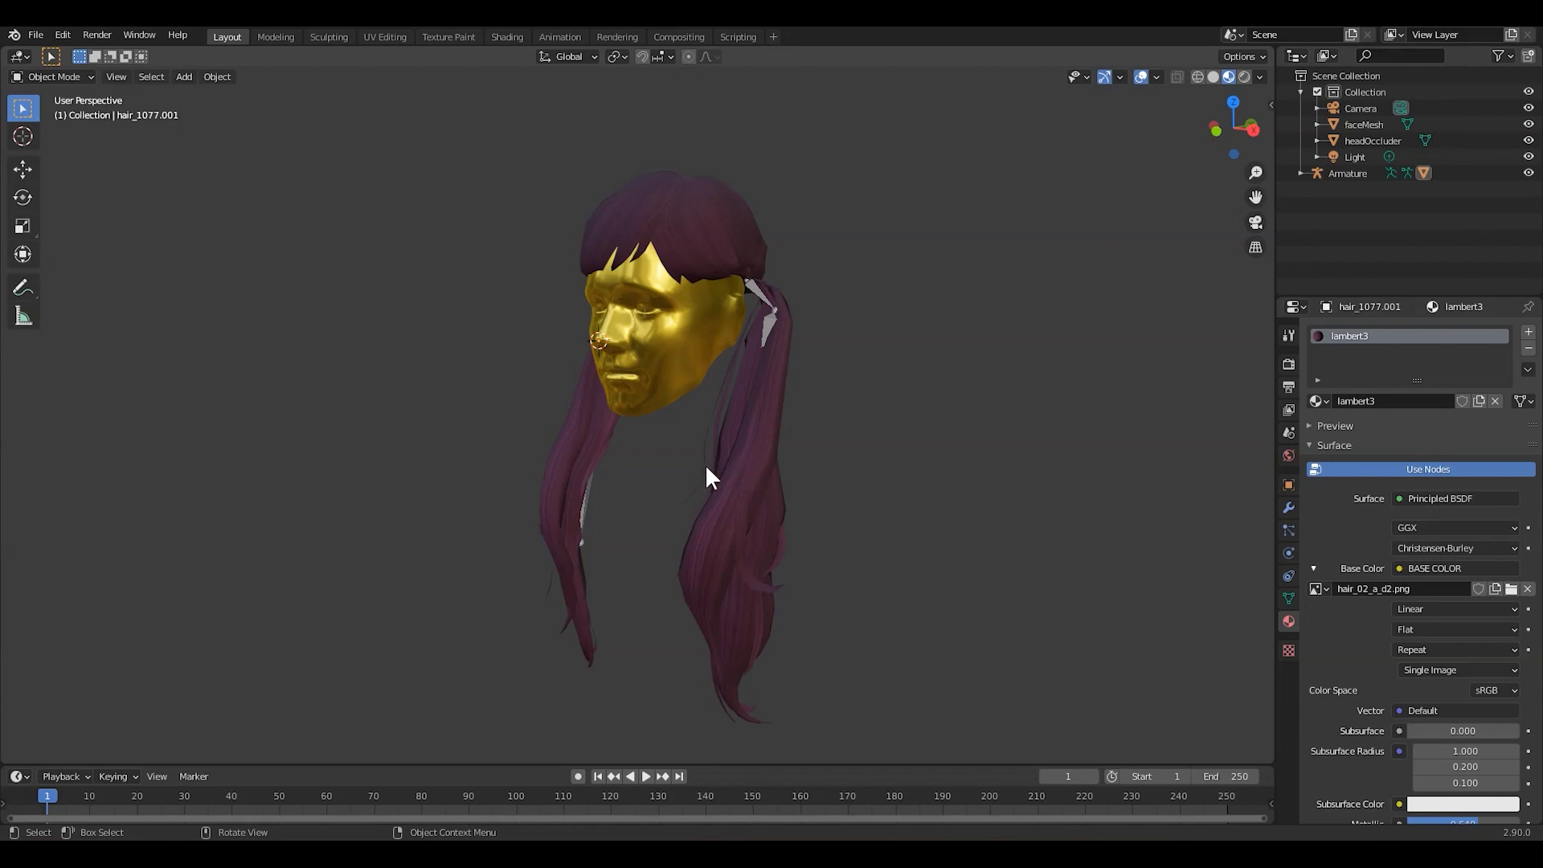
pyautogui.moveTo(705, 482)
pyautogui.mouseDown(button='middle')
pyautogui.moveTo(682, 487)
pyautogui.moveTo(760, 478)
pyautogui.moveTo(782, 503)
pyautogui.moveTo(820, 506)
pyautogui.moveTo(679, 492)
pyautogui.mouseUp(button='middle')
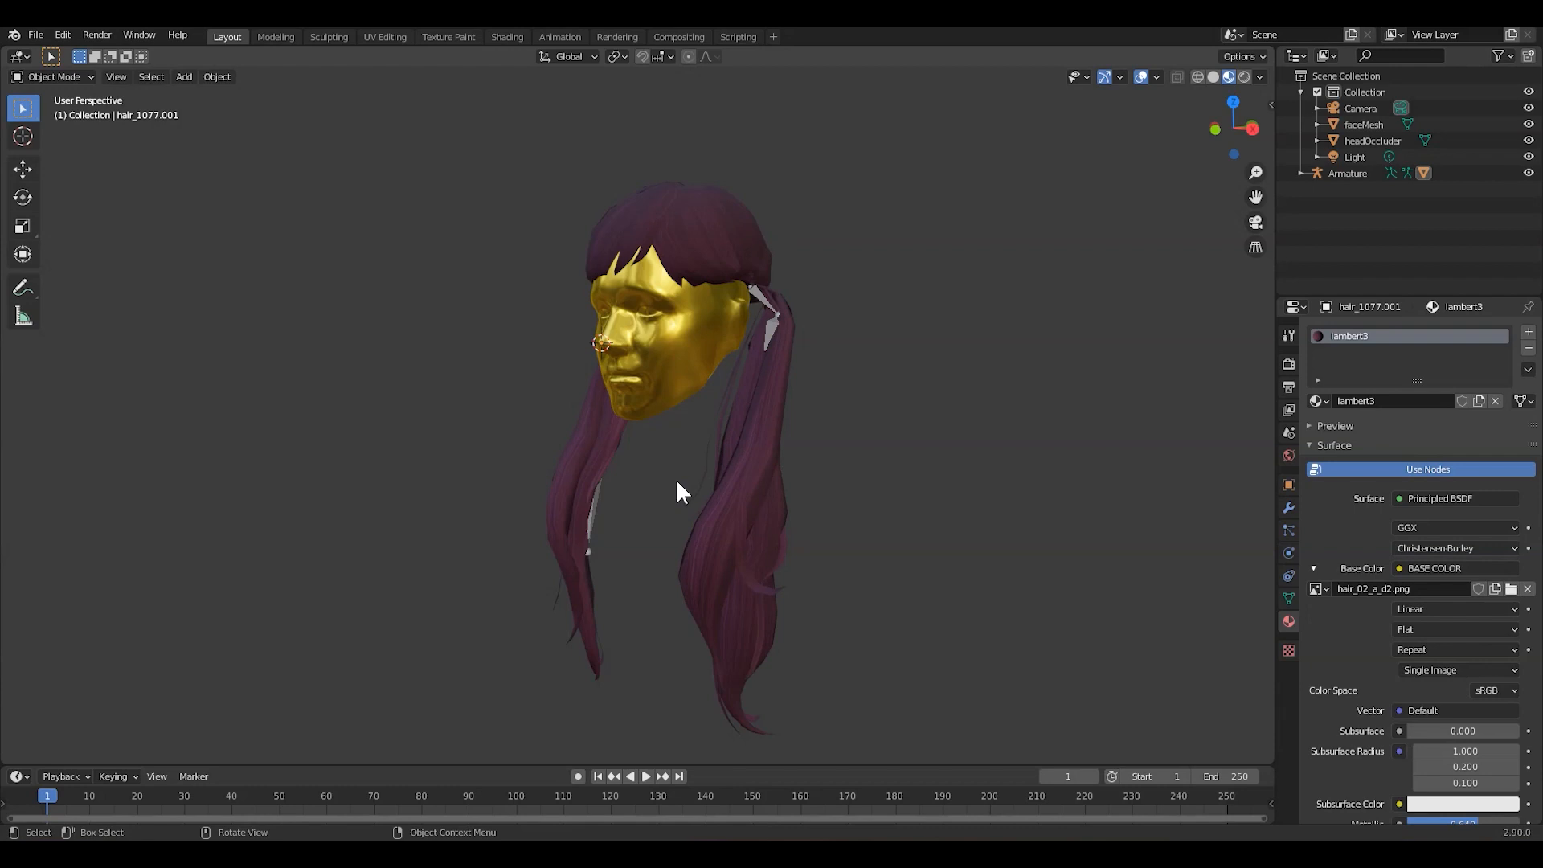
pyautogui.moveTo(676, 479)
pyautogui.mouseDown(button='middle')
pyautogui.moveTo(832, 437)
pyautogui.moveTo(851, 417)
pyautogui.moveTo(639, 488)
pyautogui.moveTo(659, 476)
pyautogui.mouseUp(button='middle')
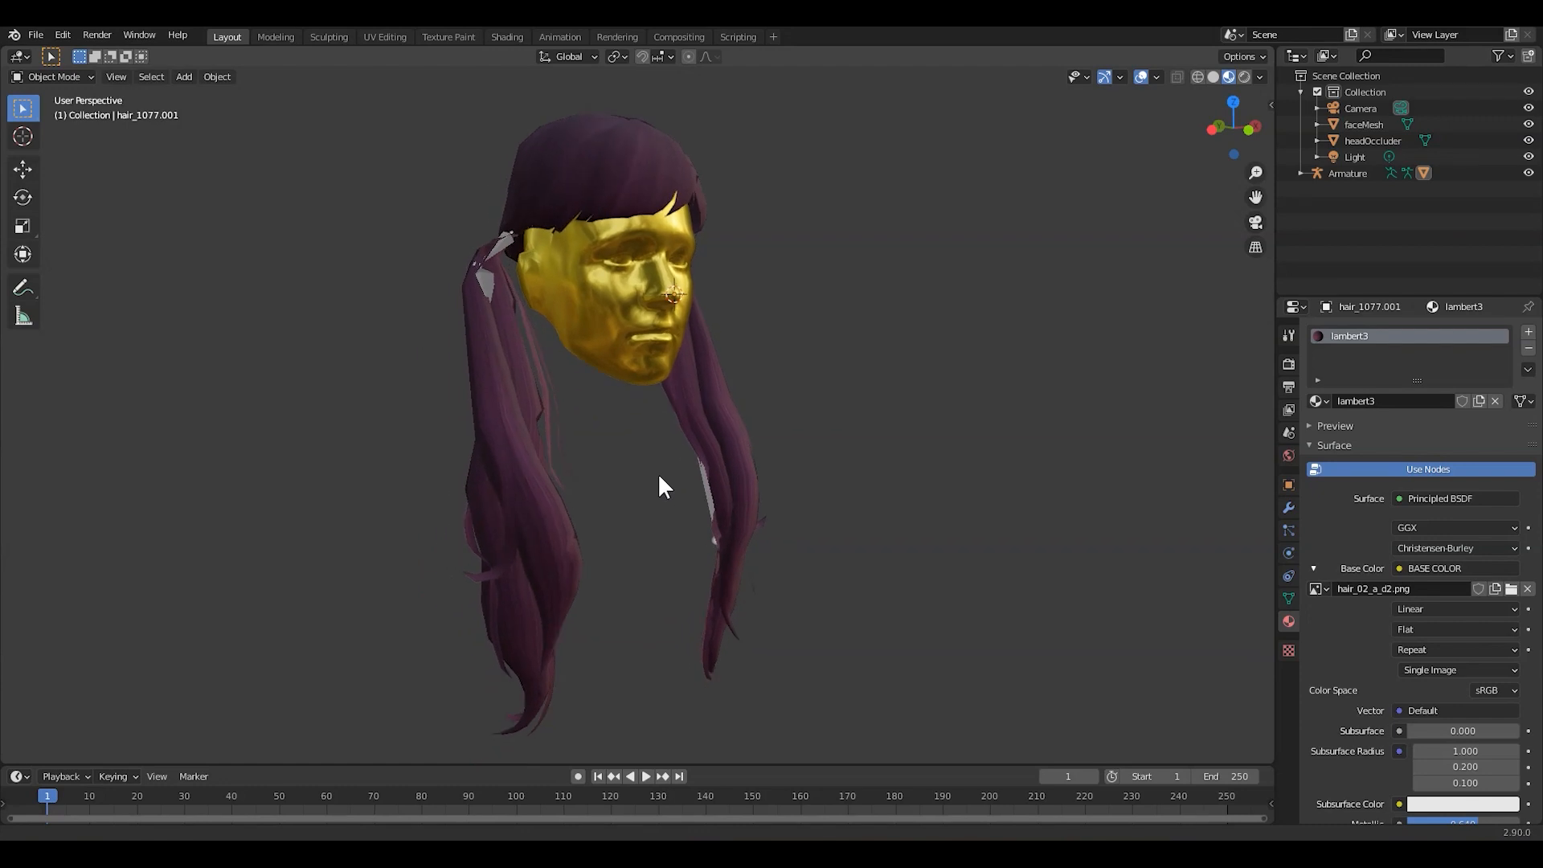
pyautogui.moveTo(785, 480); pyautogui.dragTo(866, 438, button='middle')
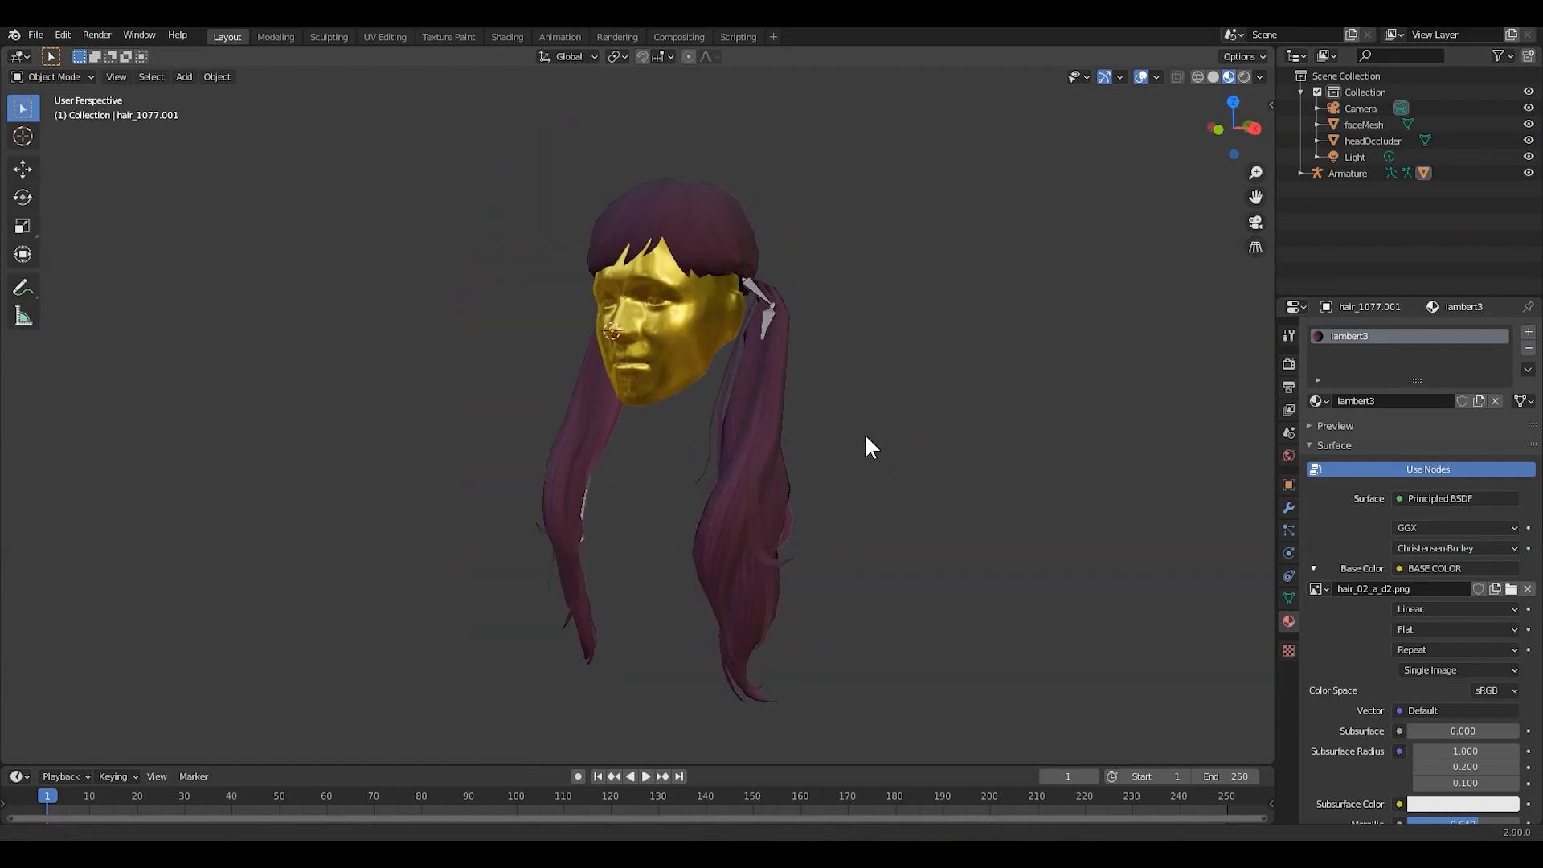
pyautogui.click(763, 430)
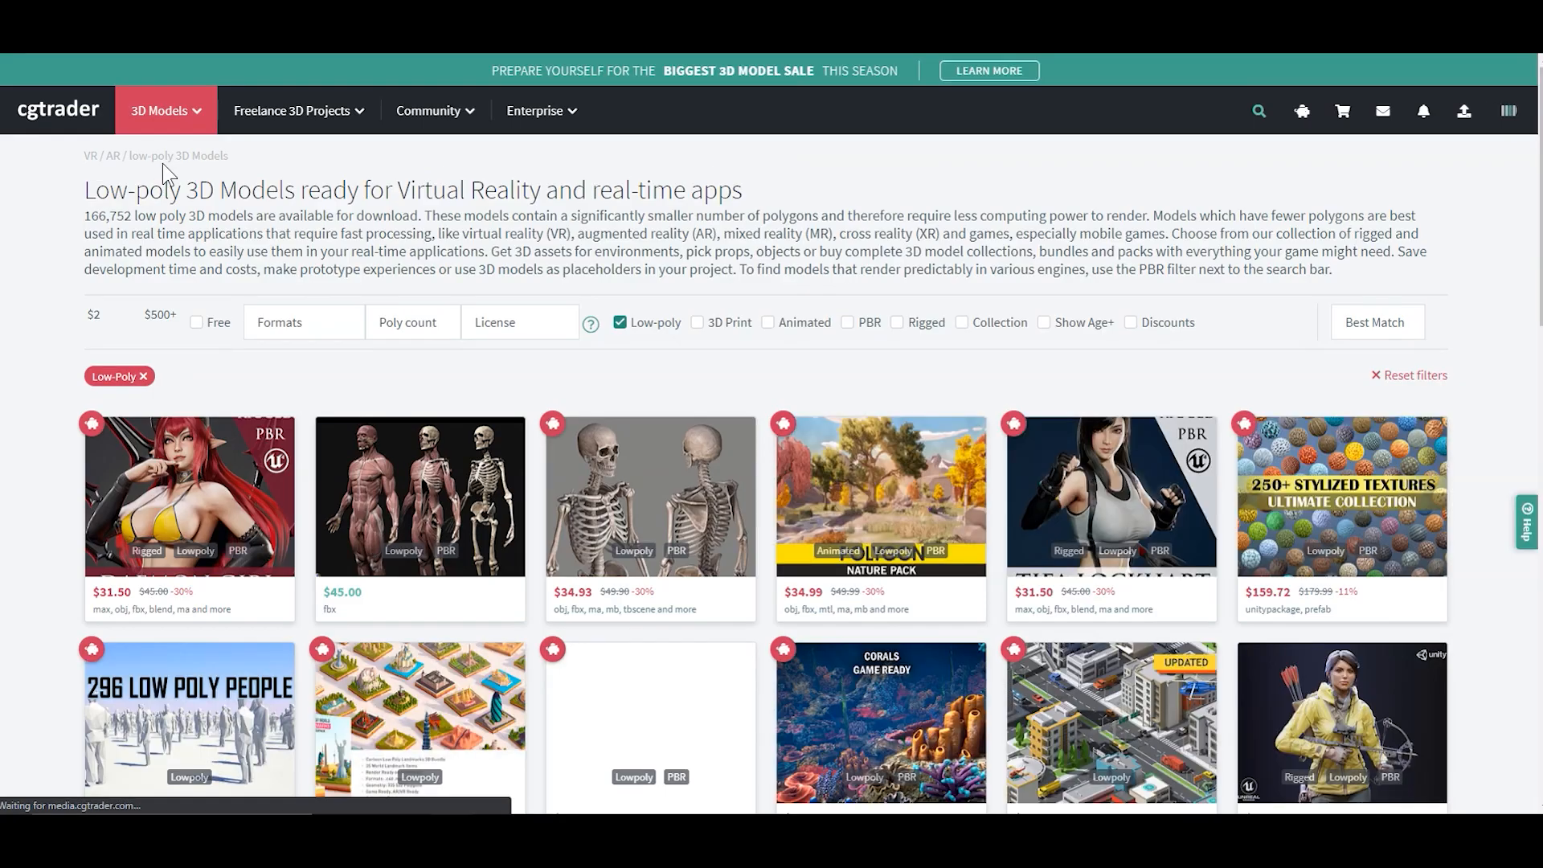
# Step: Switch to CGTrader in the browser and look through the preview images of the low-poly girl hair model, including its colour variants
pyautogui.scroll(-5, 547, 384)
pyautogui.scroll(-8, 547, 384)
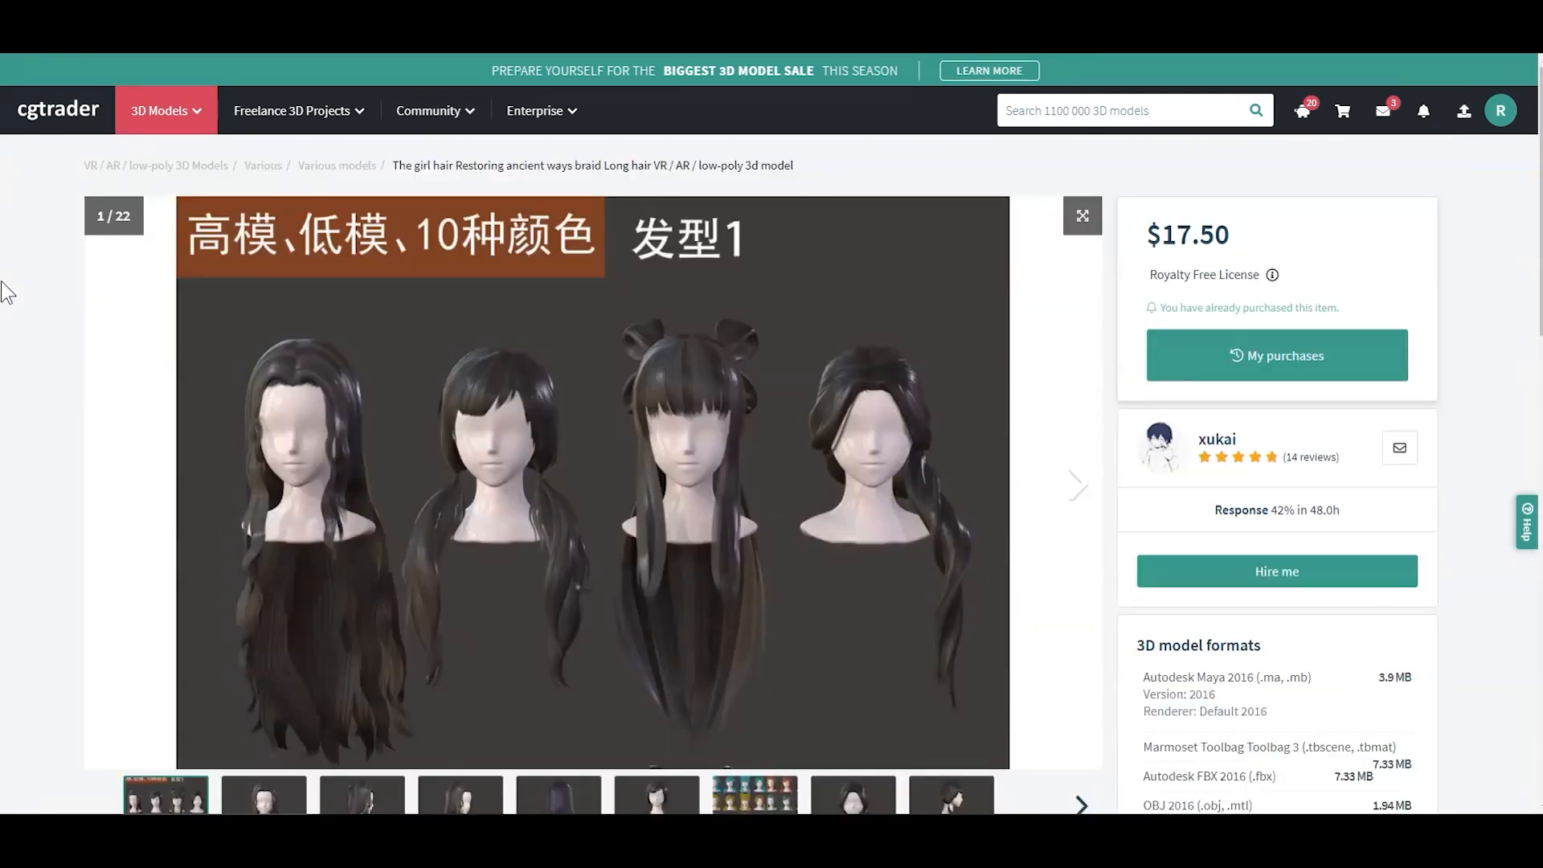
pyautogui.scroll(-1, 8, 287)
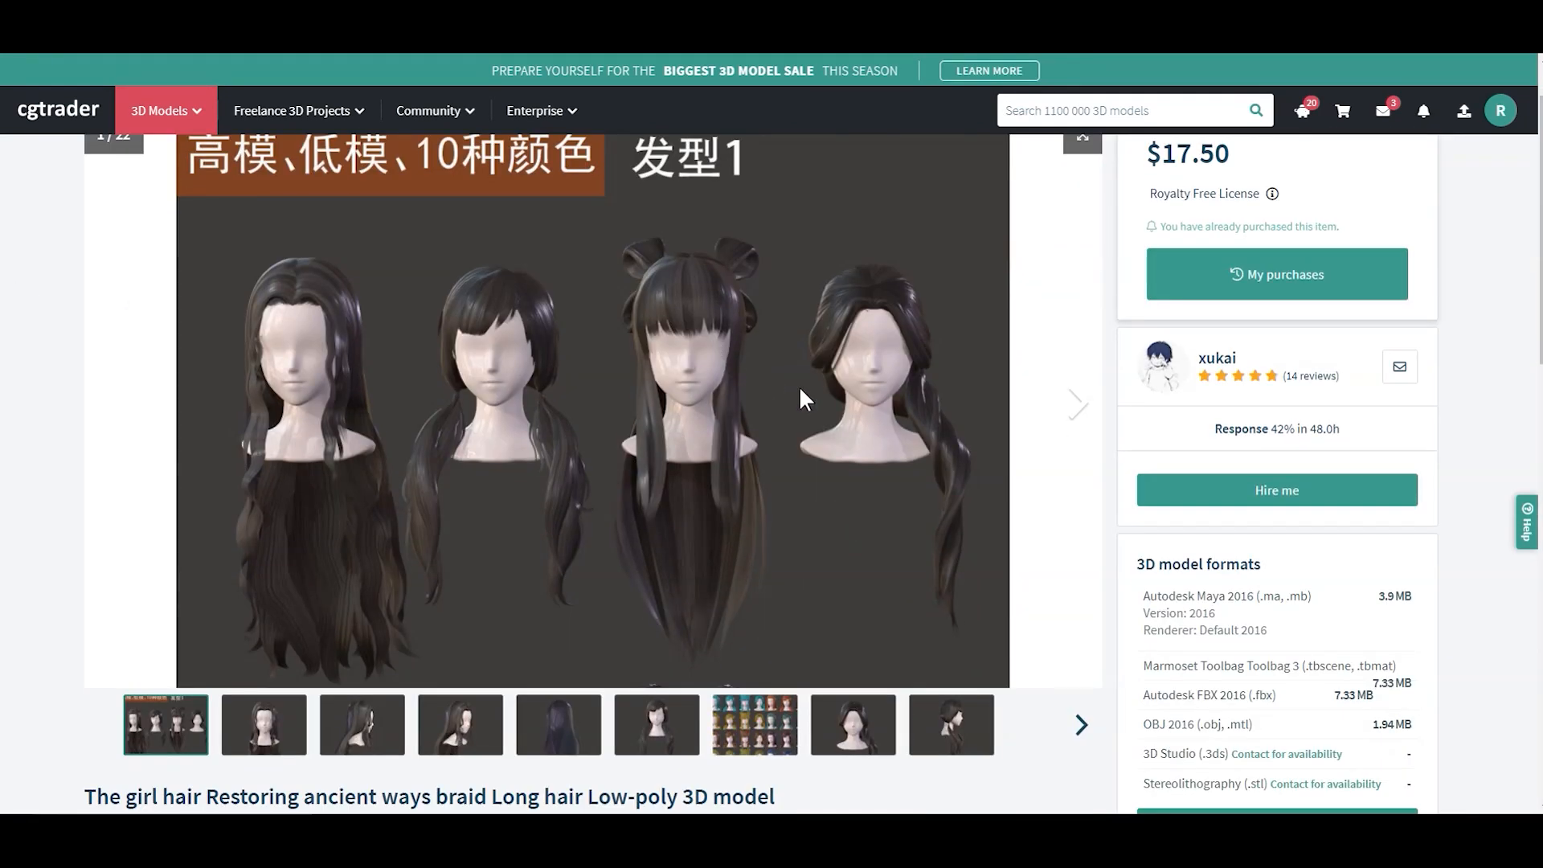
pyautogui.click(299, 732)
pyautogui.click(356, 727)
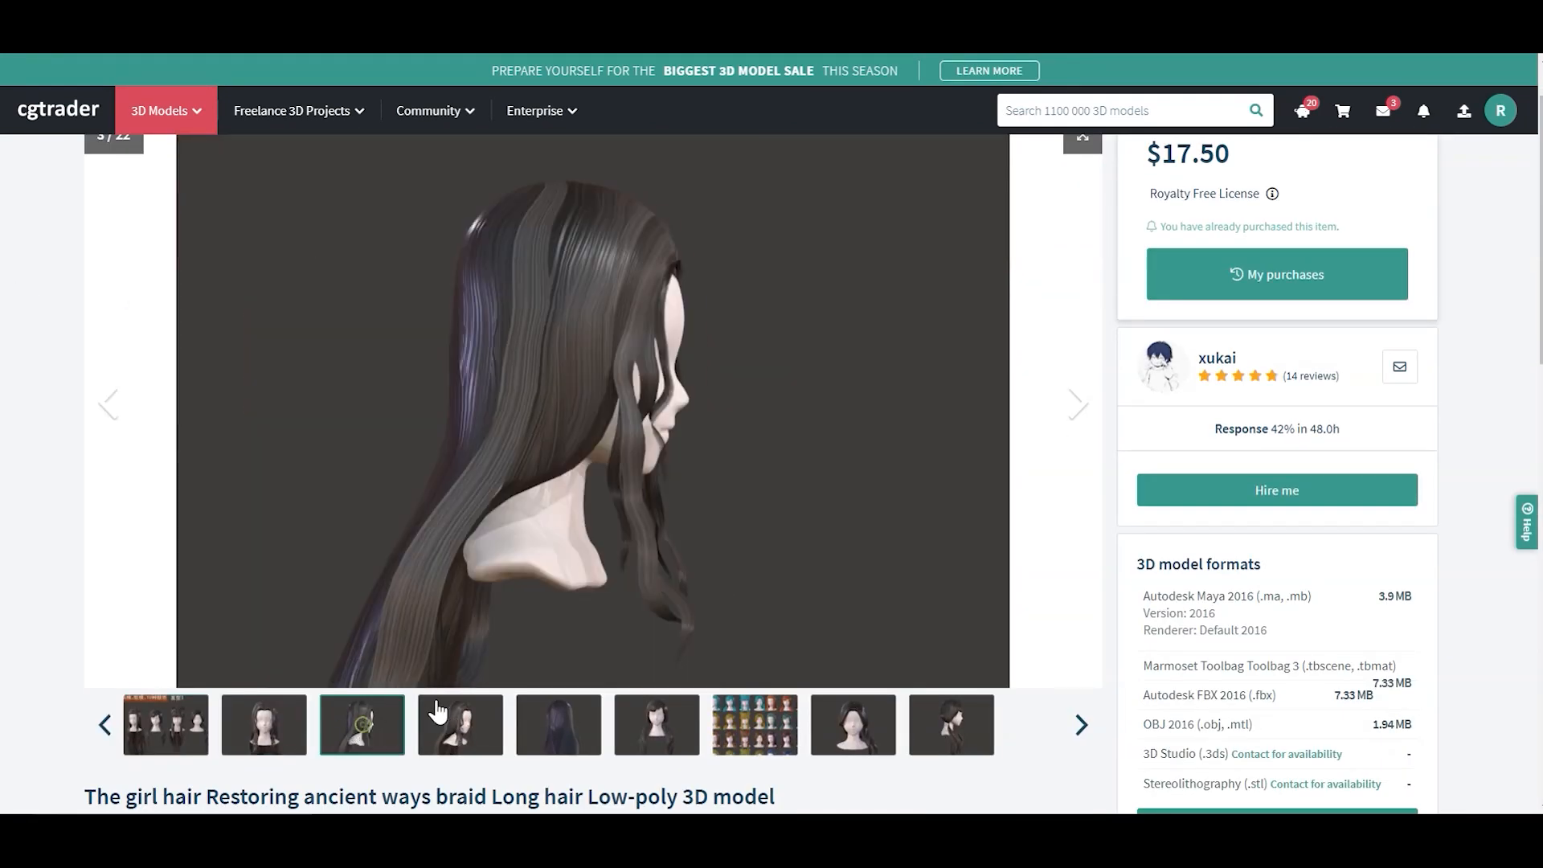
pyautogui.scroll(1, 438, 712)
pyautogui.scroll(-1, 1019, 524)
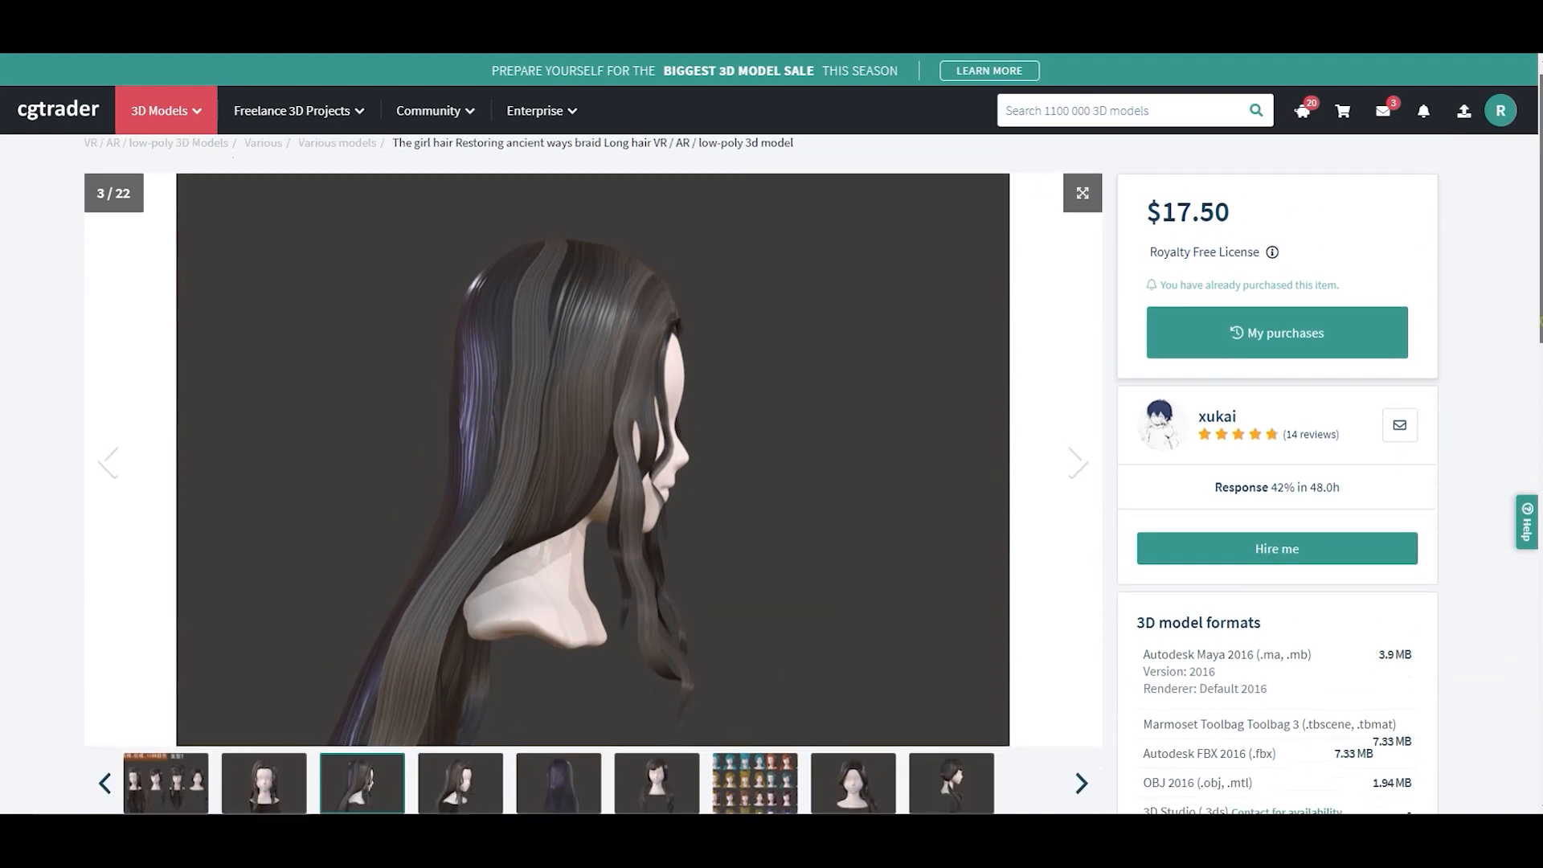
pyautogui.click(494, 757)
pyautogui.click(577, 770)
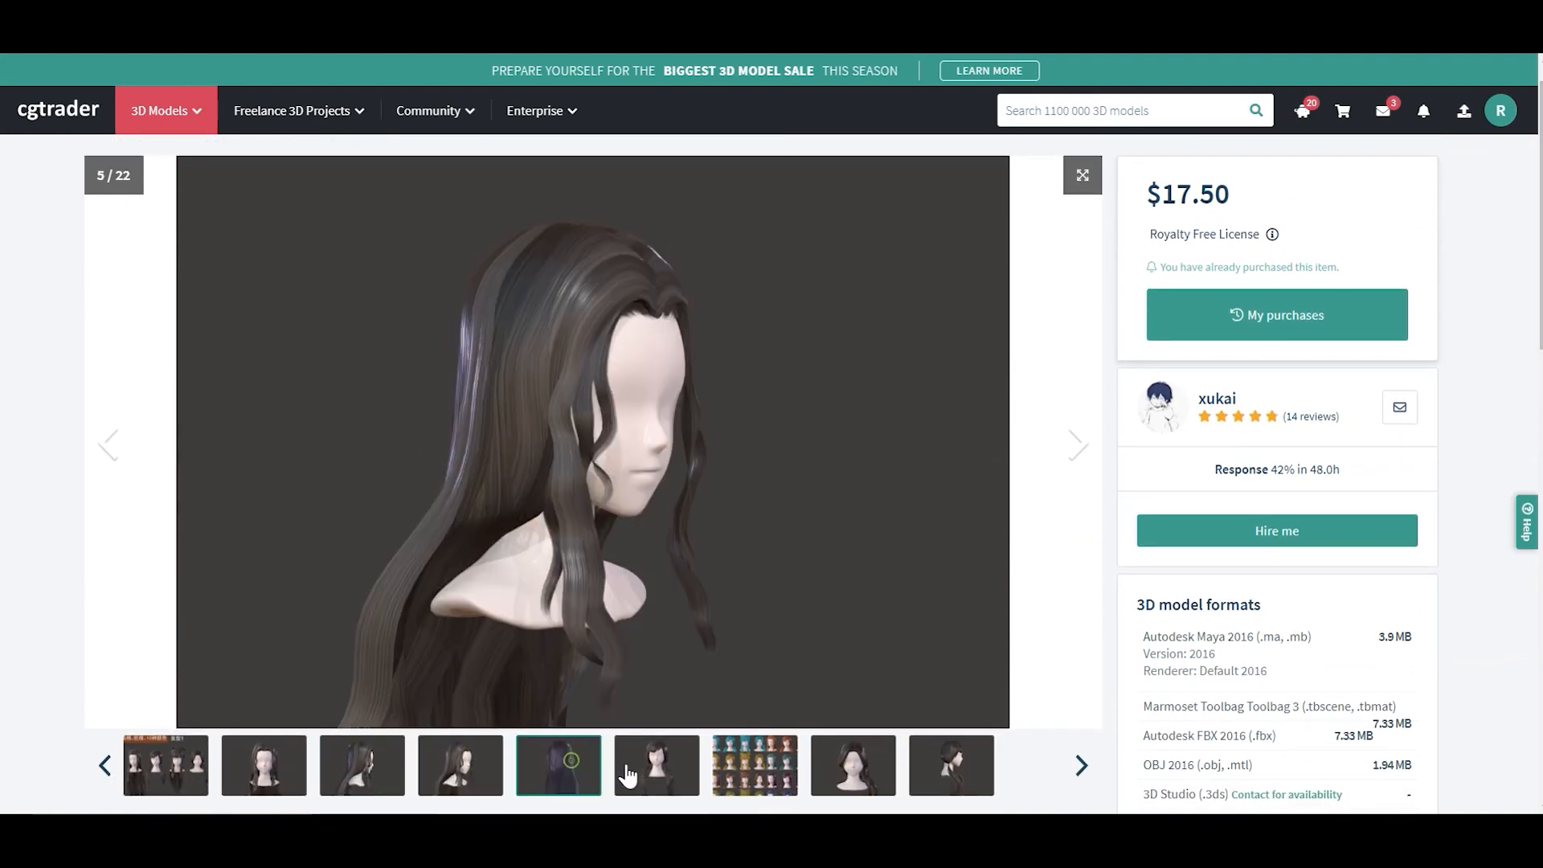
pyautogui.click(651, 772)
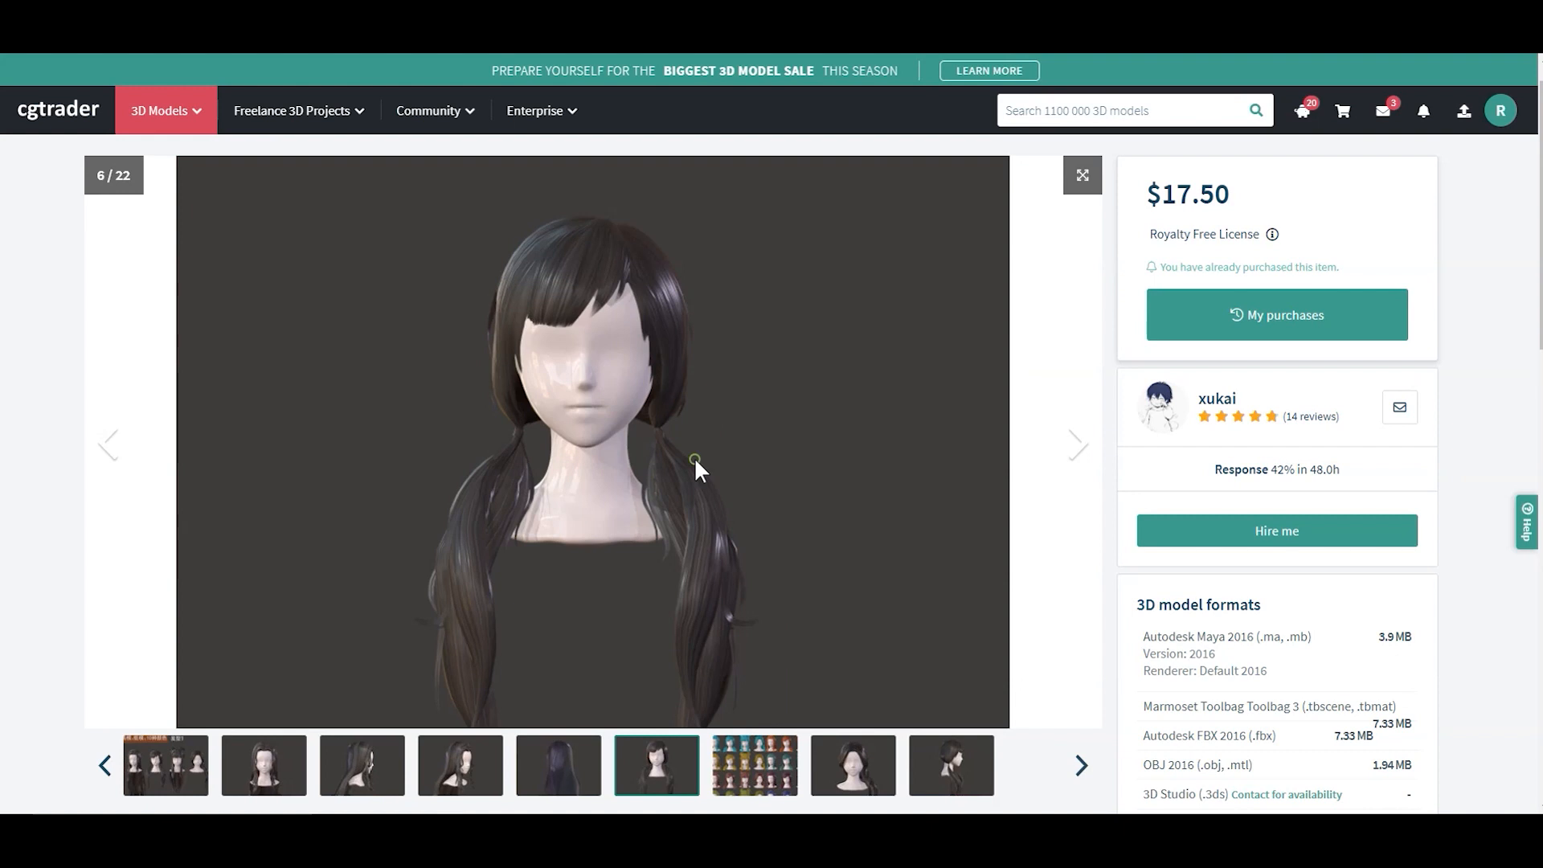
pyautogui.click(972, 772)
pyautogui.click(750, 773)
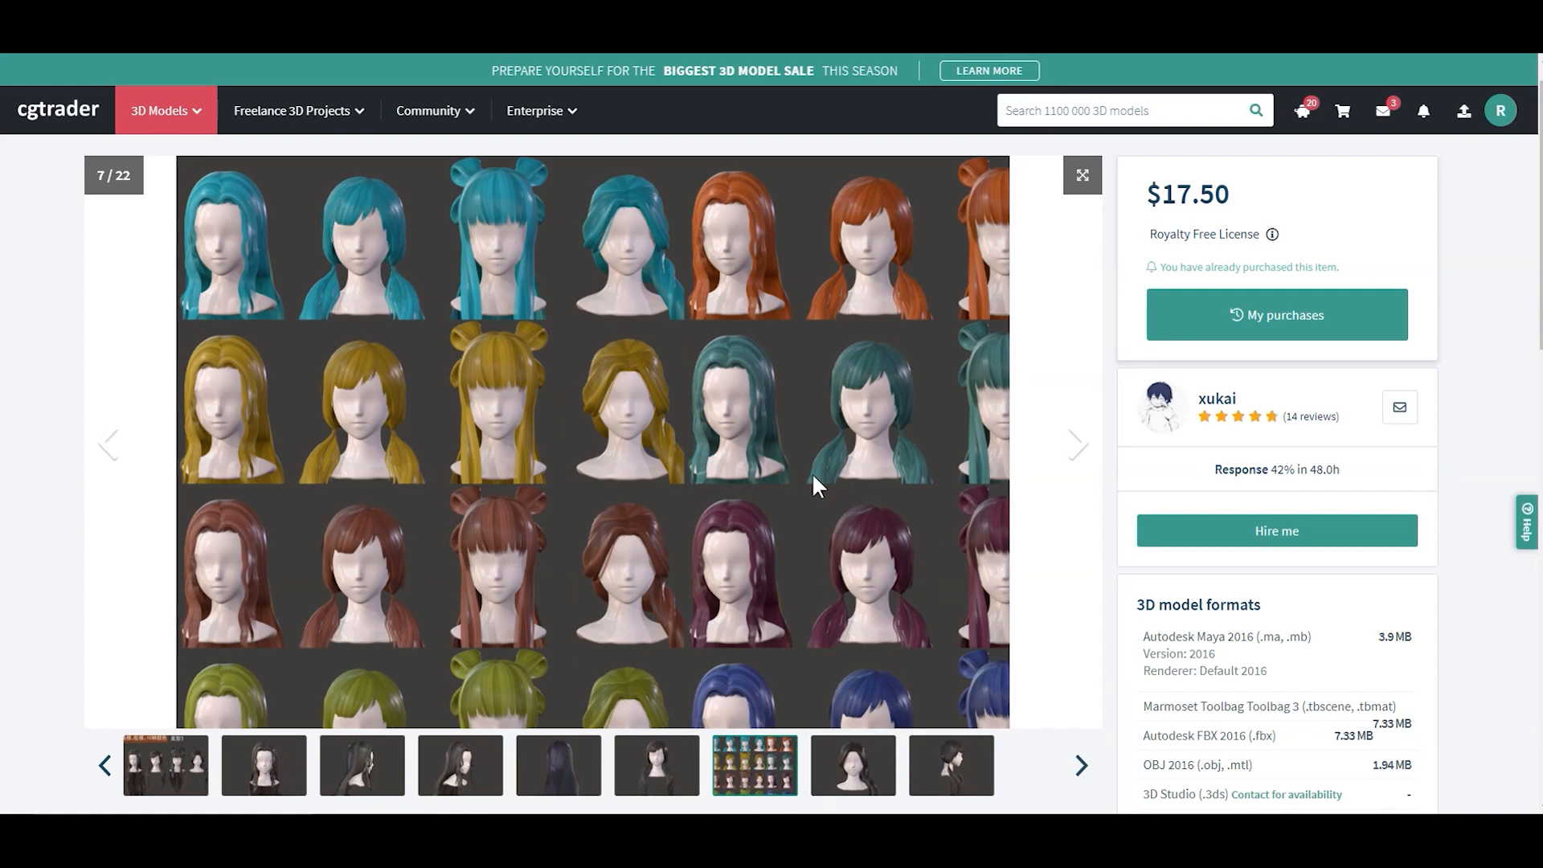
# Step: Browse the low-poly 3D models catalogue again and view the hair model's front preview of the twin-ponytail hairstyle
pyautogui.click(58, 110)
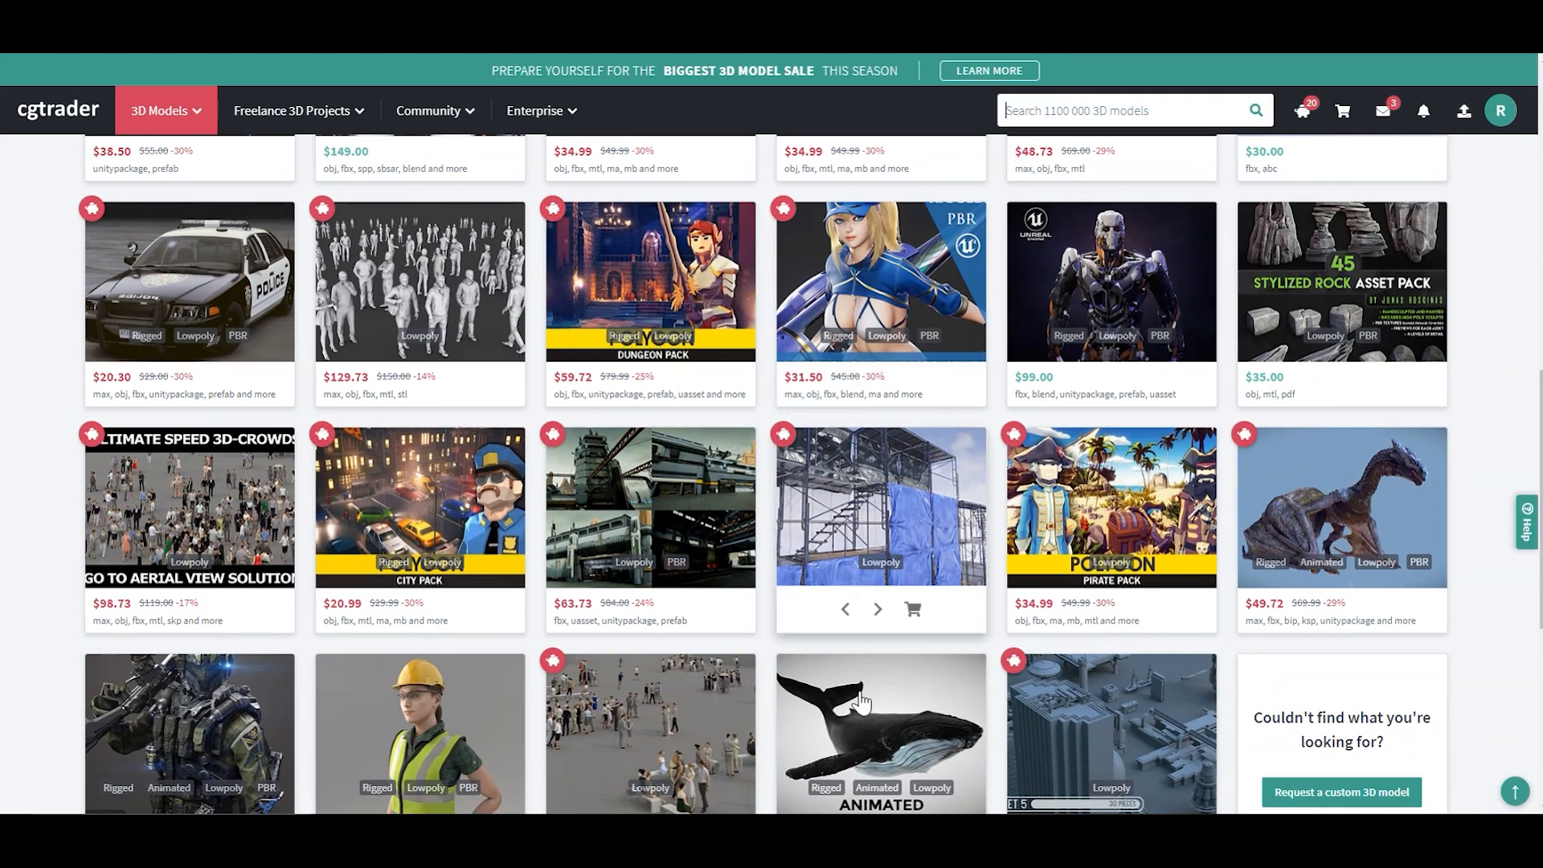
pyautogui.scroll(5, 777, 487)
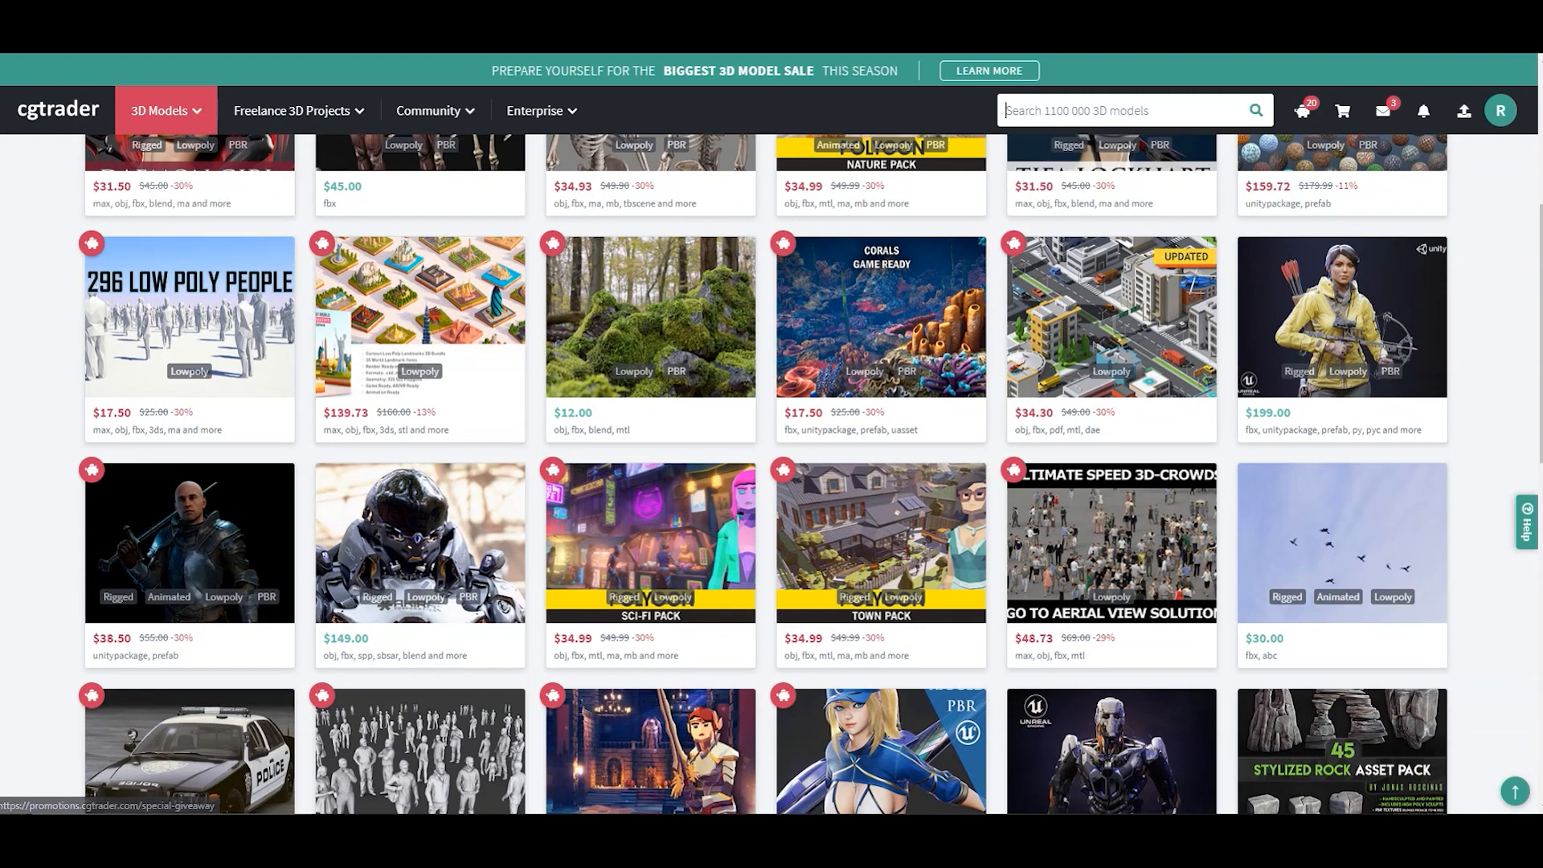
pyautogui.scroll(-1, 136, 379)
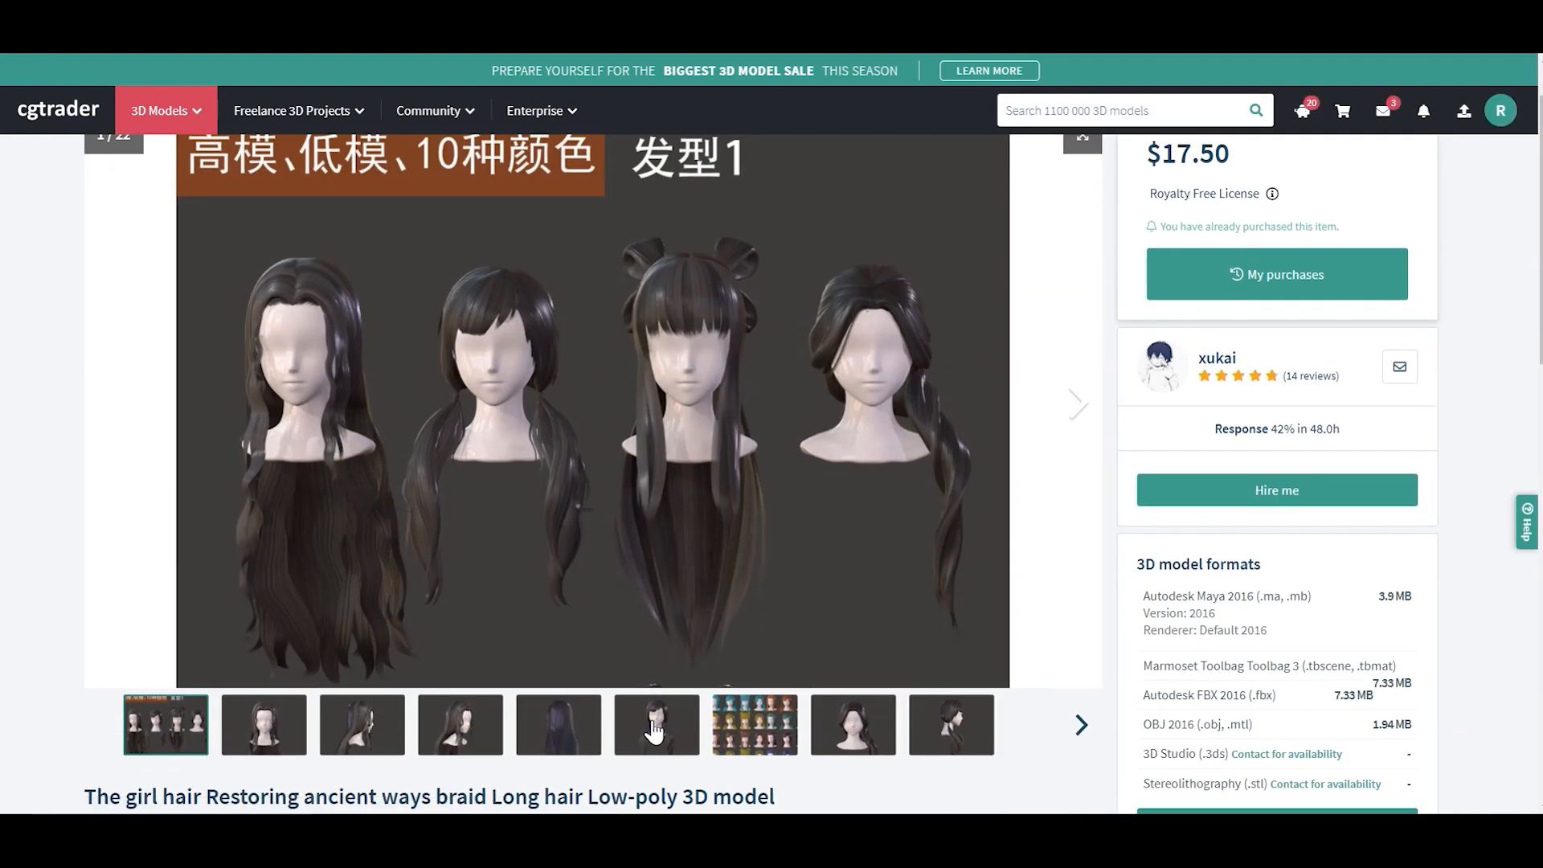
pyautogui.click(656, 732)
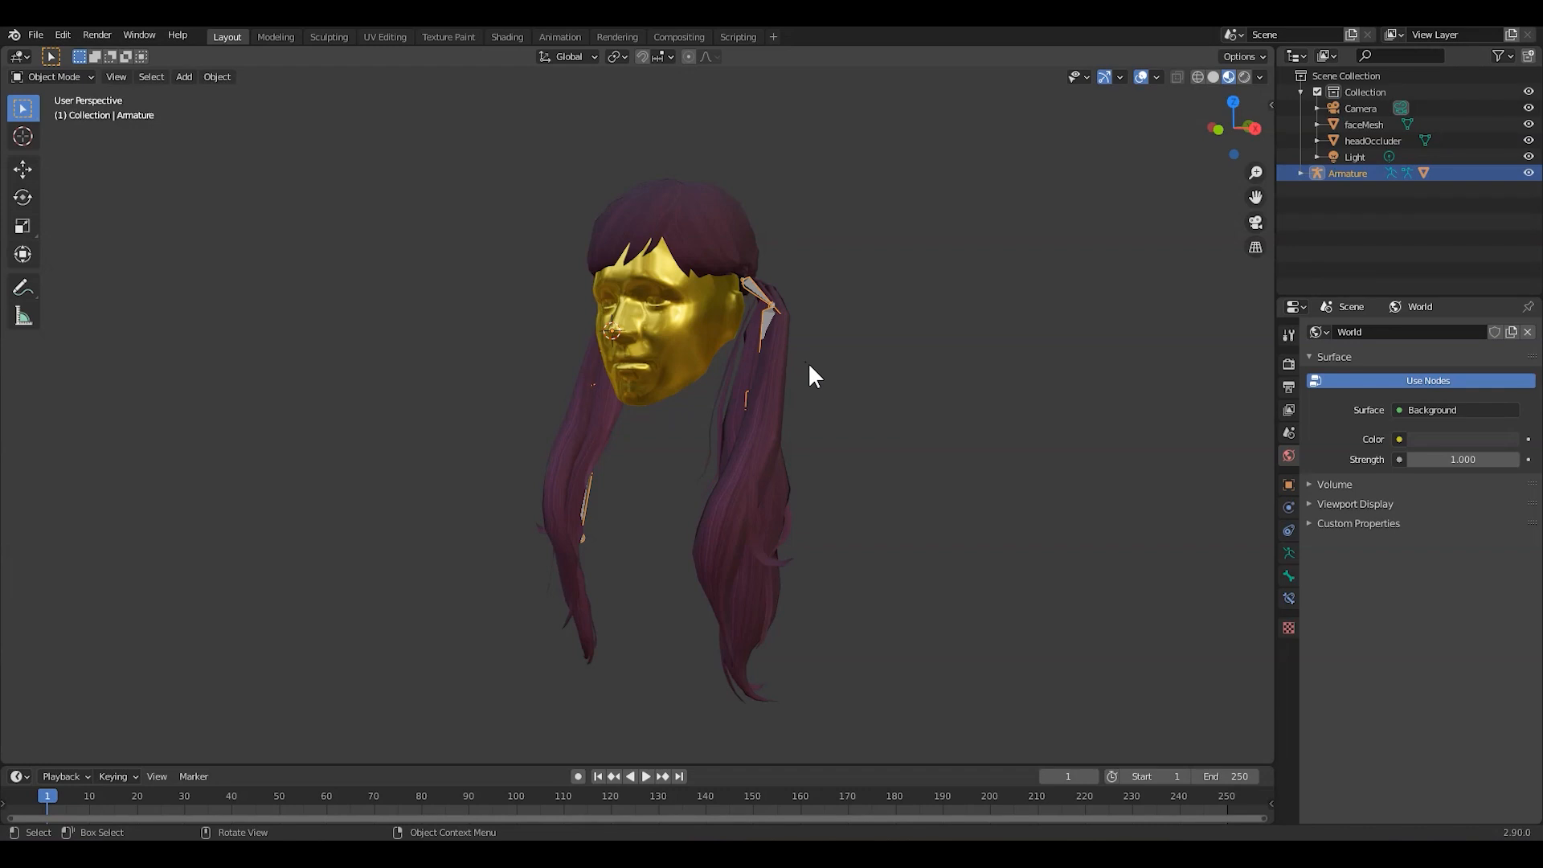
# Step: Switch back to Blender and set the armature to display in front of the hair mesh
pyautogui.click(1310, 506)
pyautogui.click(1289, 485)
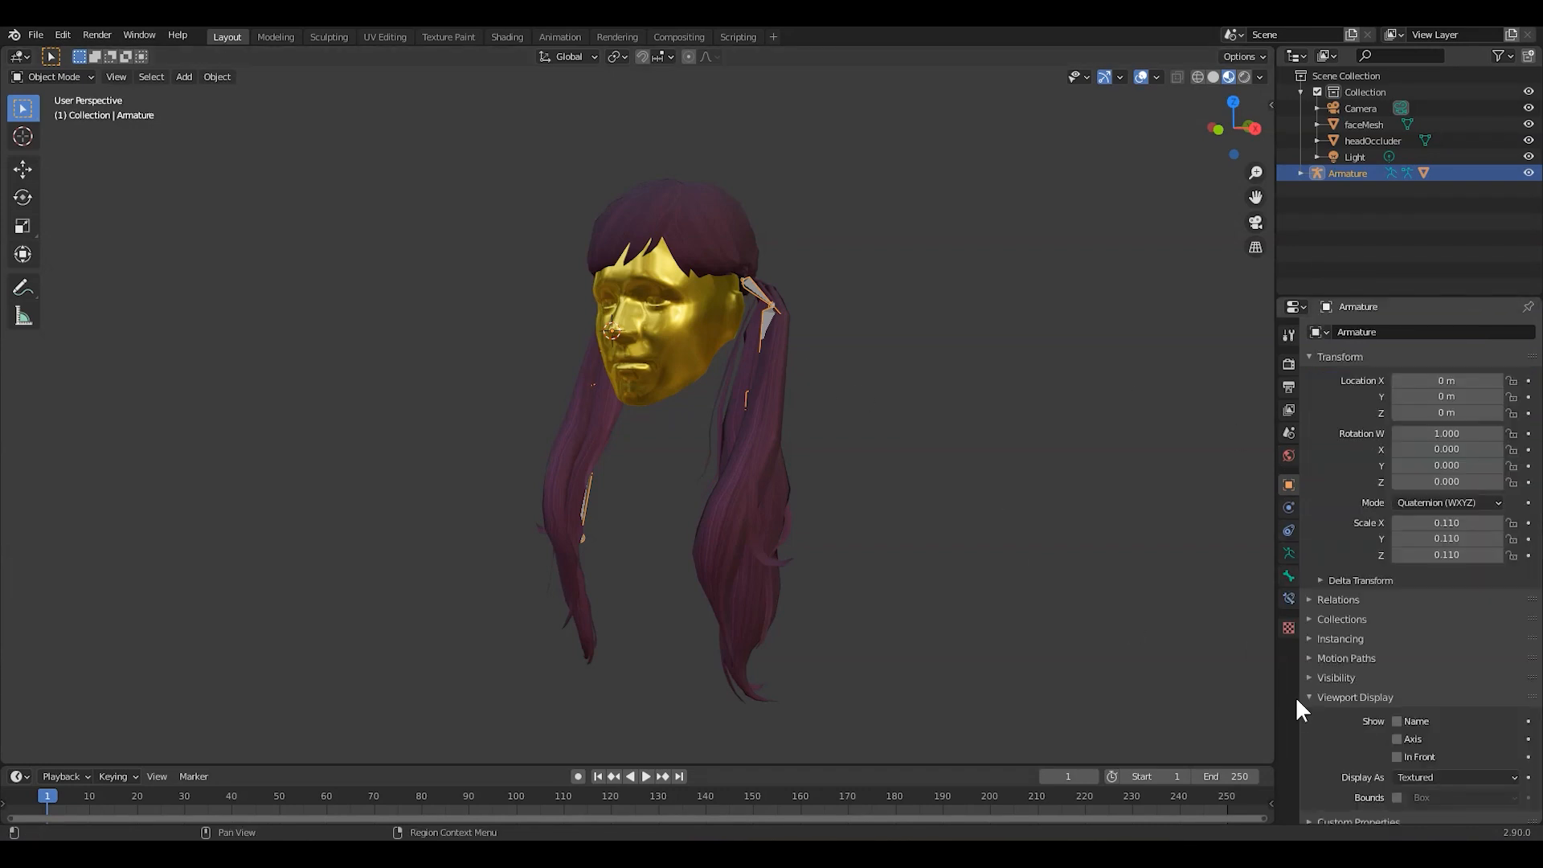
pyautogui.click(1397, 757)
pyautogui.click(789, 327)
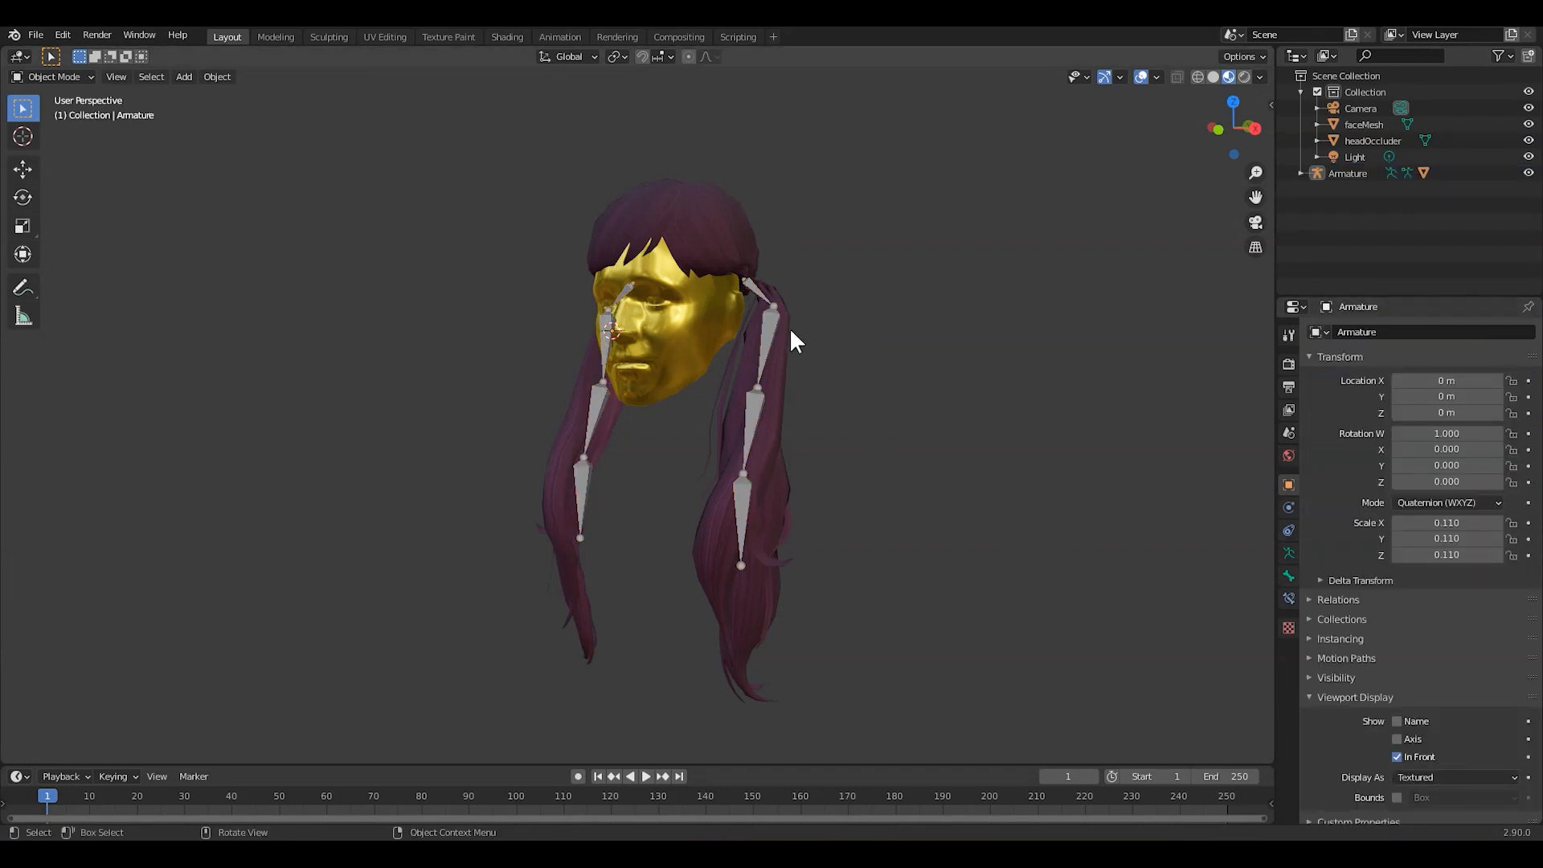
# Step: Test the rig in Pose Mode by freely rotating Bone.001 and Bone.002 in one ponytail
pyautogui.moveTo(774, 331); pyautogui.dragTo(612, 336, button='middle')
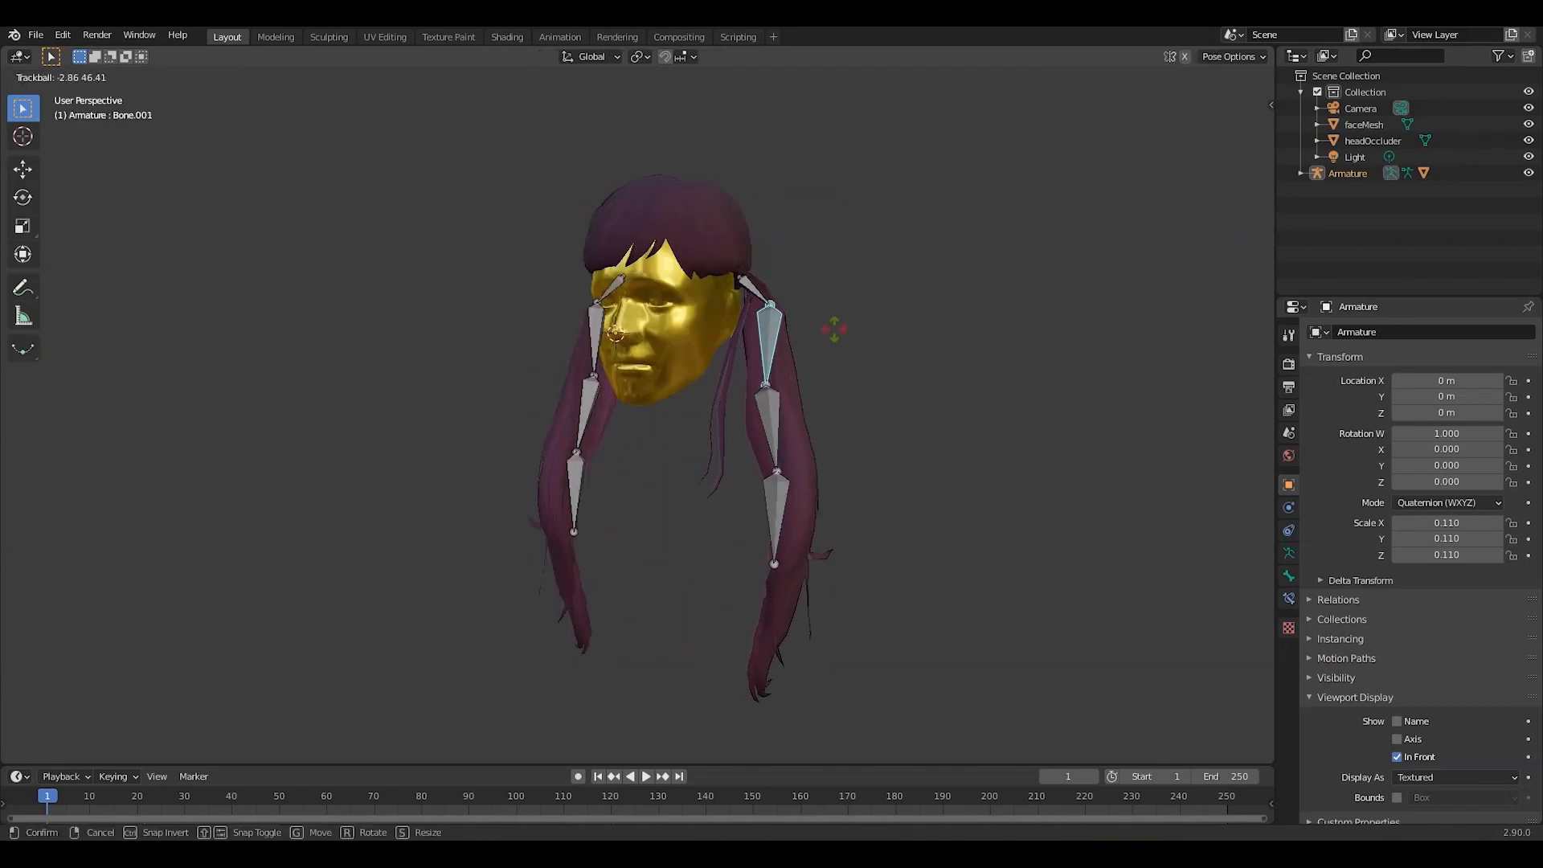
pyautogui.click(762, 414)
pyautogui.click(755, 404)
pyautogui.press('r')
pyautogui.press('r')
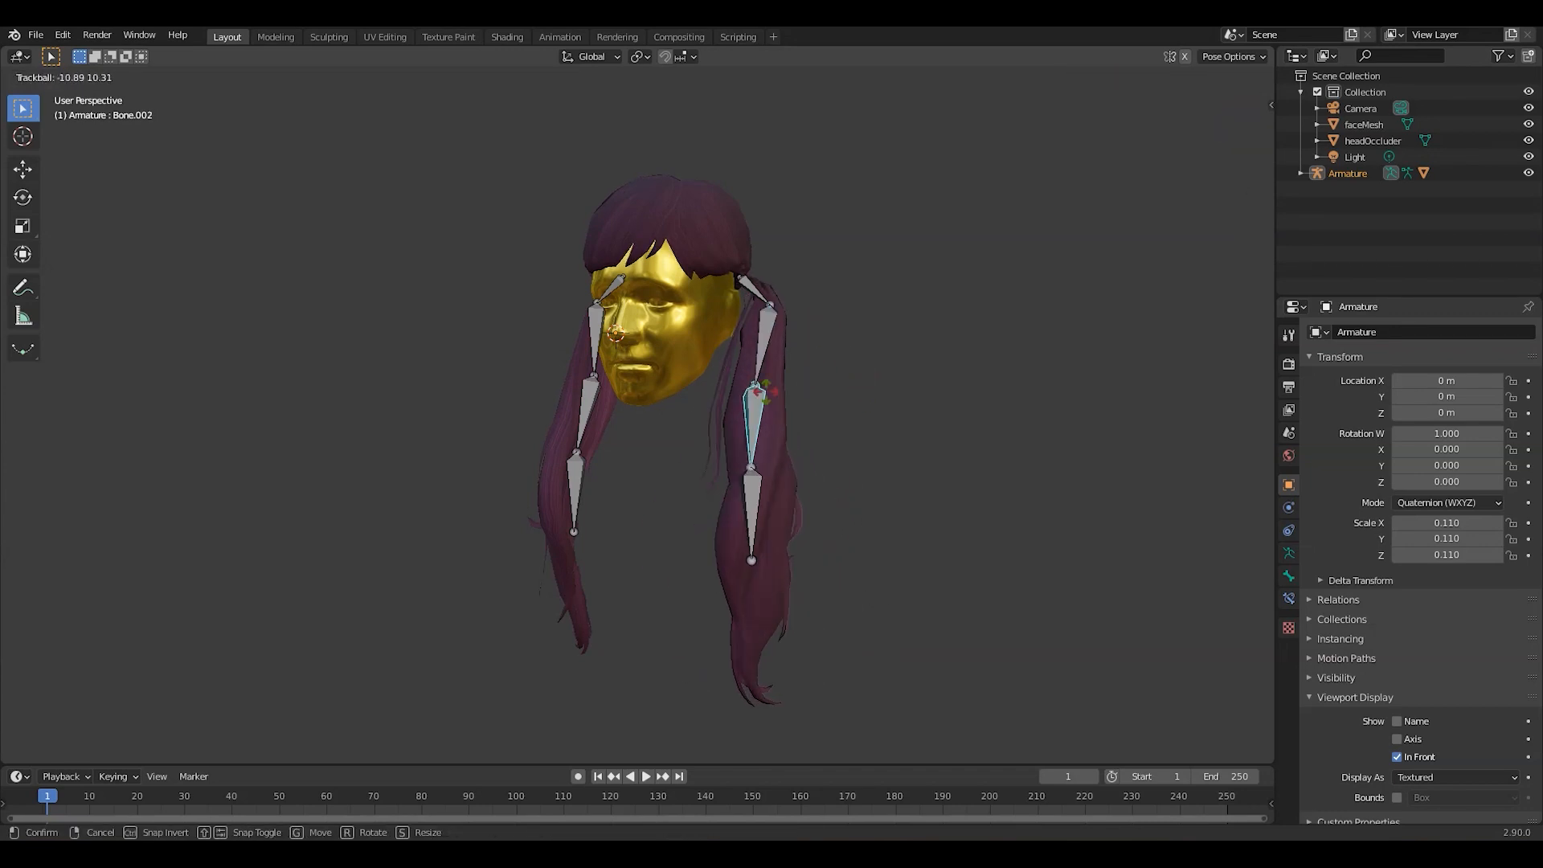
pyautogui.press('r')
pyautogui.click(757, 397)
pyautogui.click(587, 416)
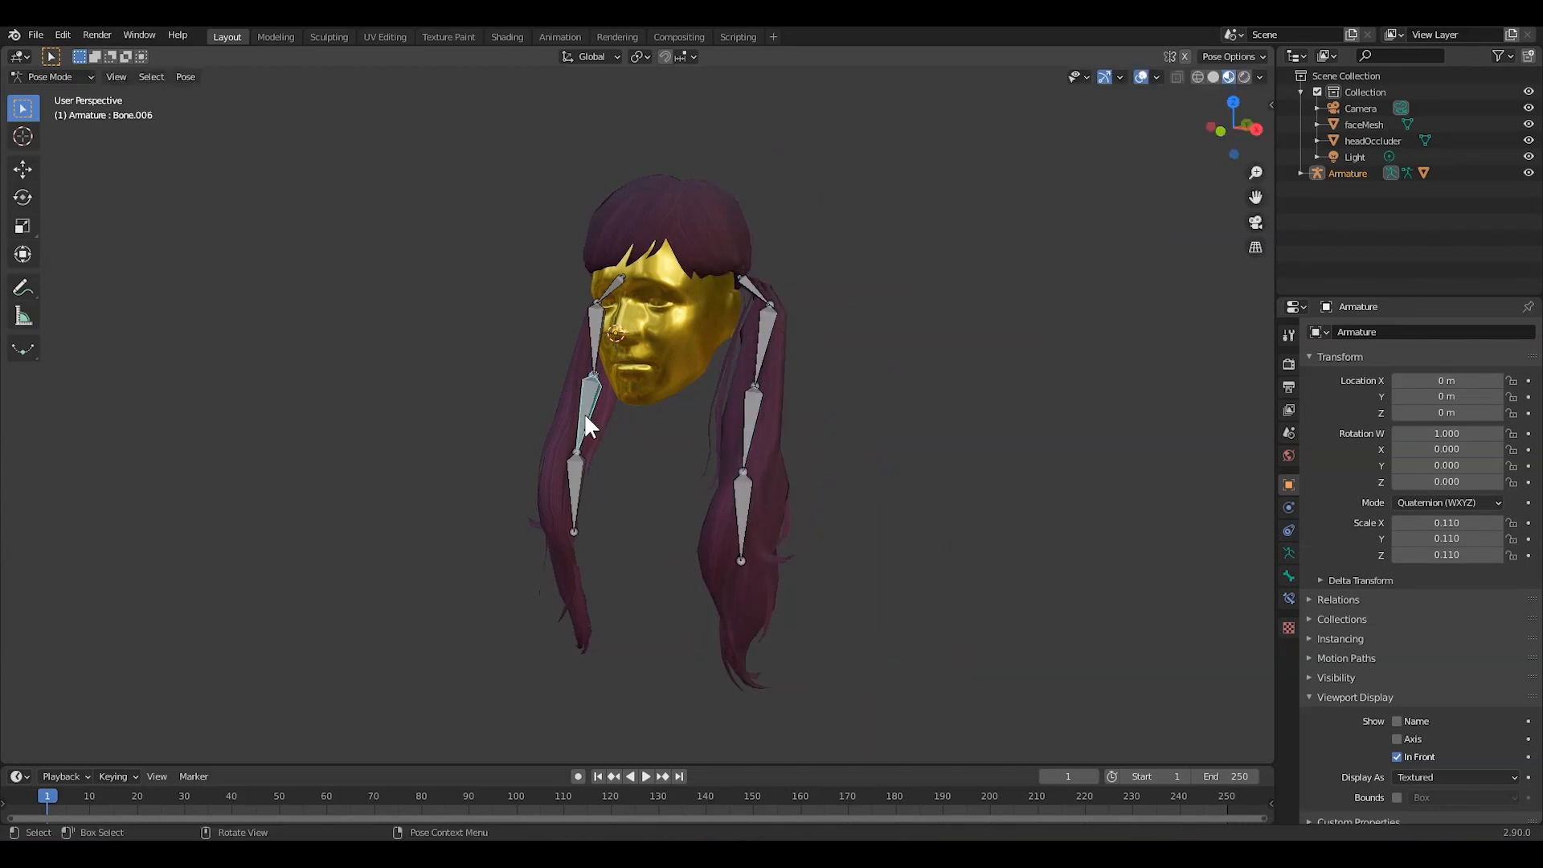
# Step: Select the hair_1077.001 mesh under the armature and switch it to Weight Paint mode
pyautogui.click(1300, 173)
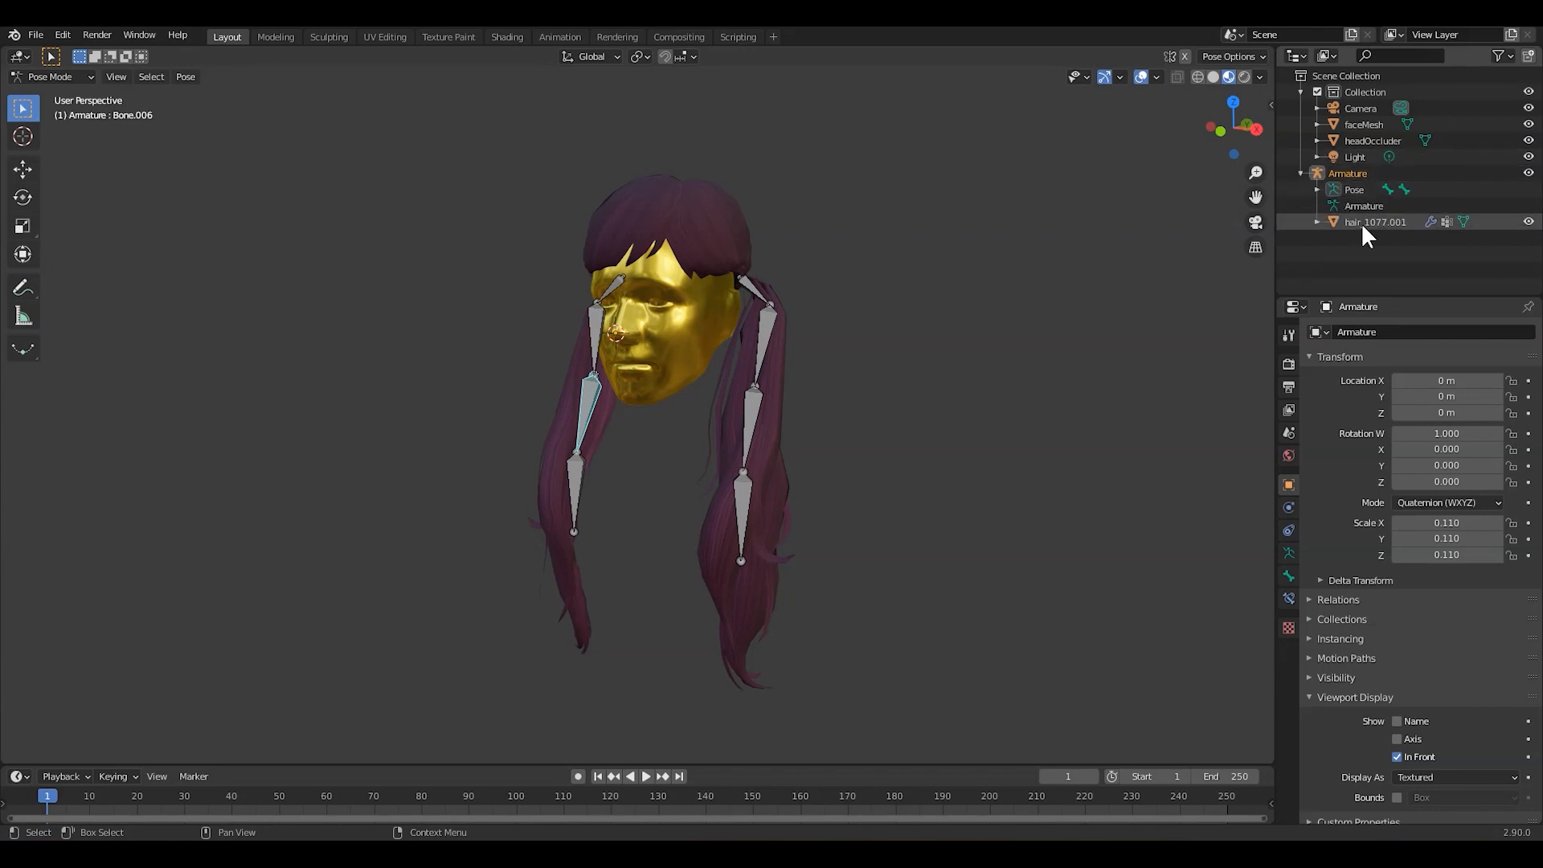
pyautogui.click(1382, 223)
pyautogui.click(1461, 221)
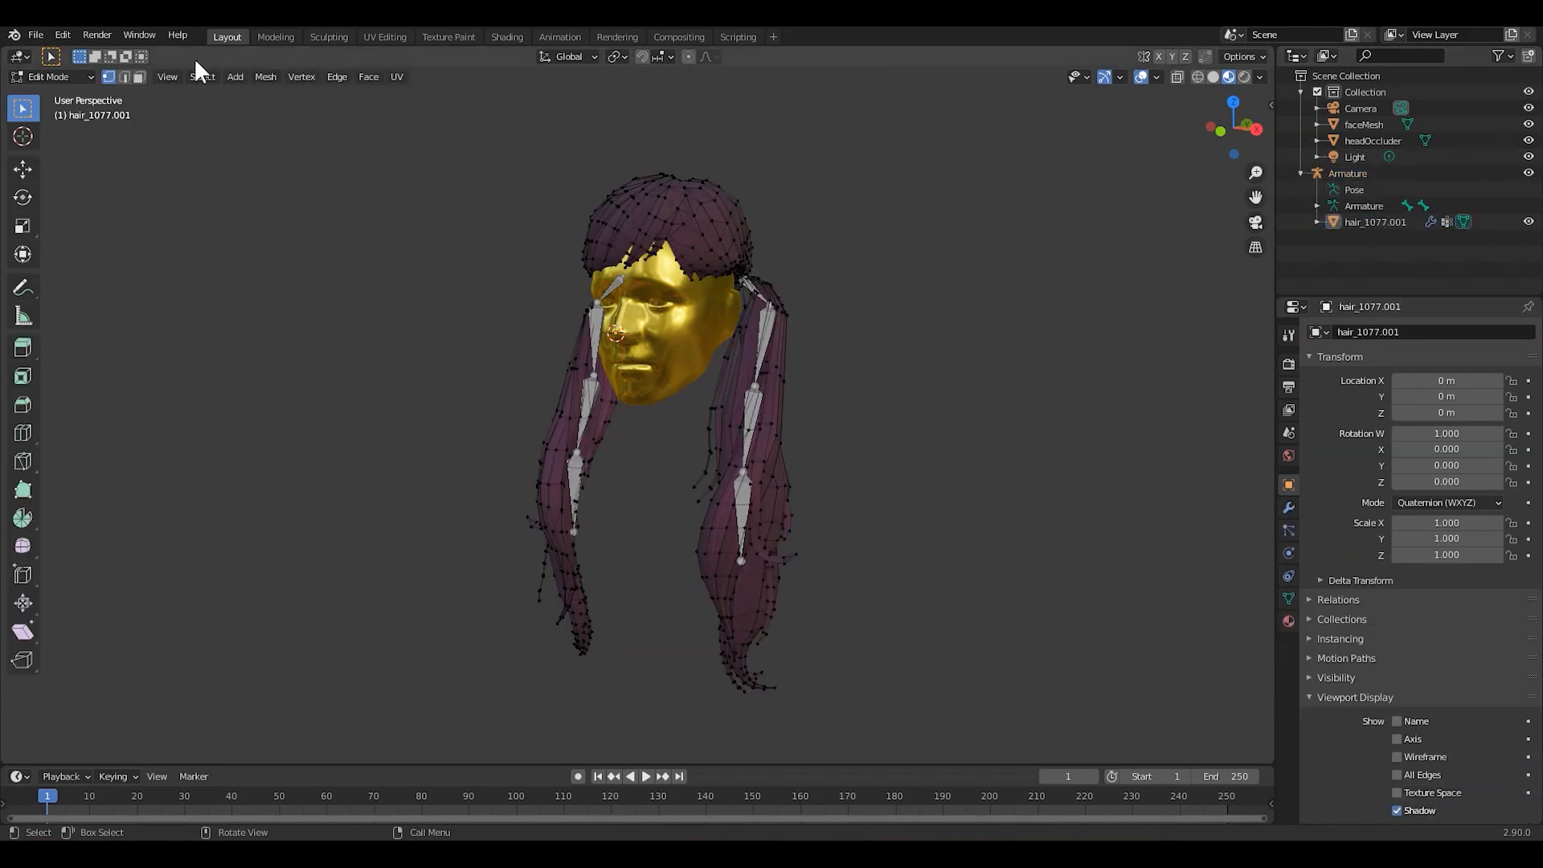
pyautogui.click(52, 77)
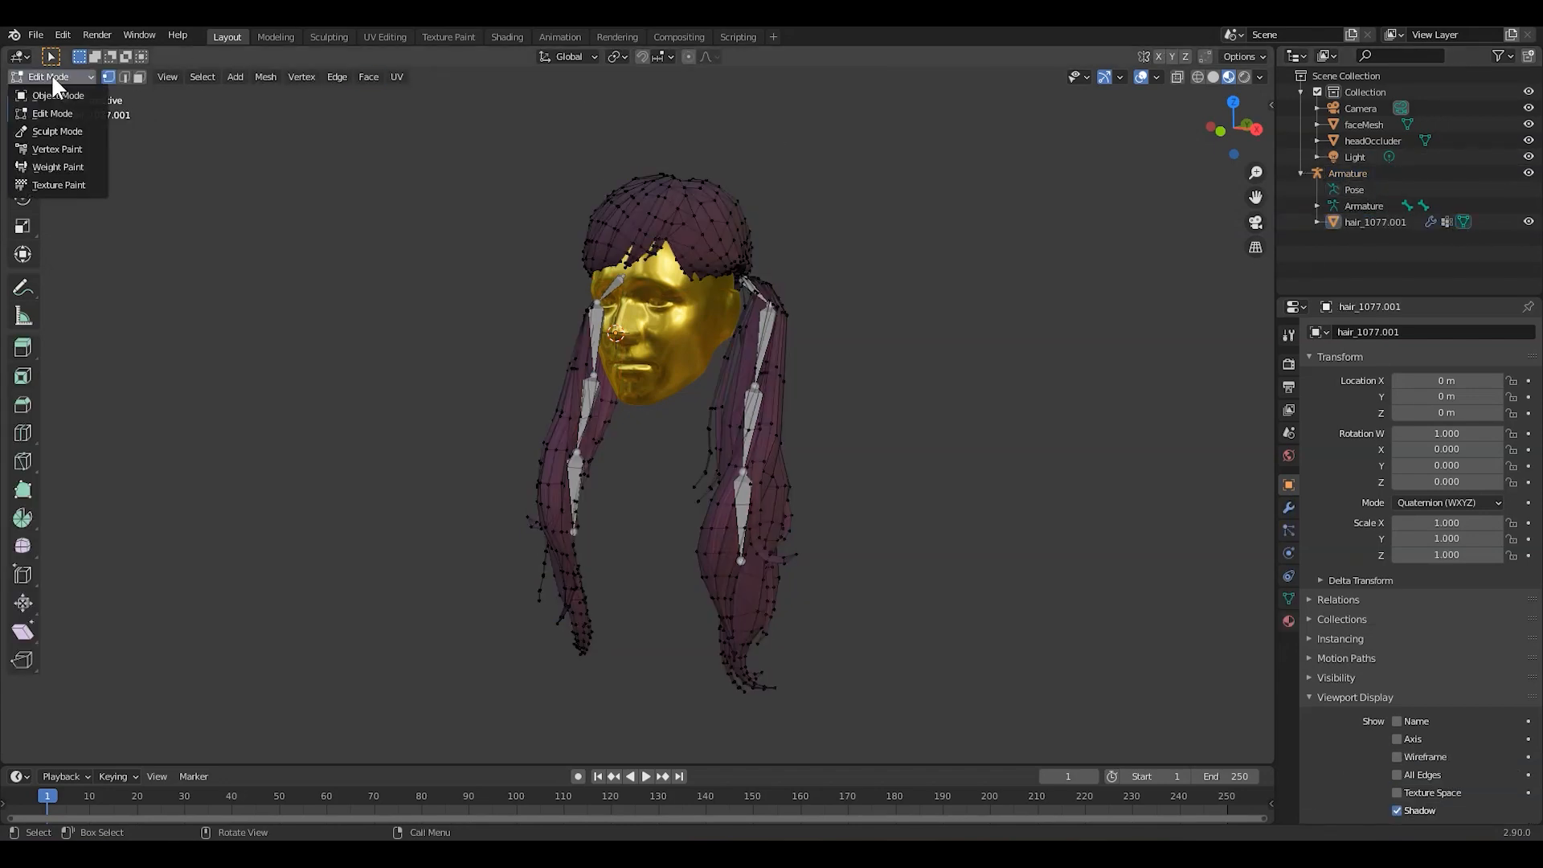
pyautogui.click(55, 167)
pyautogui.moveTo(897, 346); pyautogui.dragTo(914, 346, button='middle')
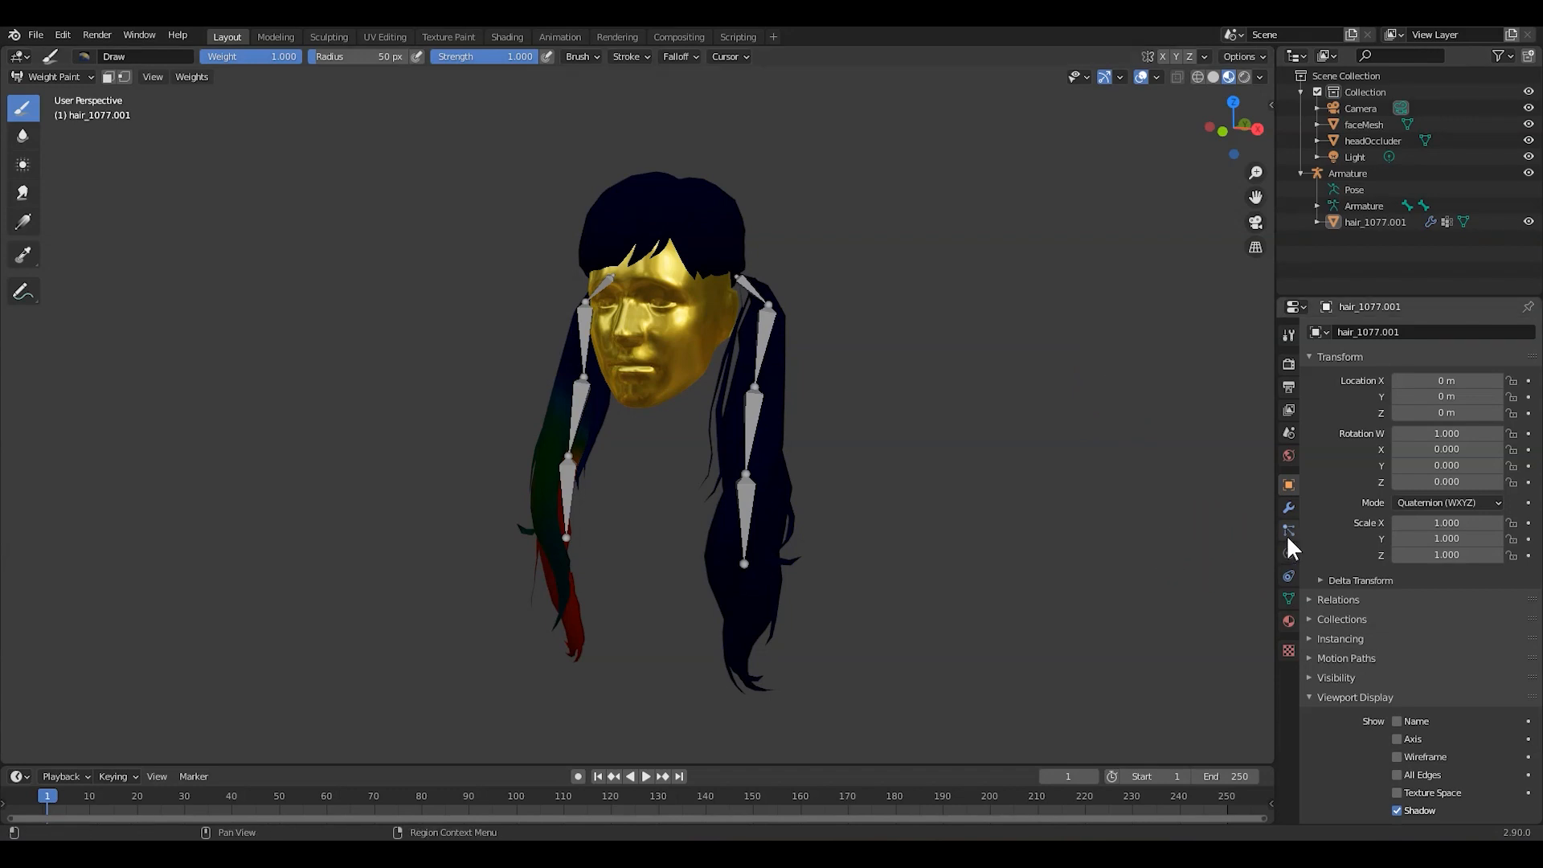
# Step: Open the hair mesh's vertex groups and show the weights of the Bone group
pyautogui.click(1289, 508)
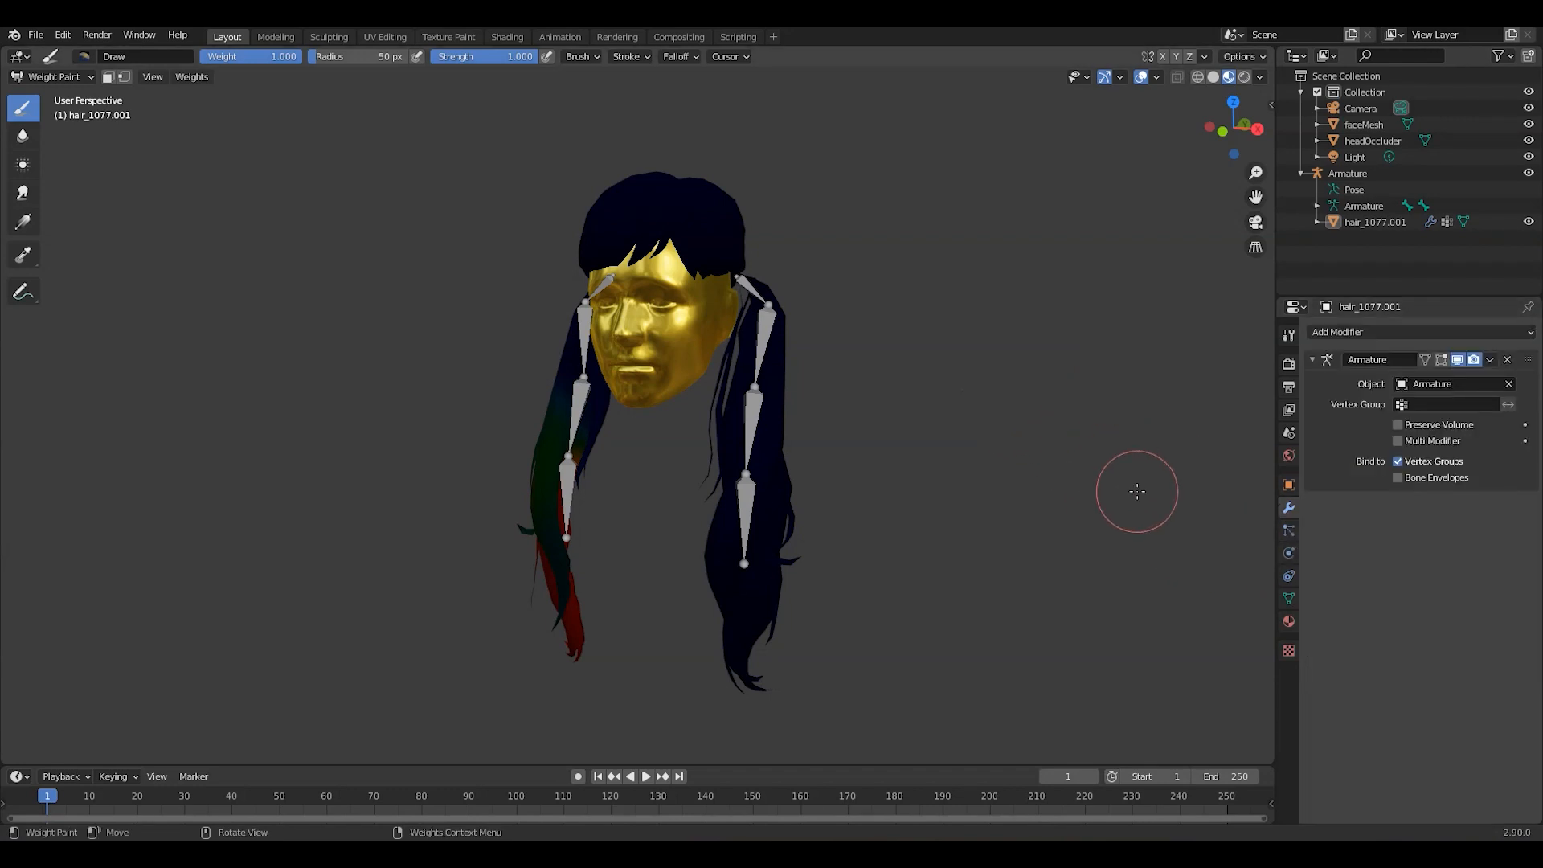
pyautogui.click(1289, 598)
pyautogui.click(1347, 386)
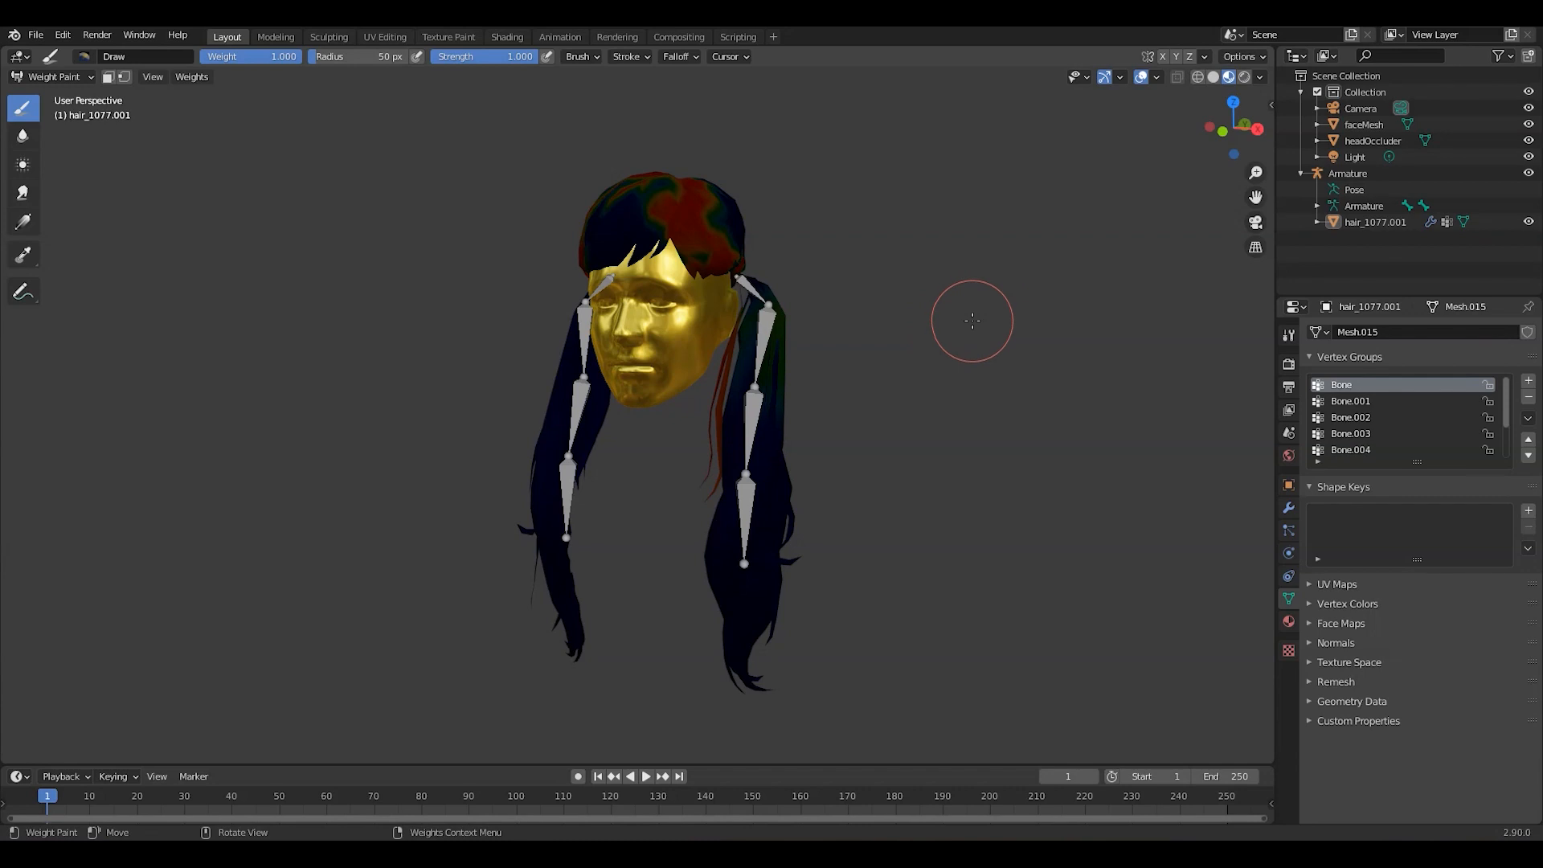
# Step: Enter the Mesh.015 data under hair_1077.001 for editing and return it to Weight Paint mode
pyautogui.click(1374, 220)
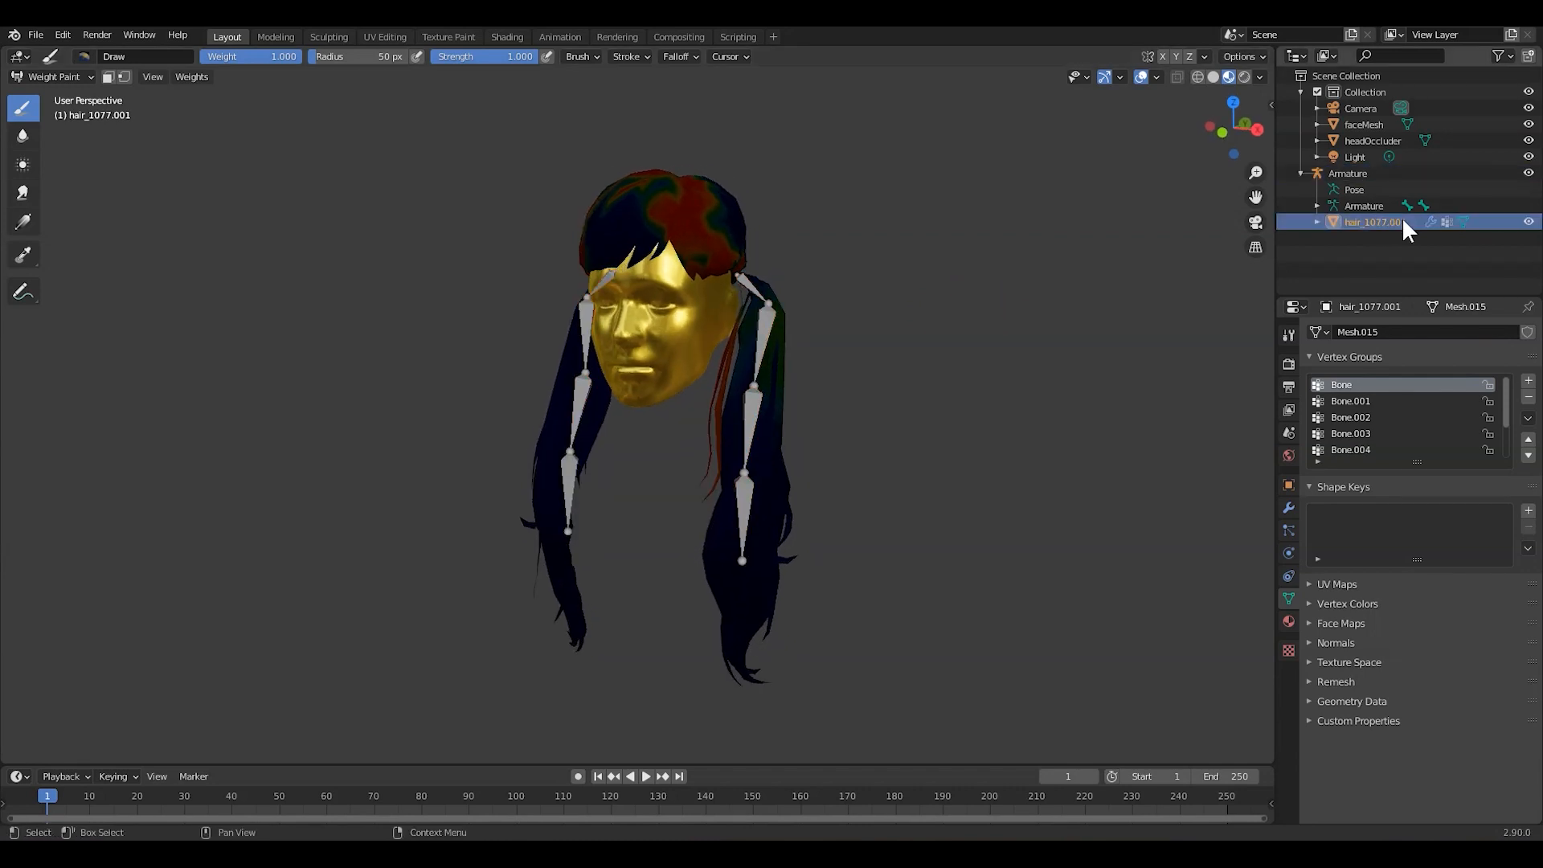
pyautogui.click(1318, 222)
pyautogui.click(1373, 238)
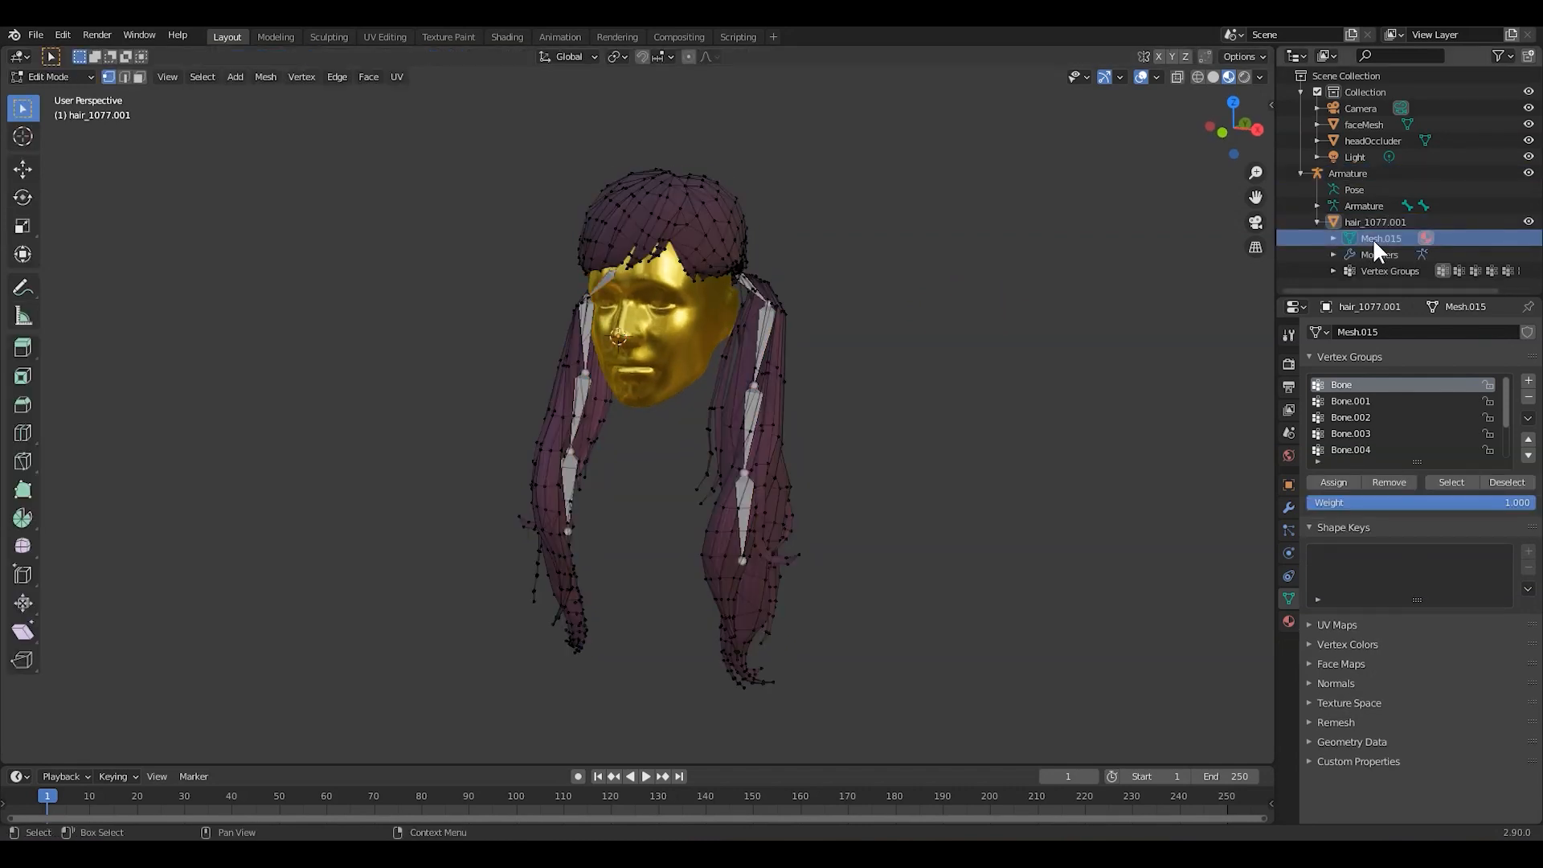
pyautogui.click(60, 76)
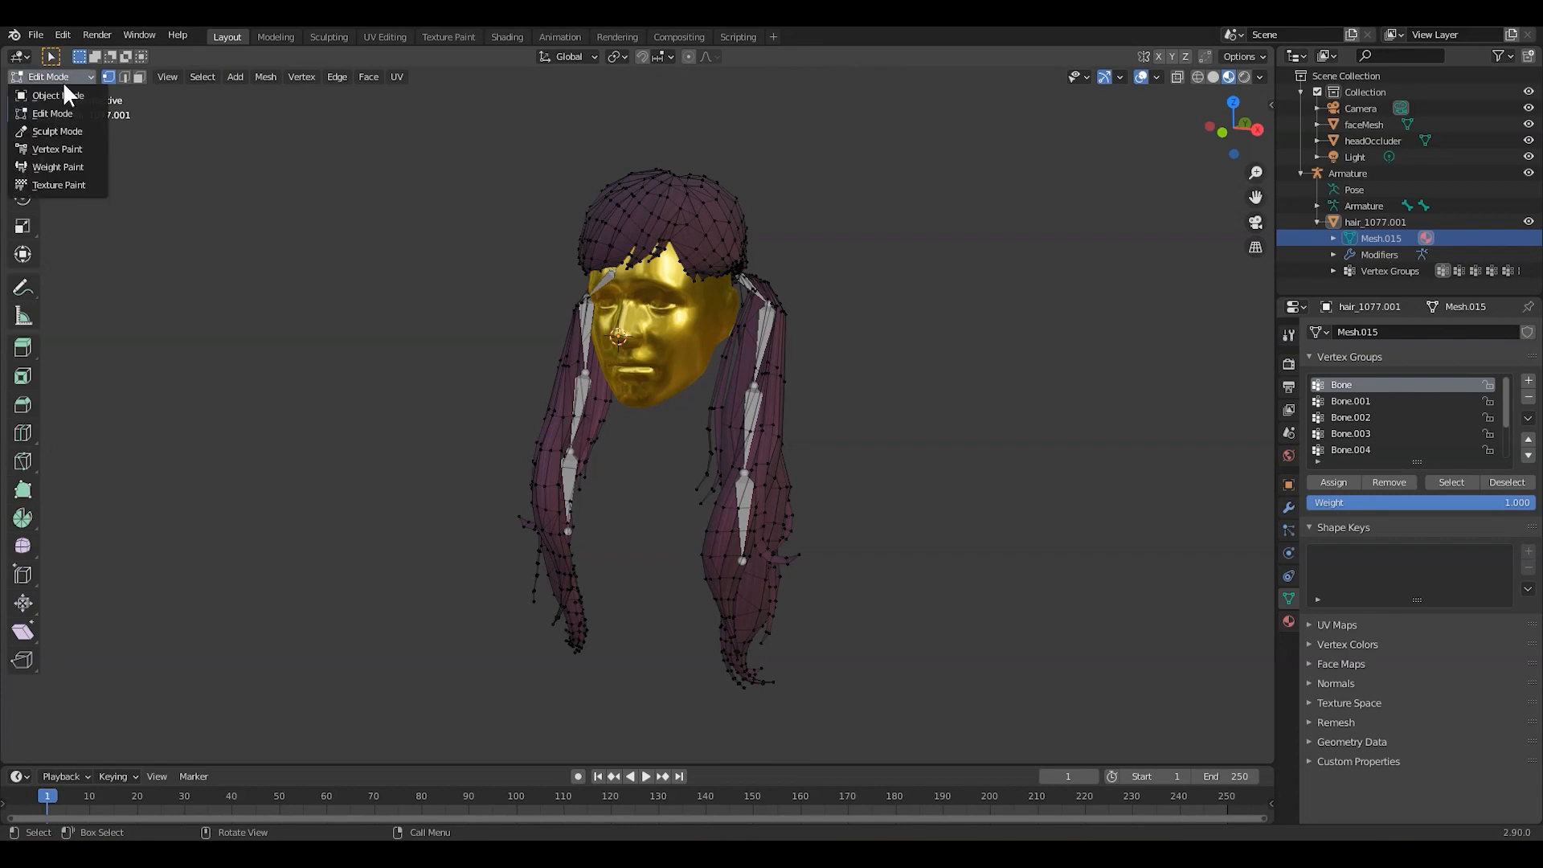
pyautogui.click(65, 169)
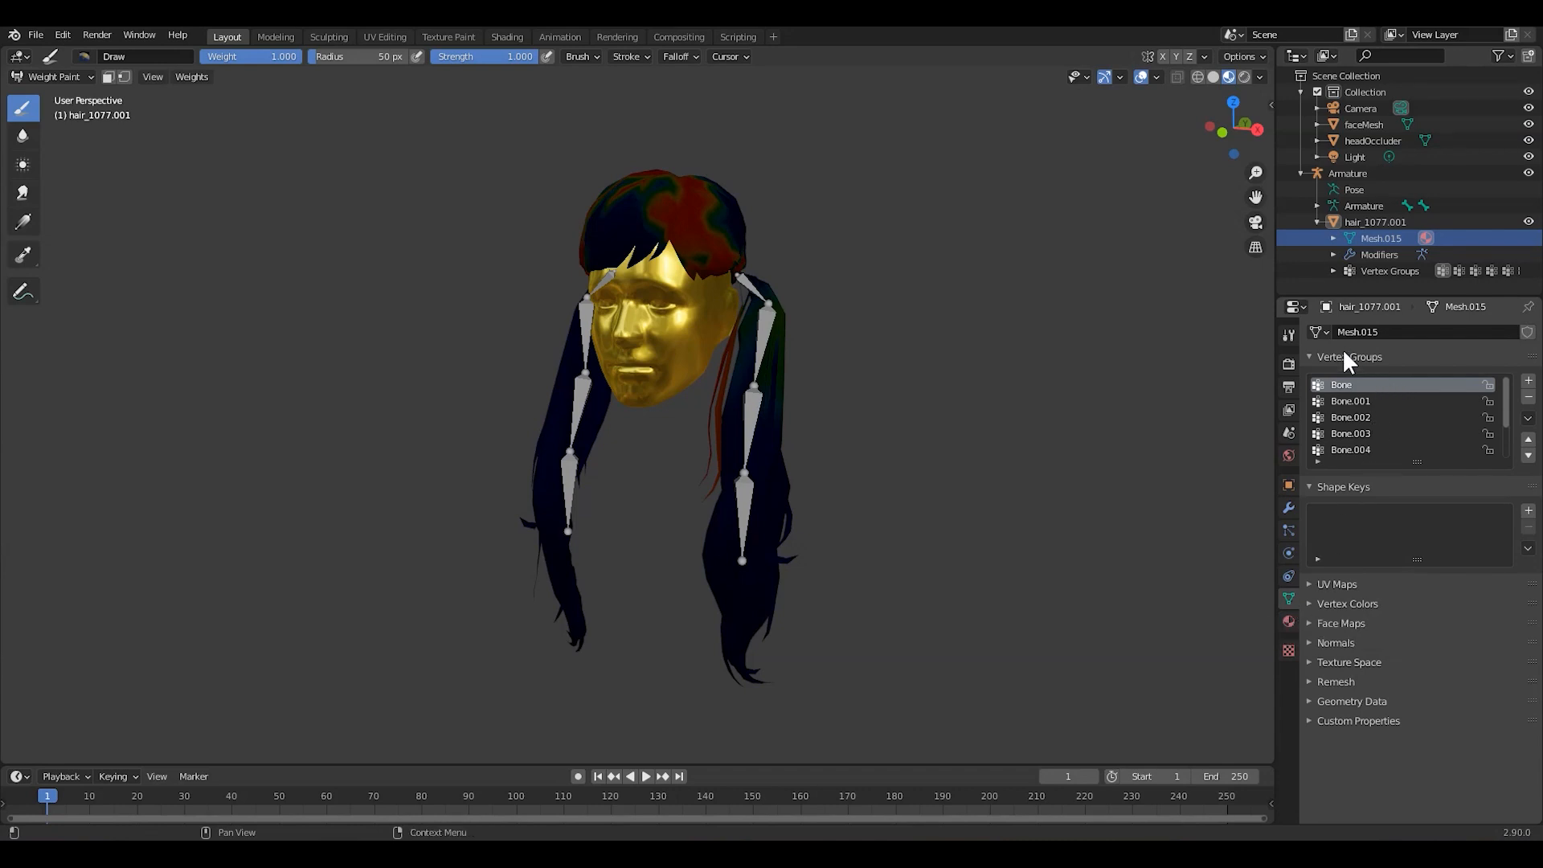
# Step: Examine the painted weights of each vertex group from Bone.001 through Bone.006
pyautogui.click(1342, 400)
pyautogui.click(1361, 417)
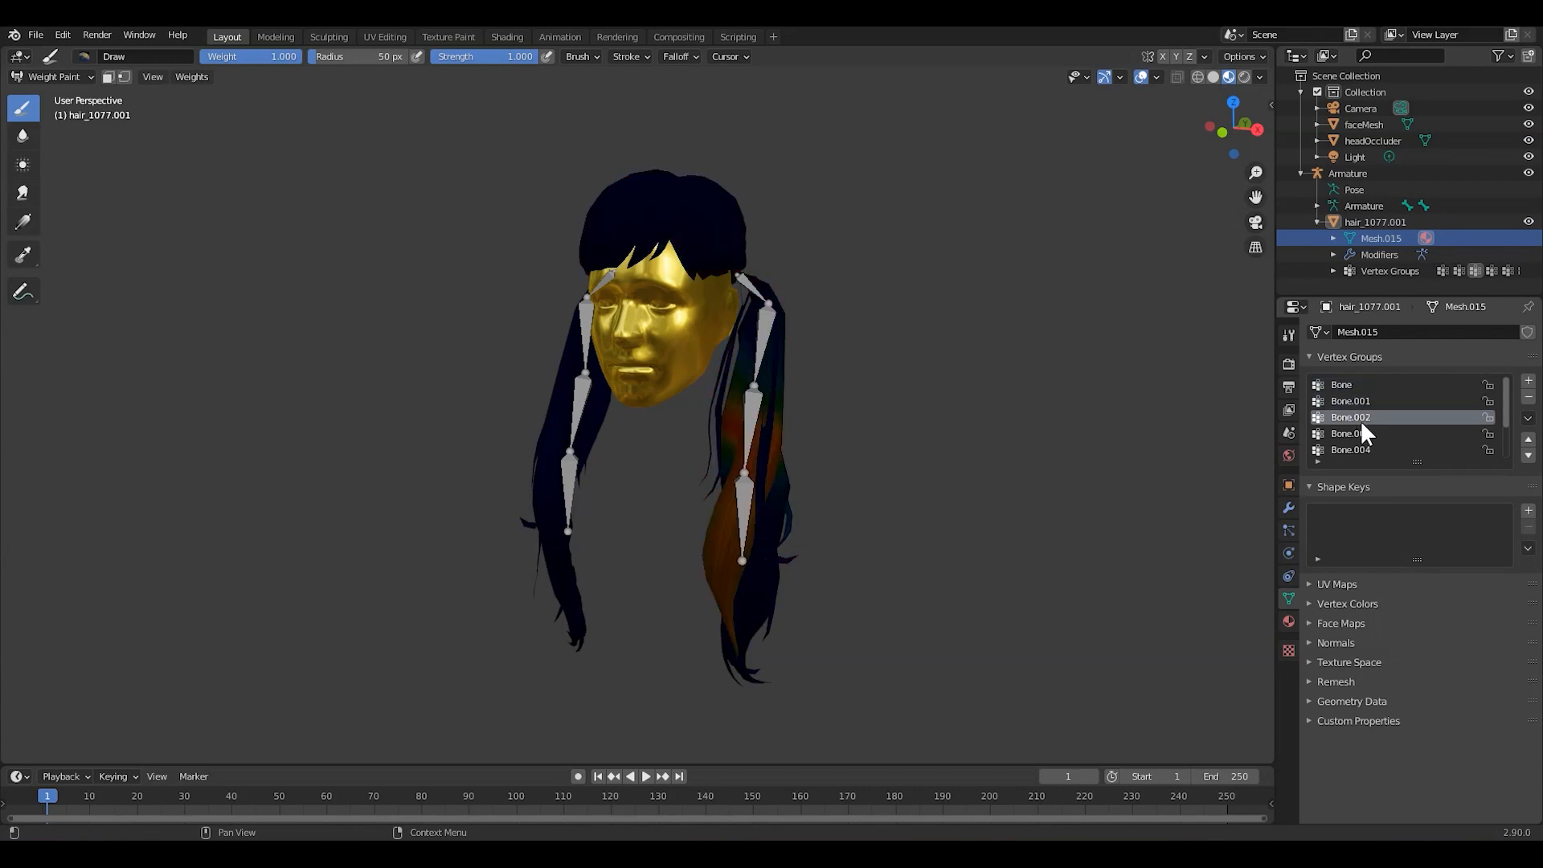
pyautogui.click(1357, 434)
pyautogui.click(1356, 446)
pyautogui.scroll(-2, 1358, 438)
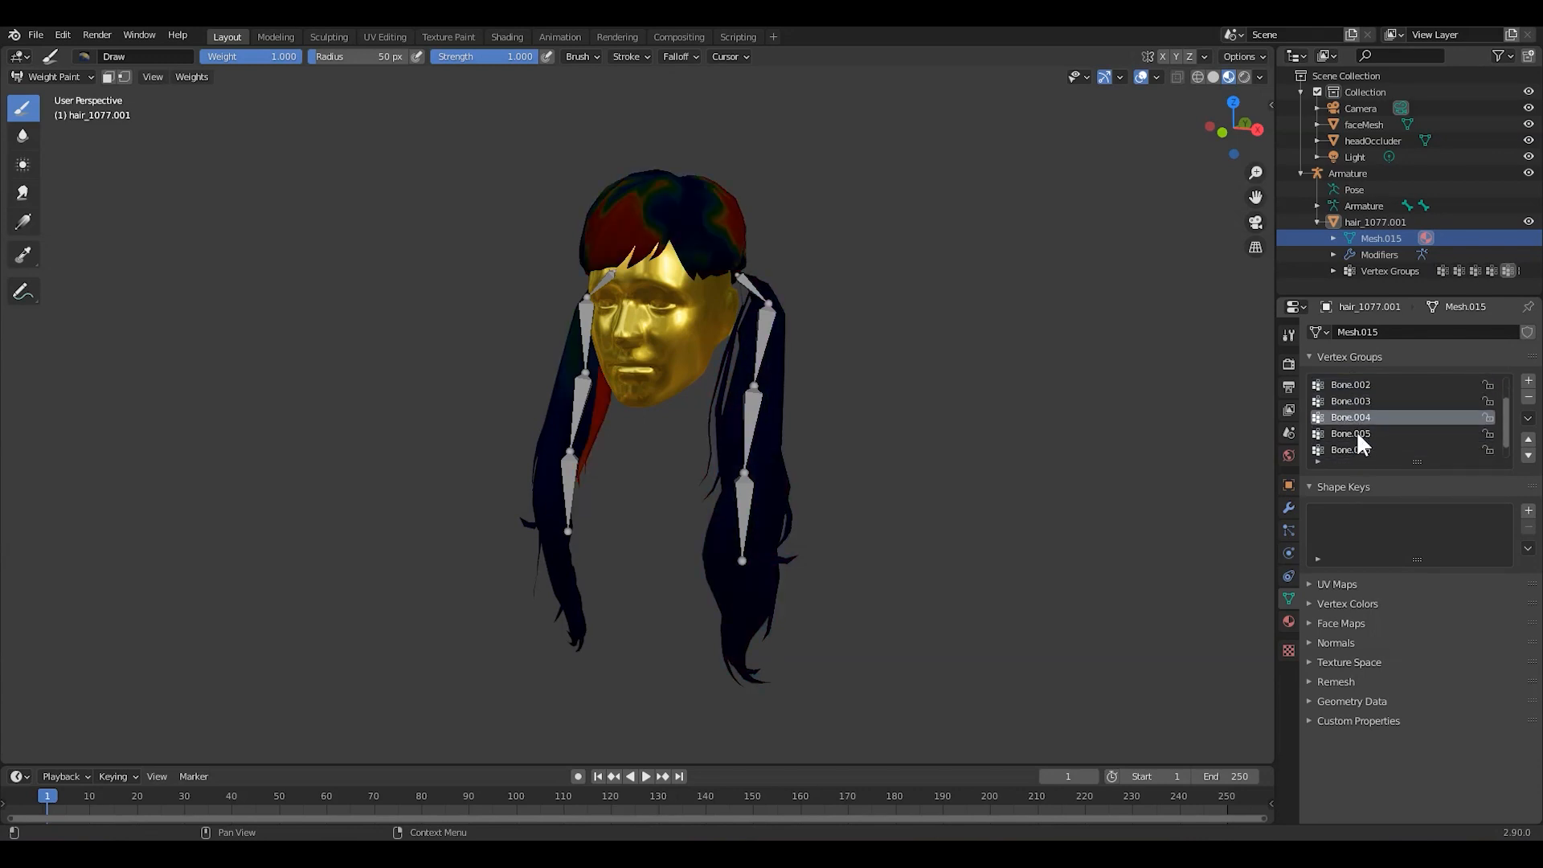
pyautogui.click(1357, 433)
pyautogui.click(1354, 449)
# Step: Set the viewport to Solid shading with X-Ray enabled to show the weight colours clearly
pyautogui.click(1213, 77)
pyautogui.click(1177, 77)
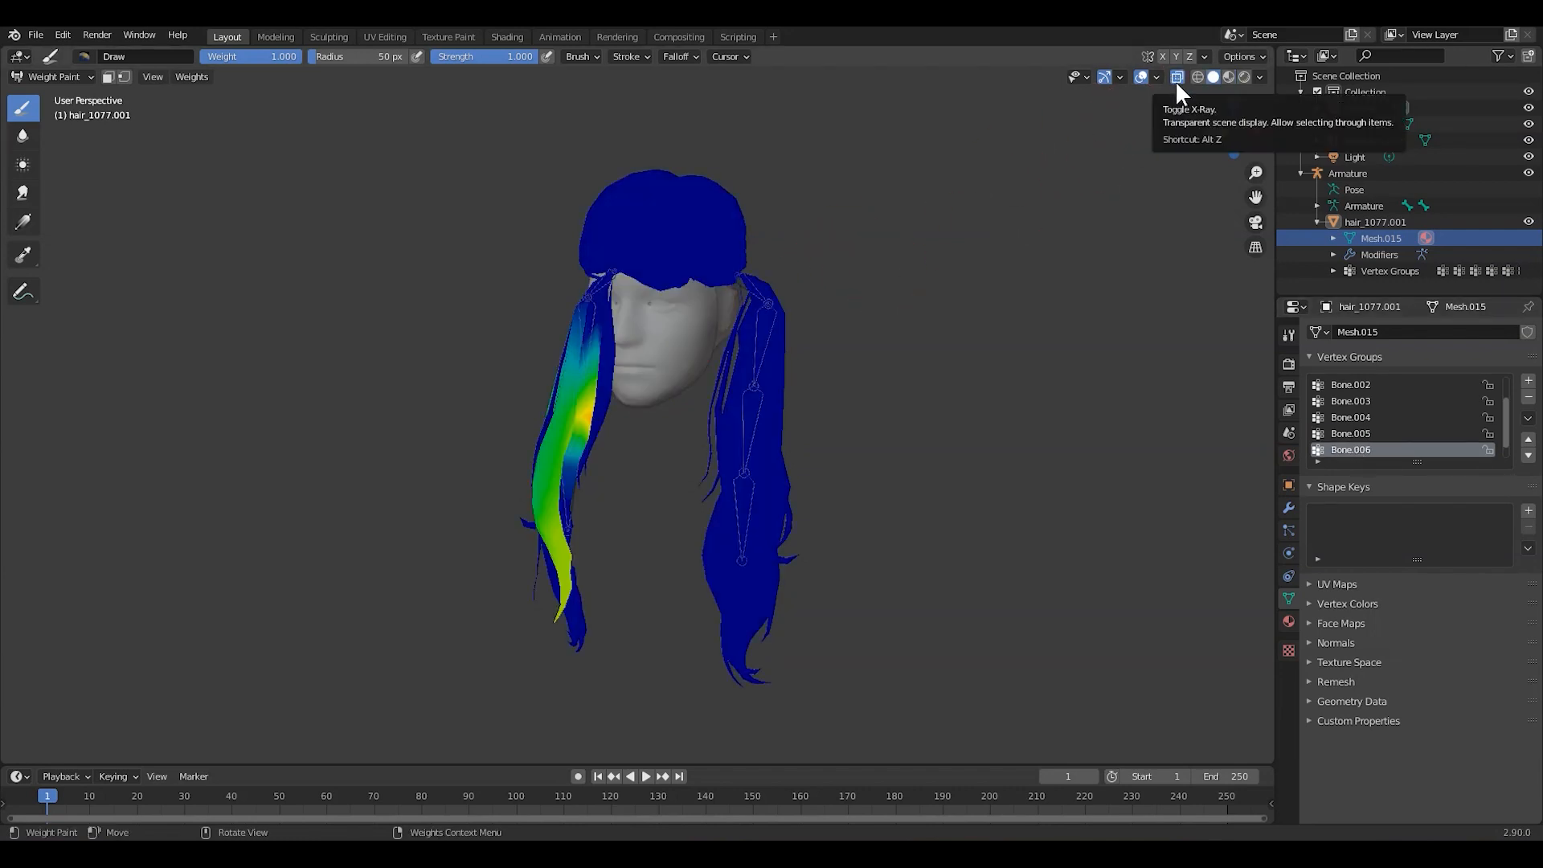
pyautogui.moveTo(824, 346); pyautogui.dragTo(972, 369, button='middle')
# Step: Examine the painted weights of the Bone.002 and Bone vertex groups on the ponytails and hair cap
pyautogui.scroll(2, 1353, 421)
pyautogui.click(1353, 417)
pyautogui.moveTo(759, 382); pyautogui.dragTo(736, 428)
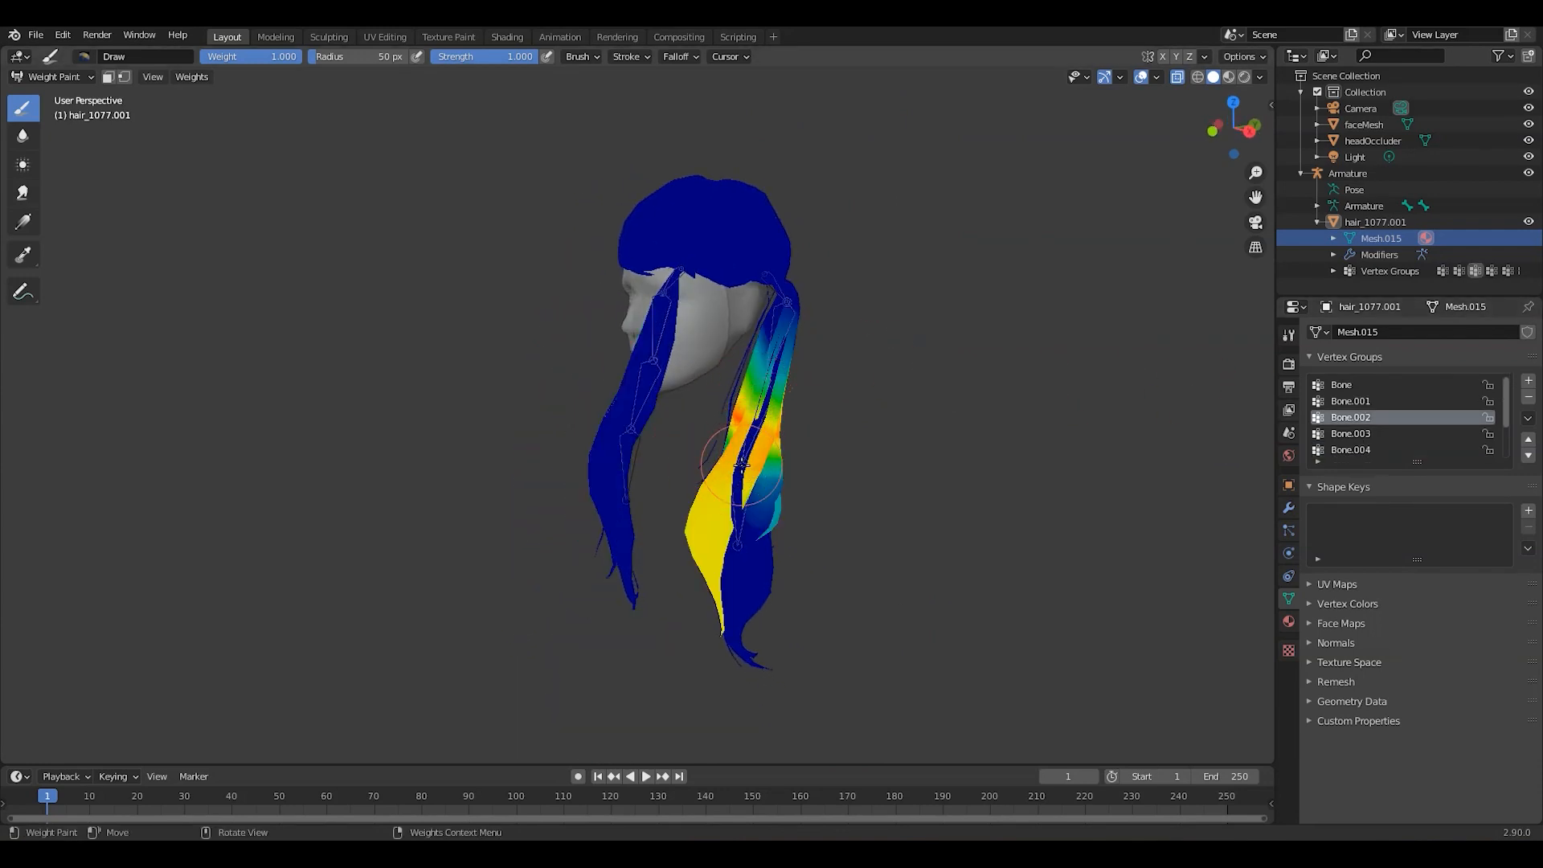
pyautogui.moveTo(746, 474); pyautogui.dragTo(725, 433)
pyautogui.moveTo(899, 448); pyautogui.dragTo(556, 407, button='middle')
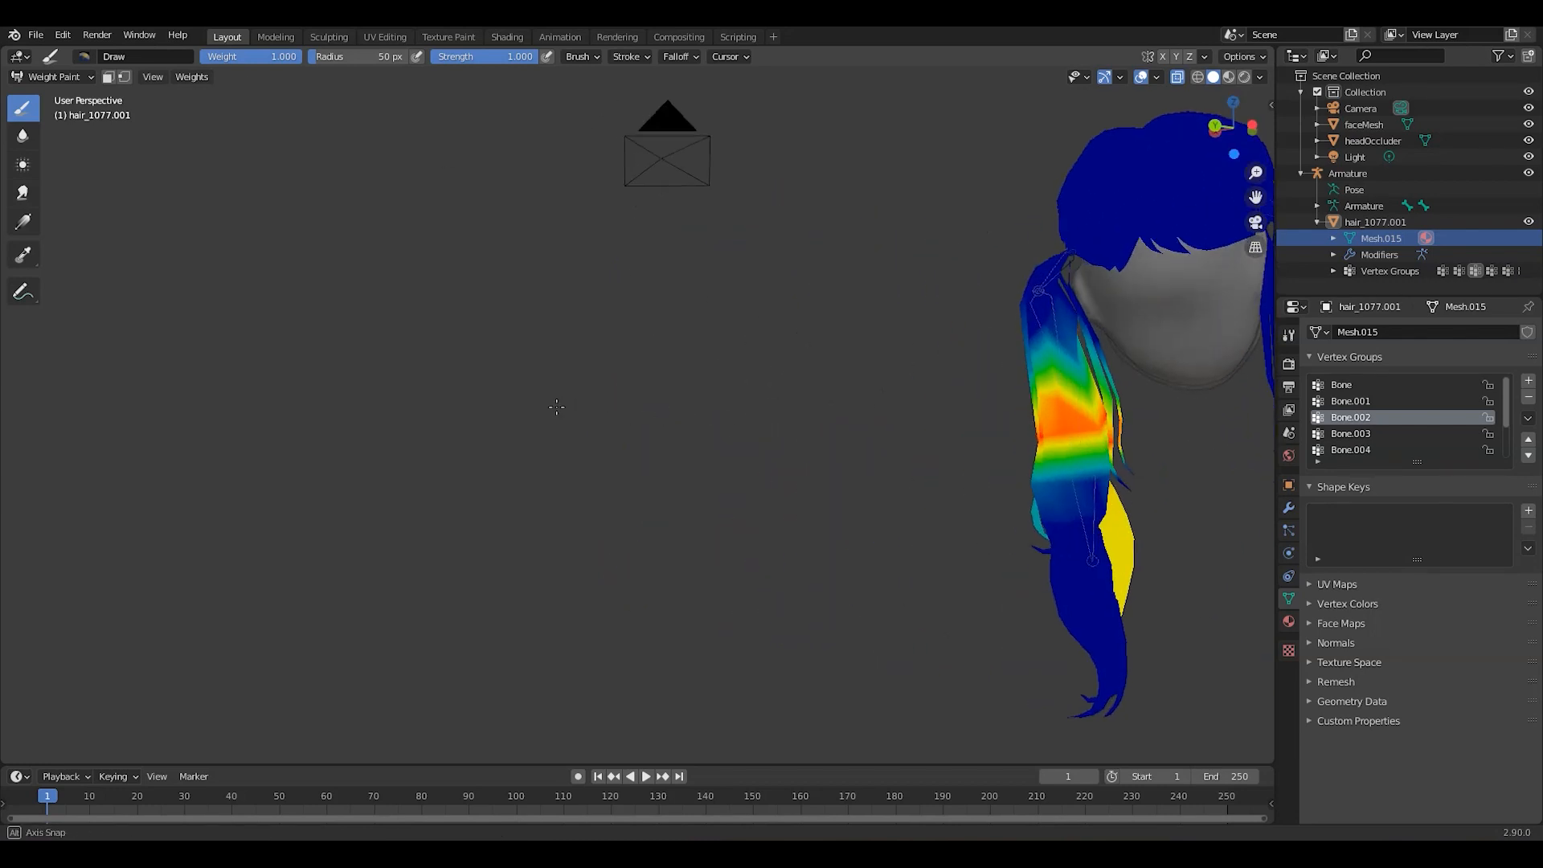
pyautogui.moveTo(1040, 431); pyautogui.dragTo(1121, 434)
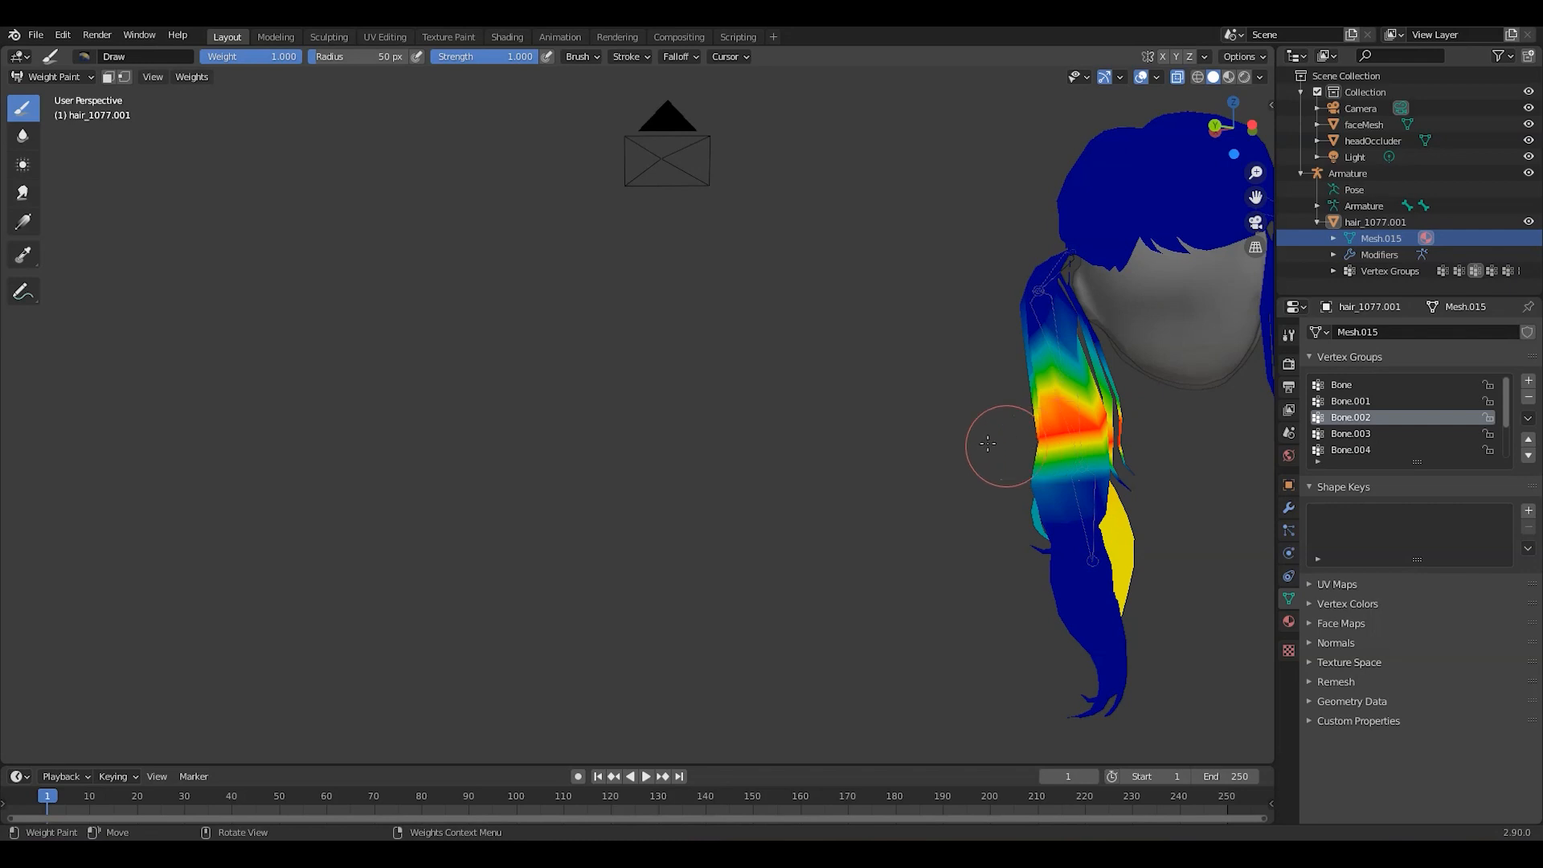
pyautogui.click(1343, 384)
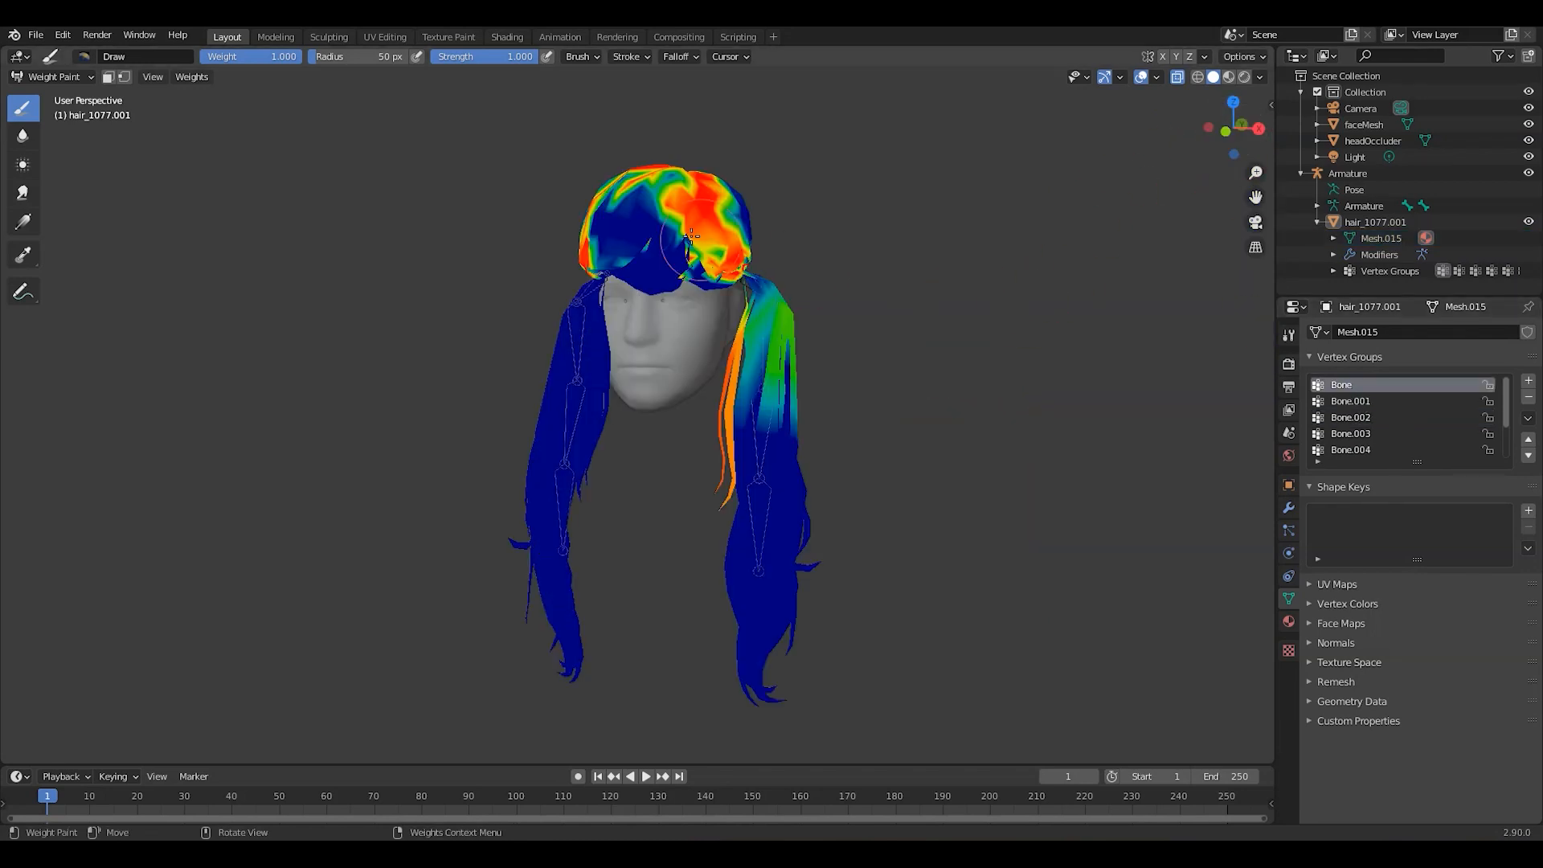
# Step: Paint extra weight for the Bone group down the upper ponytail using the Add brush with Auto Normalize enabled
pyautogui.press('n')
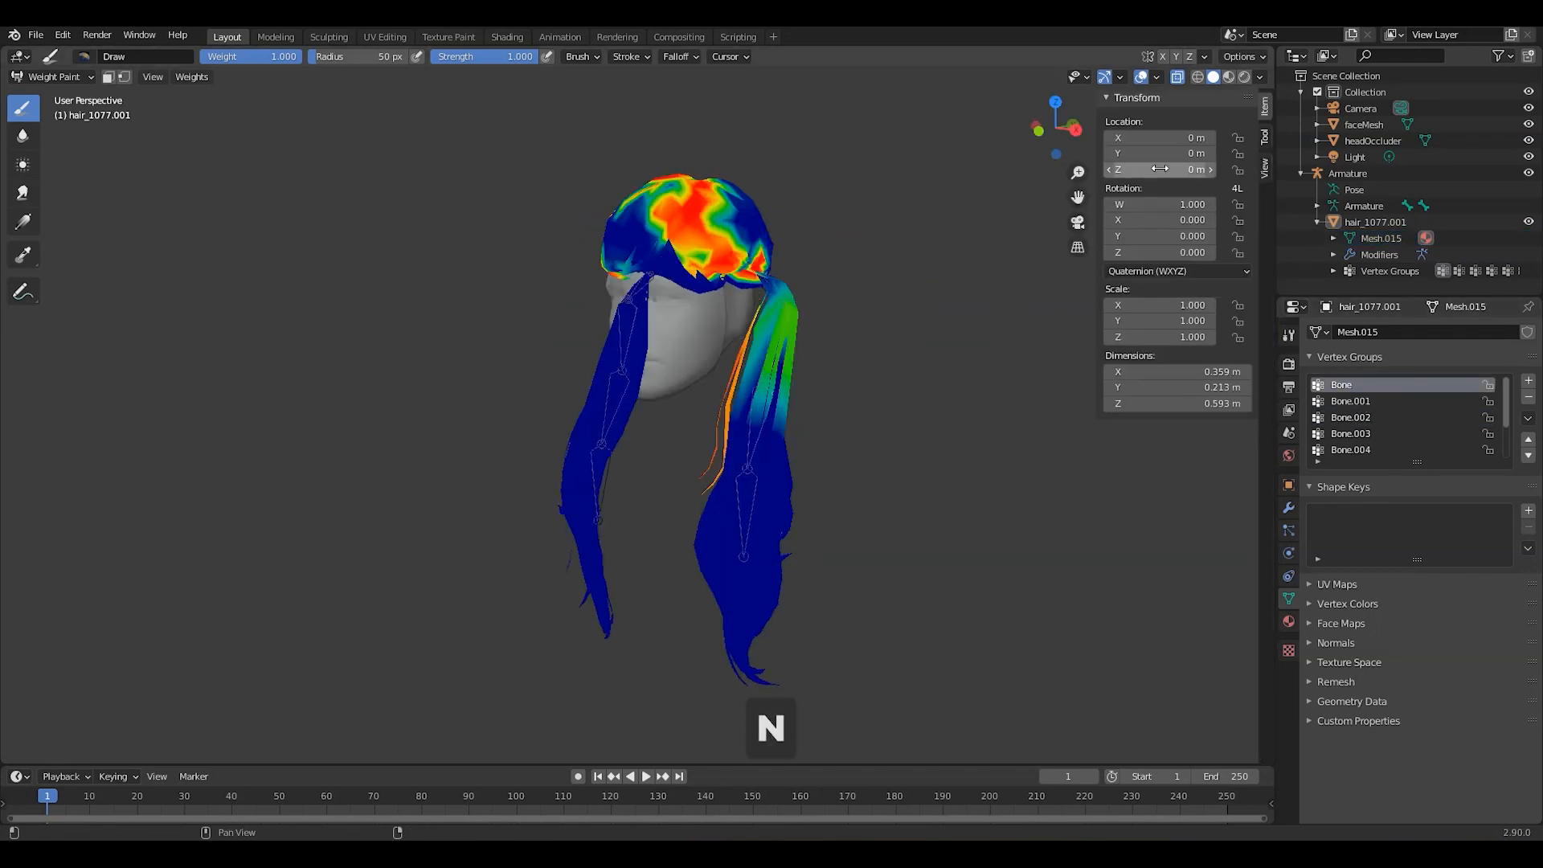
pyautogui.click(1265, 137)
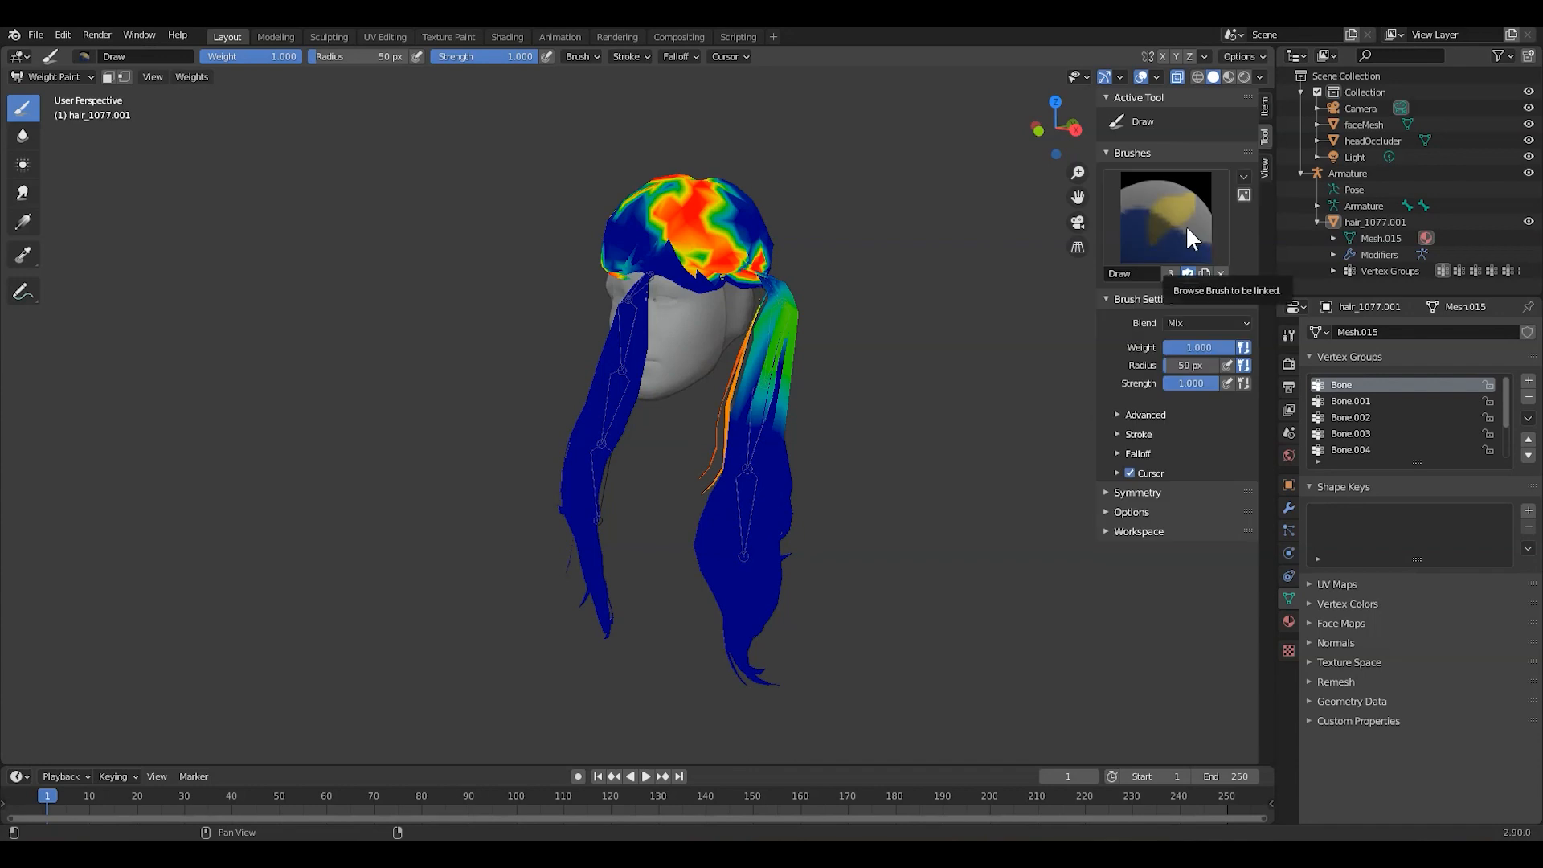
pyautogui.click(1108, 512)
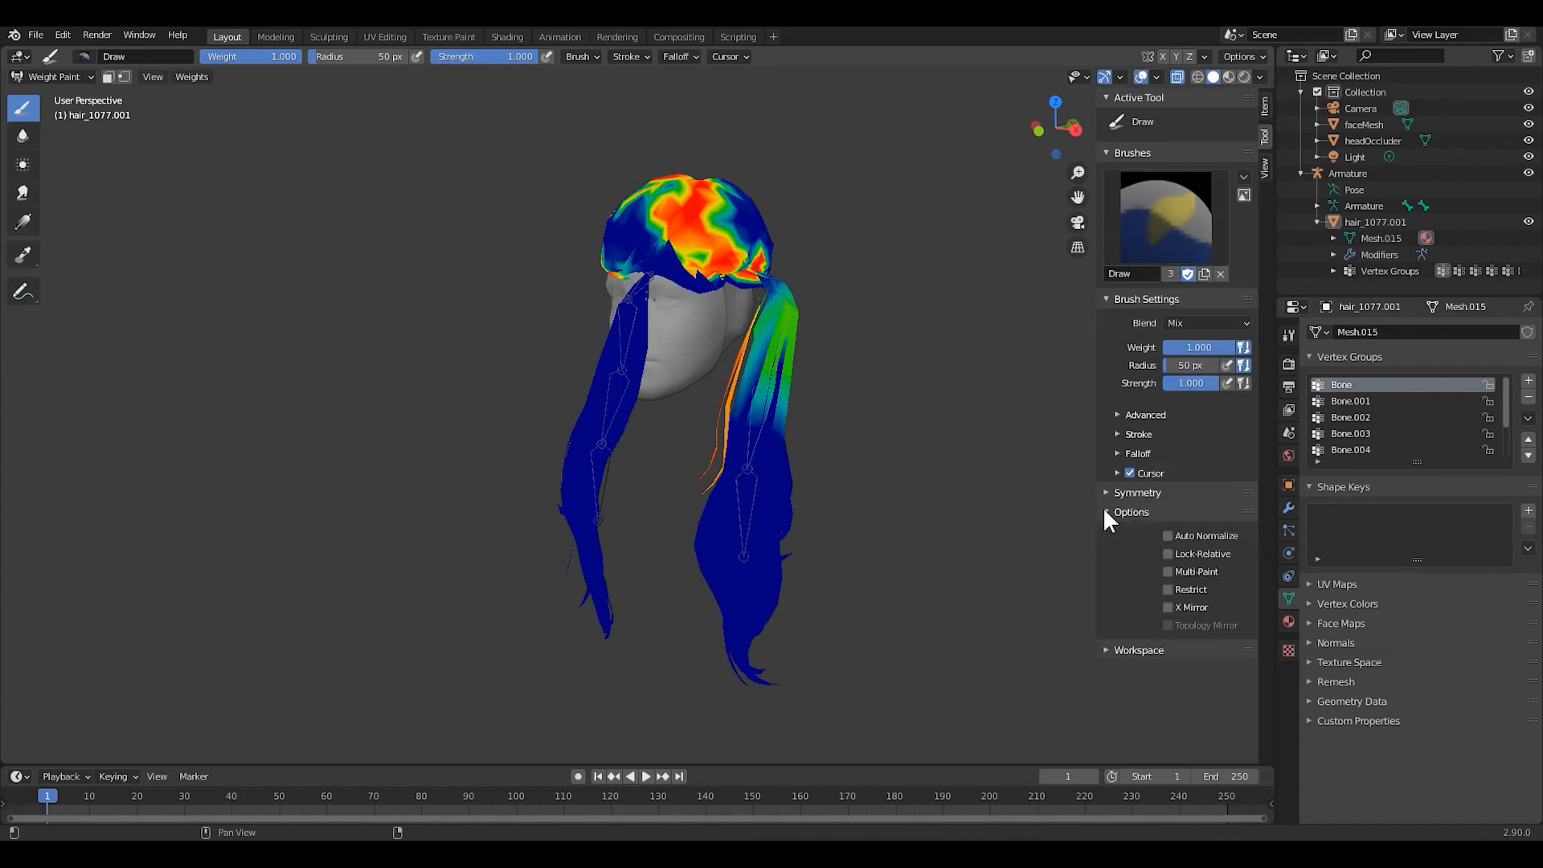
pyautogui.click(1160, 222)
pyautogui.click(739, 297)
pyautogui.click(1168, 536)
pyautogui.moveTo(776, 345); pyautogui.dragTo(752, 470)
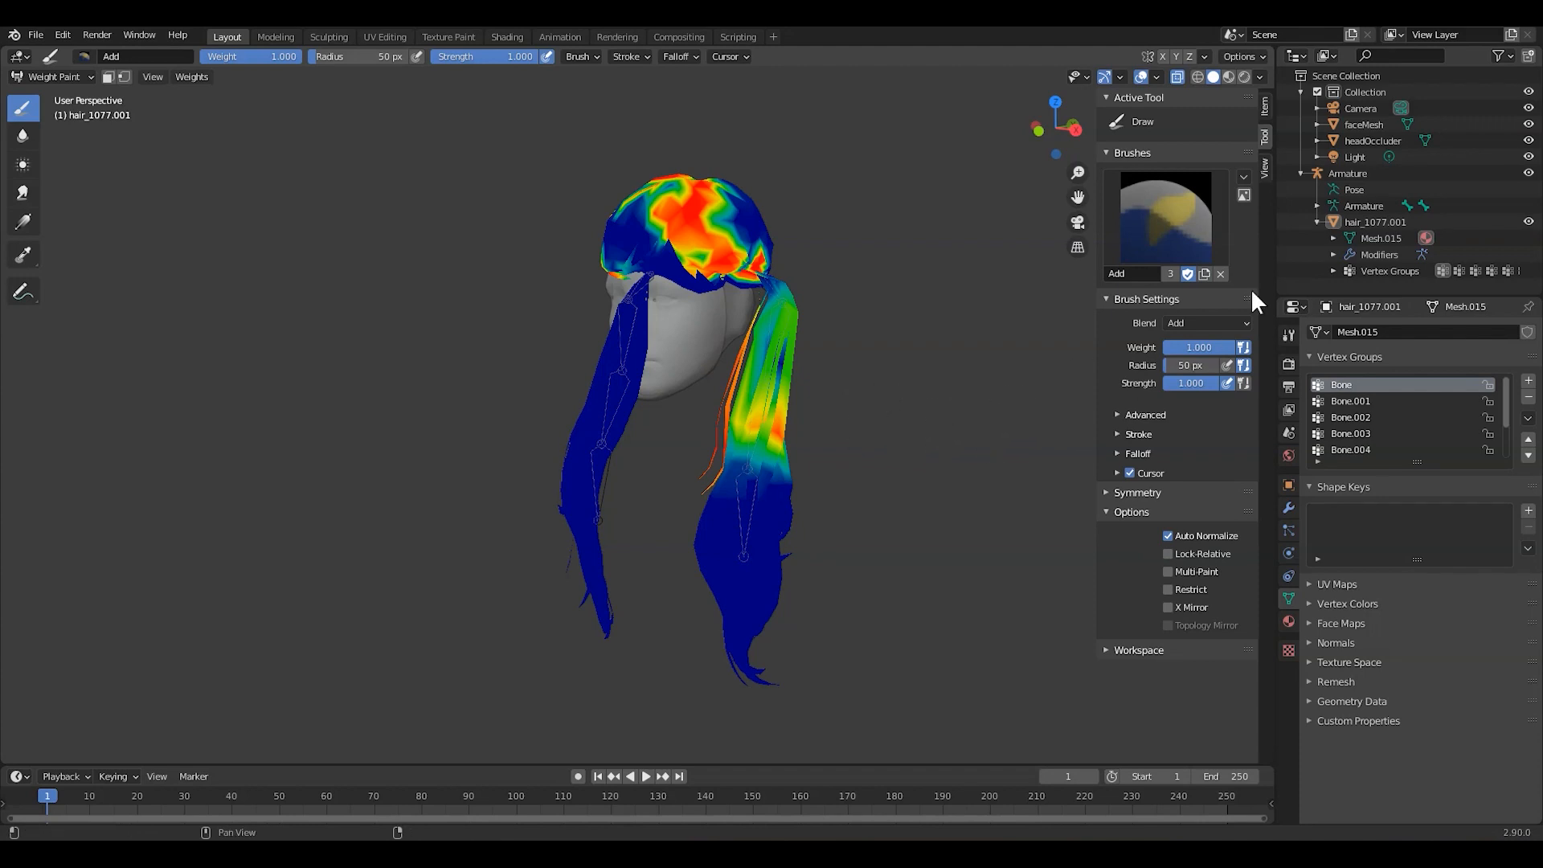
# Step: Reduce the Bone group's weight on the upper ponytail using the Subtract brush with Auto Normalize disabled
pyautogui.click(1165, 217)
pyautogui.click(1145, 330)
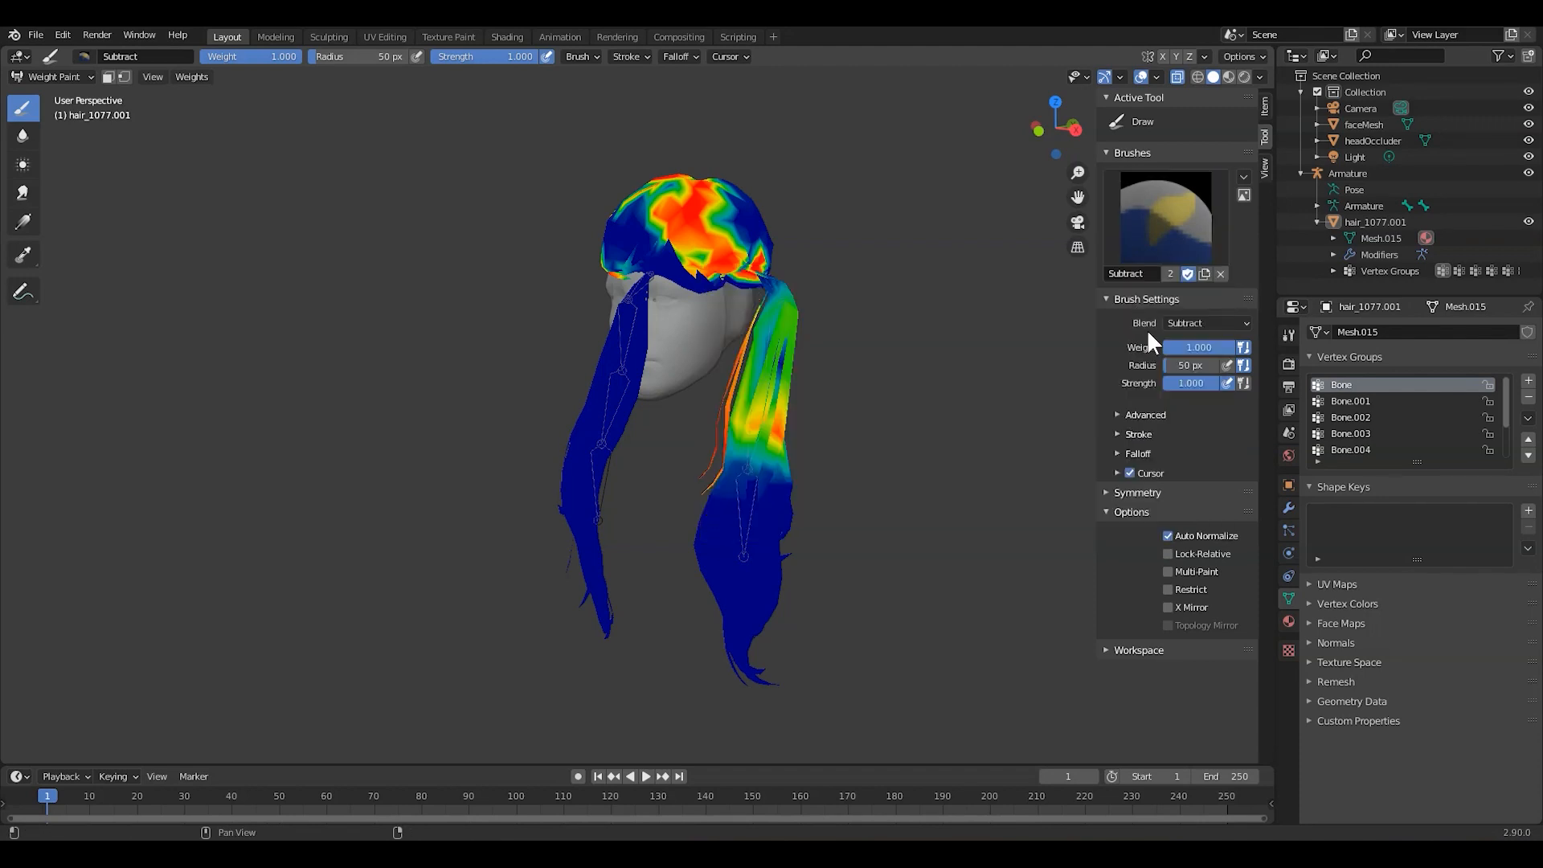
pyautogui.click(1169, 536)
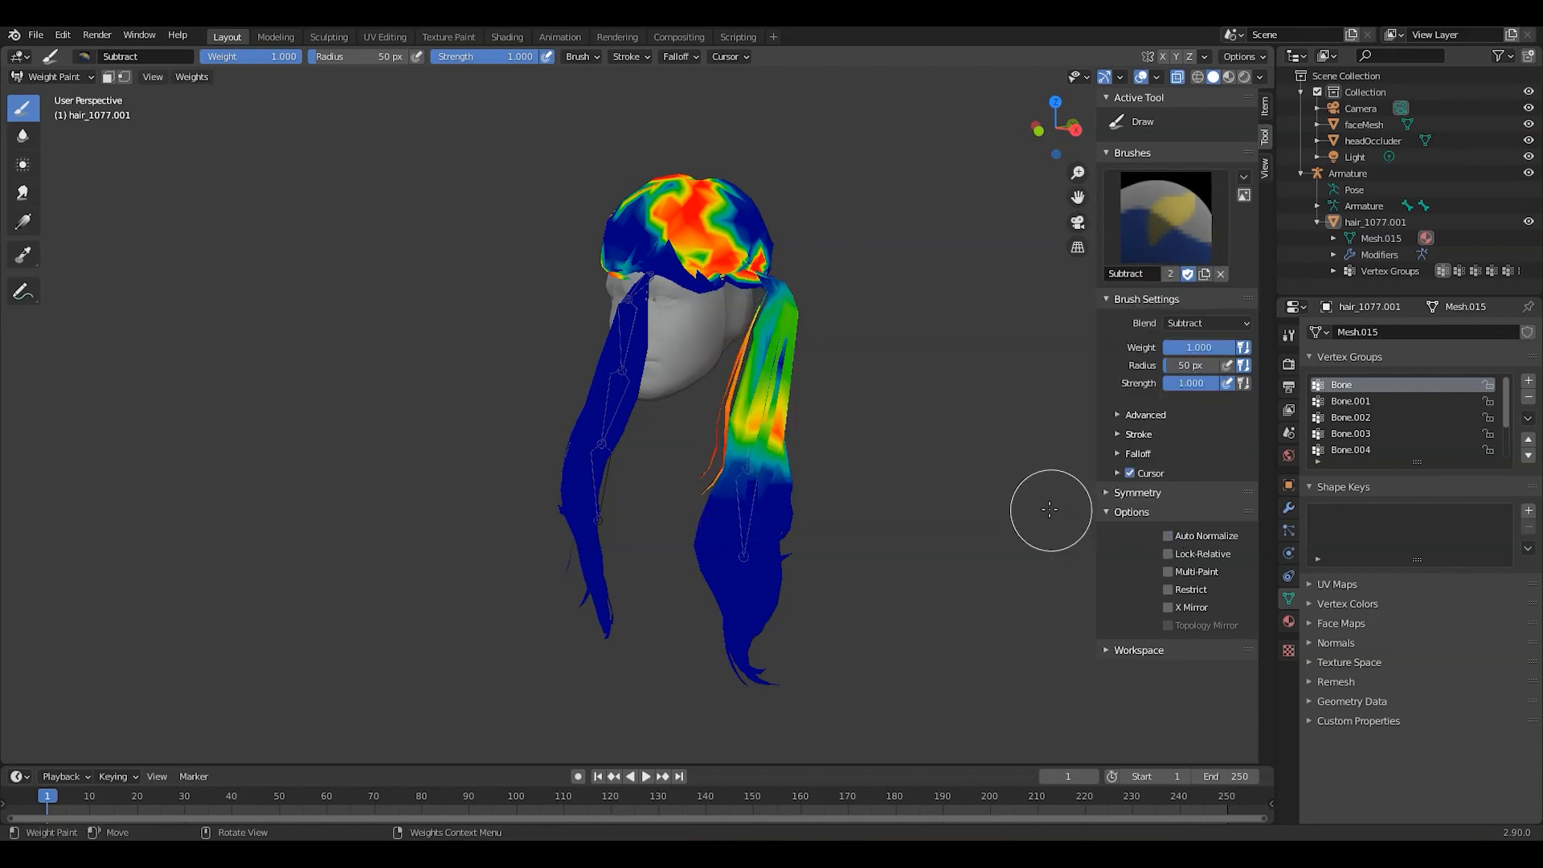
pyautogui.moveTo(773, 400)
pyautogui.mouseDown()
pyautogui.moveTo(699, 438)
pyautogui.moveTo(745, 444)
pyautogui.moveTo(682, 434)
pyautogui.moveTo(782, 462)
pyautogui.moveTo(750, 413)
pyautogui.moveTo(810, 400)
pyautogui.mouseUp()
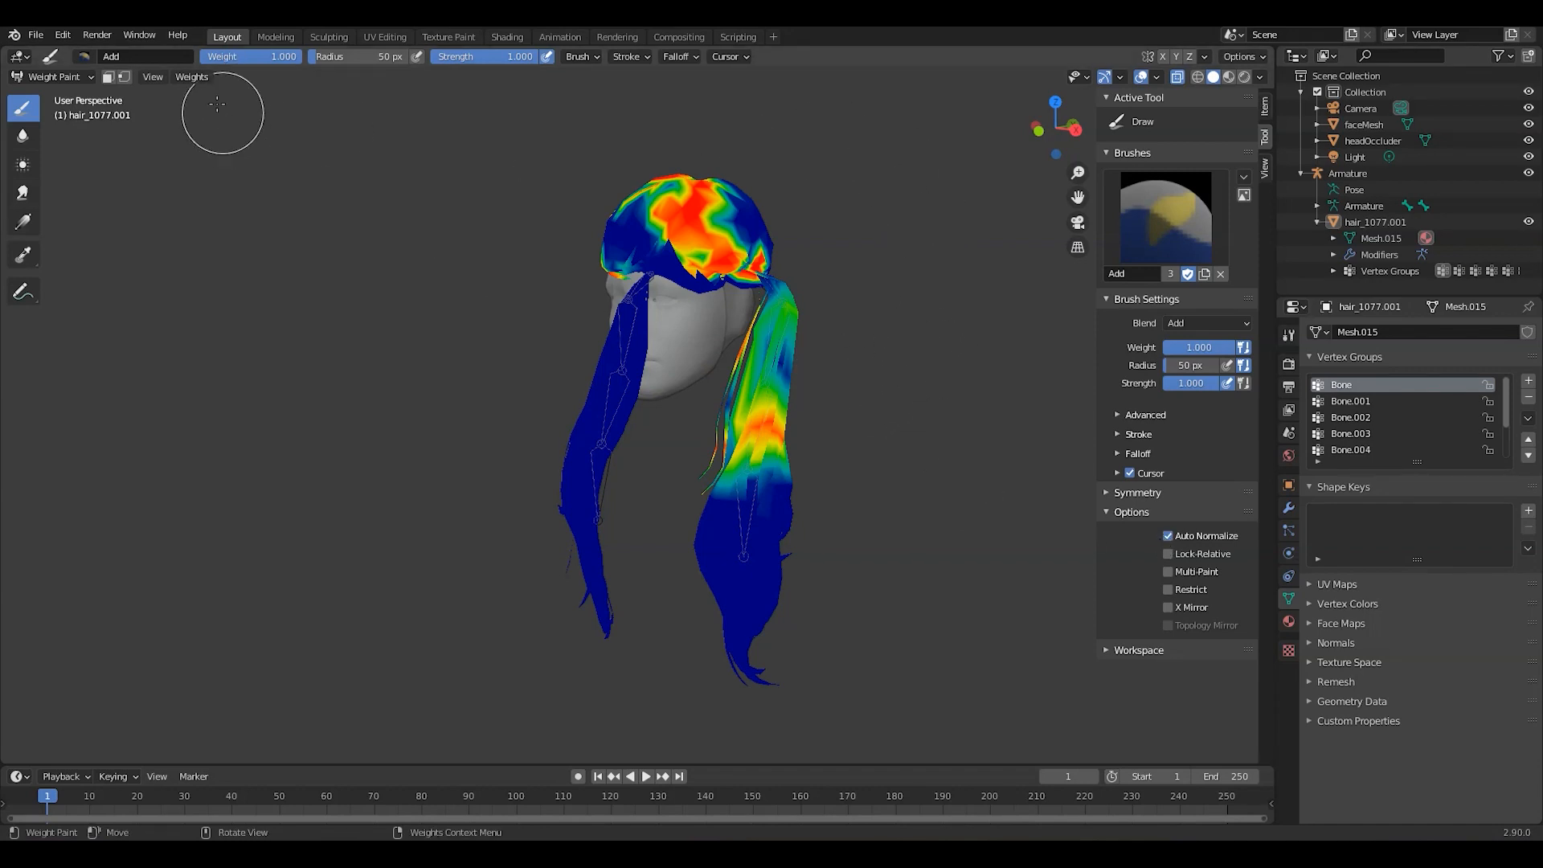
# Step: Clean the active Bone vertex group with a limit of 0.350
pyautogui.click(193, 77)
pyautogui.click(217, 204)
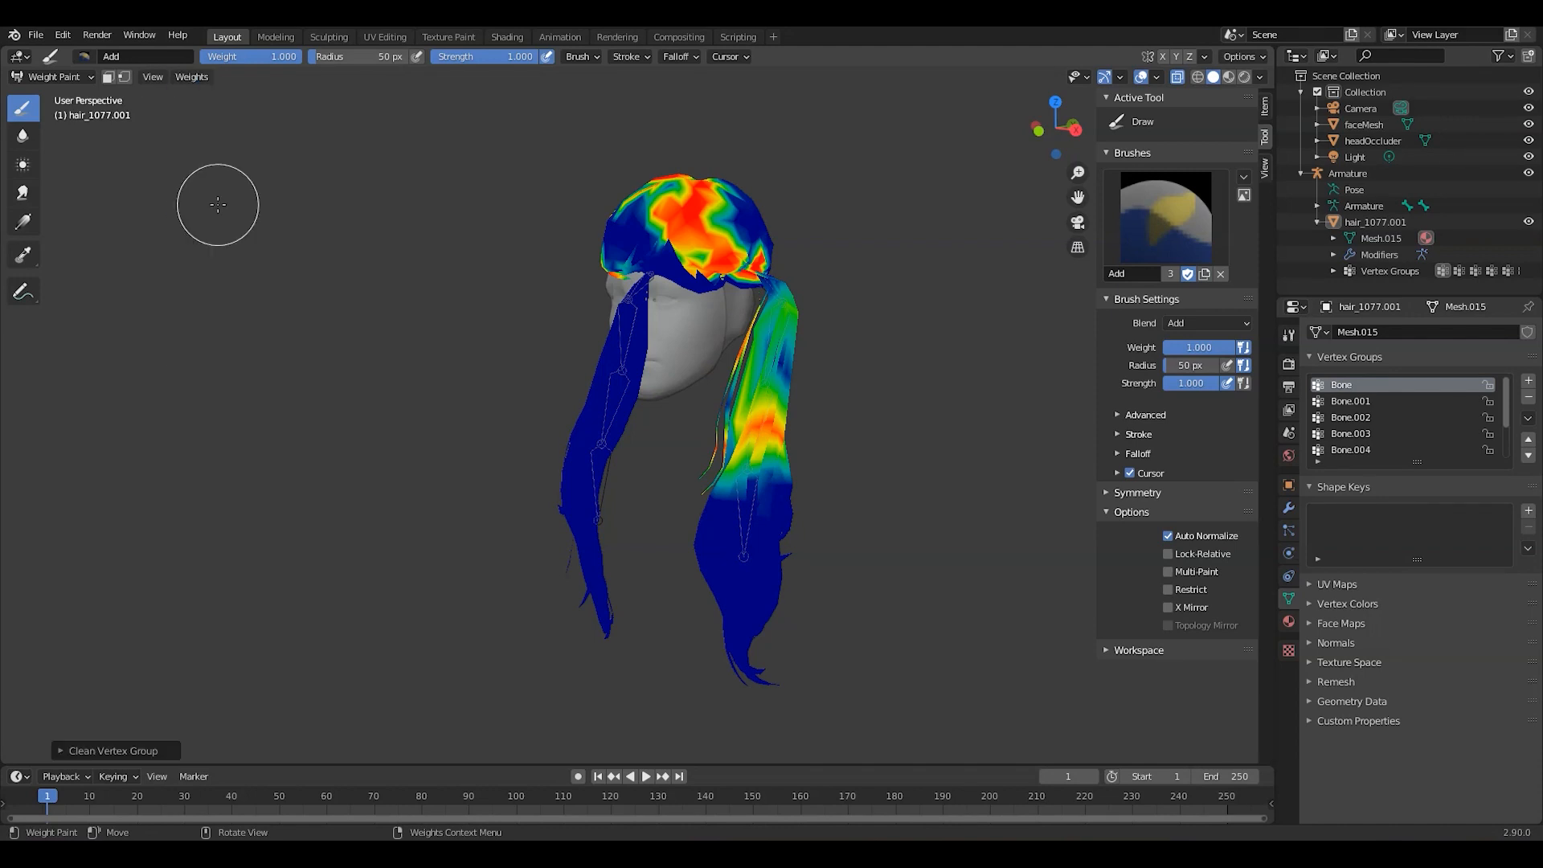
pyautogui.click(59, 751)
pyautogui.moveTo(206, 727)
pyautogui.mouseDown()
pyautogui.moveTo(257, 727)
pyautogui.moveTo(230, 728)
pyautogui.mouseUp()
pyautogui.click(1379, 399)
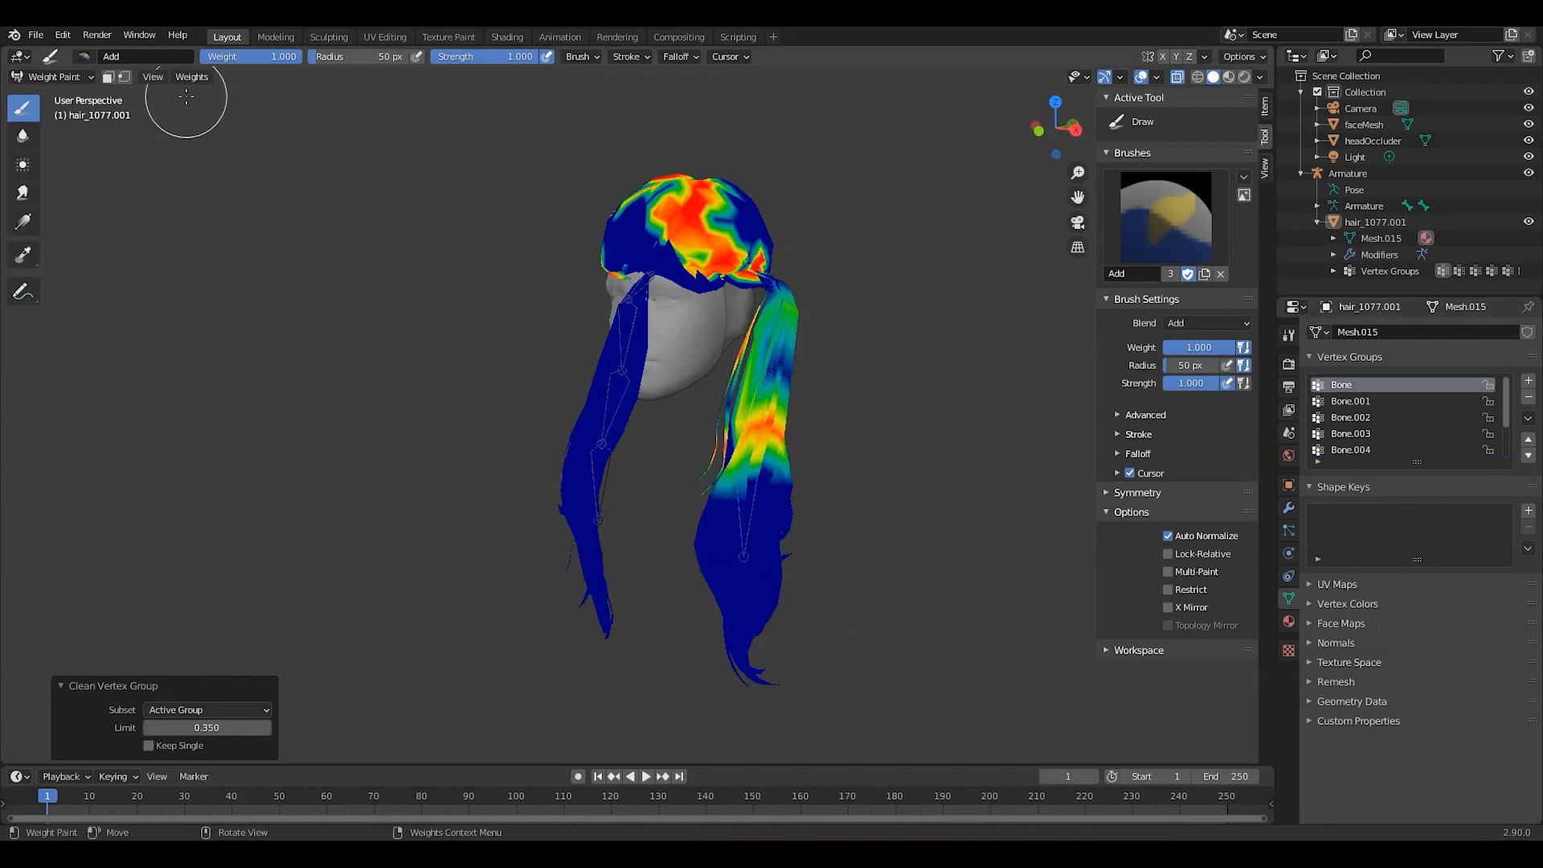
# Step: Smooth the Bone group's weights with a factor of 0.650, 2 iterations and an expand/contract value of -0.050
pyautogui.click(199, 79)
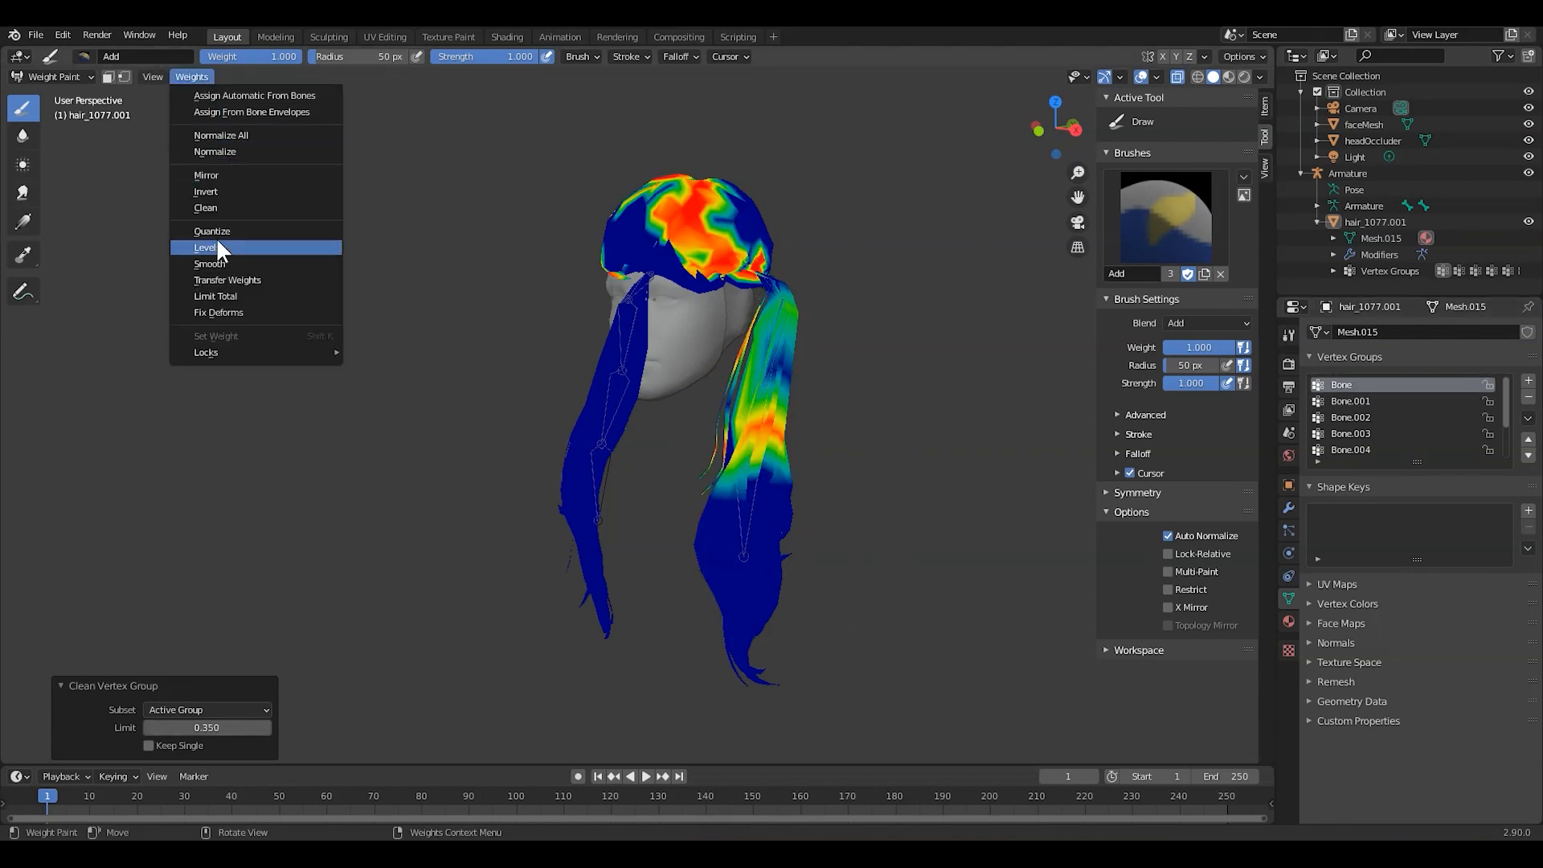
pyautogui.click(210, 263)
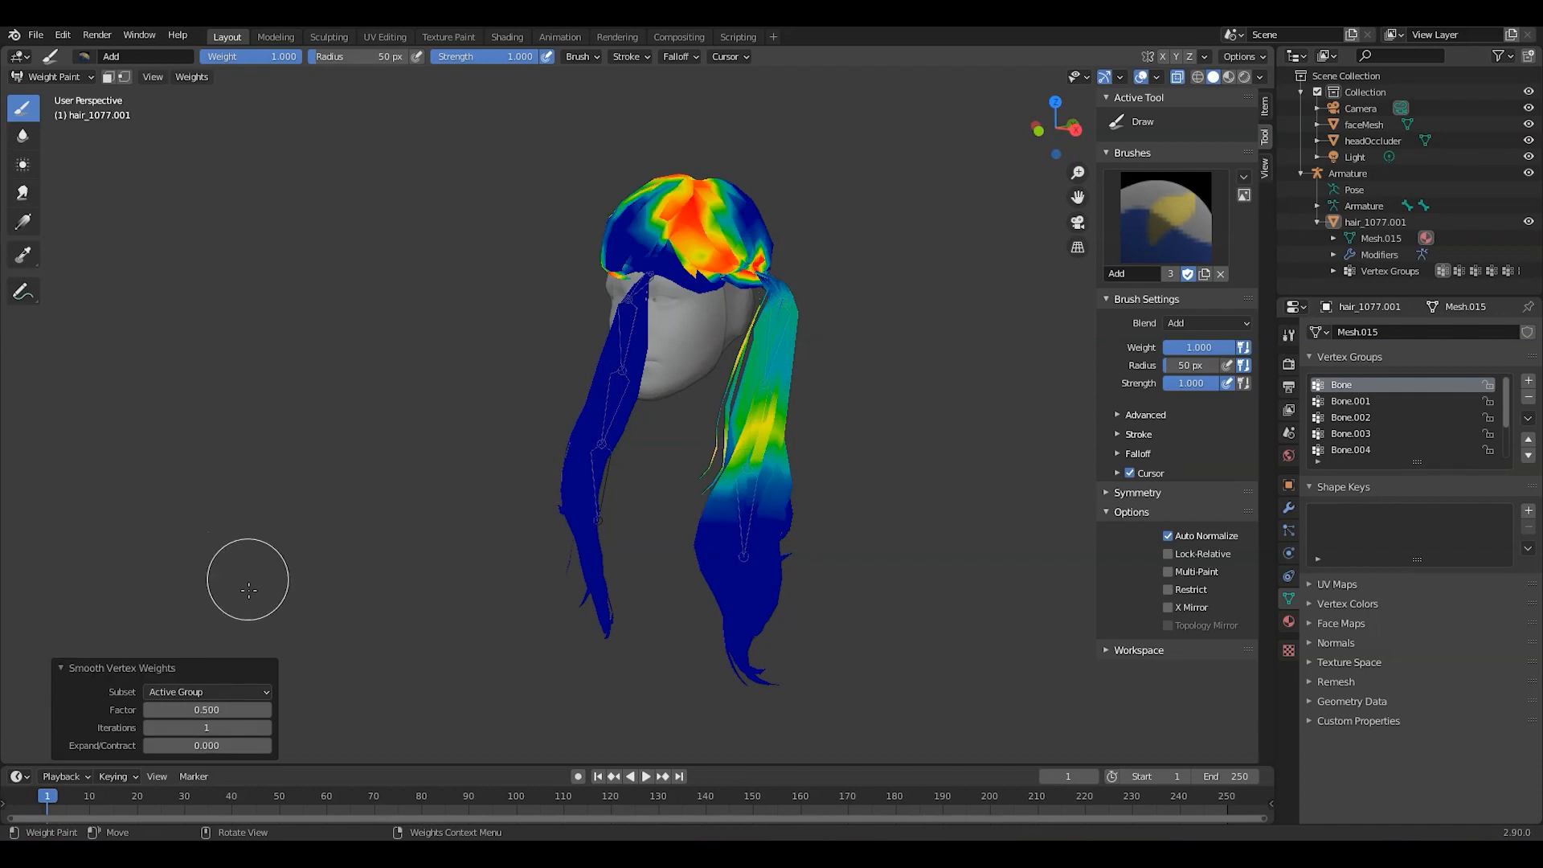
pyautogui.moveTo(207, 709); pyautogui.dragTo(206, 745)
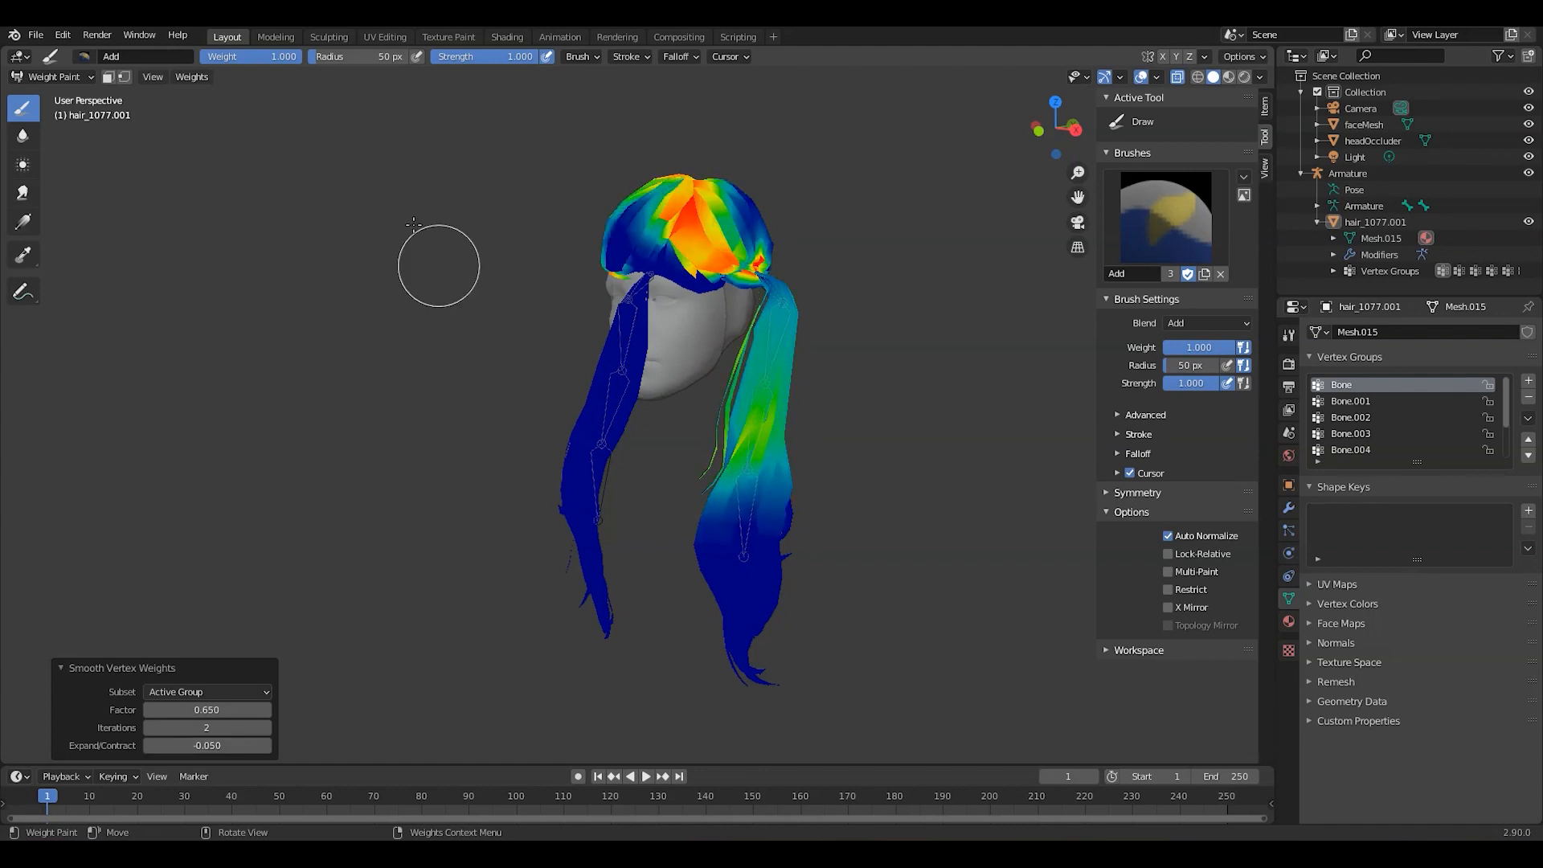
pyautogui.click(191, 77)
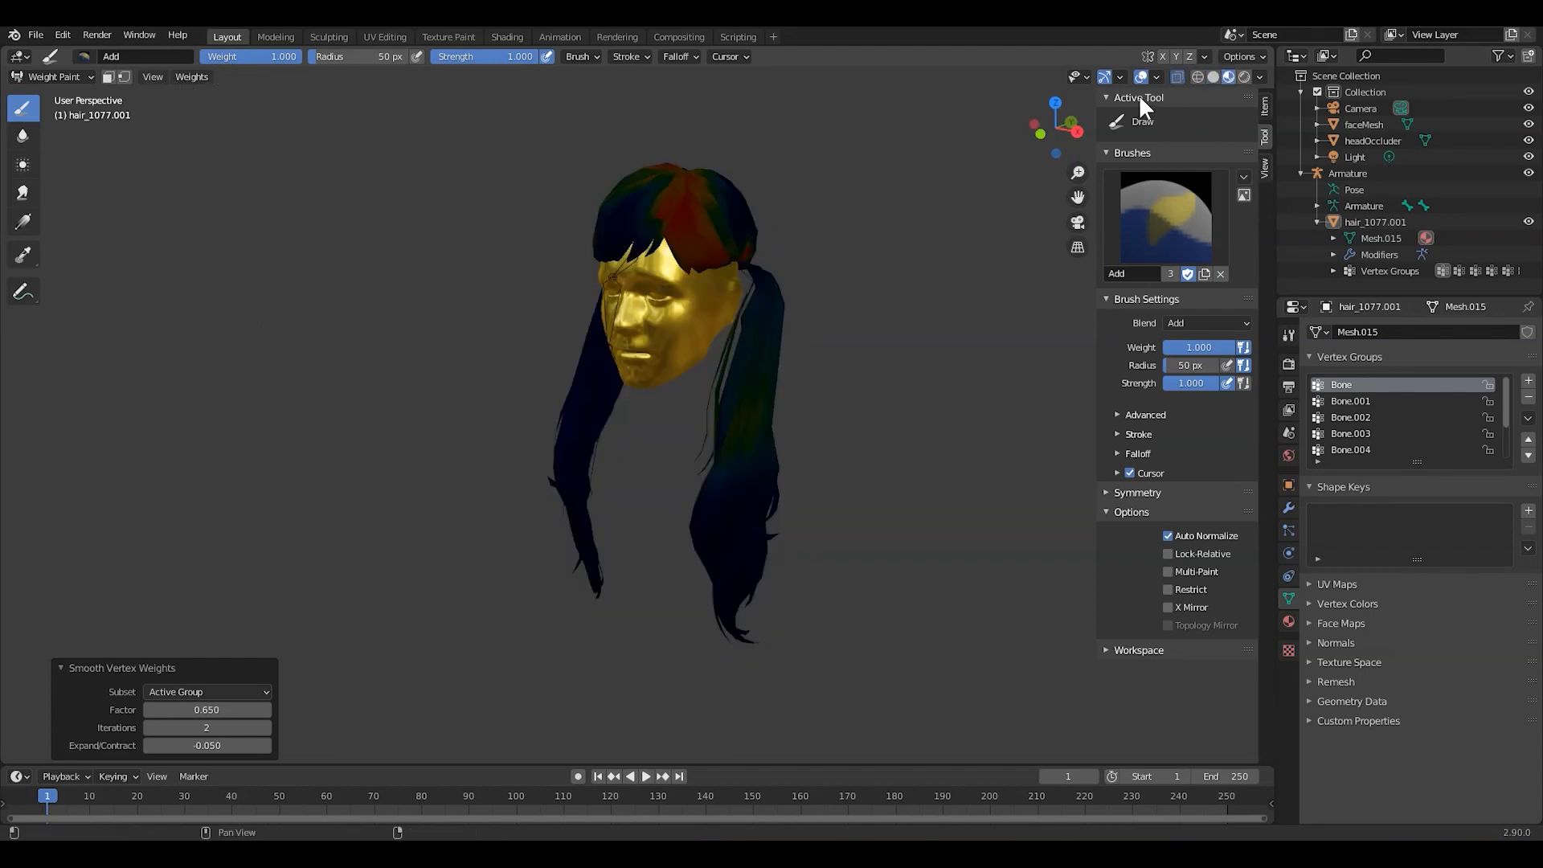
# Step: Toggle X-Ray in the viewport and return the hair mesh to Object Mode
pyautogui.click(1178, 77)
pyautogui.click(80, 76)
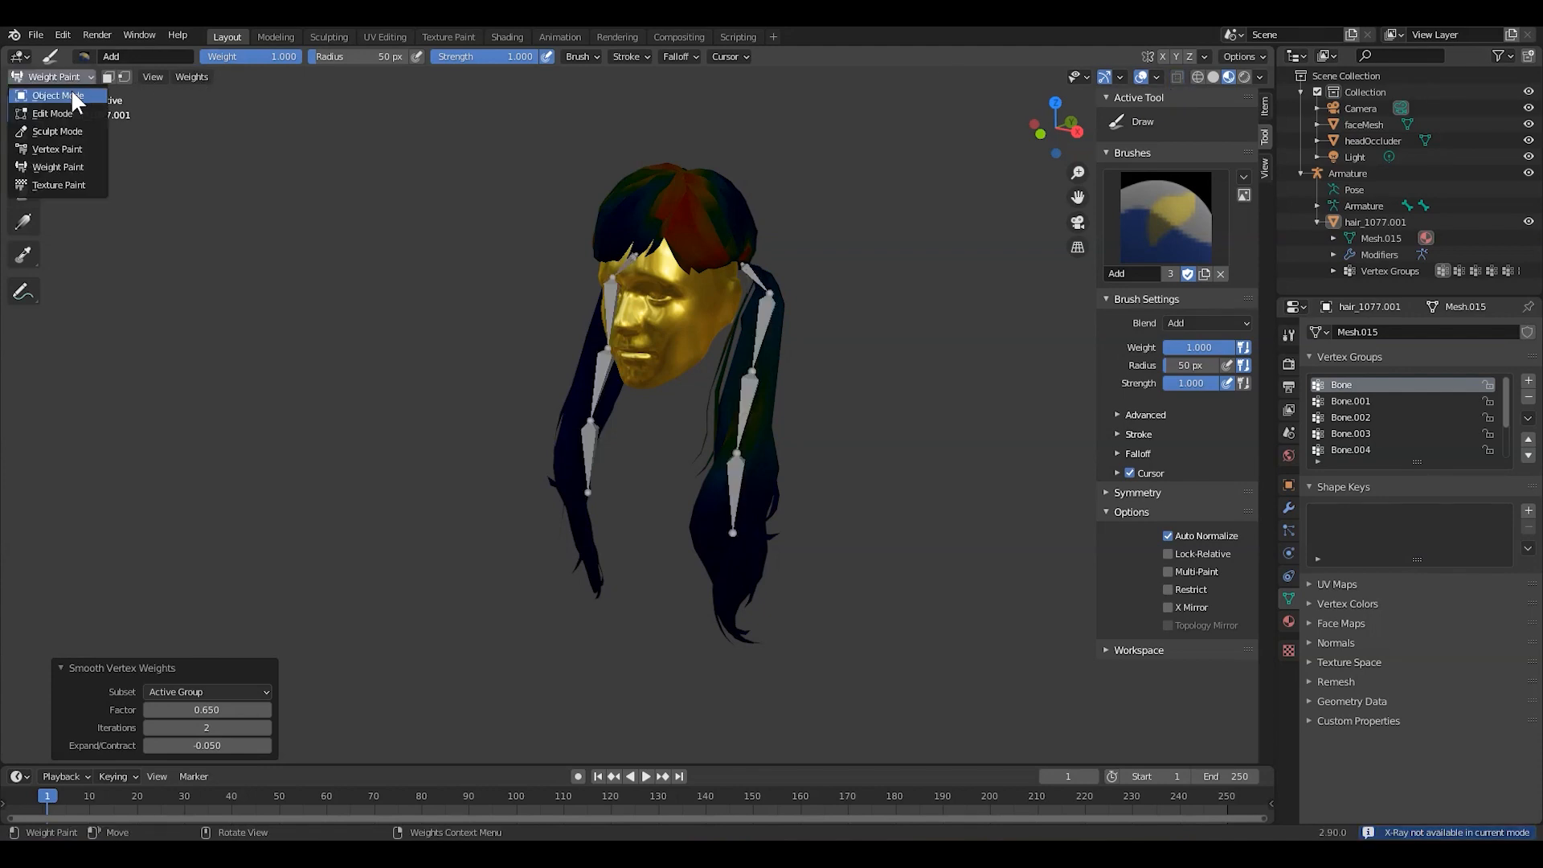
pyautogui.click(56, 95)
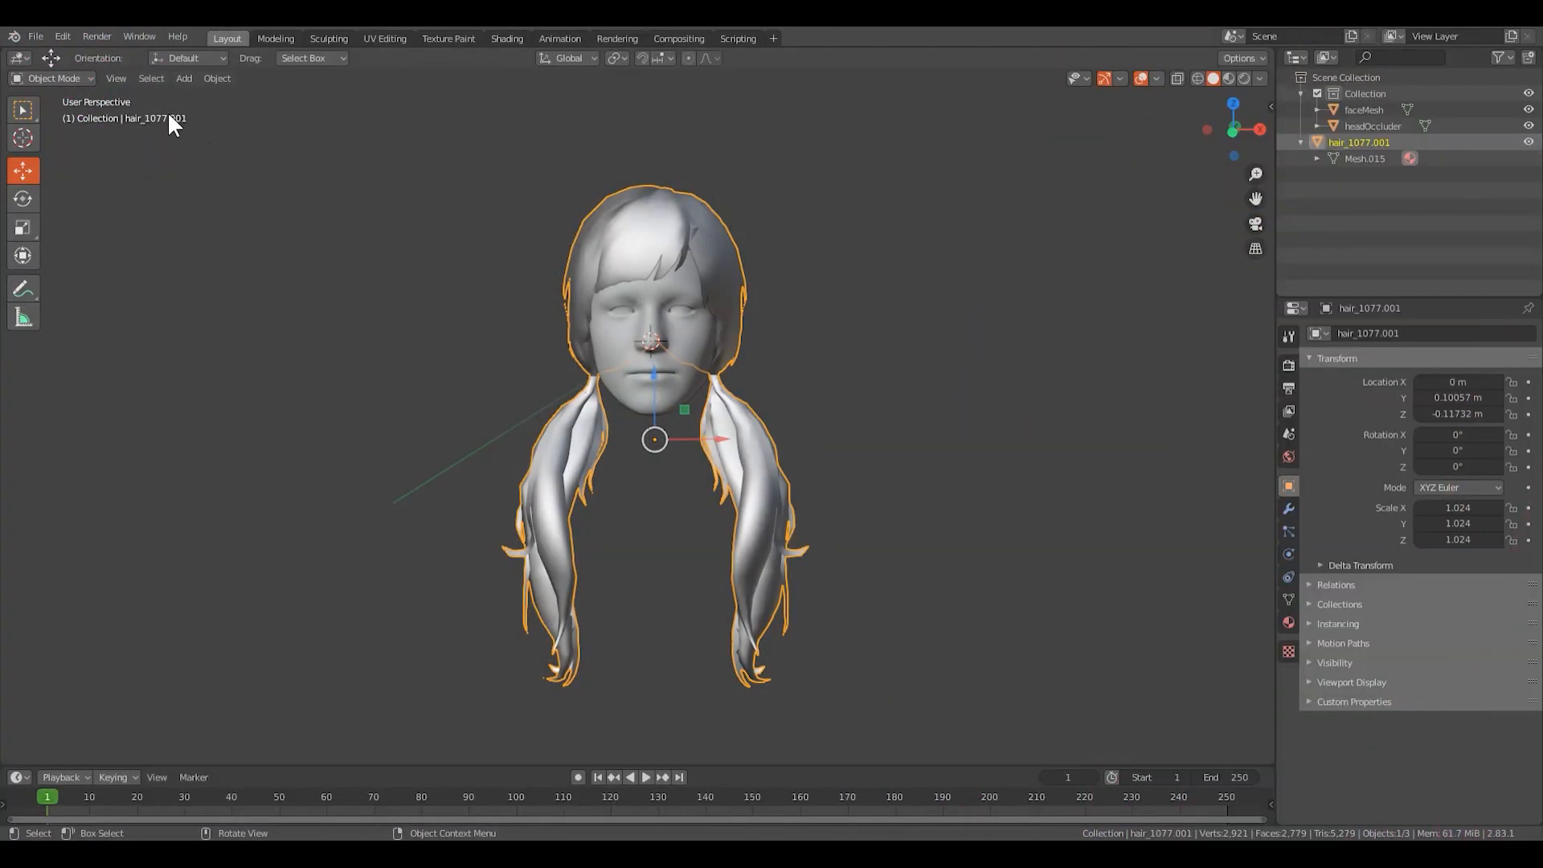
# Step: Enter Sculpt Mode on hair_1077.001 and stroke the hair near the ponytail's base with the SculptDraw brush
pyautogui.click(65, 78)
pyautogui.click(61, 133)
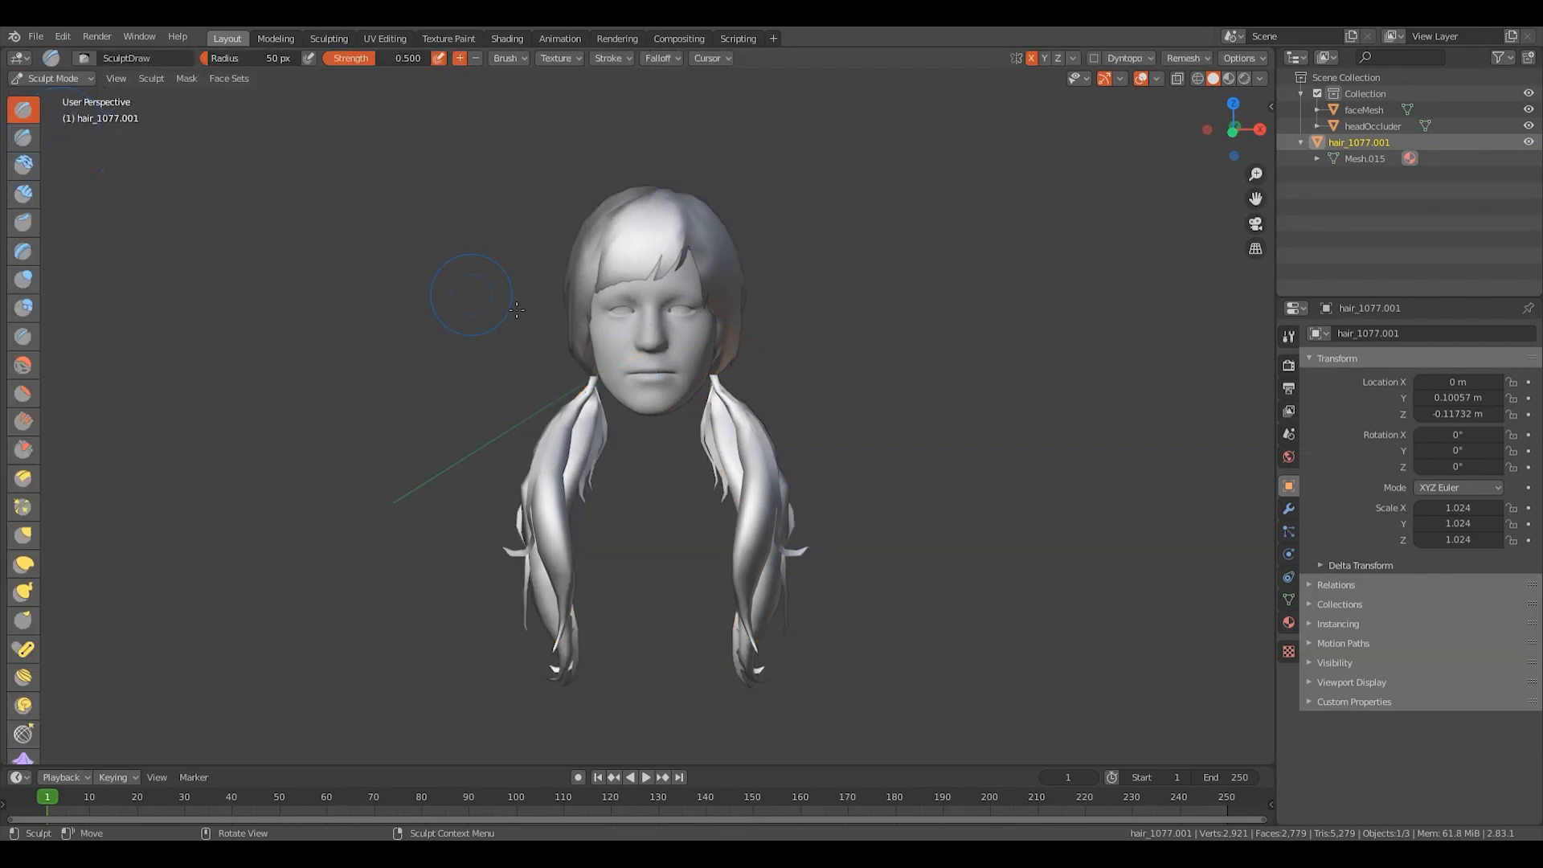
pyautogui.moveTo(733, 347); pyautogui.dragTo(745, 337)
pyautogui.scroll(2, 812, 330)
pyautogui.moveTo(840, 328); pyautogui.dragTo(815, 338, button='middle')
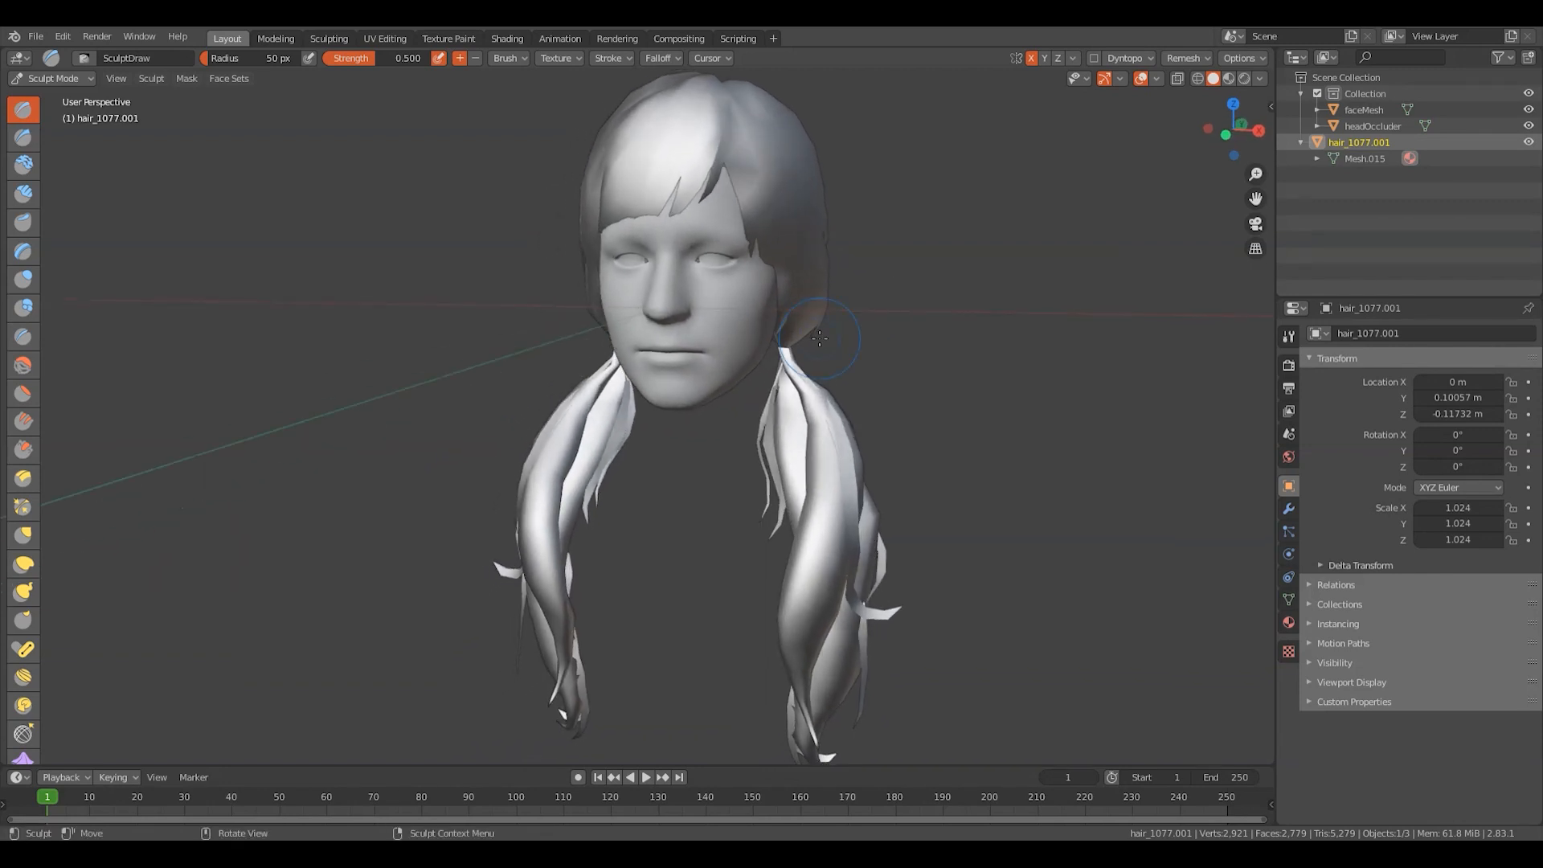
pyautogui.moveTo(800, 333); pyautogui.dragTo(813, 334)
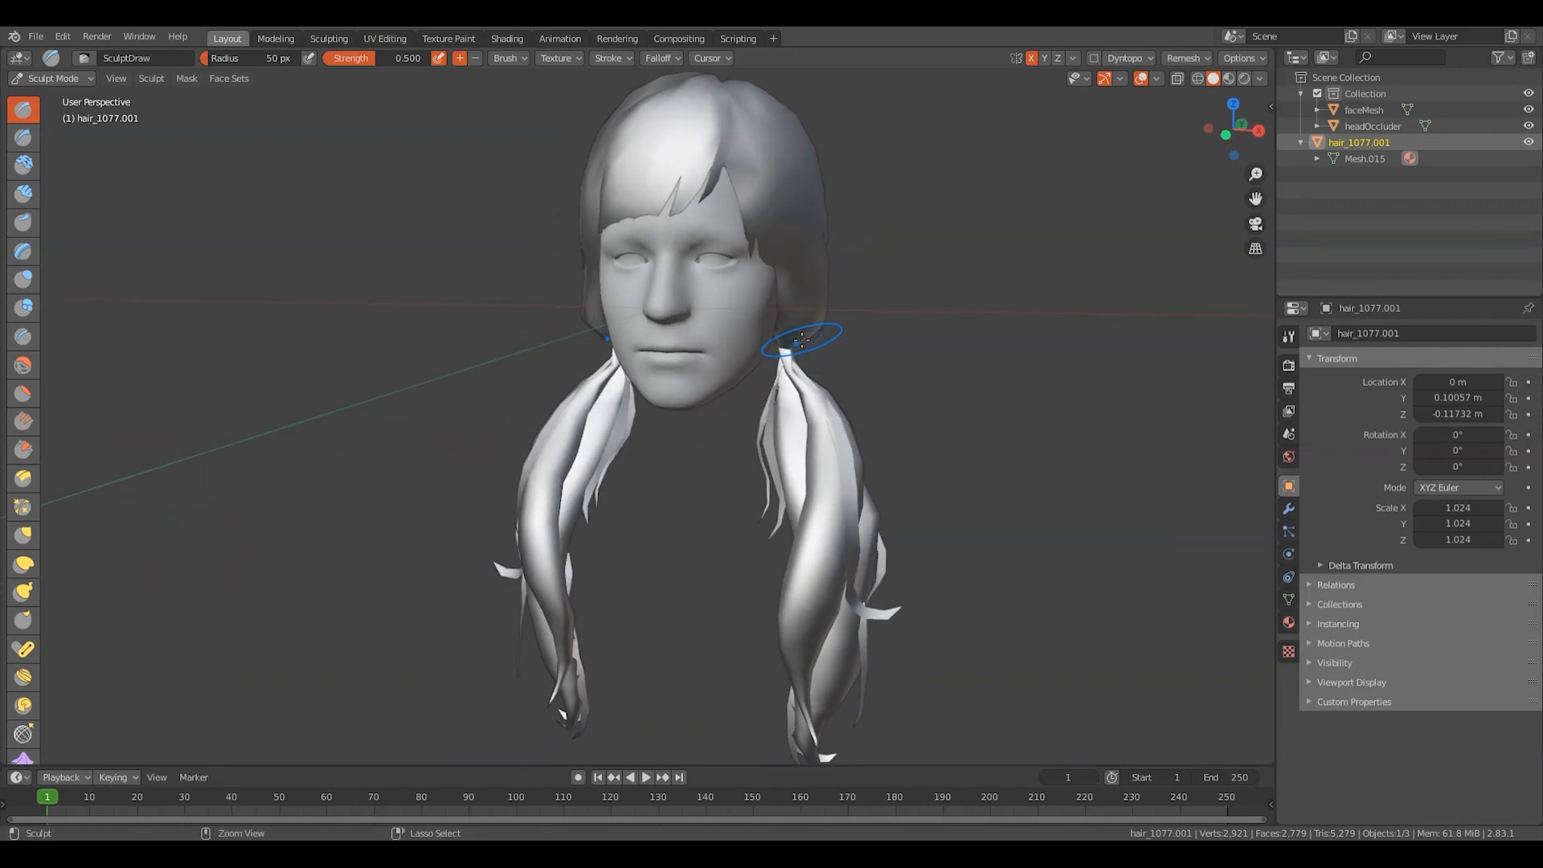
# Step: Try the Draw Sharp and Inflate/Deflate brushes on the side hair above the ponytail
pyautogui.click(24, 132)
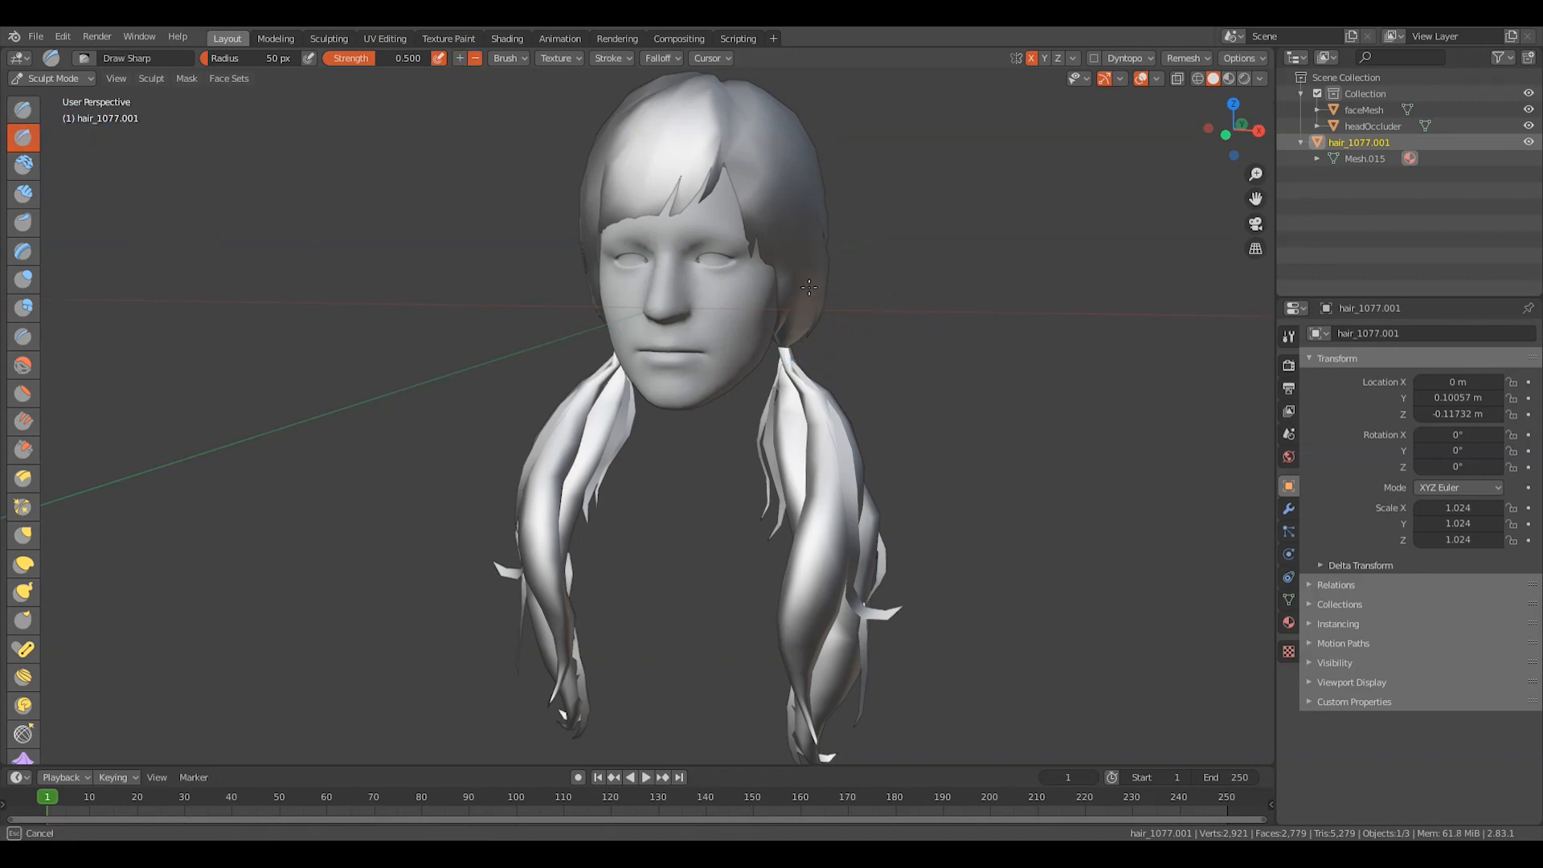
pyautogui.moveTo(815, 294); pyautogui.dragTo(1025, 273, button='middle')
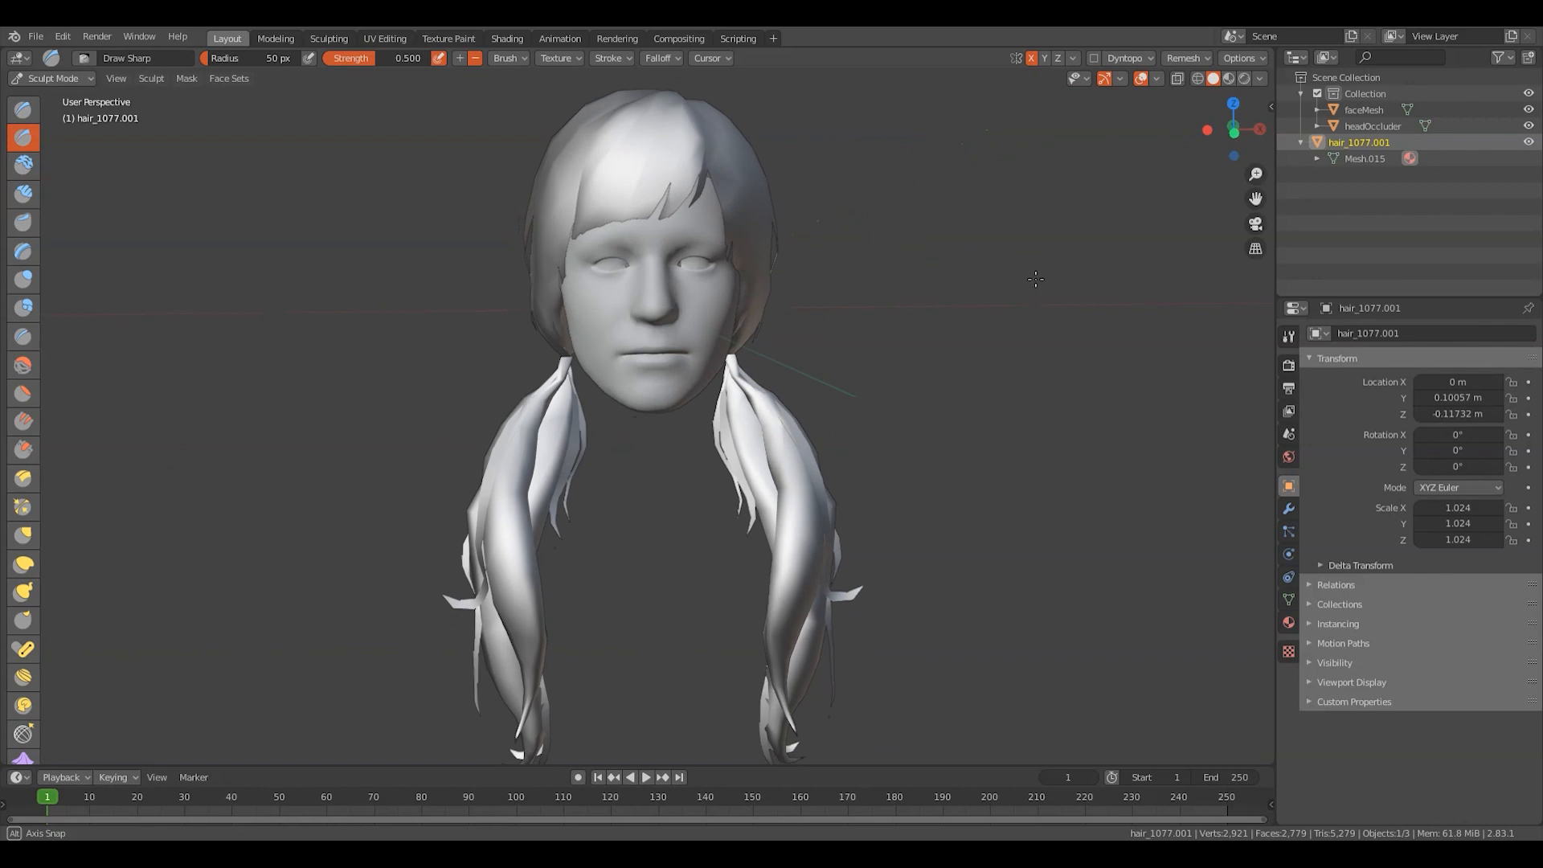
pyautogui.click(22, 280)
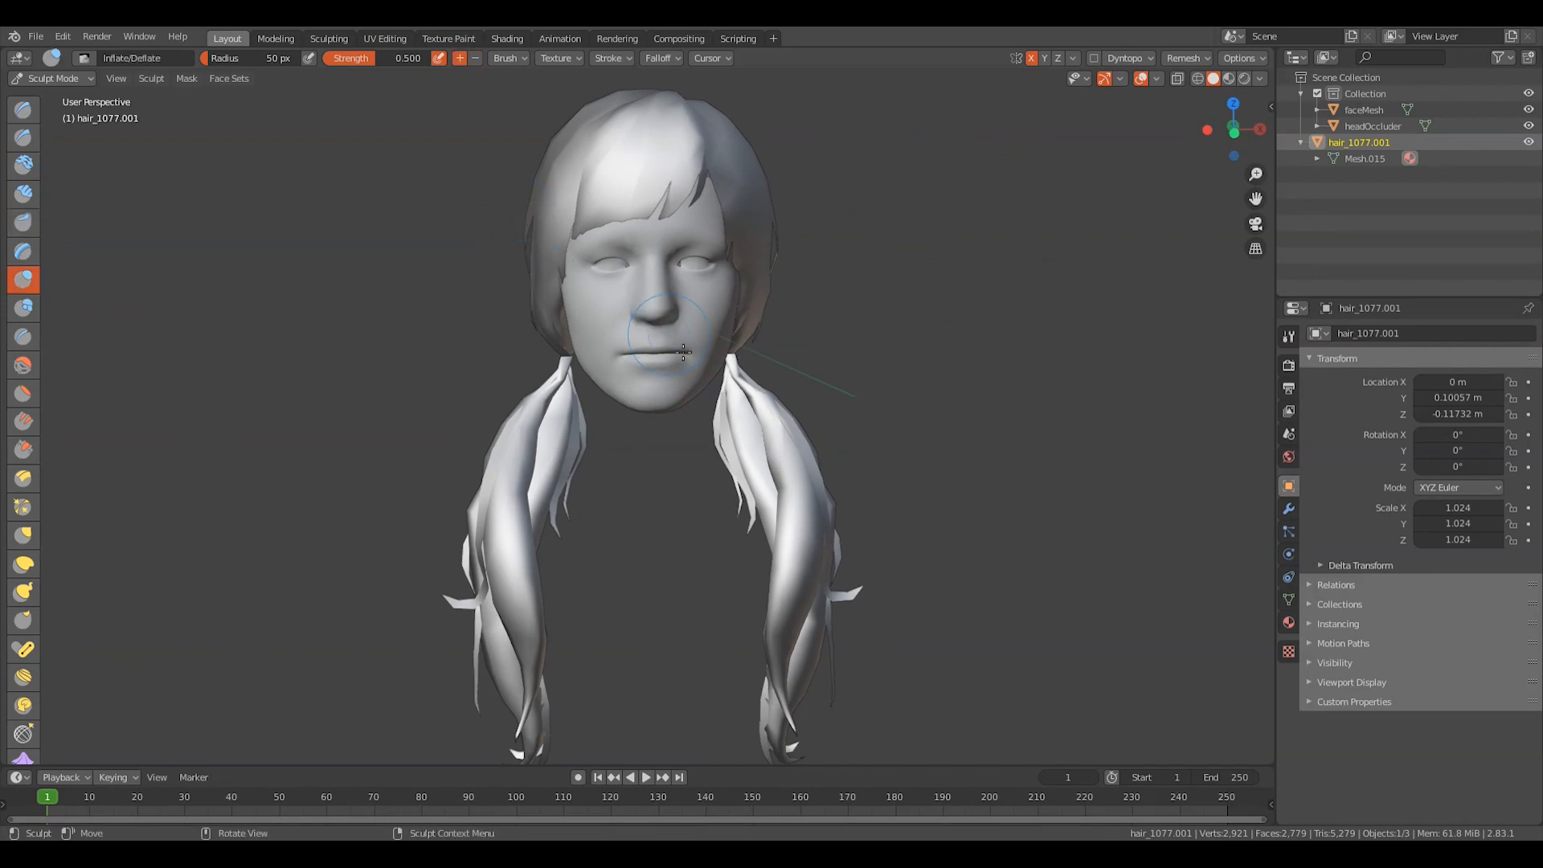
pyautogui.moveTo(761, 333); pyautogui.dragTo(766, 297)
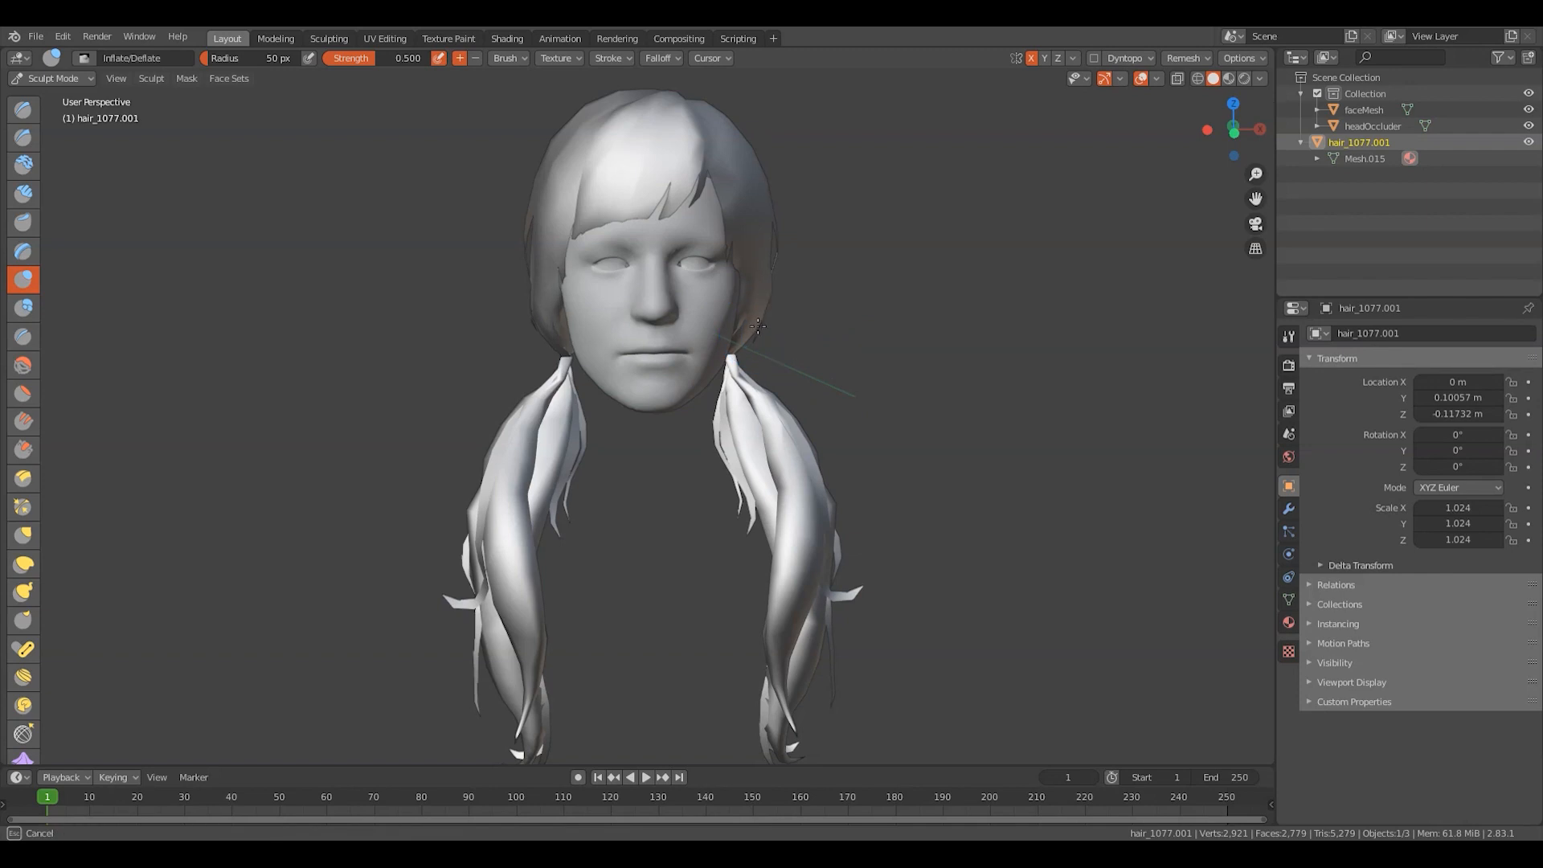
# Step: Look through several of the other available sculpting brushes
pyautogui.click(23, 222)
pyautogui.click(22, 535)
pyautogui.click(23, 507)
pyautogui.scroll(-2, 27, 706)
pyautogui.click(22, 215)
pyautogui.click(22, 471)
# Step: Hide the faceMesh and headOccluder objects and select hair_1077.001
pyautogui.click(1528, 110)
pyautogui.click(1529, 126)
pyautogui.click(1336, 144)
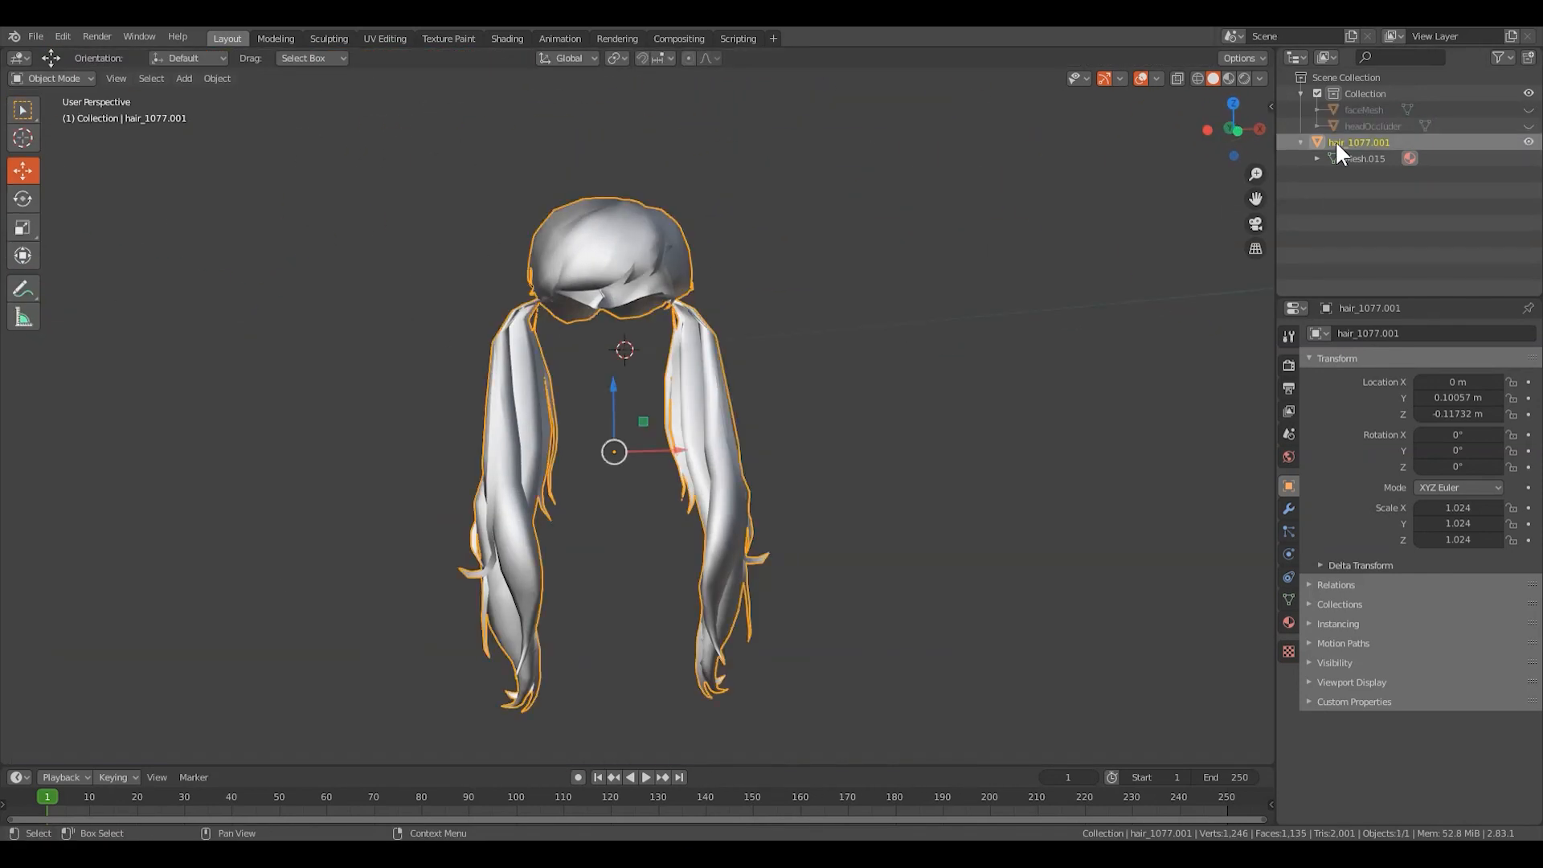
# Step: Add an armature to the scene and scale it down to about 0.110
pyautogui.hotkey('shift', 'a')
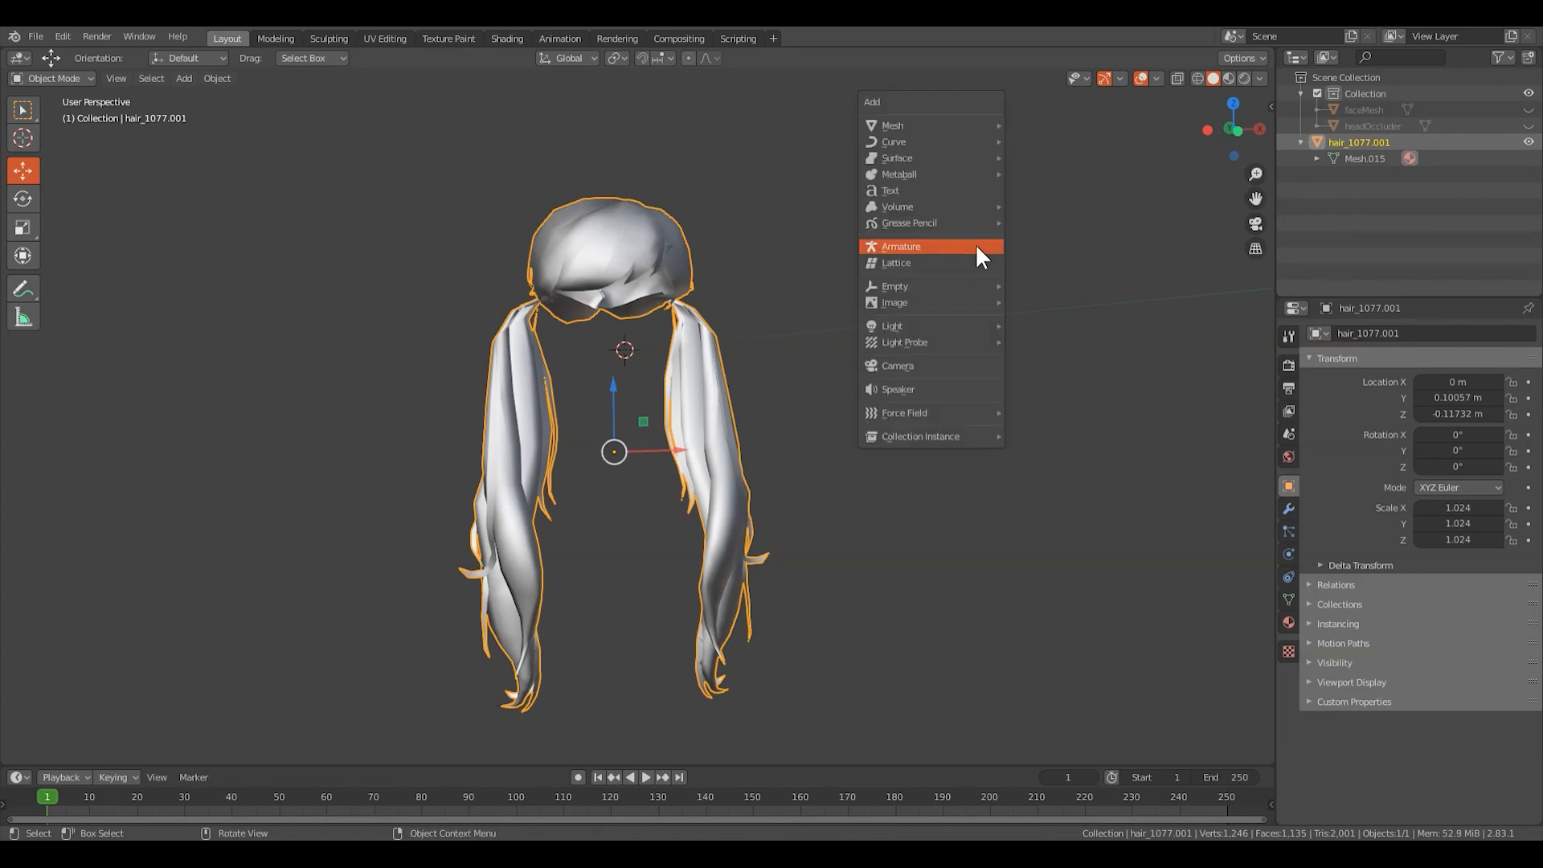
pyautogui.click(975, 243)
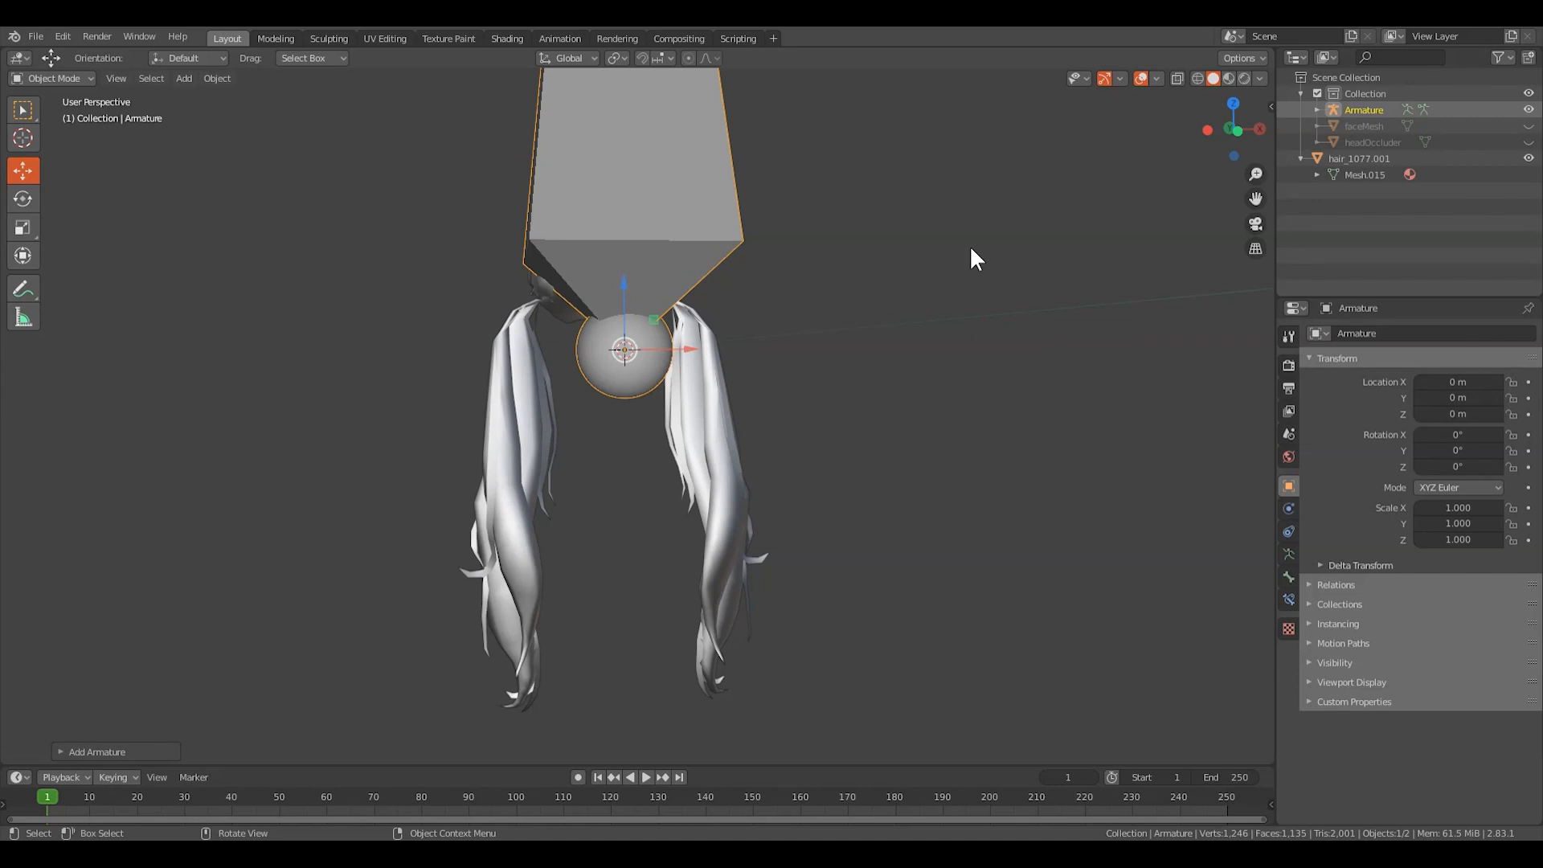
pyautogui.press('s')
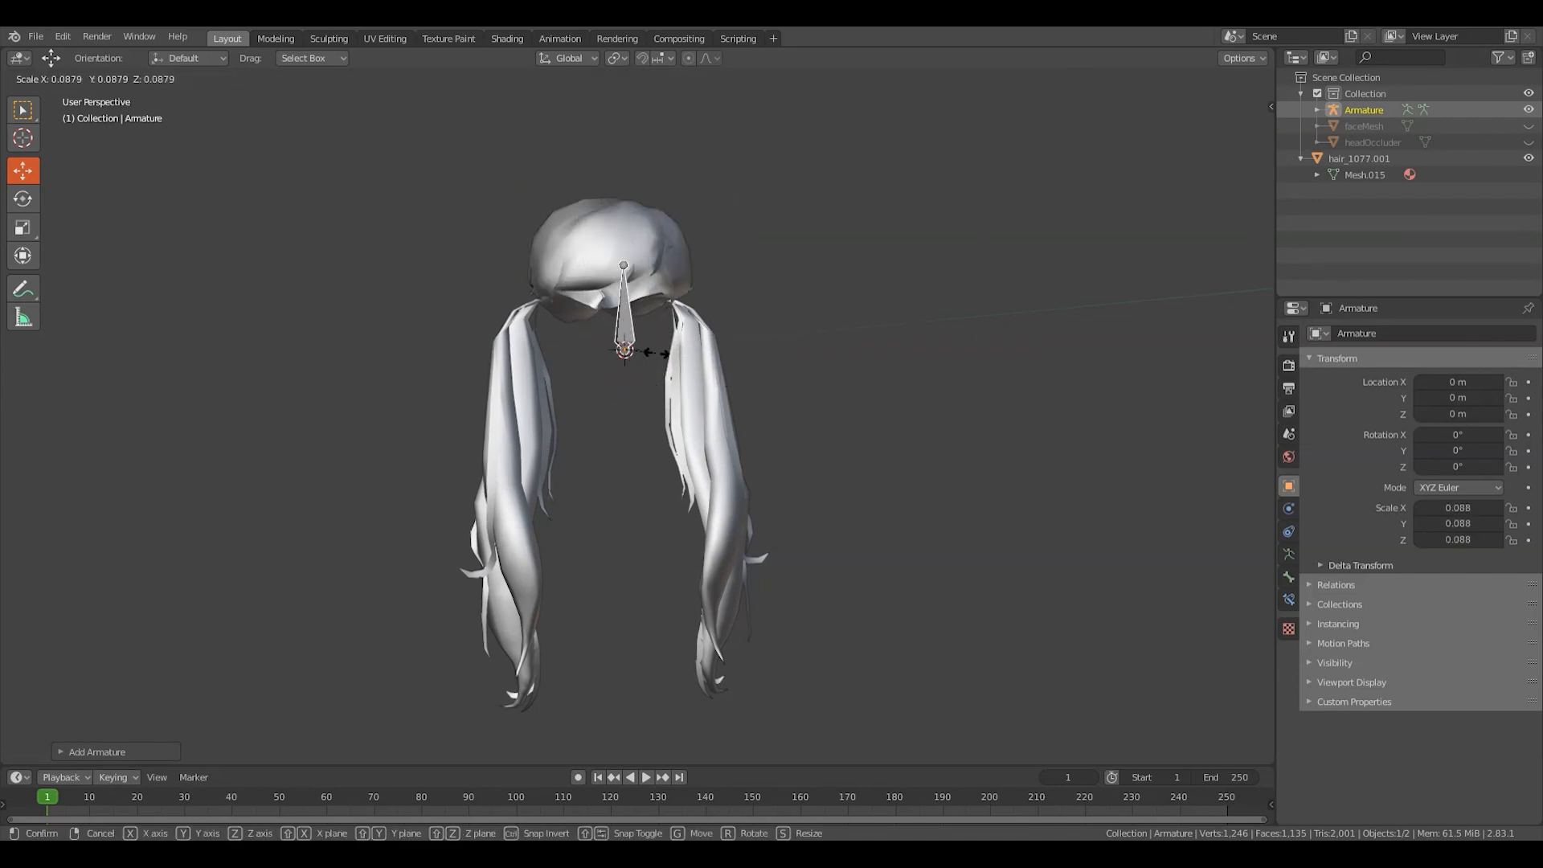
pyautogui.click(653, 323)
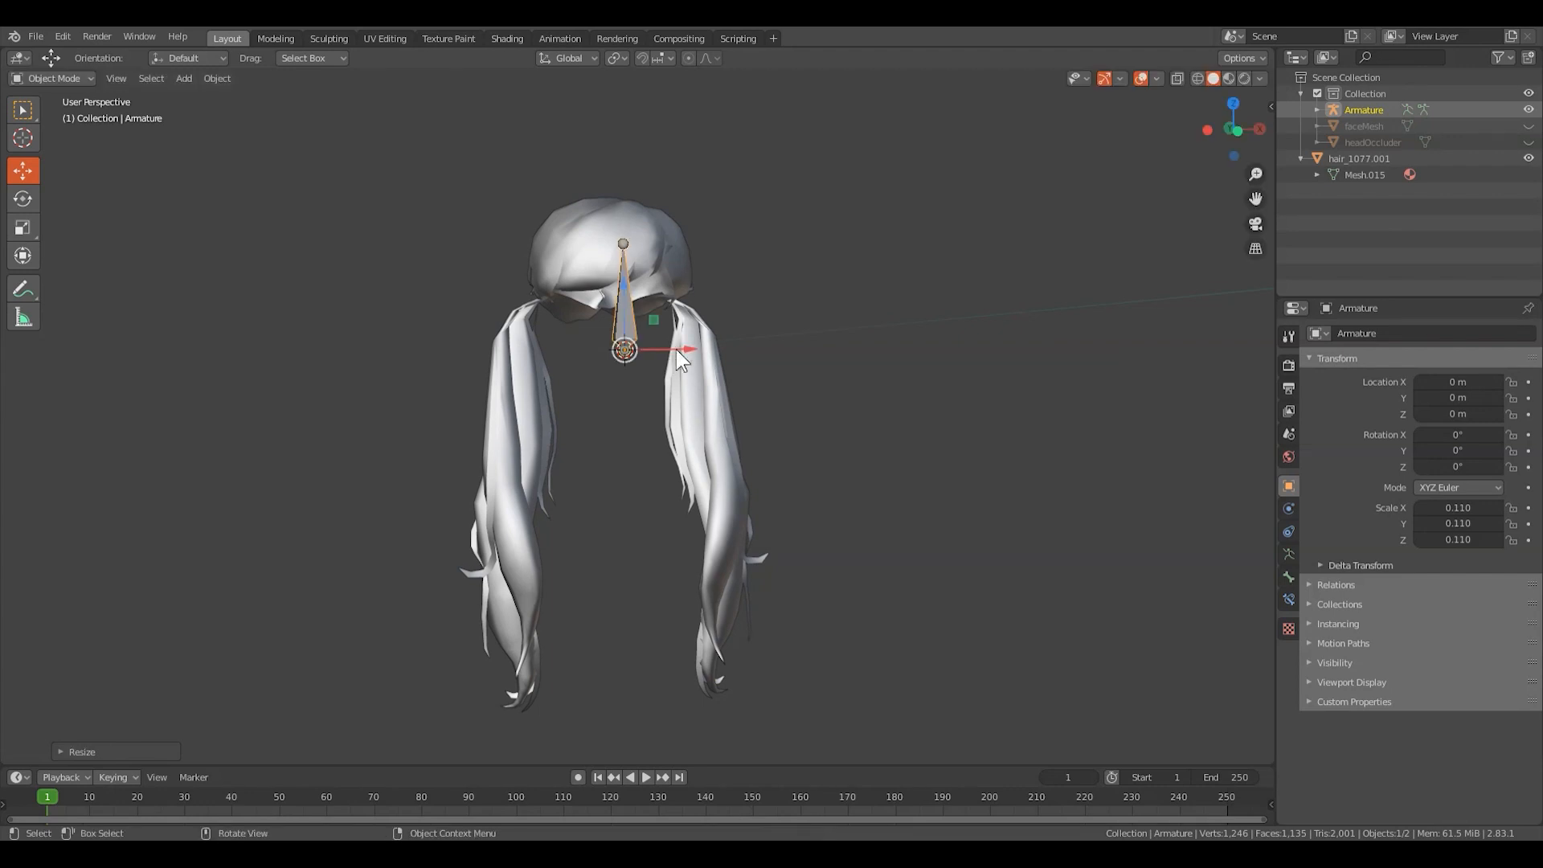
# Step: Look through the armature's bone and data properties and the vertex group settings of the Mesh.015 hair data
pyautogui.click(1286, 576)
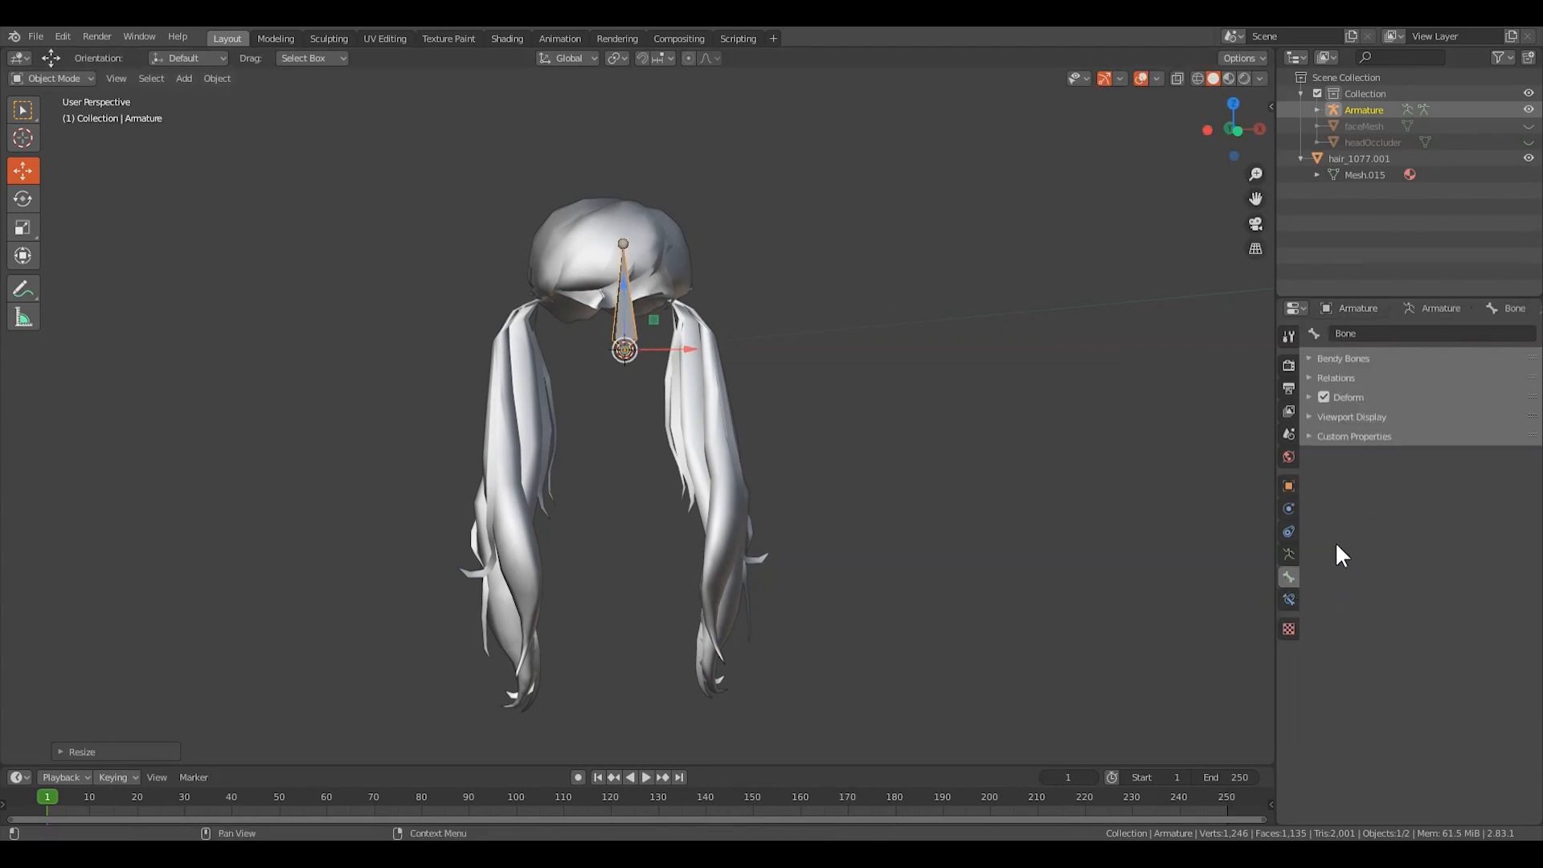
pyautogui.click(1287, 553)
pyautogui.click(1346, 175)
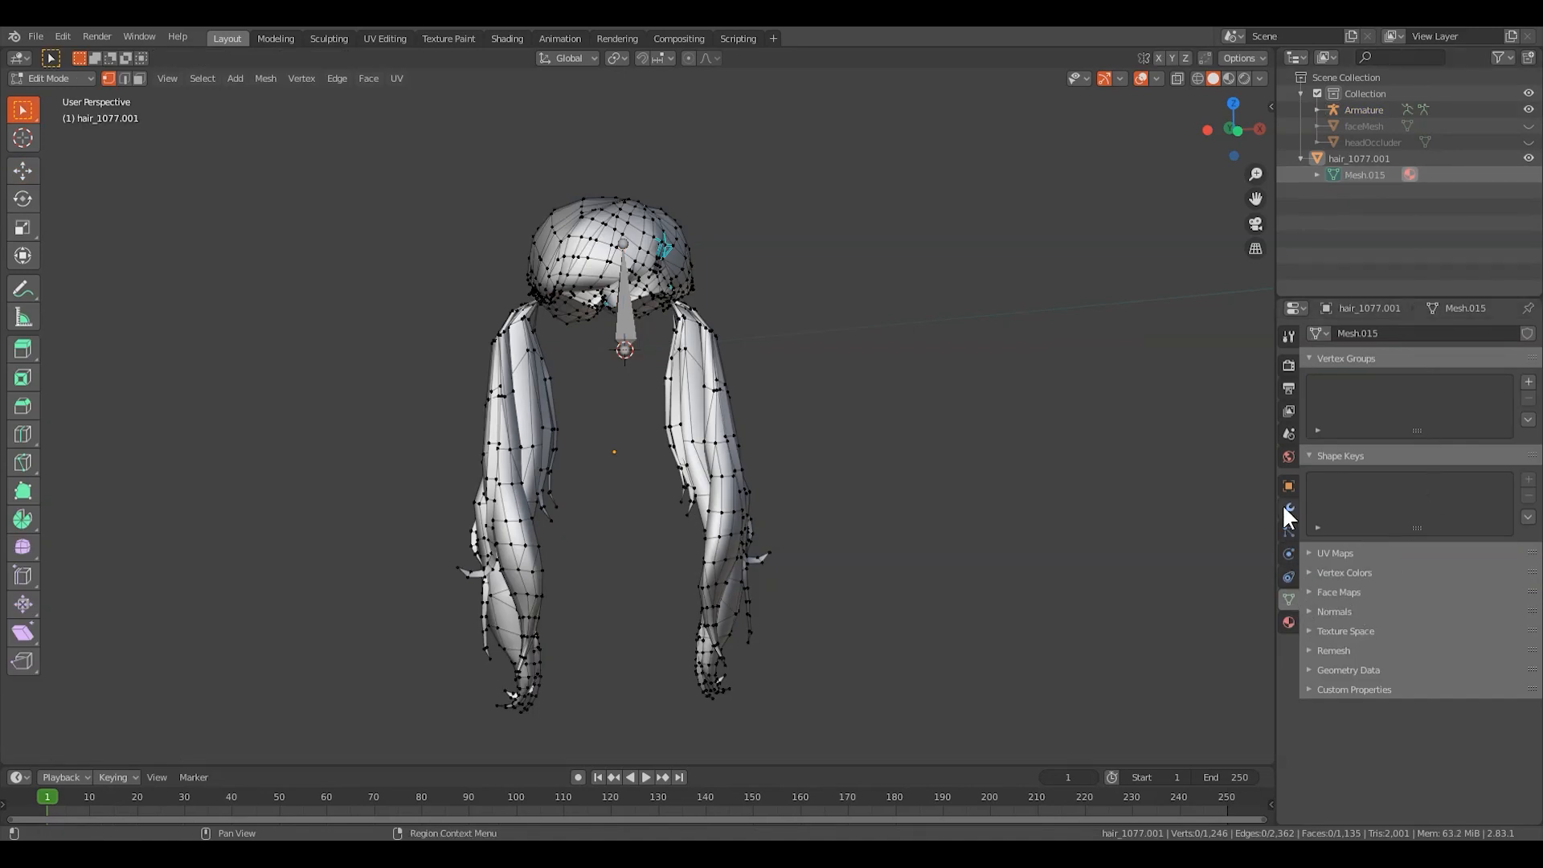
pyautogui.click(1356, 159)
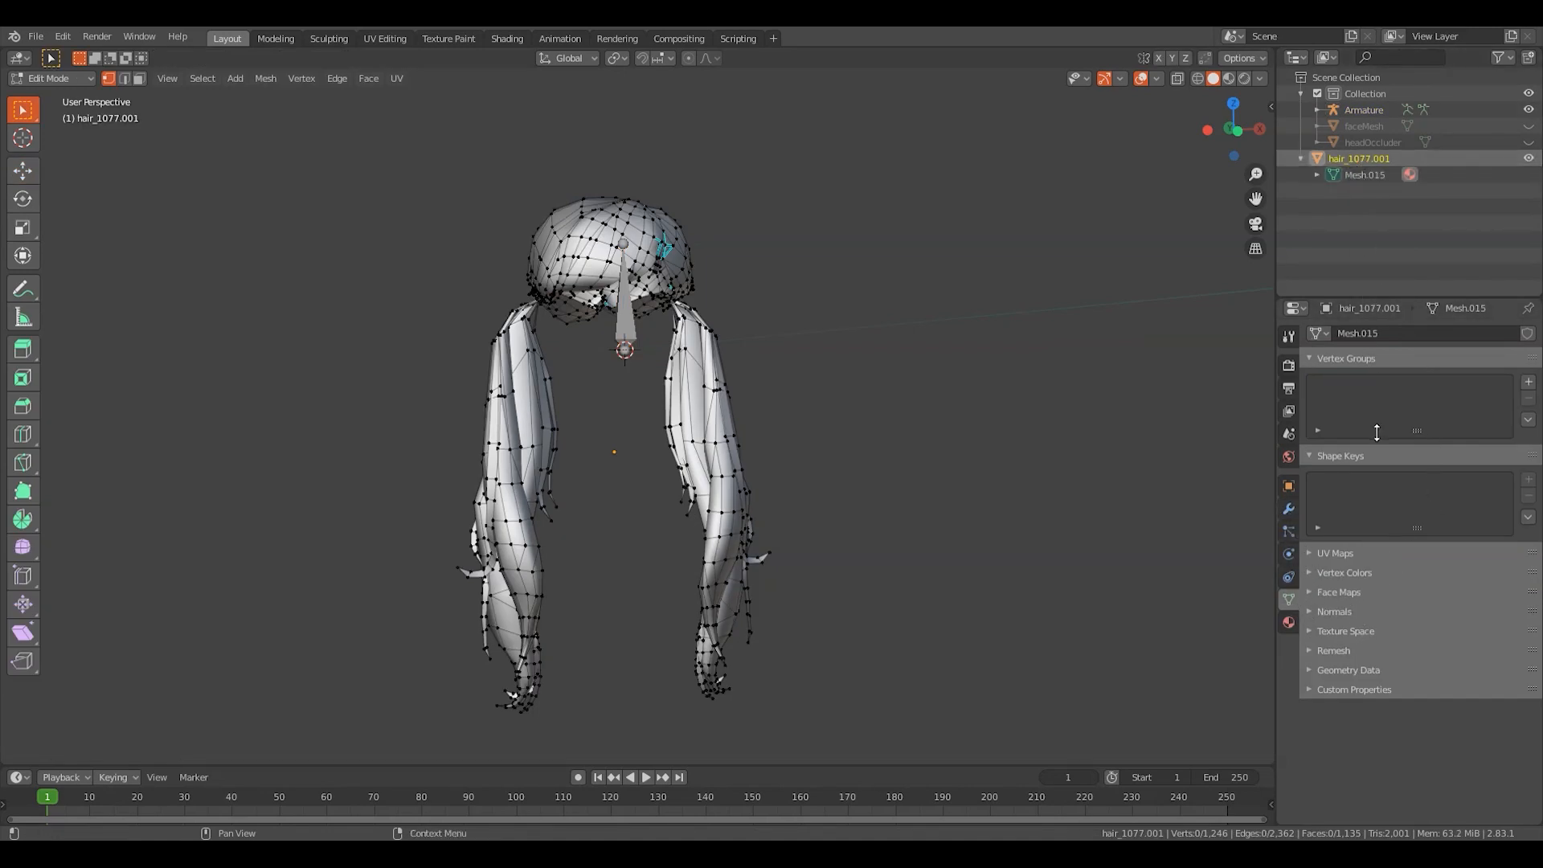
pyautogui.click(1371, 172)
# Step: Expand the Armature object and open its armature data for editing
pyautogui.click(1375, 110)
pyautogui.click(1318, 110)
pyautogui.click(1366, 127)
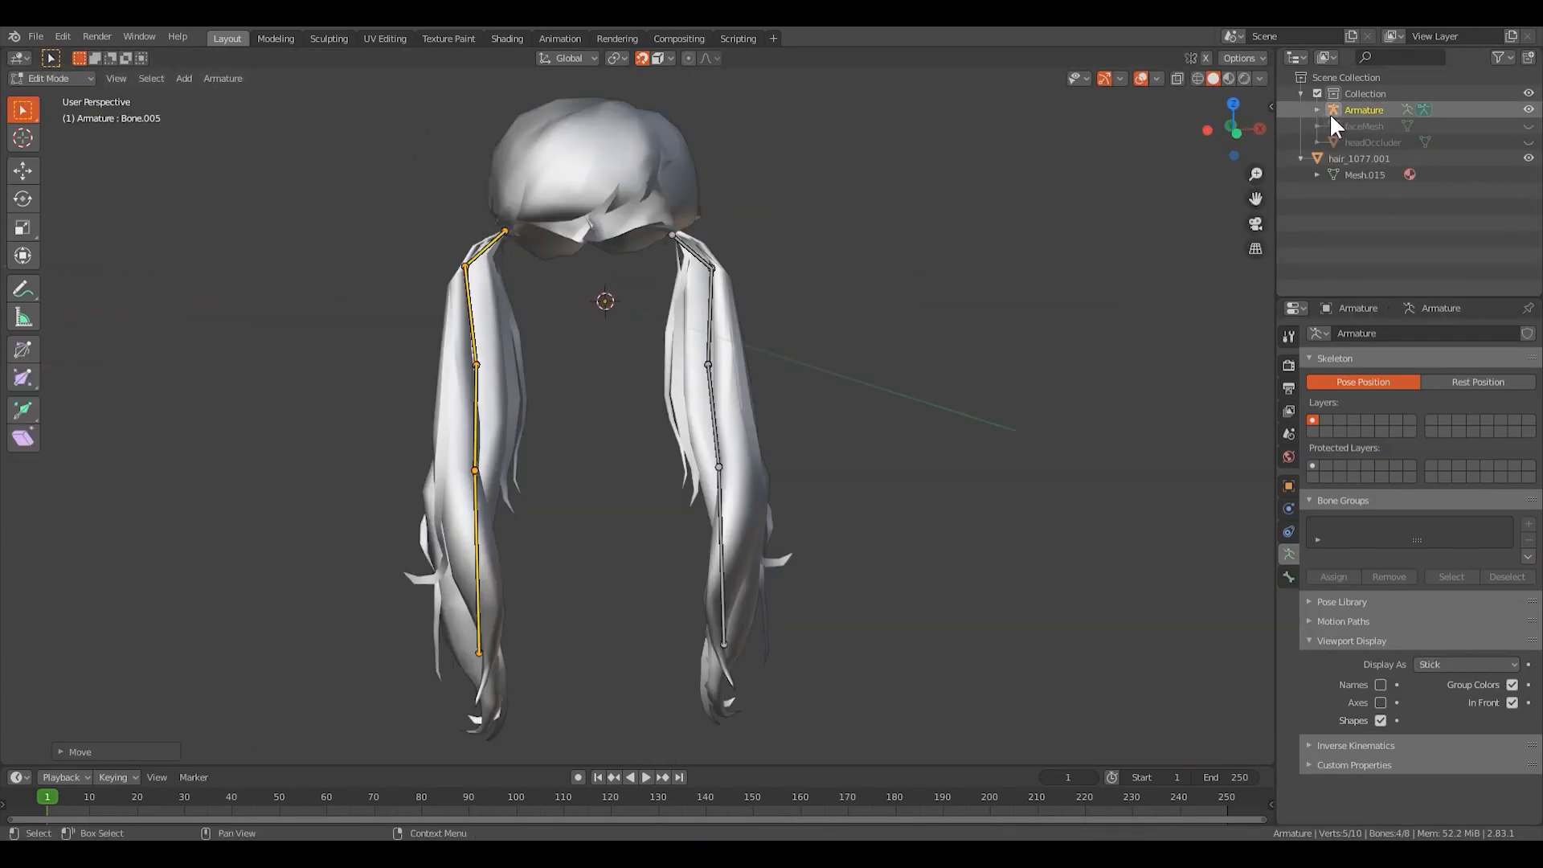
# Step: Return to Object Mode and parent hair_1077.001 to the Armature as a deforming mesh with vertex groups for its bones
pyautogui.click(70, 78)
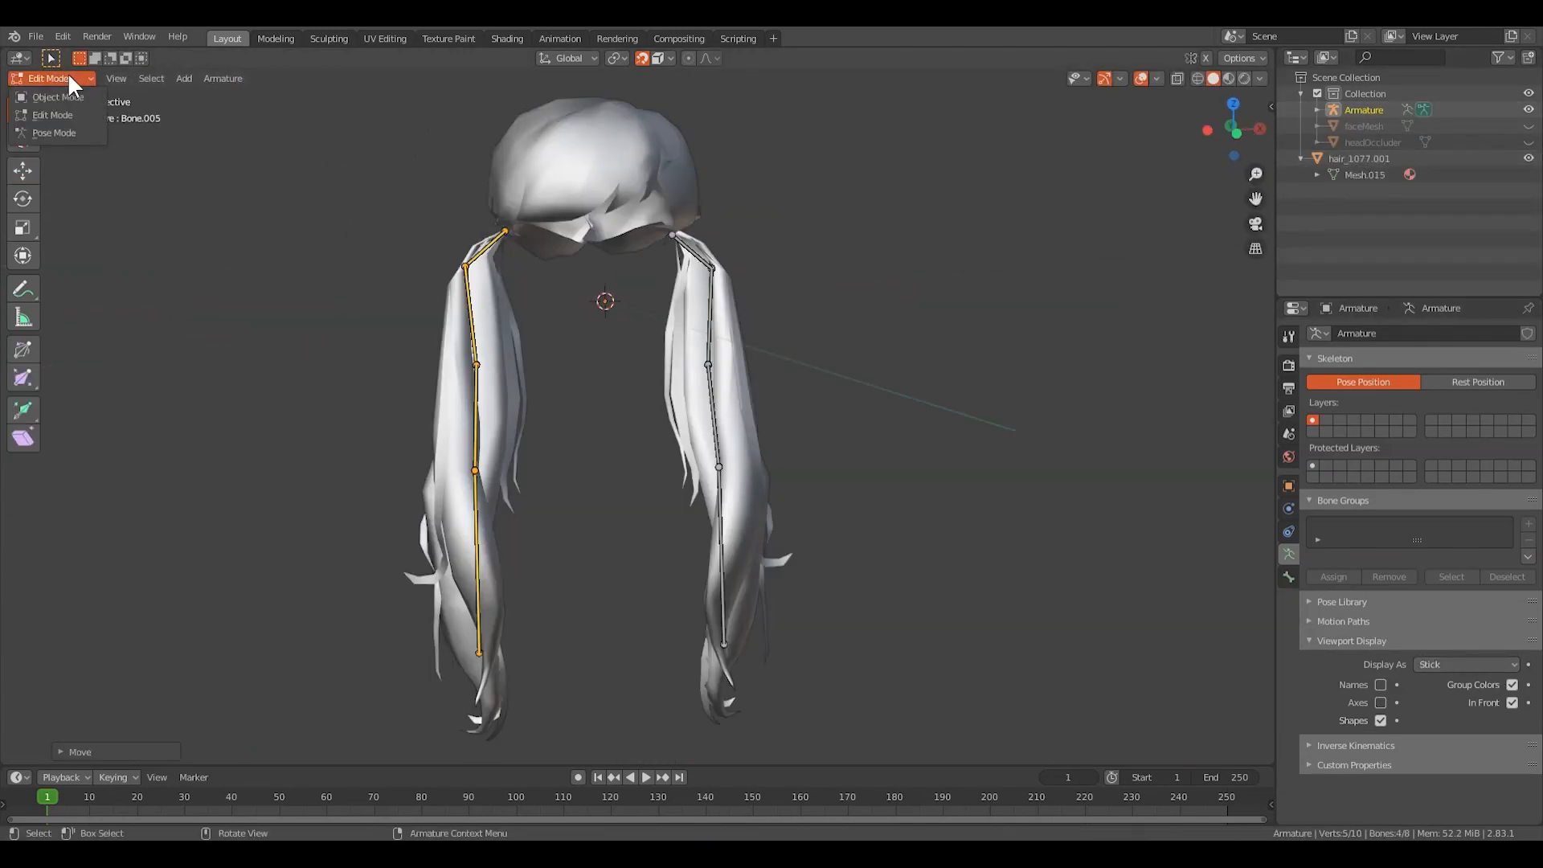
pyautogui.click(44, 100)
pyautogui.click(1363, 159)
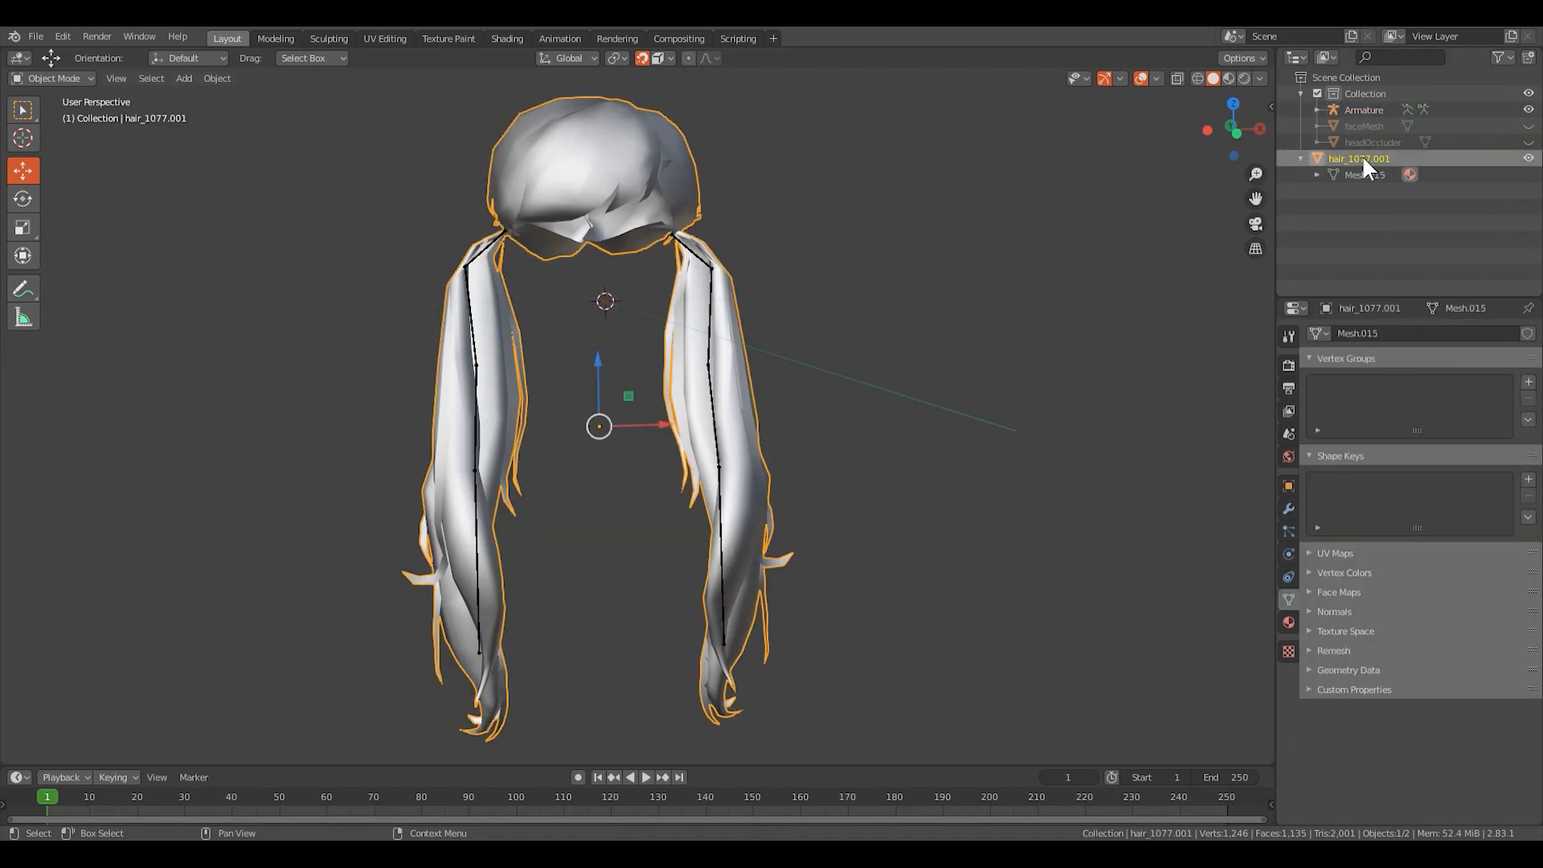
pyautogui.keyDown('ctrl'); pyautogui.click(1368, 108); pyautogui.keyUp('ctrl')
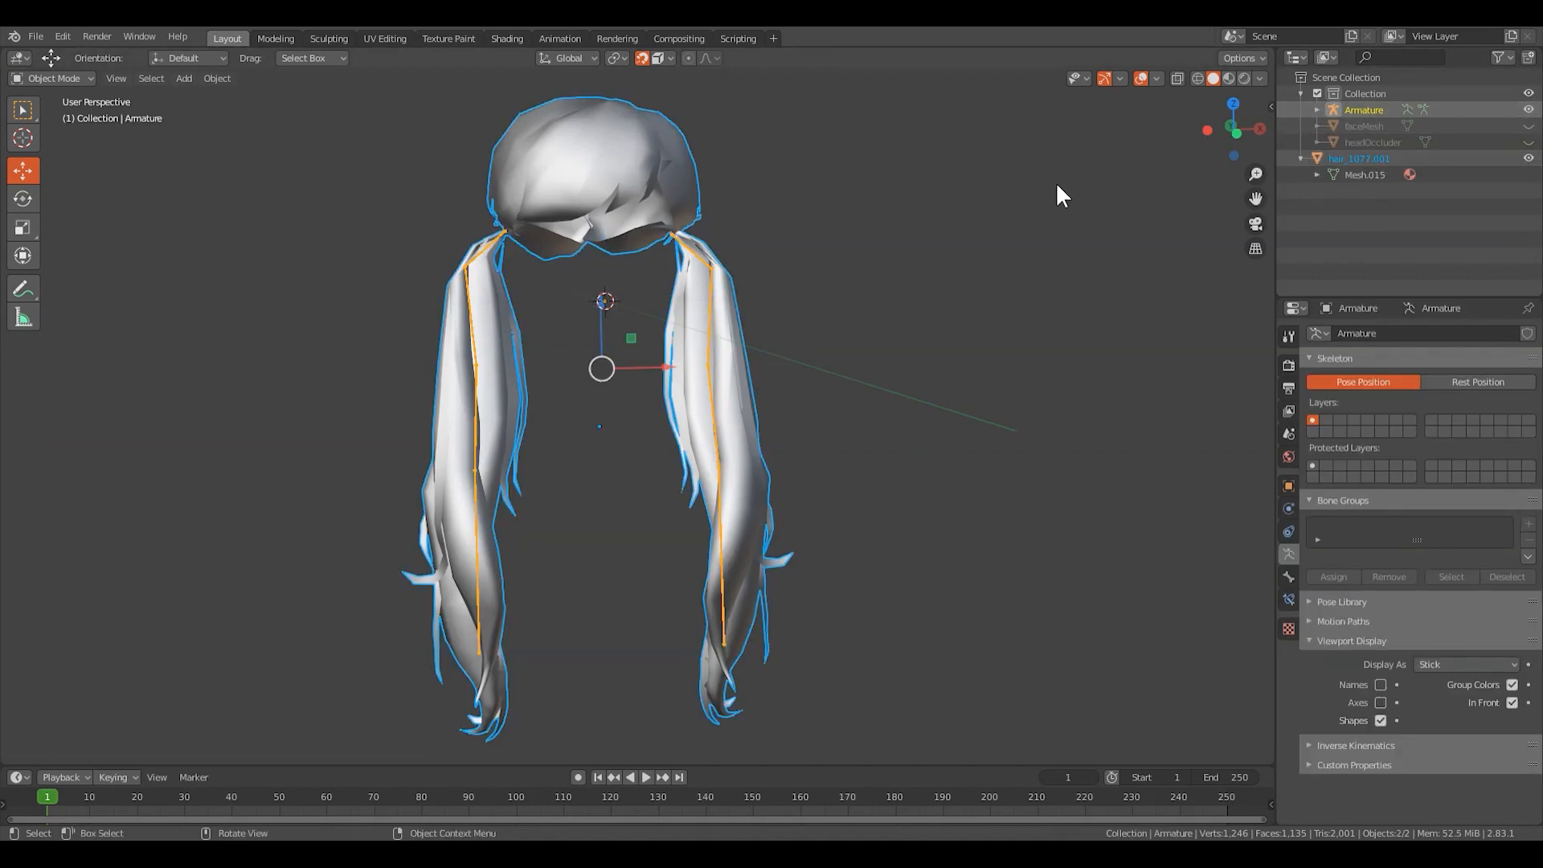
pyautogui.hotkey('ctrl', 'p')
pyautogui.click(704, 235)
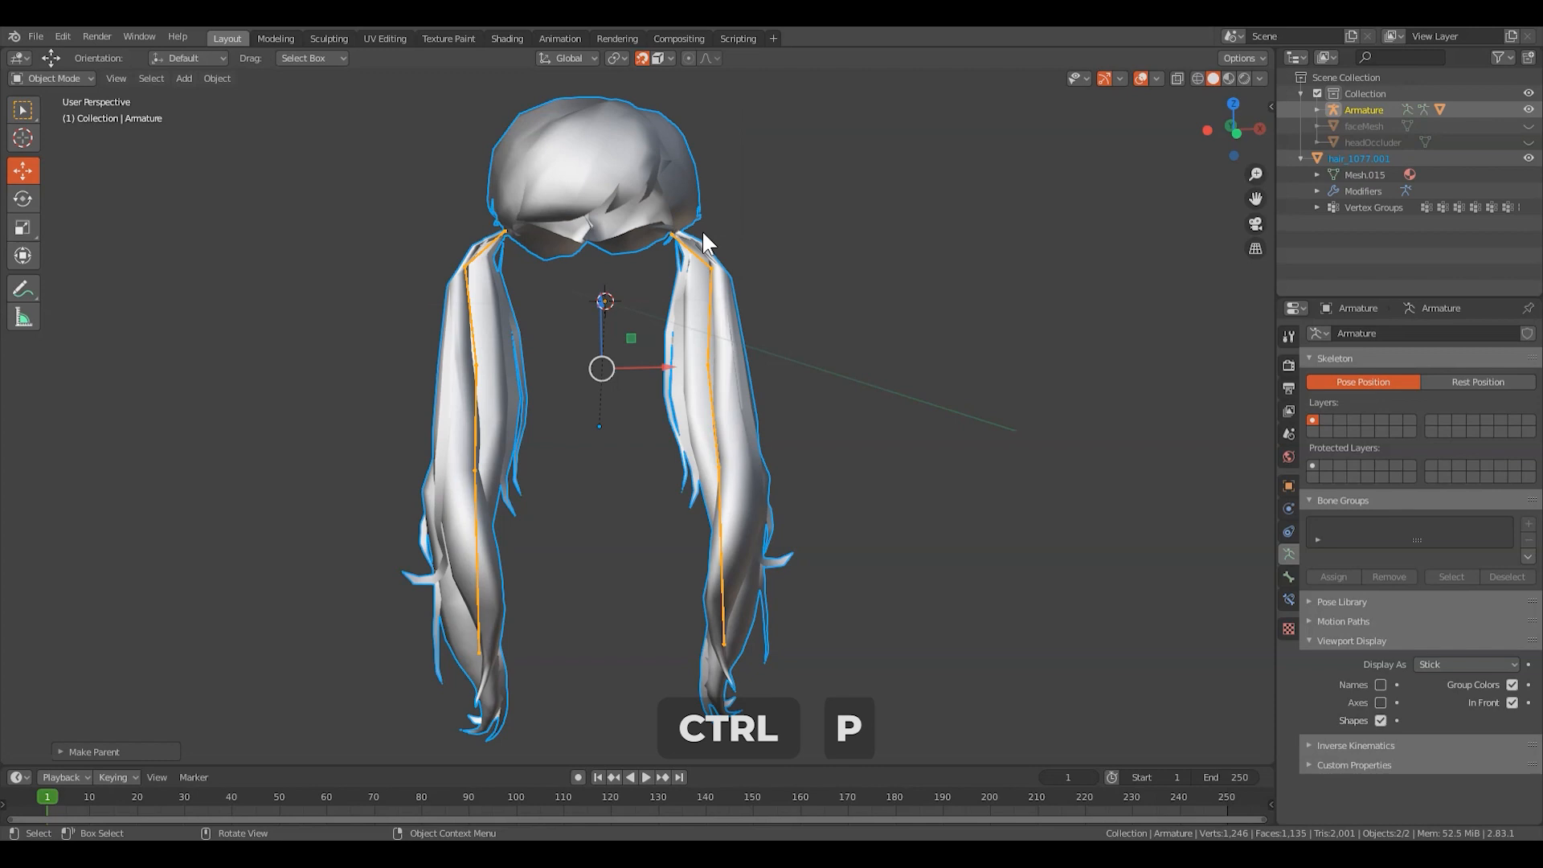
# Step: Enter Pose Mode and try rotating Bone.002 and Bone.001 to test how their ponytail deforms, cancelling each rotation
pyautogui.hotkey('ctrl', 'Tab')
pyautogui.click(710, 400)
pyautogui.press('r')
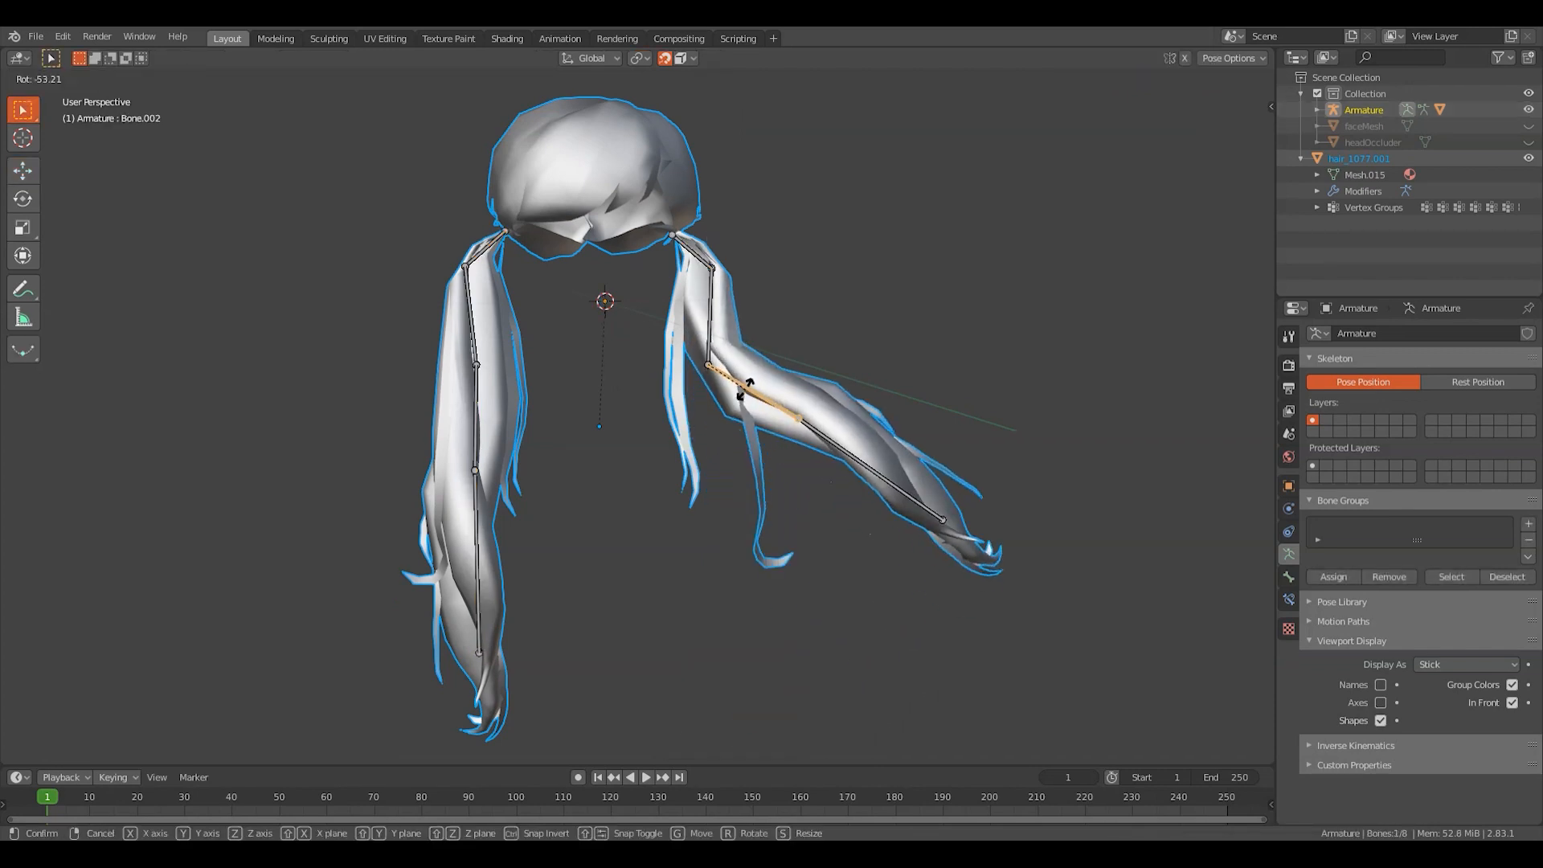
pyautogui.rightClick(709, 397)
pyautogui.click(708, 321)
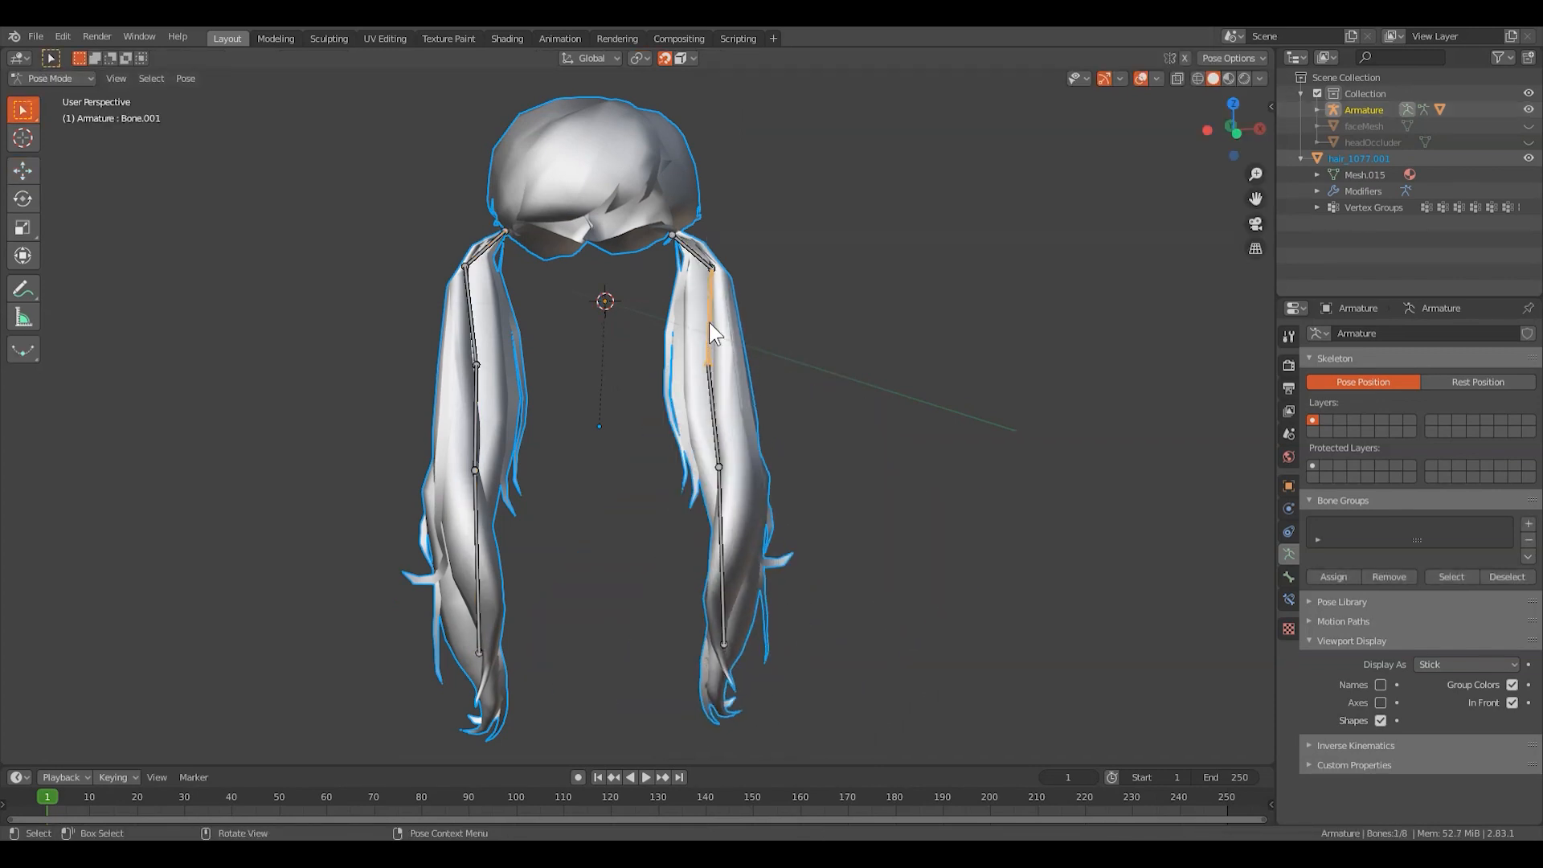
pyautogui.press('r')
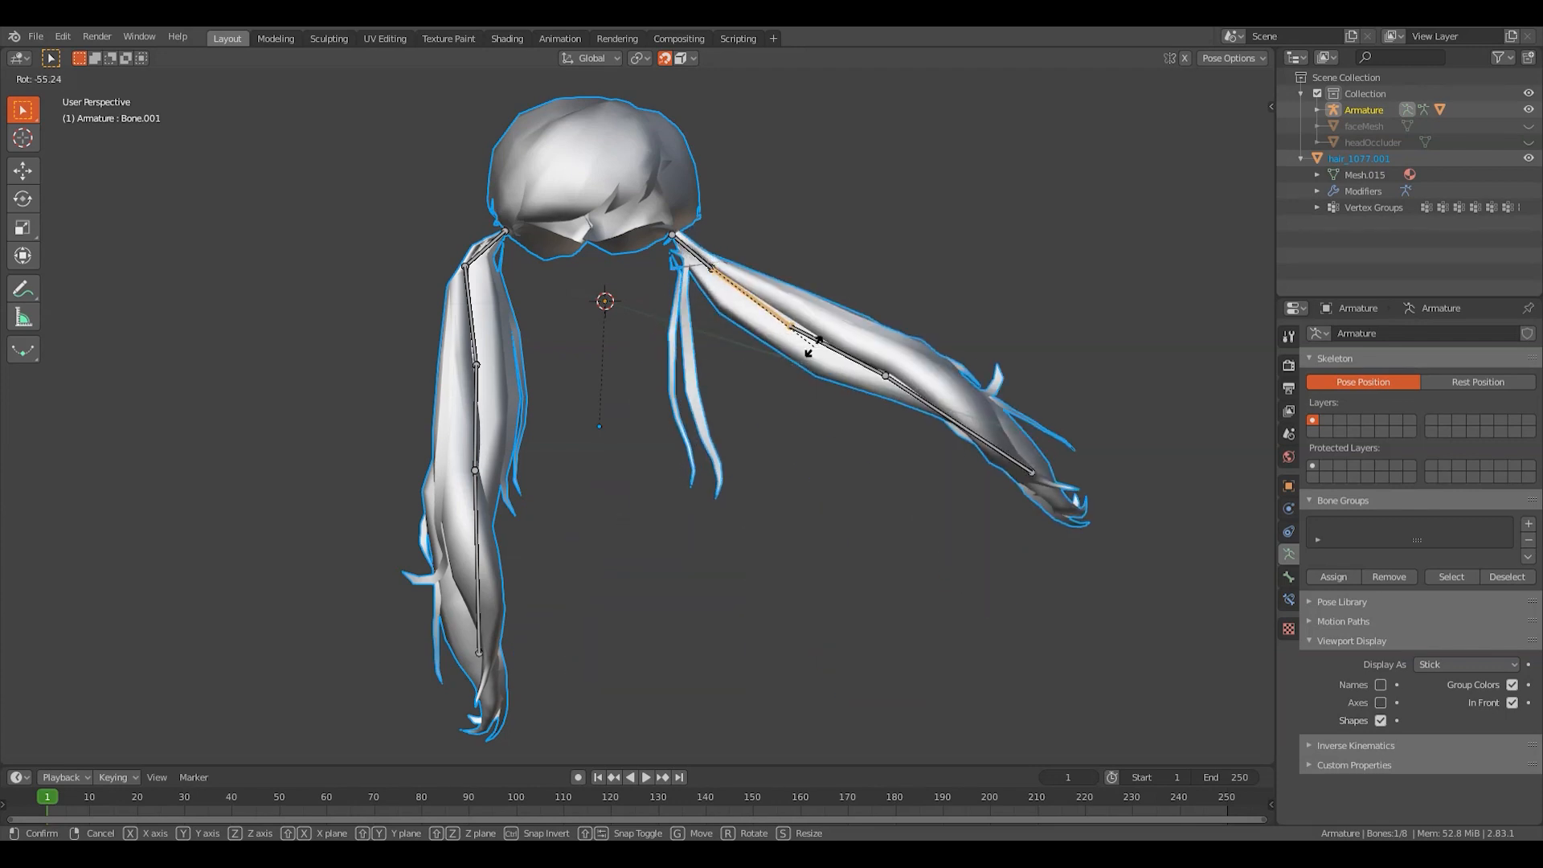
pyautogui.rightClick(720, 392)
# Step: Try rotating Bone.006 and Bone.005 in the other ponytail to test its deformation, cancelling each rotation
pyautogui.click(474, 388)
pyautogui.press('r')
pyautogui.rightClick(526, 402)
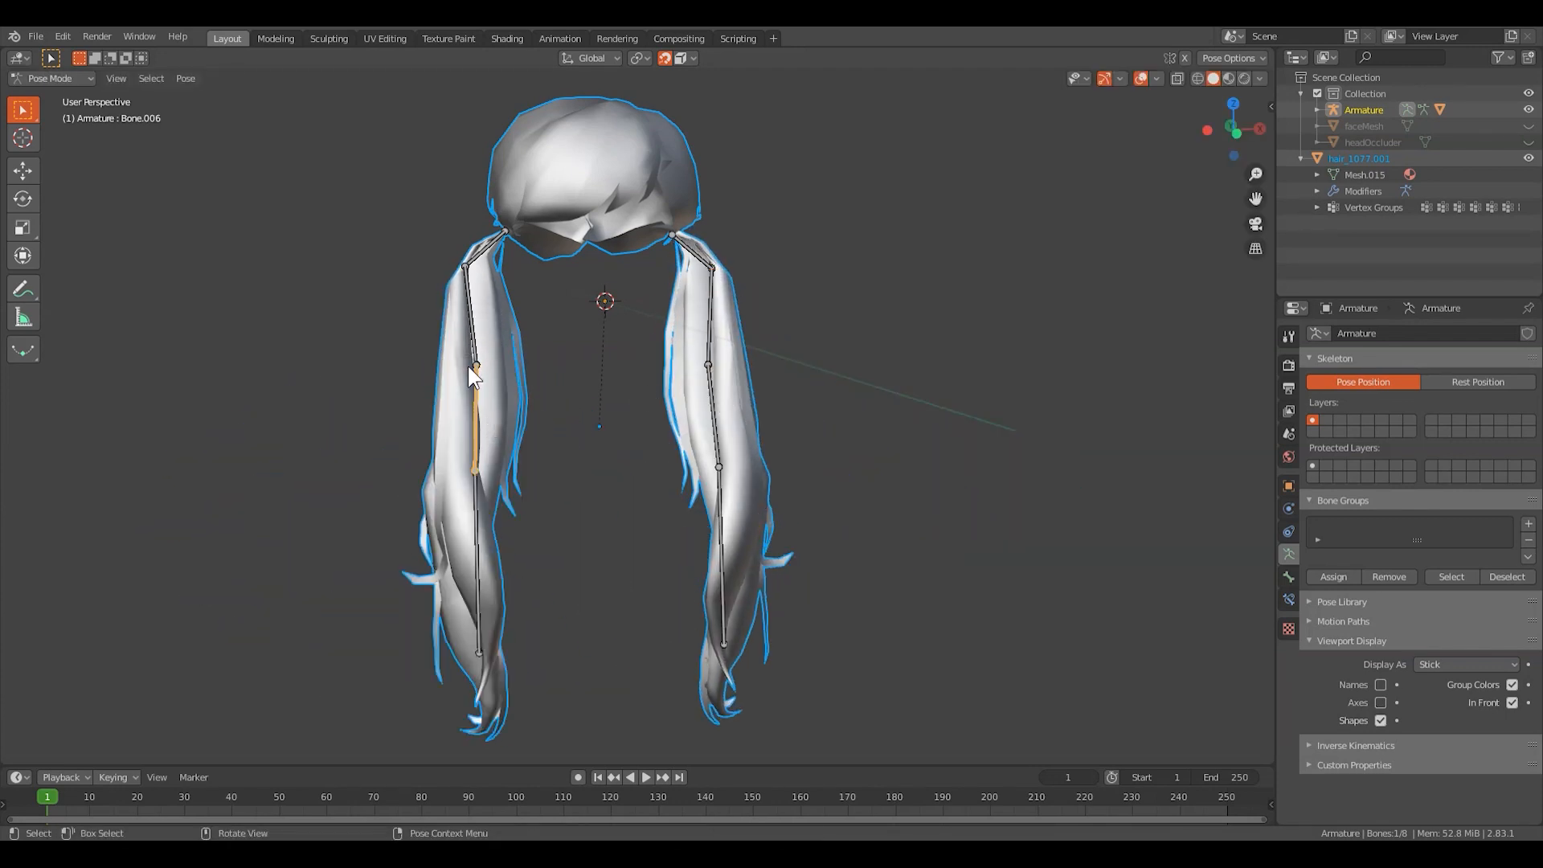
pyautogui.click(475, 329)
pyautogui.press('r')
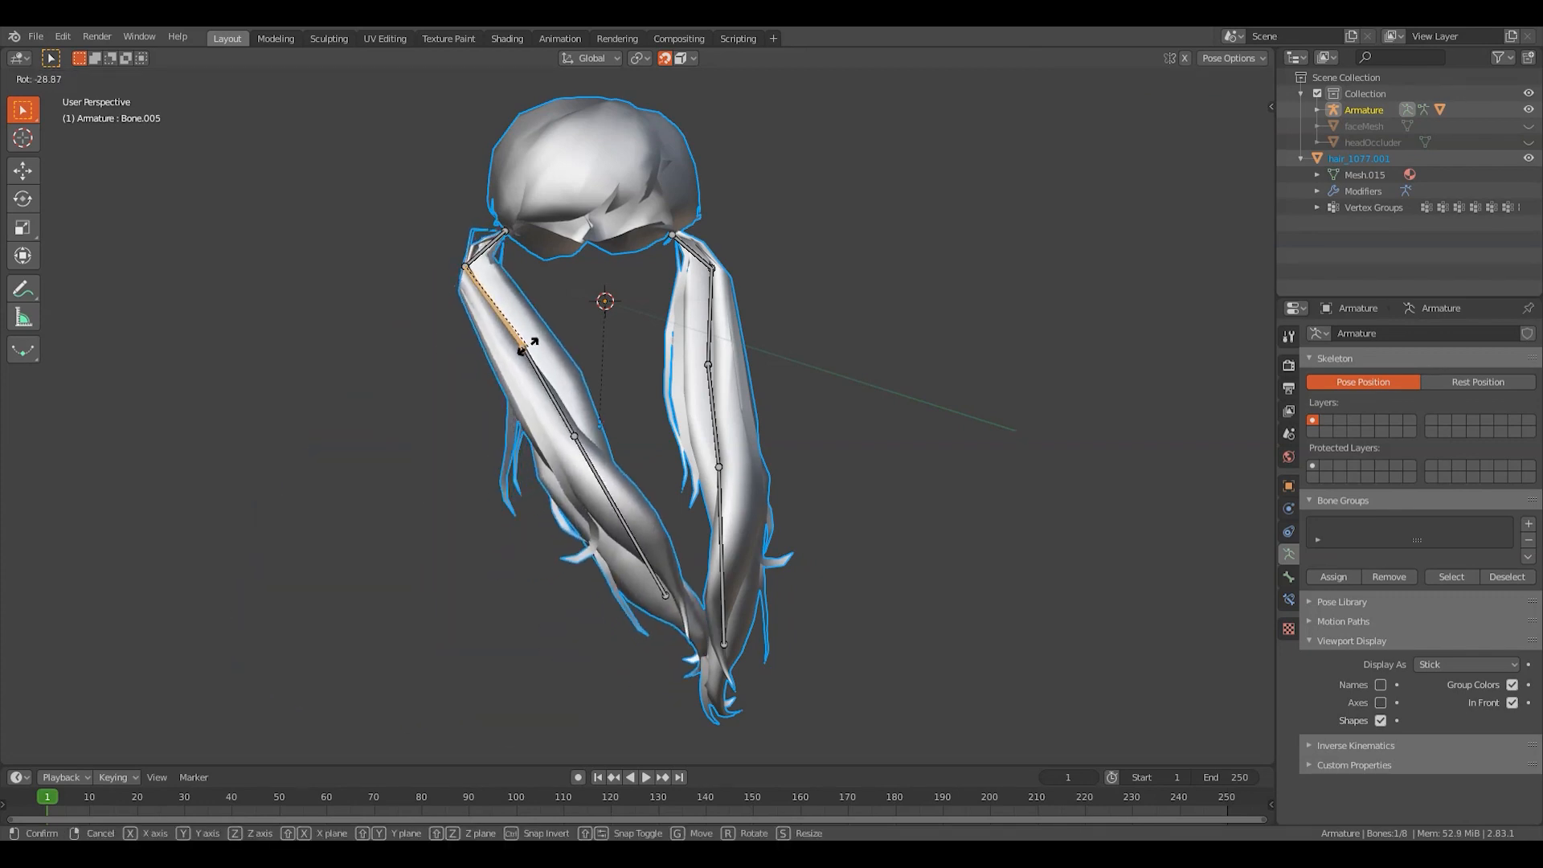
pyautogui.rightClick(460, 375)
pyautogui.click(479, 514)
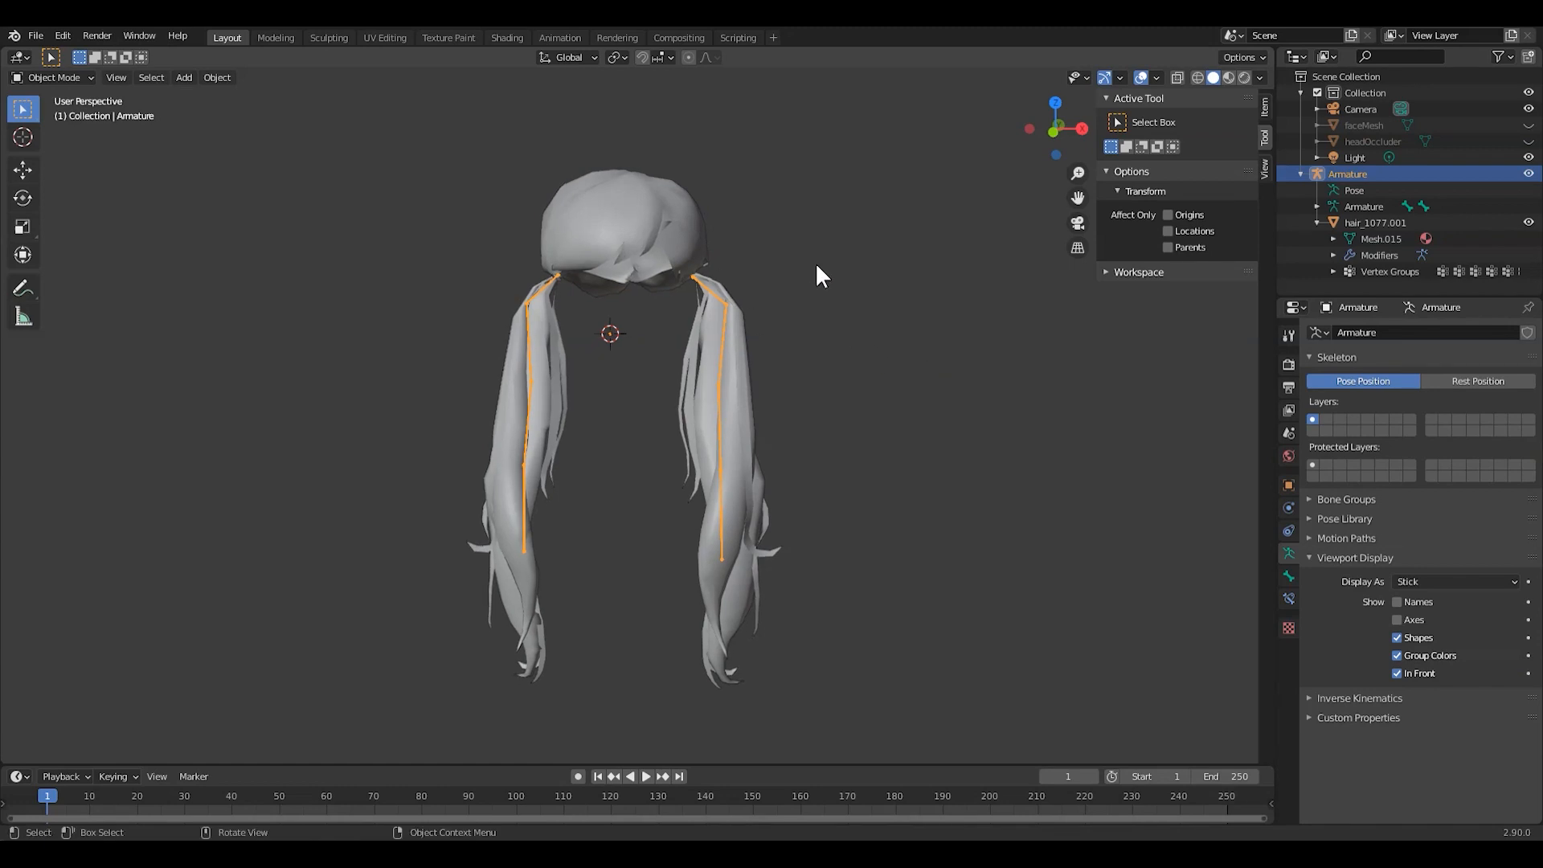
# Step: Open hair_1077.001 in Edit Mode and select the vertices assigned to the Bone vertex group
pyautogui.click(1386, 270)
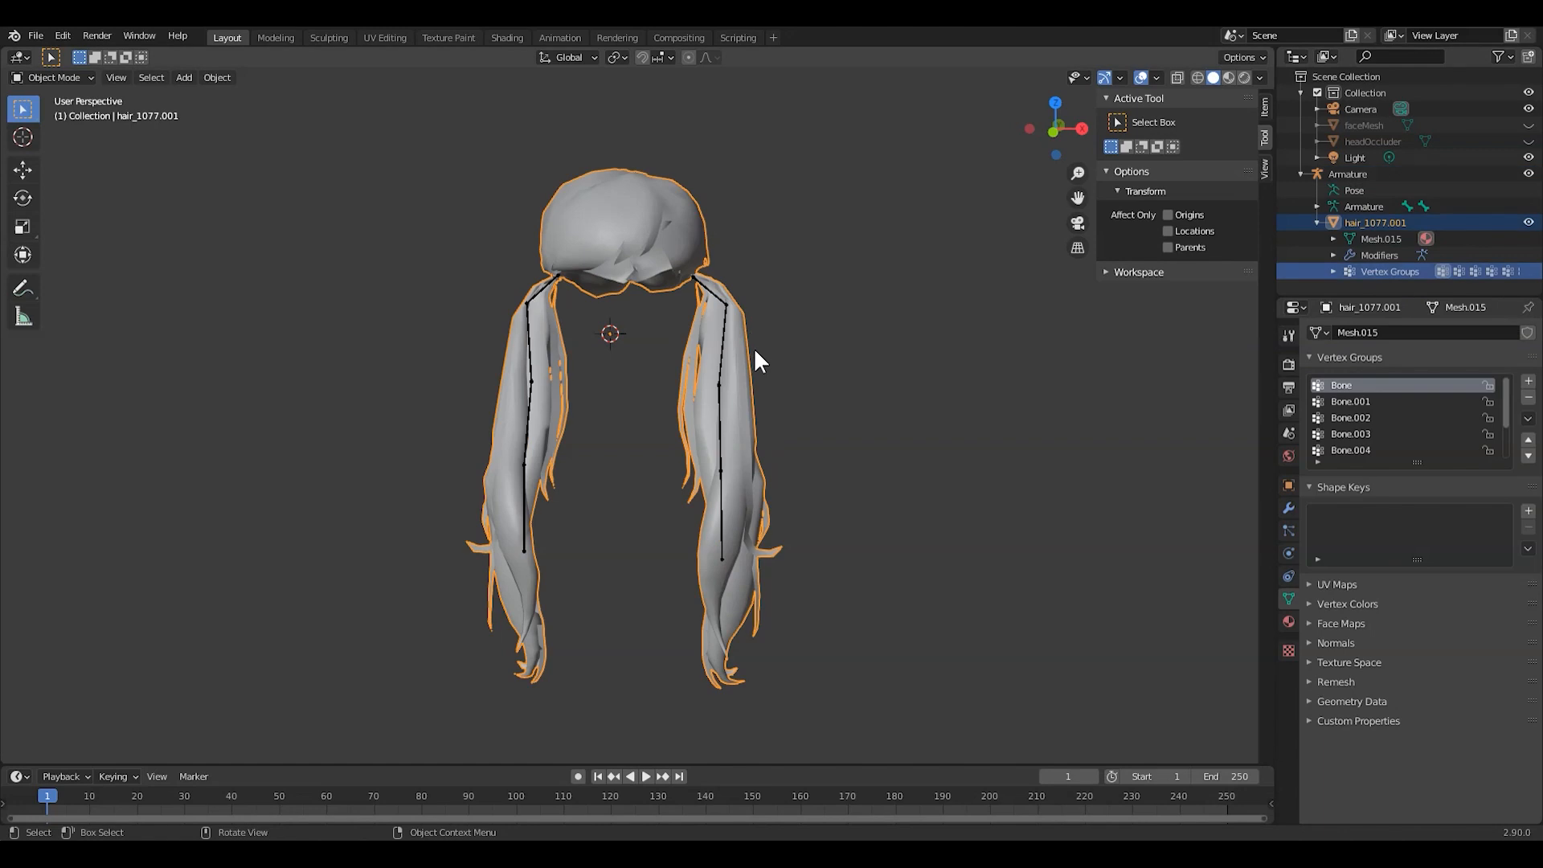
pyautogui.press('Tab')
pyautogui.click(1352, 398)
pyautogui.click(1351, 385)
pyautogui.click(1464, 479)
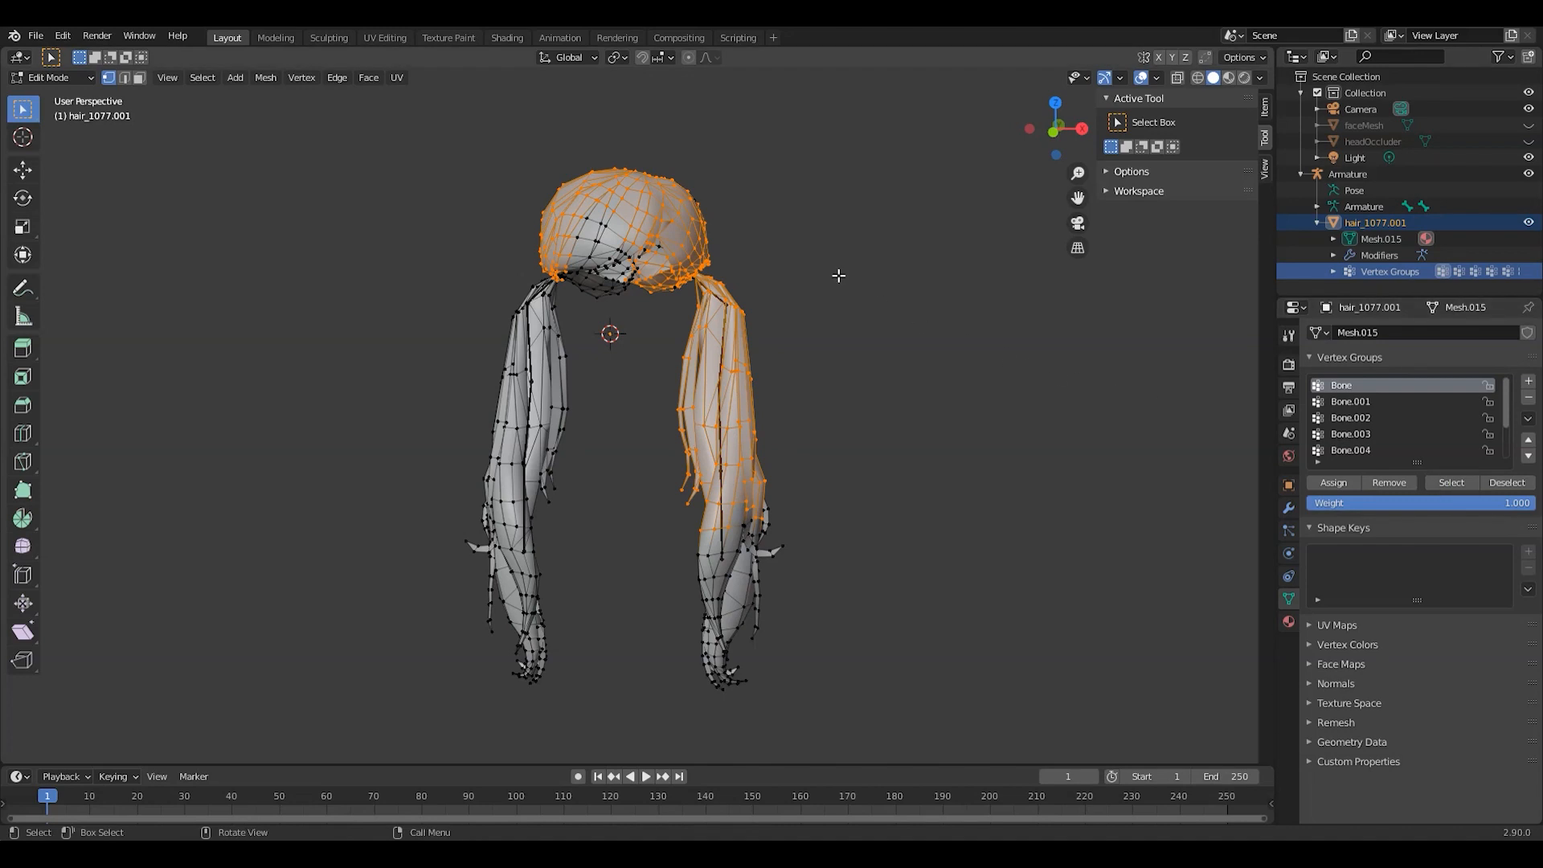
# Step: Enable vertex, edge and face selection together and choose the Select Circle tool
pyautogui.click(120, 77)
pyautogui.click(114, 81)
pyautogui.keyDown('shift'); pyautogui.click(125, 78); pyautogui.keyUp('shift')
pyautogui.keyDown('shift'); pyautogui.click(138, 78); pyautogui.keyUp('shift')
pyautogui.click(22, 110)
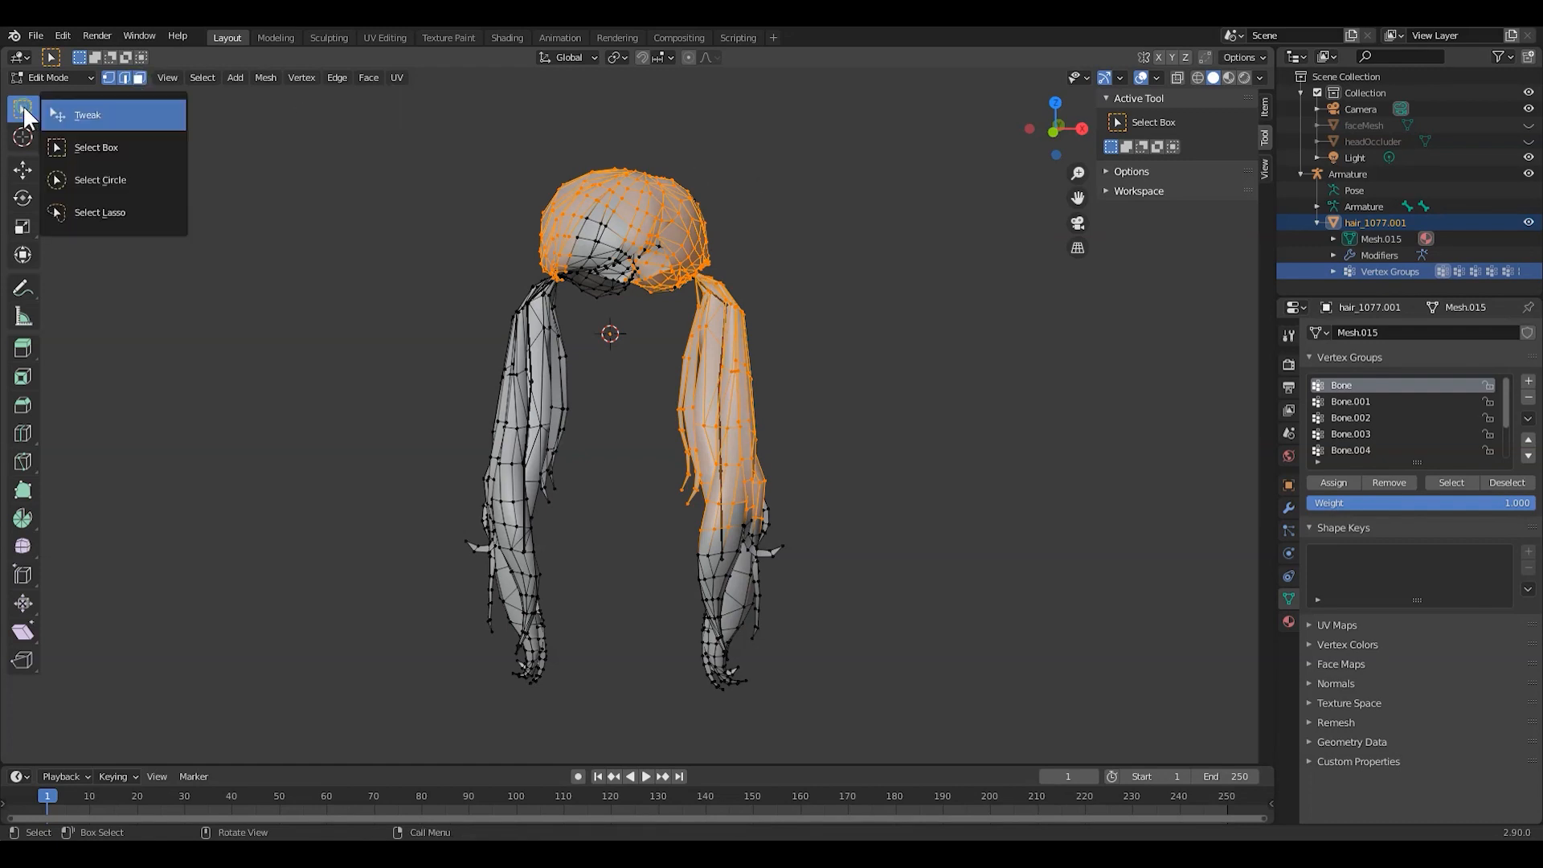
pyautogui.click(90, 179)
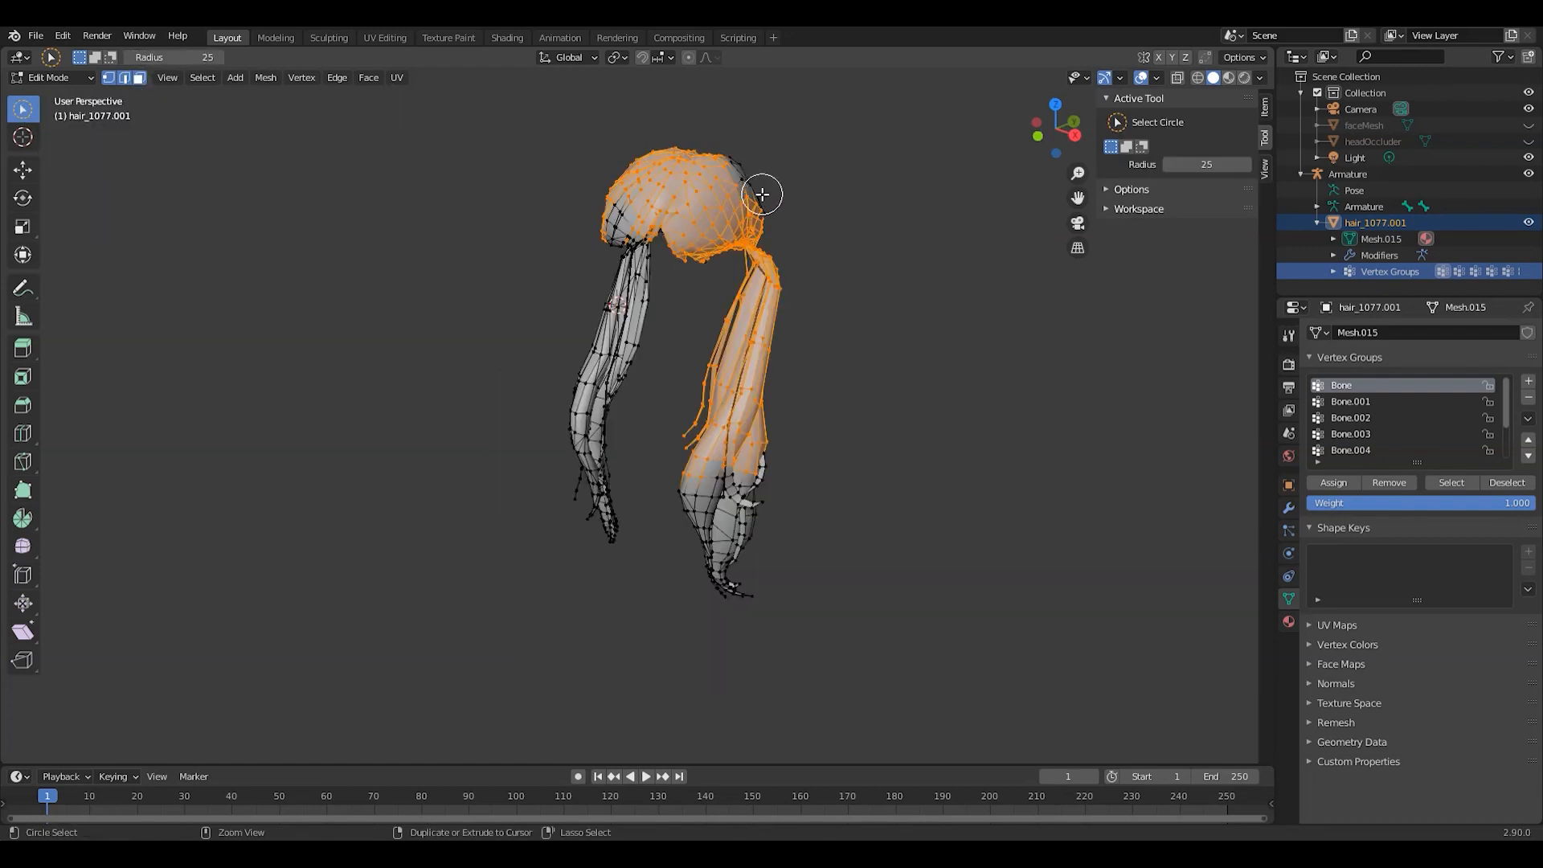
# Step: Deselect the vertices on the head part of the hair with circle selection, turning on X-ray to reach the hidden ones
pyautogui.moveTo(782, 186)
pyautogui.keyDown('ctrl'); pyautogui.mouseDown()
pyautogui.moveTo(763, 214)
pyautogui.moveTo(675, 251)
pyautogui.moveTo(737, 205)
pyautogui.moveTo(710, 164)
pyautogui.moveTo(711, 210)
pyautogui.moveTo(748, 183)
pyautogui.mouseUp(); pyautogui.keyUp('ctrl')
pyautogui.scroll(3, 740, 162)
pyautogui.keyDown('shift'); pyautogui.moveTo(716, 224); pyautogui.dragTo(673, 335, button='middle'); pyautogui.keyUp('shift')
pyautogui.keyDown('ctrl'); pyautogui.moveTo(702, 228); pyautogui.dragTo(654, 257); pyautogui.keyUp('ctrl')
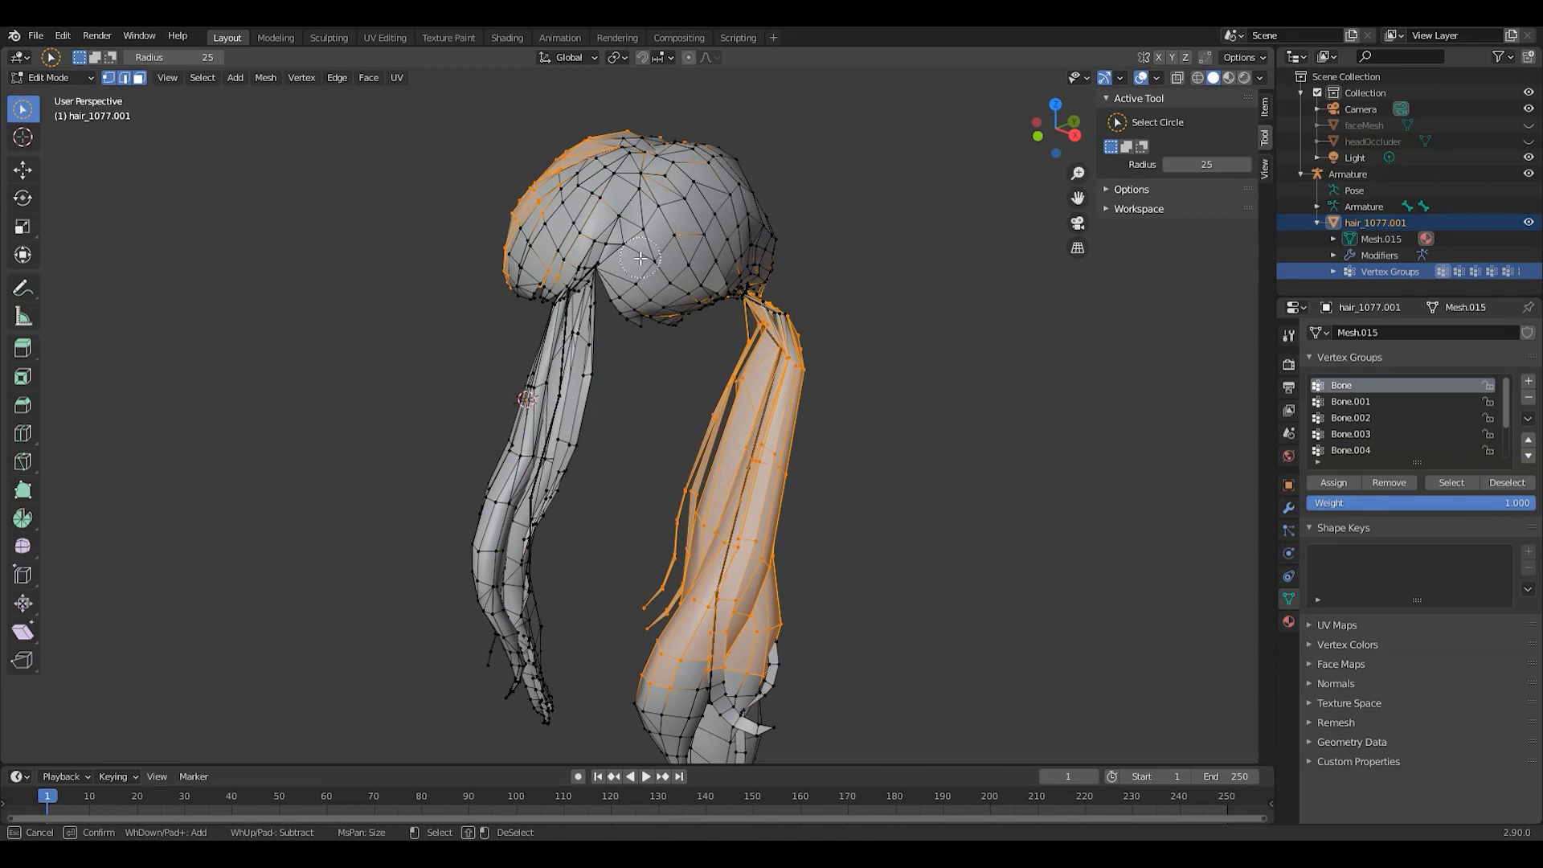
pyautogui.keyDown('ctrl'); pyautogui.moveTo(695, 209); pyautogui.dragTo(779, 221); pyautogui.keyUp('ctrl')
pyautogui.moveTo(803, 226)
pyautogui.mouseDown(button='middle')
pyautogui.moveTo(837, 227)
pyautogui.moveTo(690, 197)
pyautogui.moveTo(517, 193)
pyautogui.moveTo(819, 218)
pyautogui.mouseUp(button='middle')
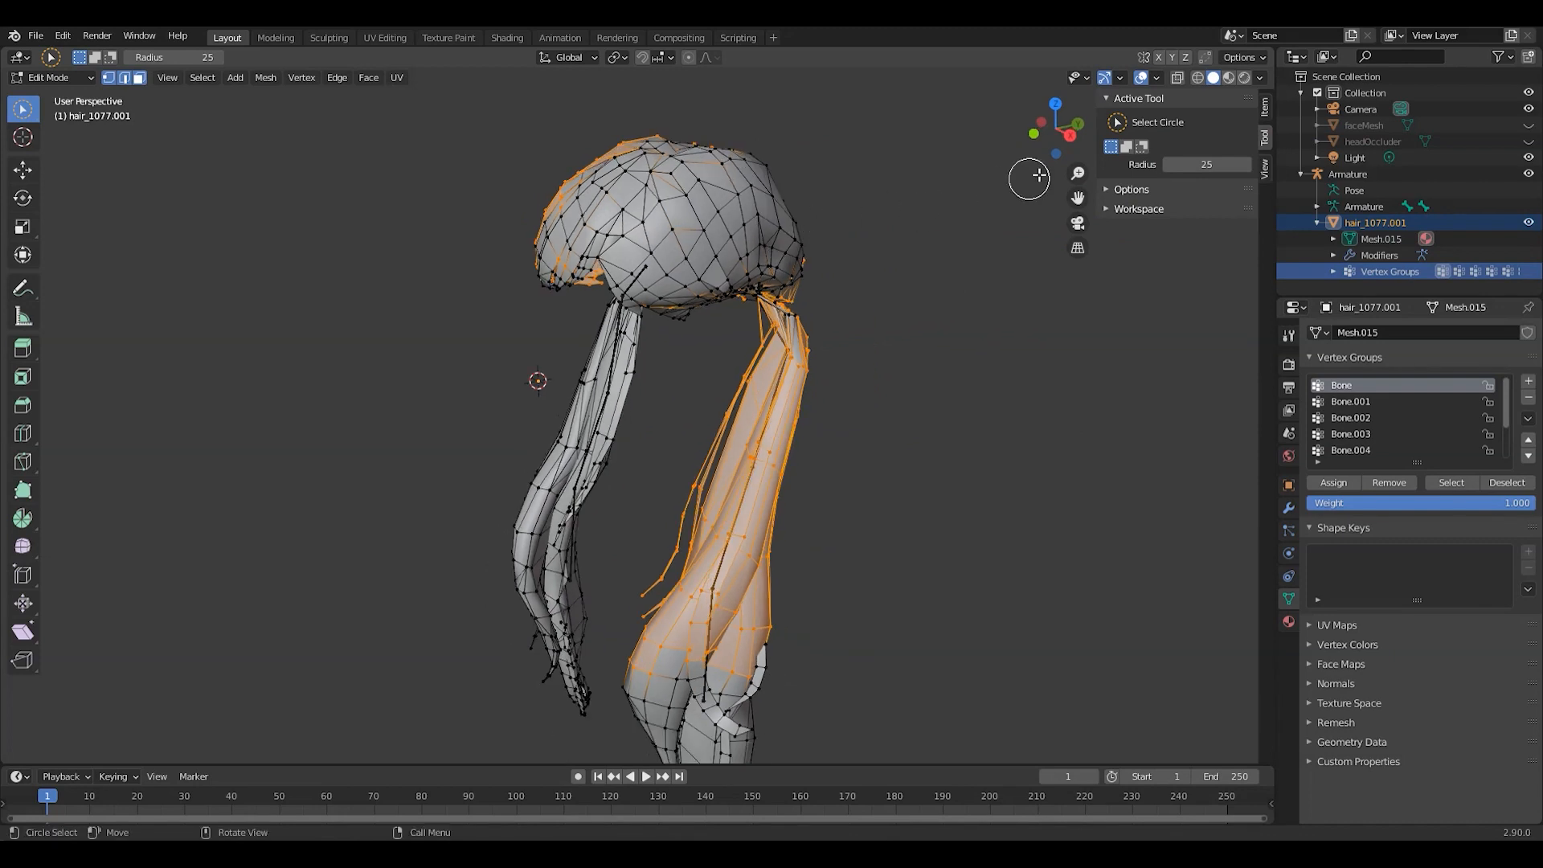
pyautogui.click(1176, 78)
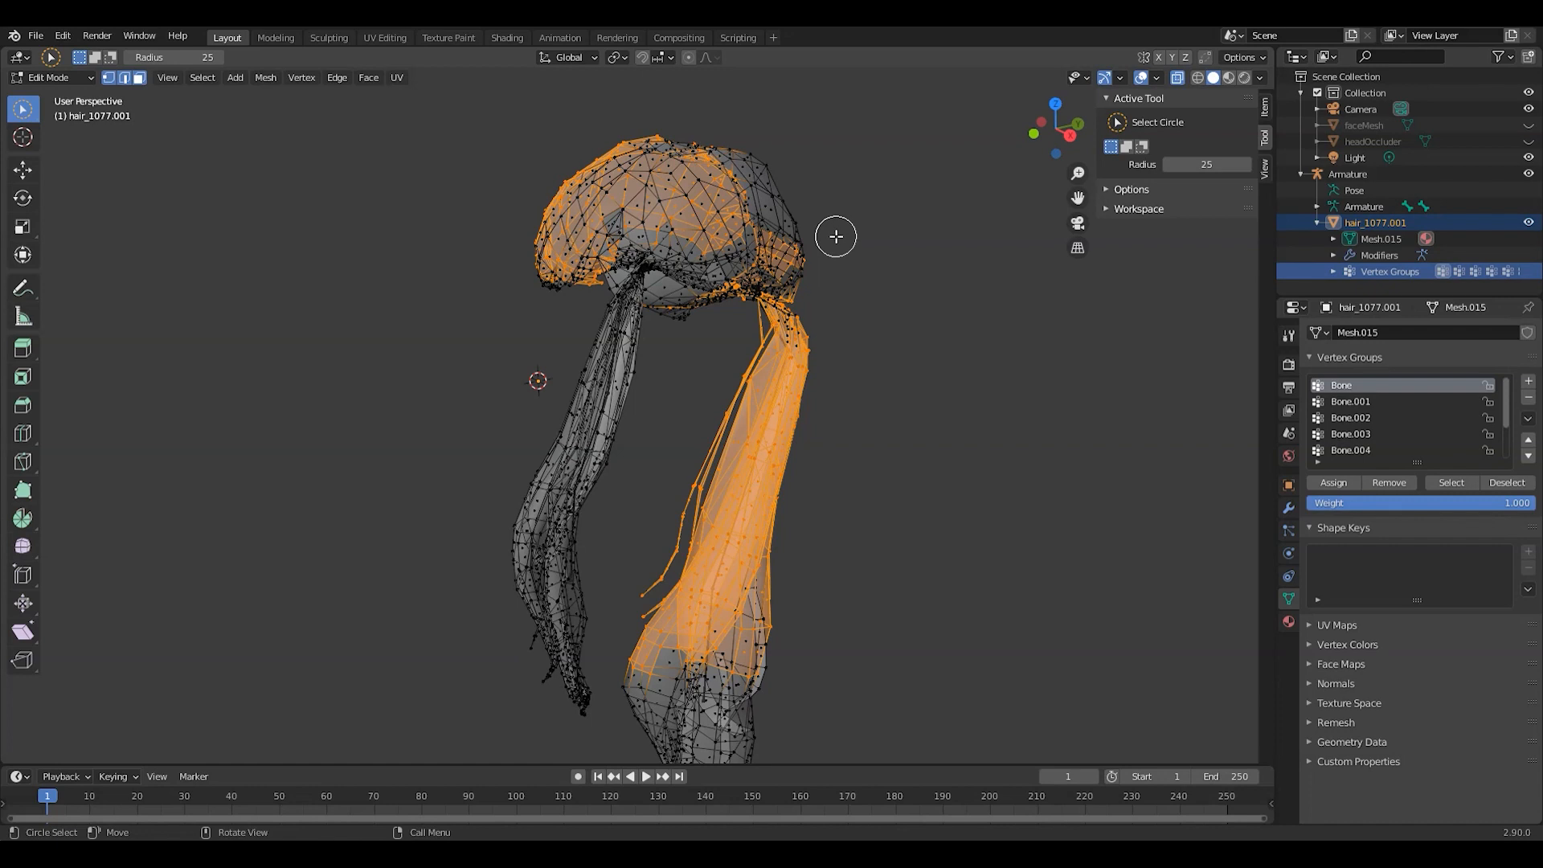
pyautogui.press('c')
pyautogui.moveTo(796, 254)
pyautogui.mouseDown(button='middle')
pyautogui.moveTo(642, 313)
pyautogui.moveTo(715, 217)
pyautogui.moveTo(675, 217)
pyautogui.moveTo(700, 160)
pyautogui.moveTo(613, 168)
pyautogui.moveTo(563, 283)
pyautogui.moveTo(604, 193)
pyautogui.mouseUp(button='middle')
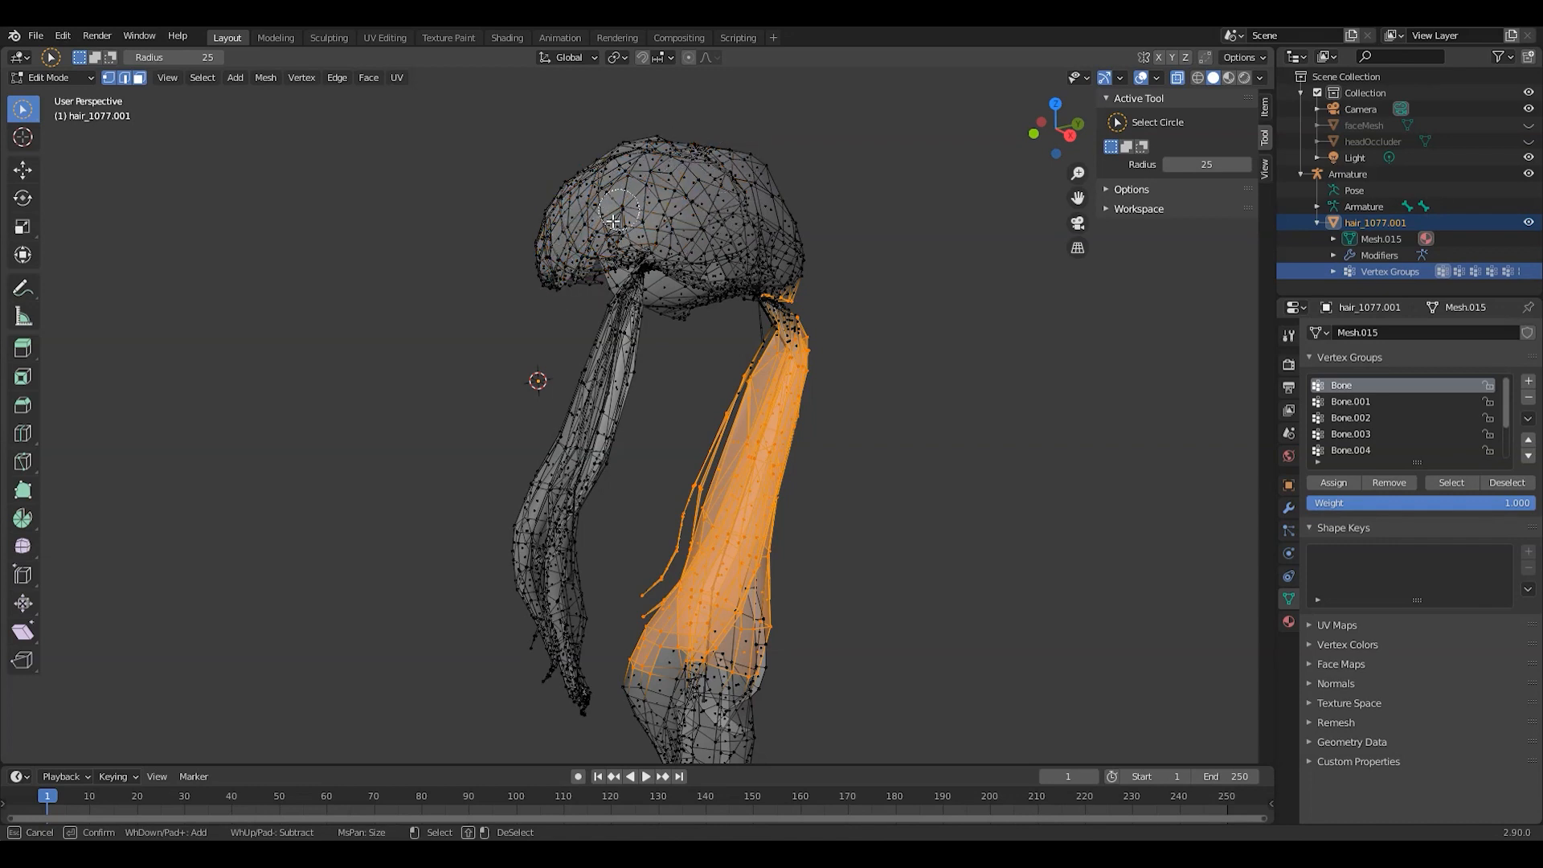
pyautogui.moveTo(746, 249)
pyautogui.keyDown('ctrl'); pyautogui.mouseDown()
pyautogui.moveTo(815, 269)
pyautogui.moveTo(749, 274)
pyautogui.moveTo(788, 275)
pyautogui.moveTo(769, 277)
pyautogui.mouseUp(); pyautogui.keyUp('ctrl')
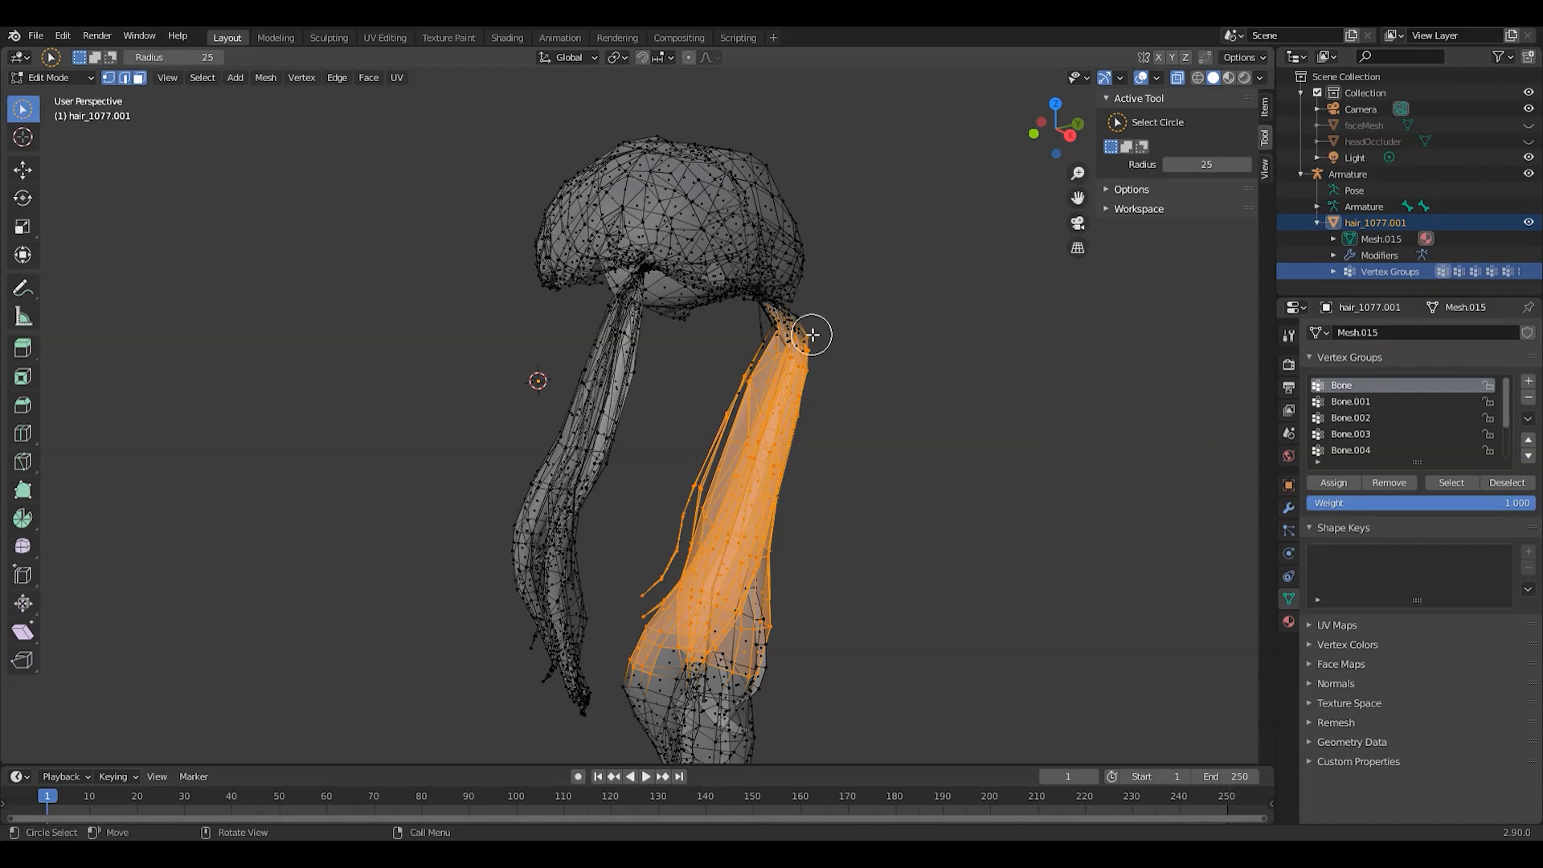
# Step: Leave Edit Mode, select the Armature and turn on the display of its bone names
pyautogui.press('Tab')
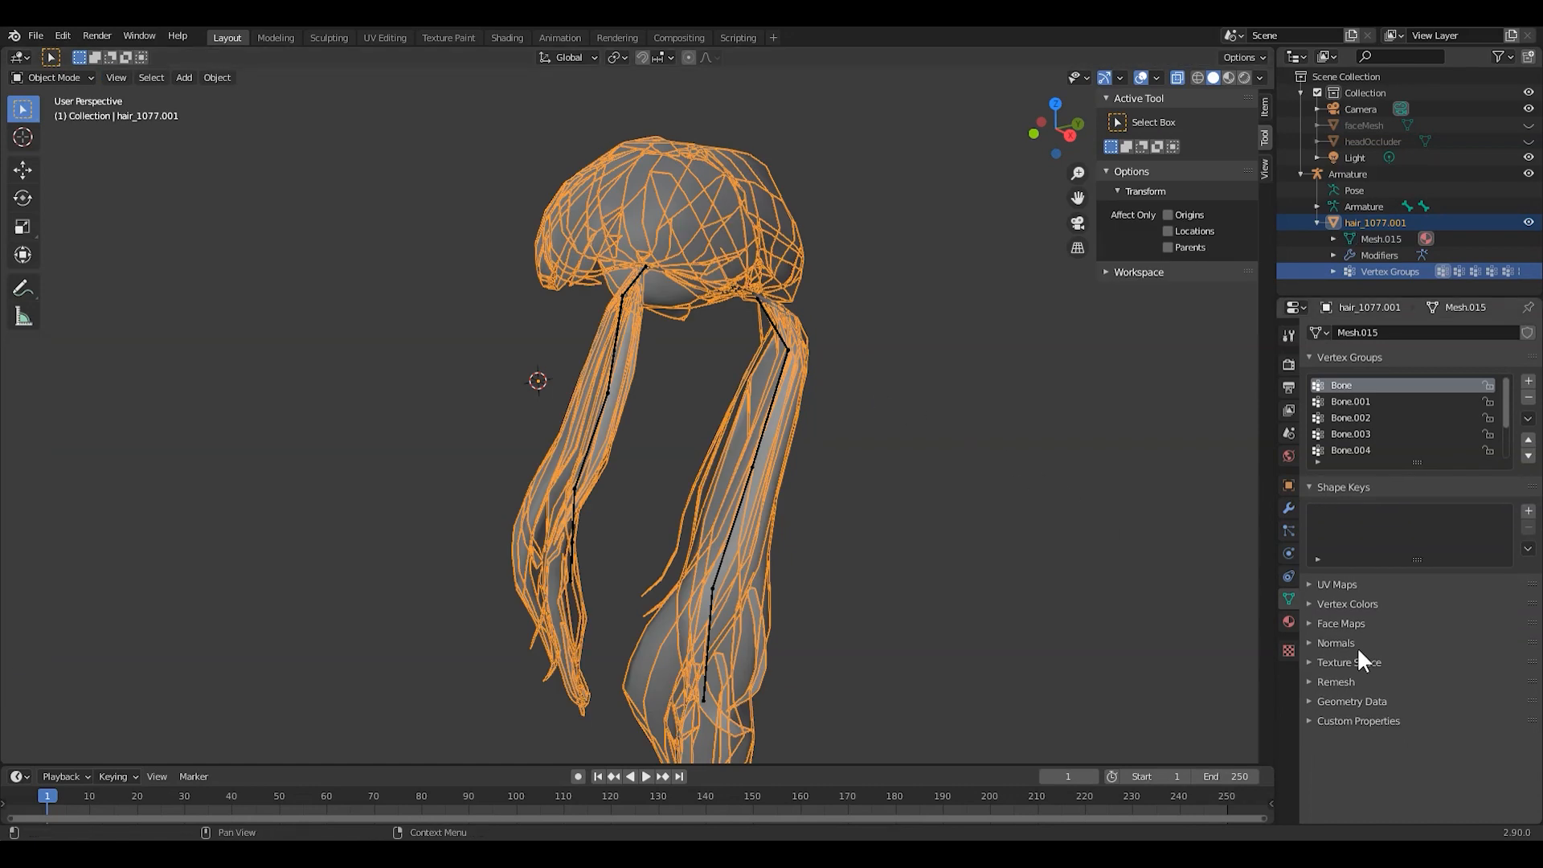
pyautogui.click(1347, 174)
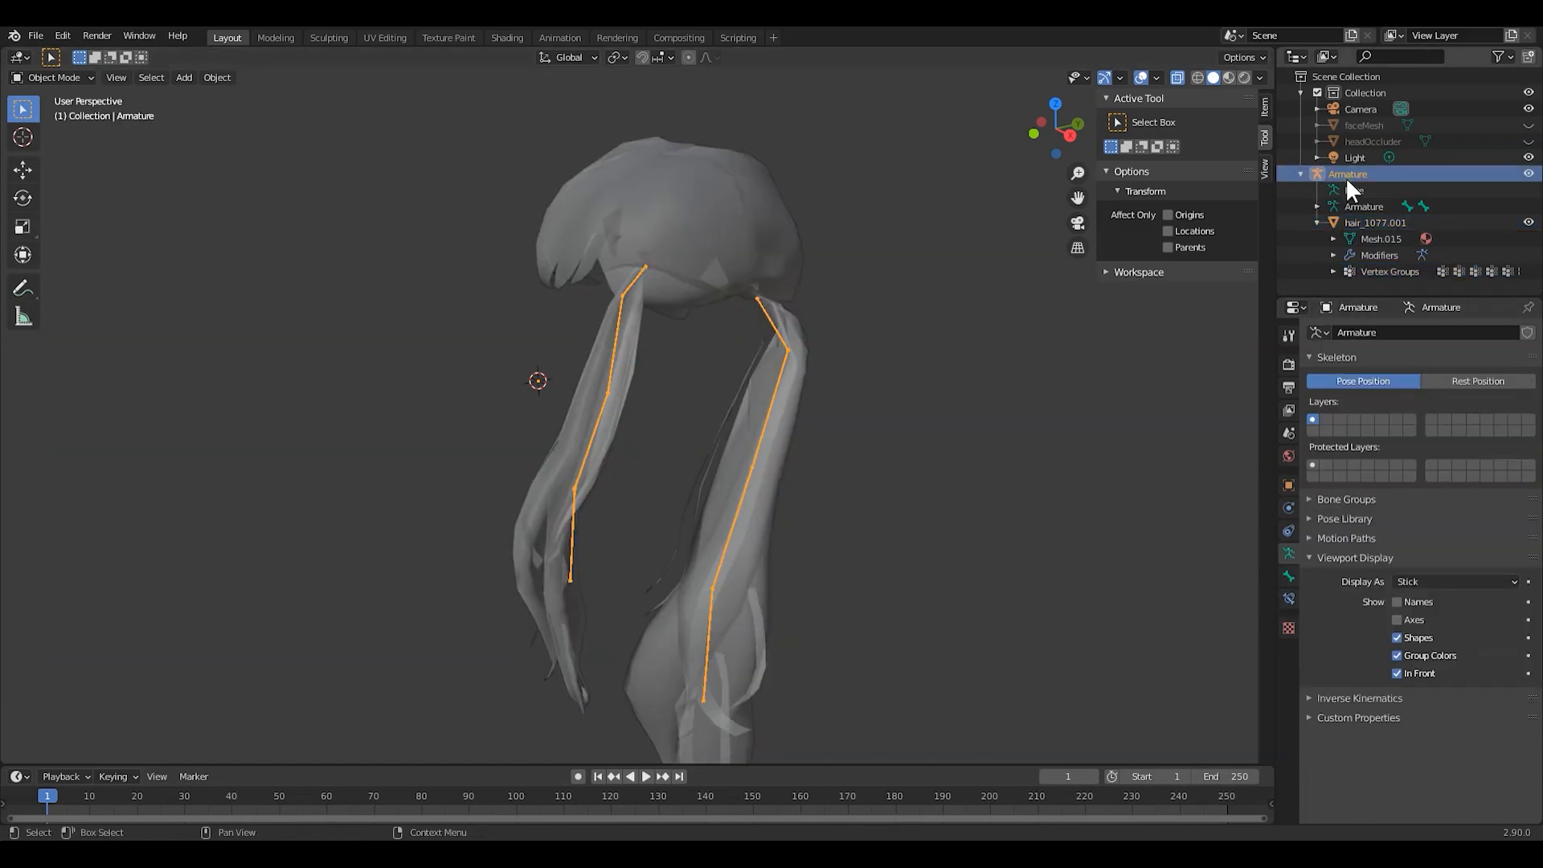
pyautogui.click(1396, 601)
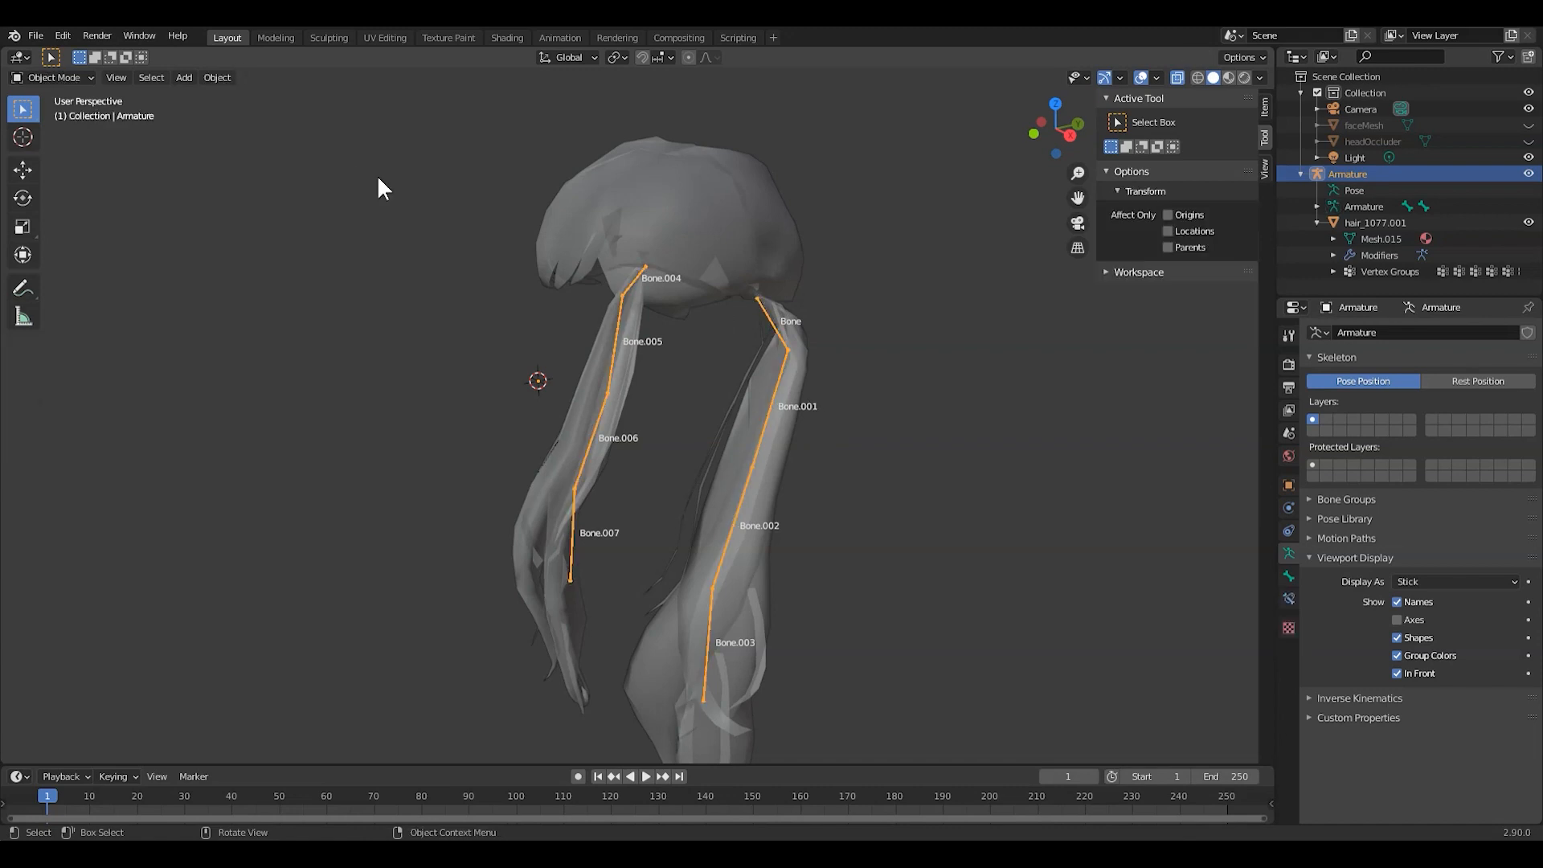
# Step: Reopen the hair mesh in Edit Mode with Select Circle and select the vertices of the Bone vertex group
pyautogui.click(702, 205)
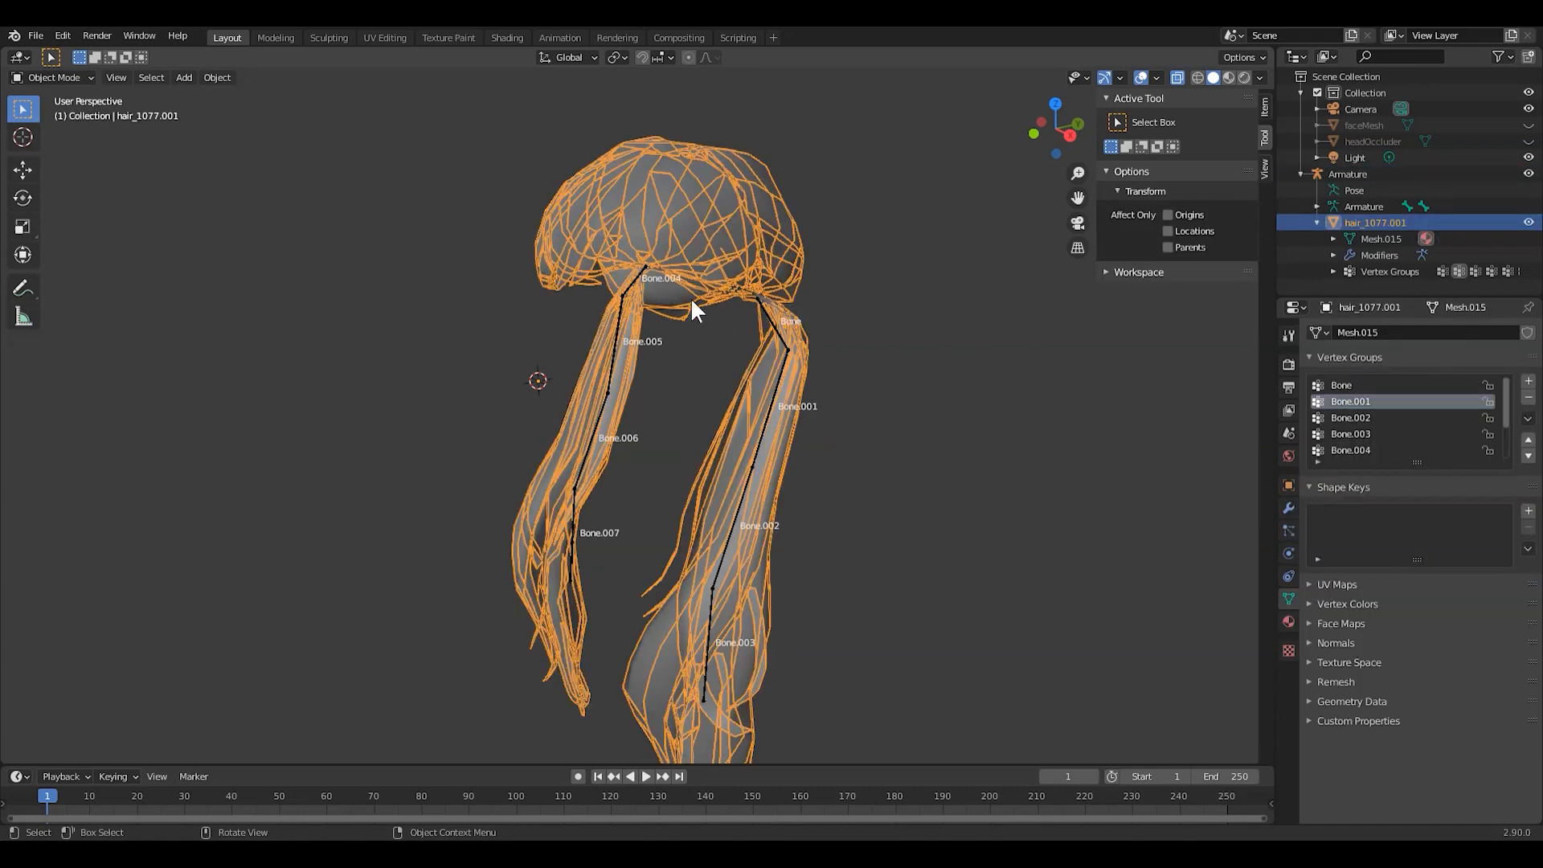
pyautogui.click(23, 110)
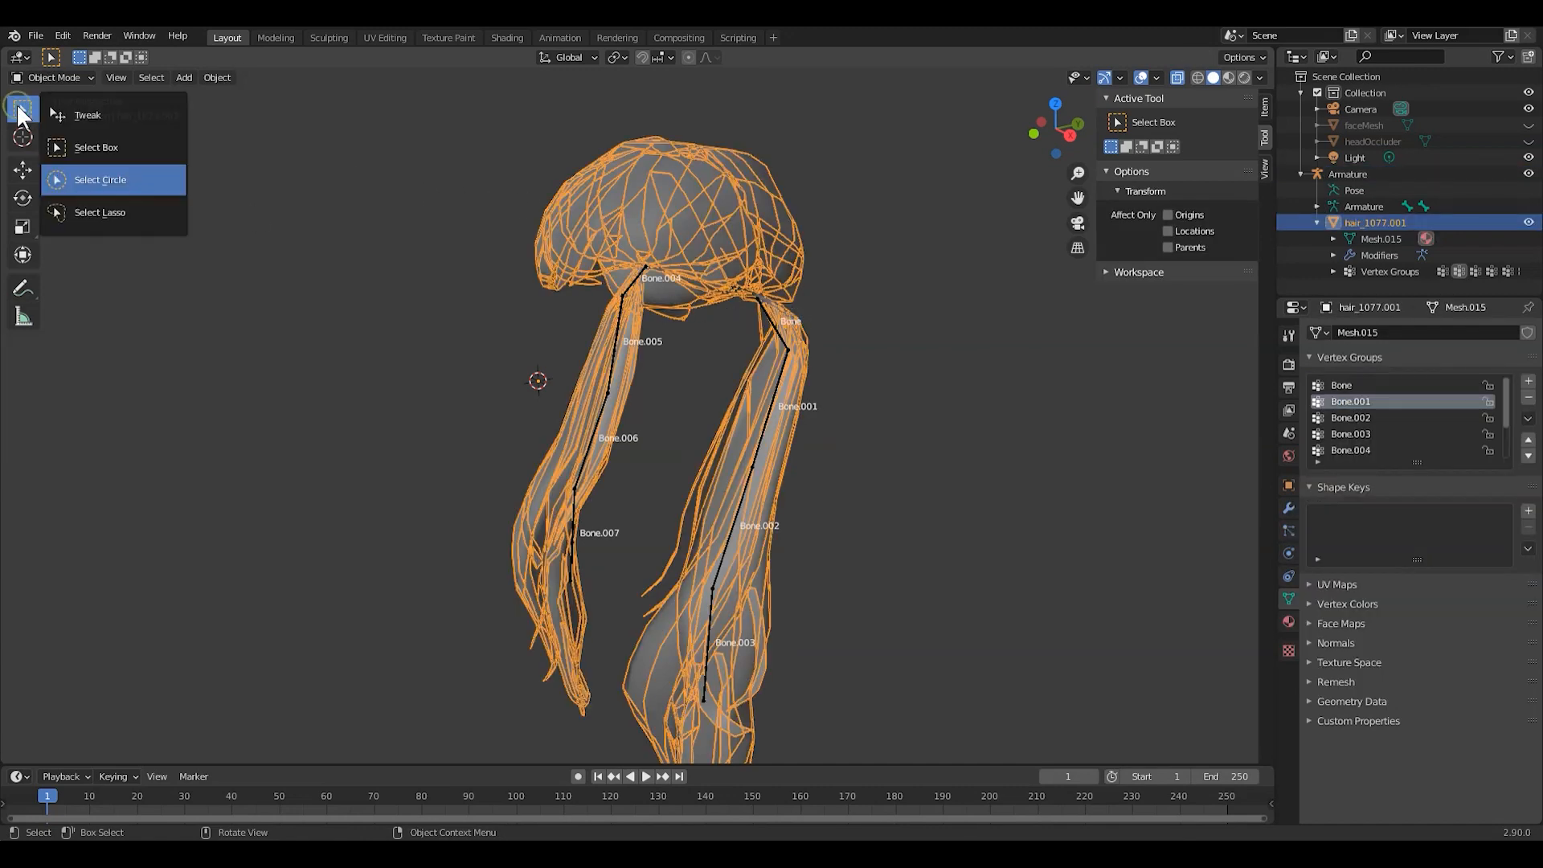
pyautogui.click(100, 181)
pyautogui.press('Tab')
pyautogui.click(1345, 383)
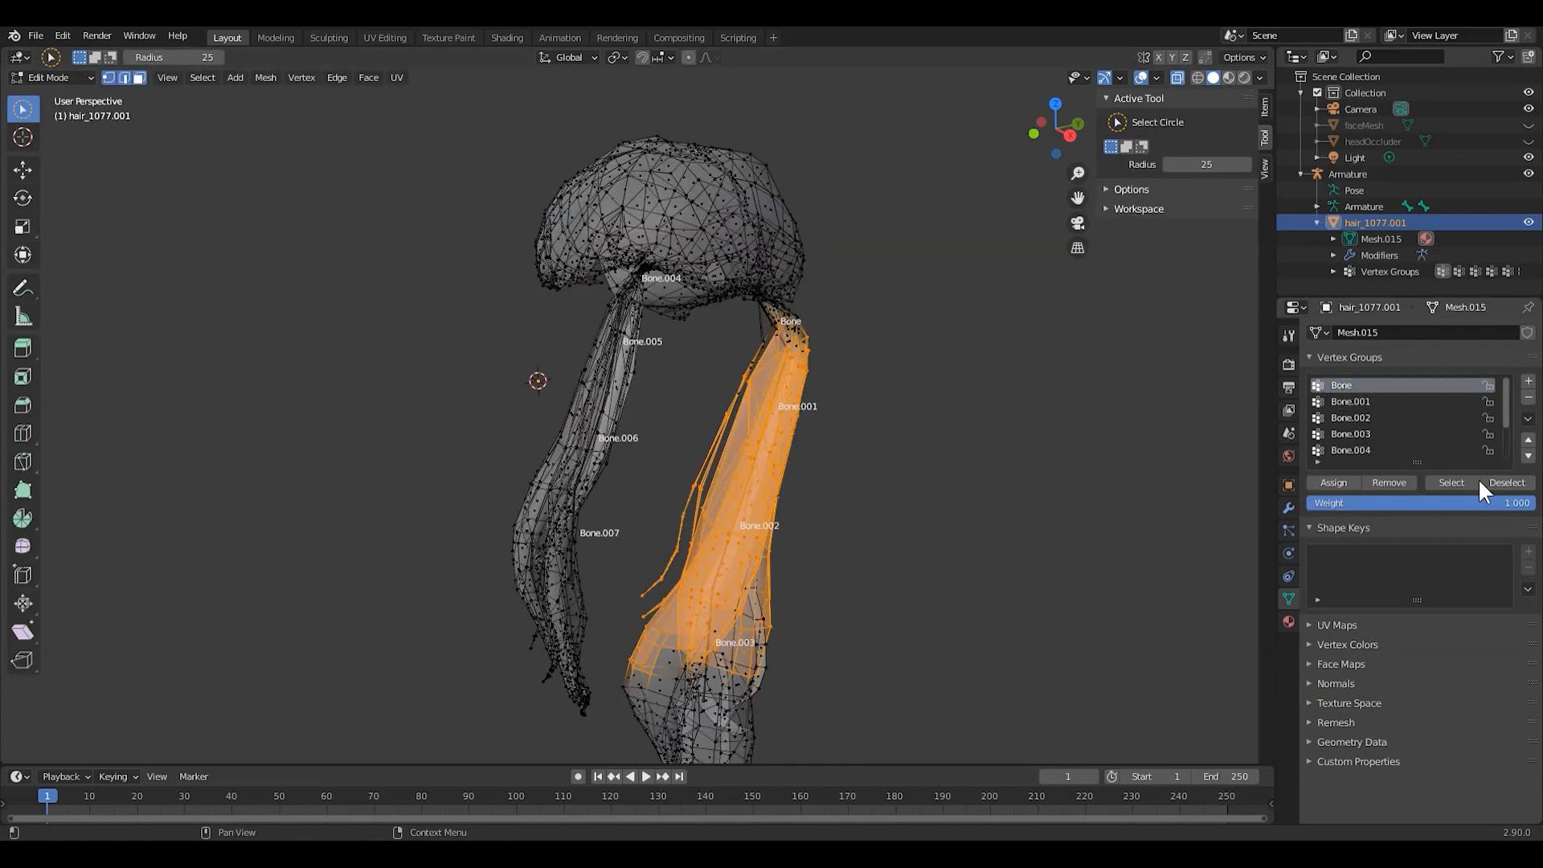
pyautogui.click(1469, 479)
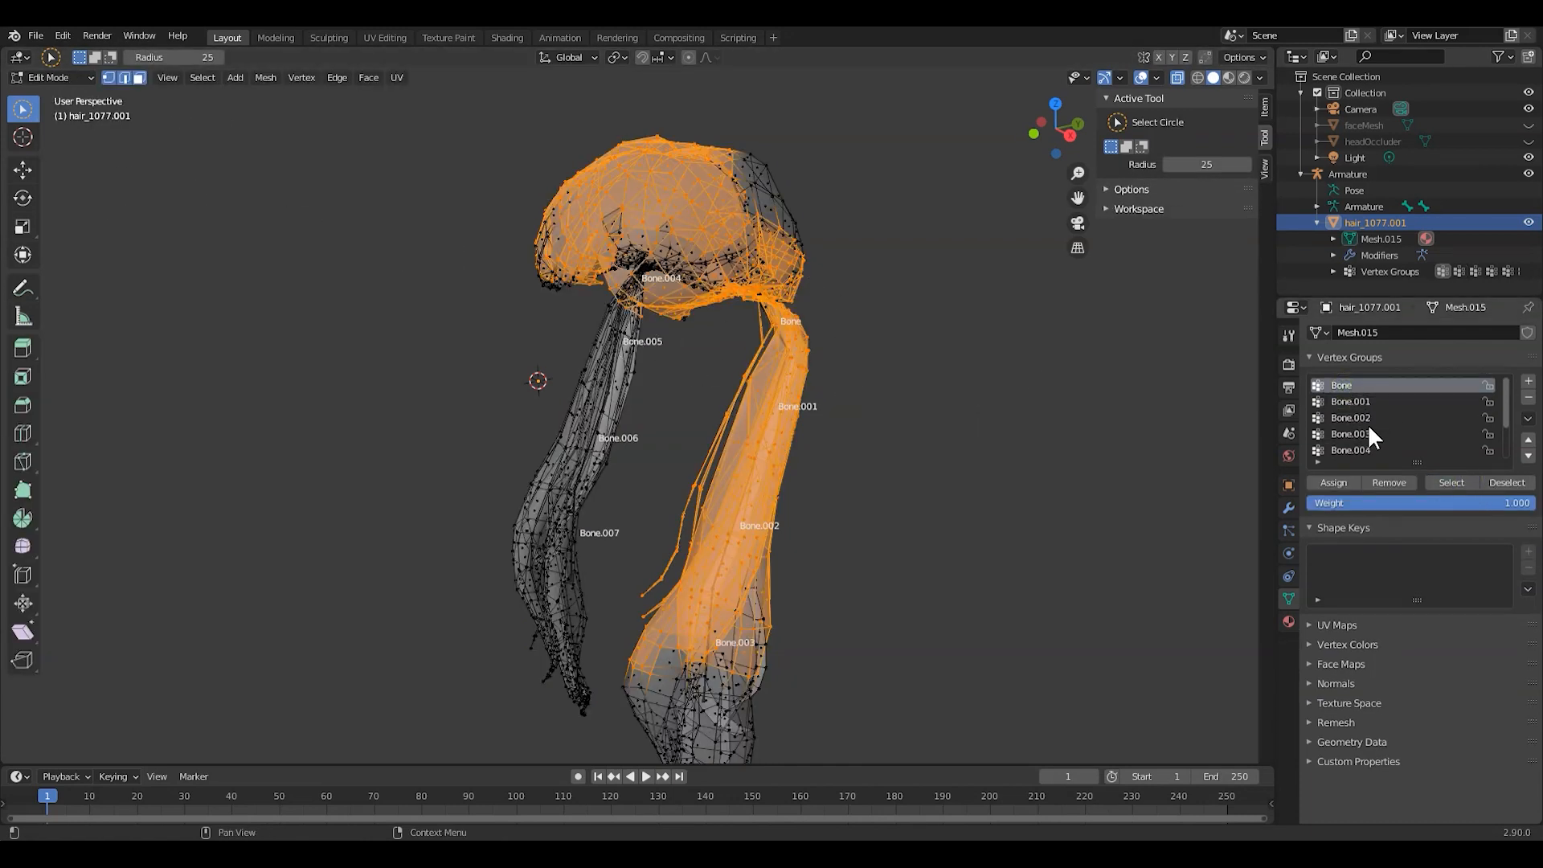
# Step: Add the Bone.002 group's vertices to the selection to view its area, and clear the selection
pyautogui.click(1355, 418)
pyautogui.click(1449, 484)
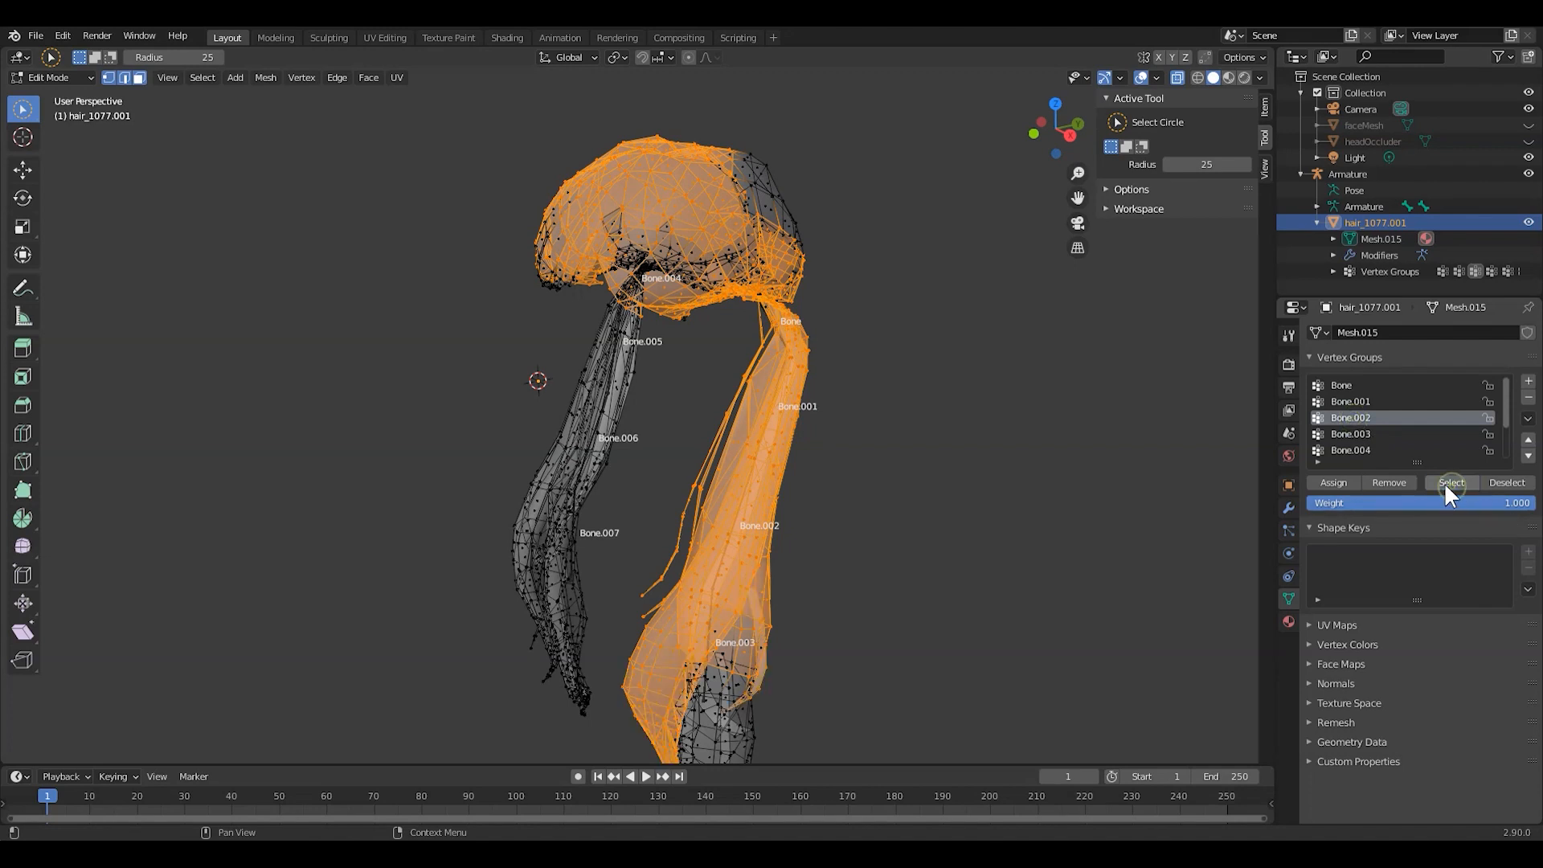
pyautogui.click(1509, 483)
pyautogui.click(1030, 388)
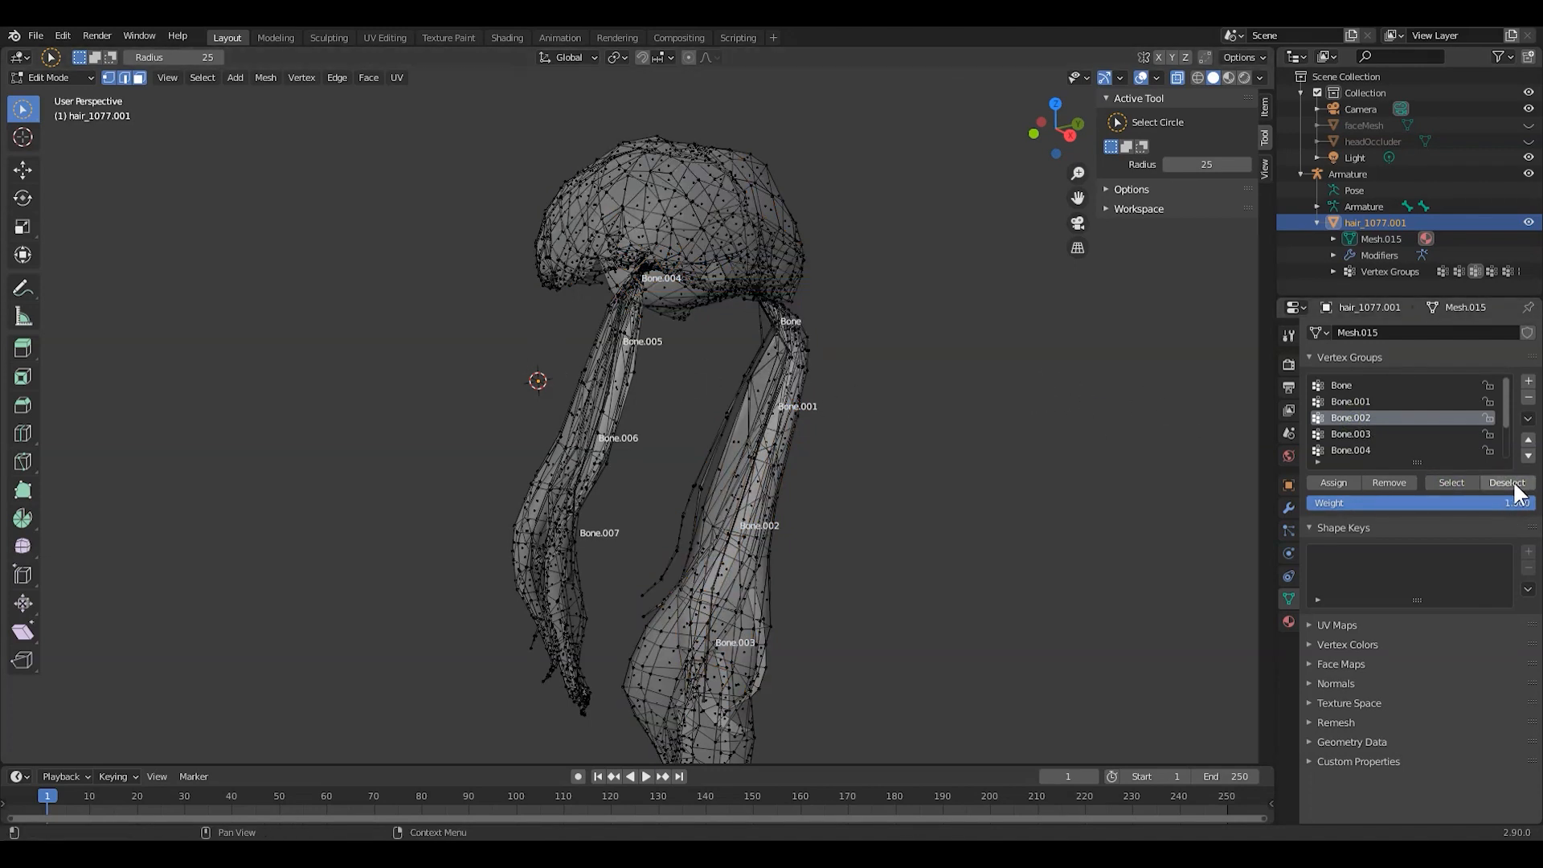
# Step: Select the Bone.003 group's vertices to view the area it influences, and deselect them
pyautogui.click(1361, 435)
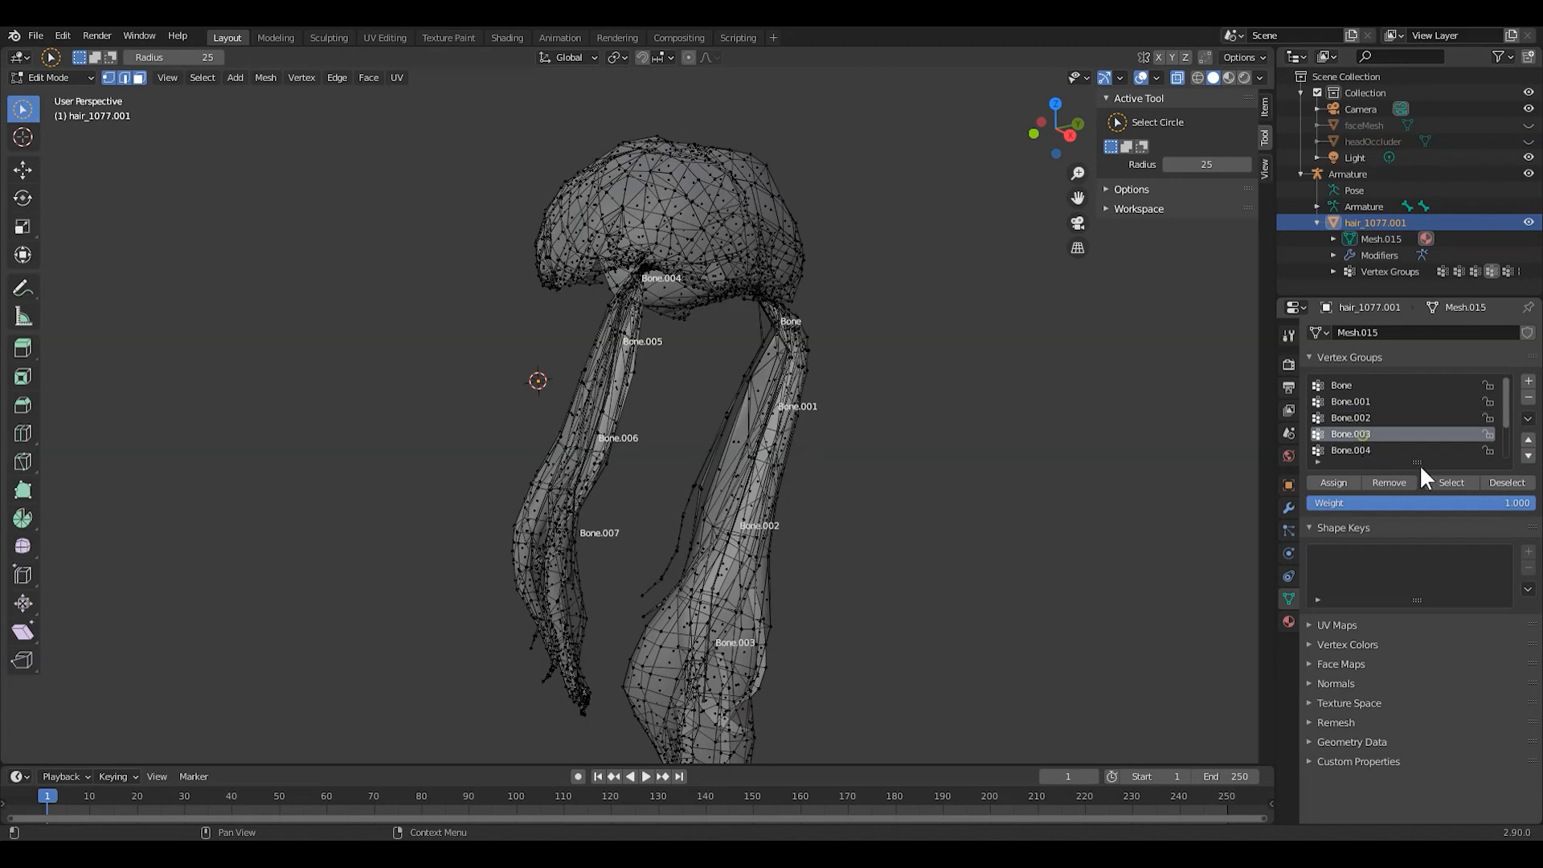
pyautogui.click(1458, 481)
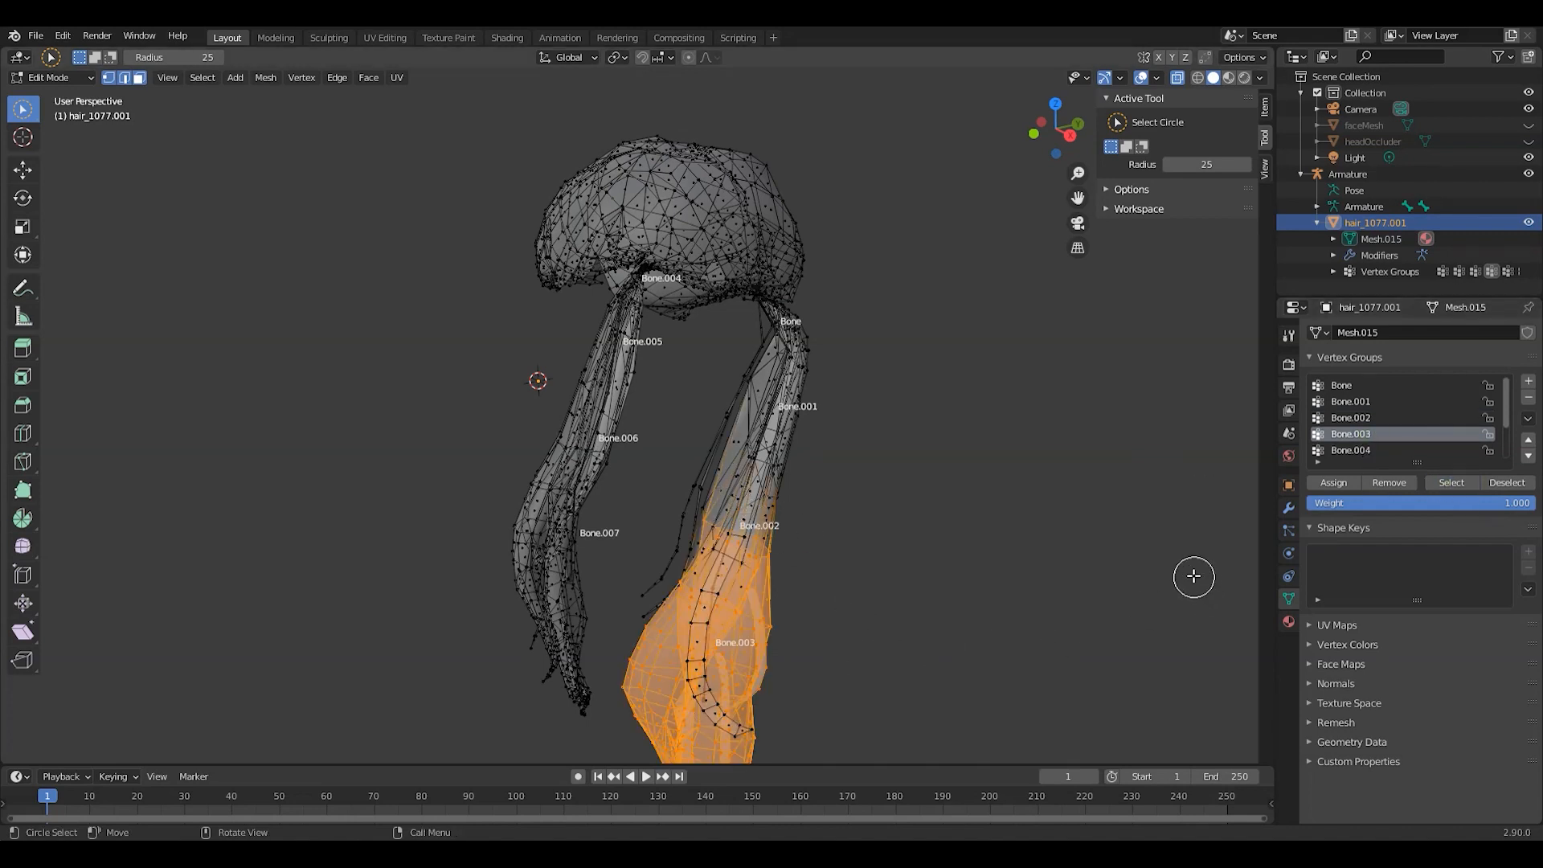
pyautogui.click(1496, 482)
# Step: Select the vertices of the Bone.006 vertex group and view them on the whole hair model from the front
pyautogui.moveTo(957, 509); pyautogui.dragTo(997, 504, button='middle')
pyautogui.keyDown('shift'); pyautogui.moveTo(774, 486); pyautogui.dragTo(893, 447, button='middle'); pyautogui.keyUp('shift')
pyautogui.scroll(2, 747, 451)
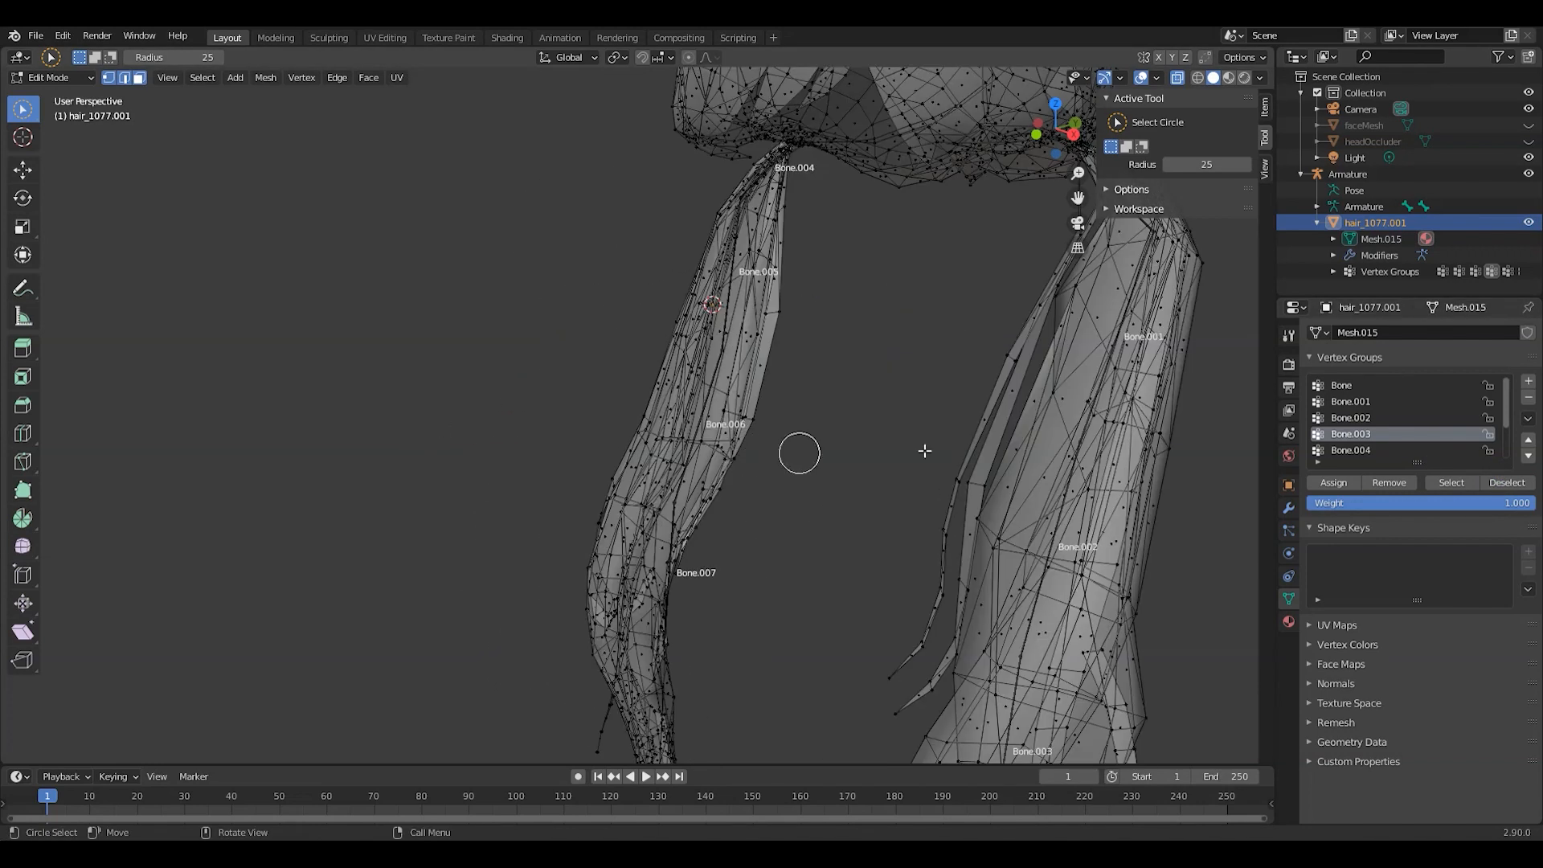
pyautogui.scroll(-3, 1396, 430)
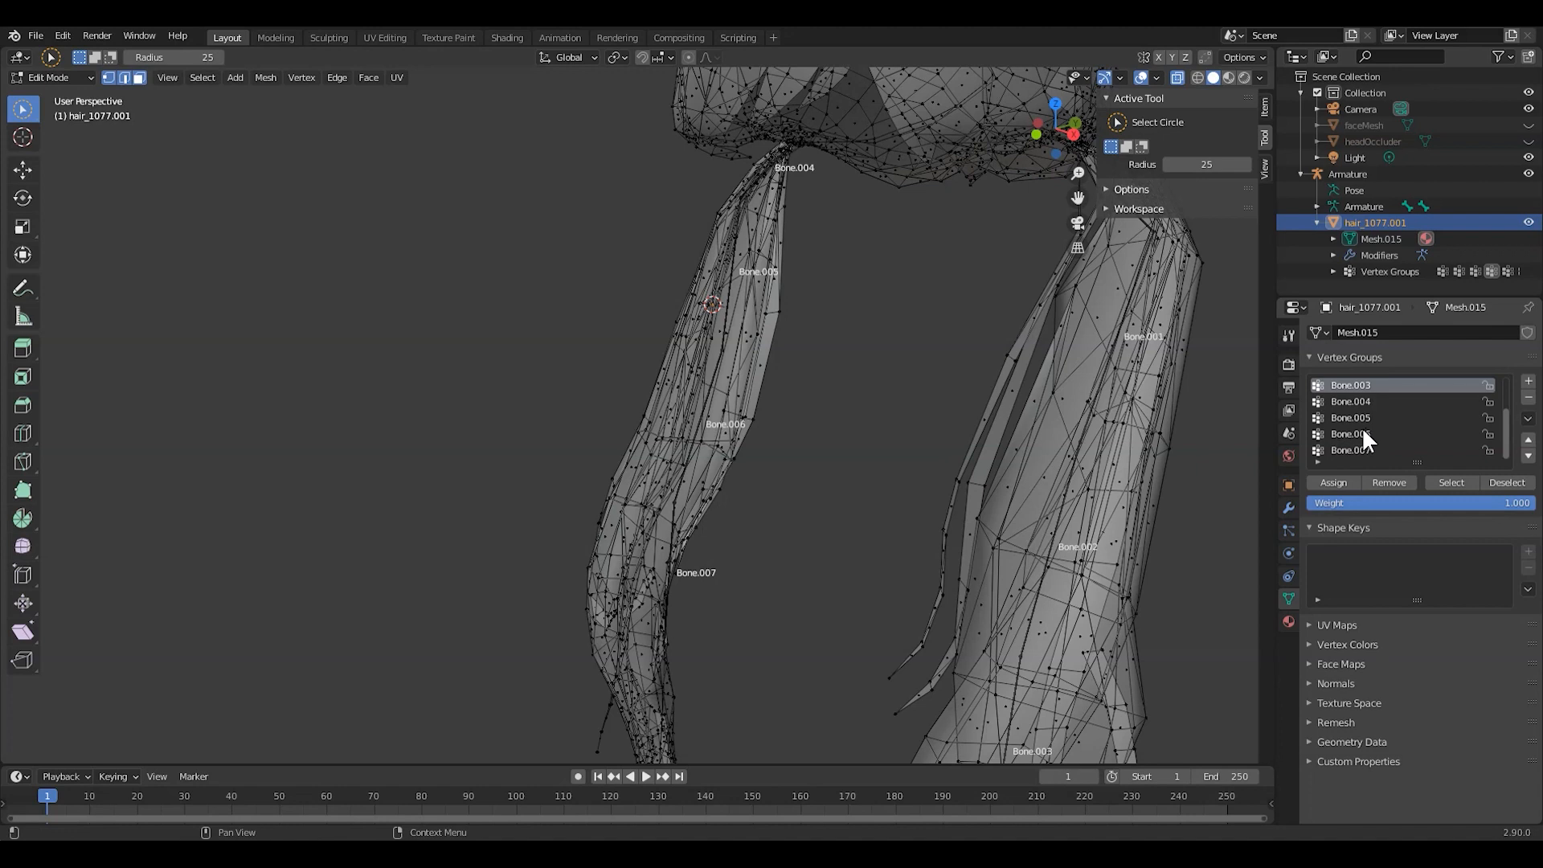
pyautogui.click(1362, 430)
pyautogui.click(1455, 483)
pyautogui.moveTo(622, 356); pyautogui.dragTo(727, 247, button='middle')
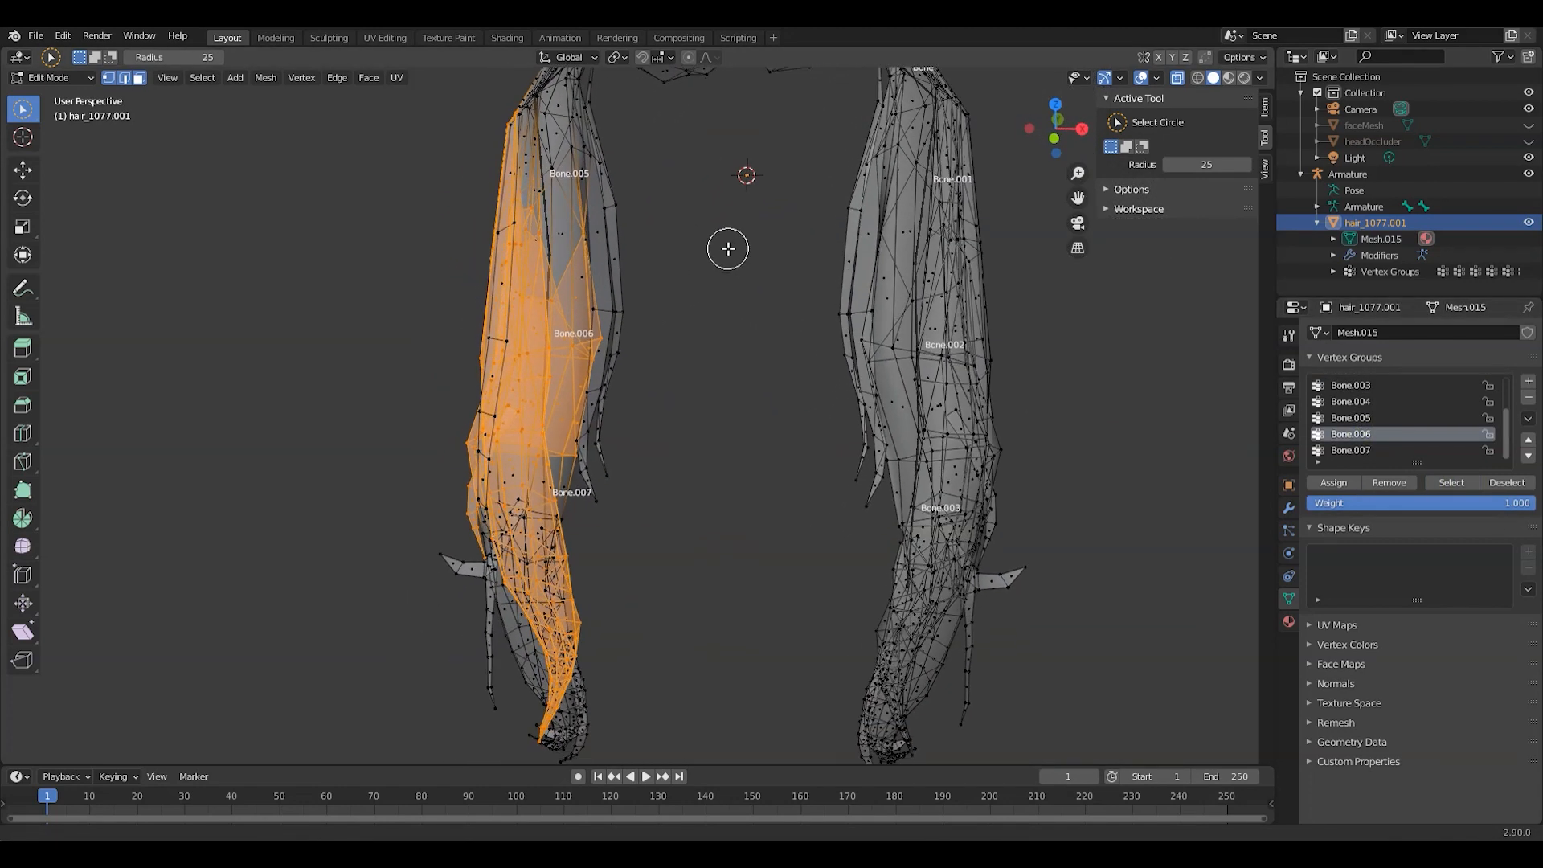
pyautogui.scroll(-2, 623, 317)
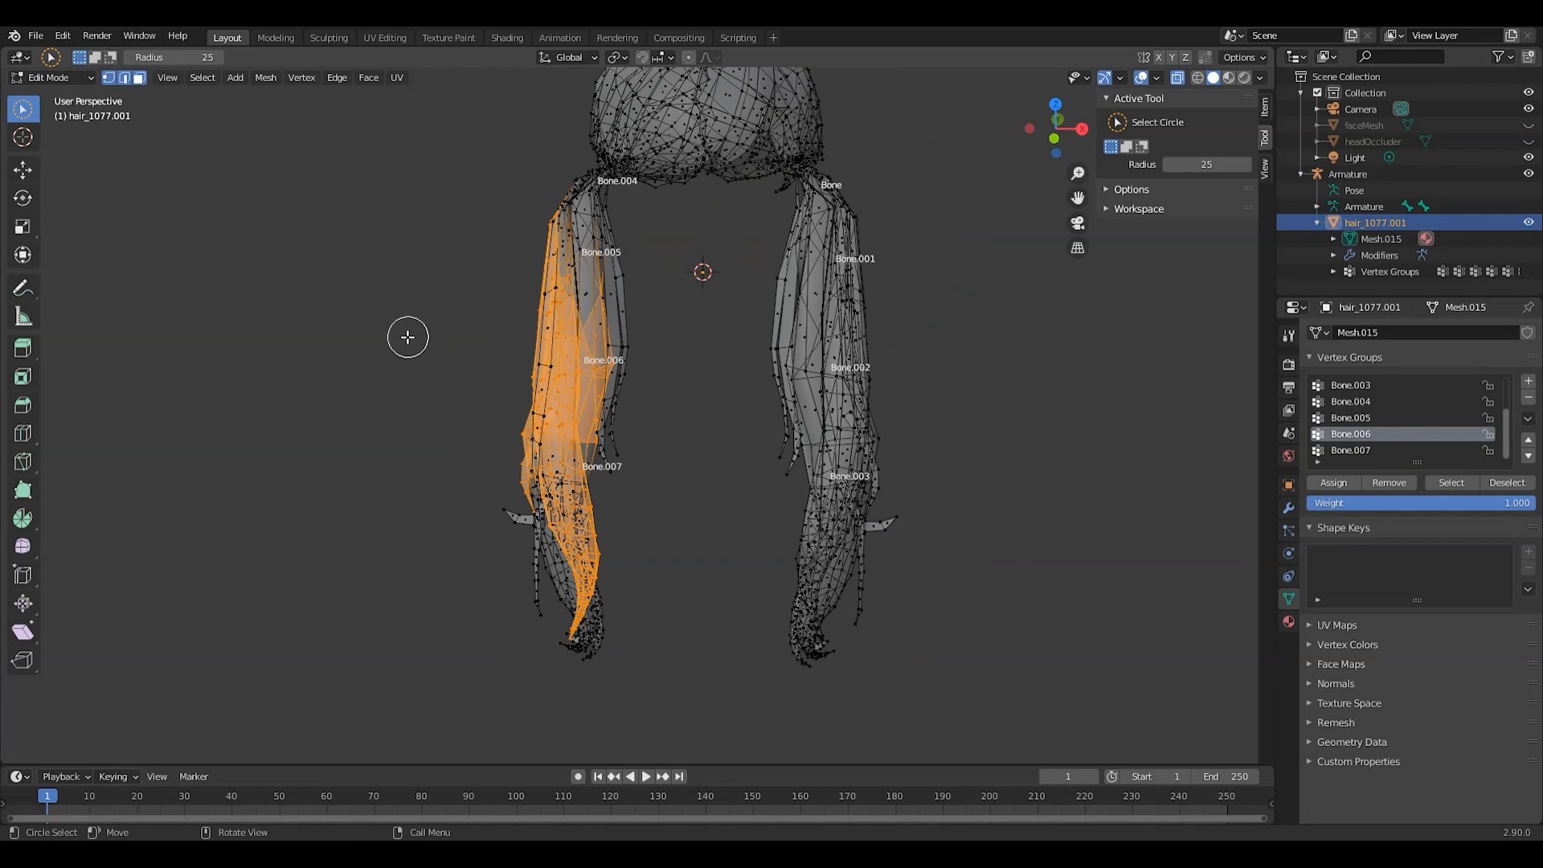
pyautogui.moveTo(408, 337); pyautogui.dragTo(402, 293, button='middle')
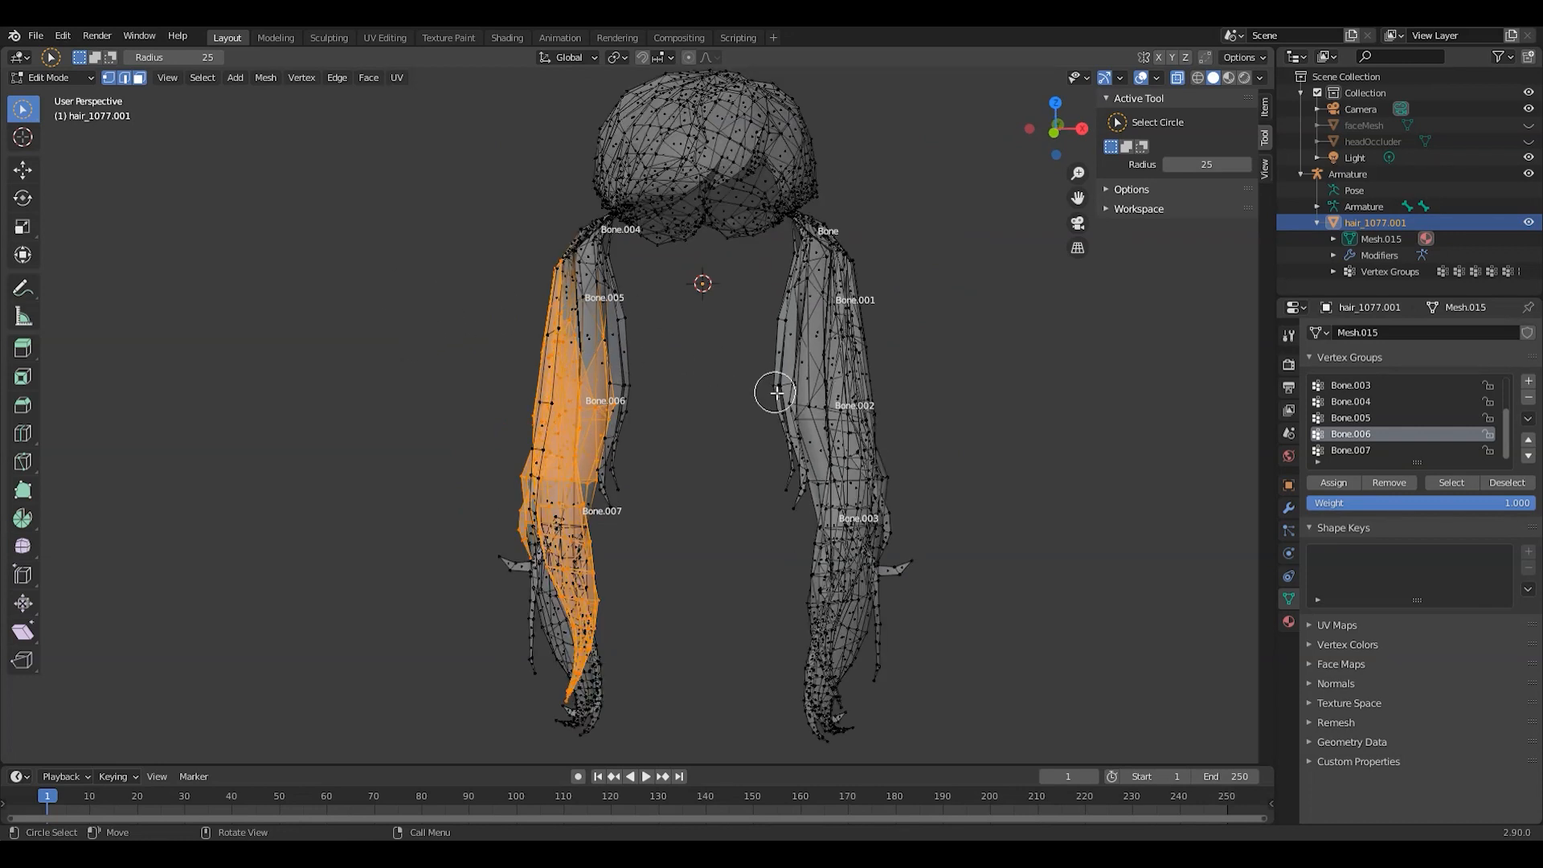
# Step: Switch the hair mesh to Weight Paint mode and examine the Bone.006 group's weights on the ponytail
pyautogui.click(78, 78)
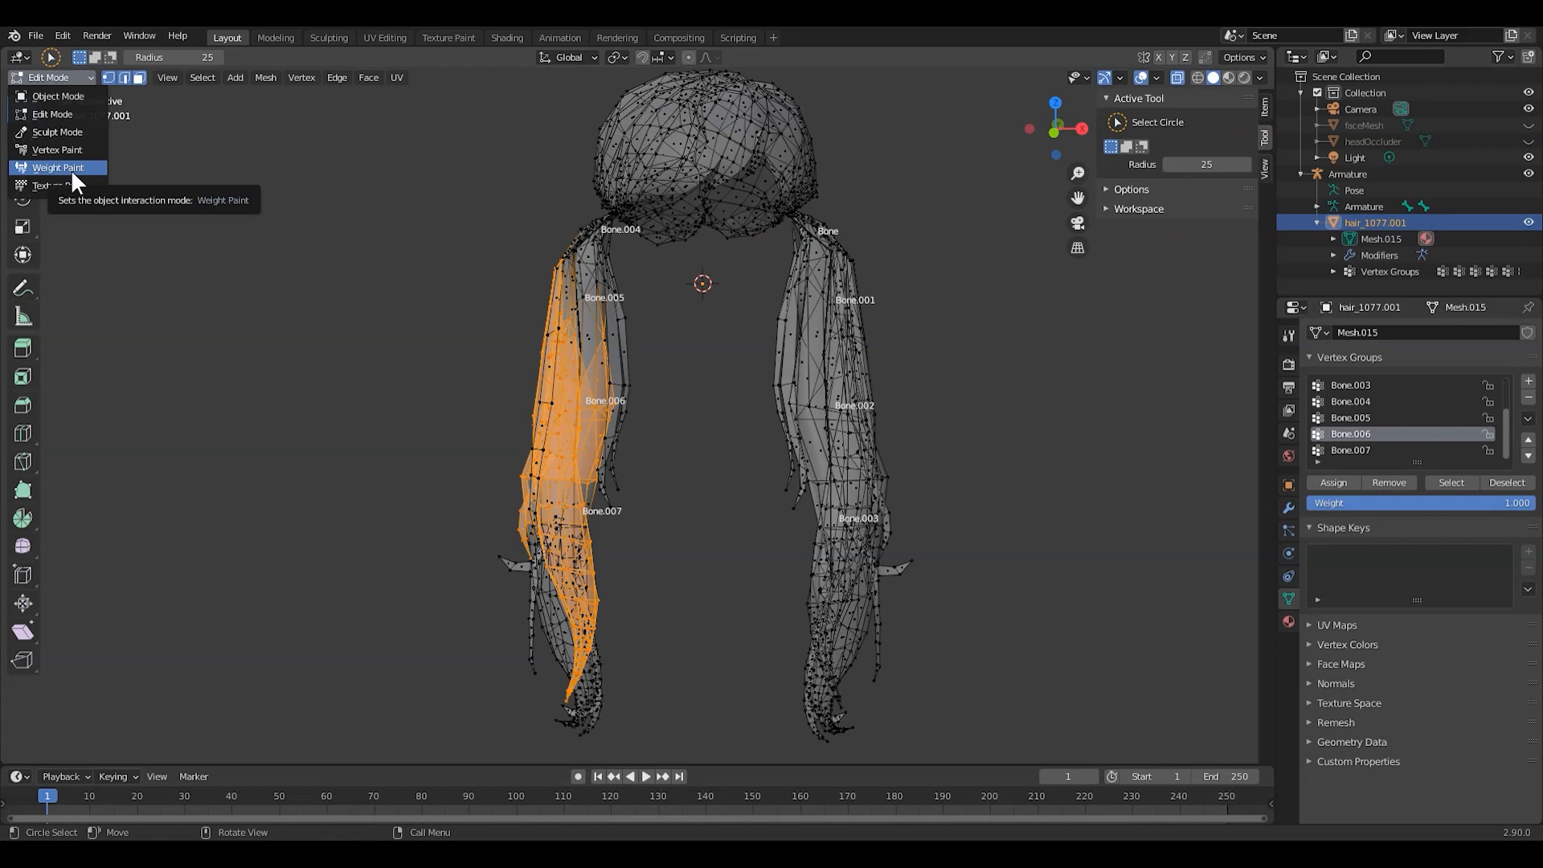
pyautogui.click(70, 169)
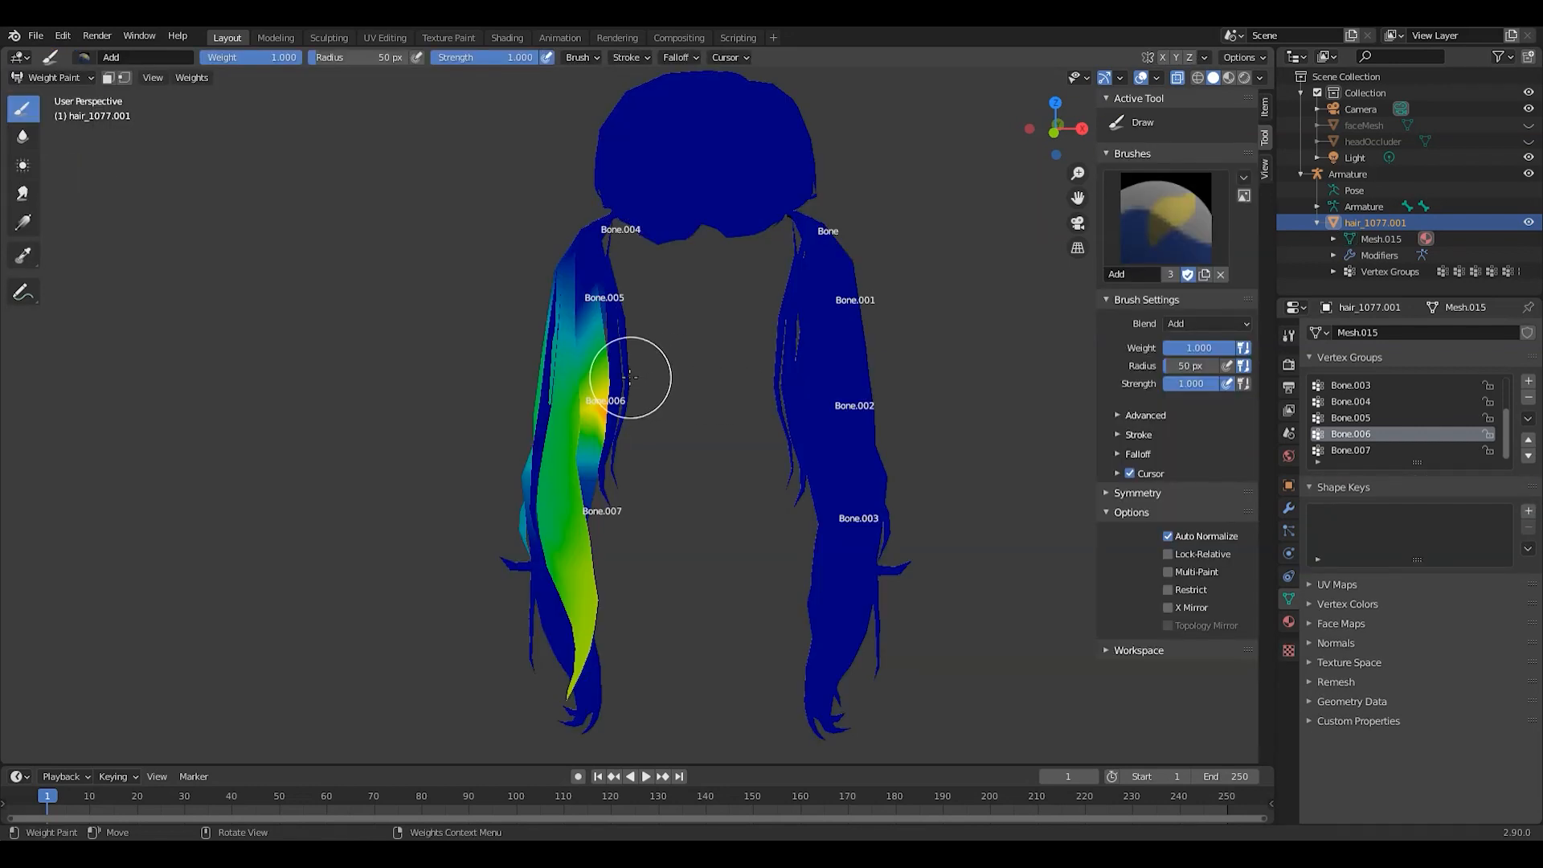
pyautogui.moveTo(618, 378); pyautogui.dragTo(341, 287, button='middle')
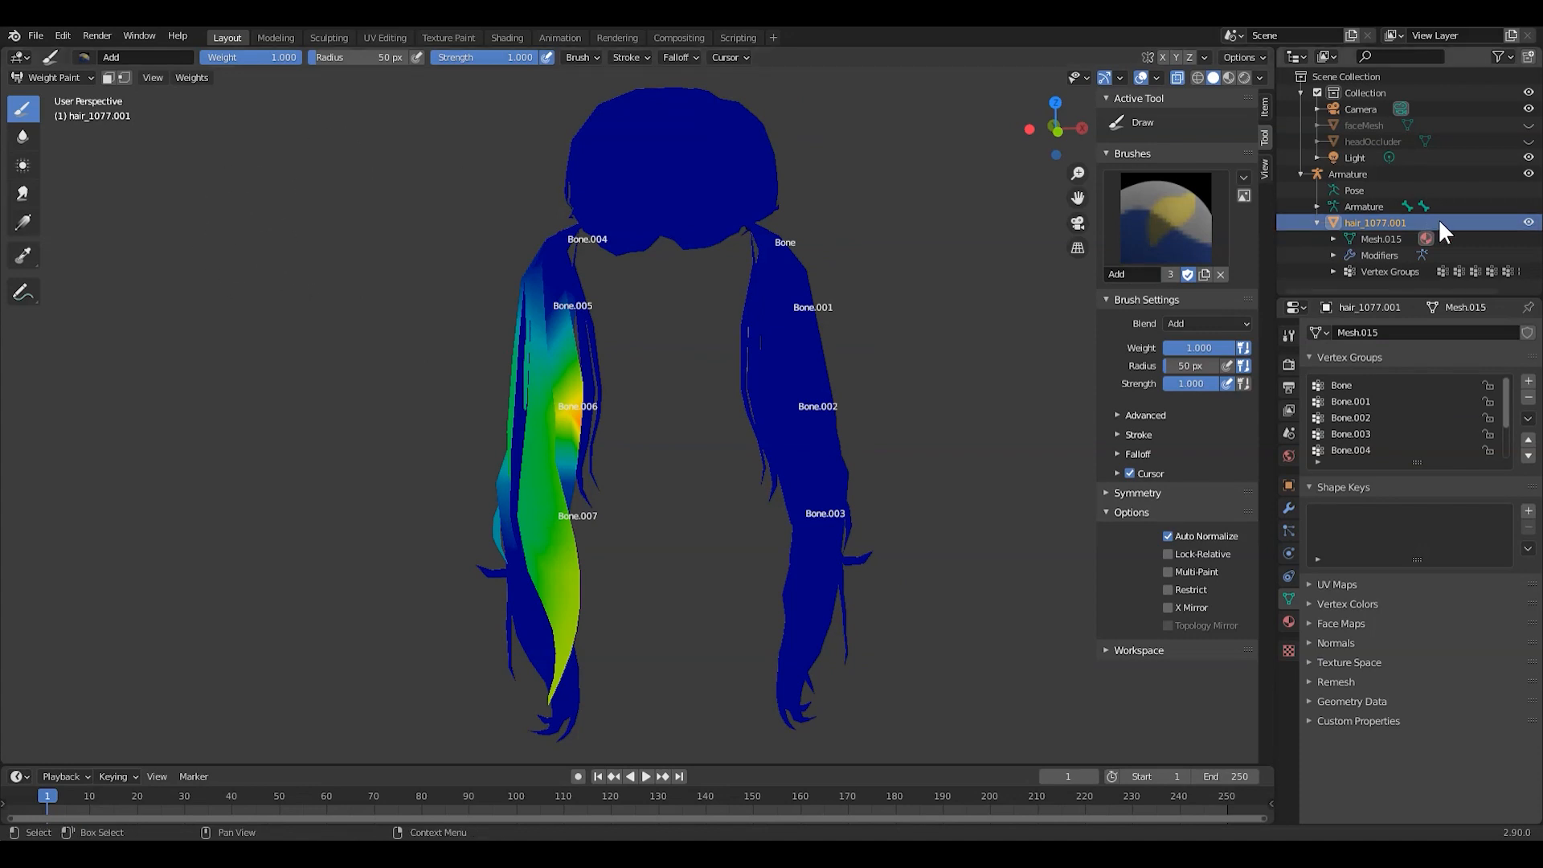
# Step: Test the influence of Bone.006 by moving it in Pose Mode, cancel the move, and select Bone.005
pyautogui.click(1345, 190)
pyautogui.click(557, 394)
pyautogui.press('g')
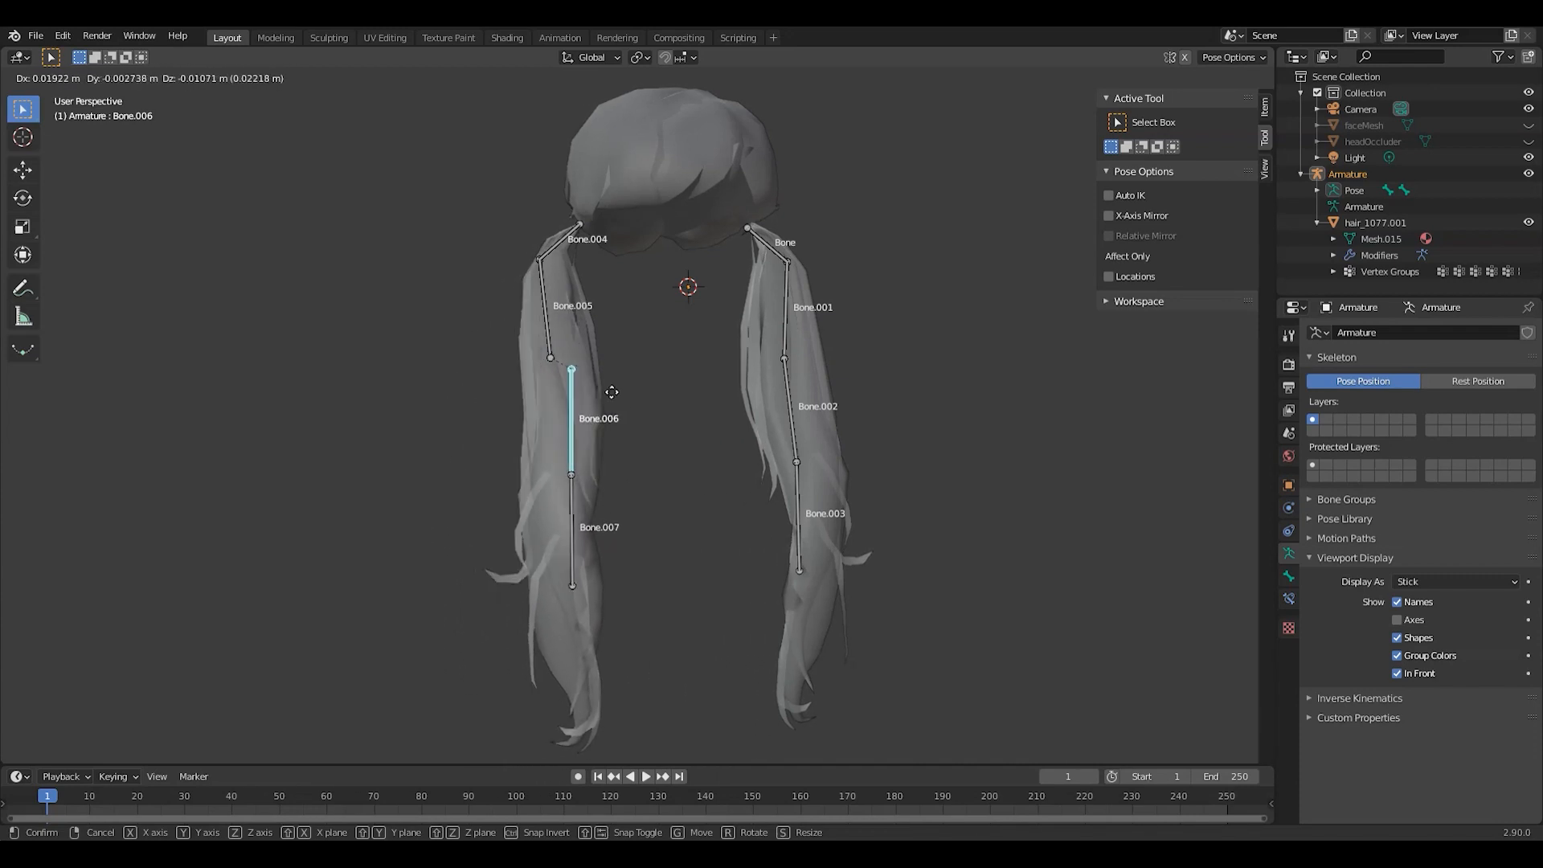
pyautogui.rightClick(556, 403)
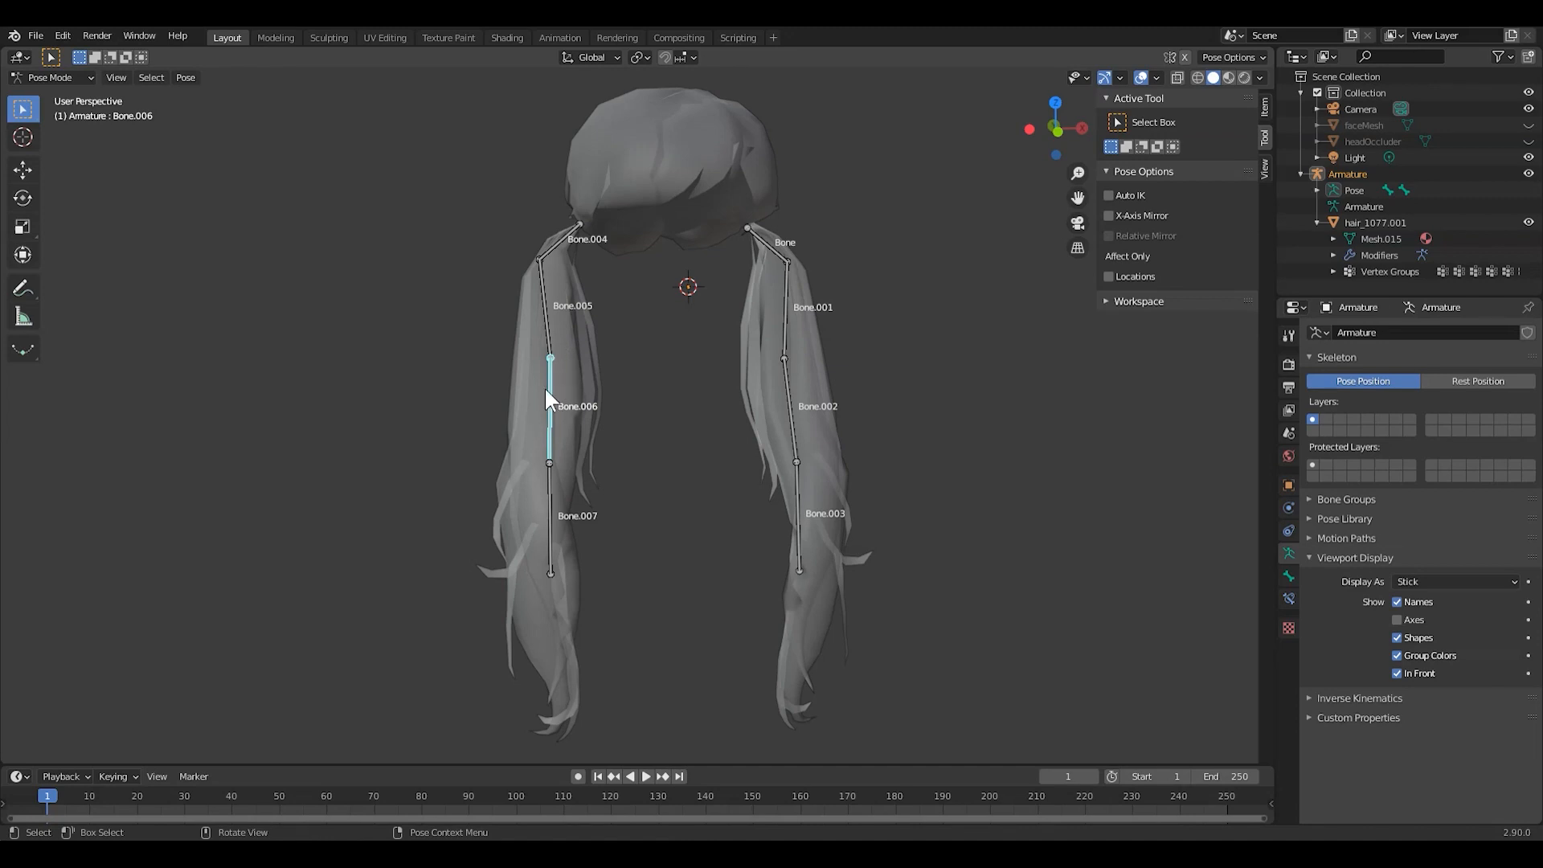
pyautogui.click(551, 338)
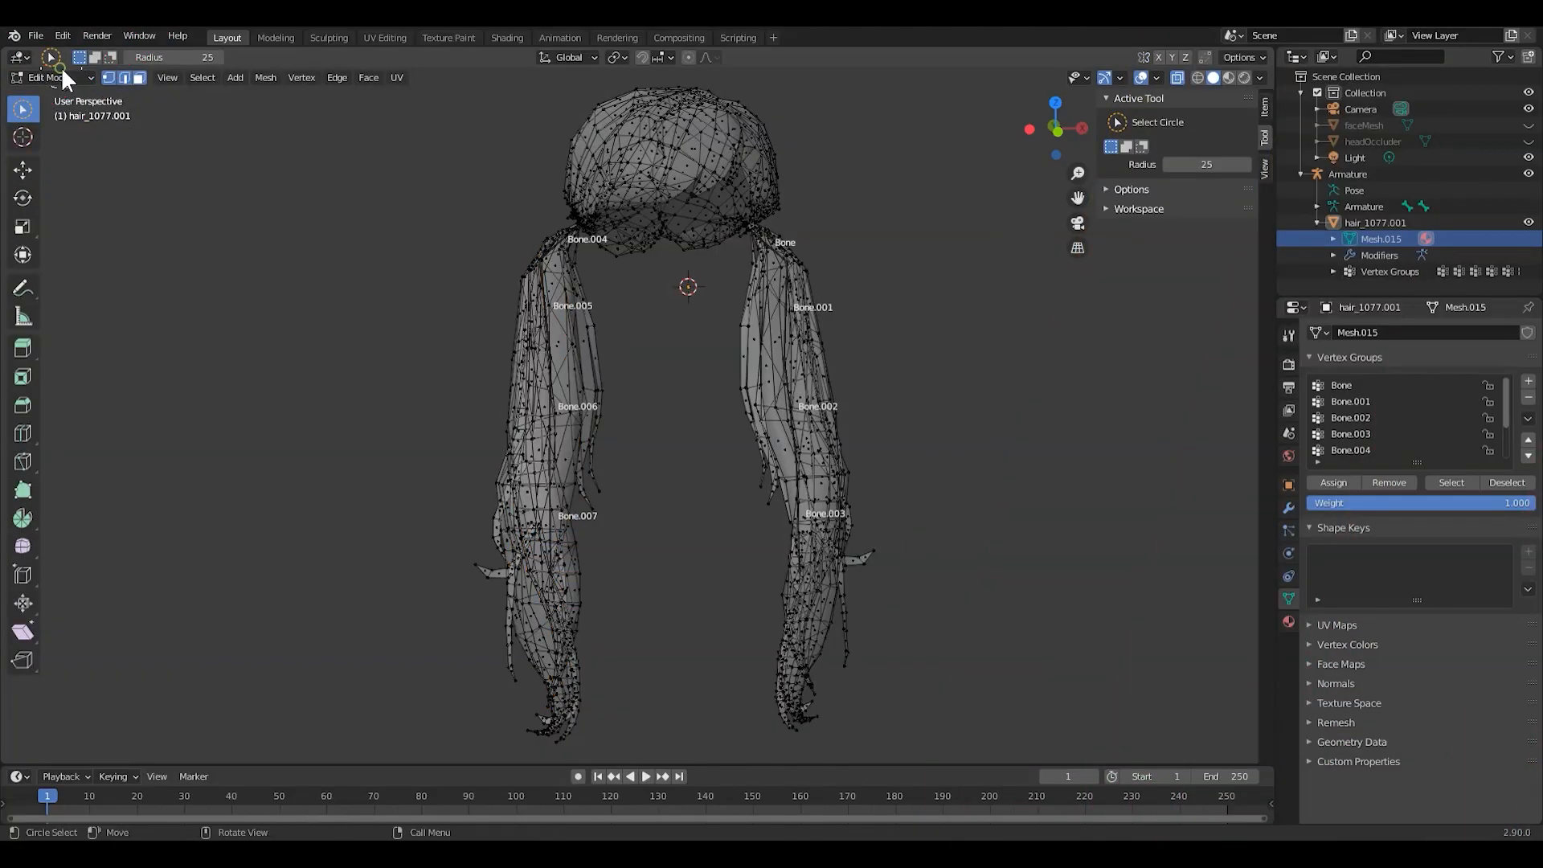
# Step: Return the hair mesh to Weight Paint mode and inspect the Bone vertex group's weights on the head cap and ponytail
pyautogui.click(65, 77)
pyautogui.click(73, 166)
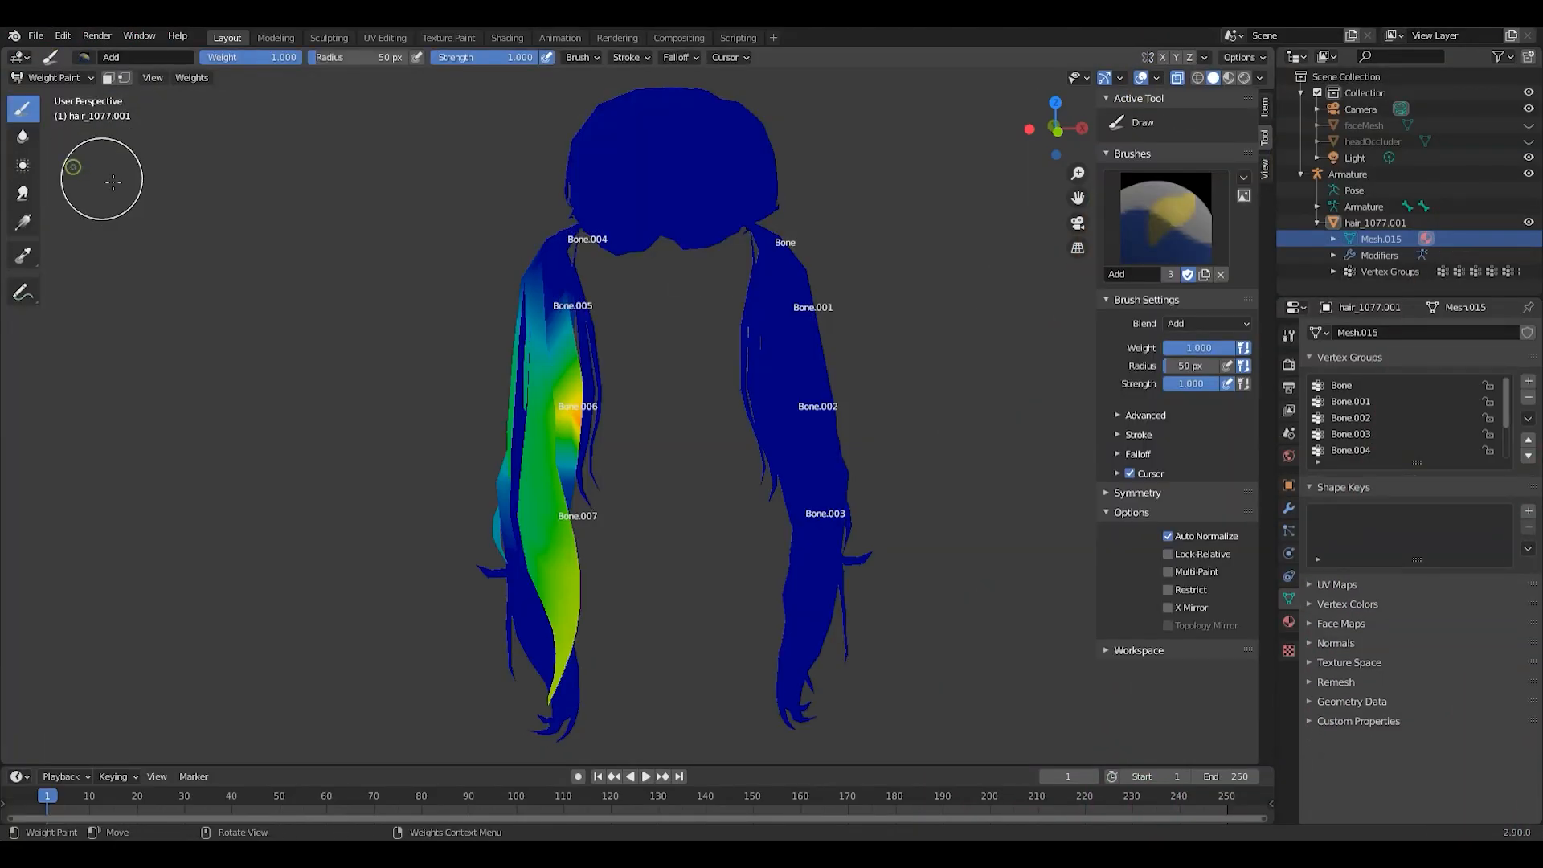
pyautogui.click(1351, 385)
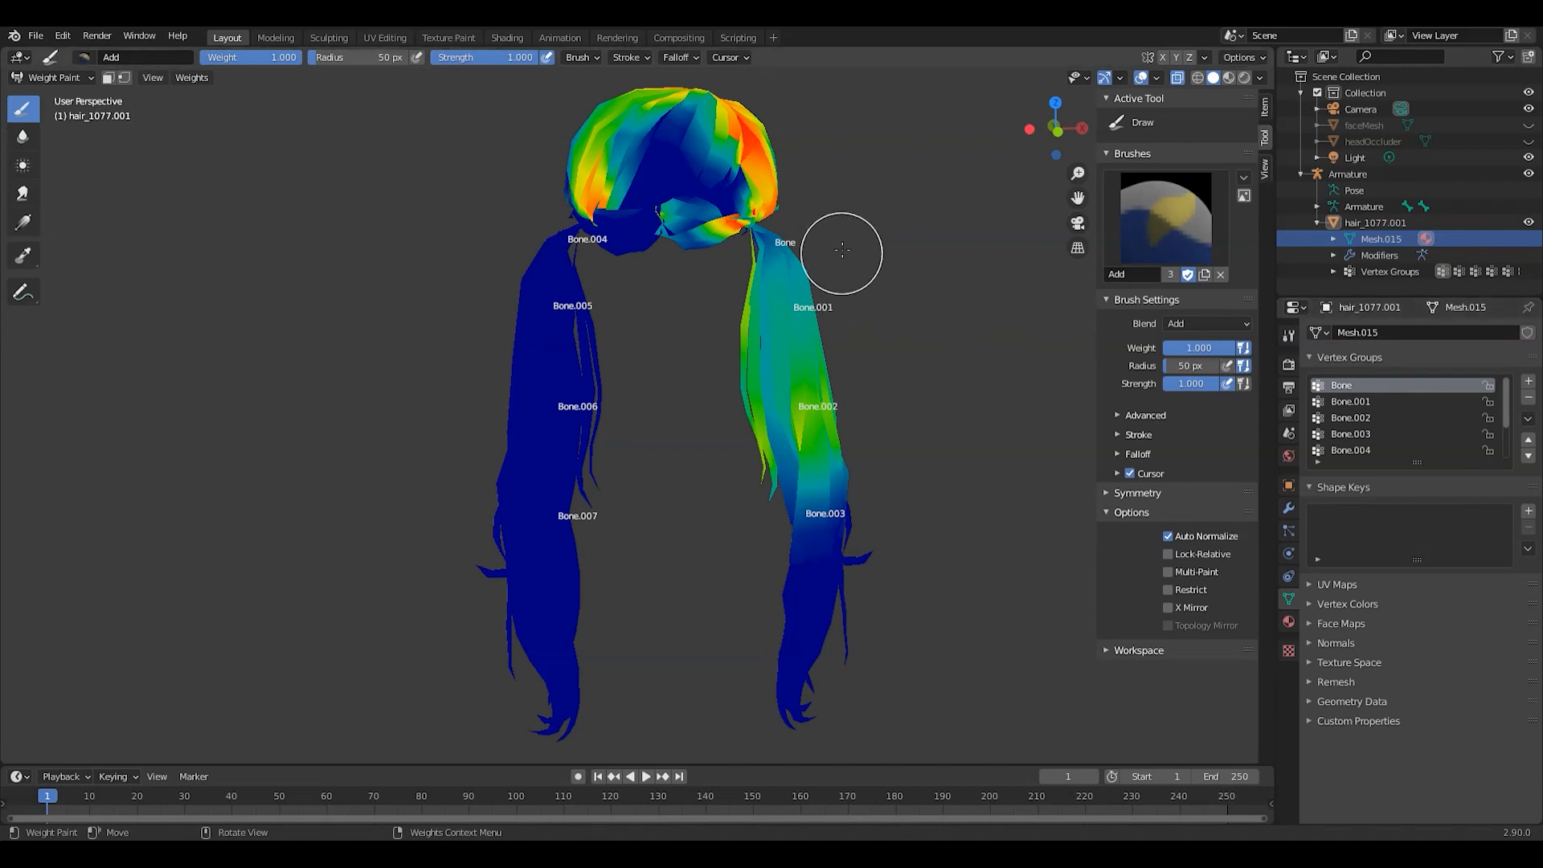
pyautogui.scroll(2, 893, 212)
pyautogui.moveTo(902, 169)
pyautogui.mouseDown(button='middle')
pyautogui.moveTo(760, 233)
pyautogui.moveTo(682, 303)
pyautogui.mouseUp(button='middle')
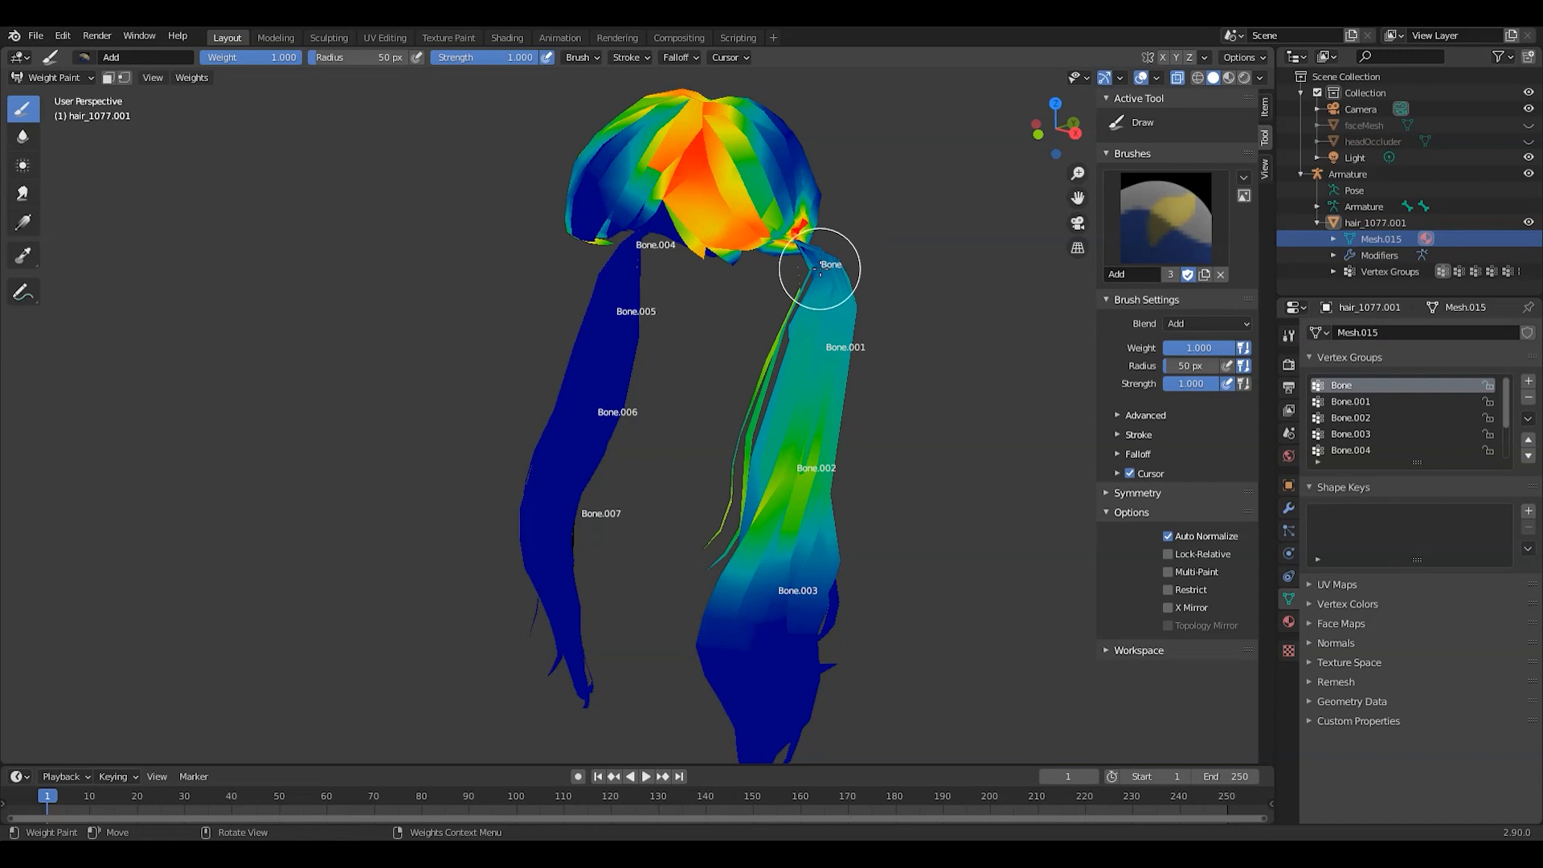
pyautogui.moveTo(693, 227); pyautogui.dragTo(745, 229, button='middle')
pyautogui.moveTo(792, 147)
pyautogui.mouseDown(button='middle')
pyautogui.moveTo(792, 207)
pyautogui.moveTo(702, 168)
pyautogui.moveTo(724, 289)
pyautogui.moveTo(672, 258)
pyautogui.moveTo(672, 291)
pyautogui.moveTo(722, 219)
pyautogui.mouseUp(button='middle')
pyautogui.keyDown('shift'); pyautogui.moveTo(728, 367); pyautogui.dragTo(715, 230, button='middle'); pyautogui.keyUp('shift')
# Step: Test how the Bone group deforms the head hair by rotating Bone freely in Pose Mode, and cancel the rotation
pyautogui.click(1352, 175)
pyautogui.click(1353, 190)
pyautogui.click(711, 313)
pyautogui.press('r')
pyautogui.press('r')
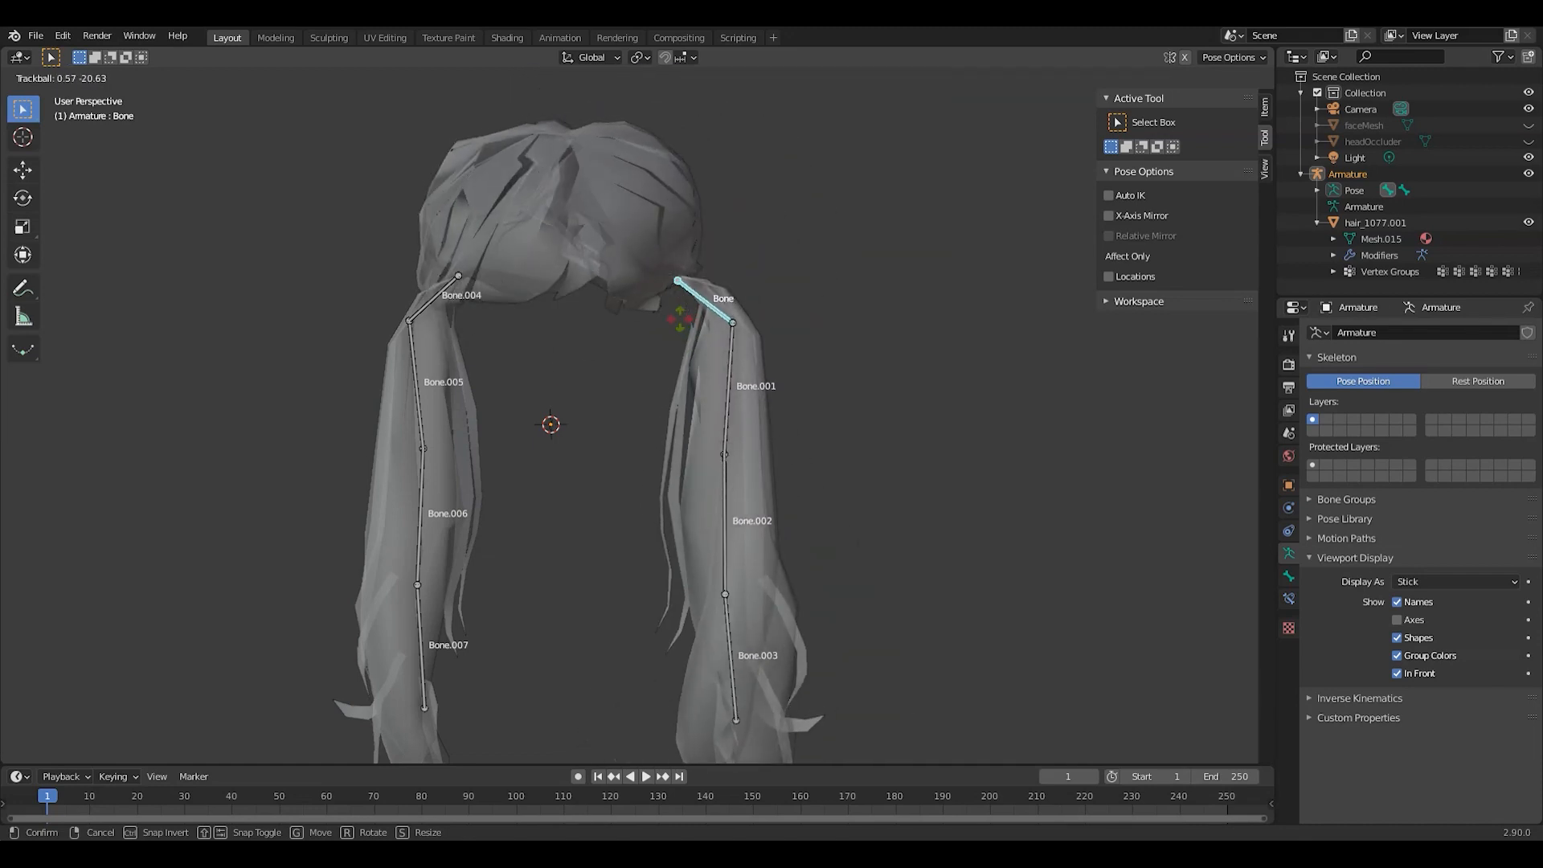
pyautogui.press('Escape')
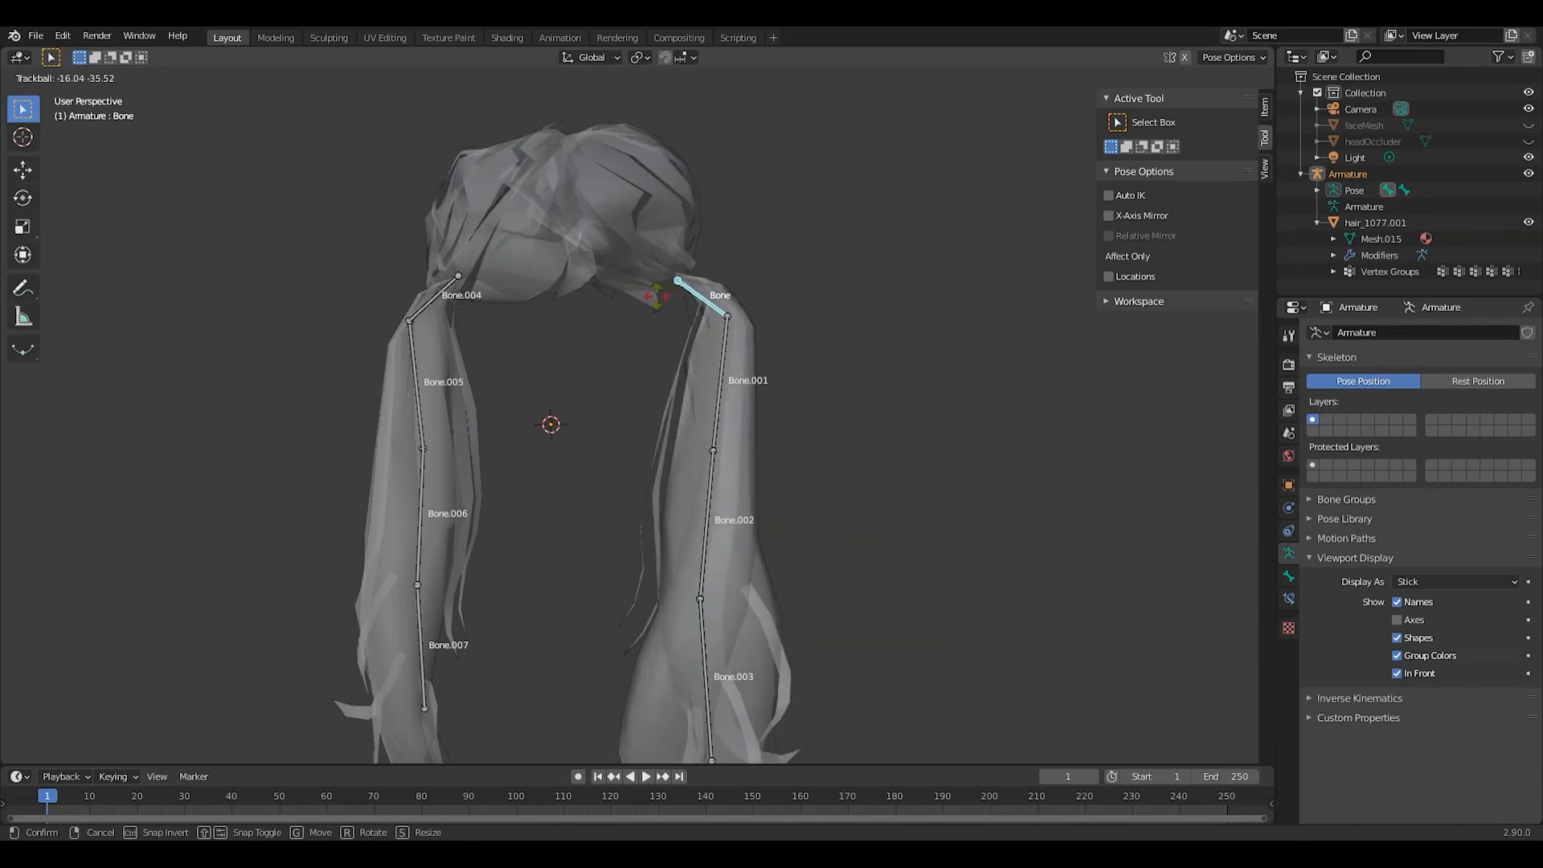
# Step: Put the hair mesh back in Weight Paint mode with the Bone group active and choose the Subtract brush
pyautogui.click(61, 77)
pyautogui.click(64, 114)
pyautogui.click(50, 78)
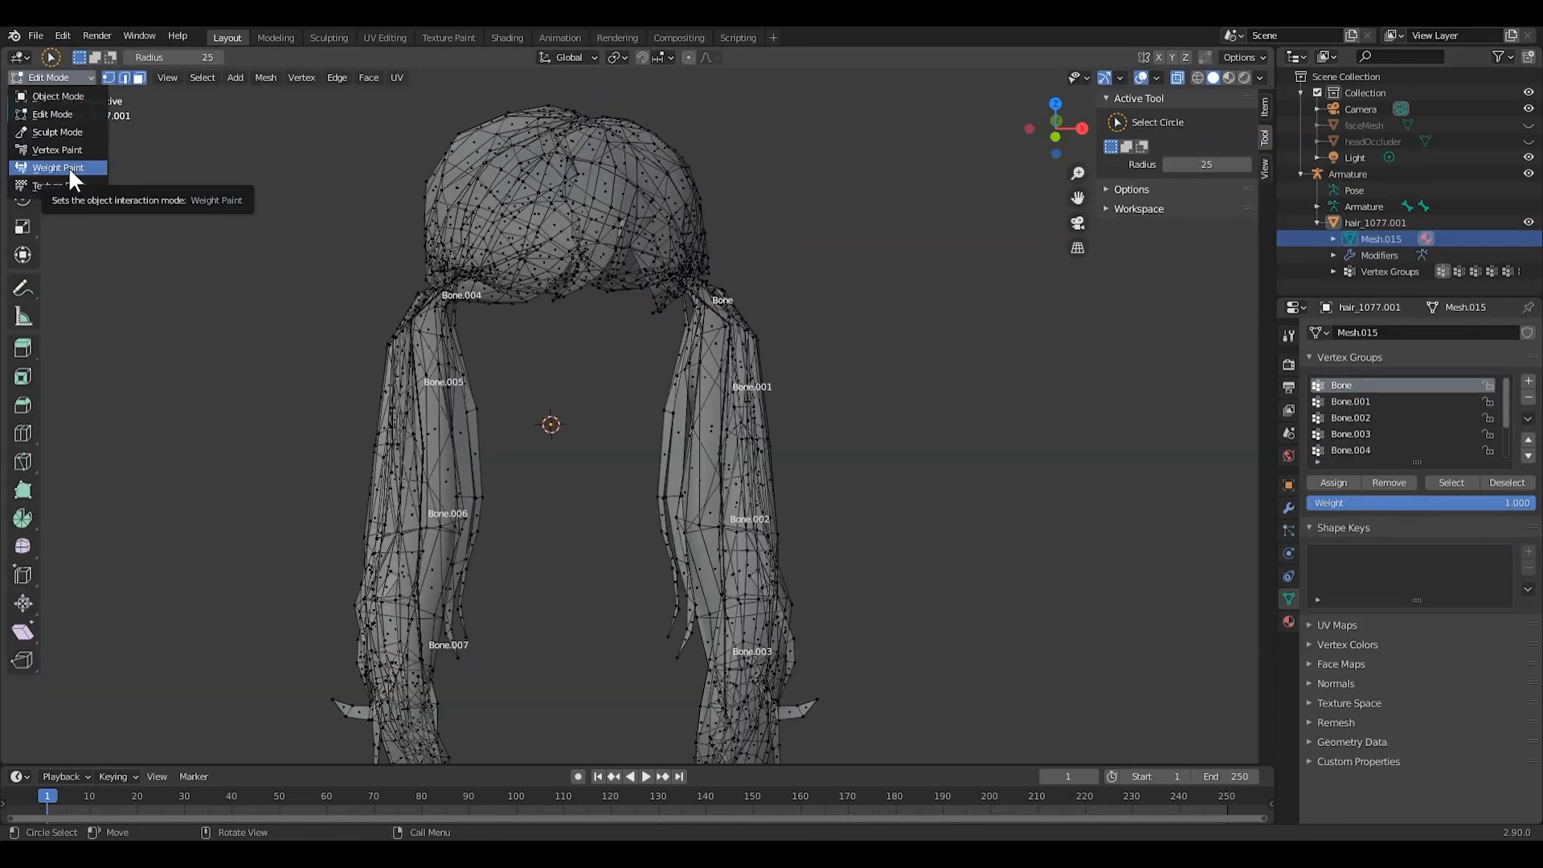
pyautogui.click(69, 167)
pyautogui.moveTo(828, 238); pyautogui.dragTo(727, 247, button='middle')
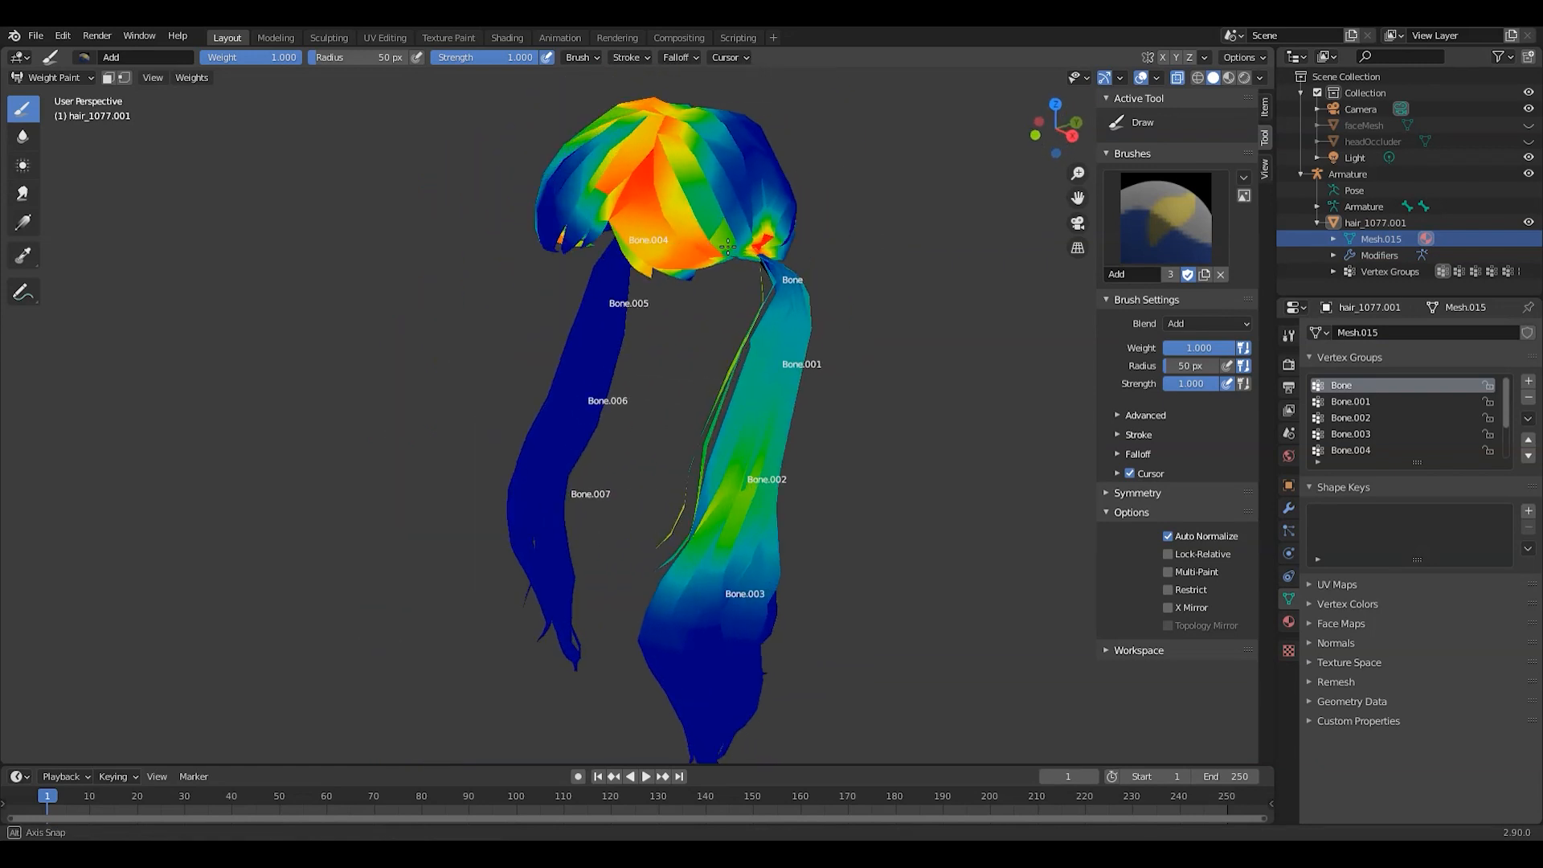
pyautogui.click(1155, 209)
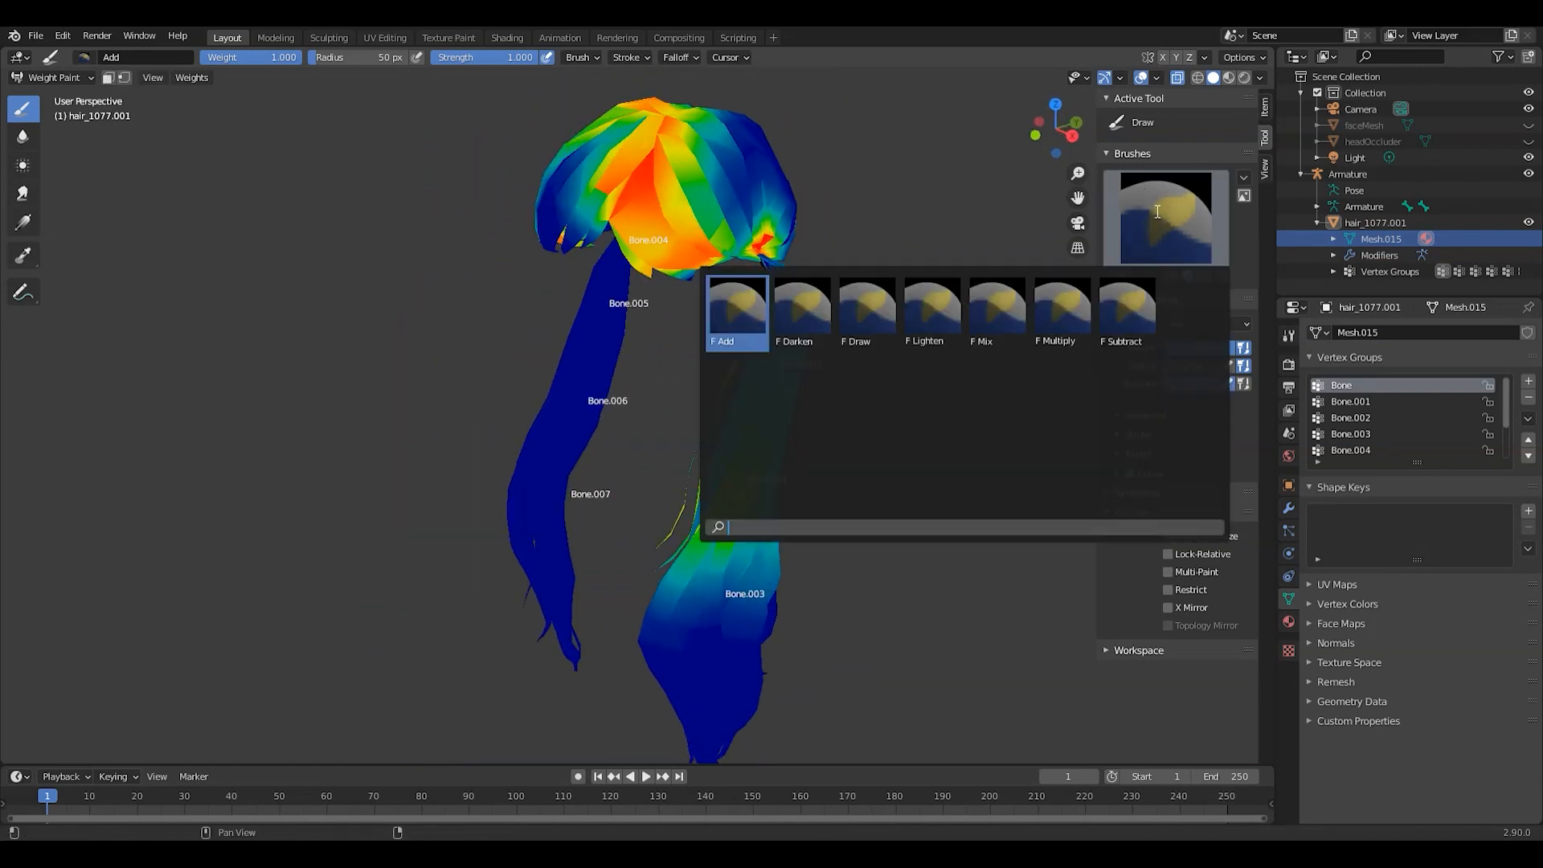
pyautogui.click(1123, 326)
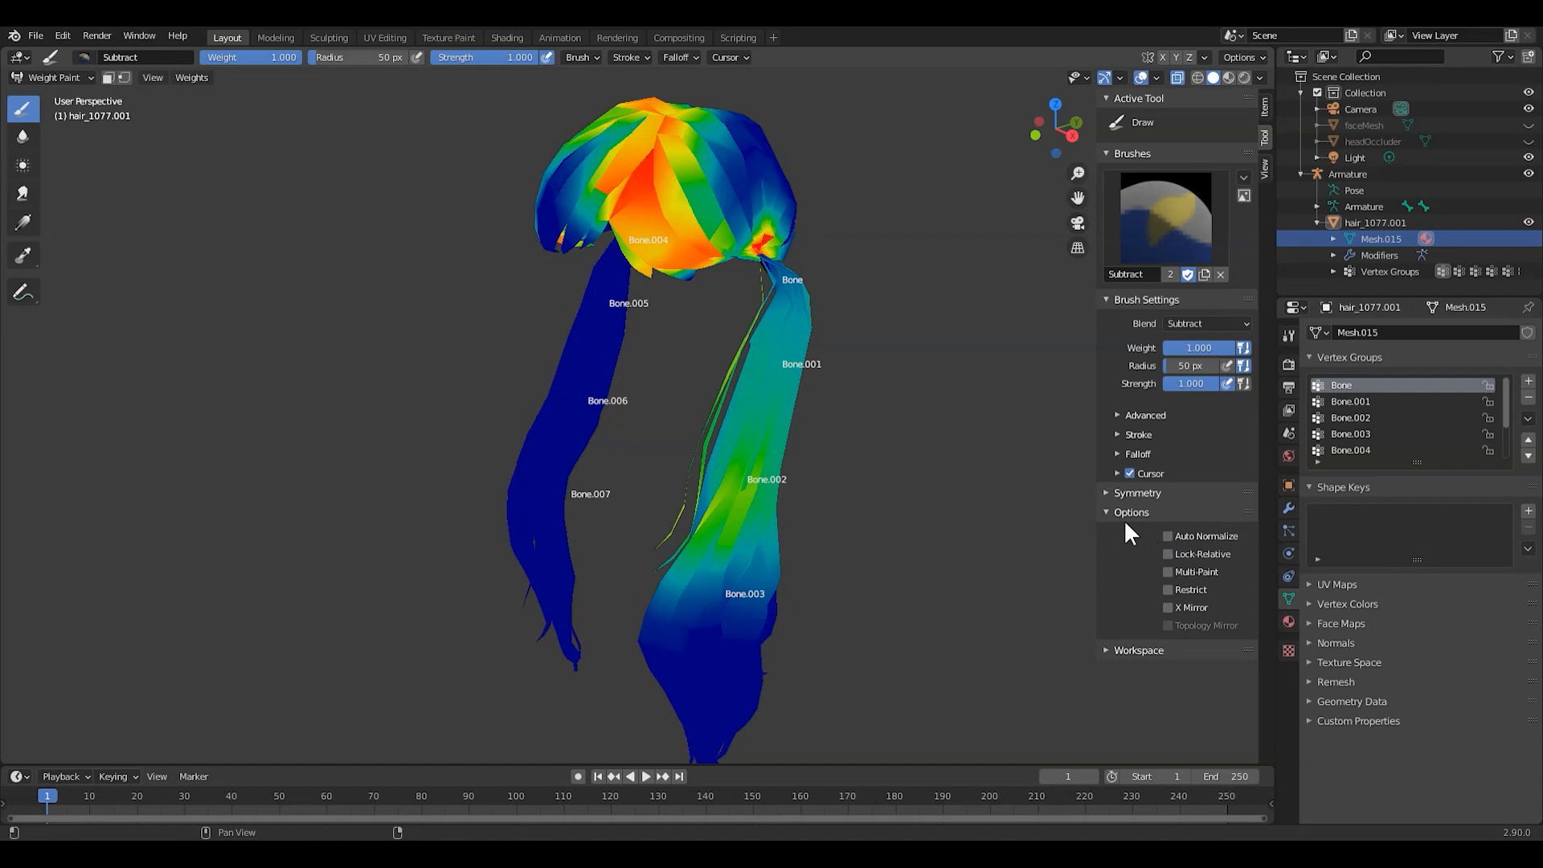
# Step: Erase the Bone group's weights from the head cap with the Subtract brush at weight 1.000, working from several sides
pyautogui.moveTo(804, 228)
pyautogui.mouseDown()
pyautogui.moveTo(699, 270)
pyautogui.moveTo(720, 230)
pyautogui.moveTo(606, 230)
pyautogui.moveTo(562, 193)
pyautogui.moveTo(643, 176)
pyautogui.moveTo(627, 130)
pyautogui.moveTo(603, 131)
pyautogui.moveTo(586, 103)
pyautogui.moveTo(677, 135)
pyautogui.moveTo(719, 181)
pyautogui.moveTo(575, 241)
pyautogui.moveTo(840, 214)
pyautogui.moveTo(598, 198)
pyautogui.mouseUp()
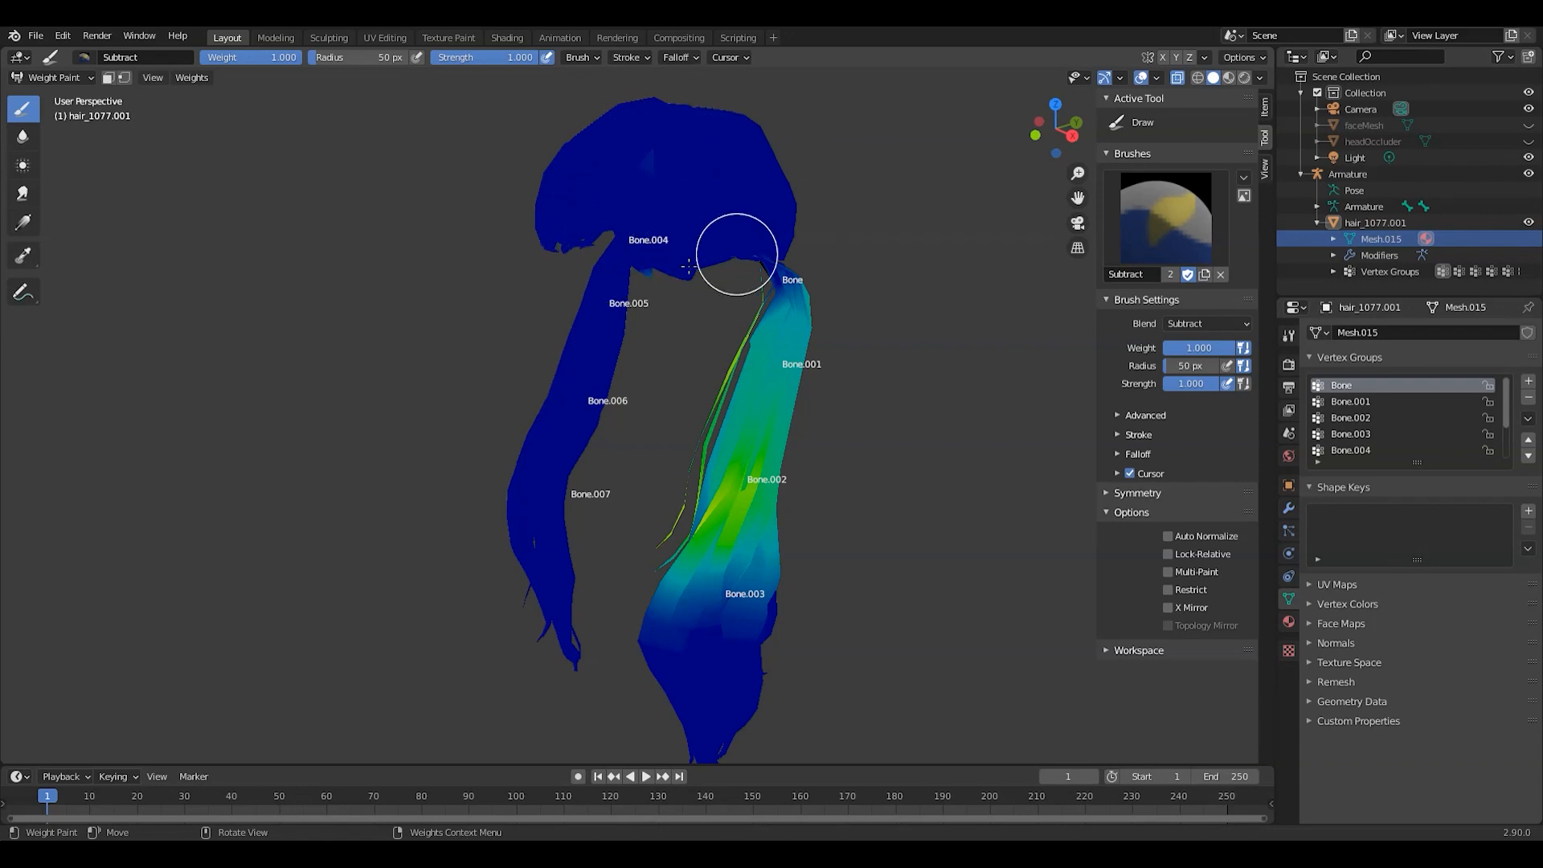
pyautogui.moveTo(635, 249); pyautogui.dragTo(412, 236, button='middle')
pyautogui.moveTo(413, 236); pyautogui.dragTo(606, 234)
pyautogui.click(1173, 76)
pyautogui.click(1174, 75)
pyautogui.moveTo(459, 164)
pyautogui.mouseDown()
pyautogui.moveTo(365, 199)
pyautogui.moveTo(506, 172)
pyautogui.mouseUp()
pyautogui.moveTo(507, 172)
pyautogui.mouseDown(button='middle')
pyautogui.moveTo(626, 177)
pyautogui.moveTo(505, 199)
pyautogui.mouseUp(button='middle')
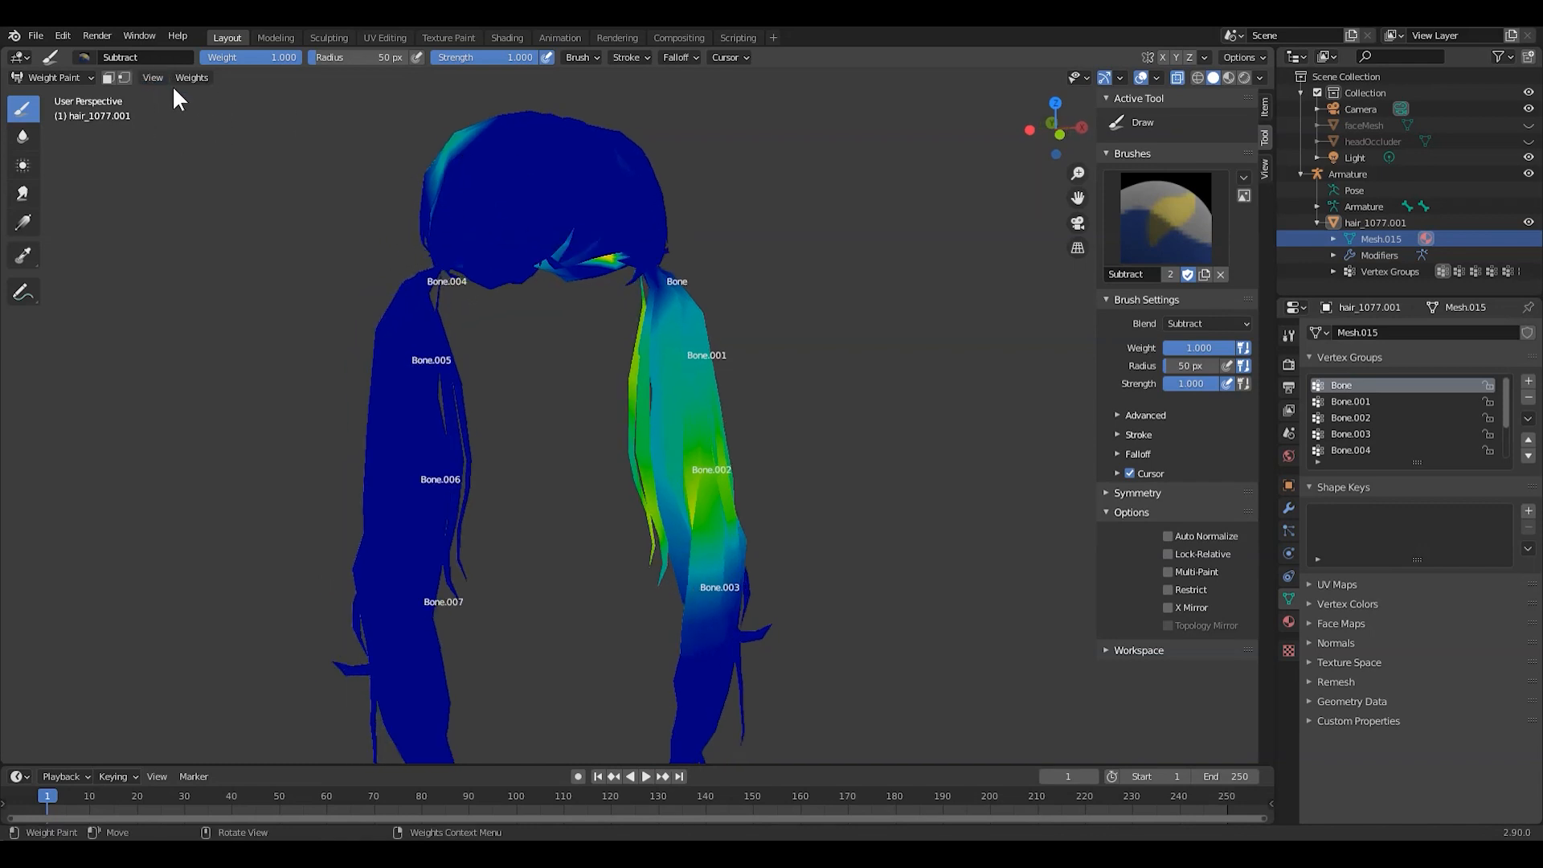
# Step: Clean the active Bone vertex group with a limit of 0.990 to clear its weights from the hair
pyautogui.click(197, 81)
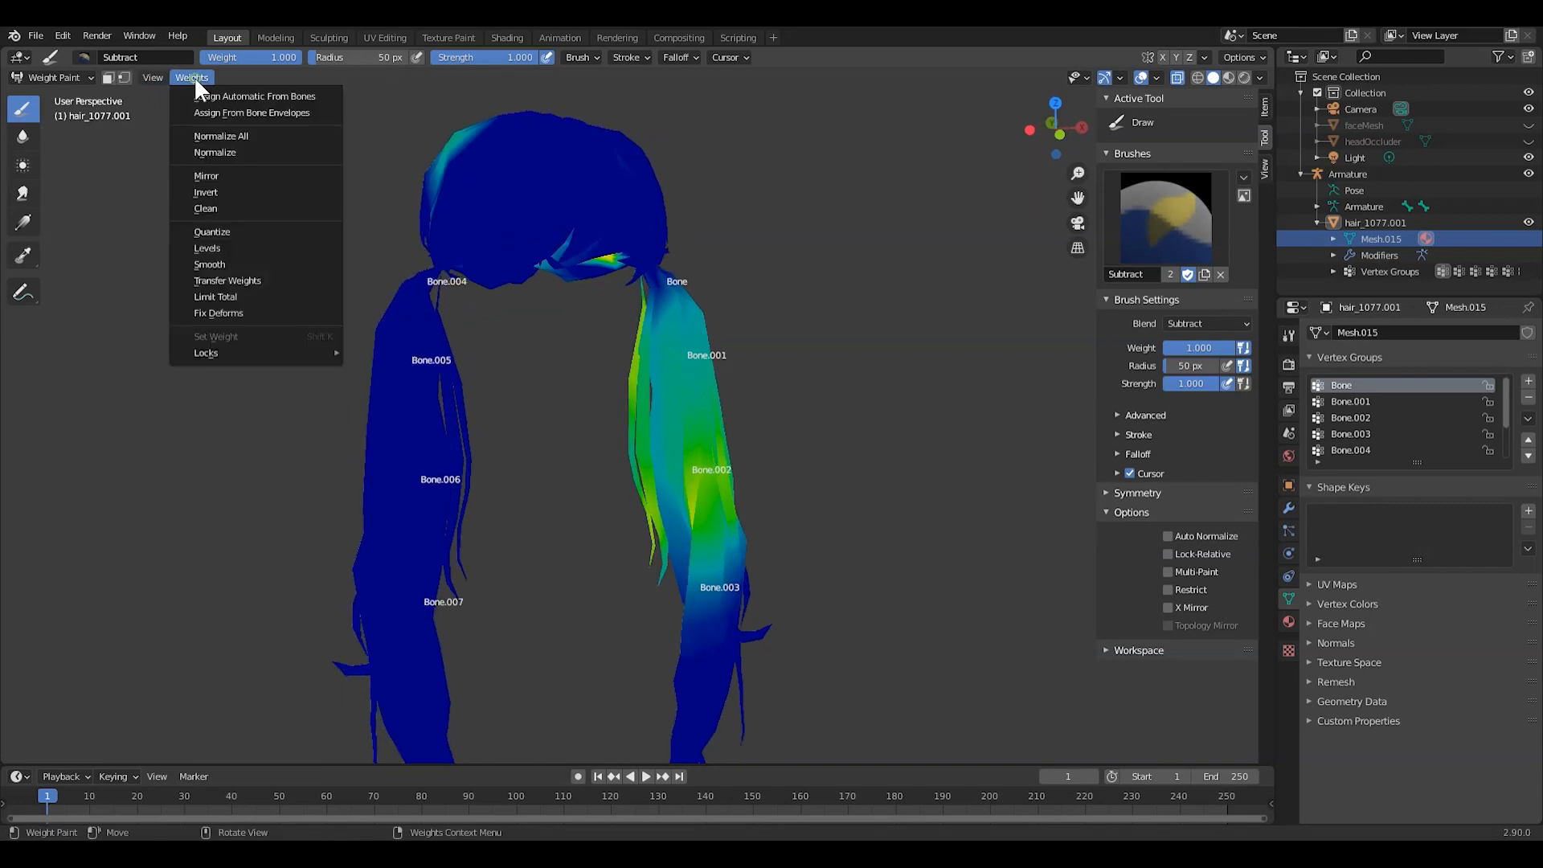
pyautogui.click(205, 209)
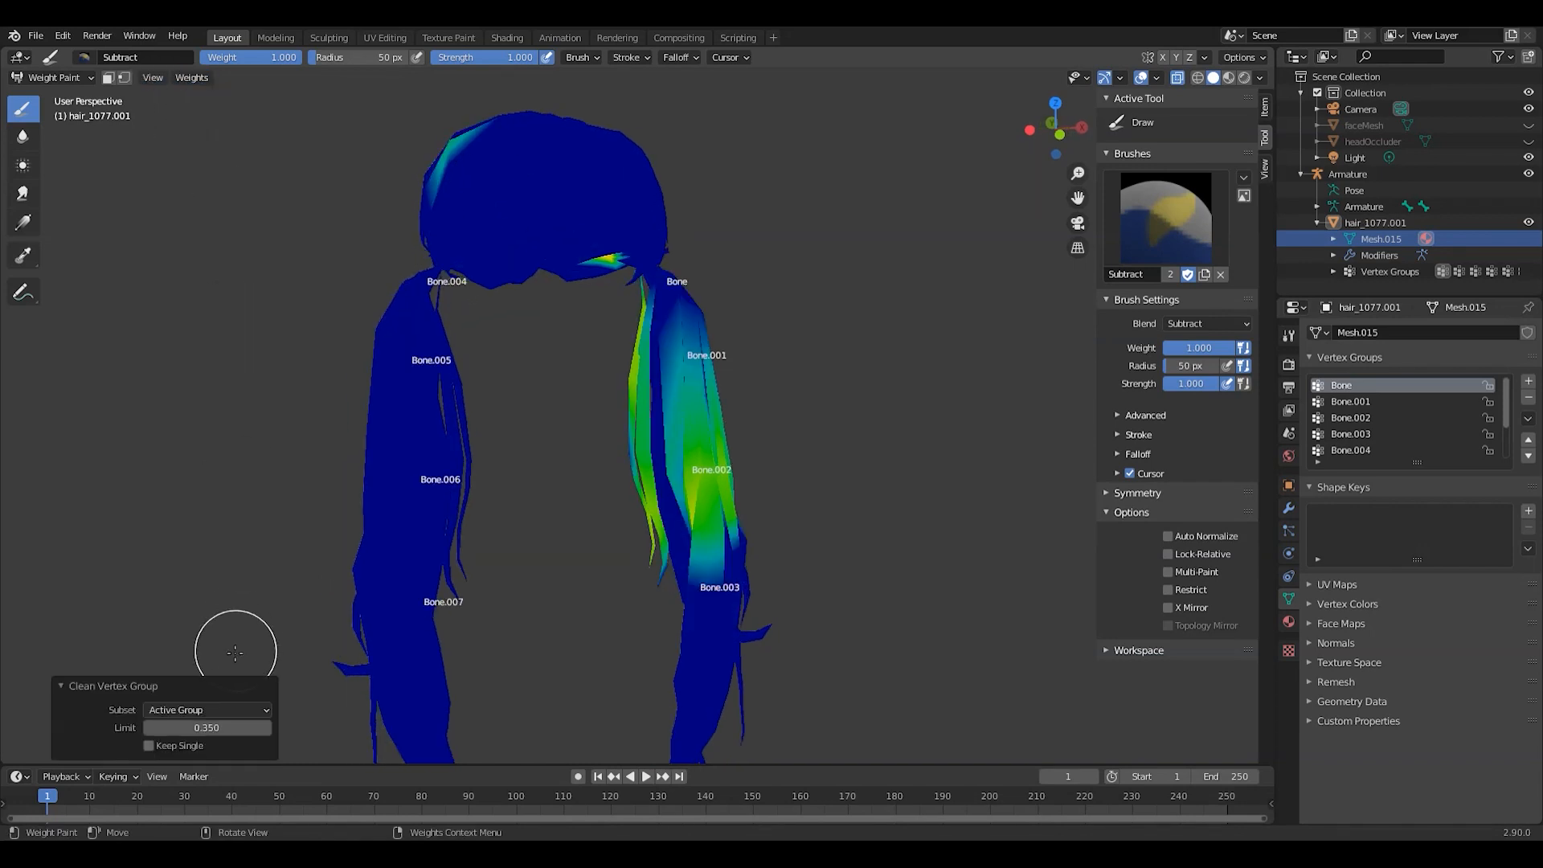
pyautogui.moveTo(193, 728); pyautogui.dragTo(241, 728)
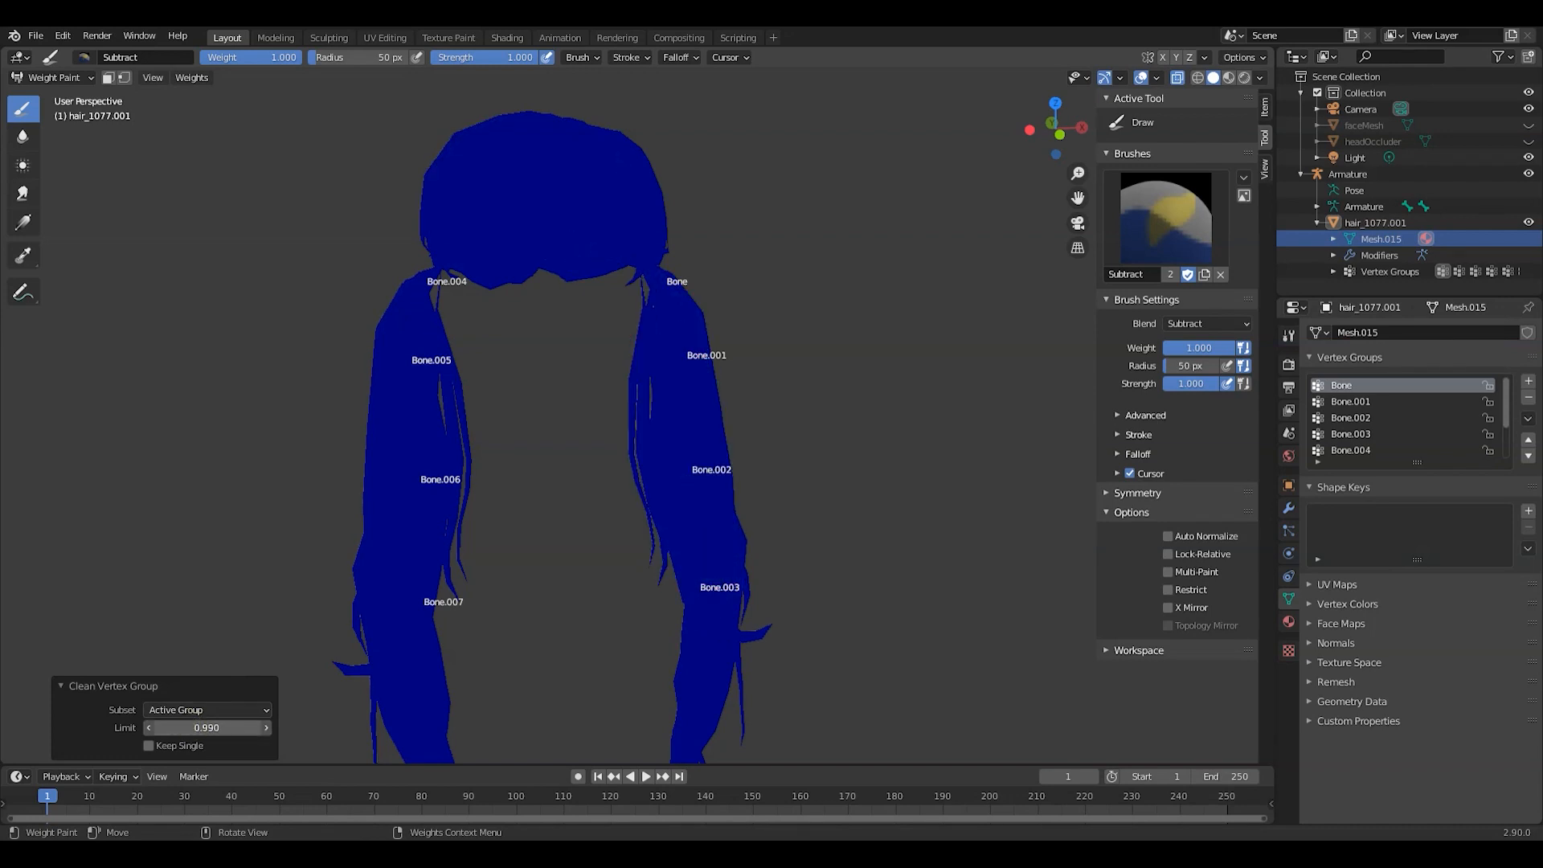
pyautogui.moveTo(206, 727)
pyautogui.mouseDown()
pyautogui.moveTo(161, 727)
pyautogui.moveTo(185, 727)
pyautogui.mouseUp()
pyautogui.moveTo(282, 245)
pyautogui.mouseDown(button='middle')
pyautogui.moveTo(361, 241)
pyautogui.moveTo(321, 245)
pyautogui.moveTo(569, 282)
pyautogui.moveTo(465, 291)
pyautogui.moveTo(514, 294)
pyautogui.mouseUp(button='middle')
pyautogui.scroll(-3, 569, 281)
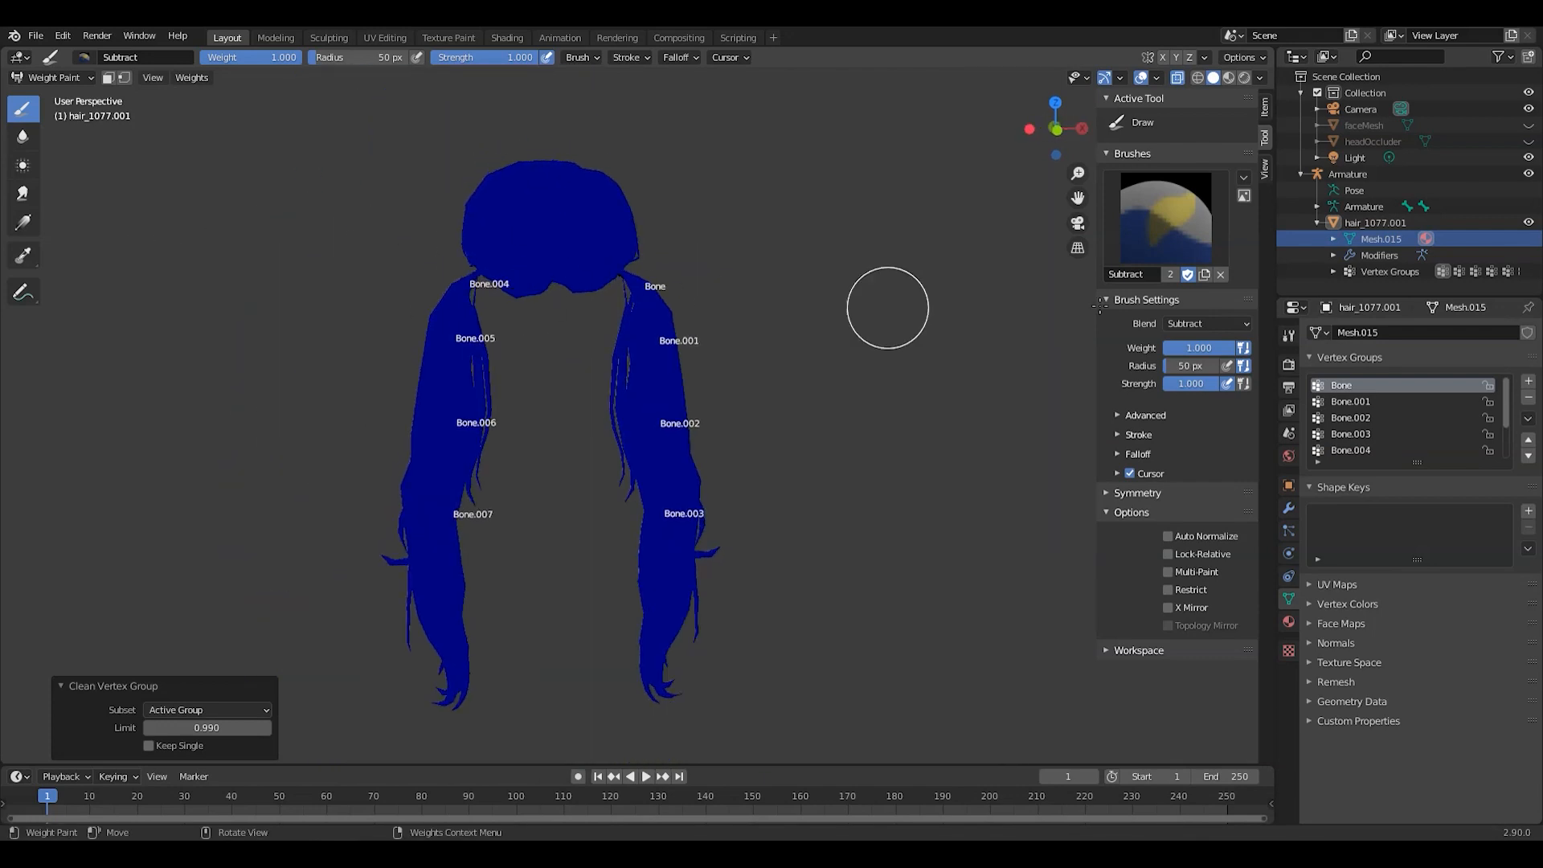
# Step: Choose the Add brush and paint full weight on the top of the ponytail around Bone
pyautogui.click(1151, 247)
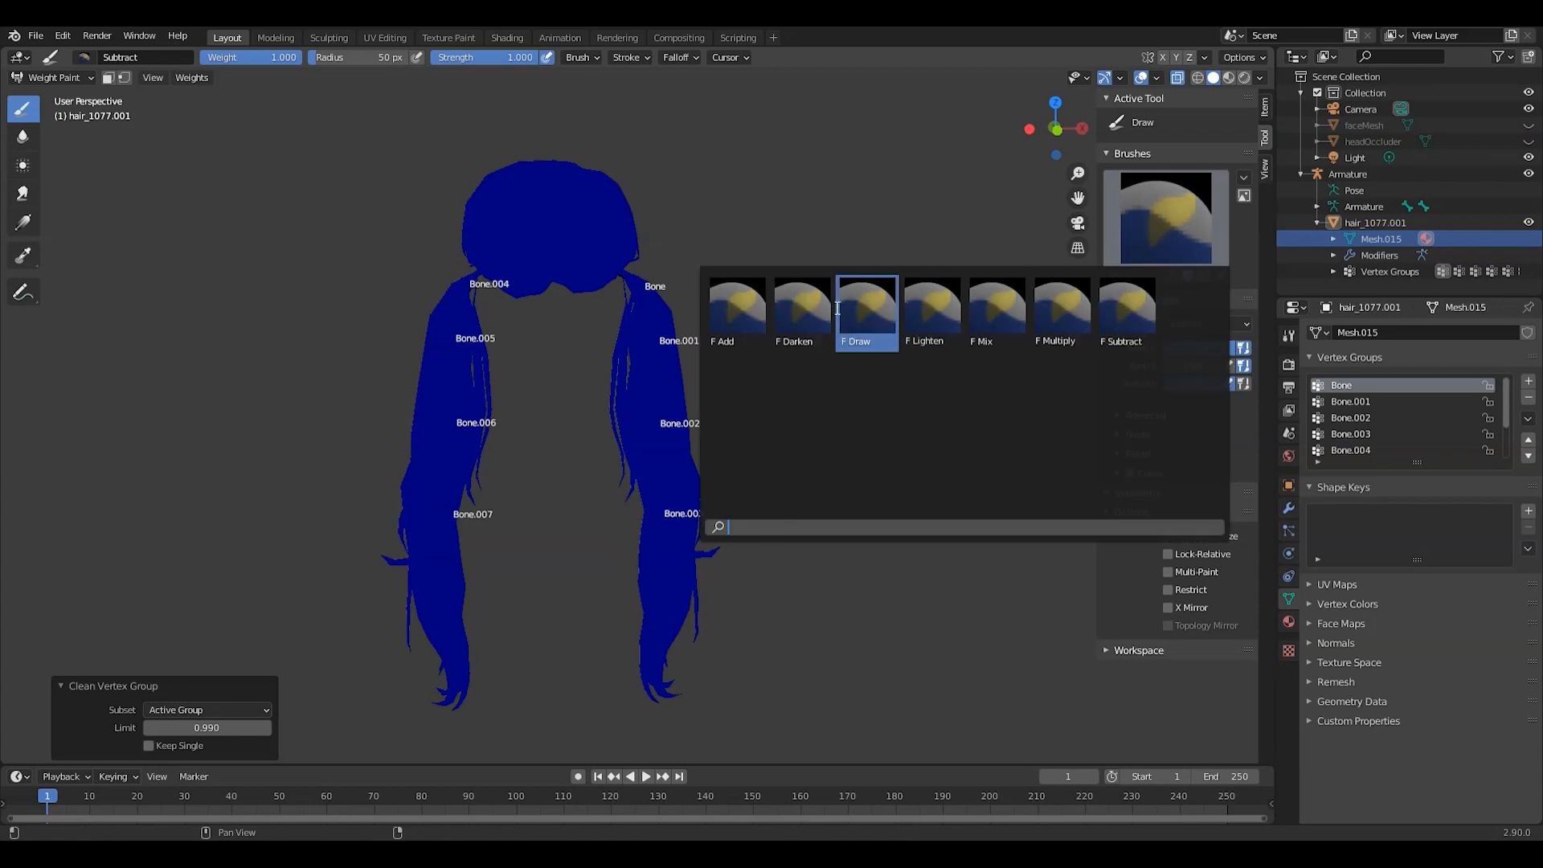
pyautogui.click(753, 311)
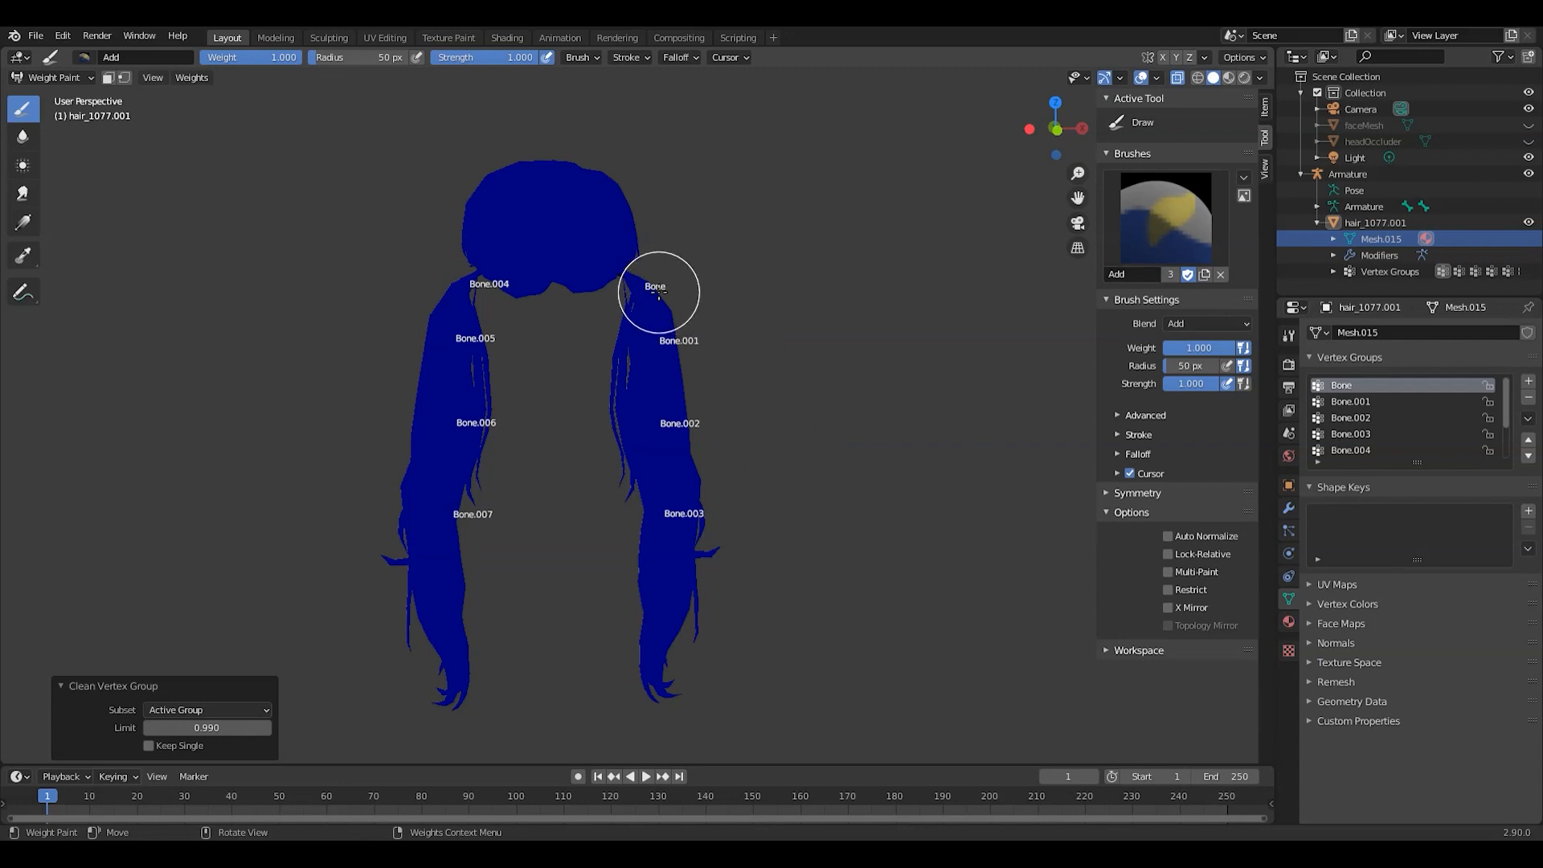
pyautogui.moveTo(658, 293)
pyautogui.mouseDown()
pyautogui.moveTo(619, 303)
pyautogui.moveTo(662, 300)
pyautogui.moveTo(644, 300)
pyautogui.mouseUp()
pyautogui.moveTo(698, 291)
pyautogui.mouseDown(button='middle')
pyautogui.moveTo(748, 285)
pyautogui.moveTo(702, 268)
pyautogui.mouseUp(button='middle')
pyautogui.scroll(2, 705, 263)
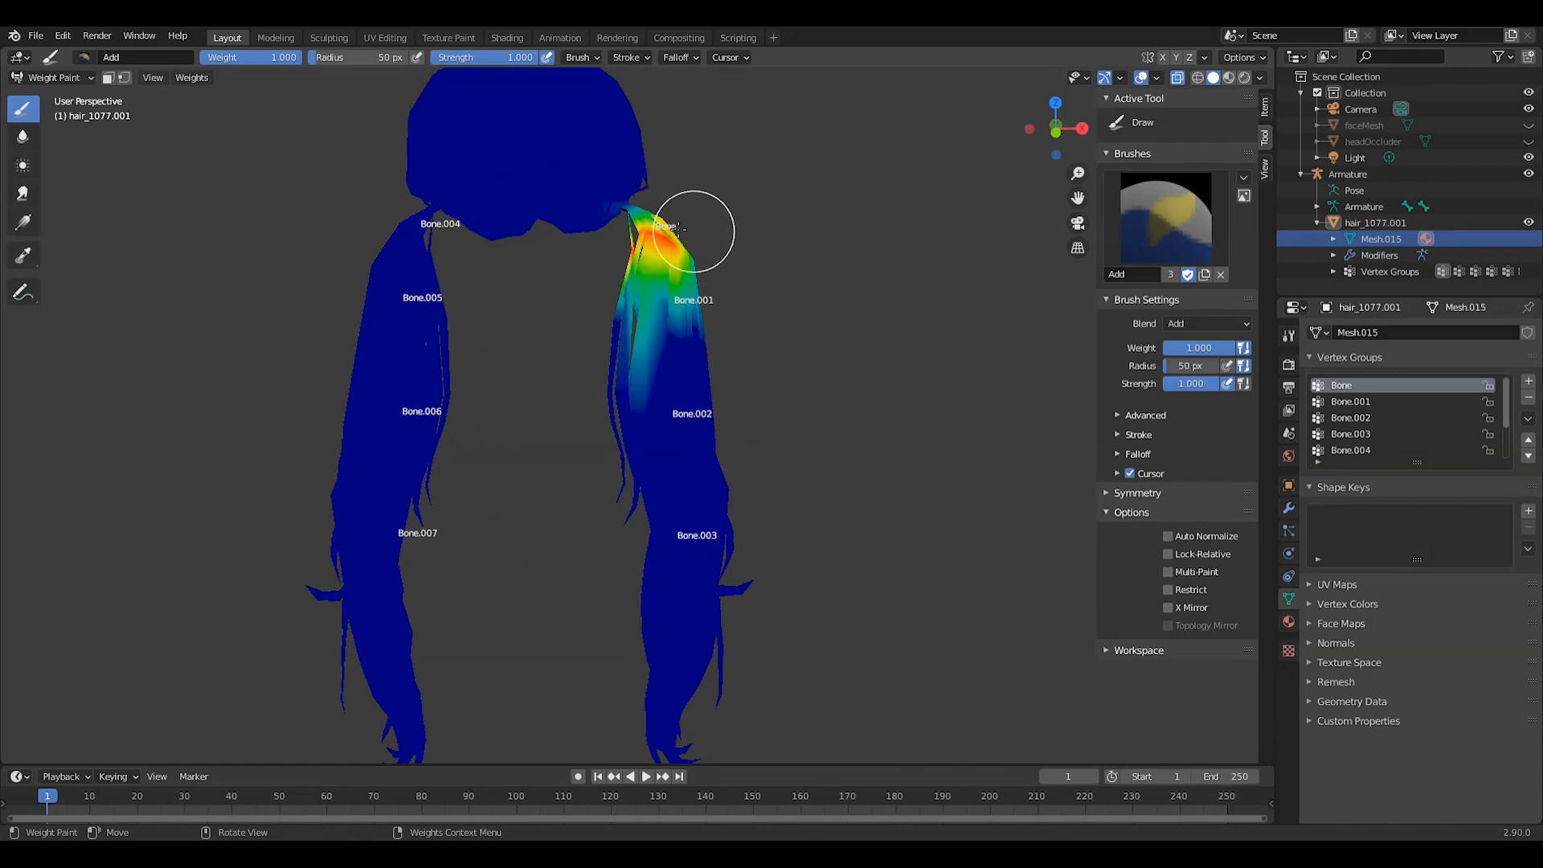
# Step: Set the brush weight to 0.555 and paint down the ponytail between Bone.001 and Bone.002
pyautogui.moveTo(275, 53); pyautogui.dragTo(253, 53)
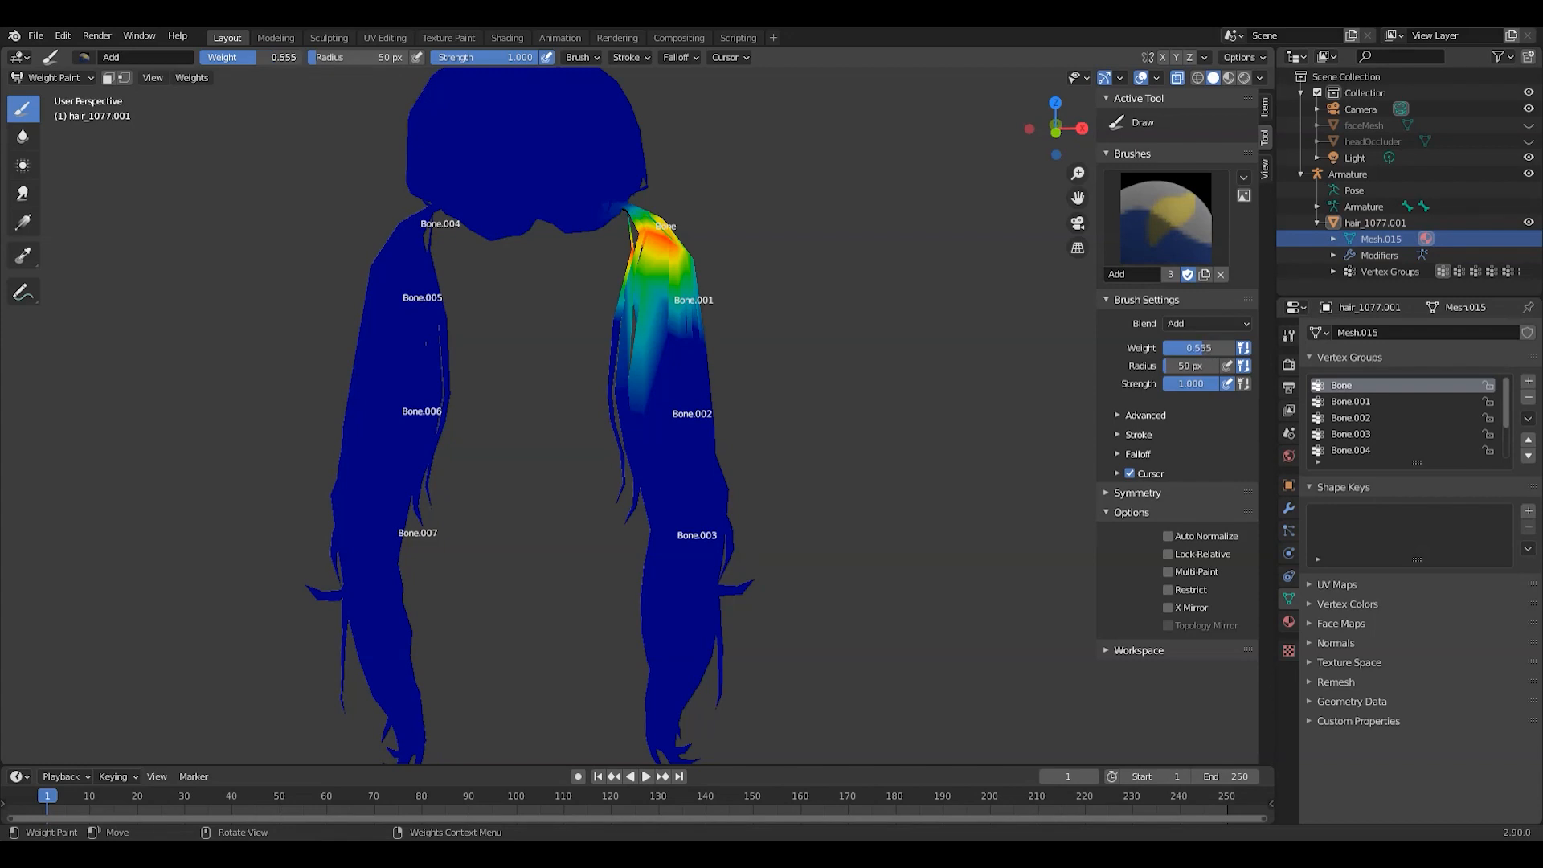
pyautogui.moveTo(638, 403)
pyautogui.mouseDown()
pyautogui.moveTo(678, 403)
pyautogui.moveTo(630, 386)
pyautogui.moveTo(693, 383)
pyautogui.moveTo(626, 379)
pyautogui.moveTo(665, 369)
pyautogui.moveTo(630, 379)
pyautogui.moveTo(673, 402)
pyautogui.moveTo(648, 392)
pyautogui.mouseUp()
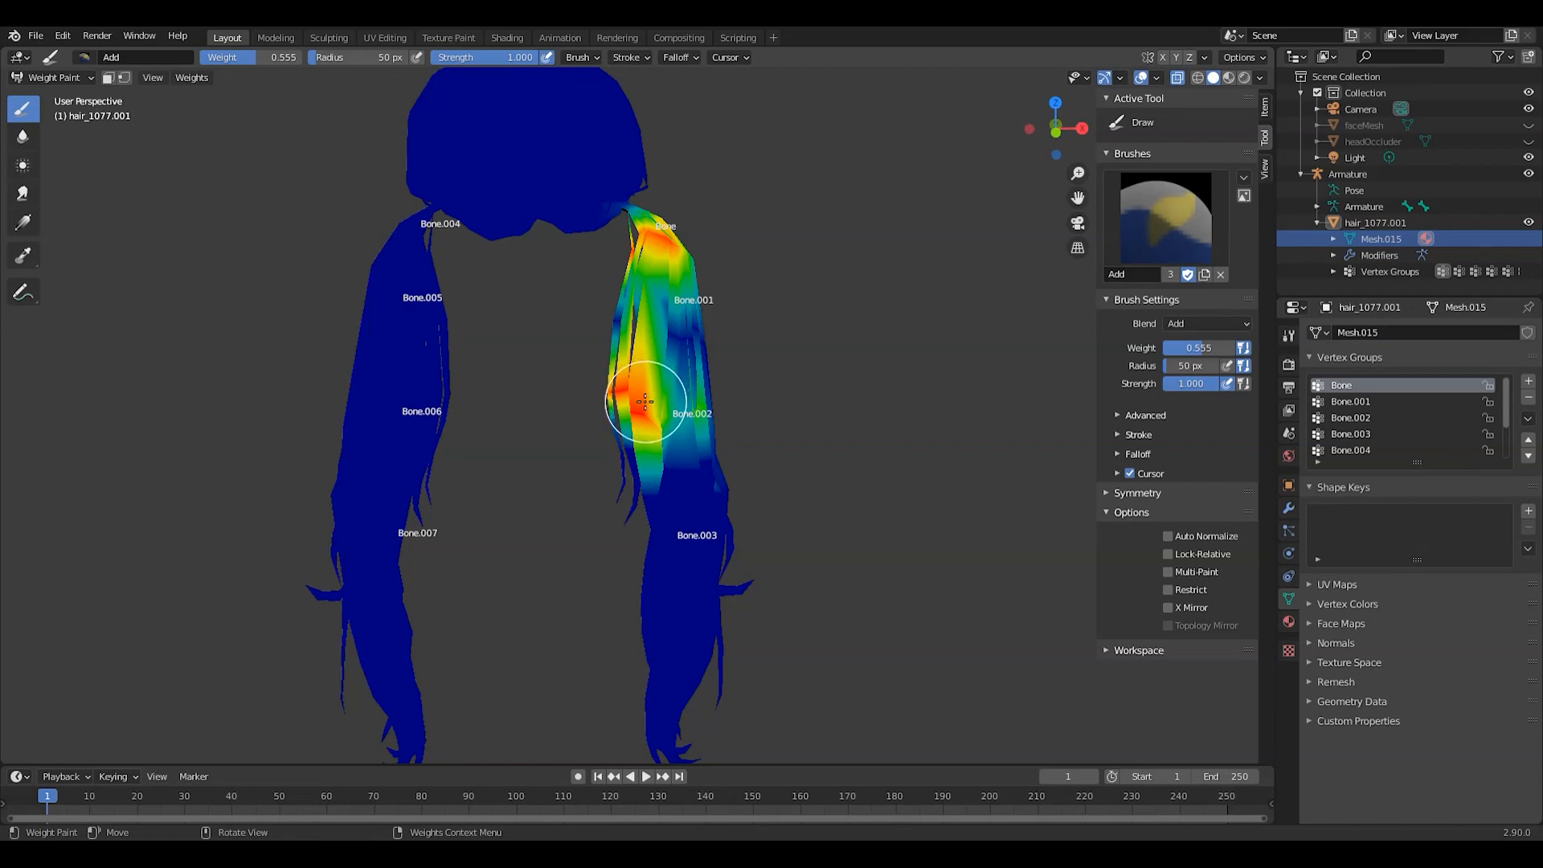
pyautogui.moveTo(558, 286)
pyautogui.mouseDown()
pyautogui.moveTo(672, 430)
pyautogui.moveTo(658, 432)
pyautogui.mouseUp()
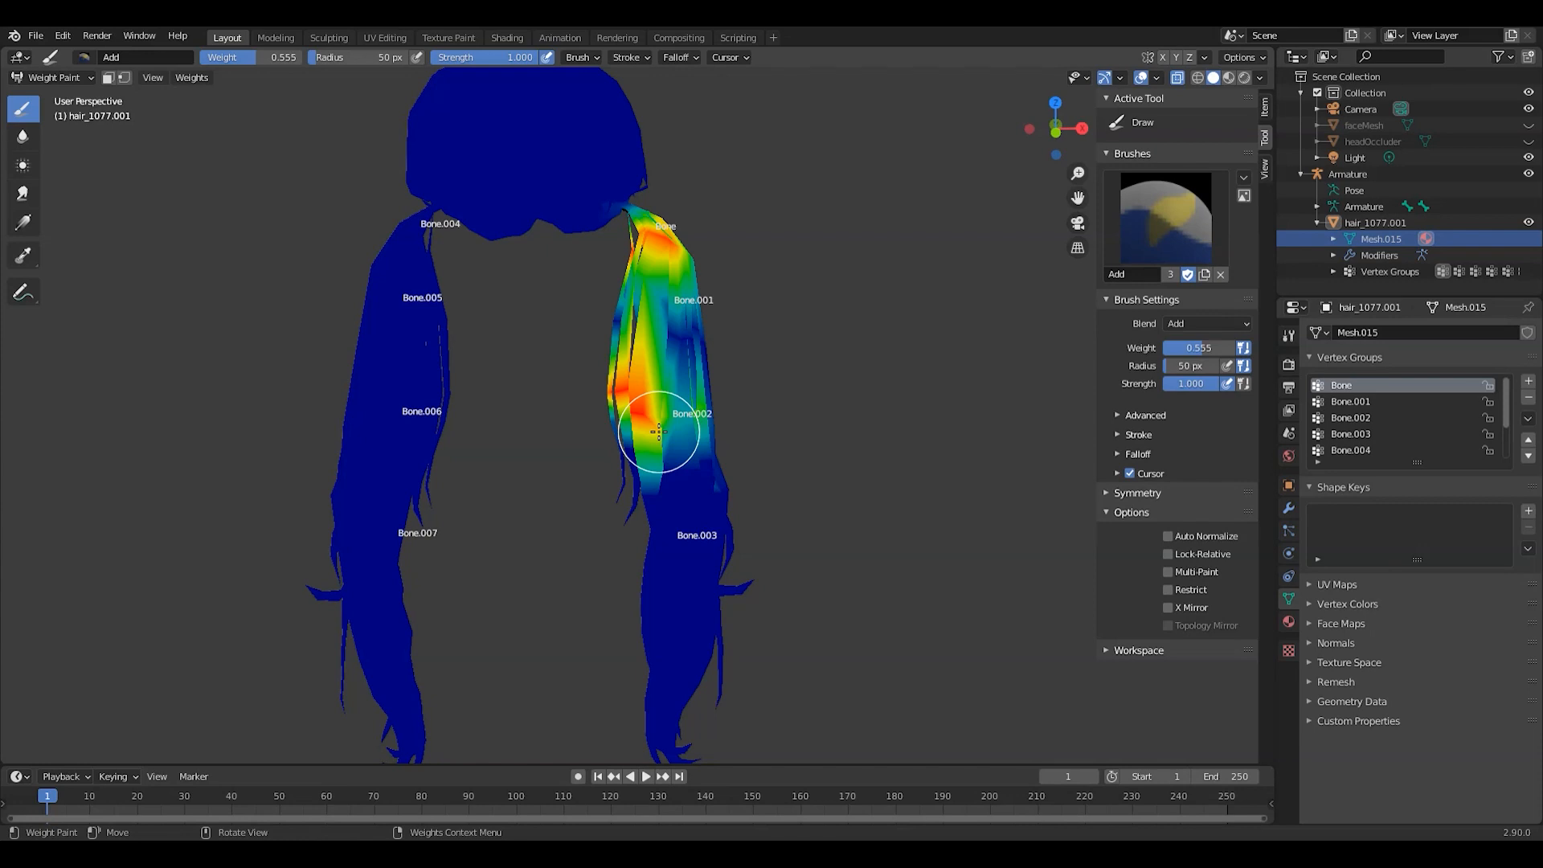
# Step: Undo the Add brush strokes painted on the Bone group
pyautogui.hotkey('ctrl', 'z')
pyautogui.hotkey('ctrl', 'z')
pyautogui.hotkey('ctrl', 'z')
pyautogui.hotkey('ctrl', 'z')
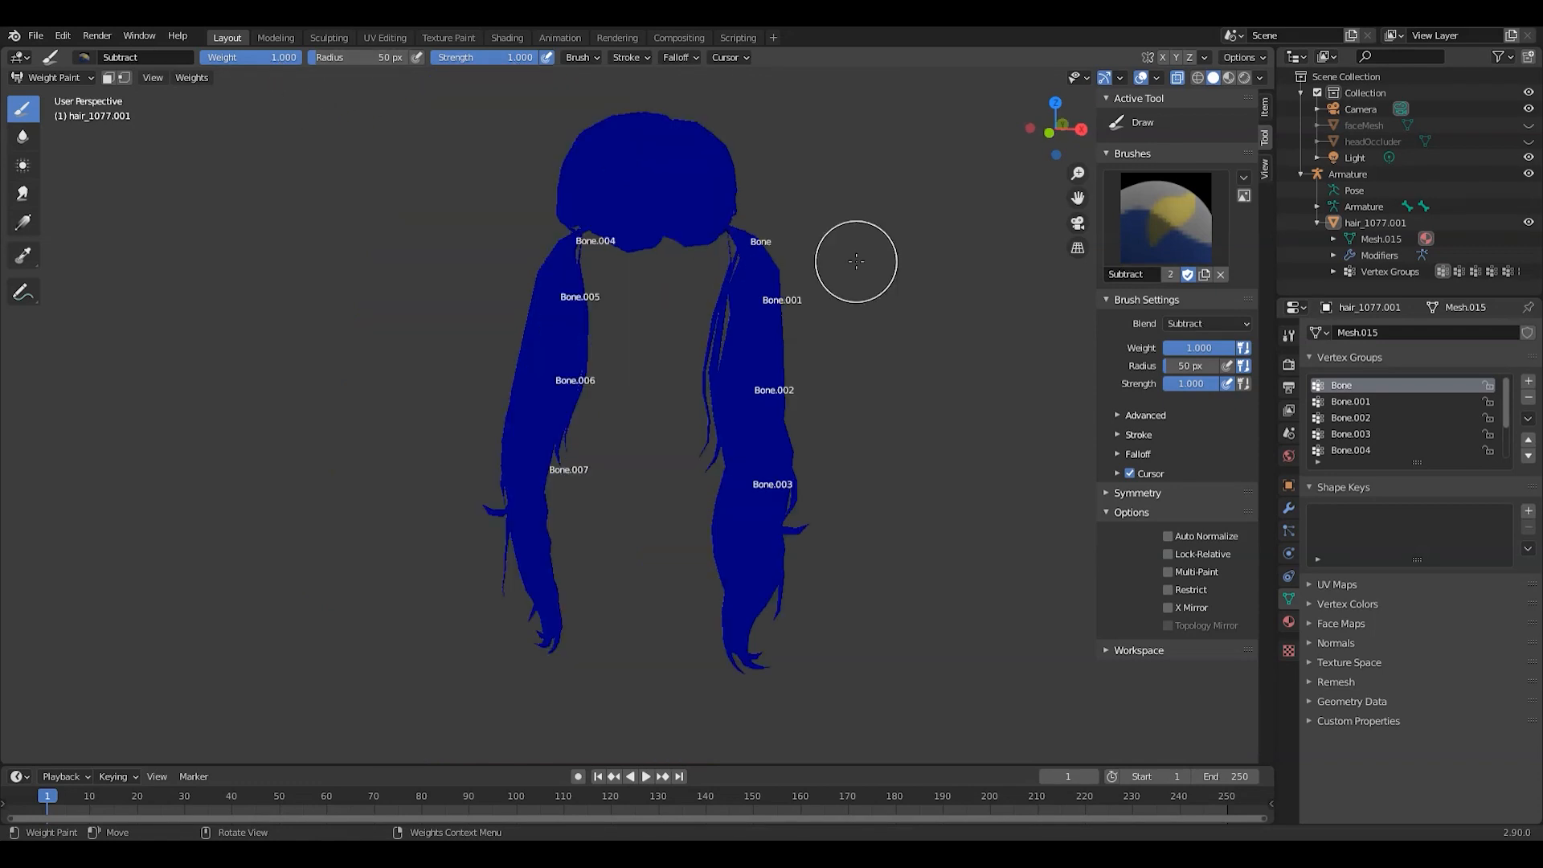
# Step: Choose the Add brush, enable Auto Normalize, and paint weight 1.000 on the ponytail's top section around Bone
pyautogui.click(1177, 233)
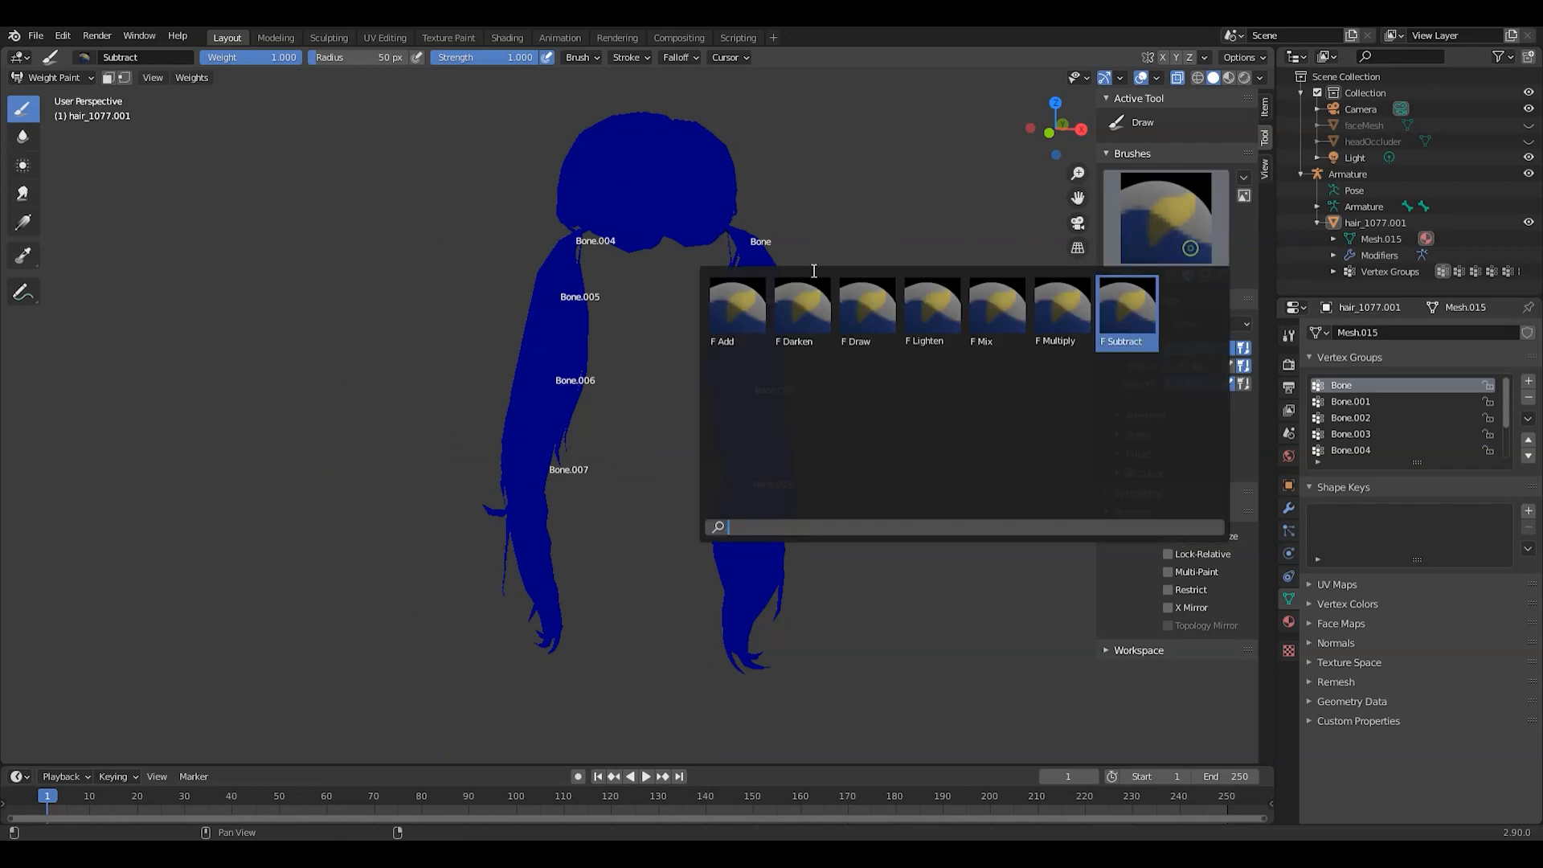
pyautogui.click(737, 309)
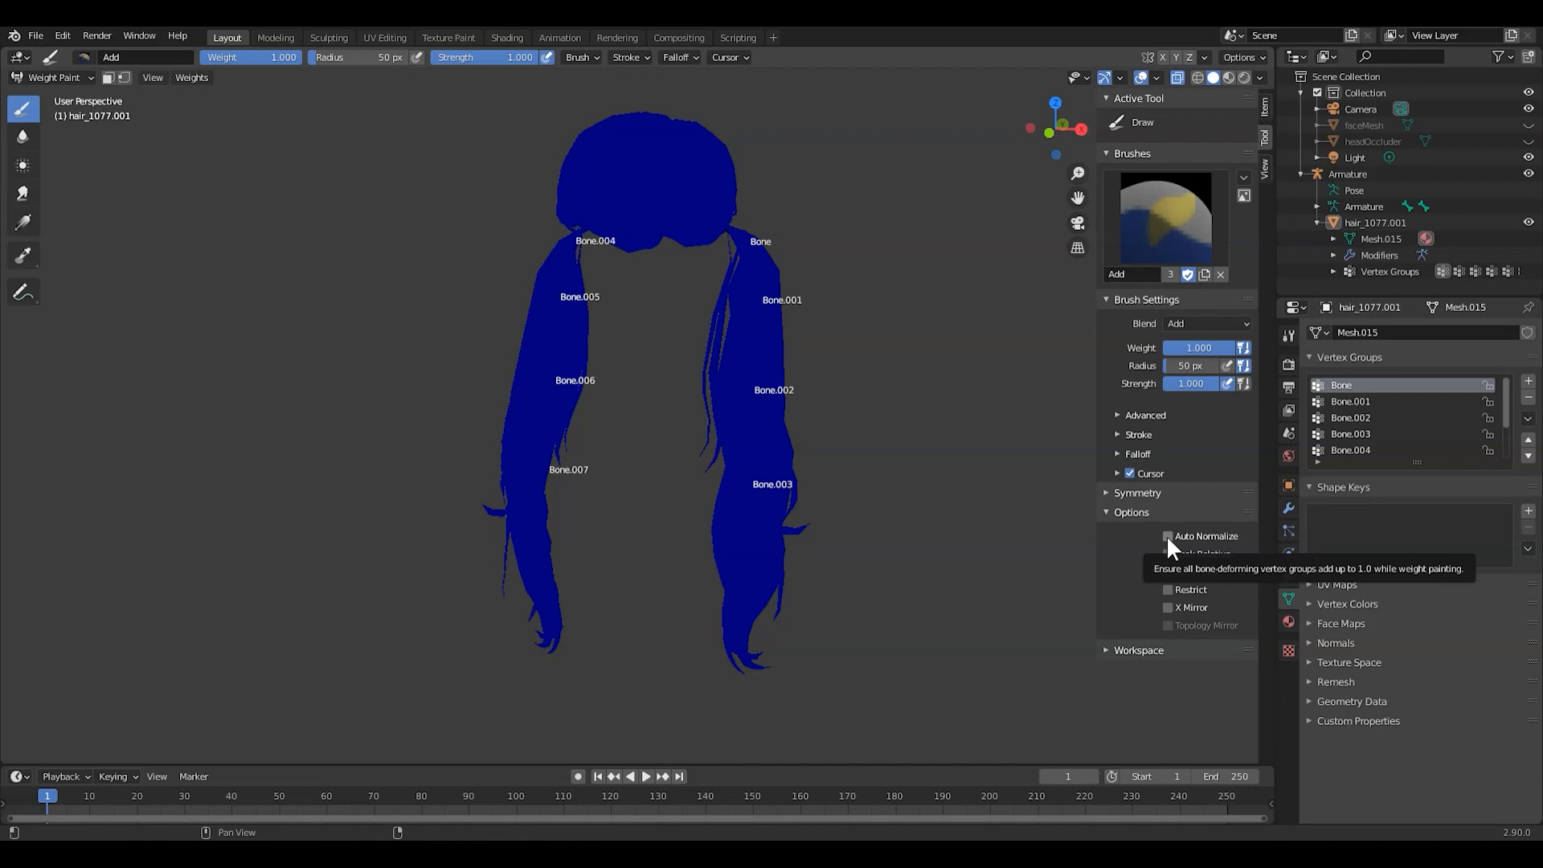
pyautogui.click(1167, 536)
pyautogui.moveTo(751, 252)
pyautogui.mouseDown()
pyautogui.moveTo(732, 257)
pyautogui.moveTo(767, 244)
pyautogui.mouseUp()
pyautogui.moveTo(775, 231); pyautogui.dragTo(769, 238, button='middle')
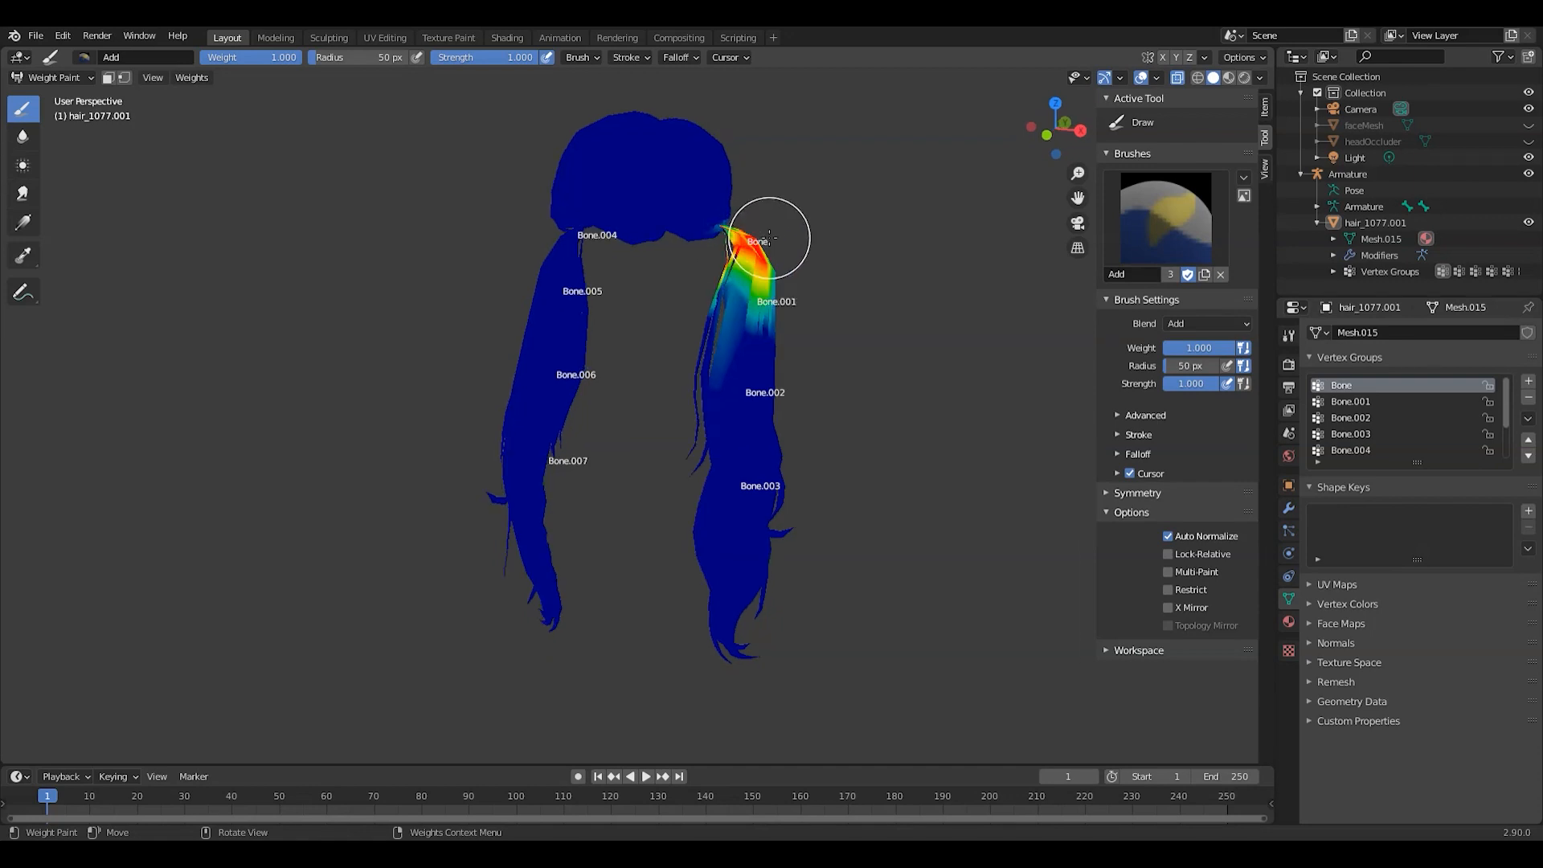
# Step: Smooth the active Bone group's weights with factor 0.130, 1 iteration and Expand/Contract 0.810
pyautogui.click(185, 77)
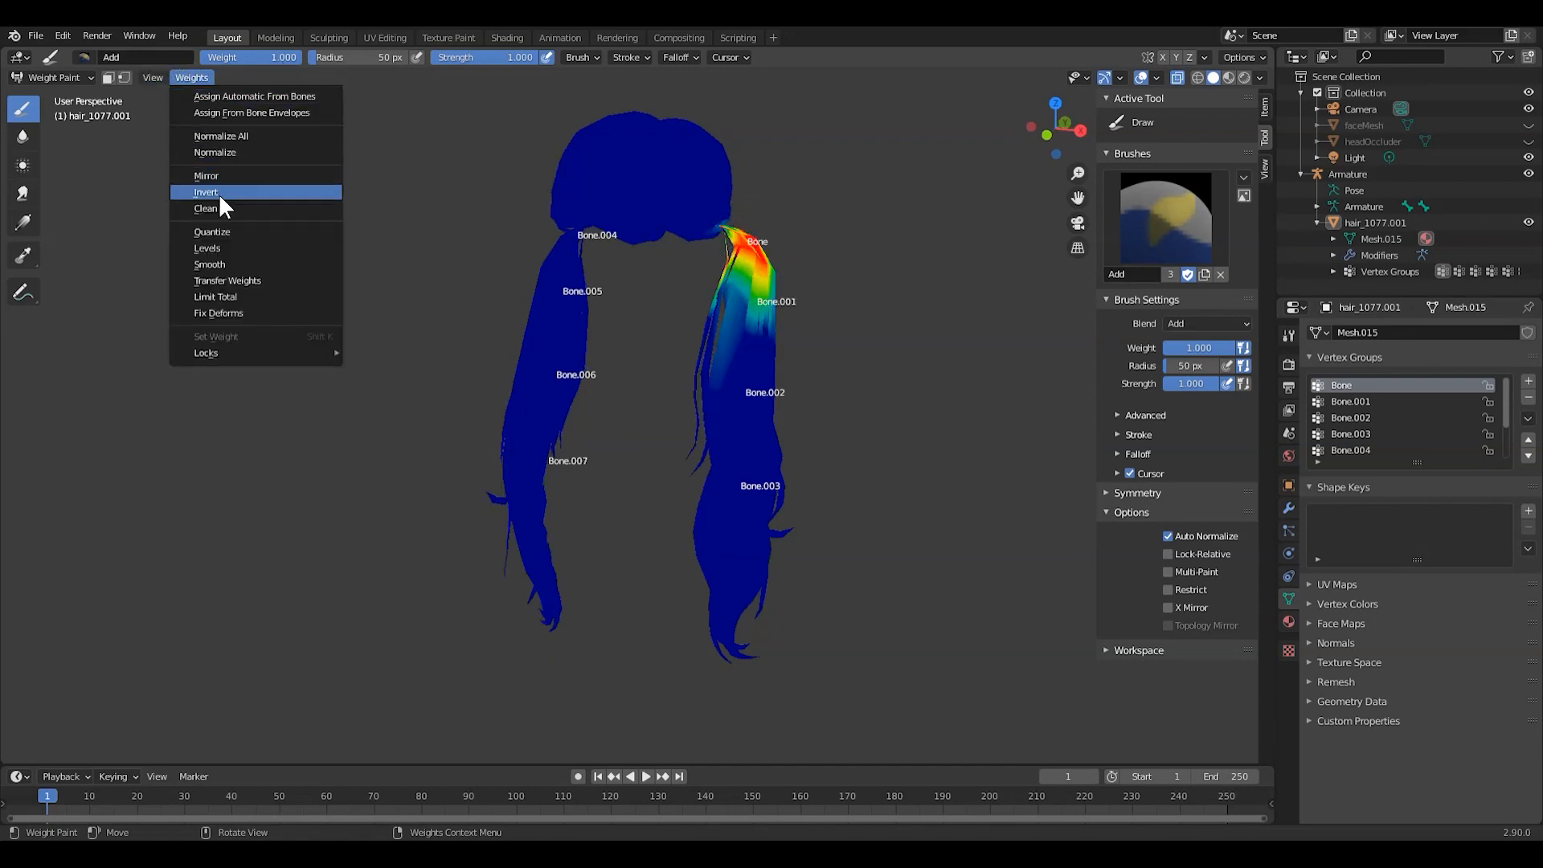
pyautogui.click(224, 264)
pyautogui.moveTo(194, 710); pyautogui.dragTo(161, 728)
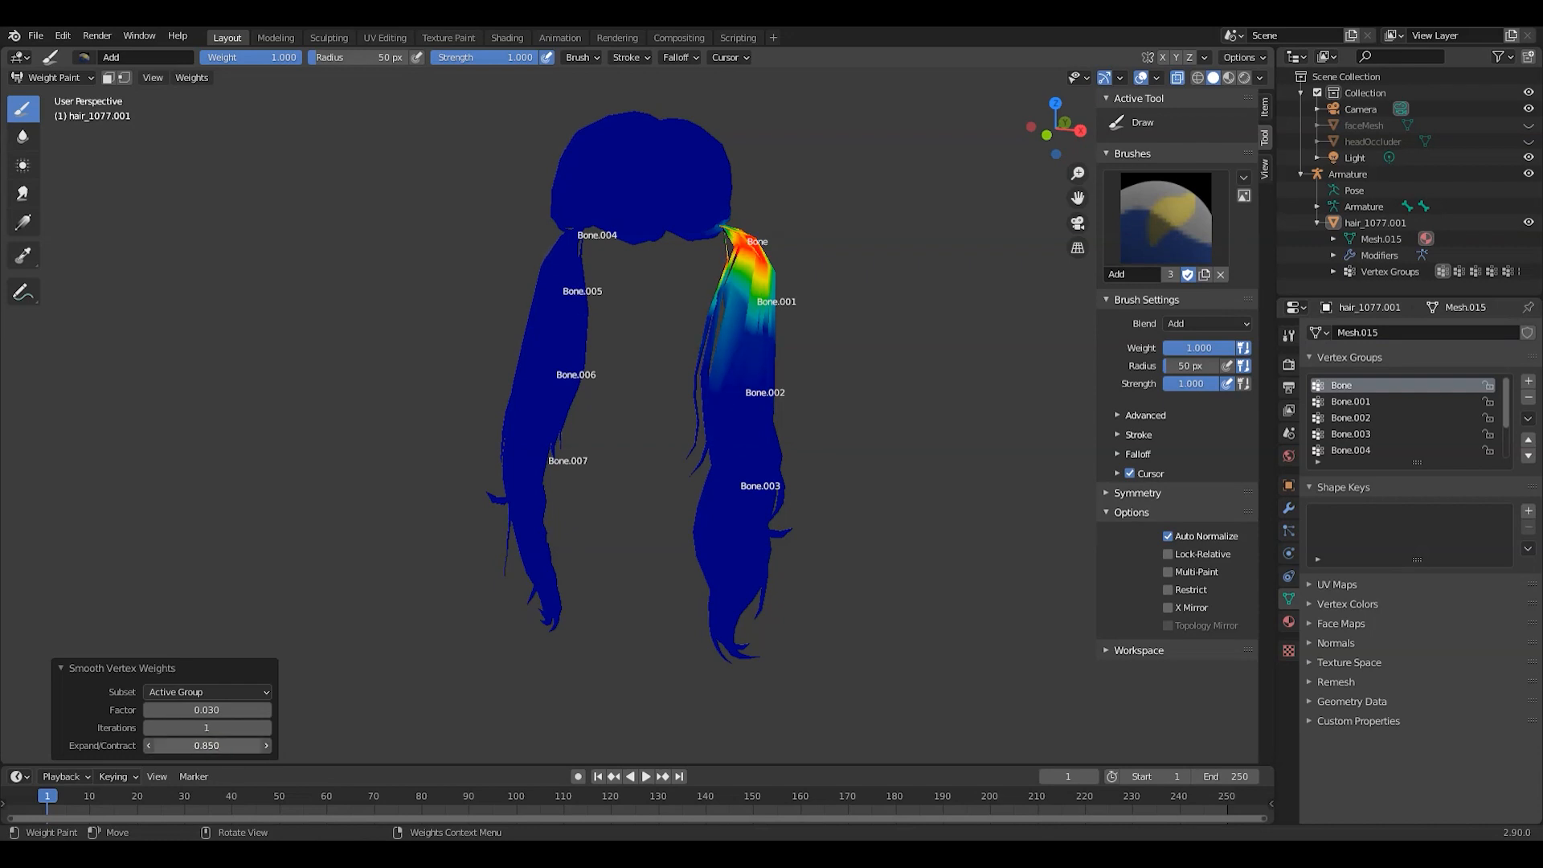
pyautogui.moveTo(206, 709); pyautogui.dragTo(182, 709)
pyautogui.moveTo(613, 247); pyautogui.dragTo(768, 241, button='middle')
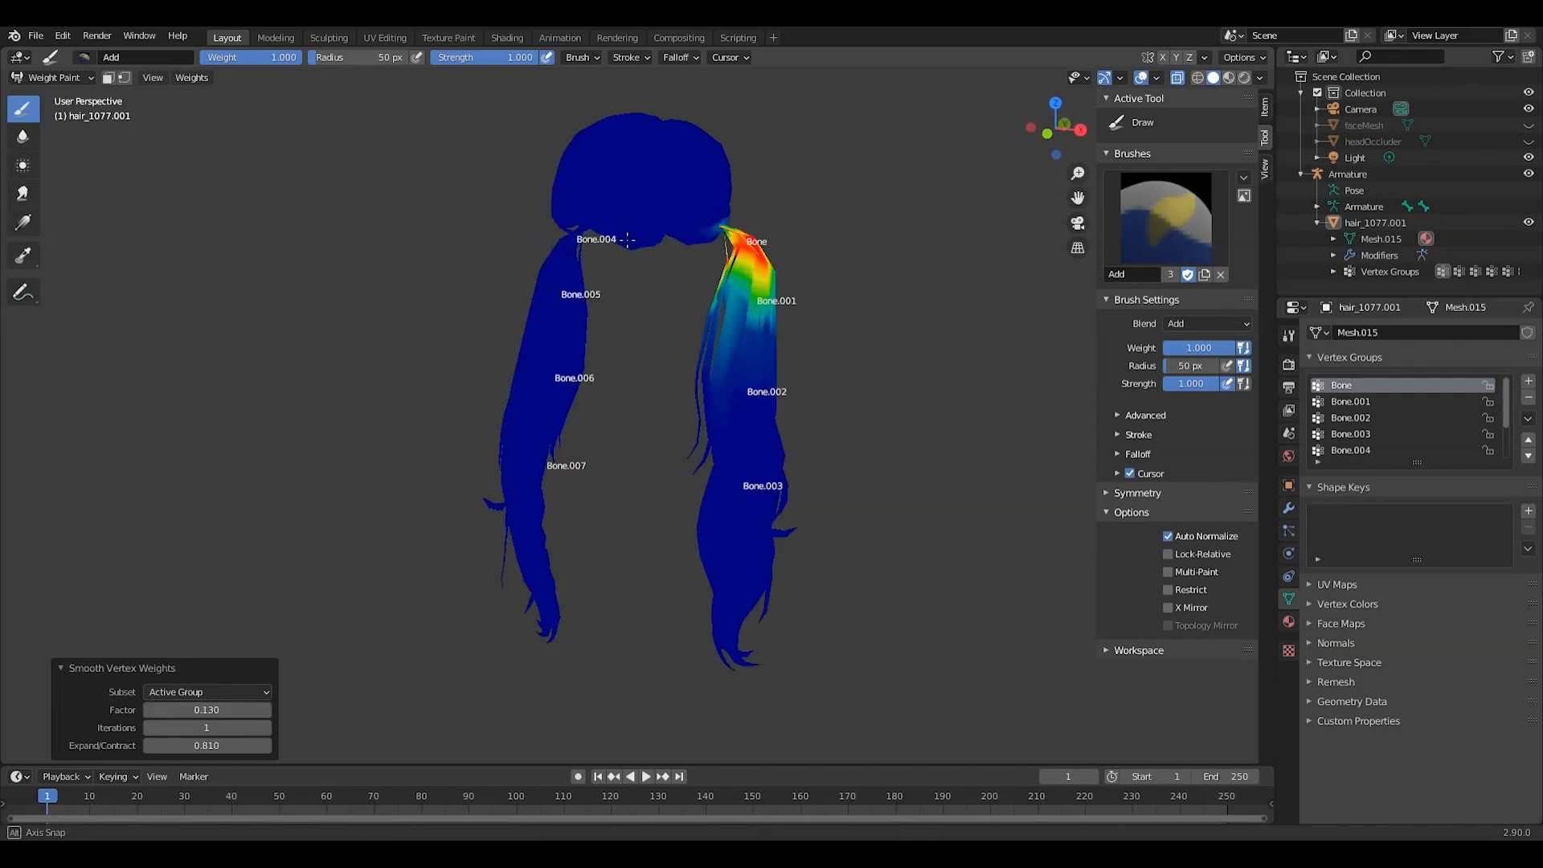
# Step: Select the Bone.001 vertex group, disable Auto Normalize, and erase its weights along the upper ponytail with the Subtract brush
pyautogui.click(1354, 404)
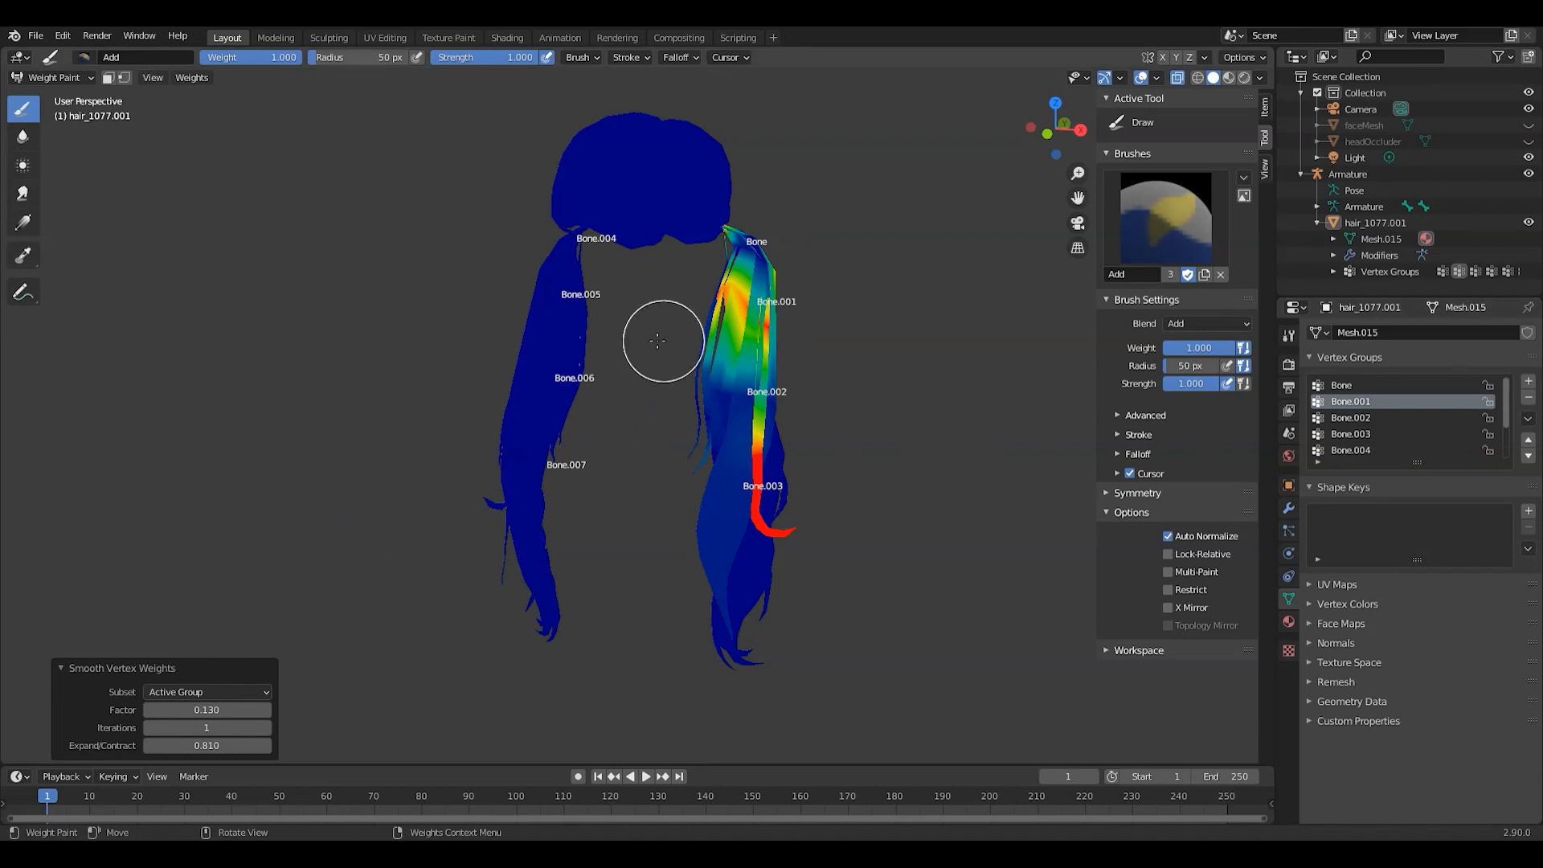
pyautogui.click(1168, 536)
pyautogui.click(1165, 217)
pyautogui.click(1135, 321)
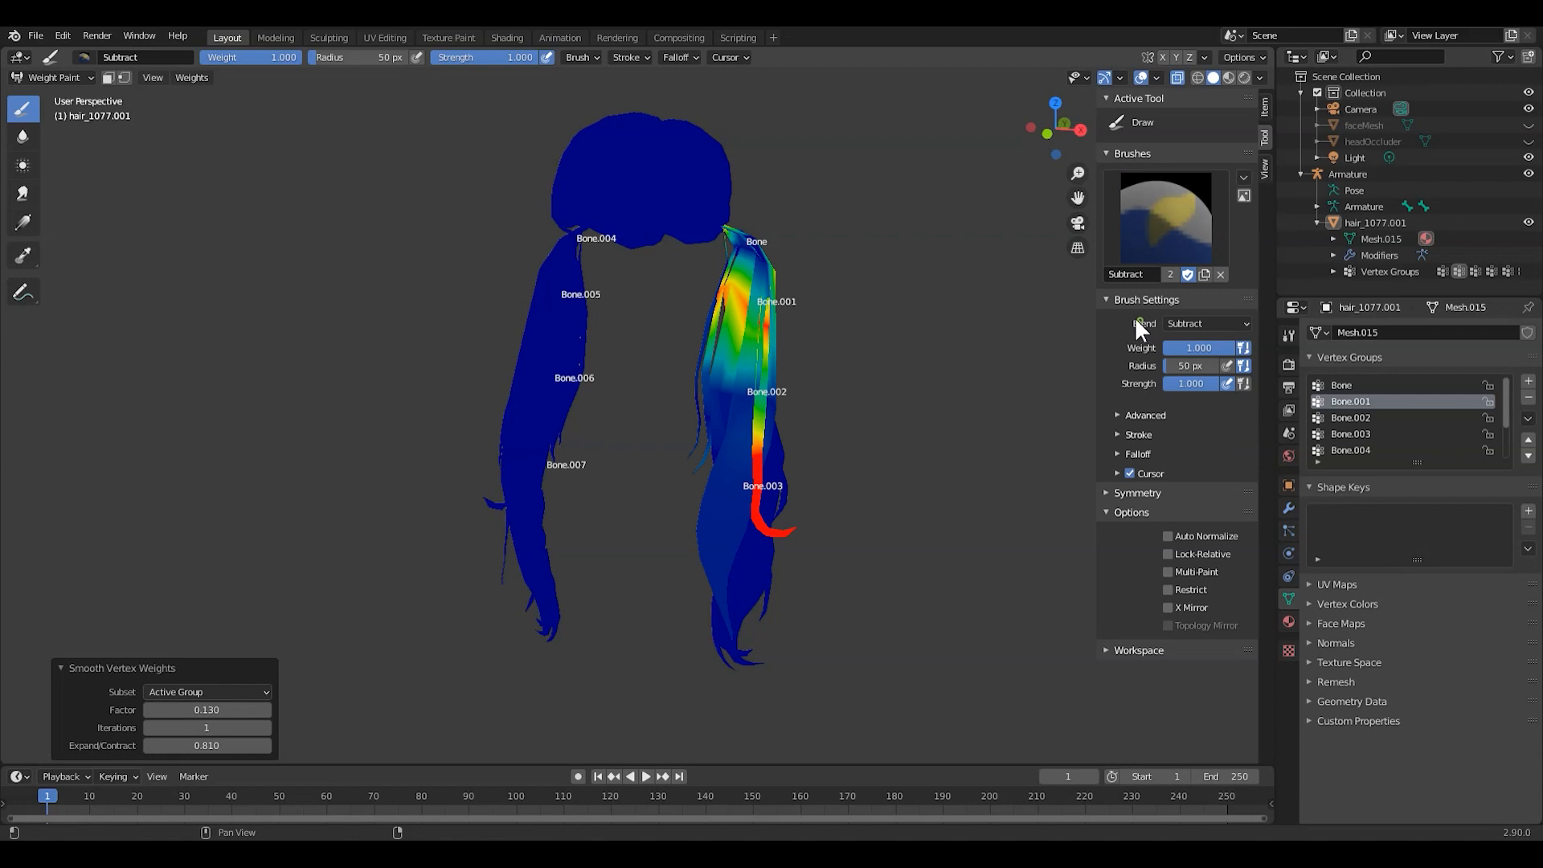
pyautogui.moveTo(724, 230)
pyautogui.mouseDown()
pyautogui.moveTo(689, 268)
pyautogui.moveTo(858, 327)
pyautogui.moveTo(749, 412)
pyautogui.mouseUp()
# Step: Clean the active Bone.001 group with limit 0.990 and subtract its leftover weights around Bone.003
pyautogui.click(193, 77)
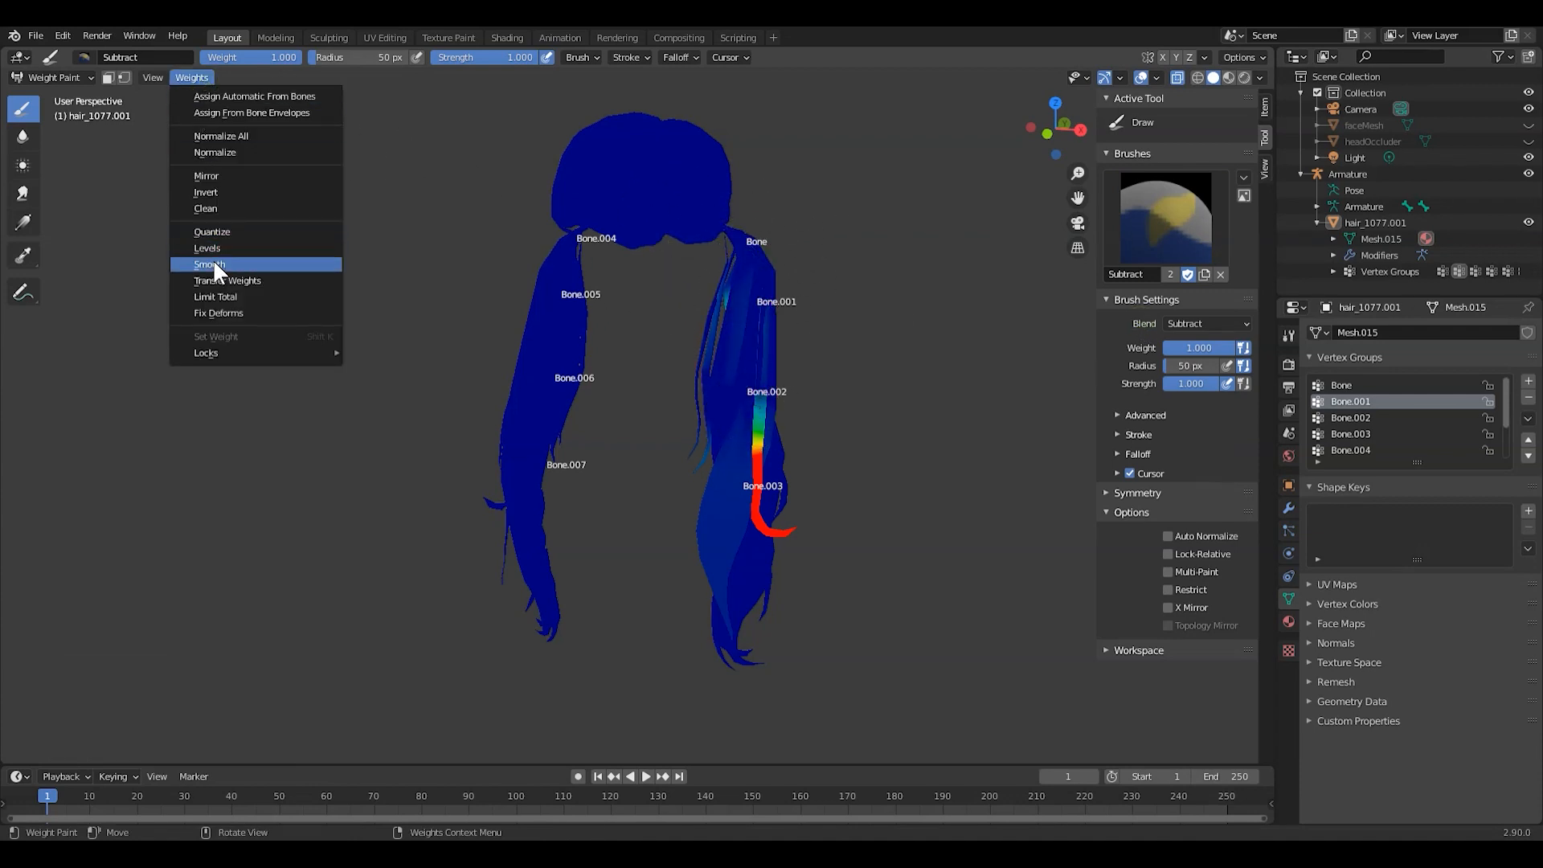
pyautogui.click(223, 206)
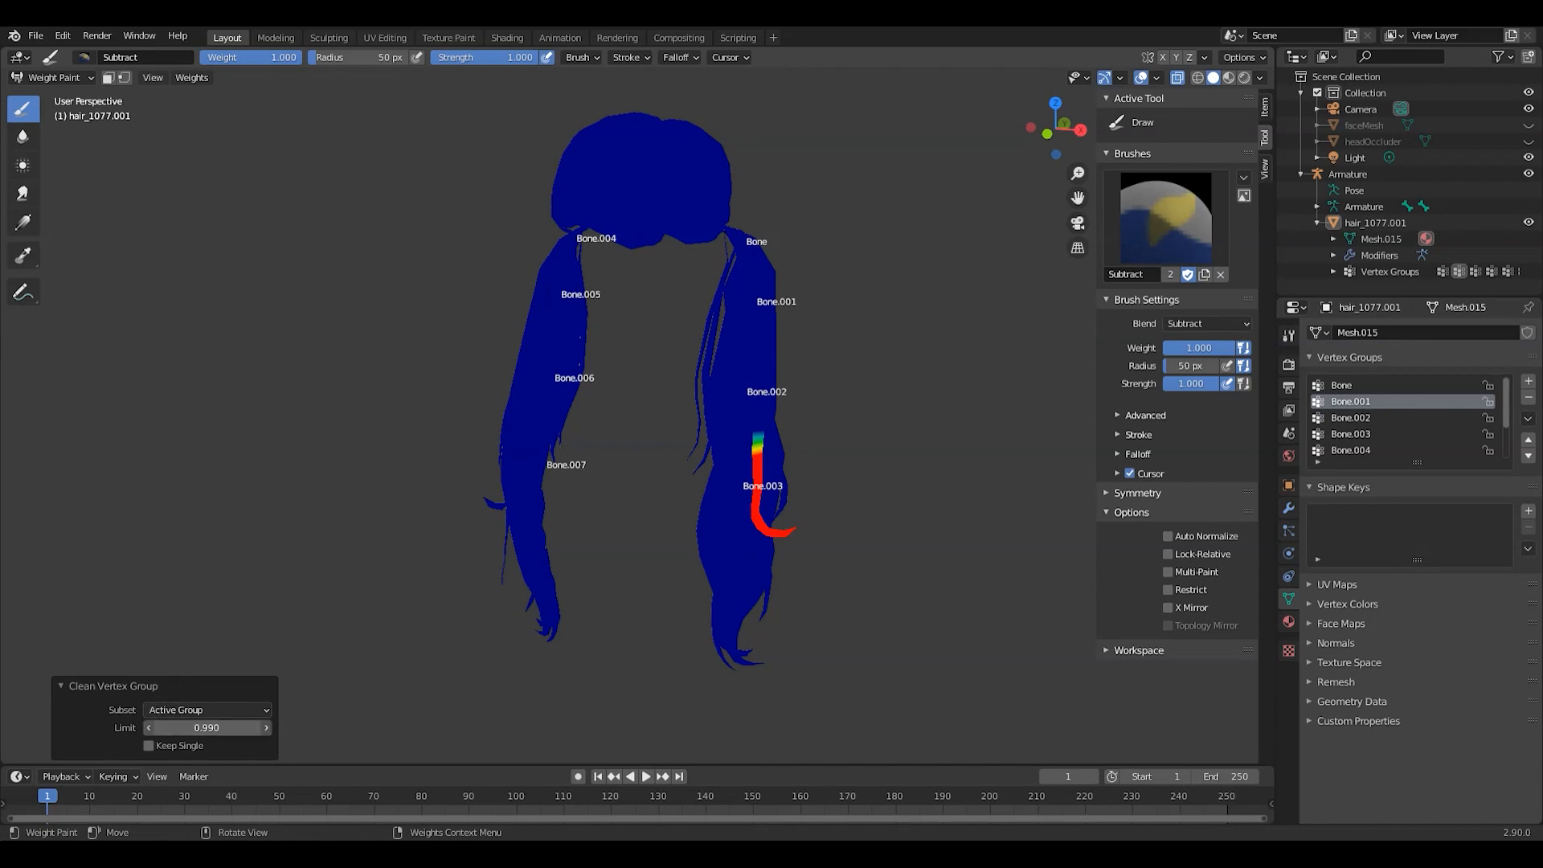
pyautogui.moveTo(754, 434)
pyautogui.mouseDown()
pyautogui.moveTo(795, 528)
pyautogui.moveTo(751, 493)
pyautogui.moveTo(776, 450)
pyautogui.mouseUp()
pyautogui.moveTo(753, 440); pyautogui.dragTo(805, 510, button='middle')
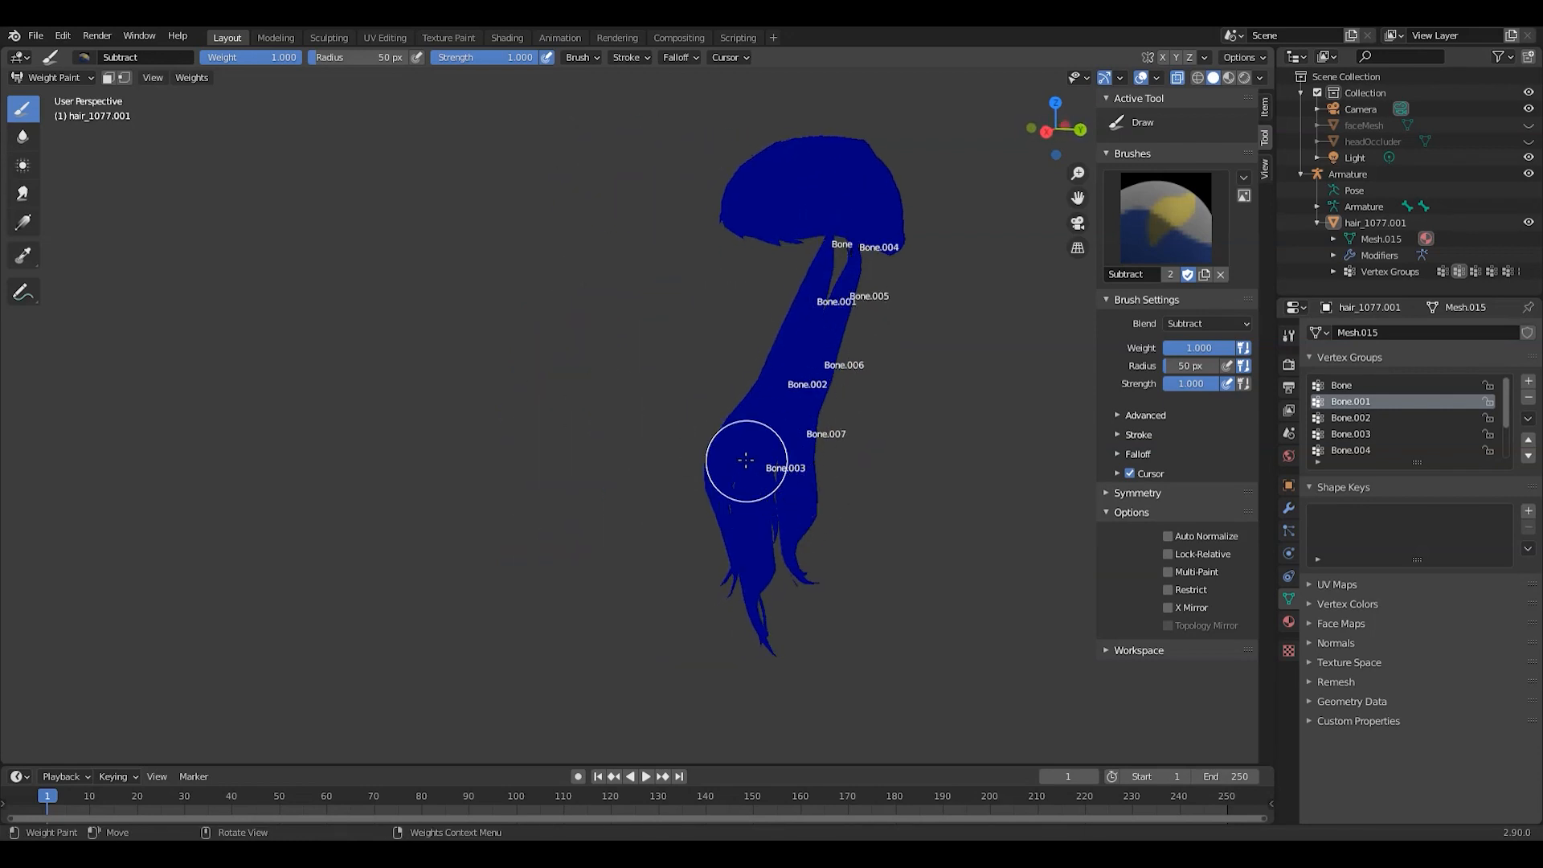
# Step: Choose the Add brush, enable Auto Normalize, and paint weight 1.000 on the ponytail section around Bone.001
pyautogui.moveTo(740, 439); pyautogui.dragTo(900, 314, button='middle')
pyautogui.scroll(3, 783, 256)
pyautogui.moveTo(788, 264); pyautogui.dragTo(781, 271, button='middle')
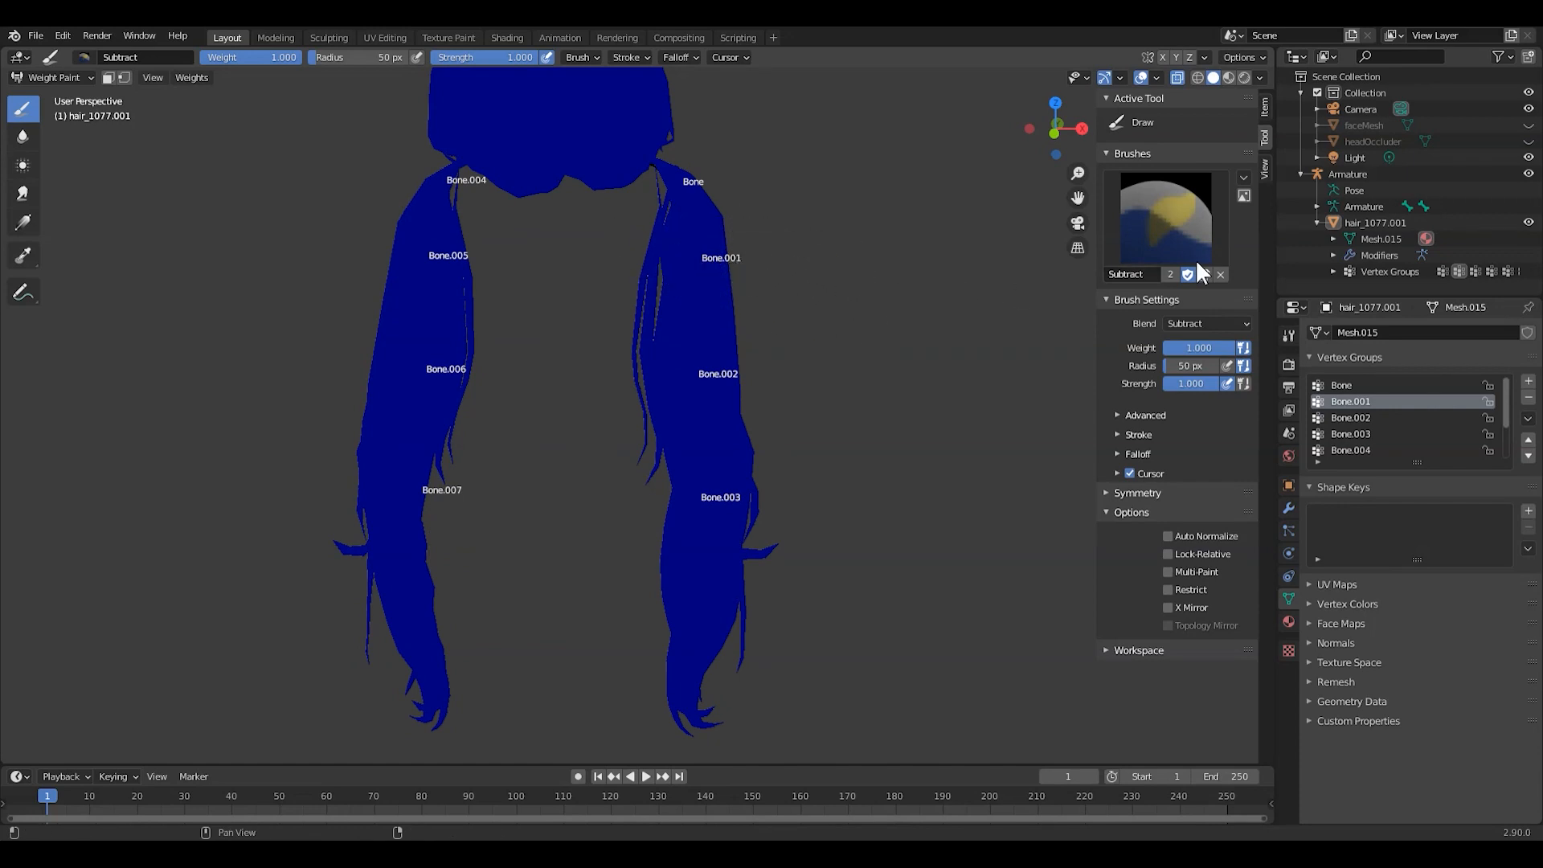
pyautogui.click(1165, 217)
pyautogui.click(751, 319)
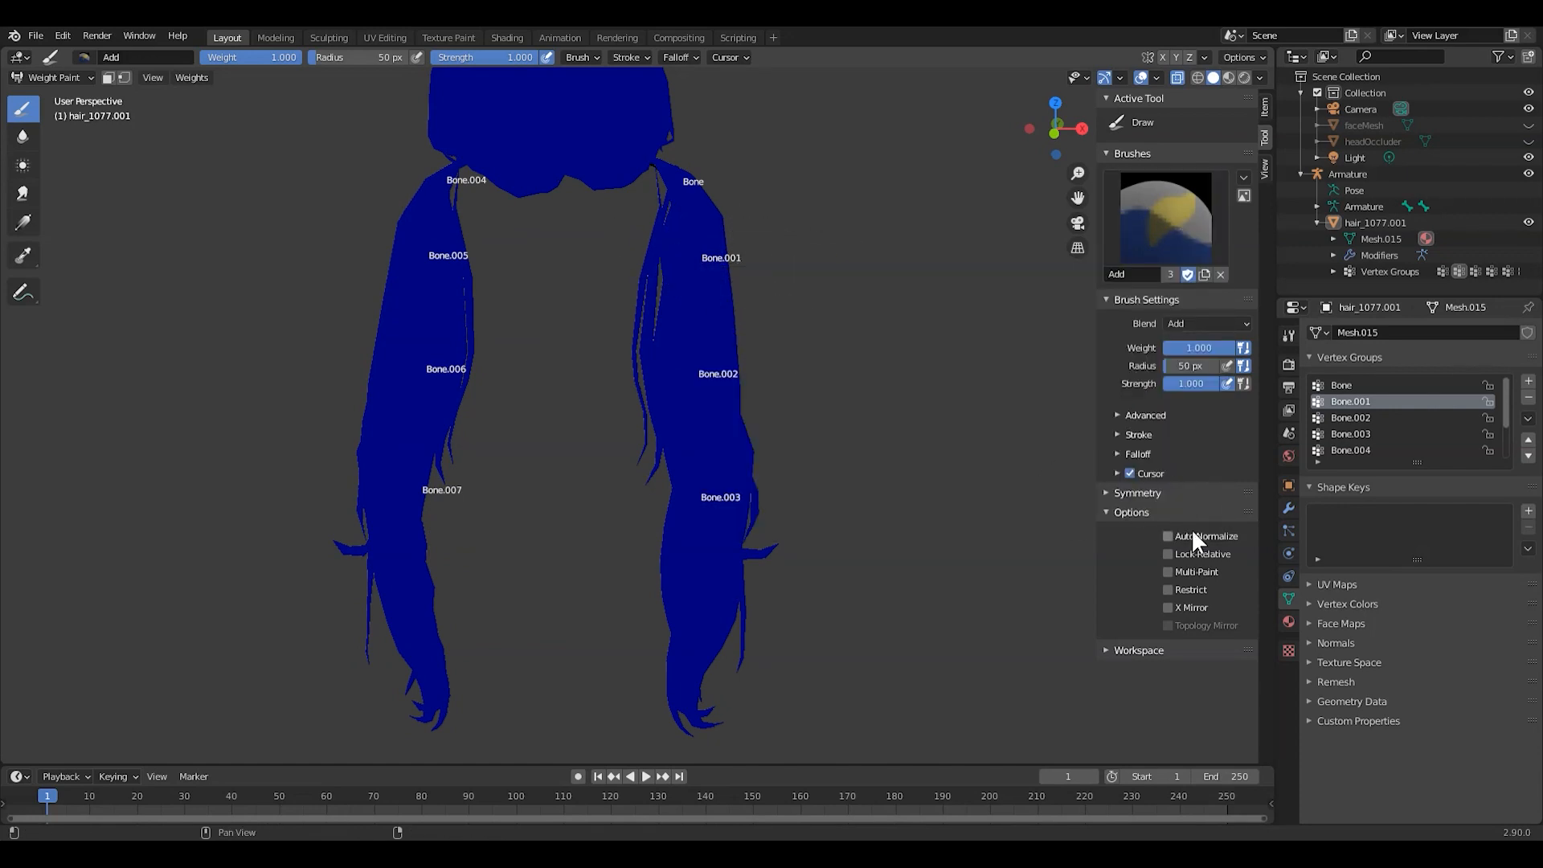
pyautogui.moveTo(703, 256)
pyautogui.mouseDown()
pyautogui.moveTo(744, 266)
pyautogui.moveTo(635, 274)
pyautogui.moveTo(775, 266)
pyautogui.moveTo(717, 283)
pyautogui.mouseUp()
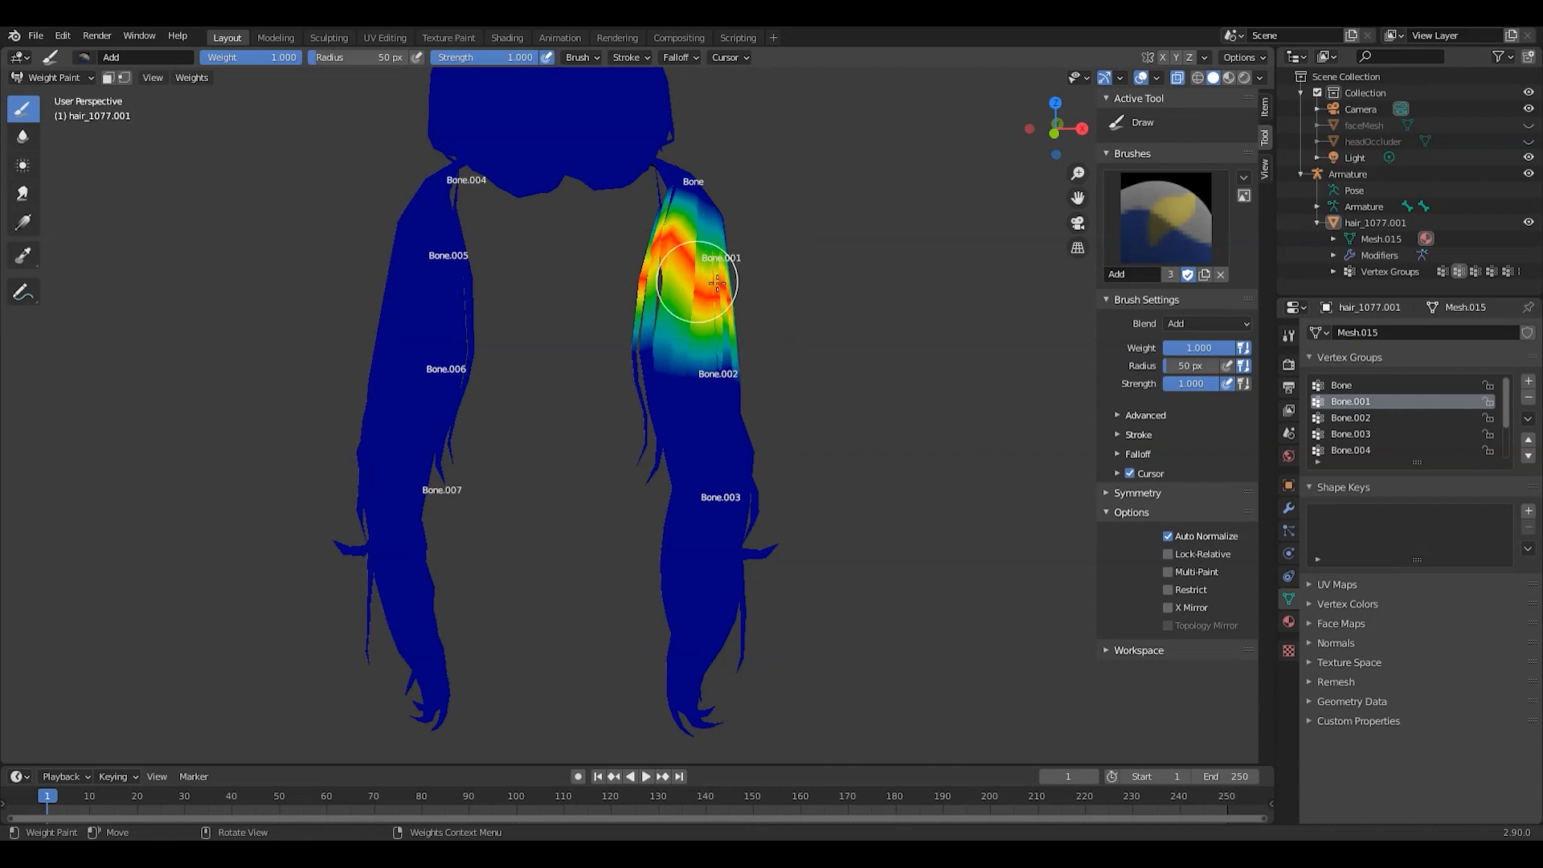
pyautogui.moveTo(703, 283)
pyautogui.mouseDown(button='middle')
pyautogui.moveTo(832, 278)
pyautogui.moveTo(699, 303)
pyautogui.moveTo(804, 313)
pyautogui.moveTo(1021, 295)
pyautogui.moveTo(913, 282)
pyautogui.mouseUp(button='middle')
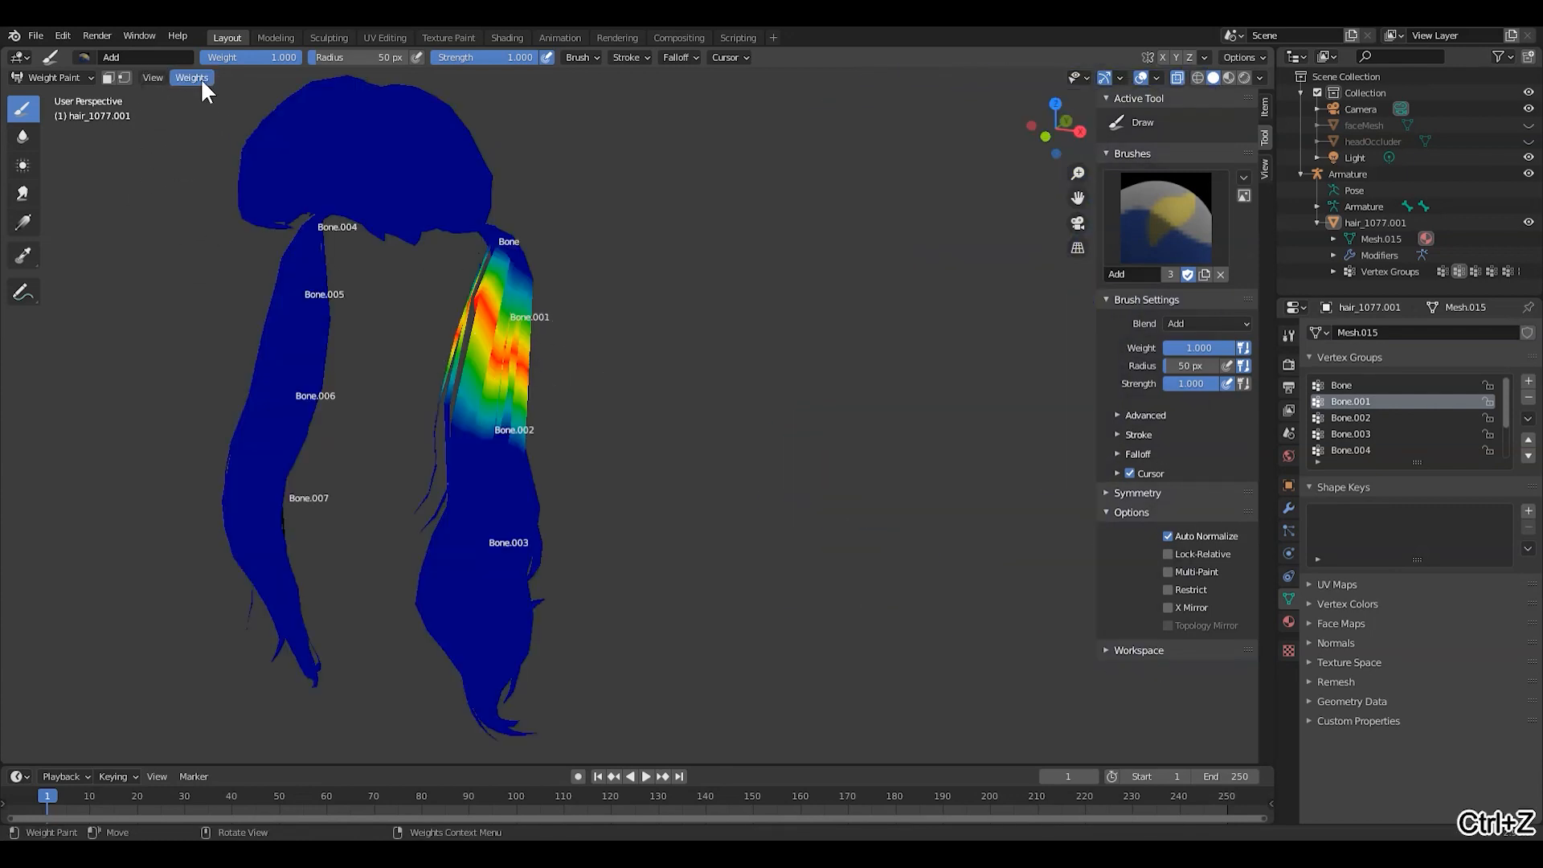
# Step: Smooth the active Bone.001 group's weights with 1 iteration and Expand/Contract 0.810, adjusting the smoothing factor
pyautogui.click(199, 78)
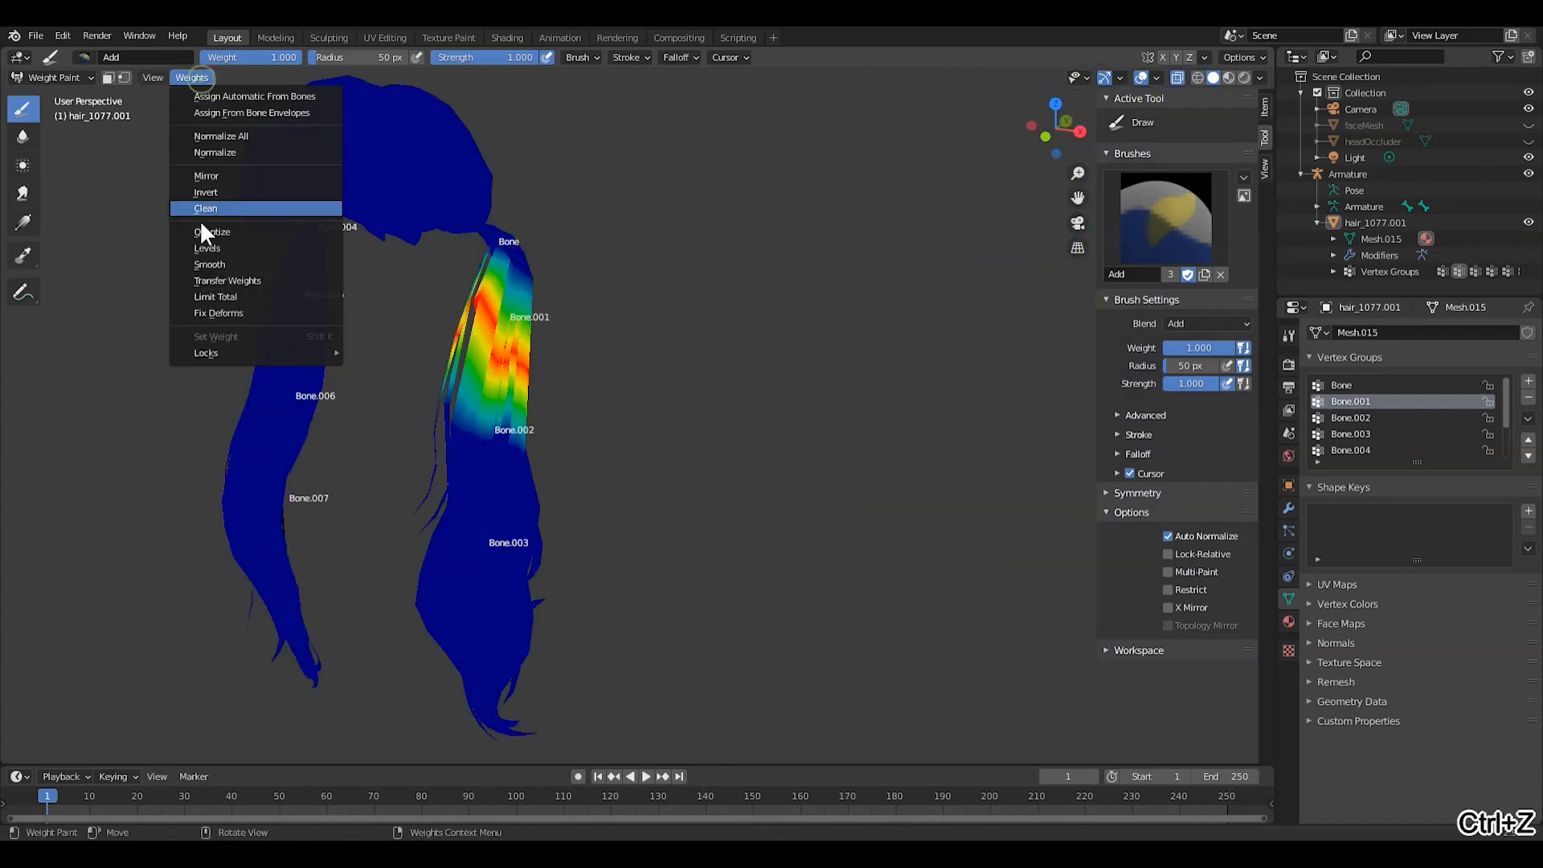
pyautogui.click(207, 264)
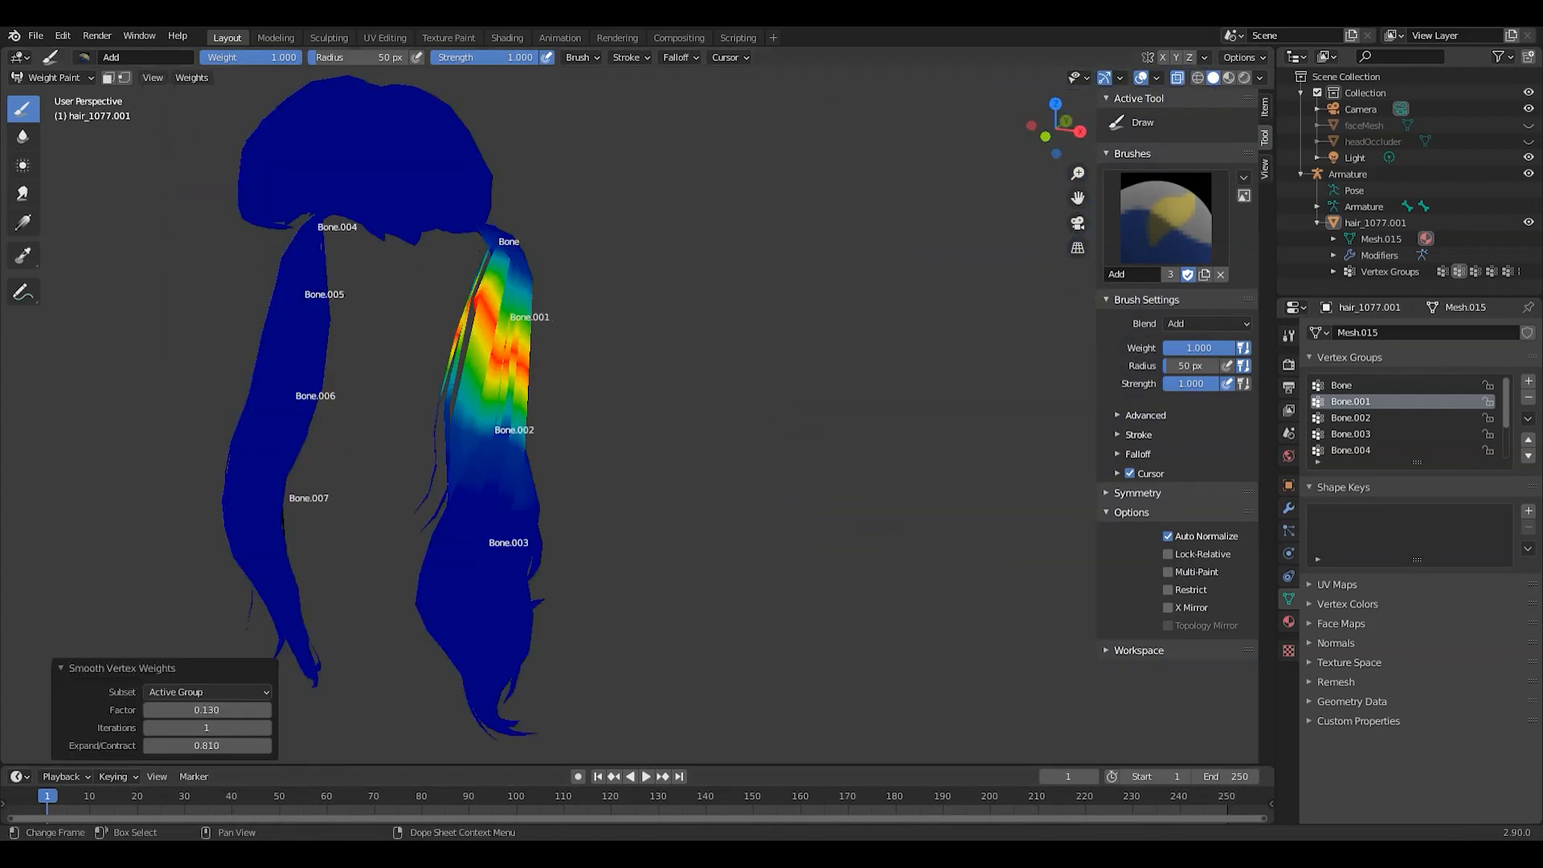
pyautogui.moveTo(203, 709)
pyautogui.mouseDown()
pyautogui.moveTo(241, 708)
pyautogui.moveTo(160, 709)
pyautogui.moveTo(202, 709)
pyautogui.mouseUp()
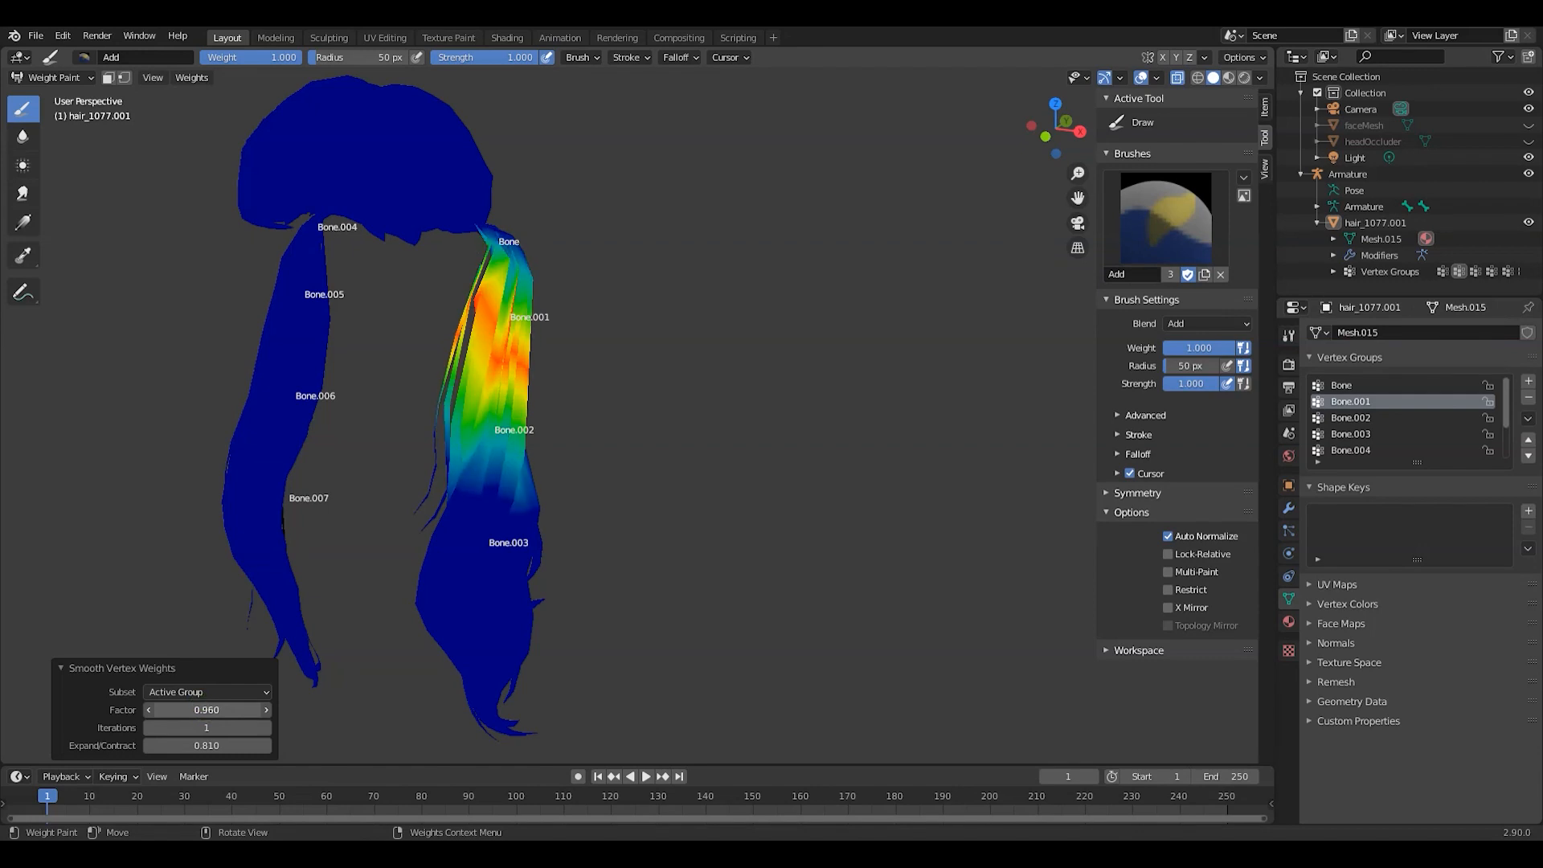
pyautogui.moveTo(203, 708); pyautogui.dragTo(169, 709)
# Step: Select the Bone.002 group, disable Auto Normalize, and clear its weights with the Subtract brush and a 0.990 limit Clean
pyautogui.click(1384, 415)
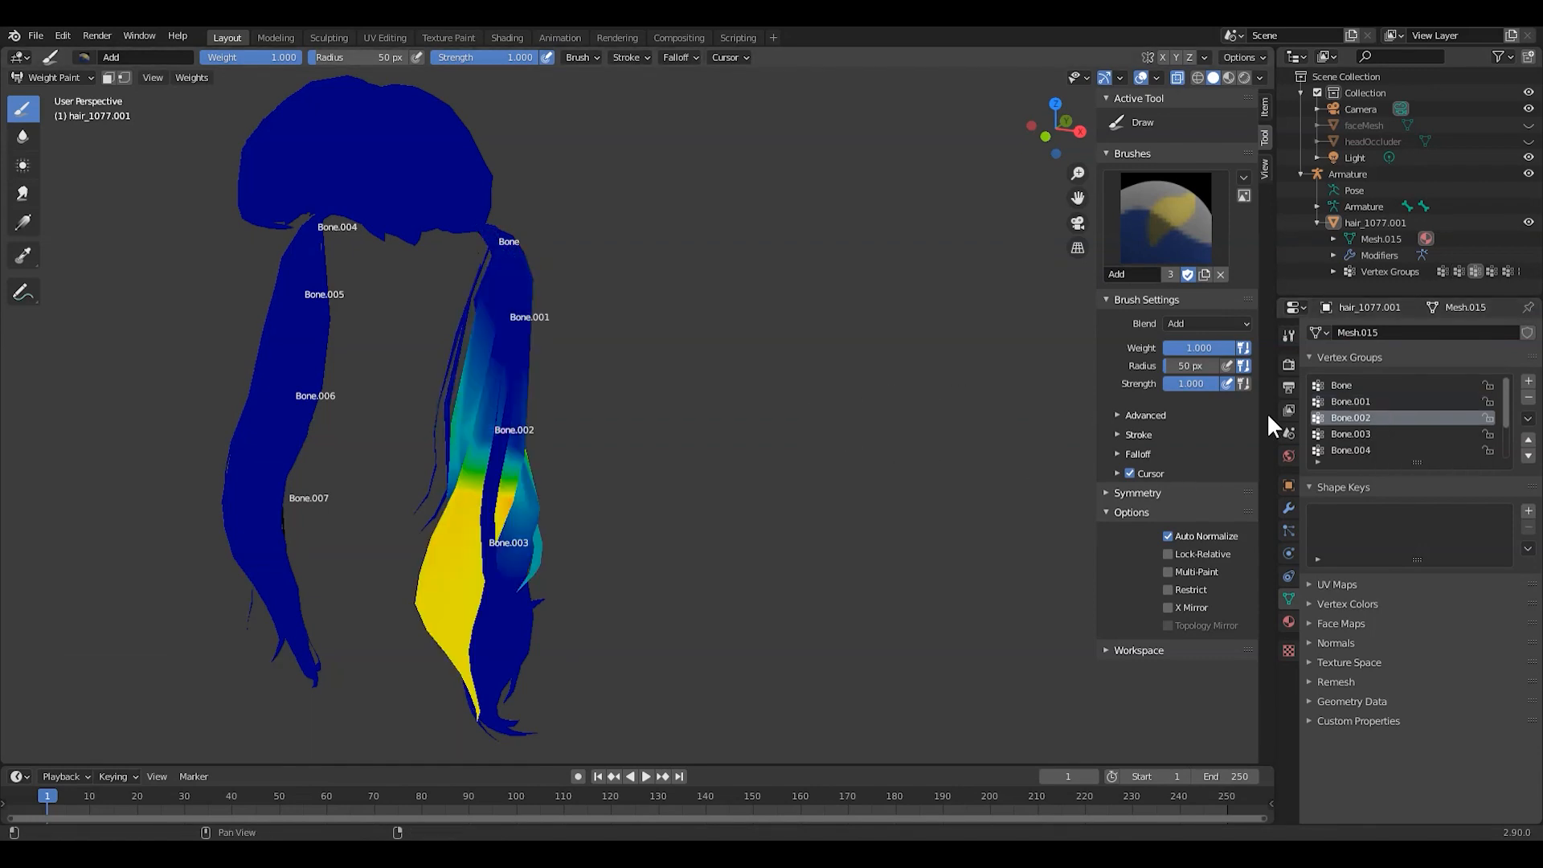
pyautogui.click(1169, 536)
pyautogui.click(1165, 217)
pyautogui.click(1150, 322)
pyautogui.moveTo(412, 406)
pyautogui.mouseDown()
pyautogui.moveTo(510, 420)
pyautogui.moveTo(514, 407)
pyautogui.moveTo(541, 493)
pyautogui.moveTo(621, 523)
pyautogui.mouseUp()
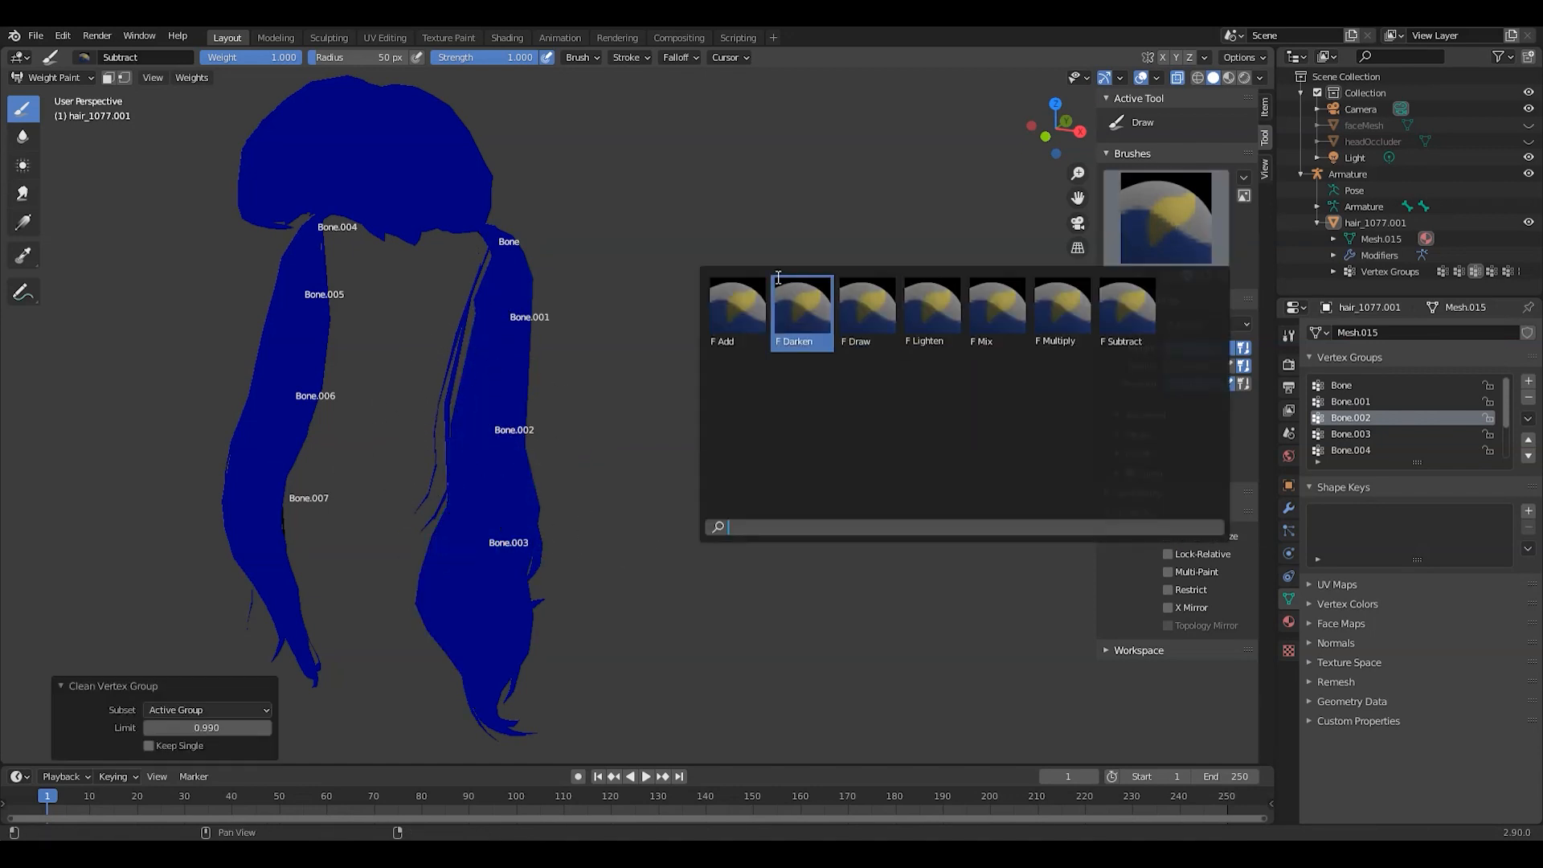
# Step: Choose the Add brush, enable Auto Normalize, and paint weight 1.000 on the ponytail section around Bone.002
pyautogui.click(734, 295)
pyautogui.click(1168, 536)
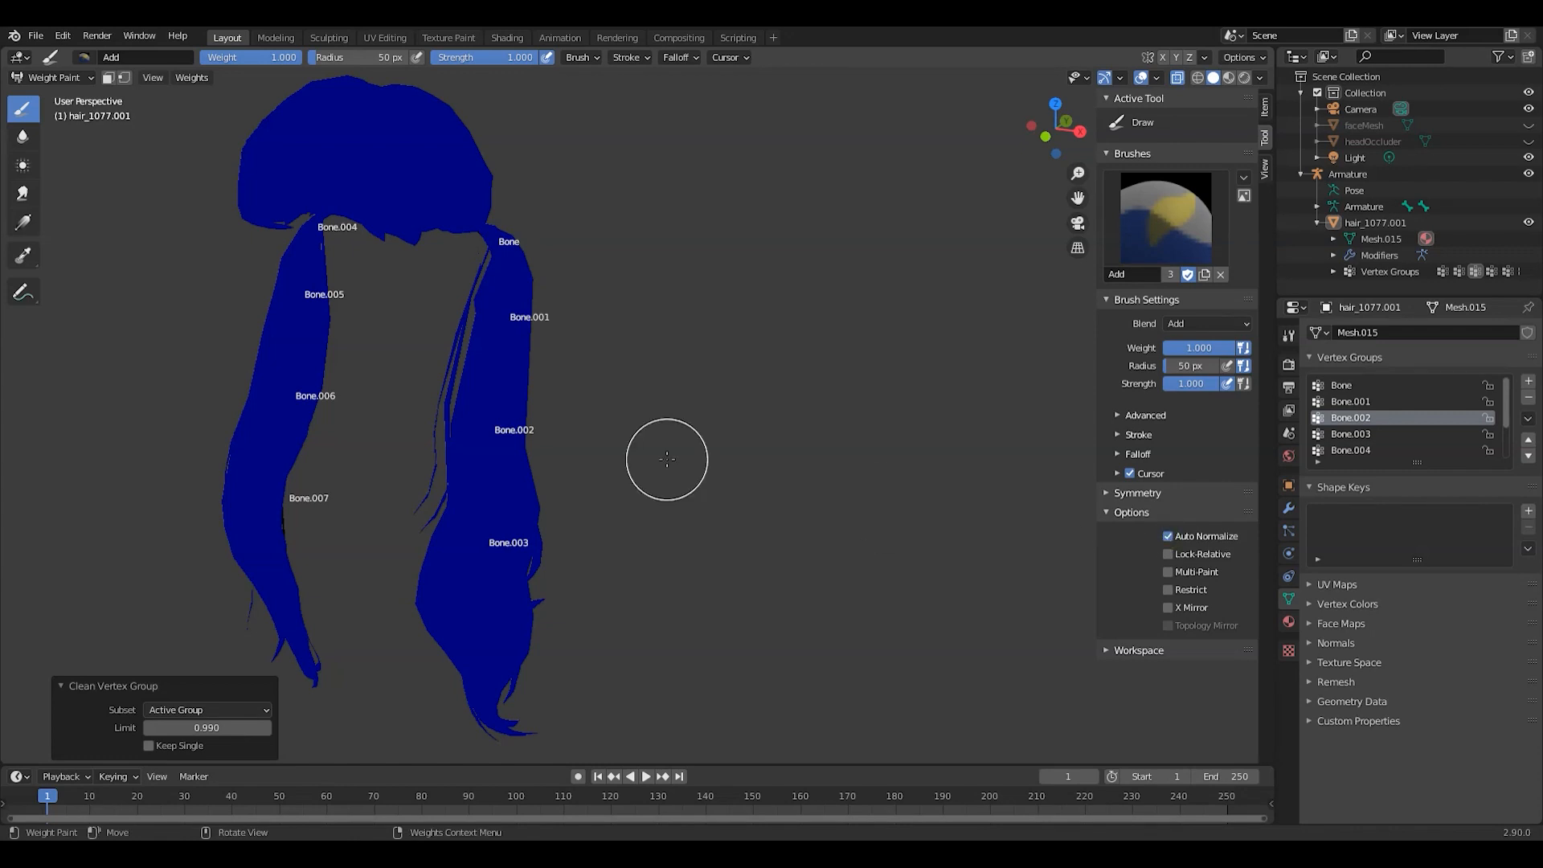
pyautogui.moveTo(431, 441)
pyautogui.mouseDown()
pyautogui.moveTo(592, 446)
pyautogui.moveTo(445, 436)
pyautogui.moveTo(482, 446)
pyautogui.moveTo(441, 405)
pyautogui.mouseUp()
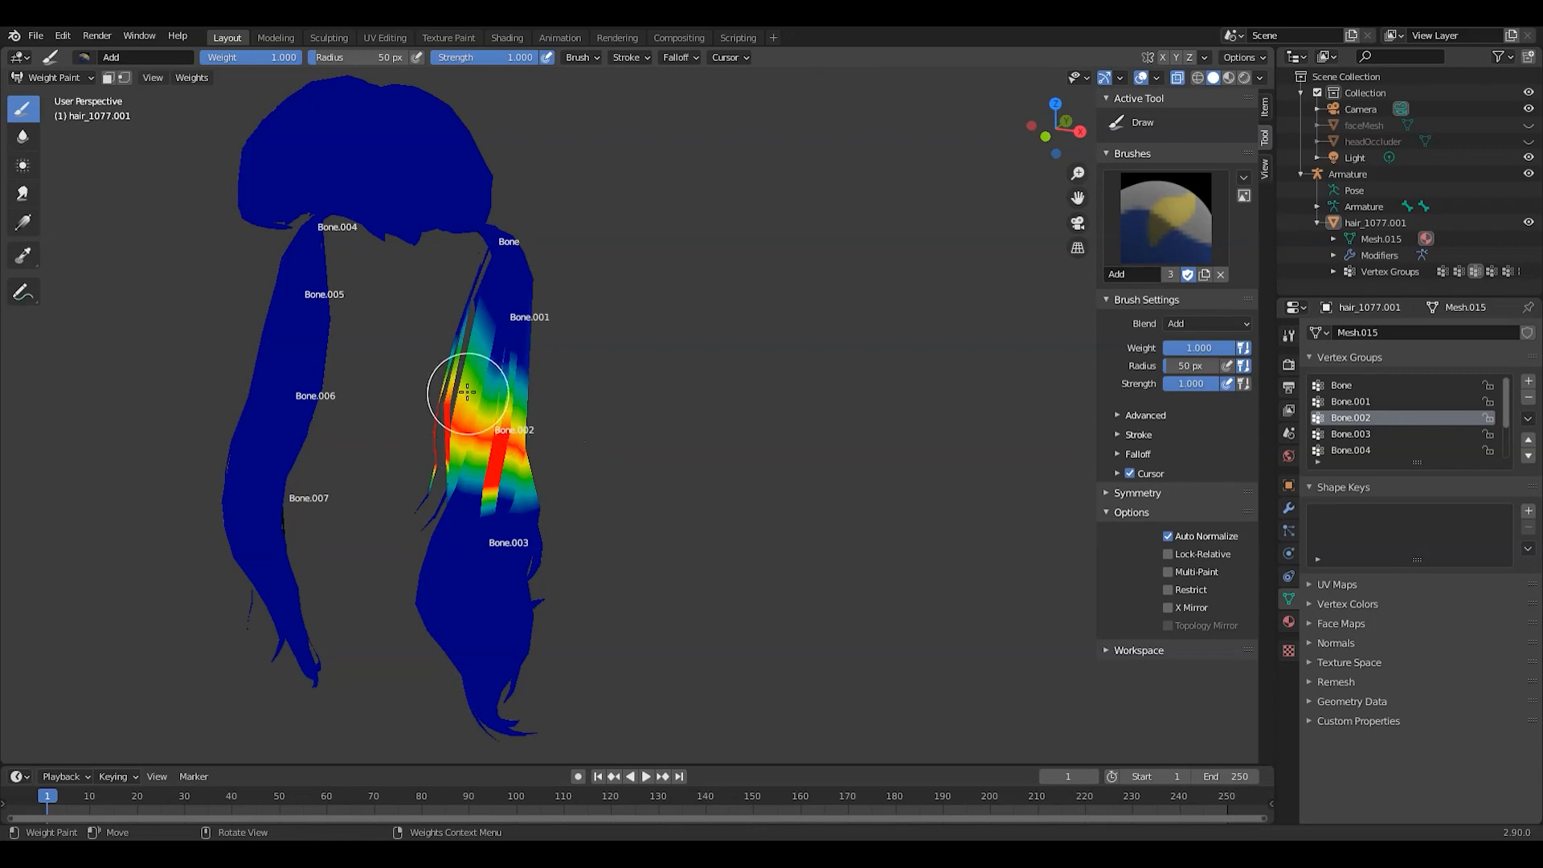
pyautogui.moveTo(514, 420); pyautogui.dragTo(510, 403, button='middle')
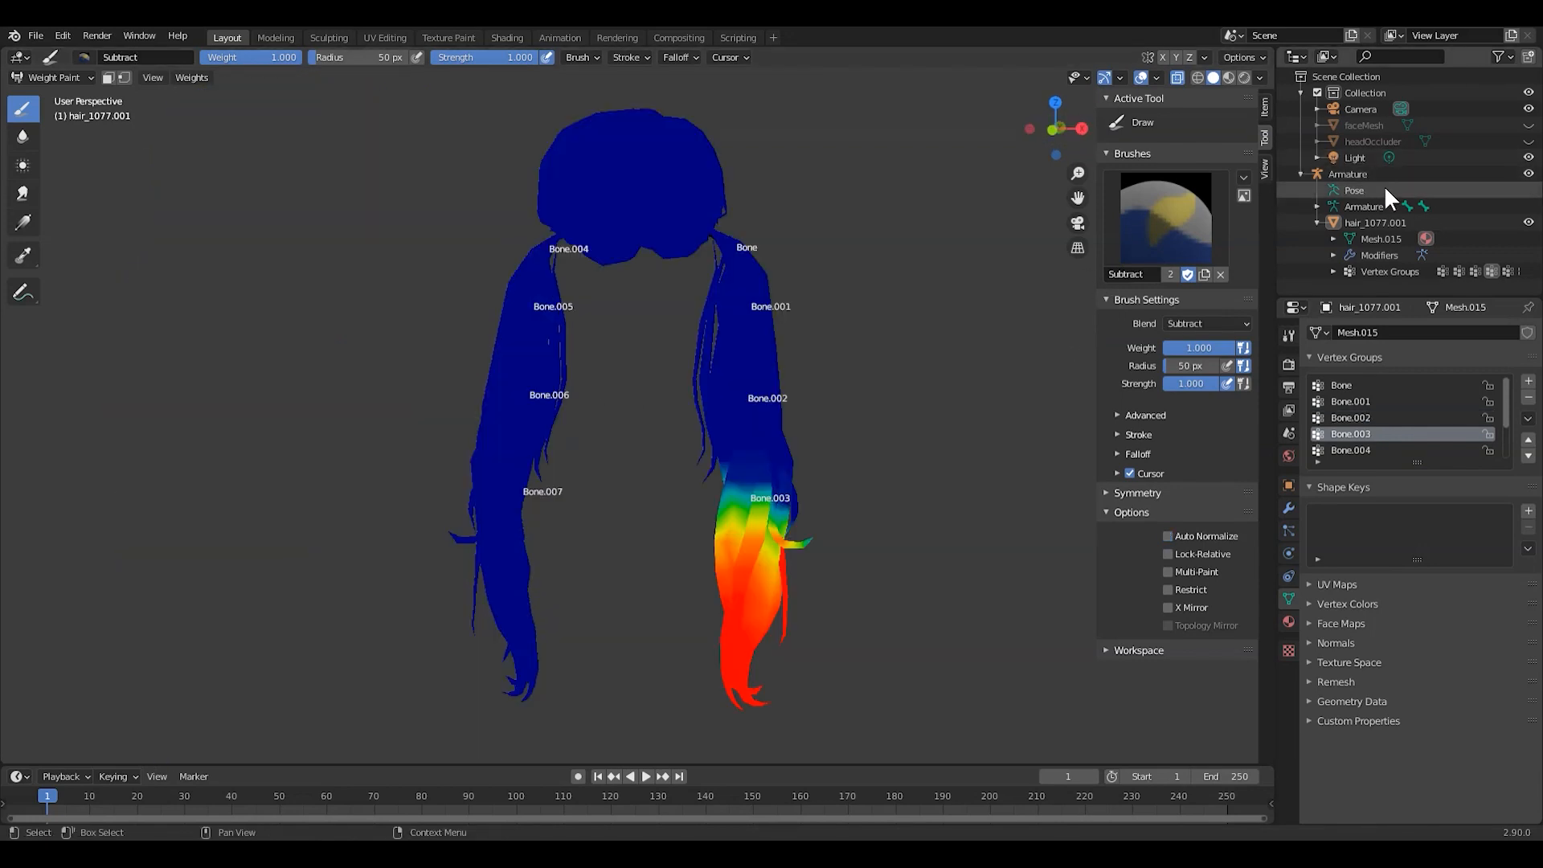
# Step: Put the armature in Pose Mode and test-rotate the ponytail's top bone to check the hair deformation
pyautogui.click(1377, 188)
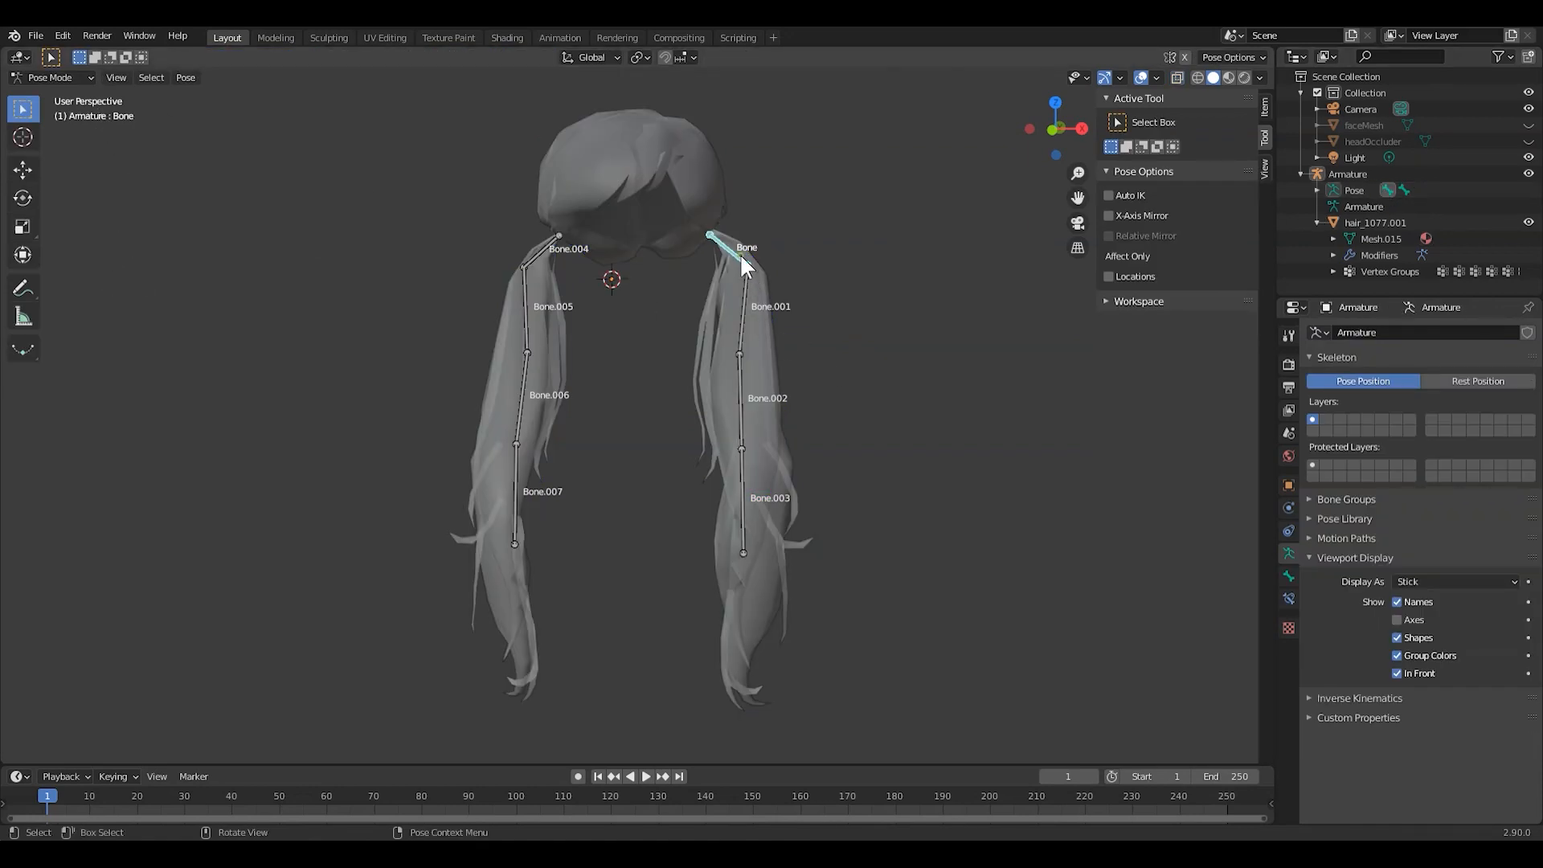
pyautogui.press('r')
pyautogui.press('r')
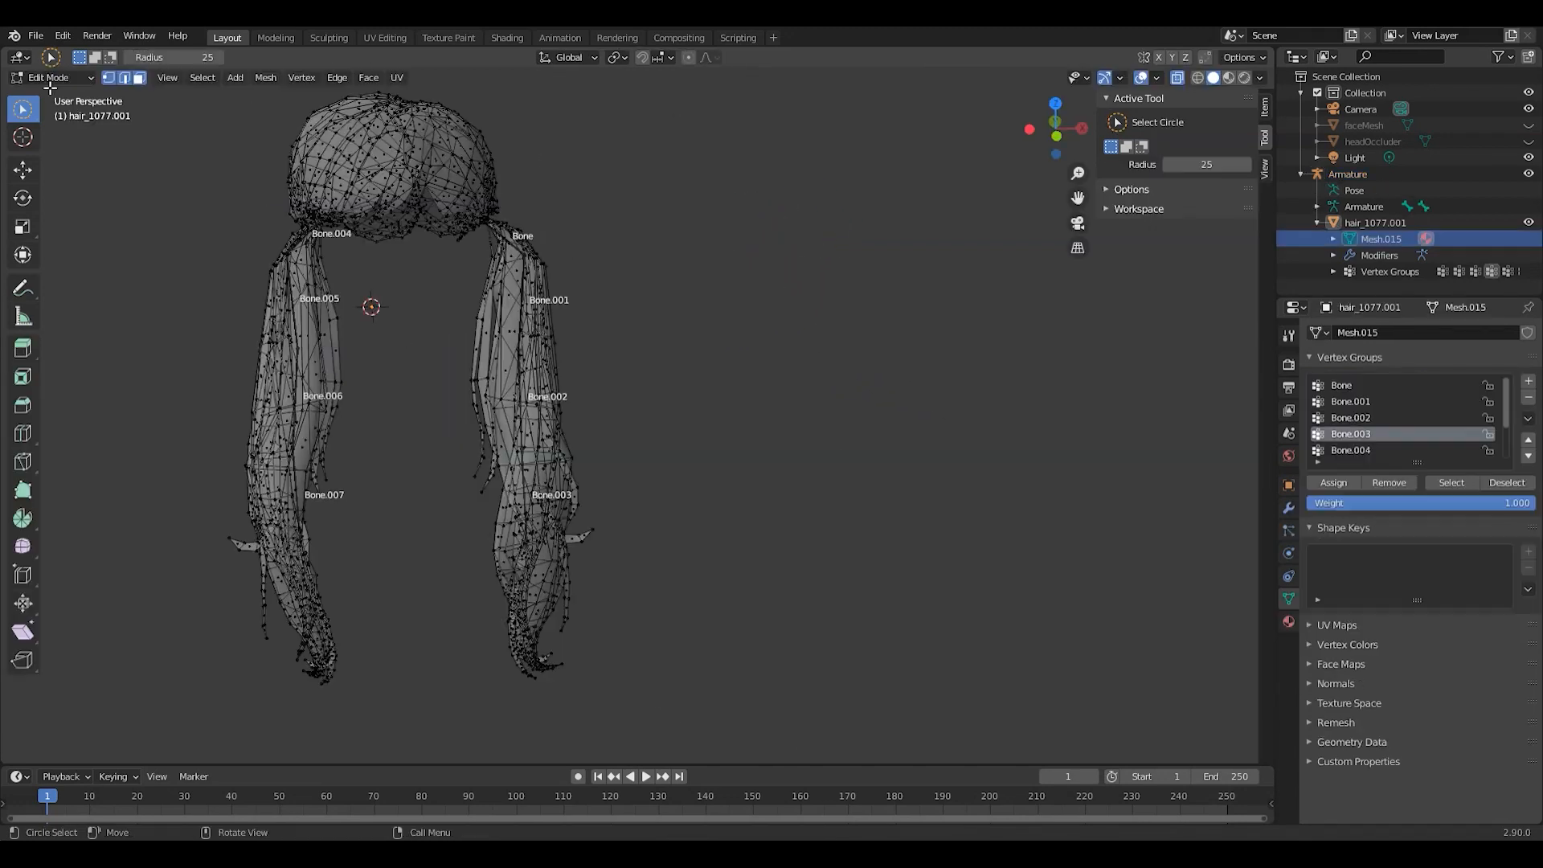
# Step: Switch the hair mesh to Weight Paint mode and run Normalize All on all groups with Lock Active enabled
pyautogui.click(56, 80)
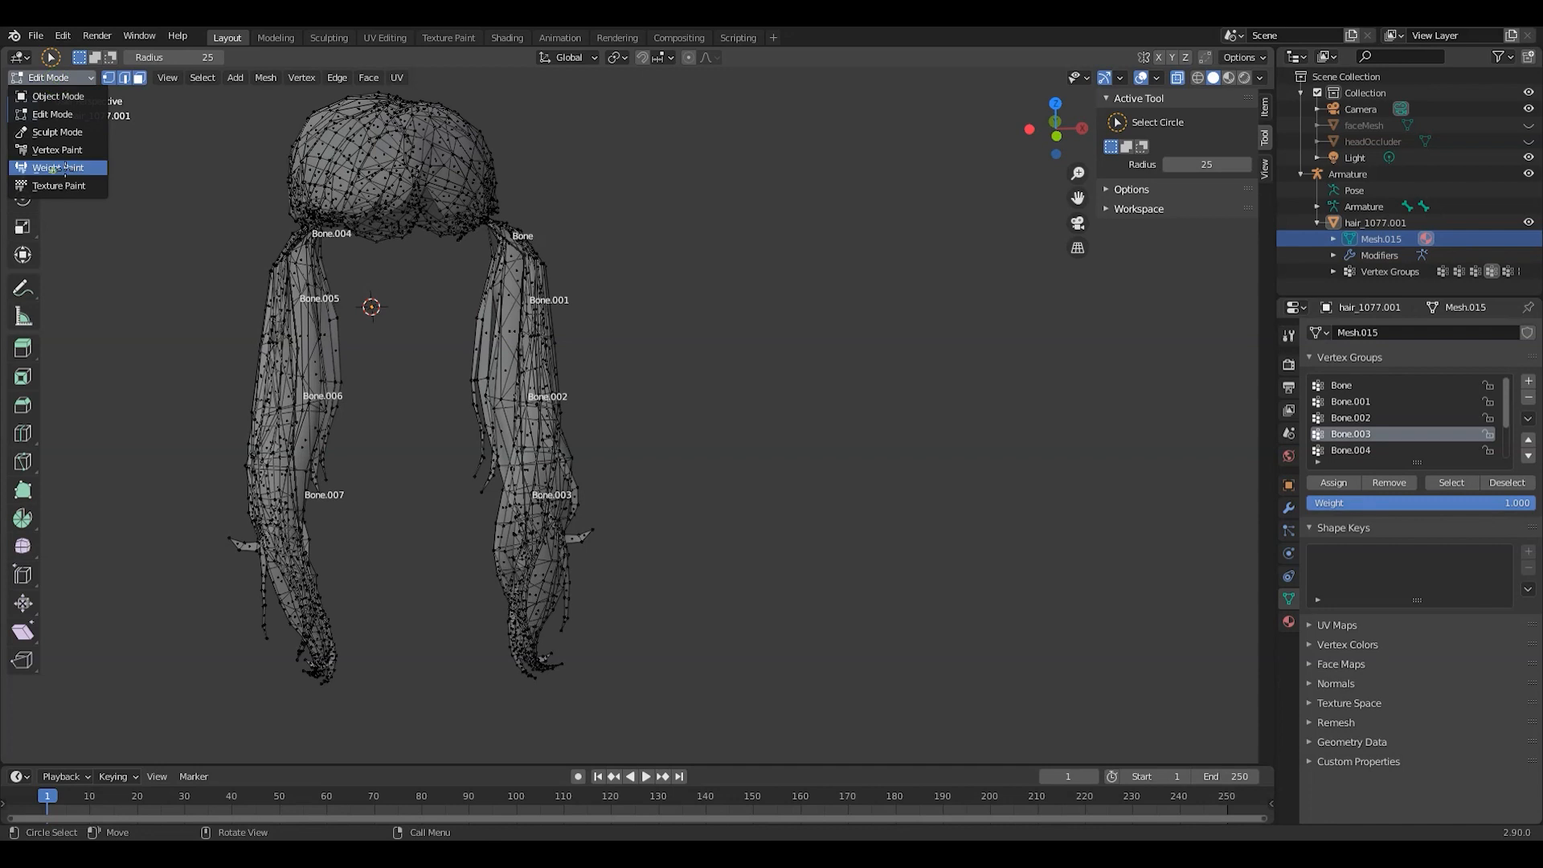
pyautogui.click(56, 161)
pyautogui.click(192, 77)
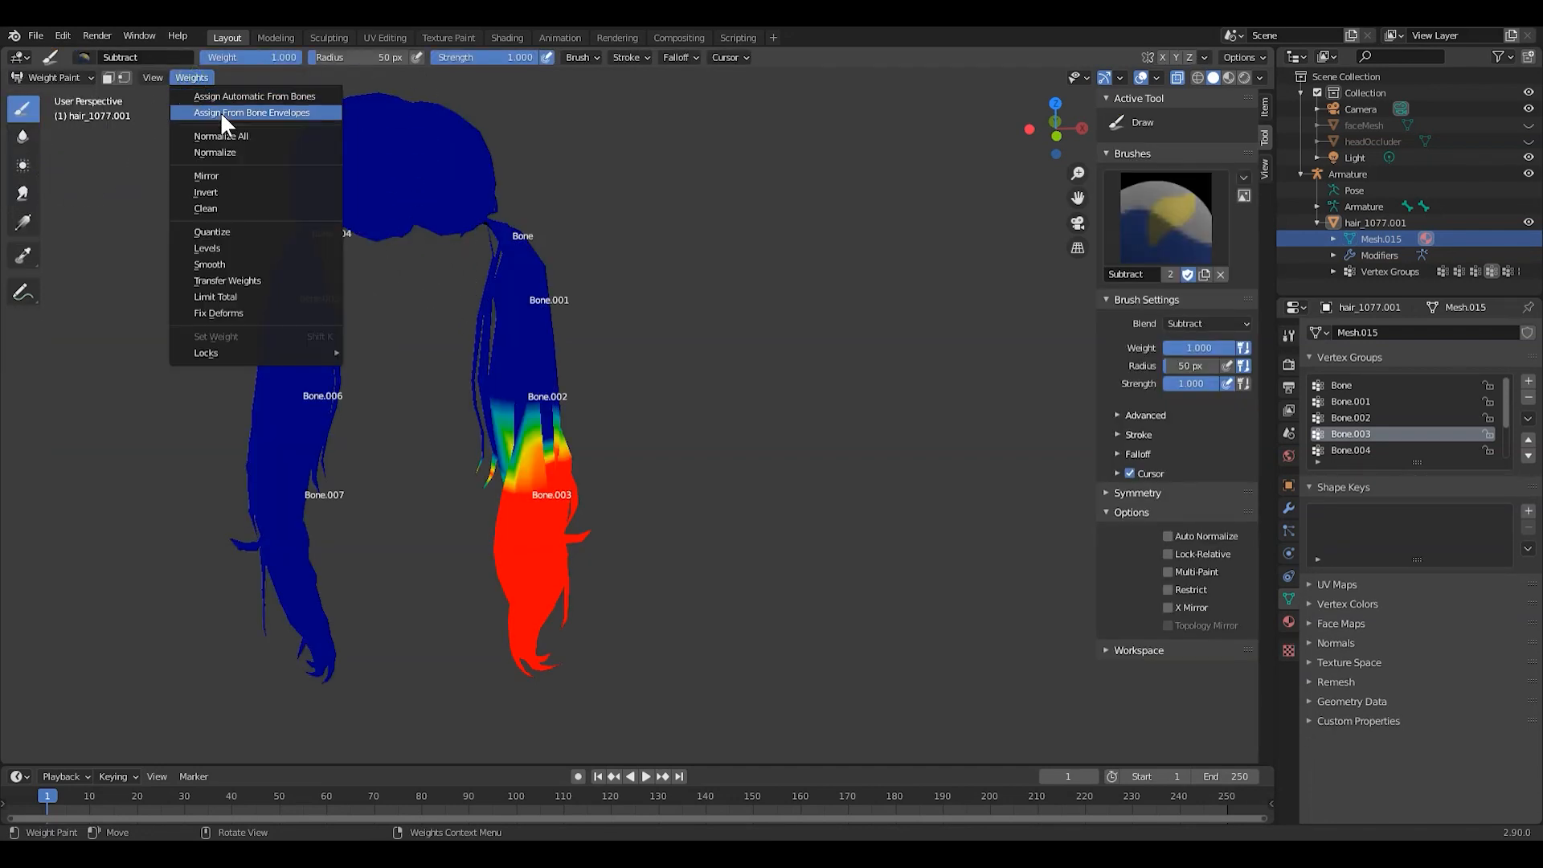
pyautogui.click(244, 132)
# Step: Return the armature to Pose Mode and test-rotate Bone and Bone.002 to check how the strands follow
pyautogui.click(61, 75)
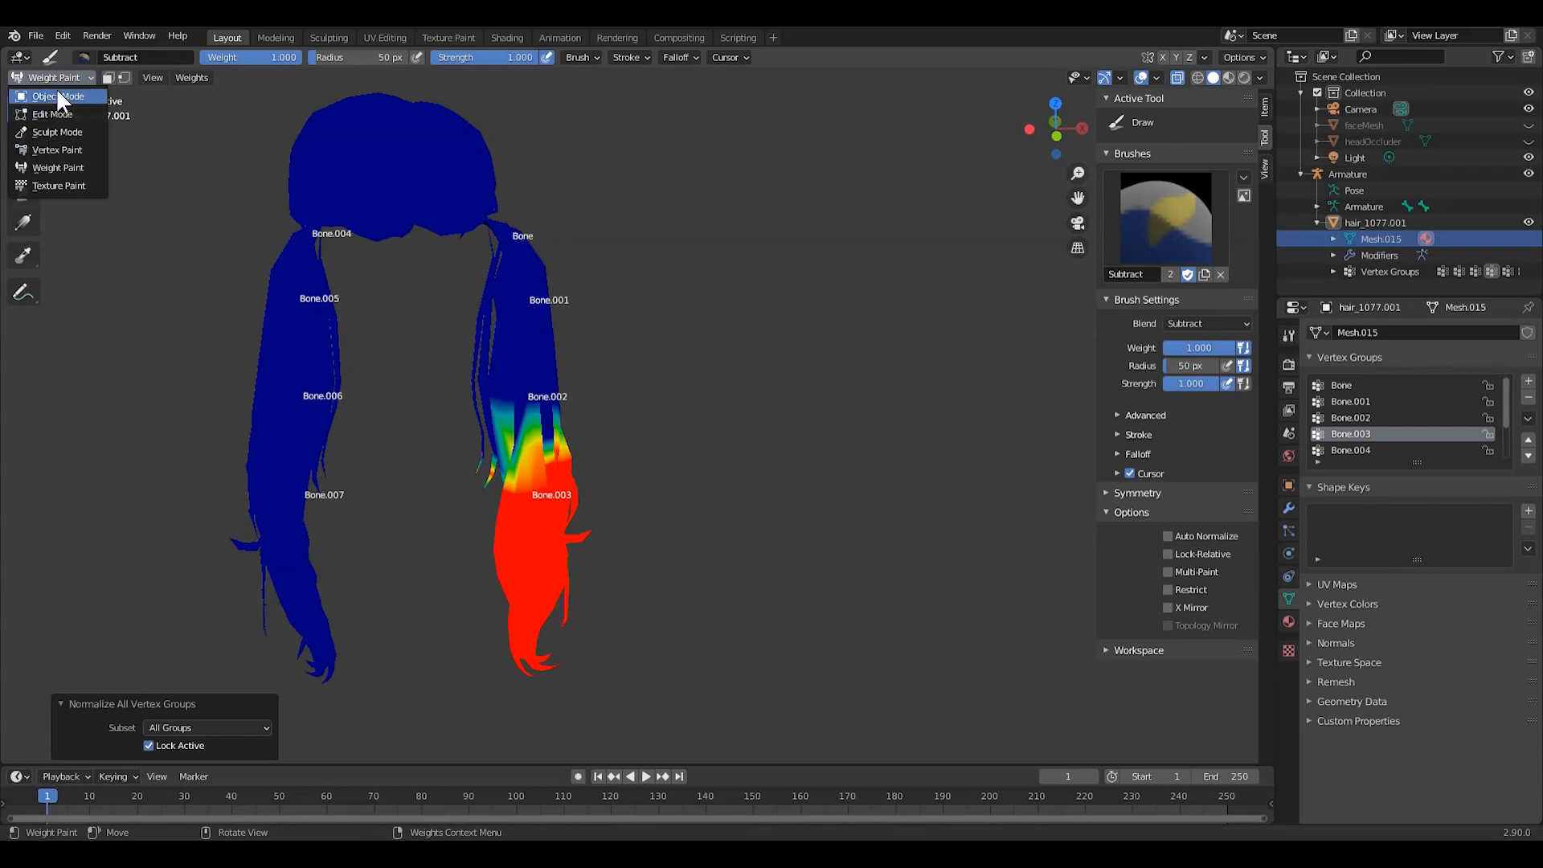
pyautogui.click(1402, 191)
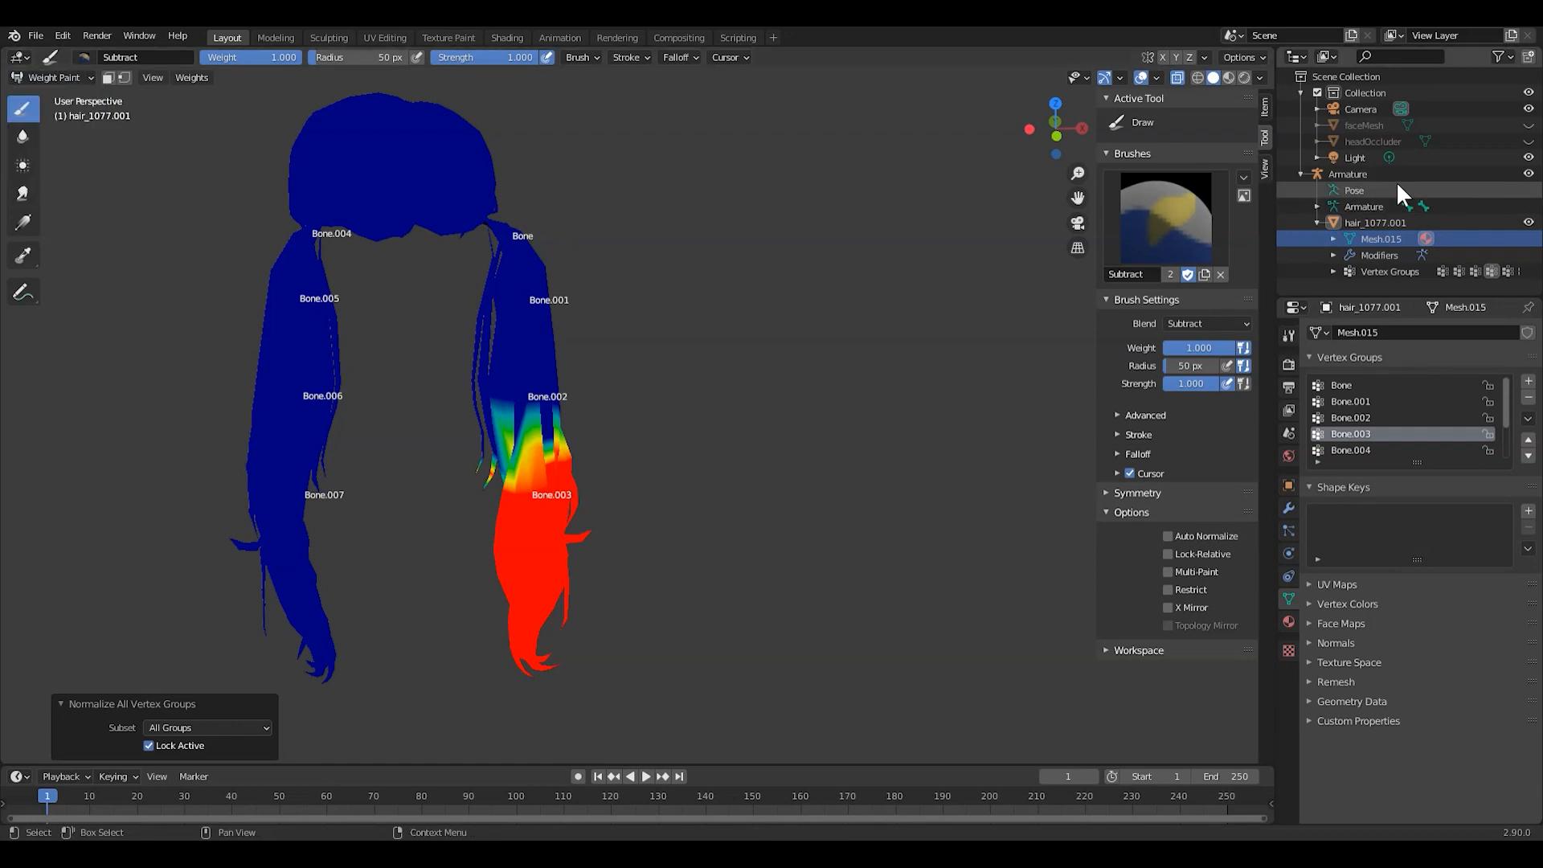
pyautogui.click(518, 244)
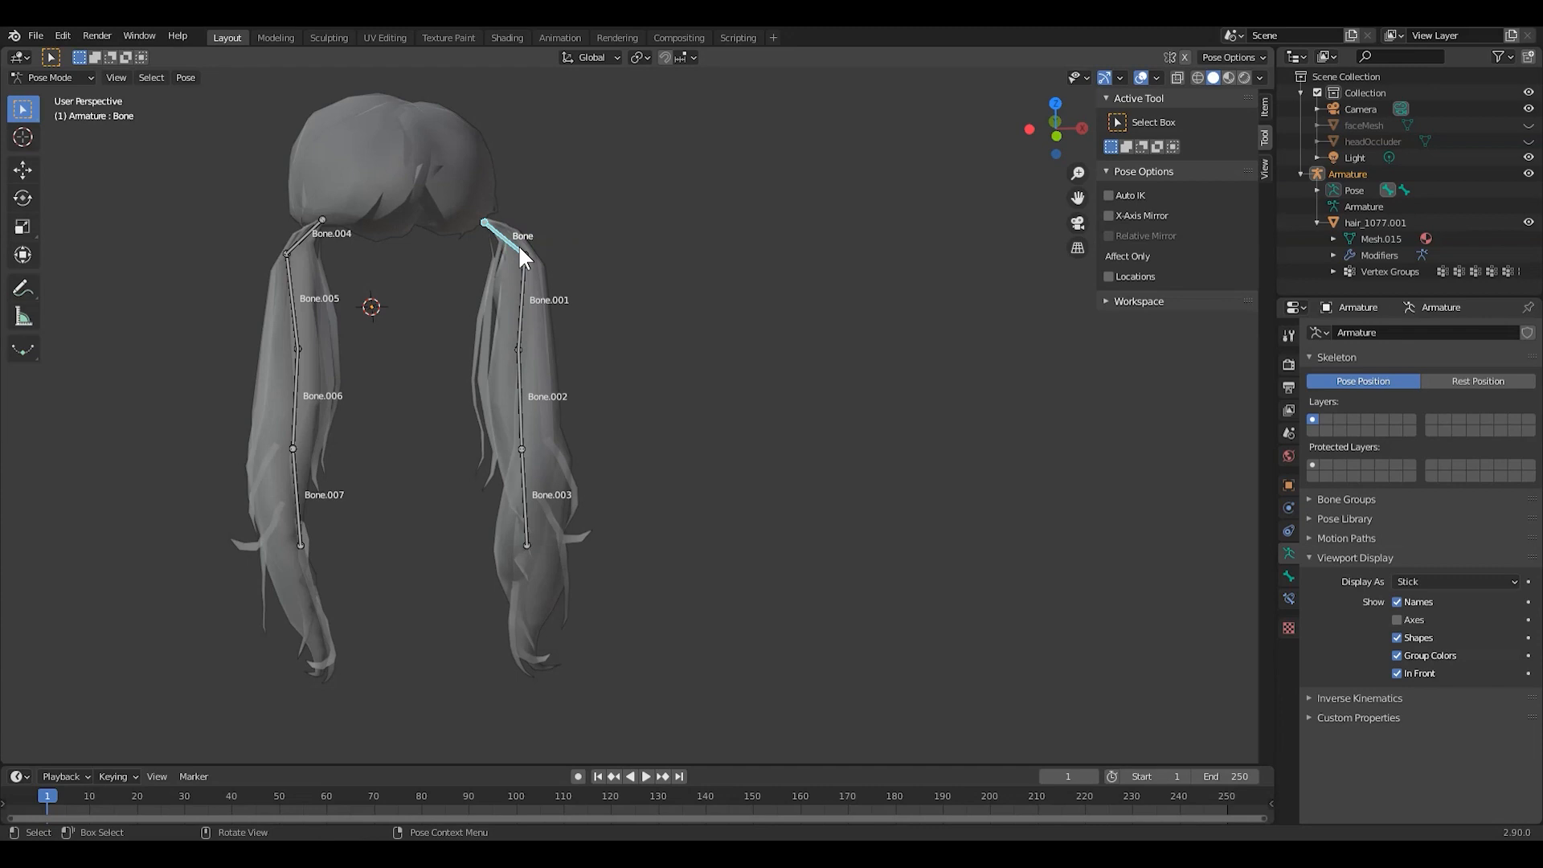
pyautogui.press('r')
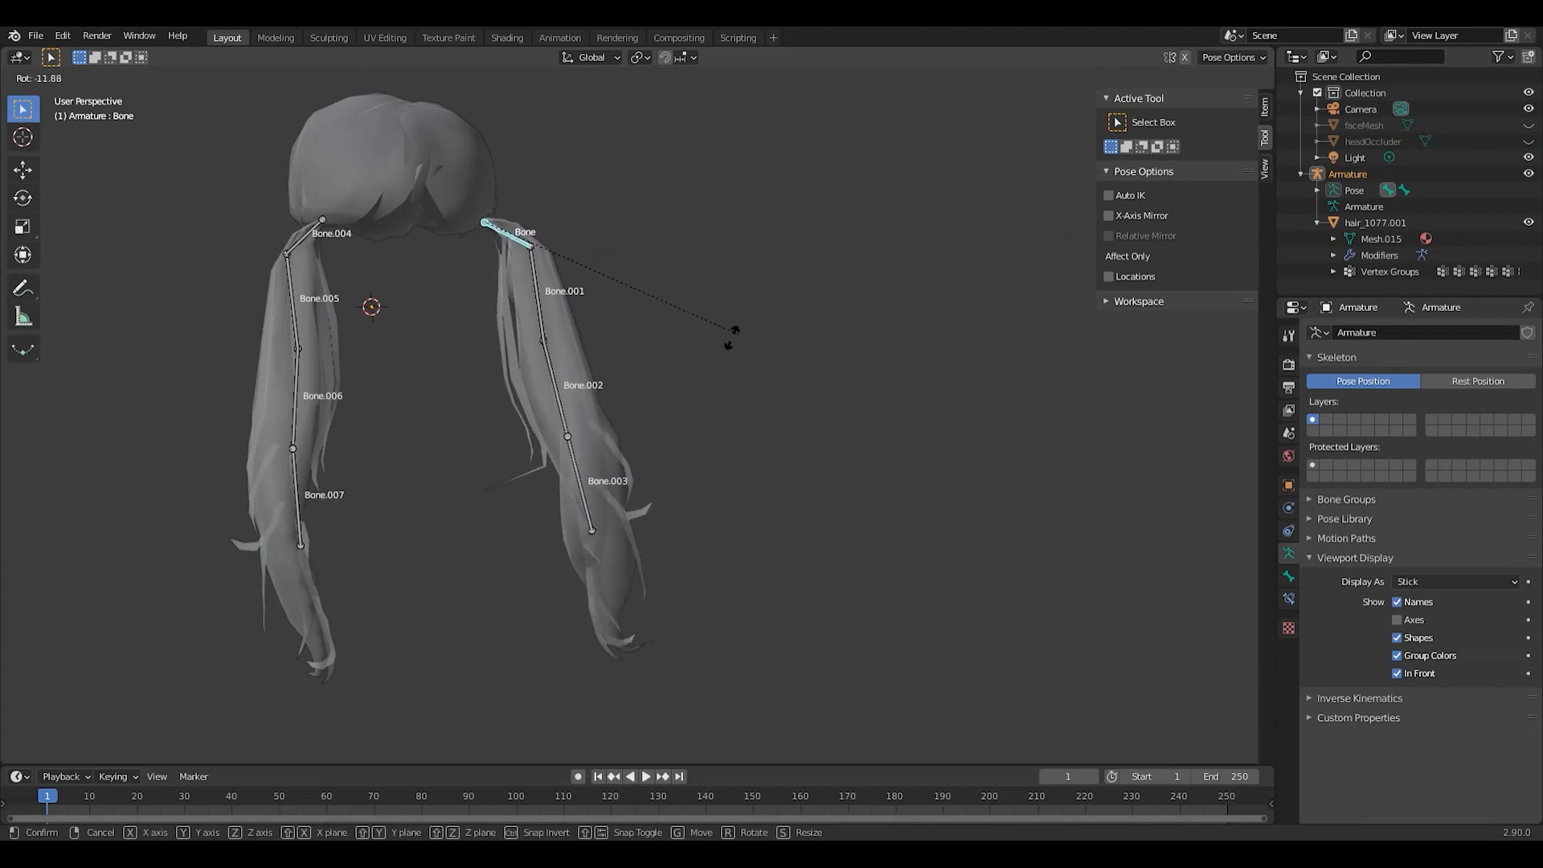
pyautogui.rightClick(756, 352)
pyautogui.click(519, 397)
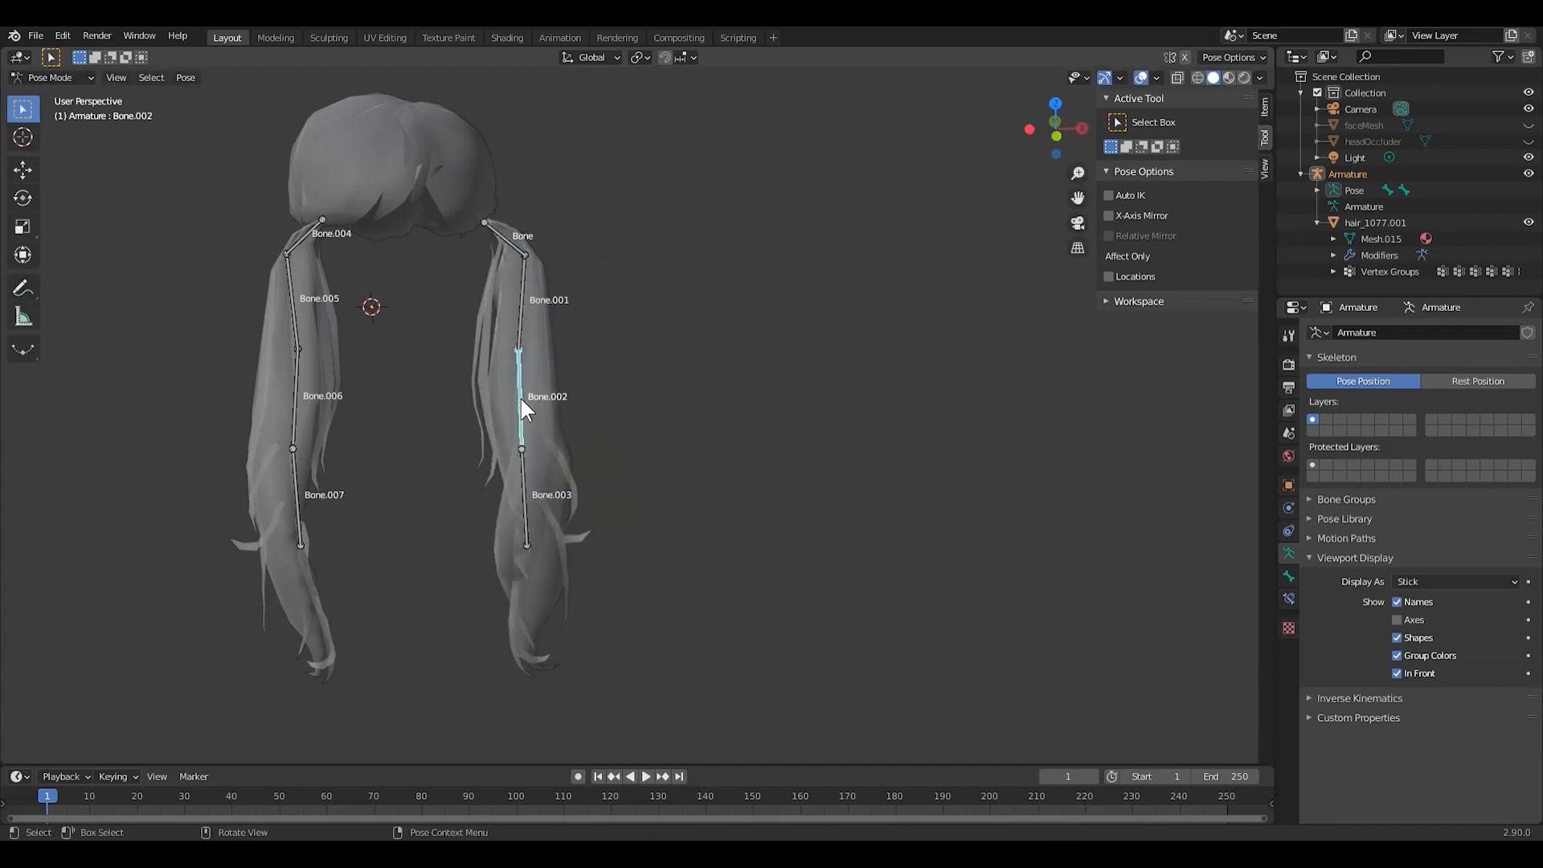
pyautogui.press('r')
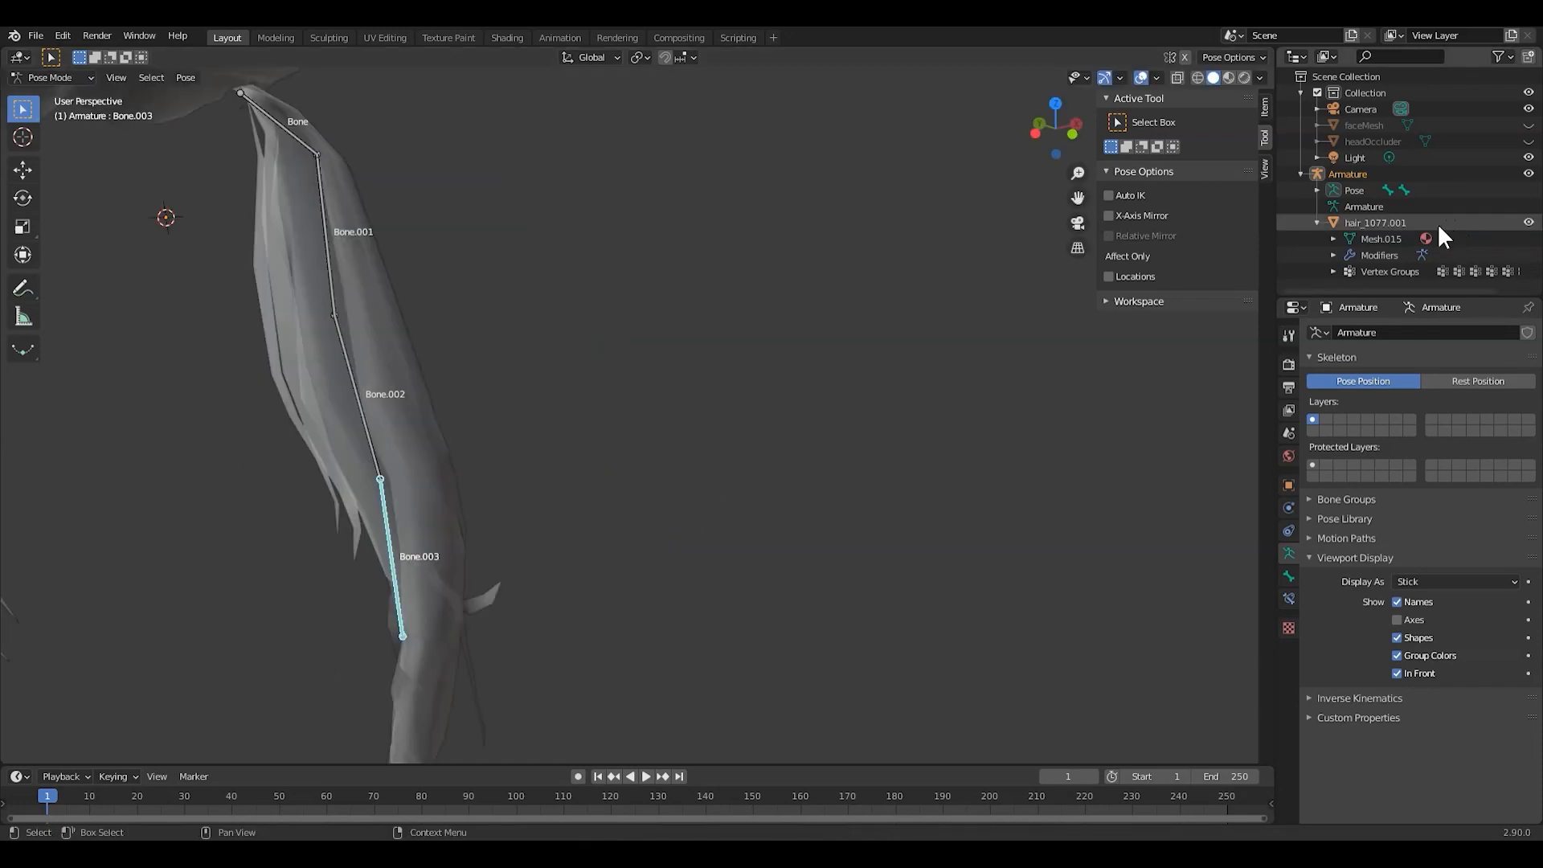
# Step: Leave the armature pose, make the hair mesh active, and set it to Weight Paint mode
pyautogui.click(1381, 222)
pyautogui.click(1371, 233)
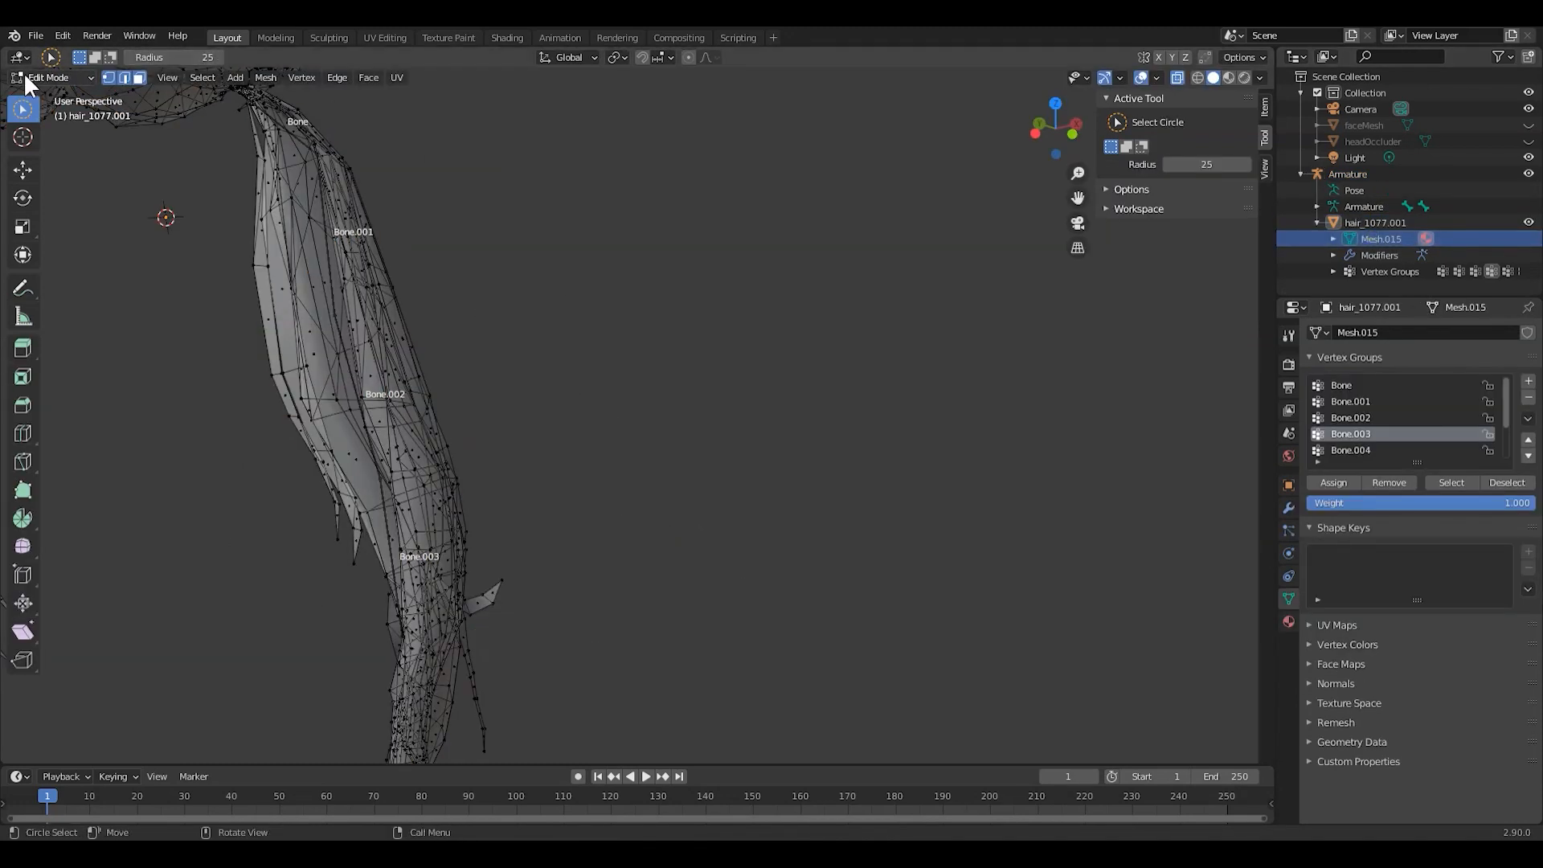
pyautogui.click(49, 77)
pyautogui.click(66, 169)
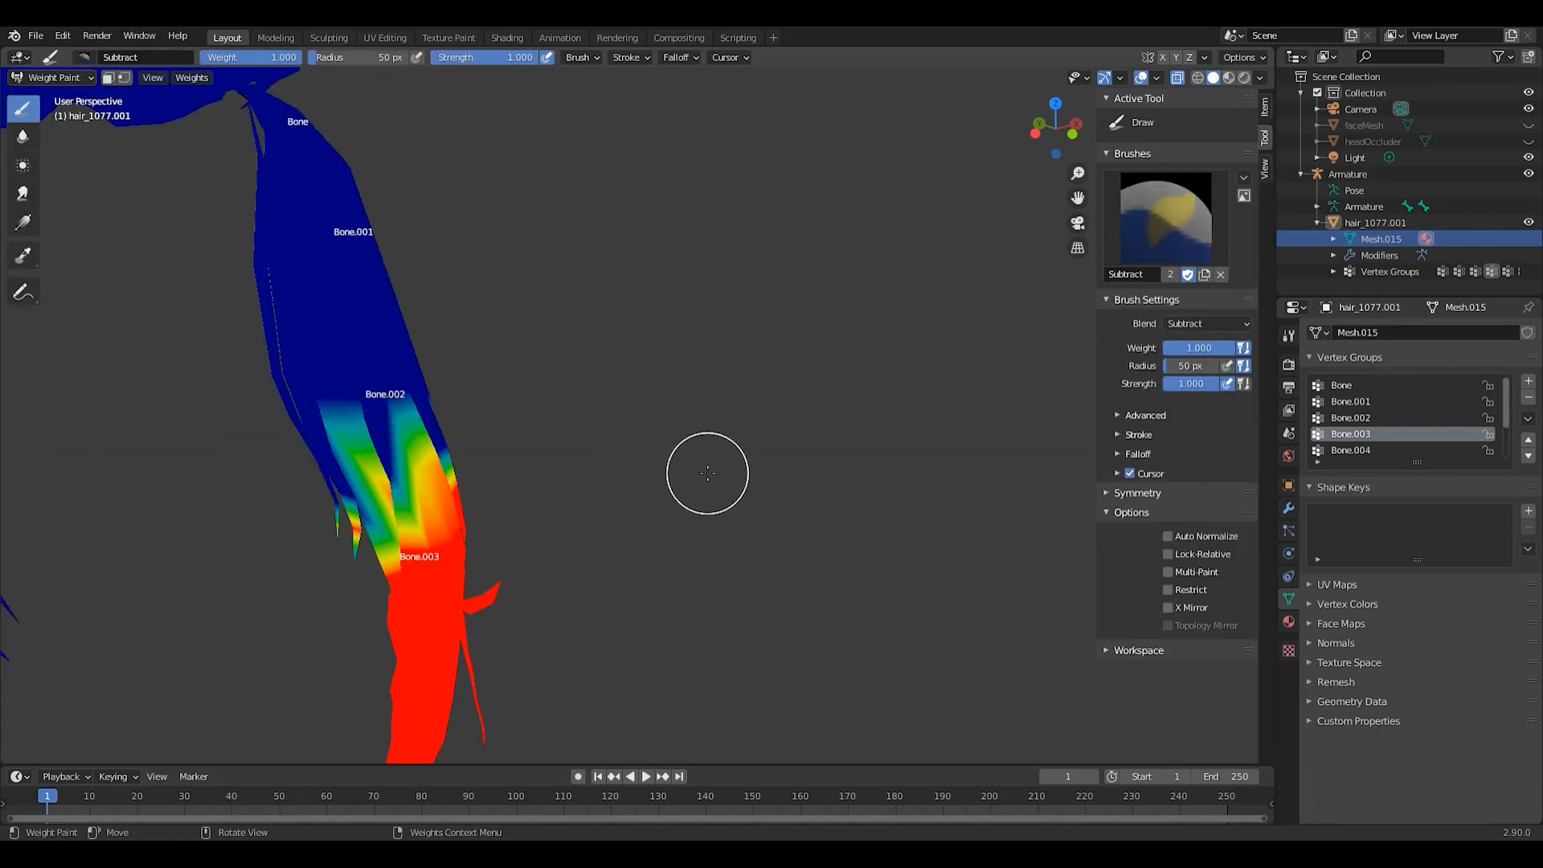
# Step: Using the Add brush with Auto Normalize enabled, paint weight 1.000 for Bone.003 on the thin loose strand tips beside the ponytail
pyautogui.moveTo(327, 582)
pyautogui.mouseDown(button='middle')
pyautogui.moveTo(211, 604)
pyautogui.moveTo(348, 501)
pyautogui.moveTo(356, 468)
pyautogui.mouseUp(button='middle')
pyautogui.scroll(2, 282, 620)
pyautogui.scroll(2, 216, 508)
pyautogui.moveTo(197, 524); pyautogui.dragTo(158, 432, button='middle')
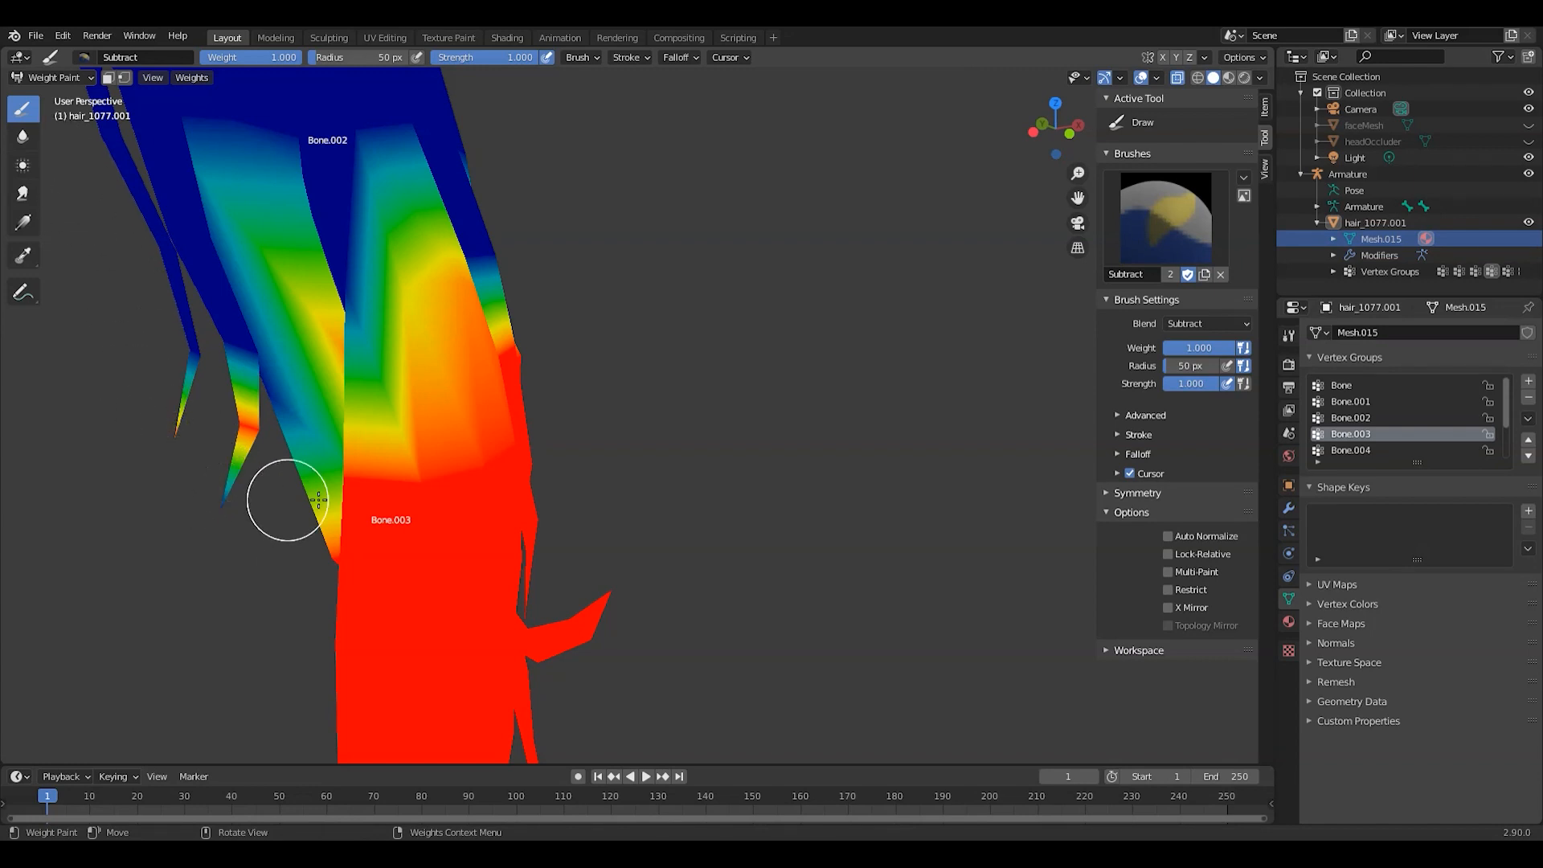
pyautogui.click(1198, 225)
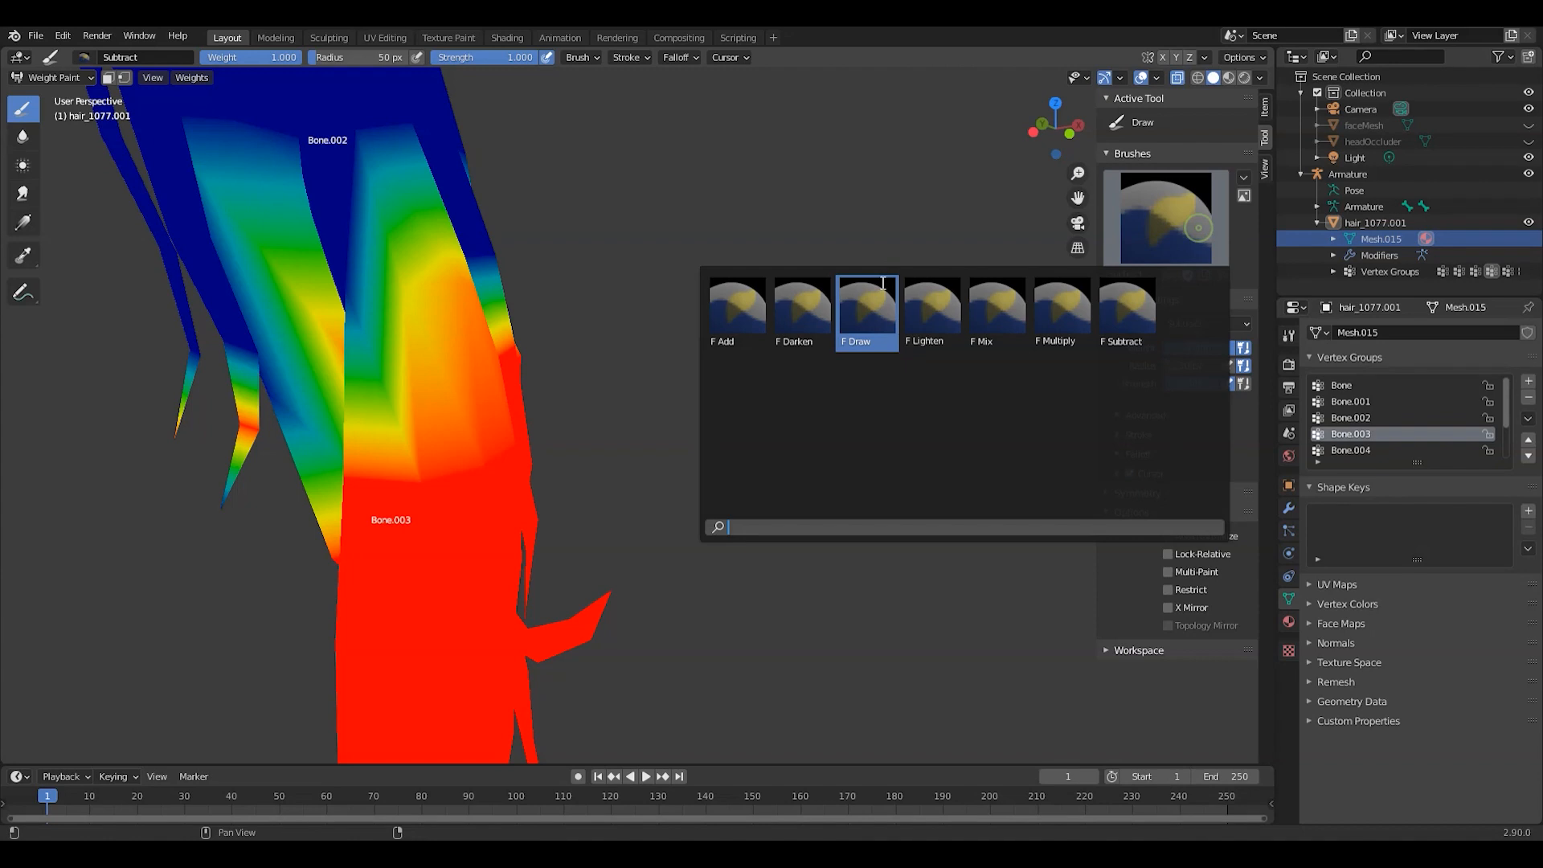
pyautogui.click(720, 308)
pyautogui.click(1178, 537)
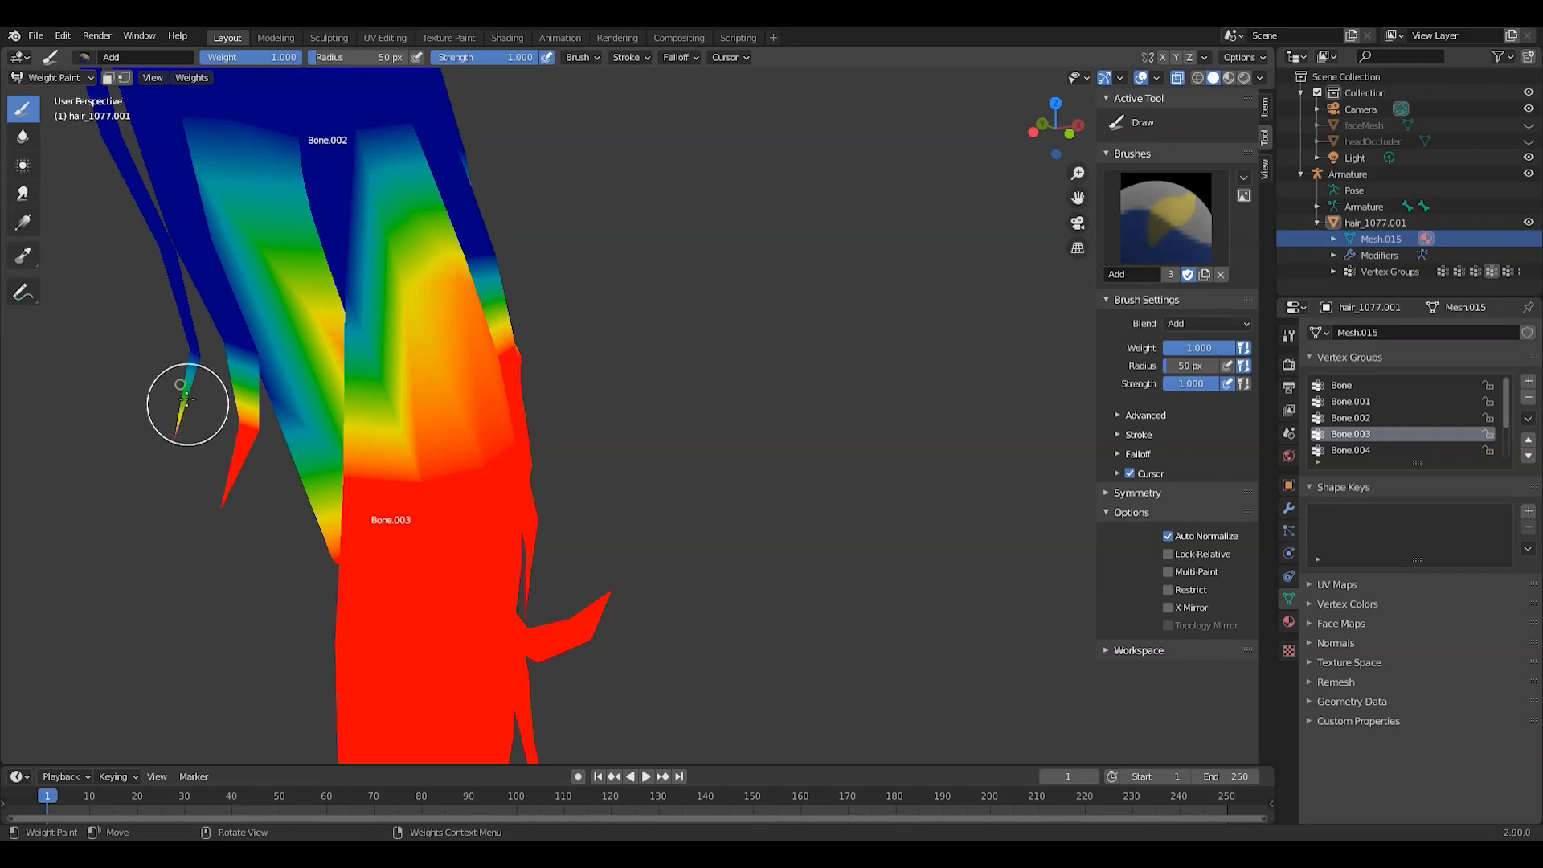
pyautogui.moveTo(194, 423)
pyautogui.mouseDown(button='middle')
pyautogui.moveTo(369, 407)
pyautogui.moveTo(436, 367)
pyautogui.mouseUp(button='middle')
pyautogui.moveTo(296, 383)
pyautogui.mouseDown()
pyautogui.moveTo(261, 355)
pyautogui.moveTo(290, 532)
pyautogui.mouseUp()
pyautogui.moveTo(429, 431)
pyautogui.mouseDown(button='middle')
pyautogui.moveTo(338, 513)
pyautogui.moveTo(170, 477)
pyautogui.mouseUp(button='middle')
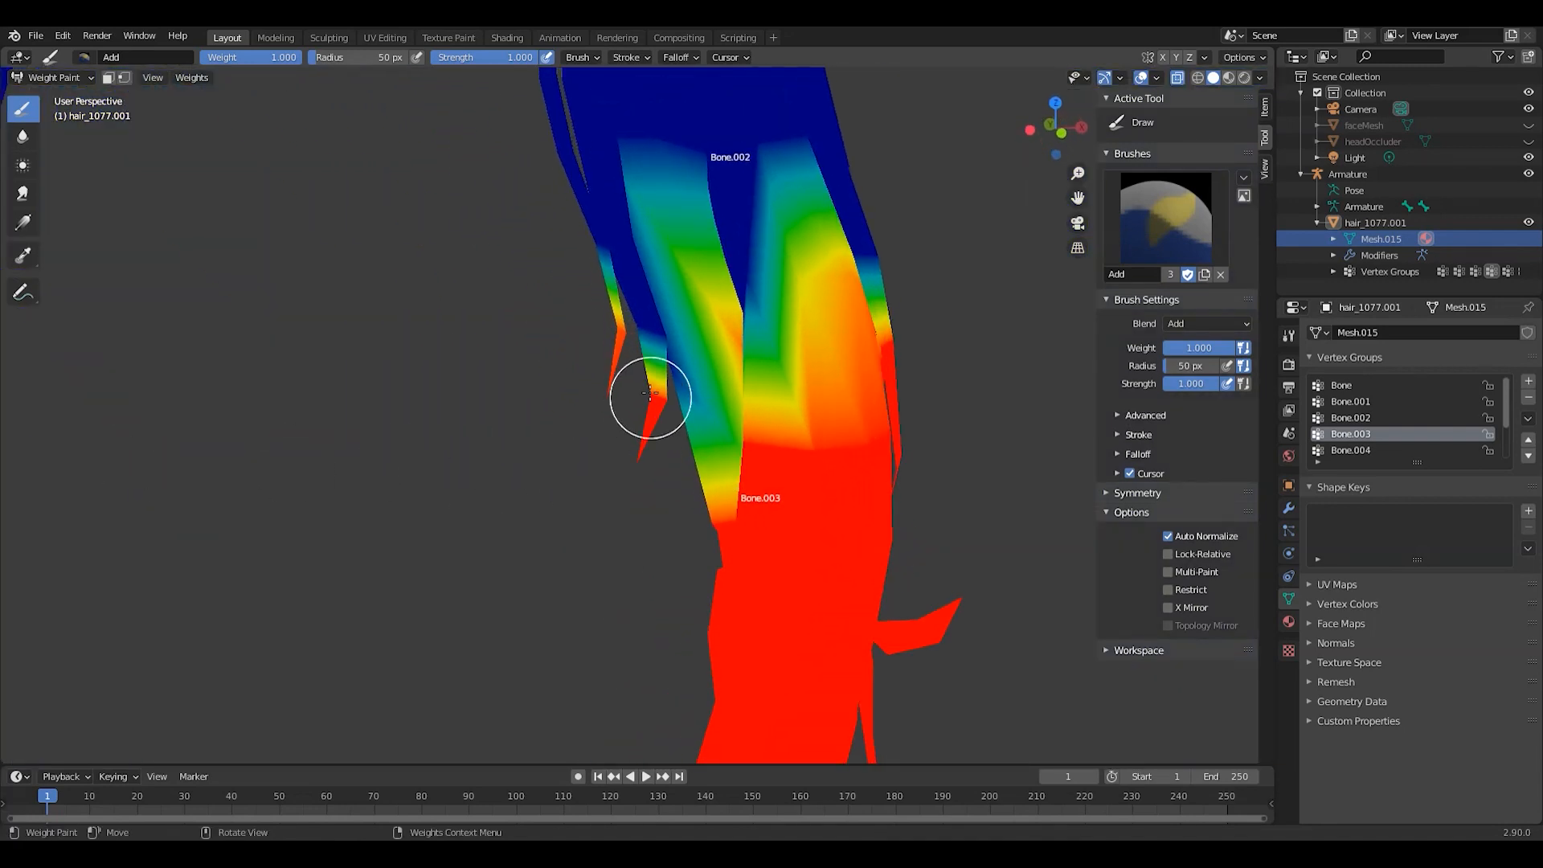
pyautogui.scroll(-8, 611, 450)
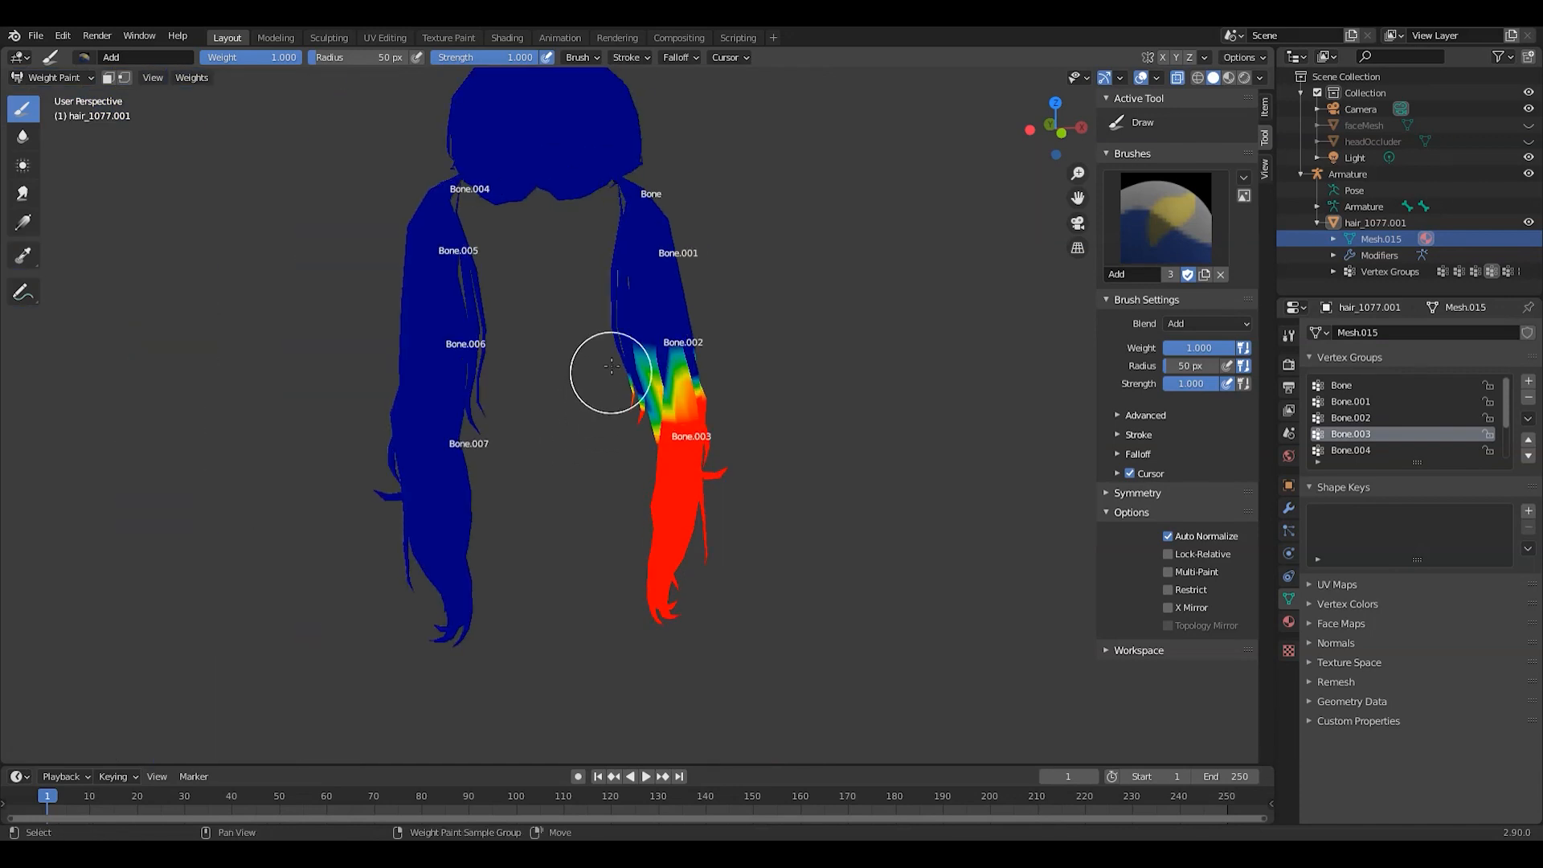
pyautogui.scroll(1, 482, 266)
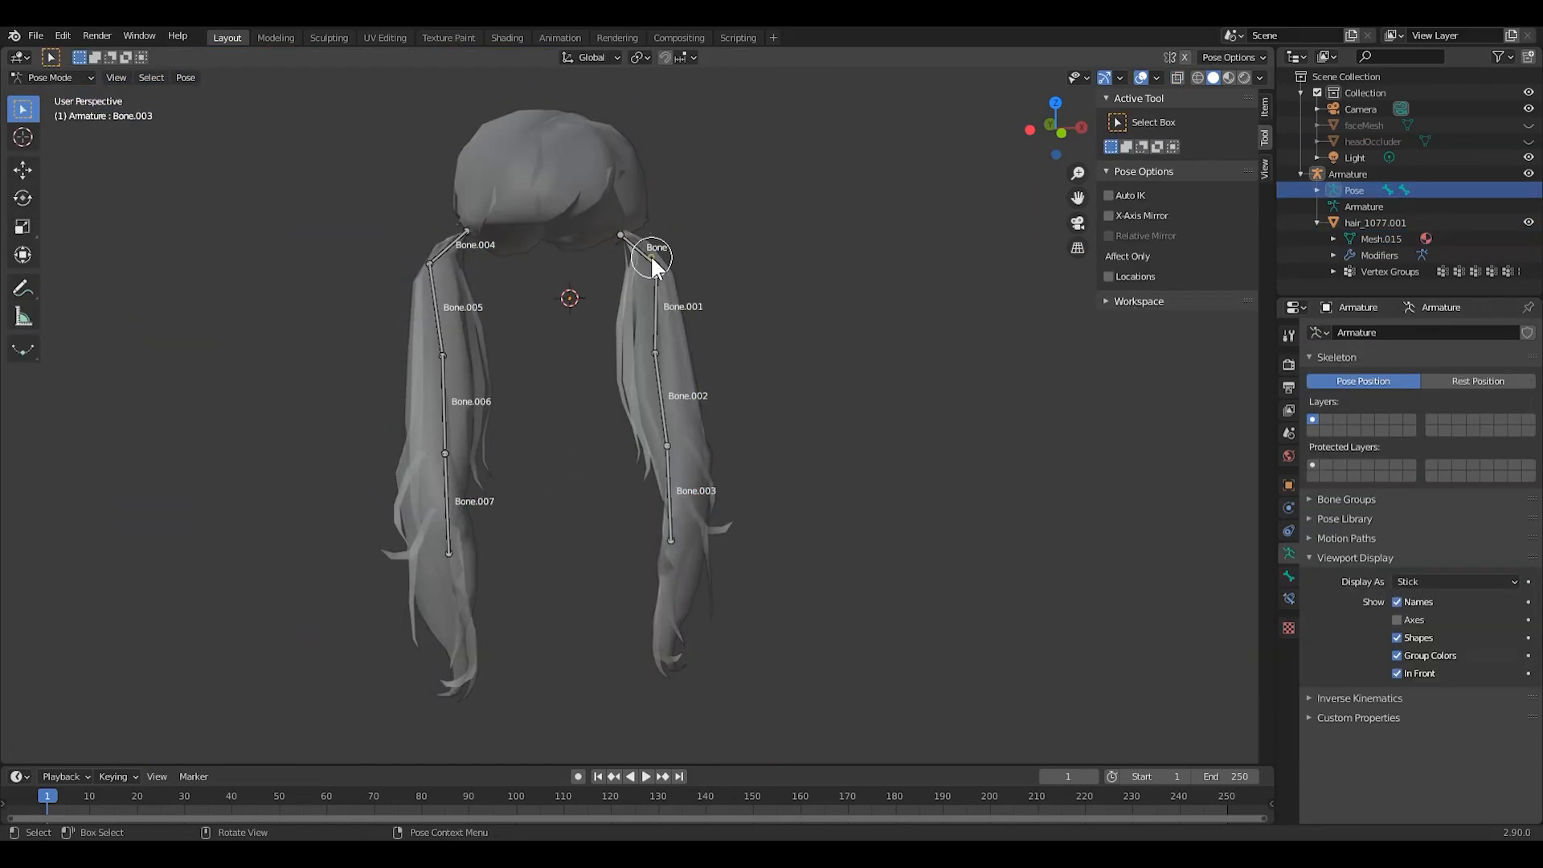
# Step: Test-rotate Bone and Bone.001 freely in Pose Mode to check how the ponytail strands follow
pyautogui.click(650, 253)
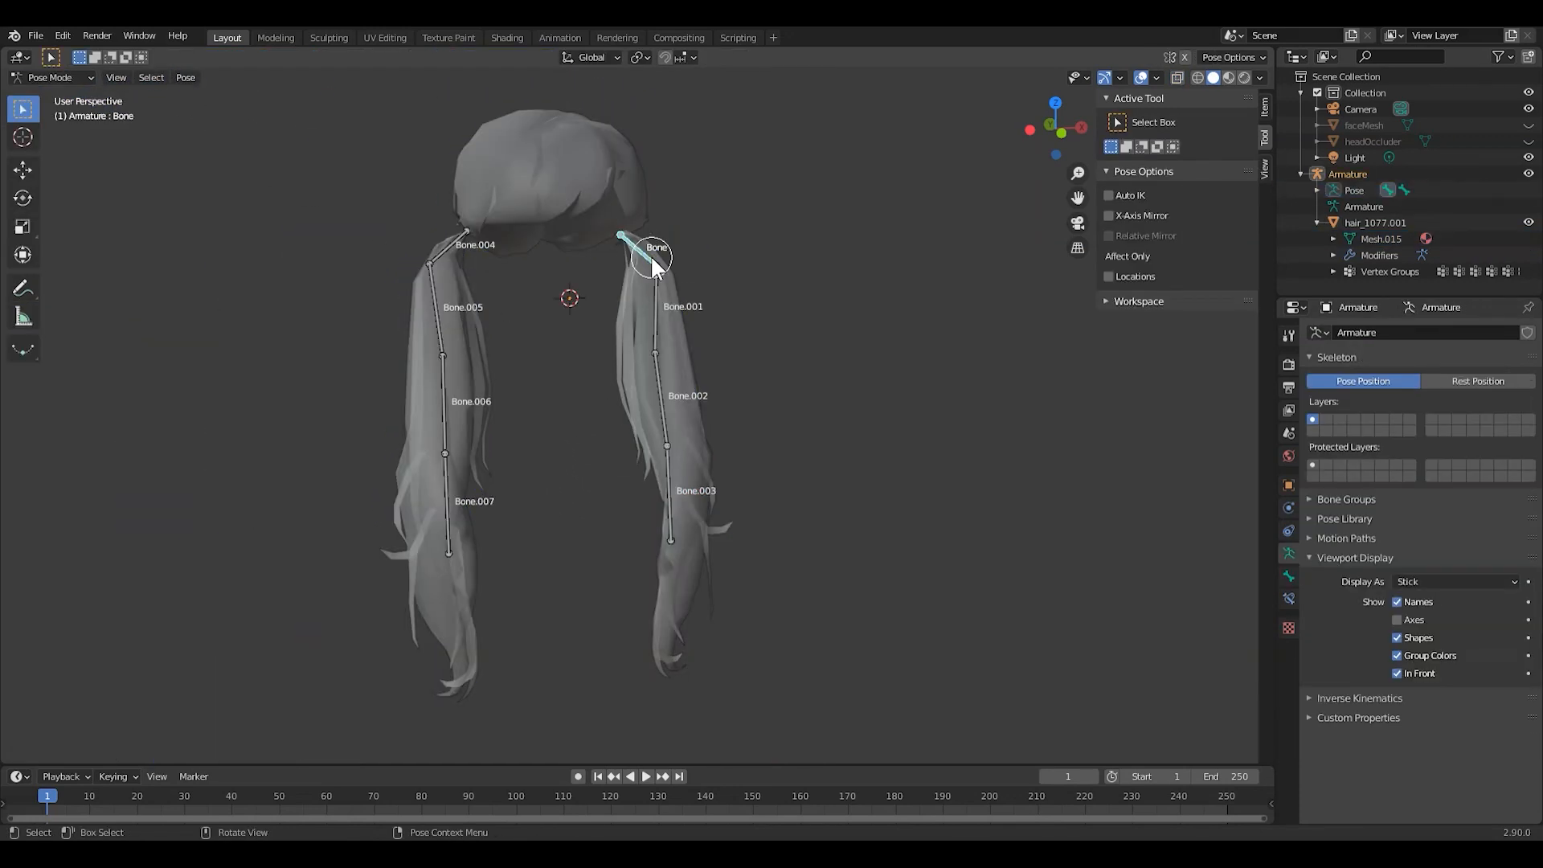
pyautogui.press('r')
pyautogui.press('r')
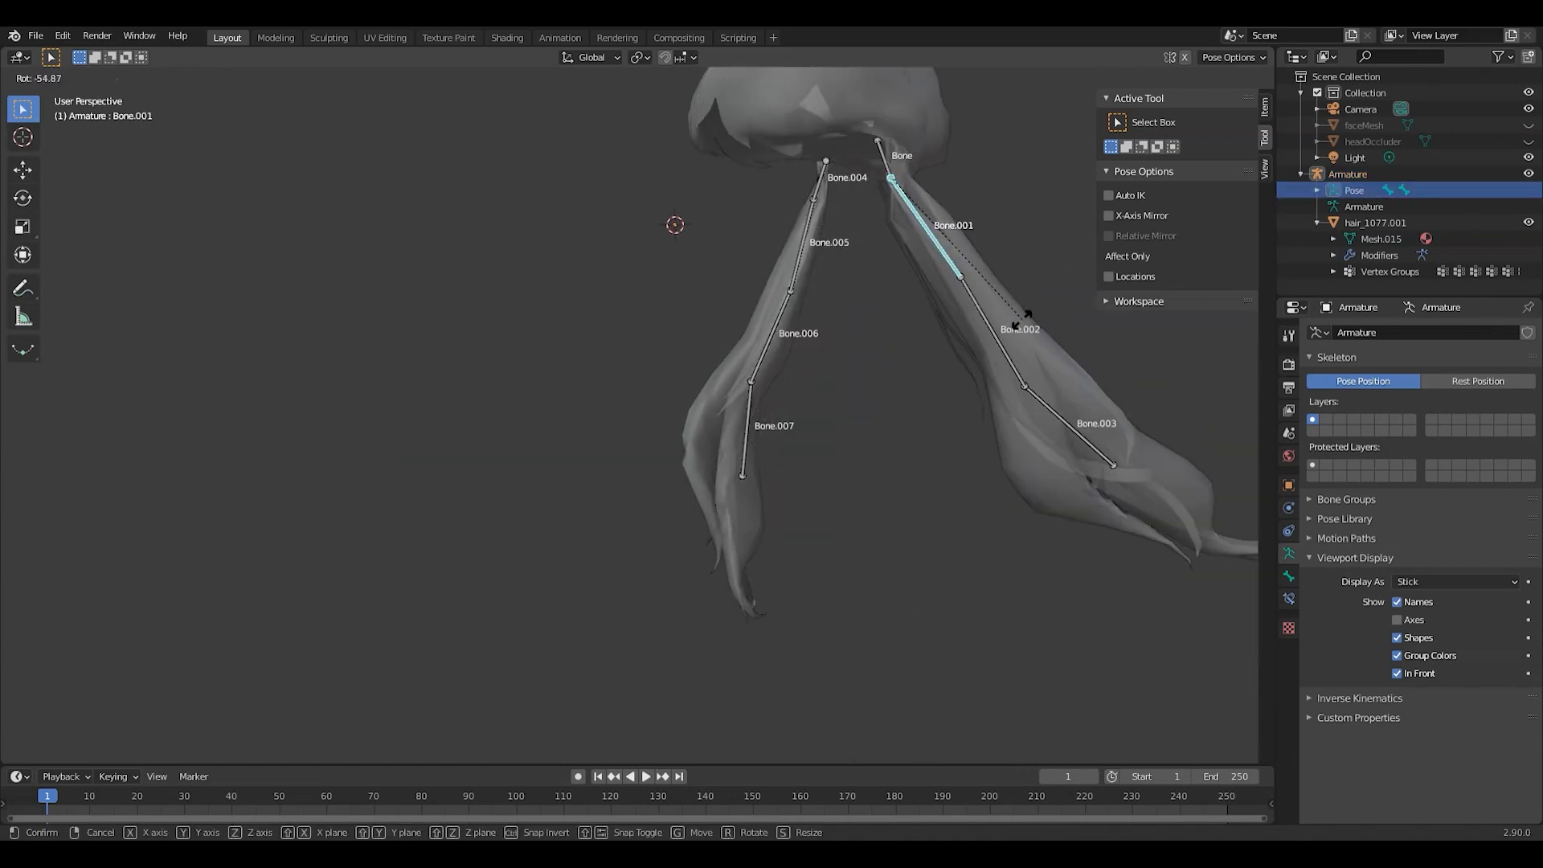
pyautogui.press('r')
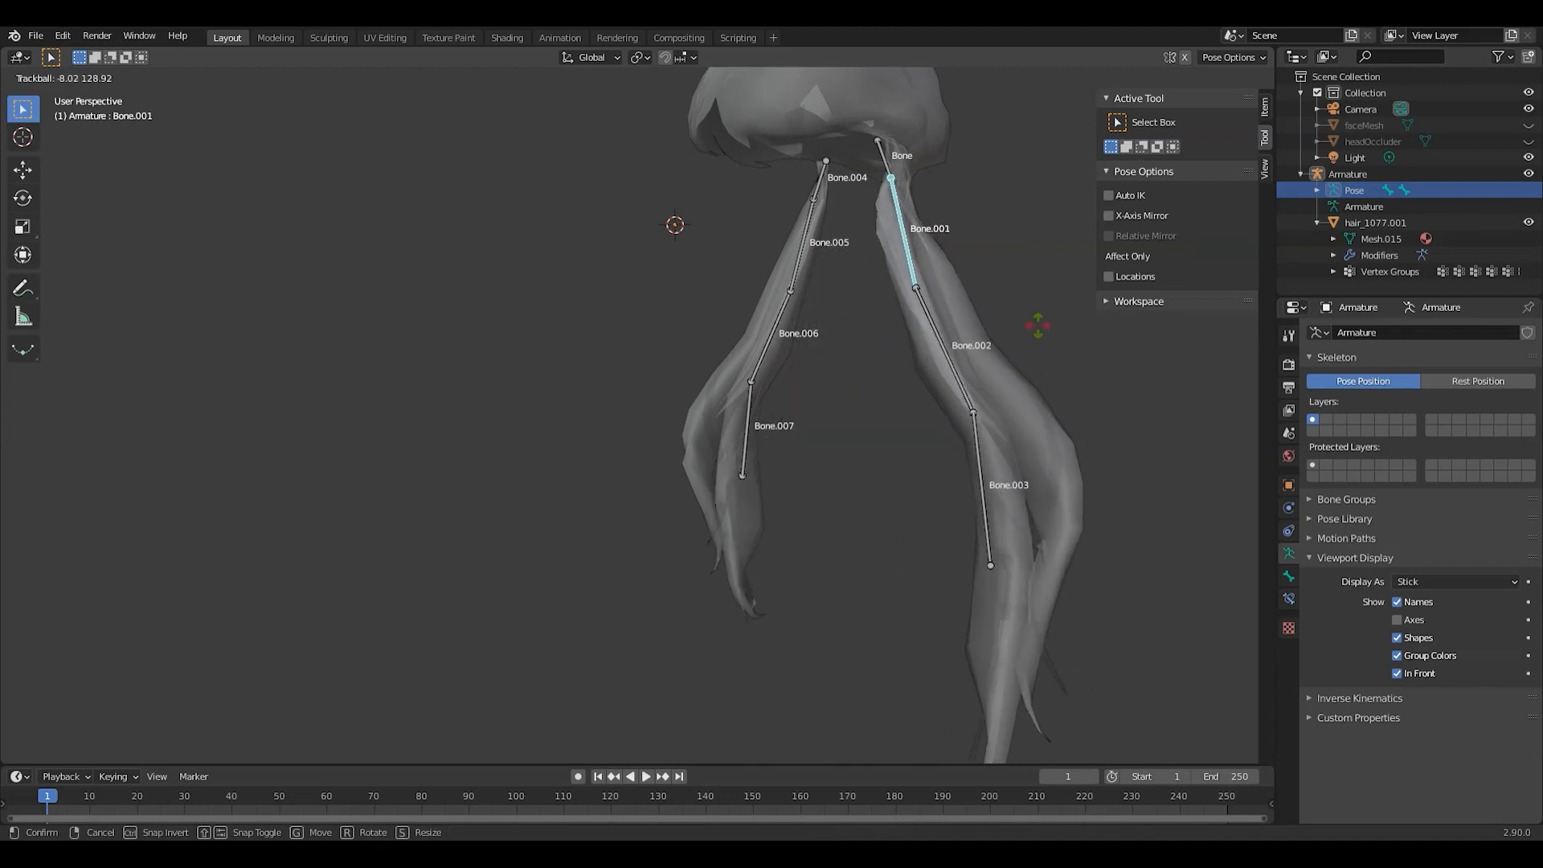
pyautogui.click(905, 291)
pyautogui.moveTo(903, 283); pyautogui.dragTo(1043, 283, button='middle')
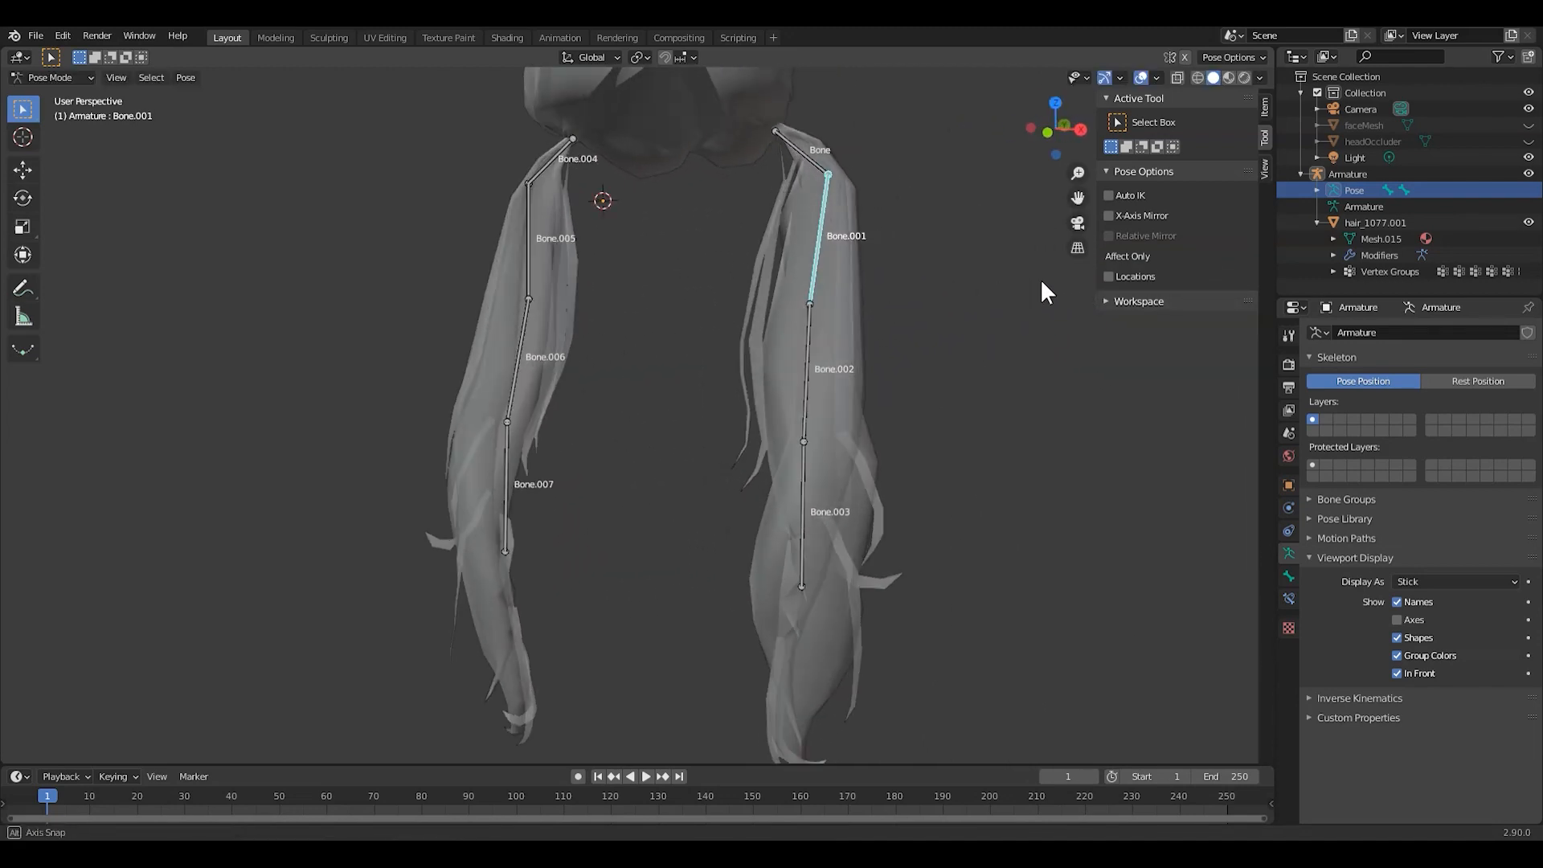
# Step: Test the rotation of Bone and Bone.001 again from the front to check the ponytail's root and loose strands
pyautogui.click(815, 159)
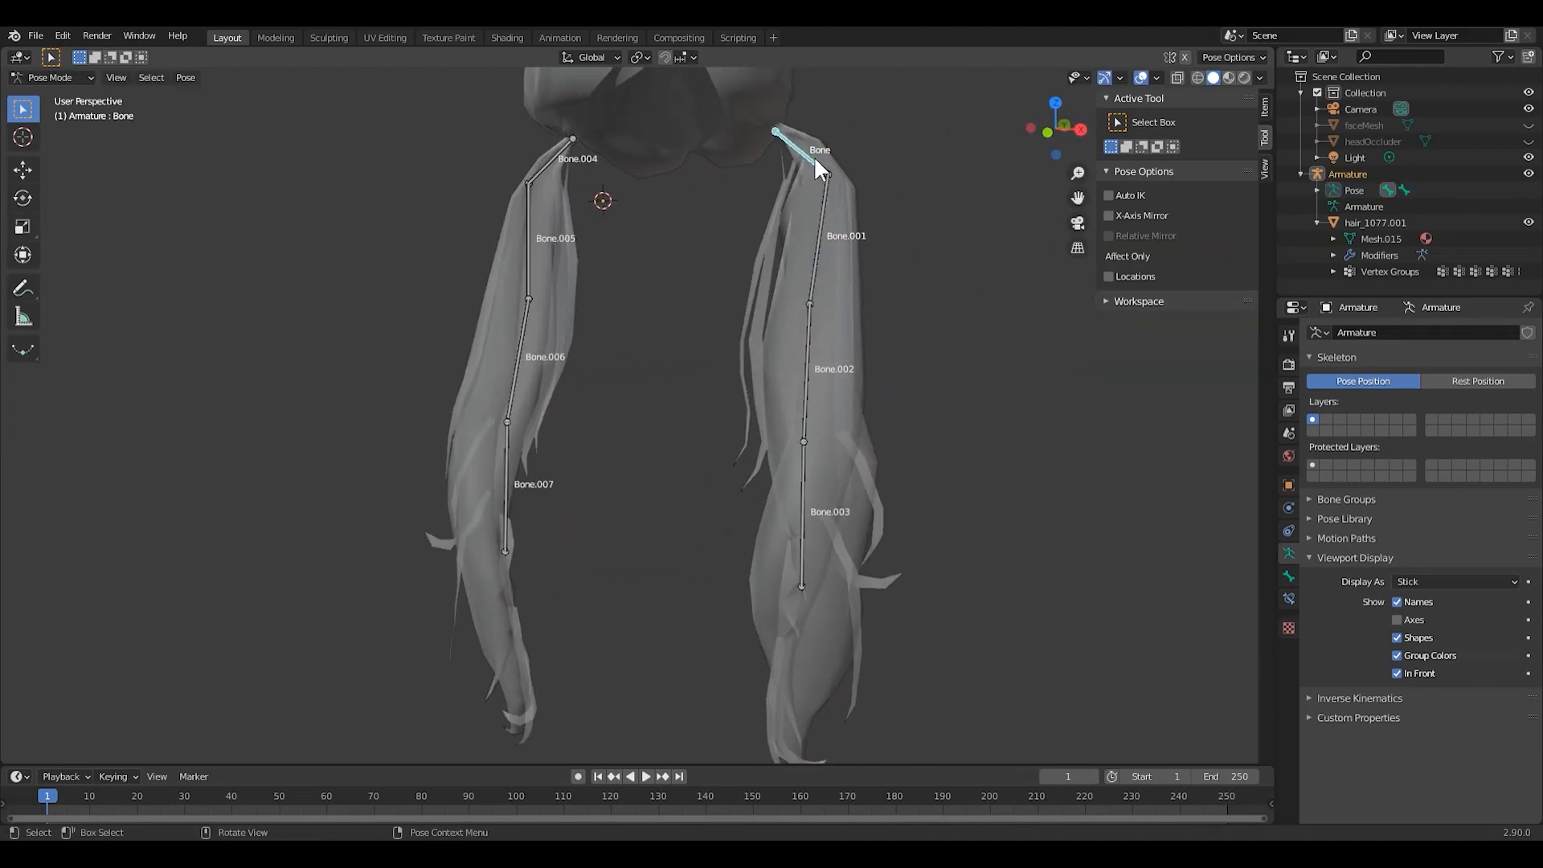
pyautogui.press('r')
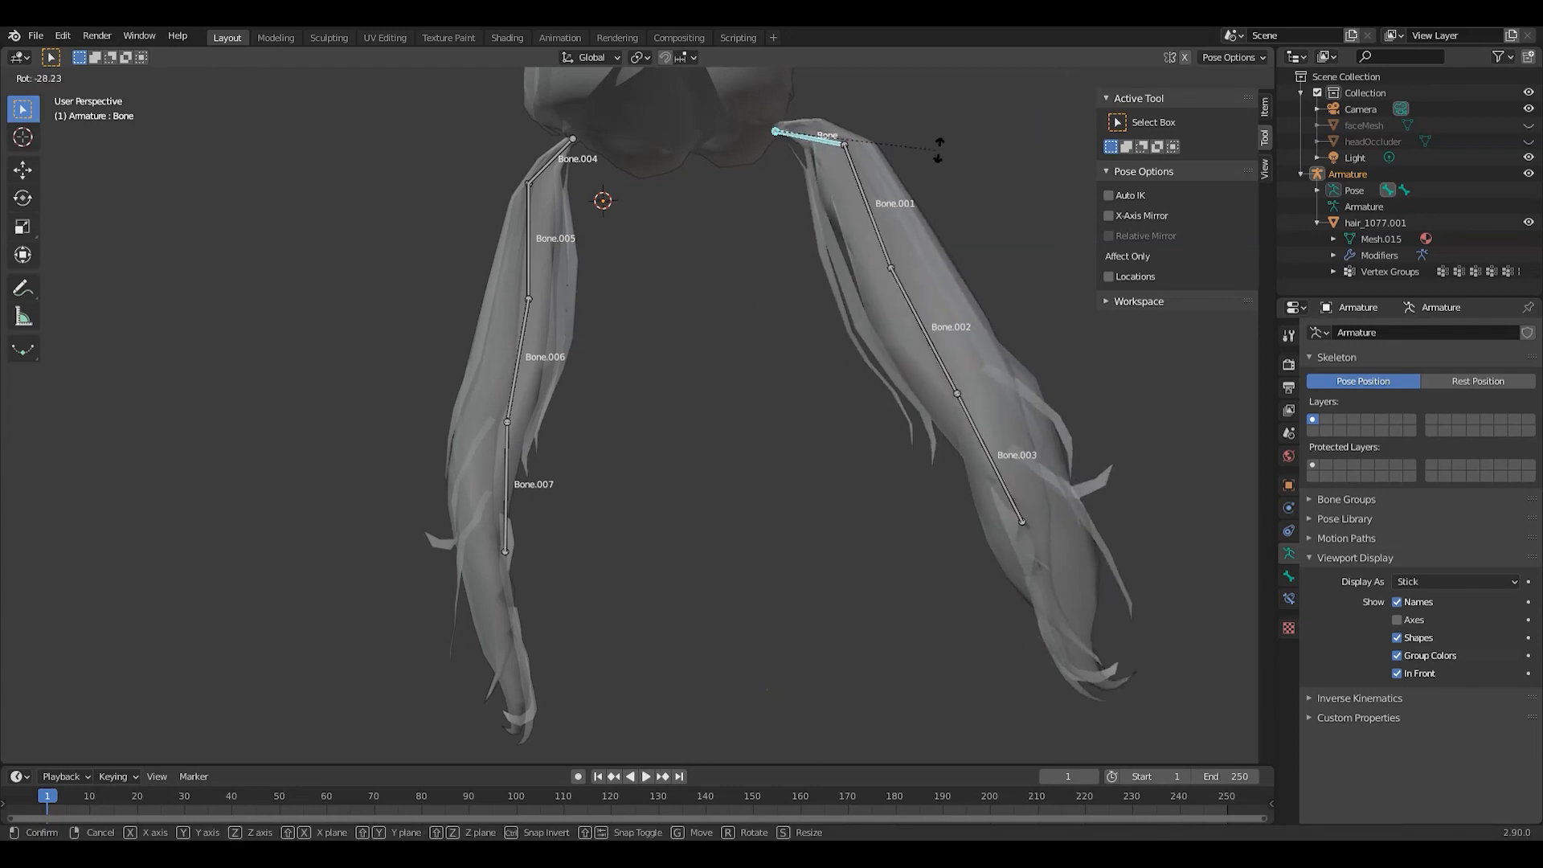
pyautogui.press('r')
pyautogui.click(893, 193)
pyautogui.click(828, 229)
pyautogui.press('r')
pyautogui.press('r')
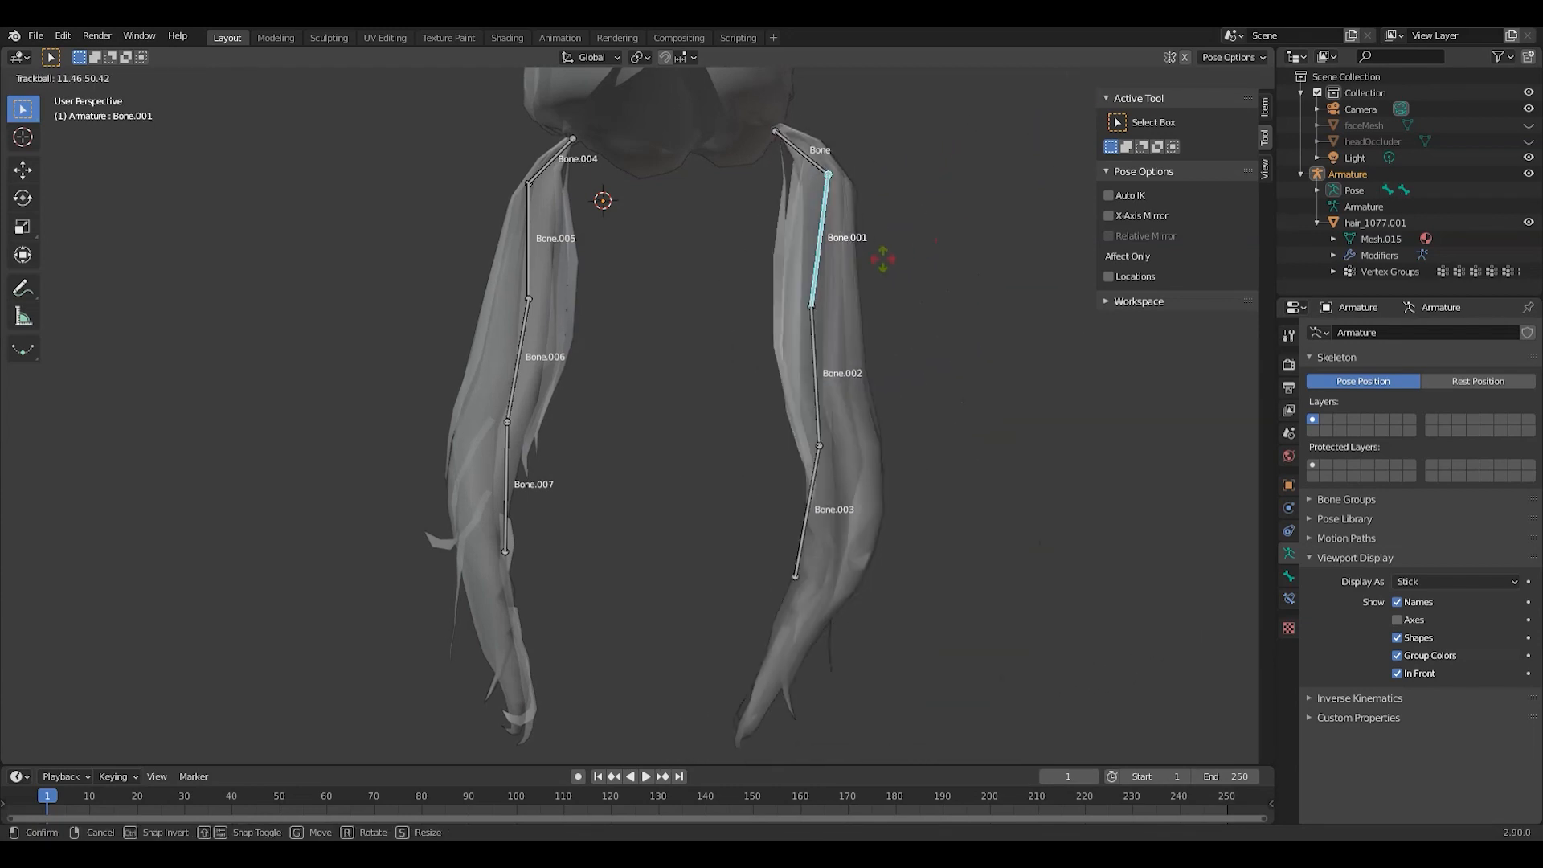
pyautogui.click(731, 247)
pyautogui.scroll(-2, 731, 246)
pyautogui.moveTo(731, 249)
pyautogui.mouseDown(button='middle')
pyautogui.moveTo(761, 257)
pyautogui.moveTo(745, 256)
pyautogui.mouseUp(button='middle')
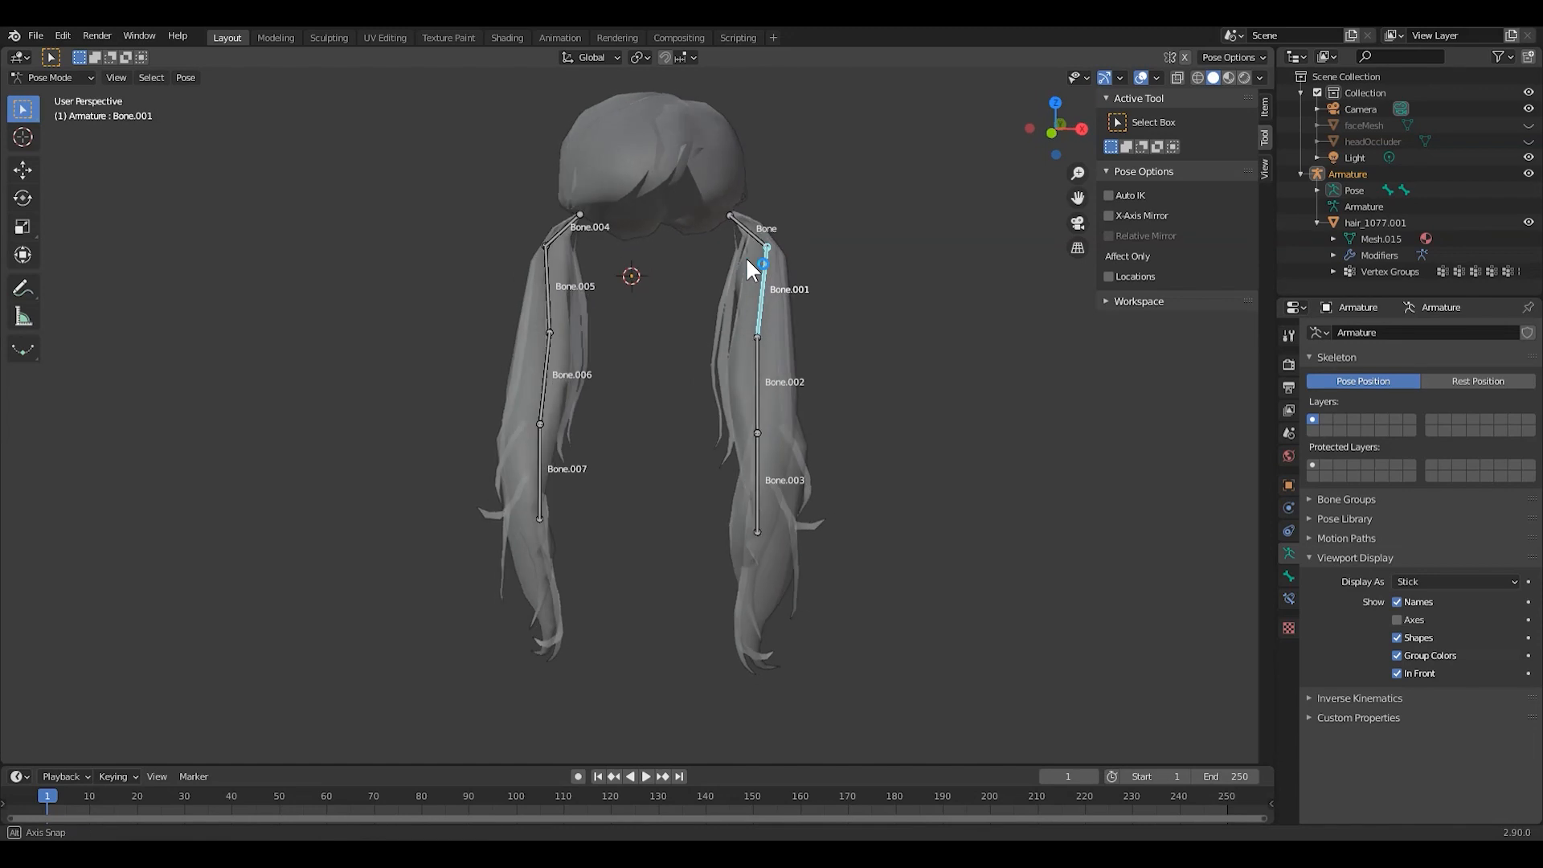
# Step: For the hair mesh's Bone.004 vertex group, turn off Auto Normalize and clear stray weights from the hair cap and strands
pyautogui.click(1366, 224)
pyautogui.click(1350, 401)
pyautogui.click(1165, 218)
pyautogui.click(1169, 535)
pyautogui.moveTo(691, 201); pyautogui.dragTo(595, 176)
pyautogui.moveTo(595, 177)
pyautogui.mouseDown(button='middle')
pyautogui.moveTo(554, 152)
pyautogui.moveTo(637, 346)
pyautogui.moveTo(672, 297)
pyautogui.mouseUp(button='middle')
pyautogui.moveTo(672, 296); pyautogui.dragTo(530, 257)
pyautogui.moveTo(530, 258); pyautogui.dragTo(692, 386, button='middle')
pyautogui.click(192, 78)
pyautogui.click(209, 205)
pyautogui.moveTo(402, 362); pyautogui.dragTo(248, 423, button='middle')
pyautogui.moveTo(248, 424); pyautogui.dragTo(393, 451)
pyautogui.moveTo(394, 450)
pyautogui.mouseDown(button='middle')
pyautogui.moveTo(502, 276)
pyautogui.moveTo(691, 321)
pyautogui.mouseUp(button='middle')
# Step: Using the Add brush with weight 1.000 and radius 50 px, paint Bone.004's influence onto the ponytail root
pyautogui.click(1165, 218)
pyautogui.scroll(4, 386, 224)
pyautogui.moveTo(482, 338); pyautogui.dragTo(531, 418)
pyautogui.click(191, 78)
pyautogui.click(67, 36)
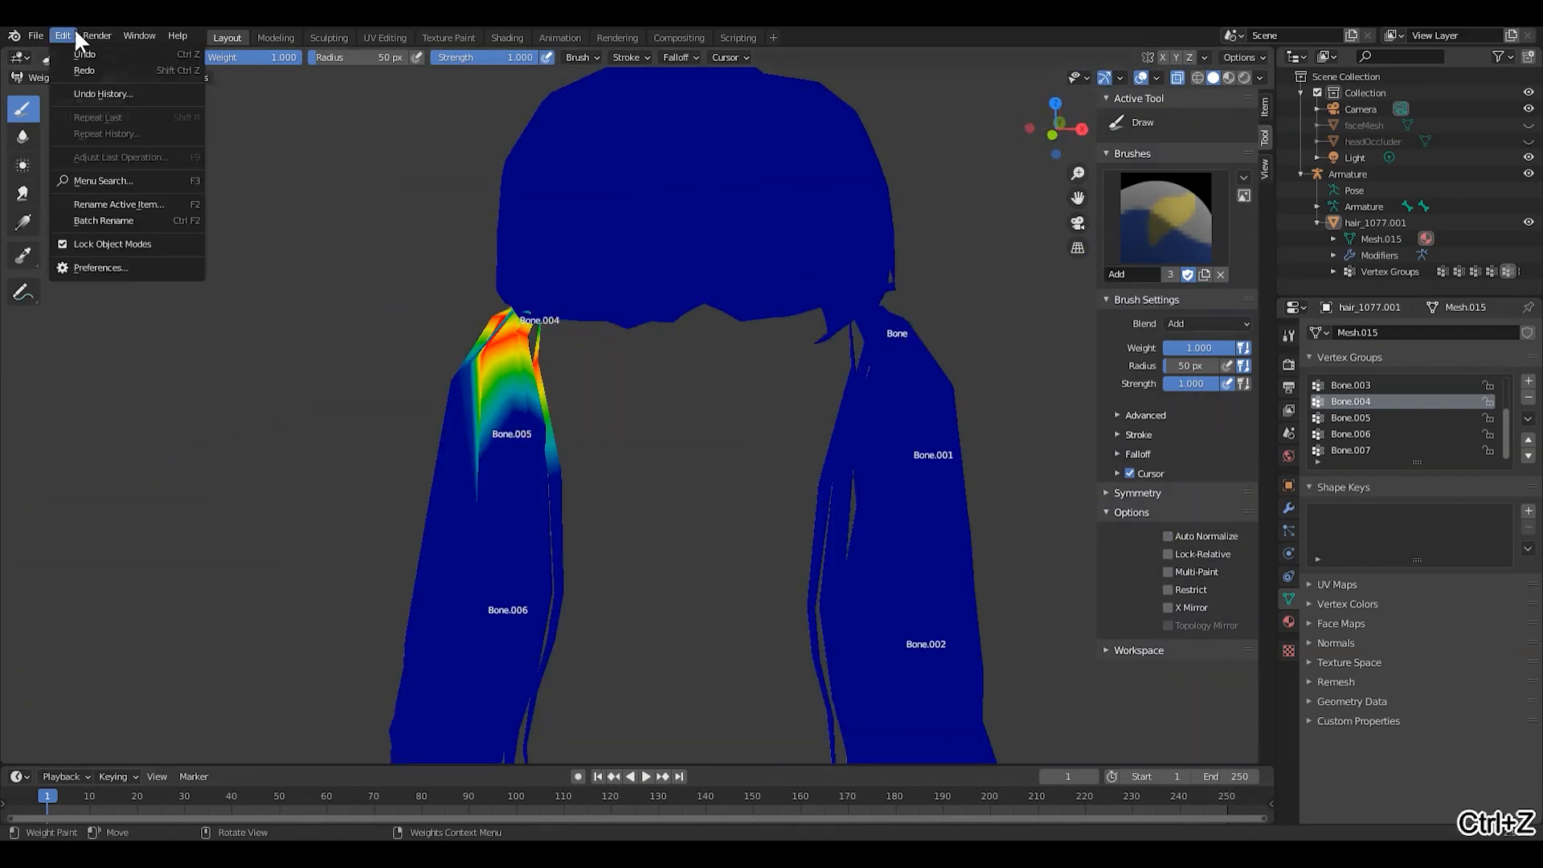
# Step: Activate the Bone.005 vertex group and clear its unwanted weight near the ponytail root
pyautogui.click(1350, 418)
pyautogui.moveTo(531, 369); pyautogui.dragTo(582, 372, button='middle')
pyautogui.click(1165, 218)
pyautogui.moveTo(483, 418); pyautogui.dragTo(523, 351)
pyautogui.scroll(-4, 514, 346)
pyautogui.click(191, 78)
# Step: Enable Auto Normalize and paint weight 1.000 for Bone.005 on the upper ponytail with the Add brush
pyautogui.click(1166, 218)
pyautogui.click(1167, 536)
pyautogui.moveTo(491, 273); pyautogui.dragTo(514, 346)
pyautogui.moveTo(643, 338)
pyautogui.mouseDown(button='middle')
pyautogui.moveTo(446, 293)
pyautogui.moveTo(502, 289)
pyautogui.moveTo(434, 311)
pyautogui.moveTo(435, 231)
pyautogui.moveTo(557, 186)
pyautogui.mouseUp(button='middle')
pyautogui.scroll(-1, 520, 296)
pyautogui.scroll(3, 437, 310)
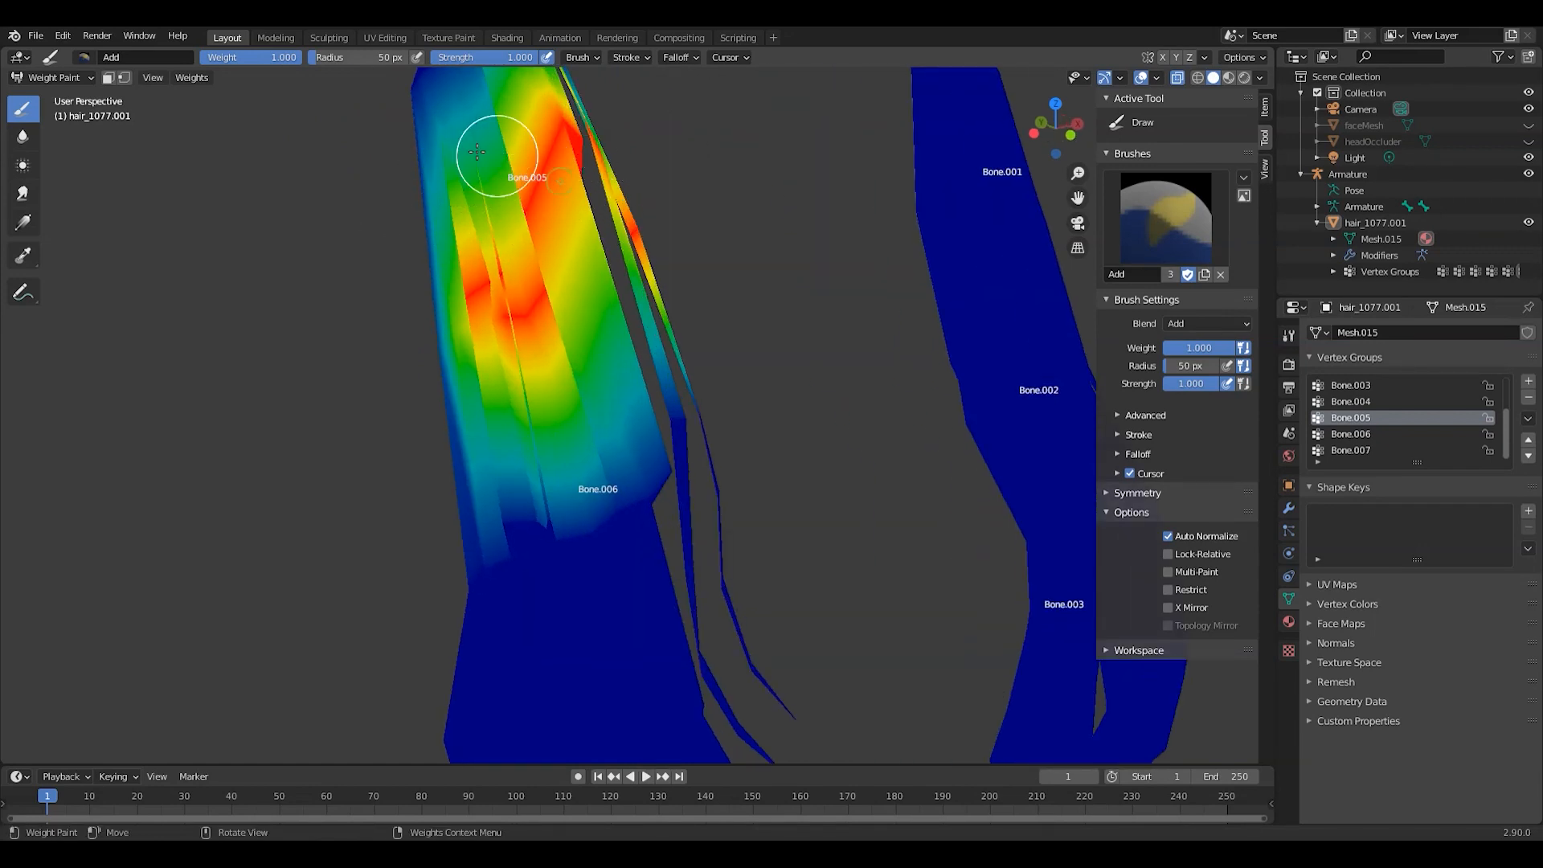
# Step: Subtract weight from the lower ponytail around Bone.007 with a 104 px brush, and undo the last paint stroke
pyautogui.scroll(-6, 403, 211)
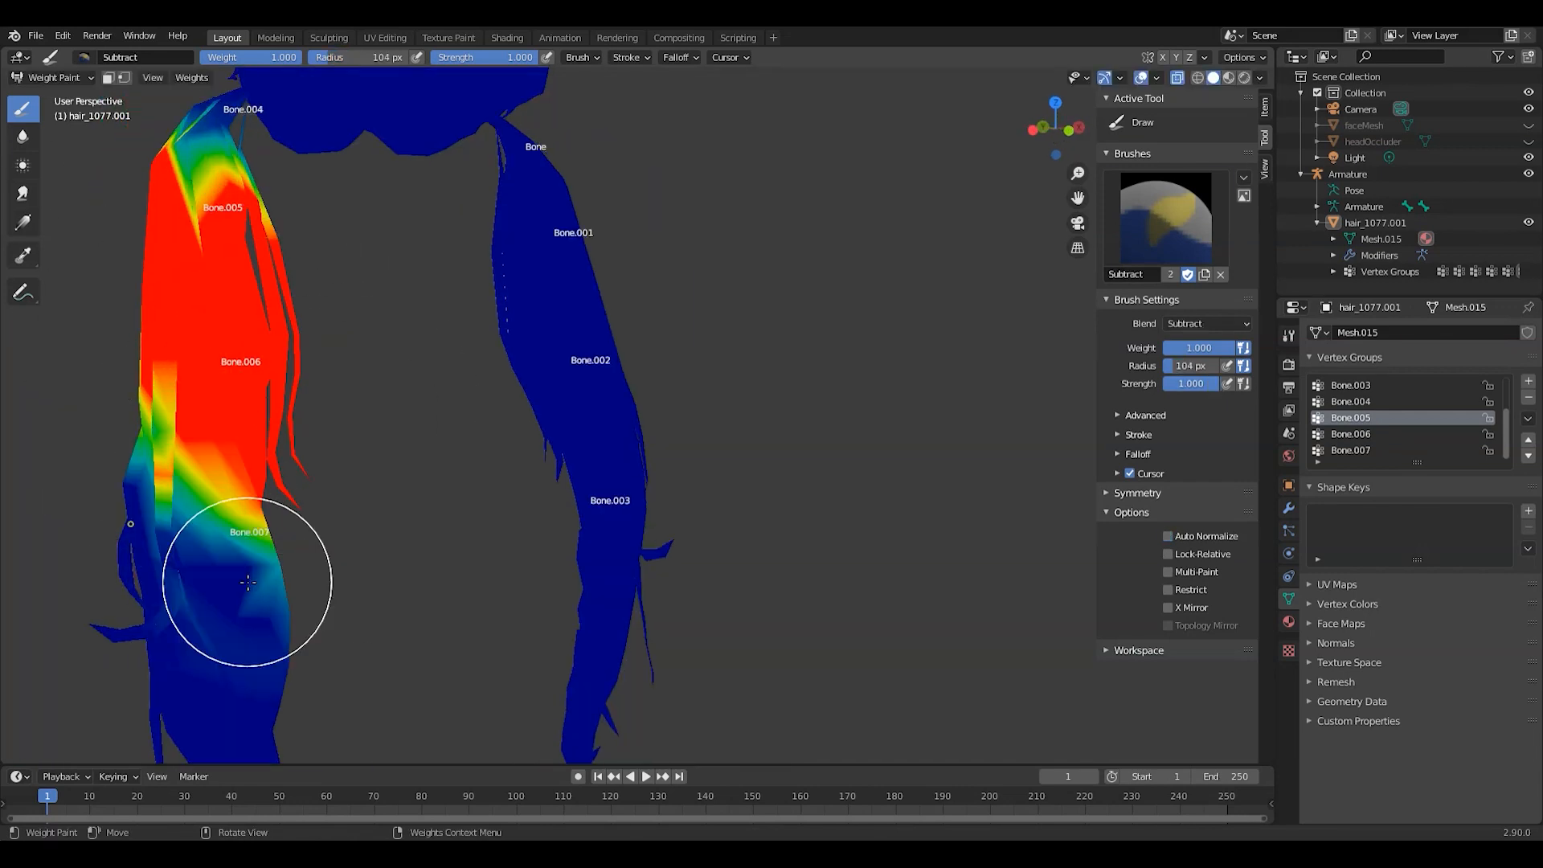
pyautogui.moveTo(248, 579); pyautogui.dragTo(211, 441)
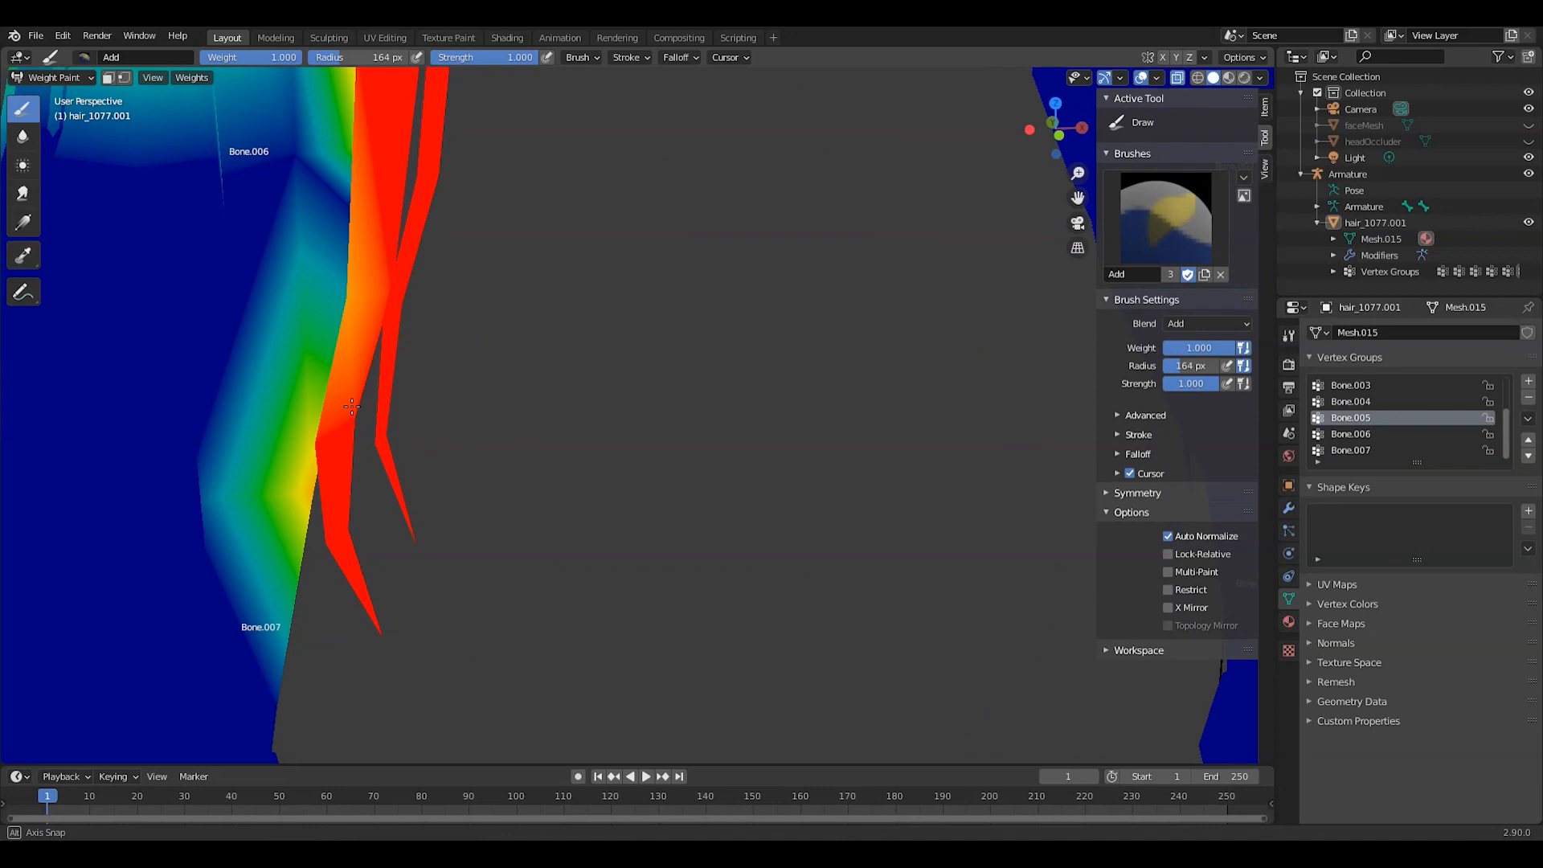
pyautogui.hotkey('ctrl', 'z')
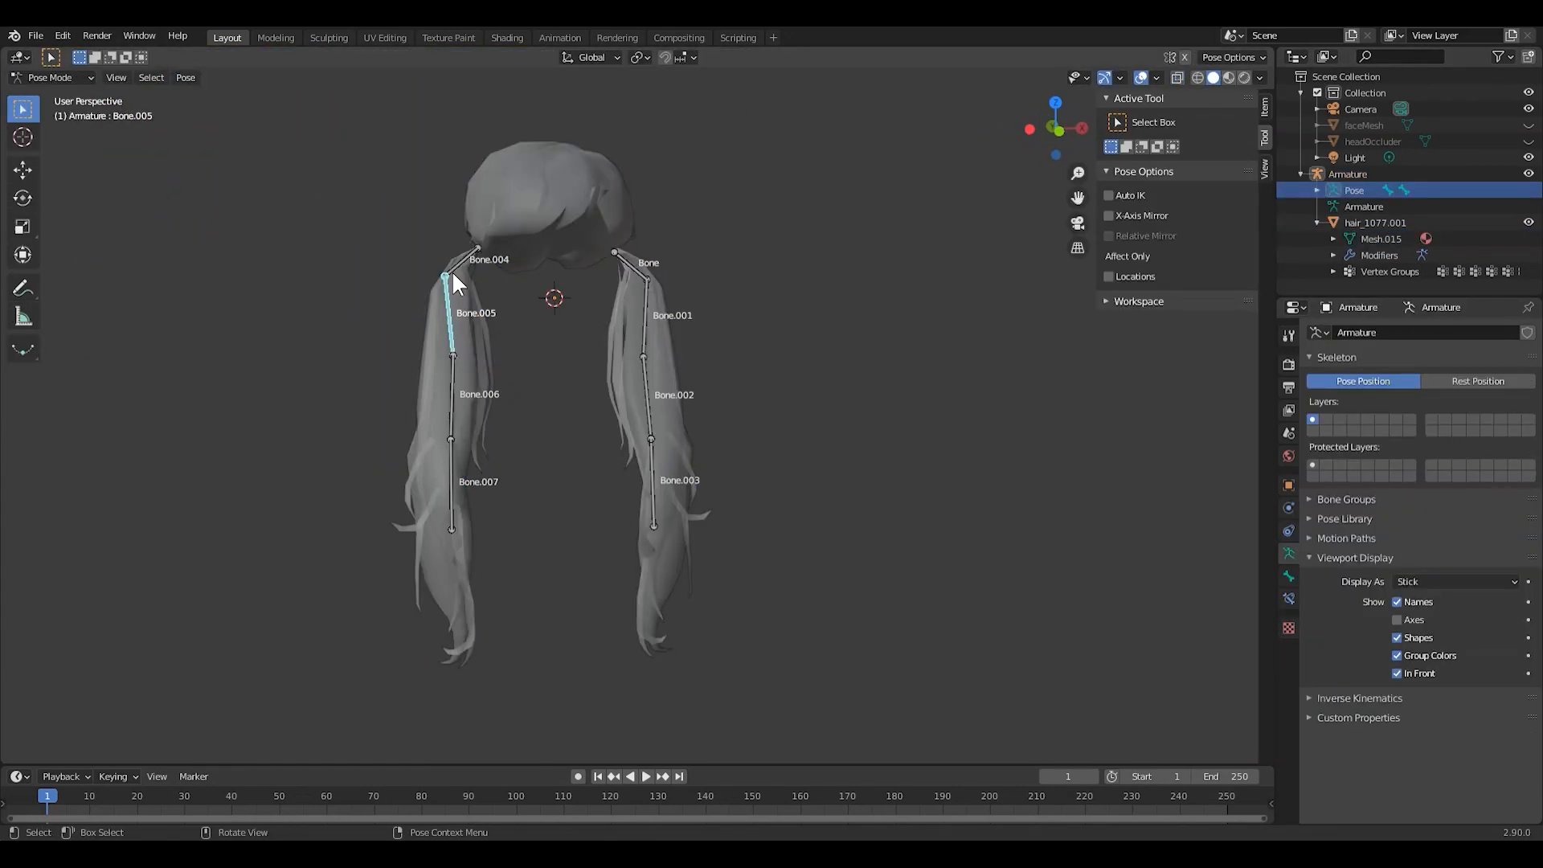
# Step: Test-rotate Bone.004 and Bone.005 and try moving Bone.006 in Pose Mode to check the second ponytail's deformation
pyautogui.click(453, 270)
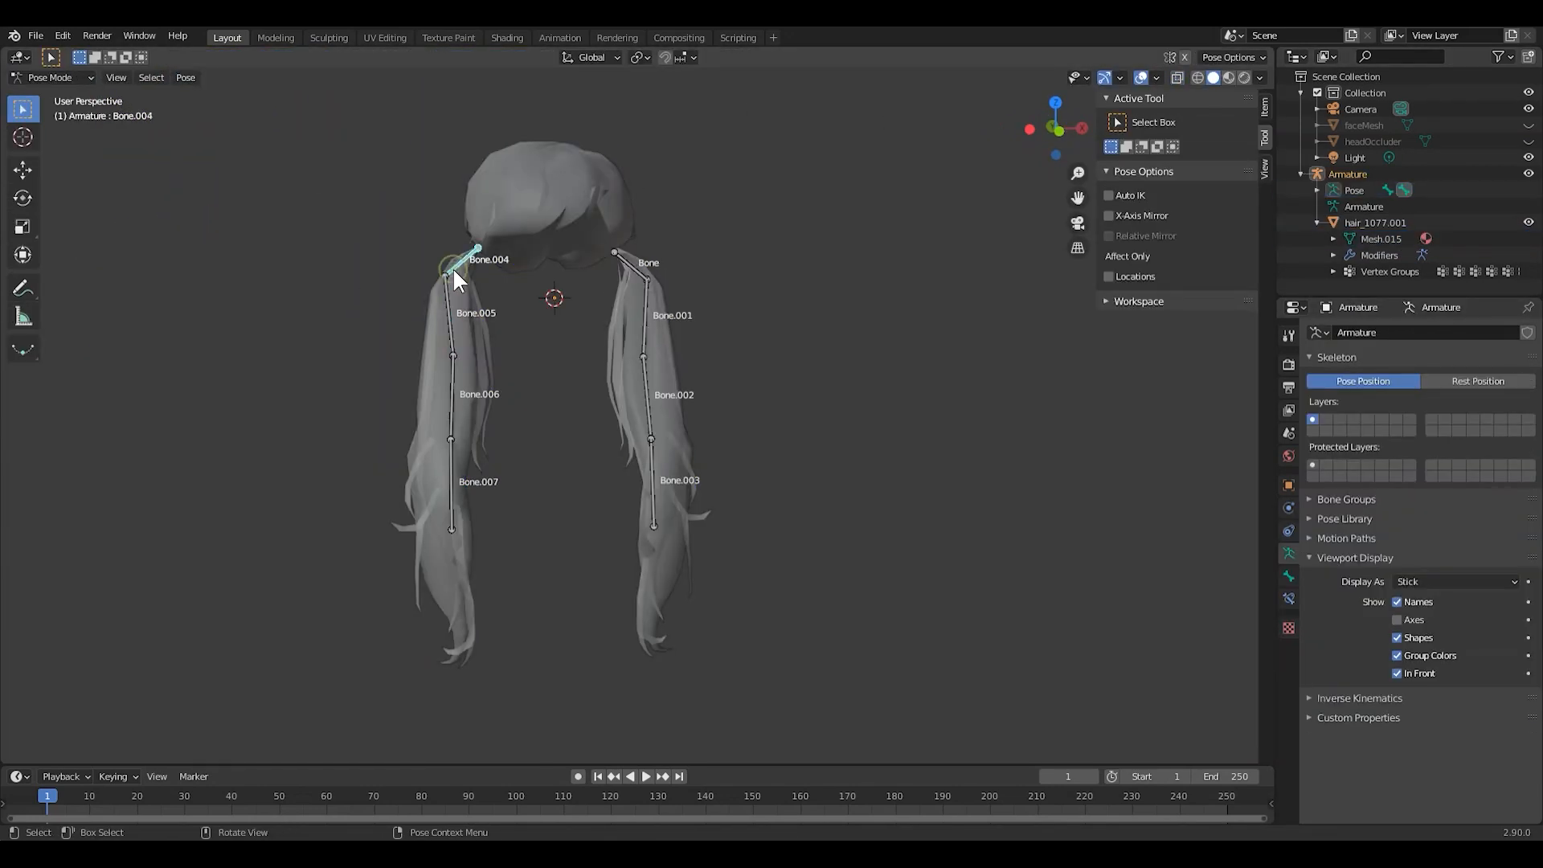
pyautogui.press('r')
pyautogui.press('r')
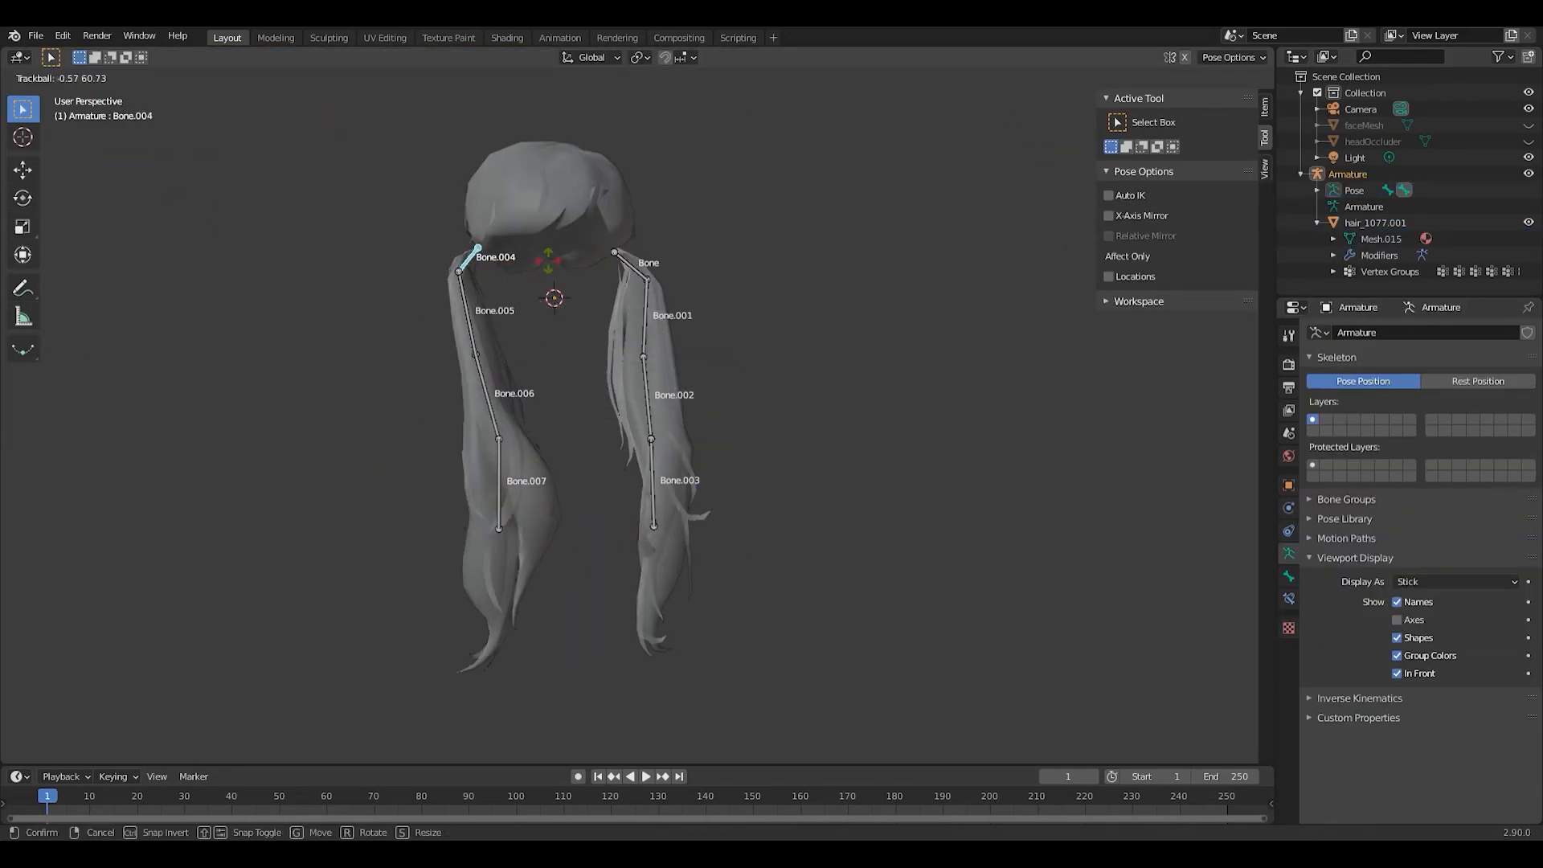
pyautogui.moveTo(455, 298); pyautogui.dragTo(458, 309, button='middle')
pyautogui.click(457, 305)
pyautogui.press('r')
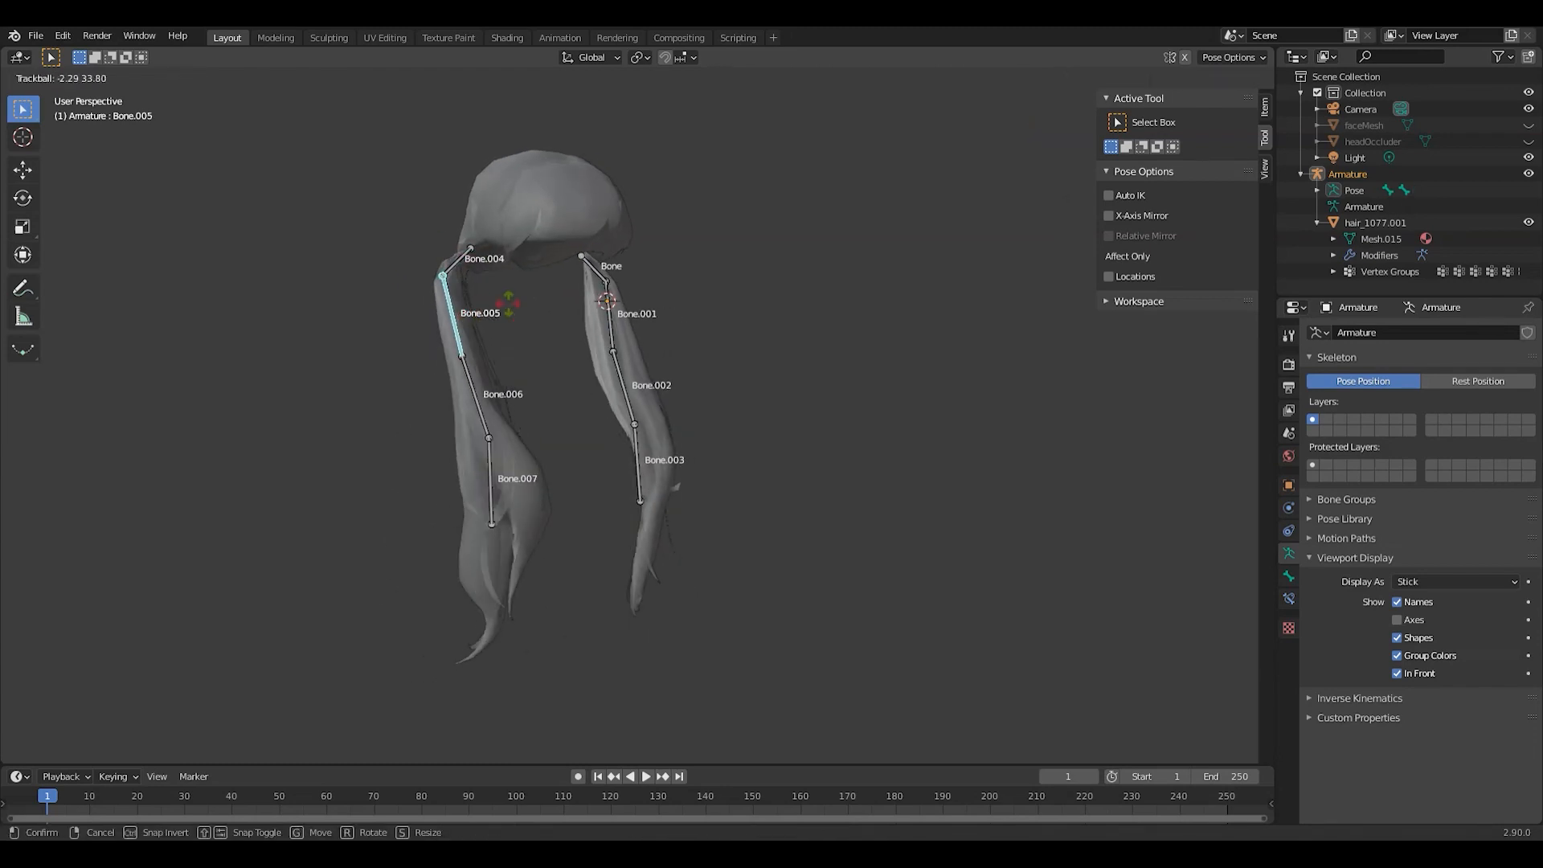
pyautogui.click(517, 286)
pyautogui.click(460, 369)
pyautogui.press('g')
pyautogui.rightClick(508, 377)
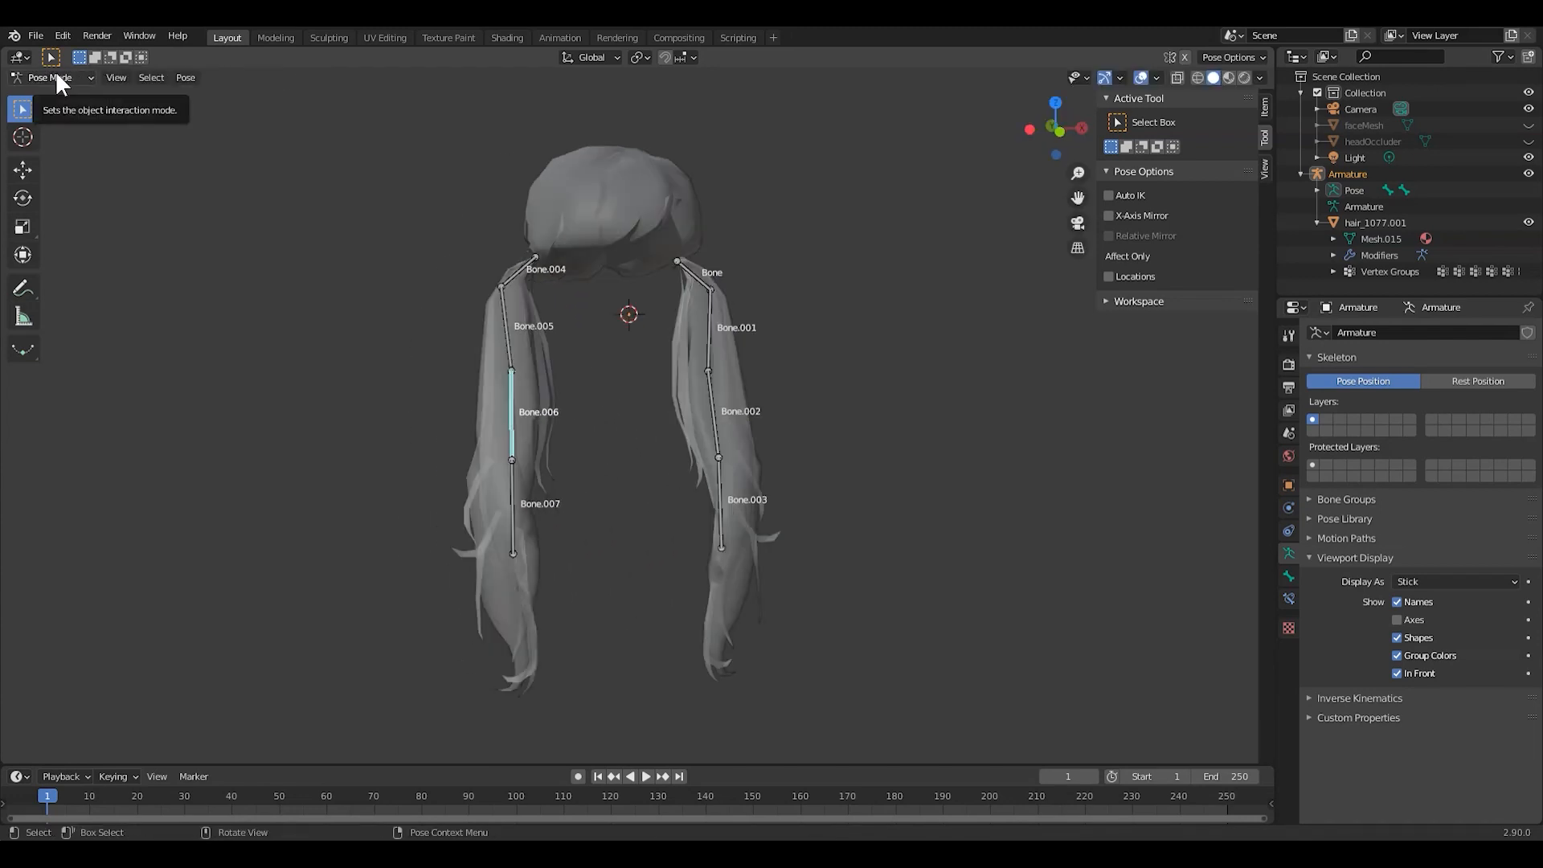
# Step: Return to Object Mode and select the hair mesh with the Tweak tool
pyautogui.click(56, 76)
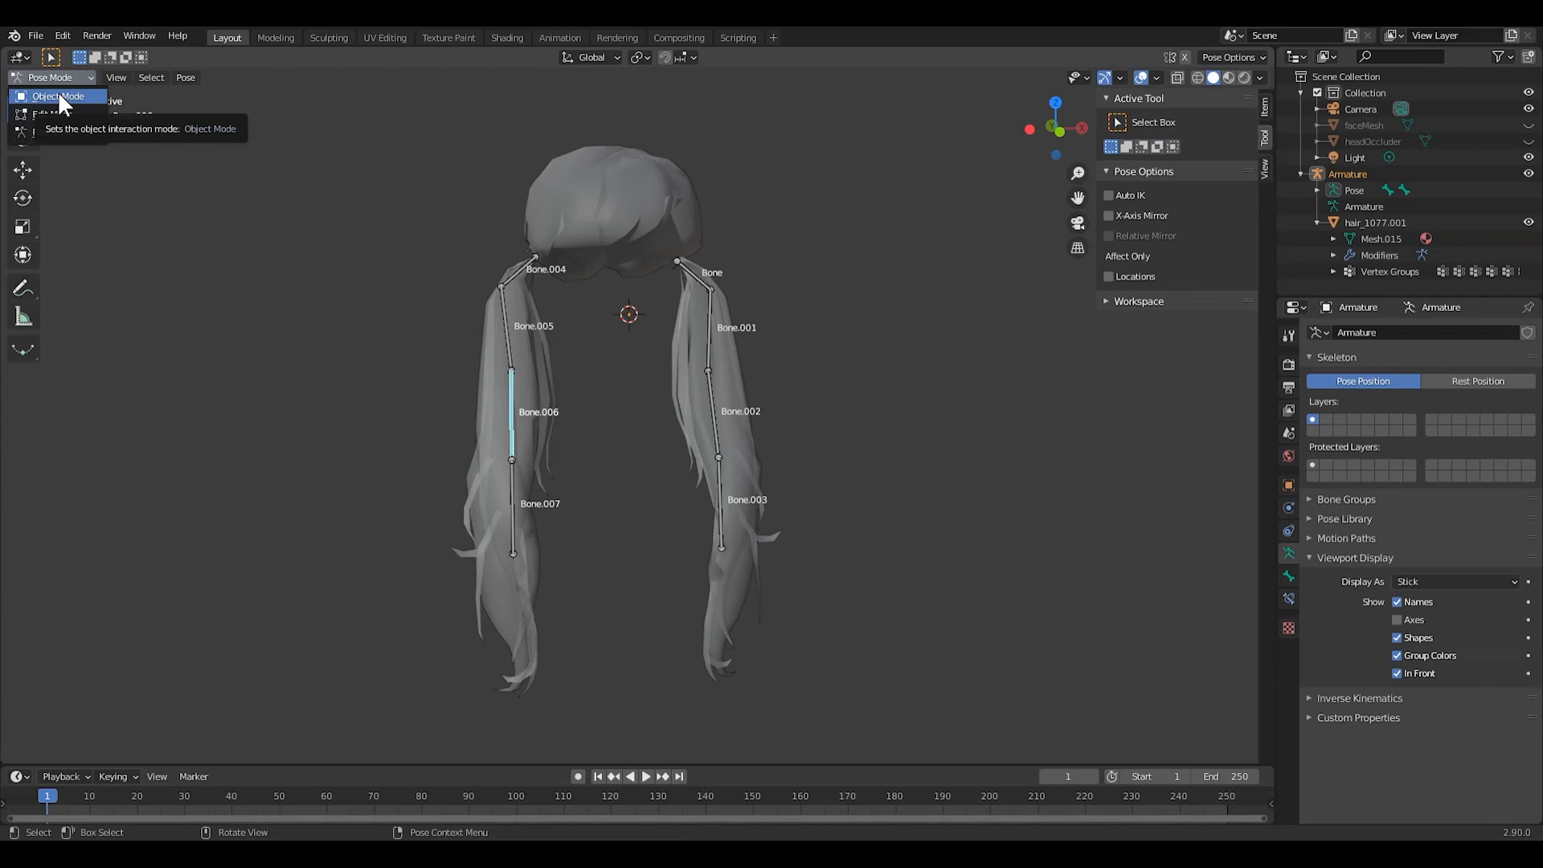
pyautogui.click(59, 95)
pyautogui.moveTo(337, 215); pyautogui.dragTo(303, 225, button='middle')
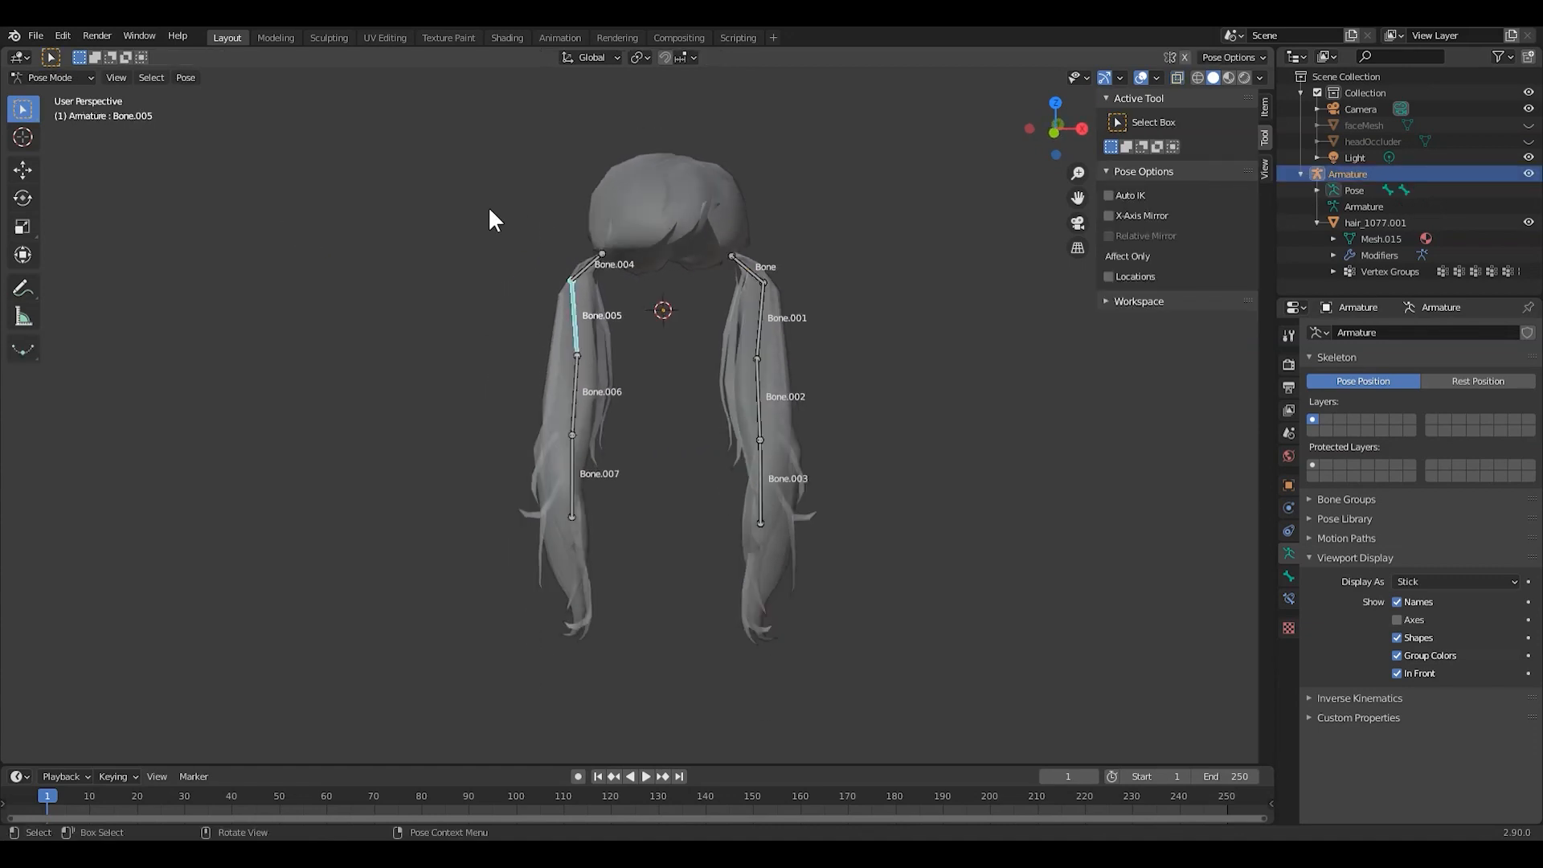
pyautogui.moveTo(467, 228)
pyautogui.mouseDown(button='middle')
pyautogui.moveTo(543, 235)
pyautogui.moveTo(471, 230)
pyautogui.moveTo(490, 225)
pyautogui.mouseUp(button='middle')
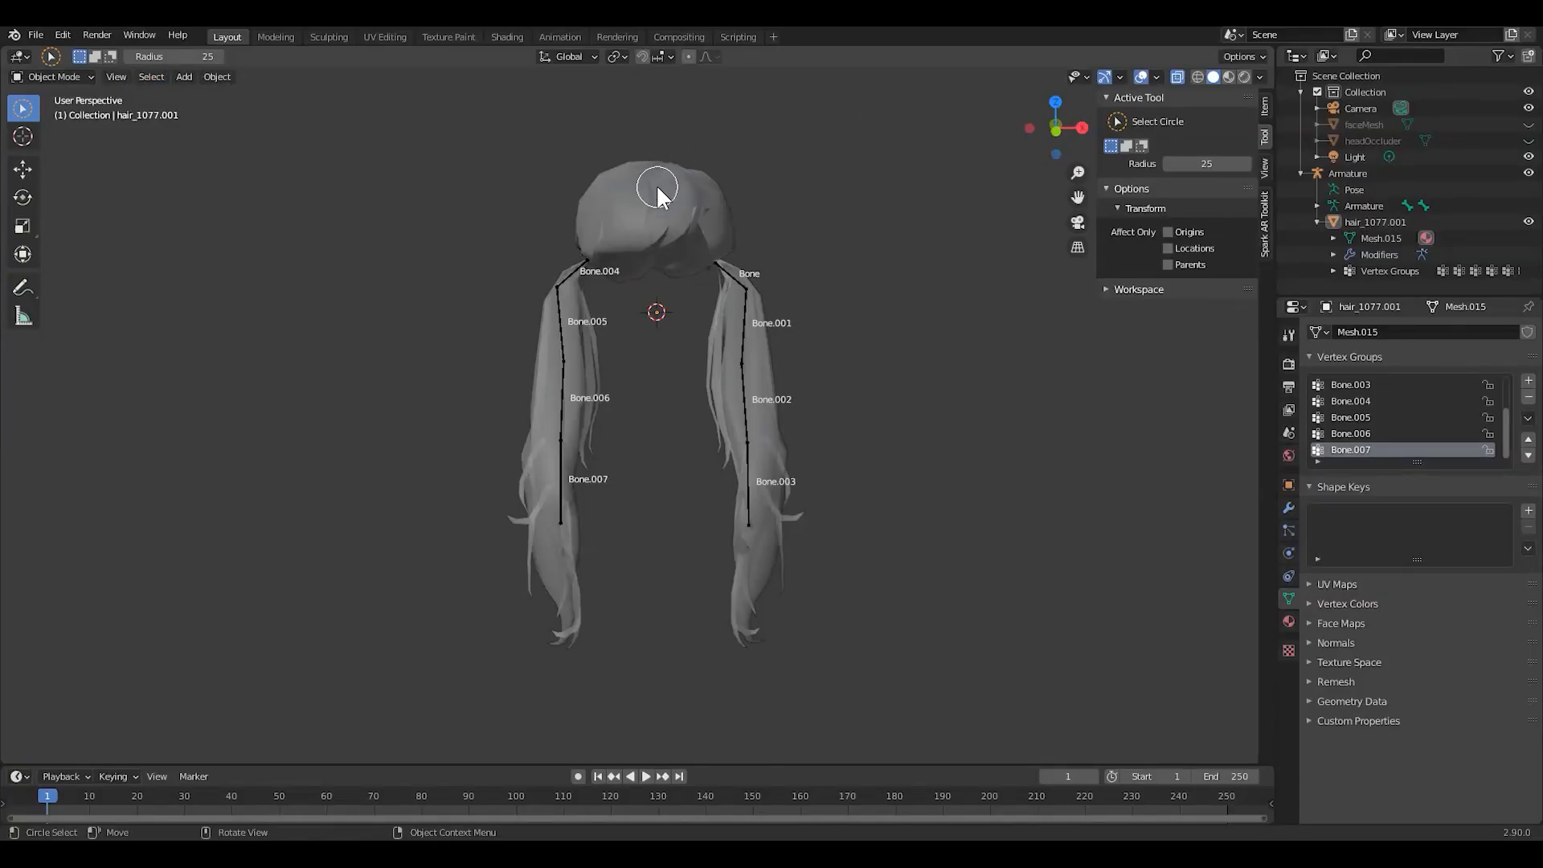
pyautogui.click(31, 109)
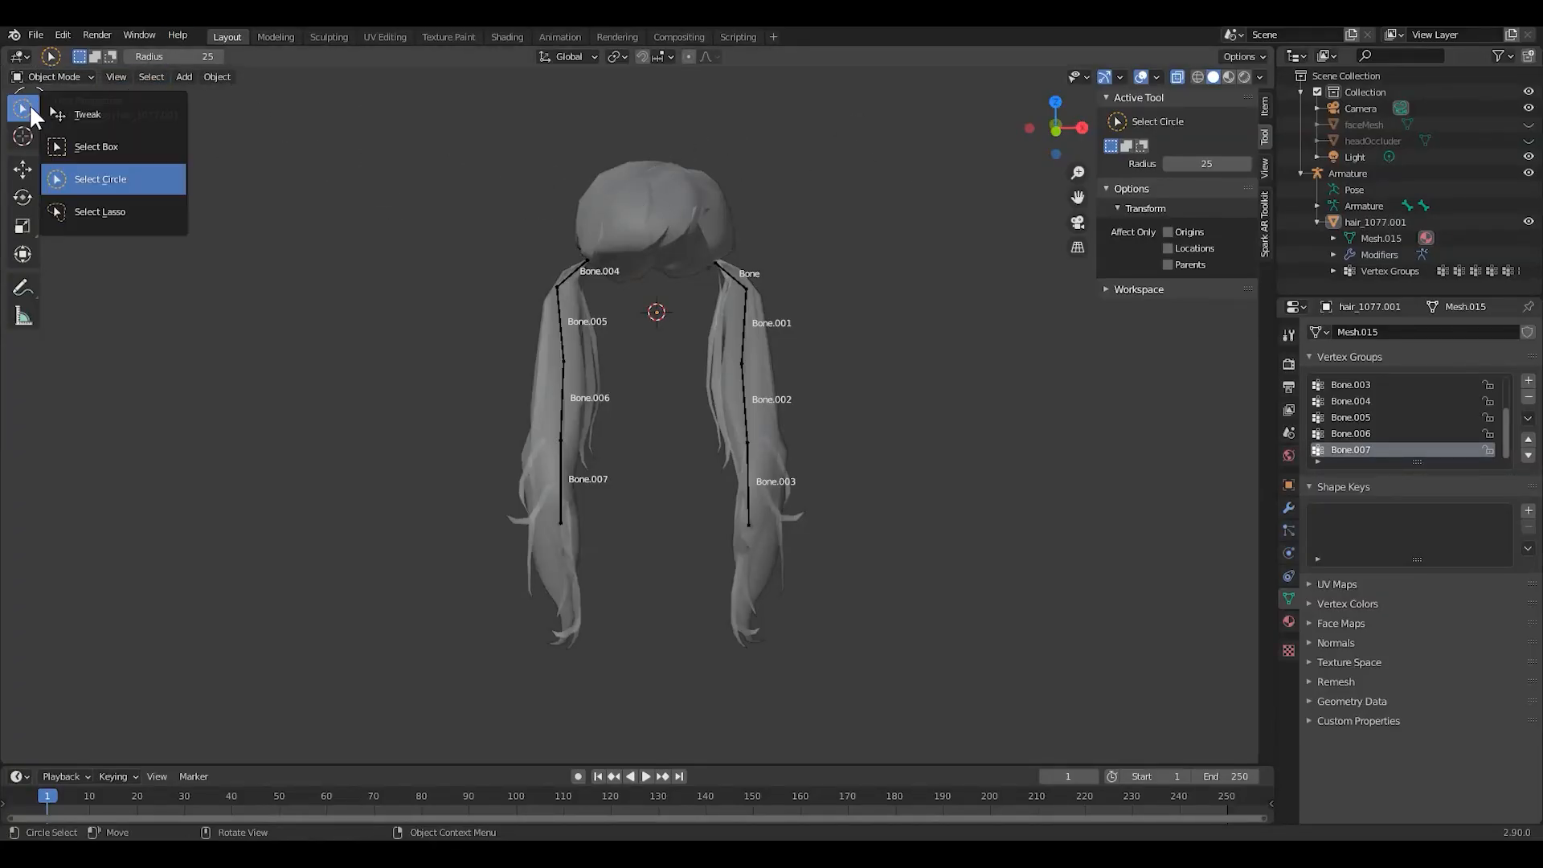
pyautogui.click(98, 114)
pyautogui.click(667, 182)
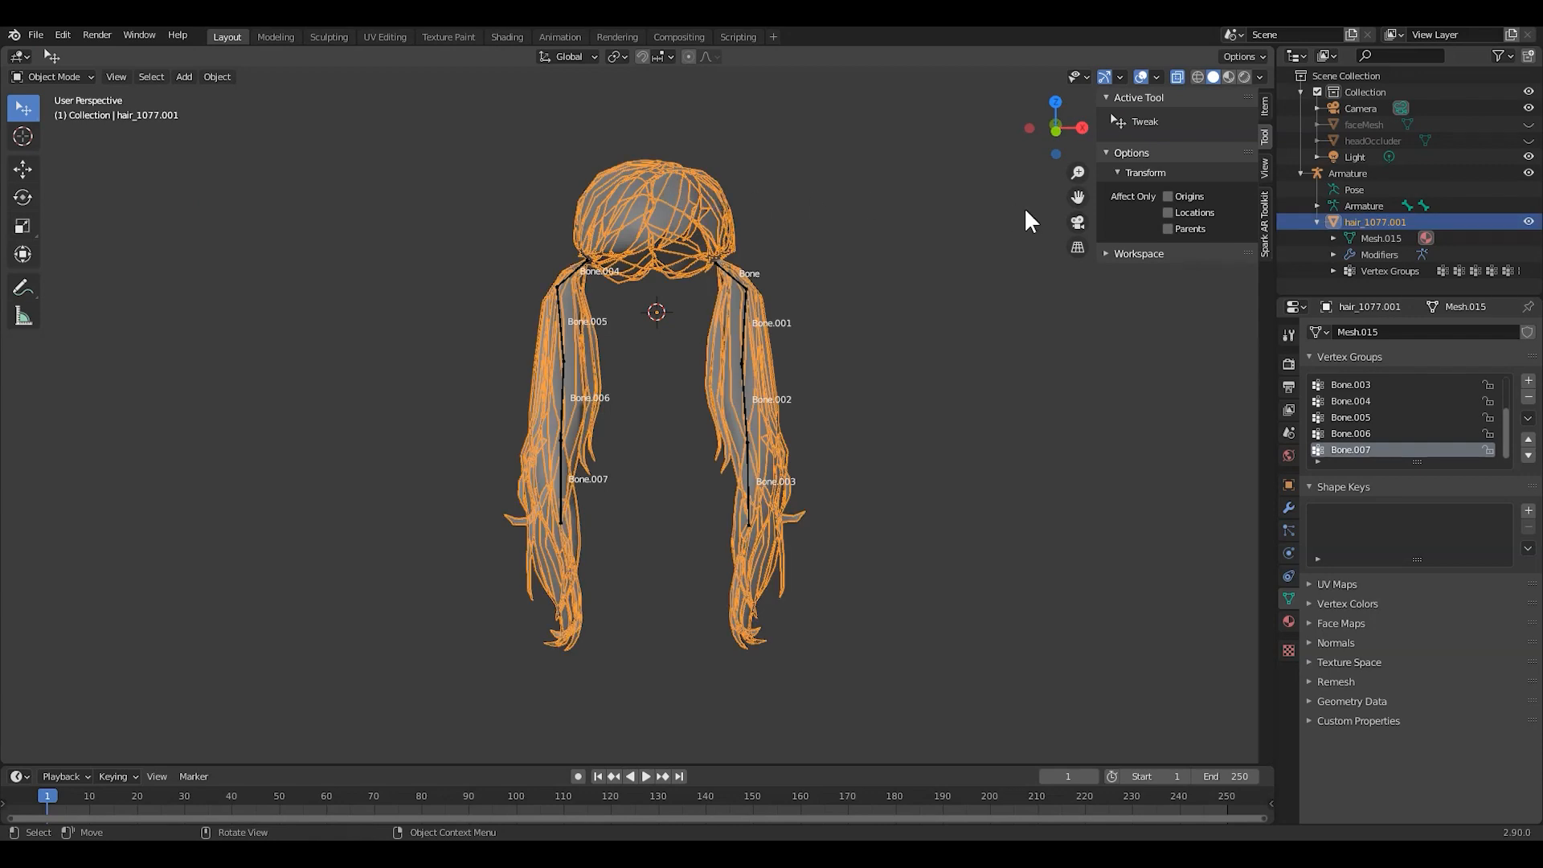
# Step: Examine the hair mesh's triangle count, height and export options in the Spark AR Toolkit
pyautogui.click(1263, 216)
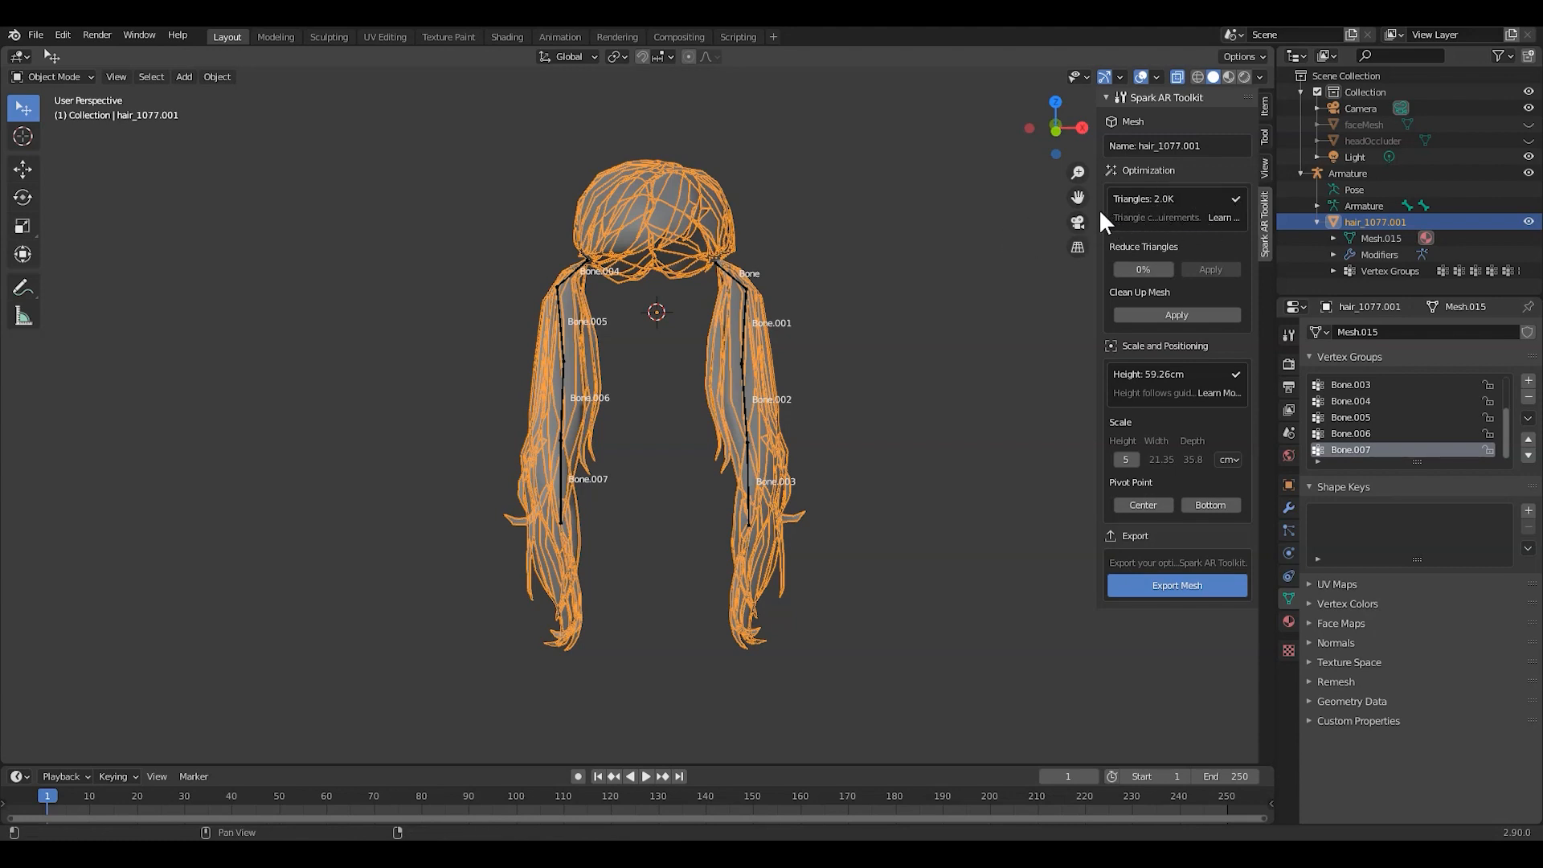
pyautogui.moveTo(1097, 209); pyautogui.dragTo(1047, 207)
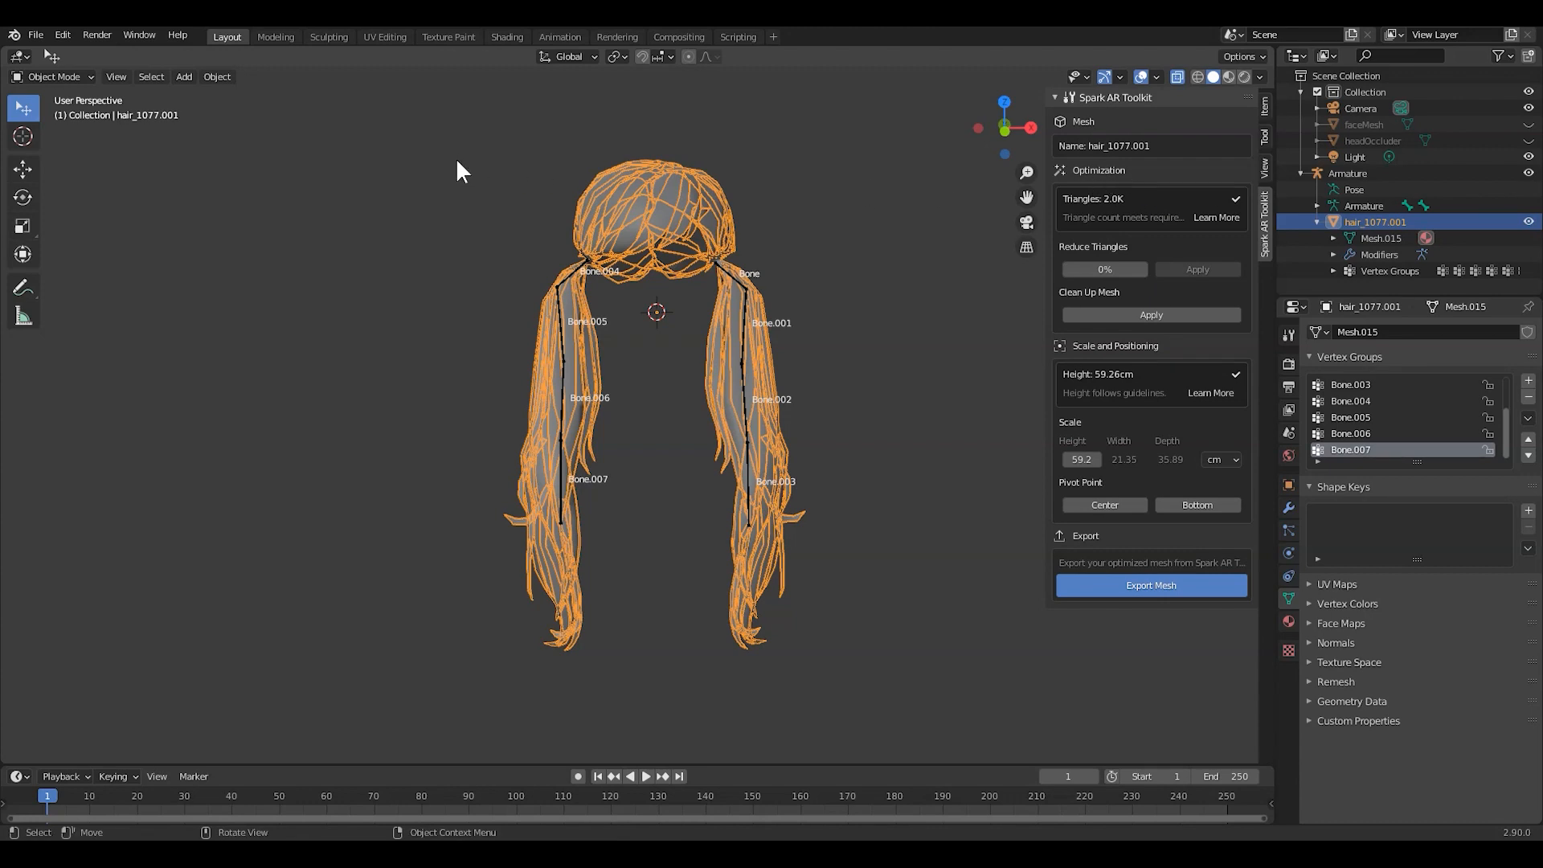
pyautogui.click(635, 397)
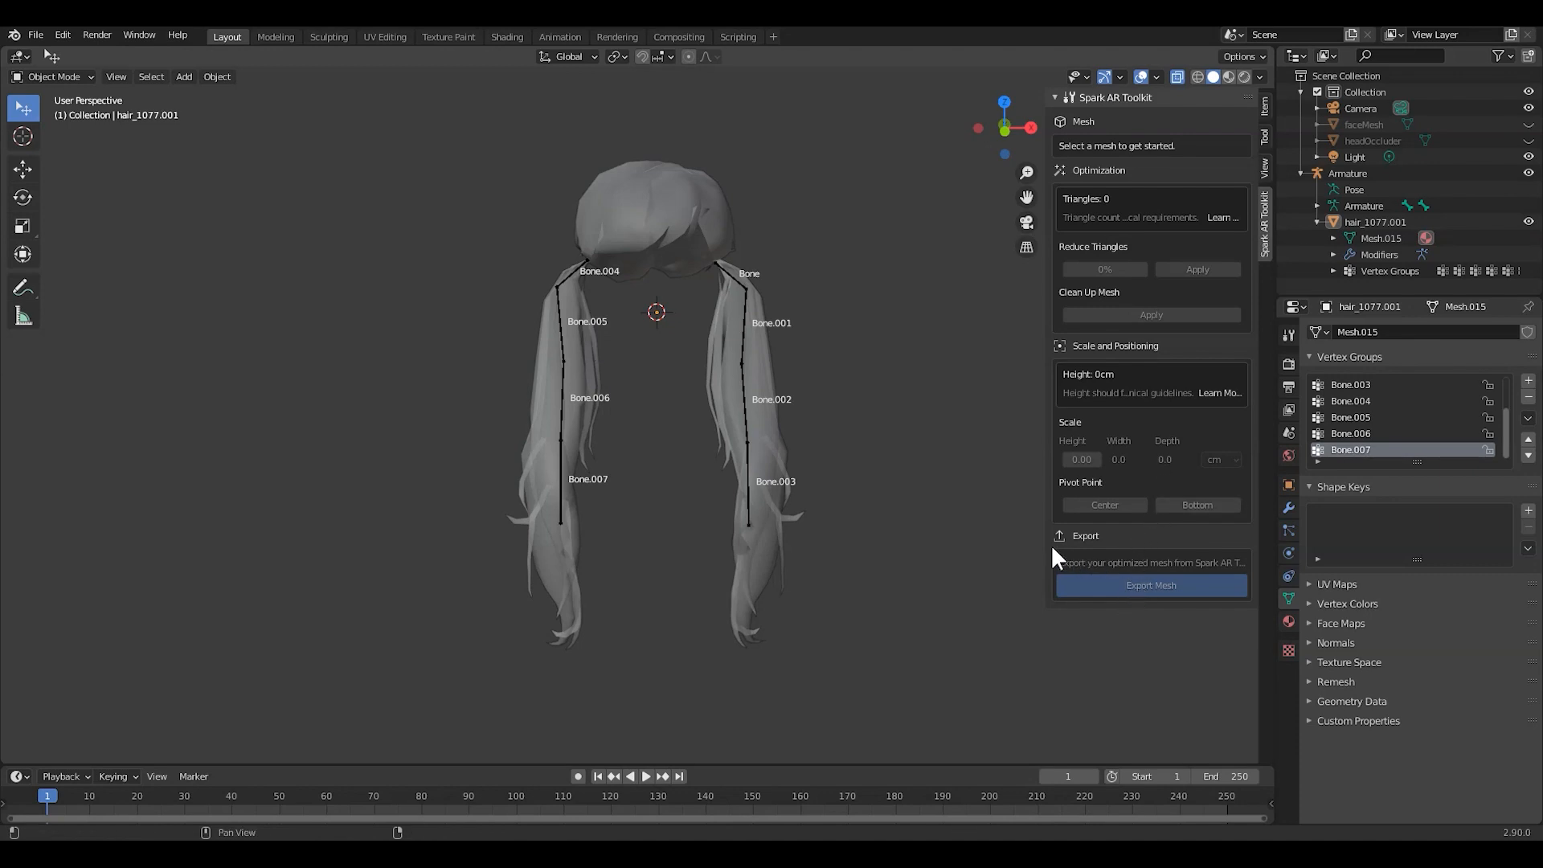
# Step: Select the hair mesh and the armature together, with the armature as the active object
pyautogui.click(761, 390)
pyautogui.keyDown('shift'); pyautogui.click(548, 279); pyautogui.keyUp('shift')
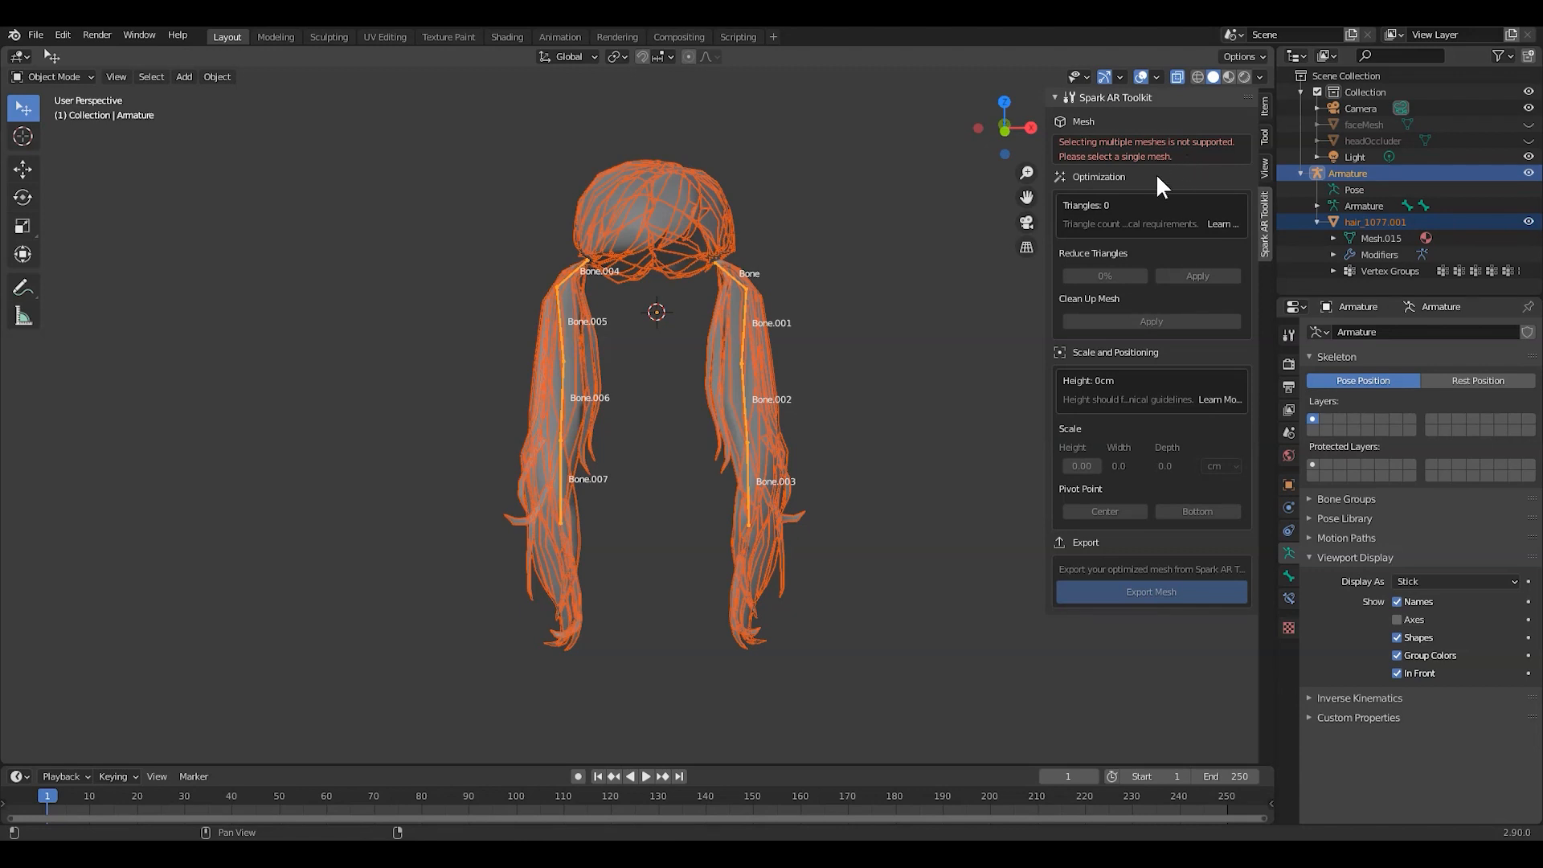
pyautogui.hotkey('alt', 'a')
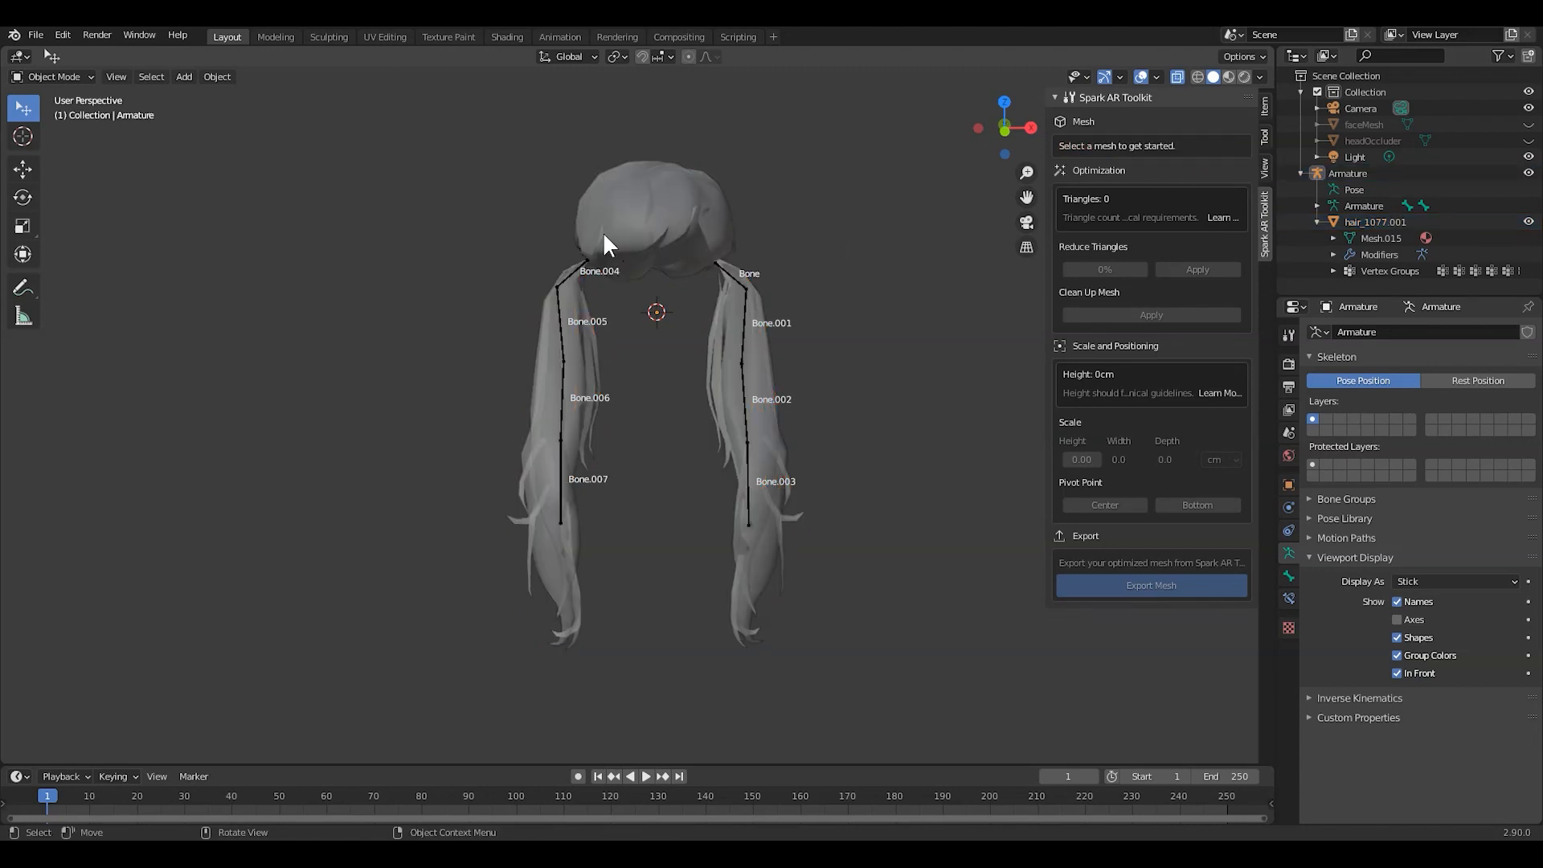
pyautogui.hotkey('ctrl', 'z')
# Step: Export the hair mesh and armature as HairTut.fbx in the Tutorial folder, limited to Selected Objects
pyautogui.click(36, 35)
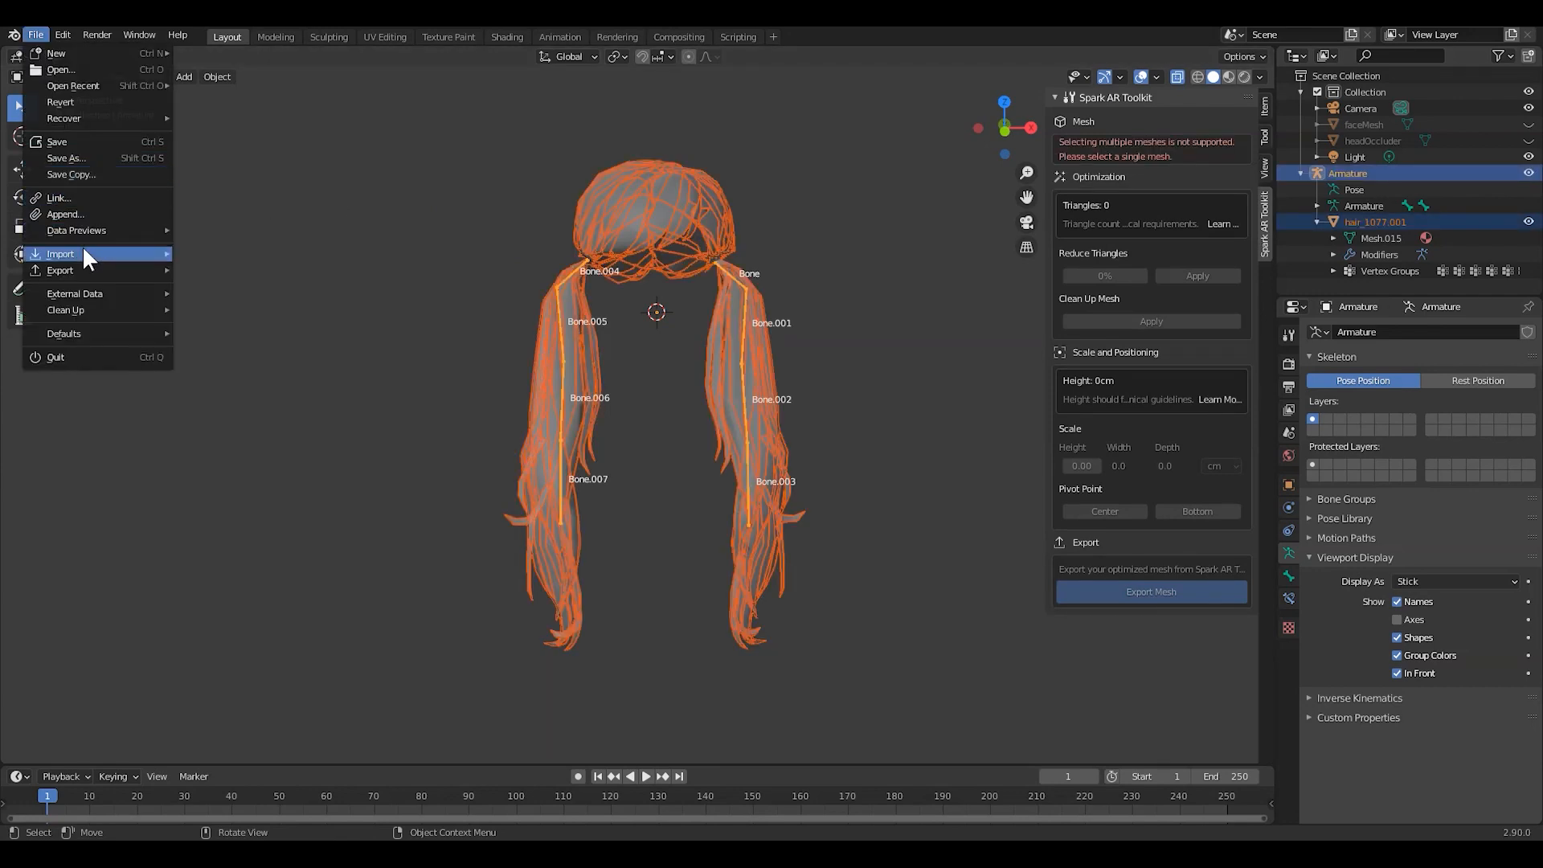
pyautogui.moveTo(83, 270)
pyautogui.click(214, 364)
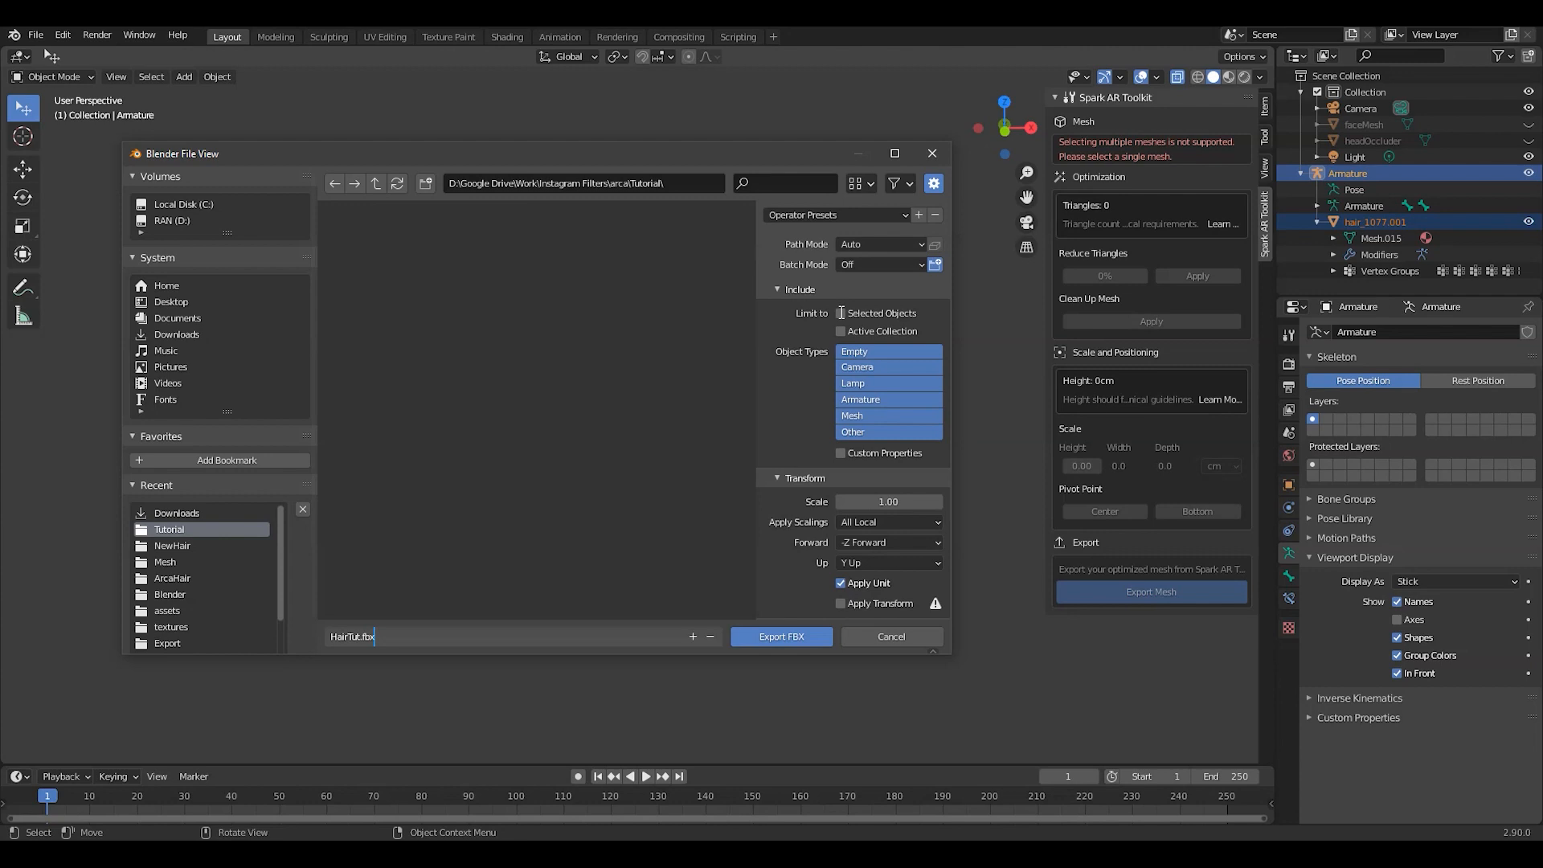
pyautogui.click(840, 313)
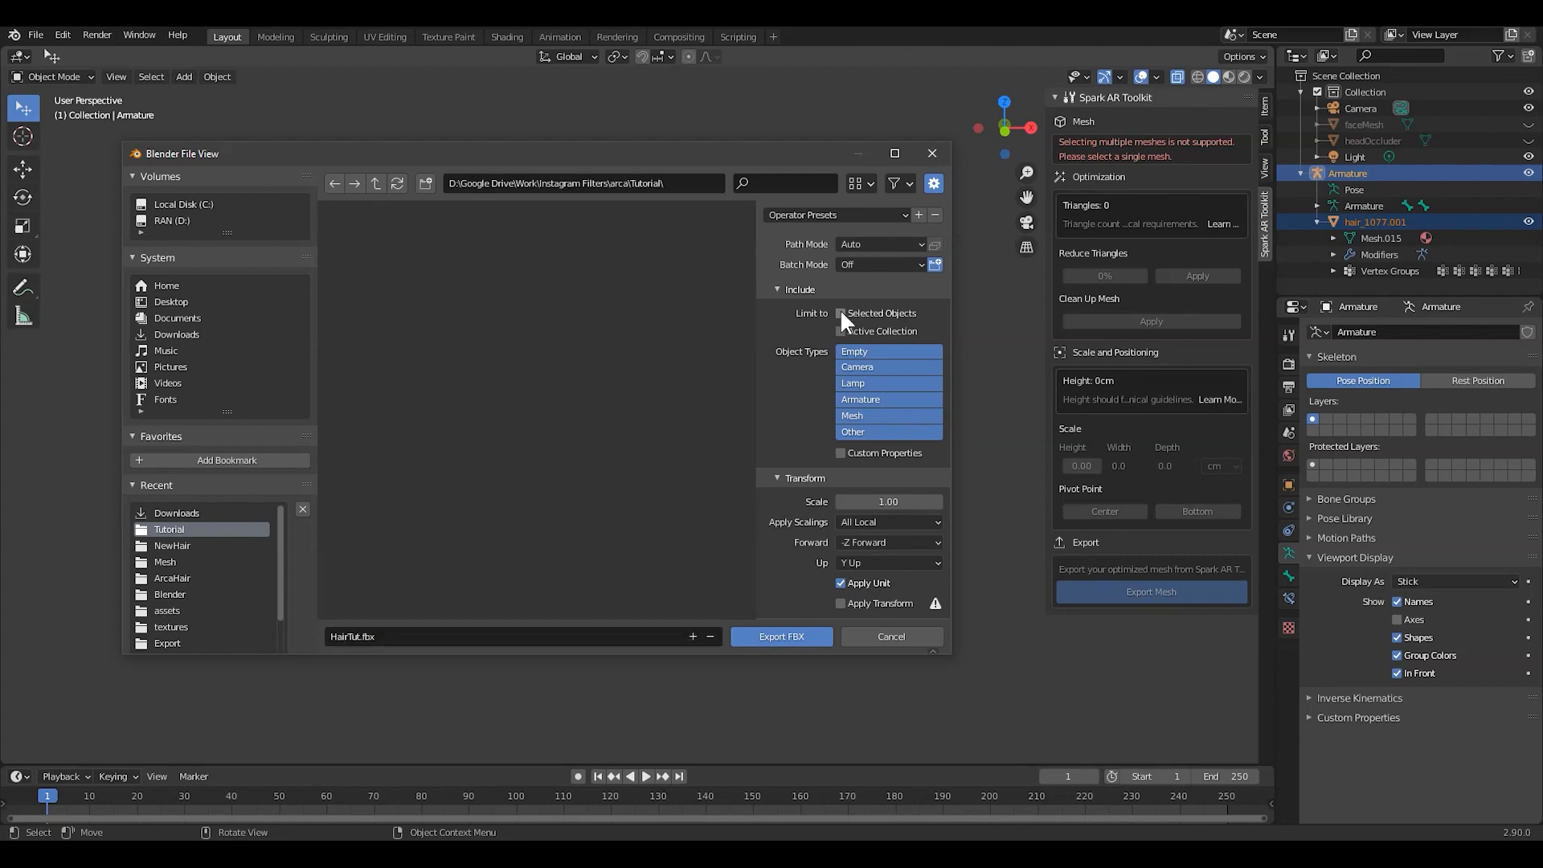
pyautogui.click(764, 636)
pyautogui.moveTo(762, 633); pyautogui.dragTo(421, 476, button='middle')
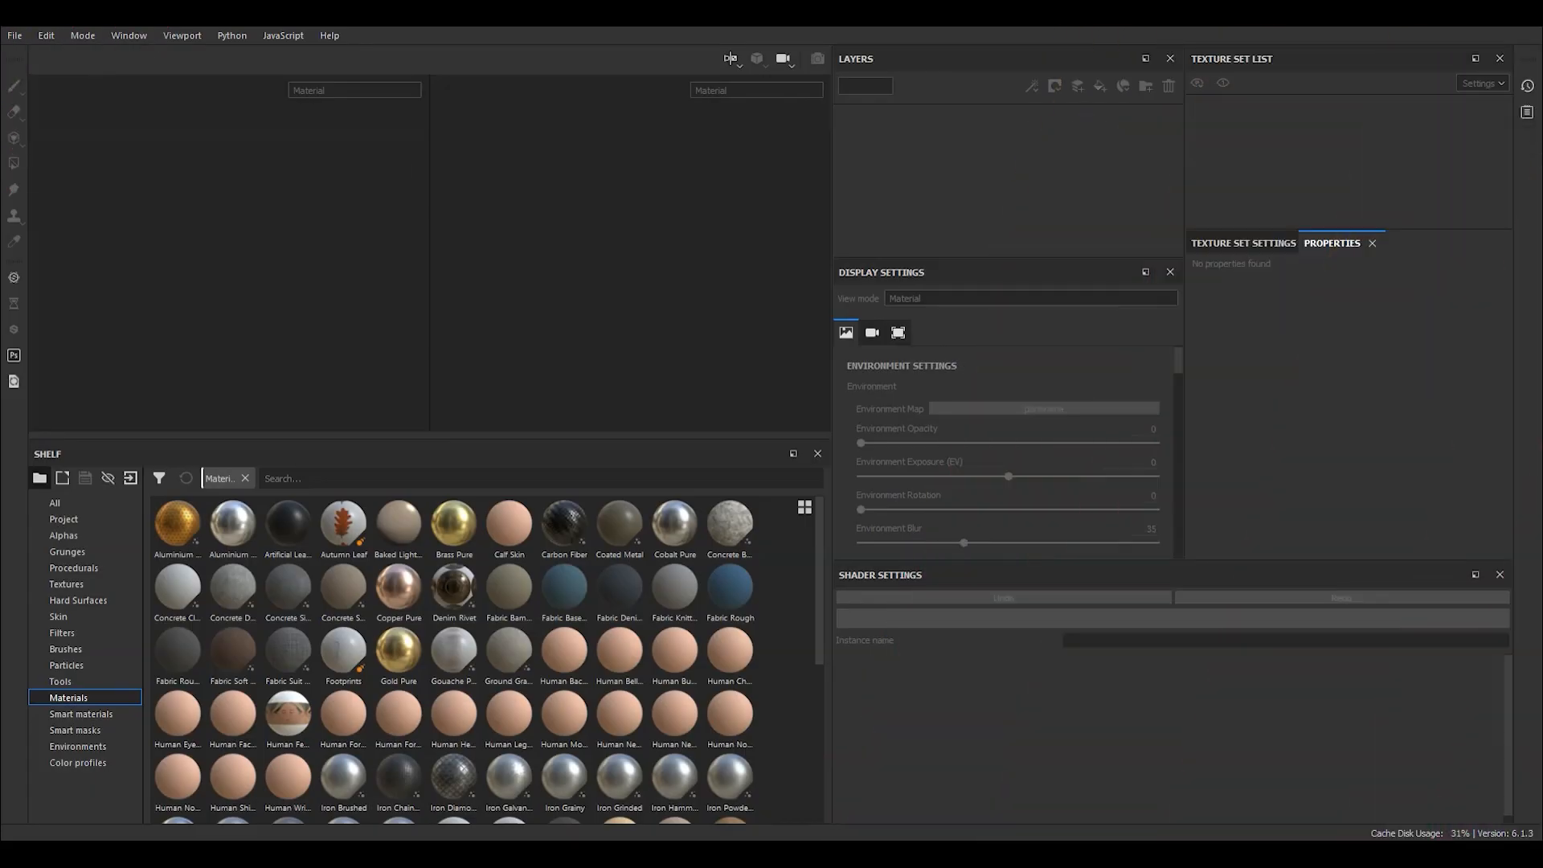
pyautogui.moveTo(1, 170); pyautogui.dragTo(313, 170)
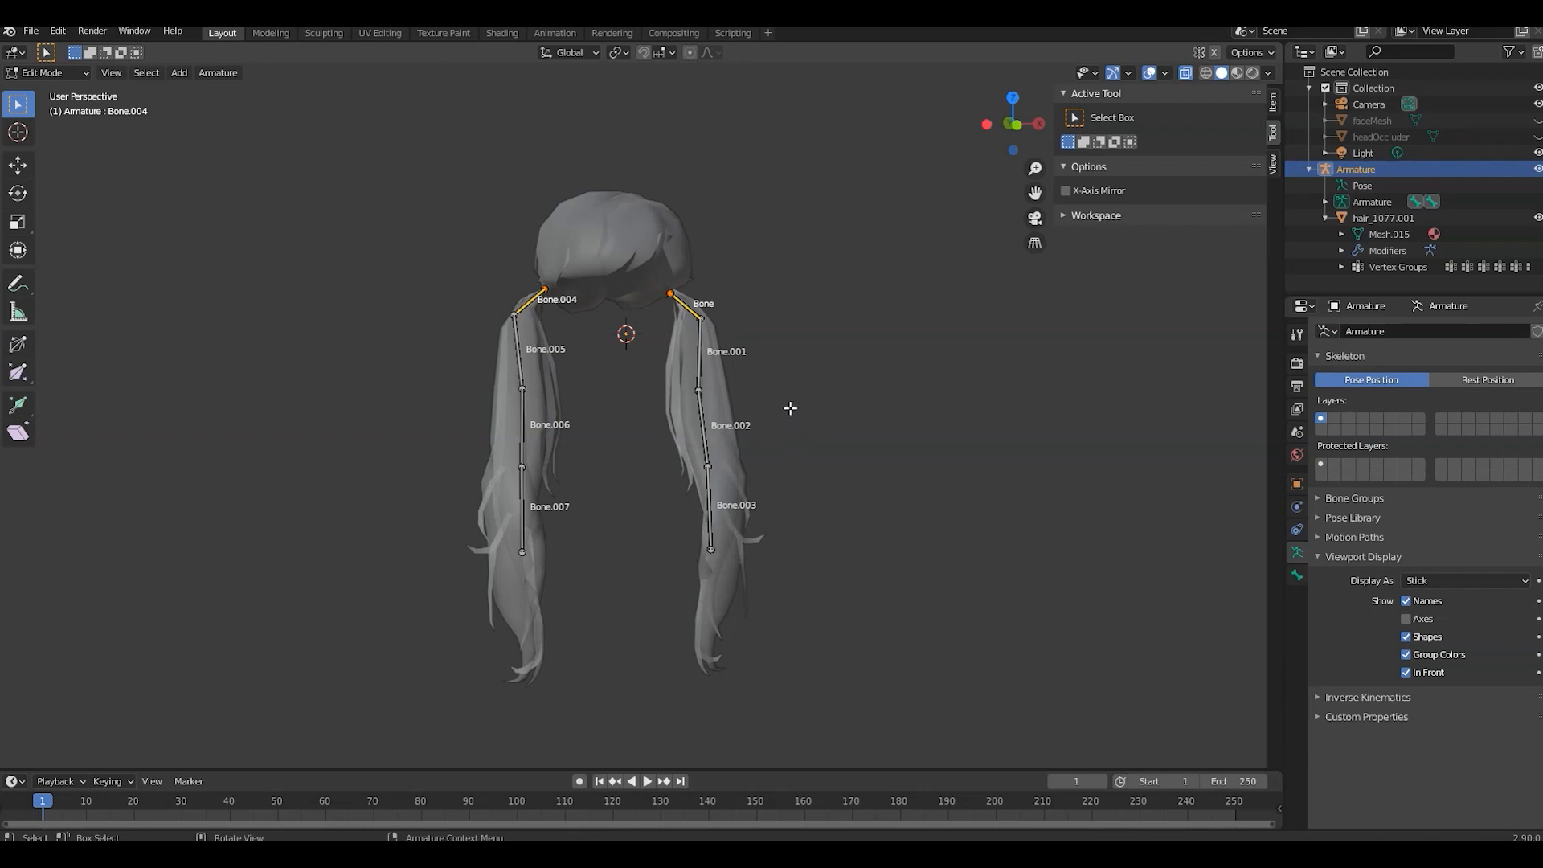
pyautogui.moveTo(791, 398)
pyautogui.mouseDown(button='middle')
pyautogui.moveTo(856, 399)
pyautogui.moveTo(781, 395)
pyautogui.mouseUp(button='middle')
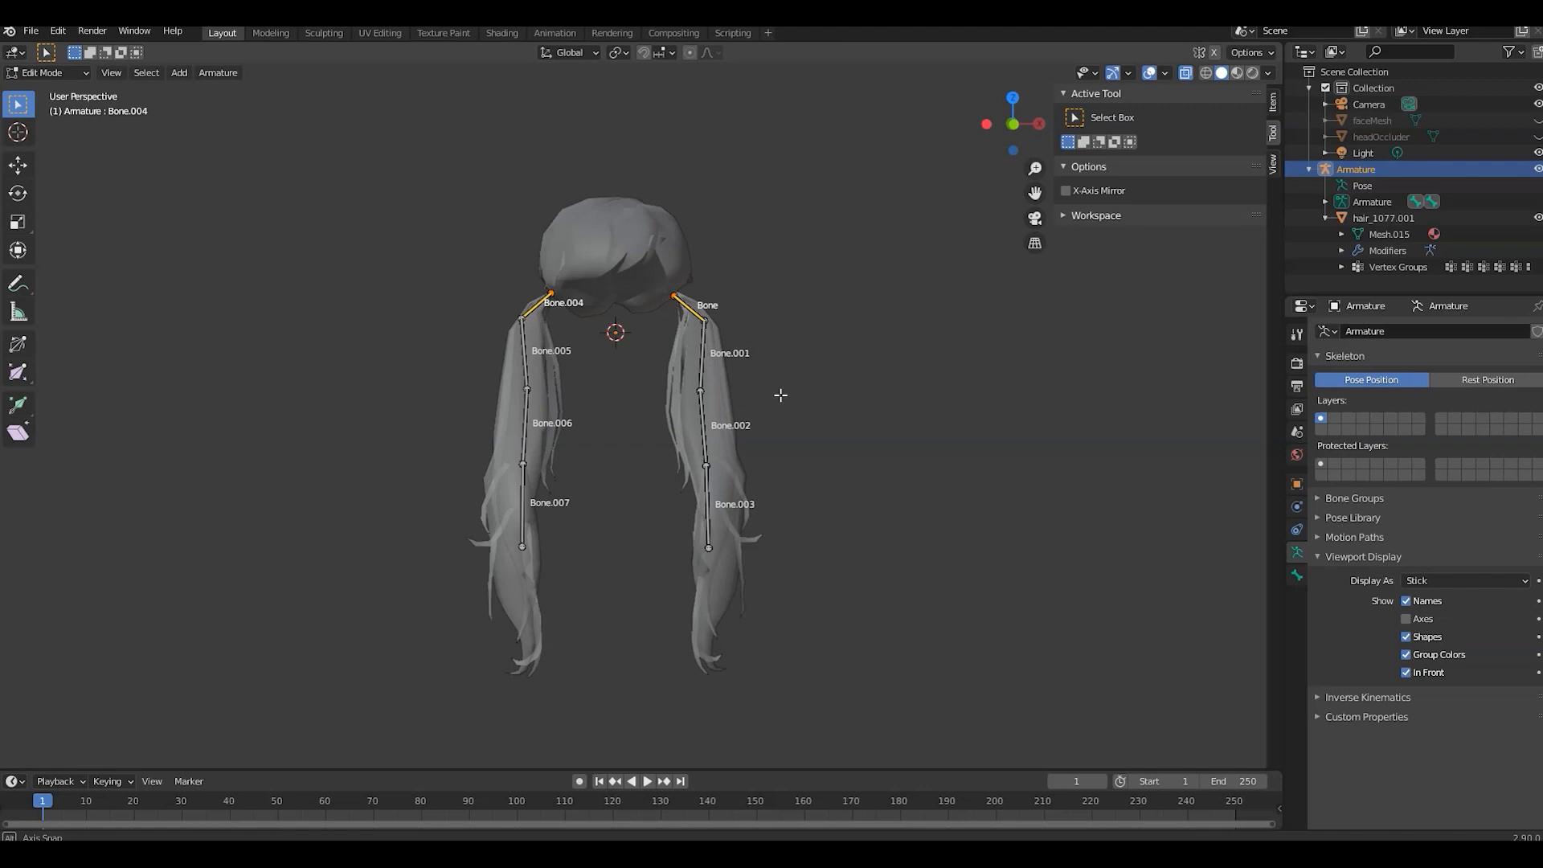
pyautogui.moveTo(781, 395); pyautogui.dragTo(794, 392, button='middle')
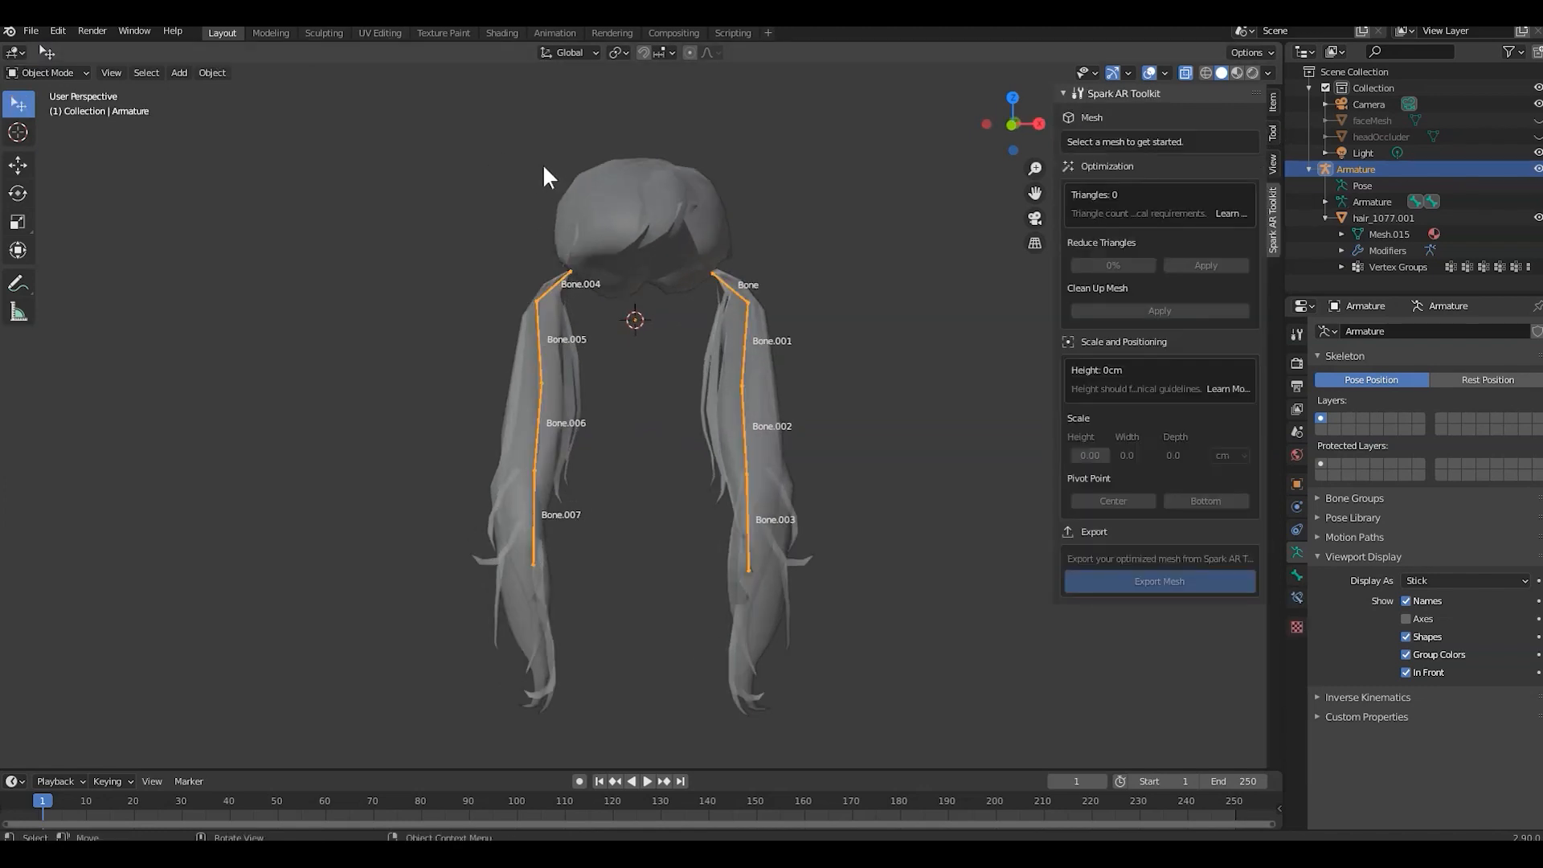
# Step: Open the UV Editing workspace
pyautogui.click(370, 32)
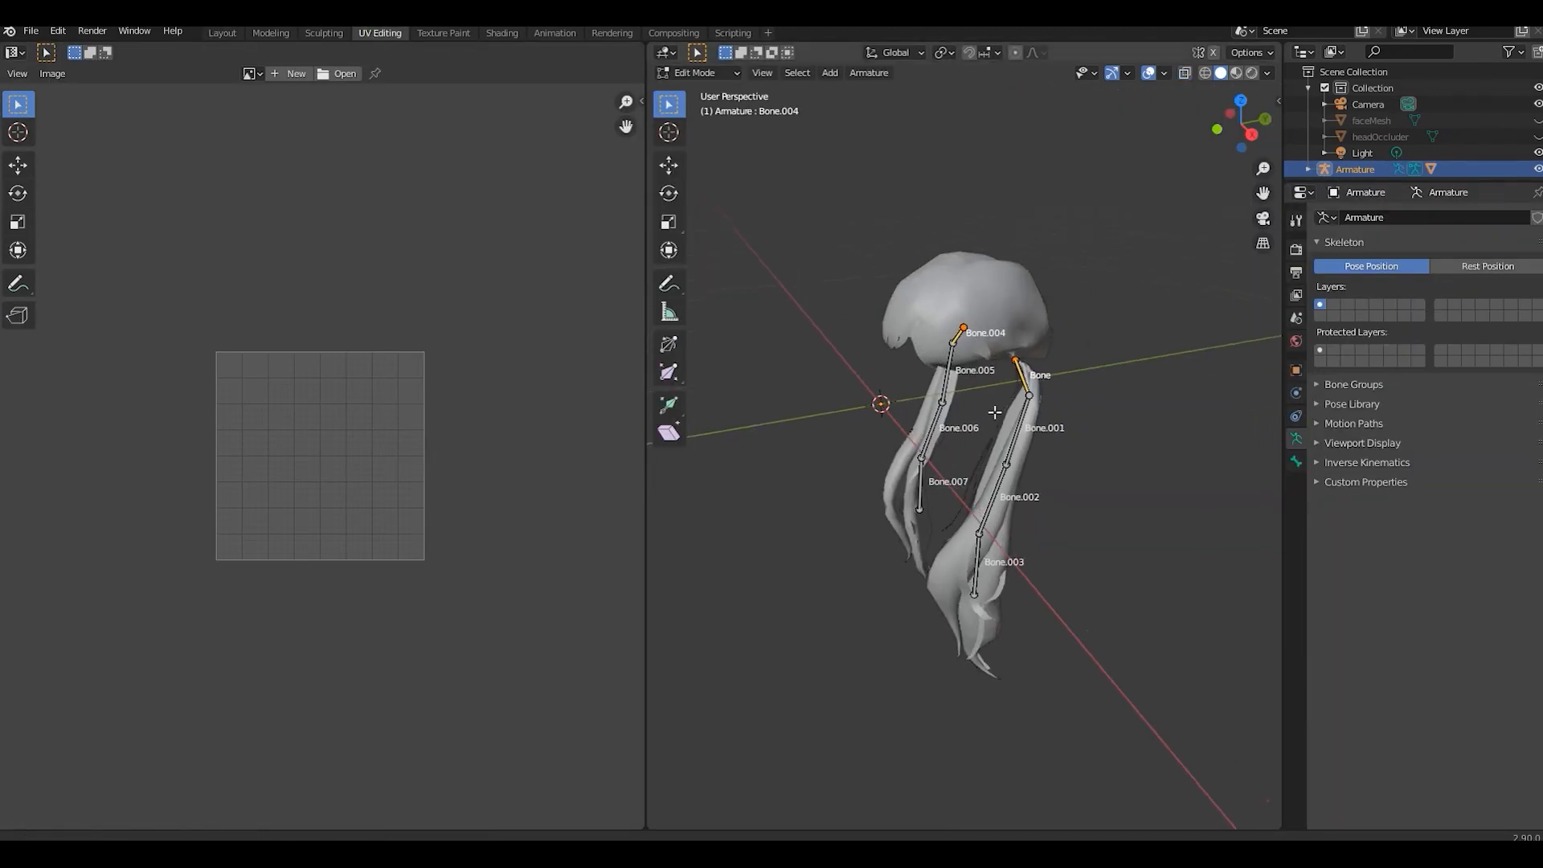
# Step: Select the hair mesh instead of the armature, enter Edit Mode and select all its geometry to display its UV layout
pyautogui.click(948, 237)
pyautogui.click(704, 73)
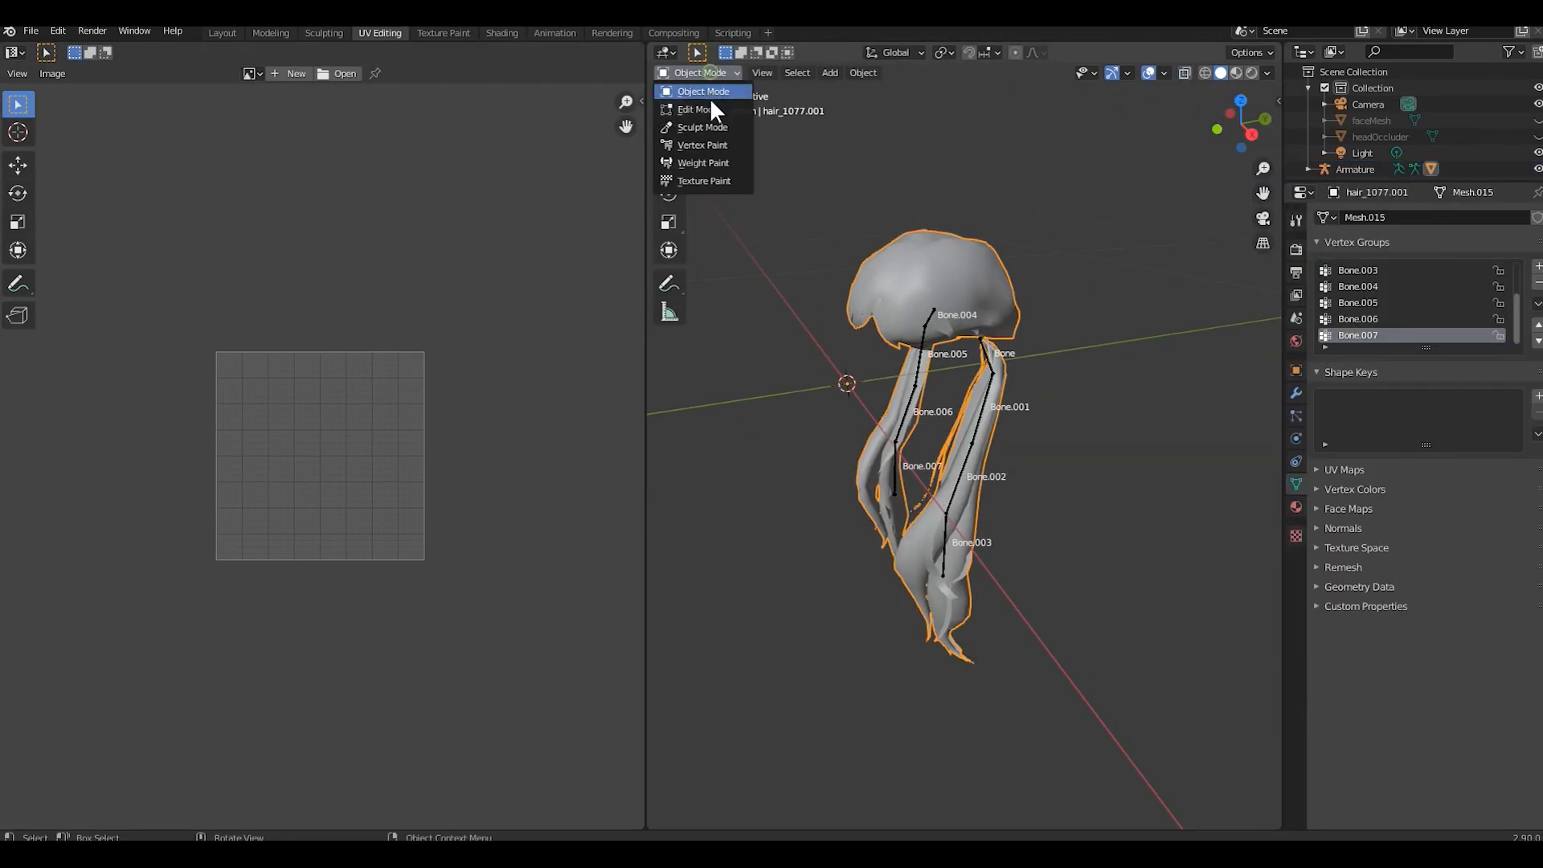
pyautogui.click(709, 106)
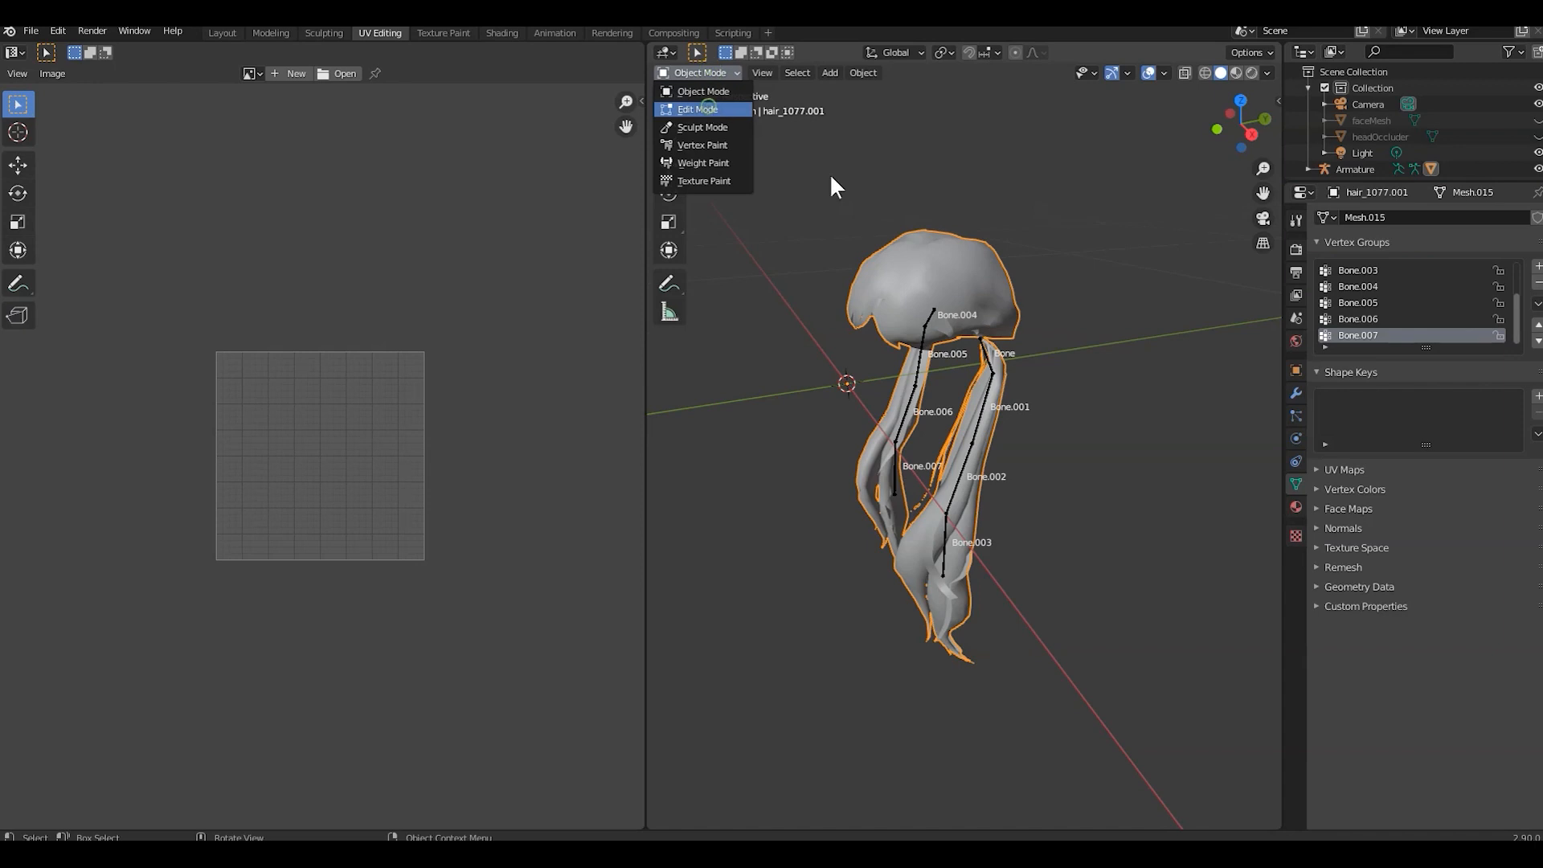
pyautogui.press('a')
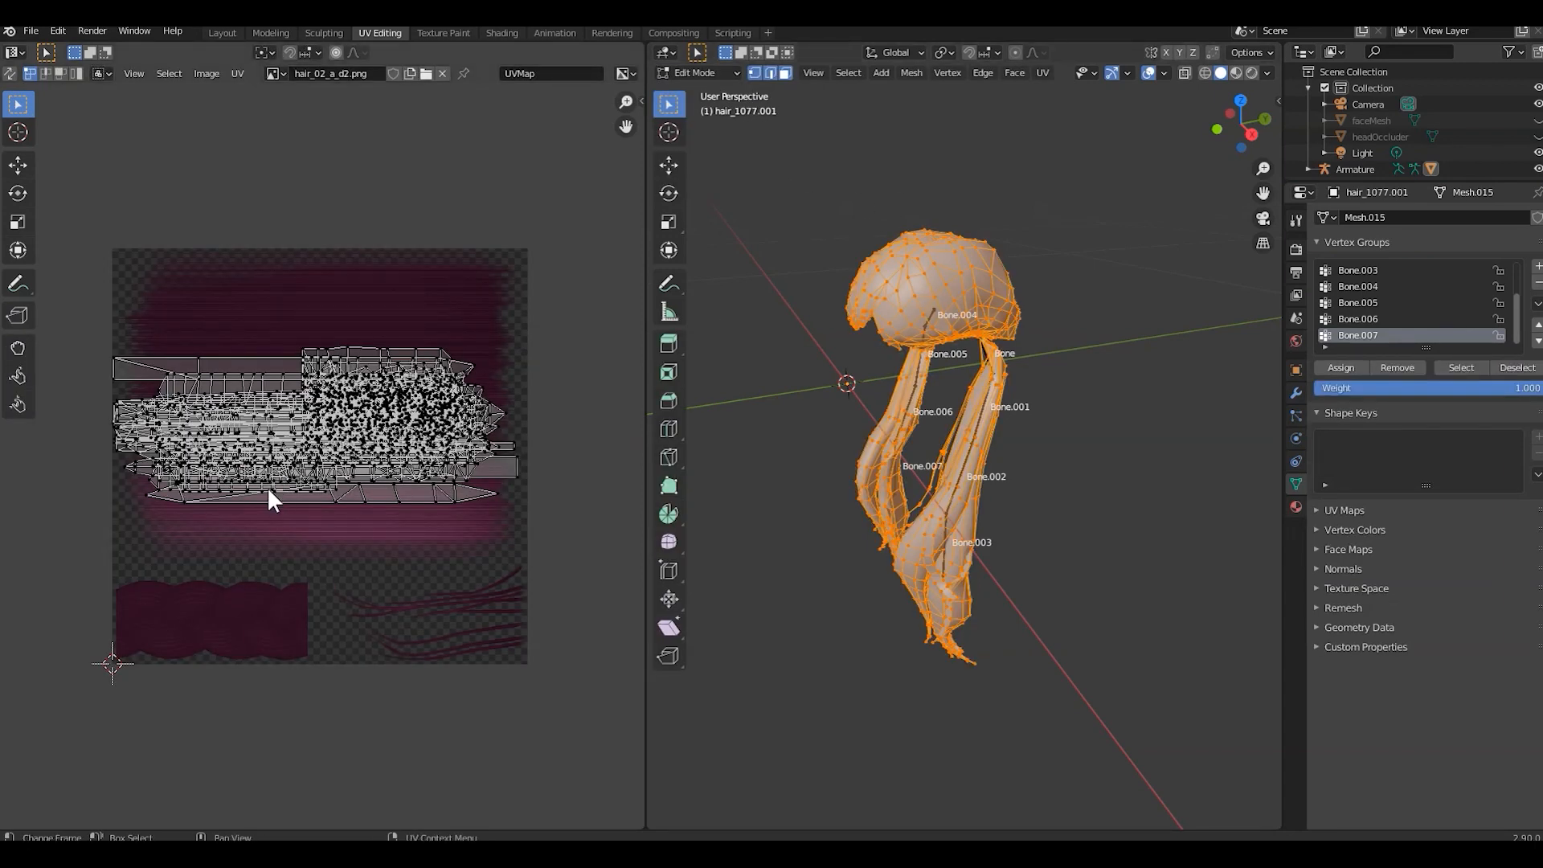
pyautogui.scroll(4, 258, 503)
pyautogui.scroll(-2, 259, 503)
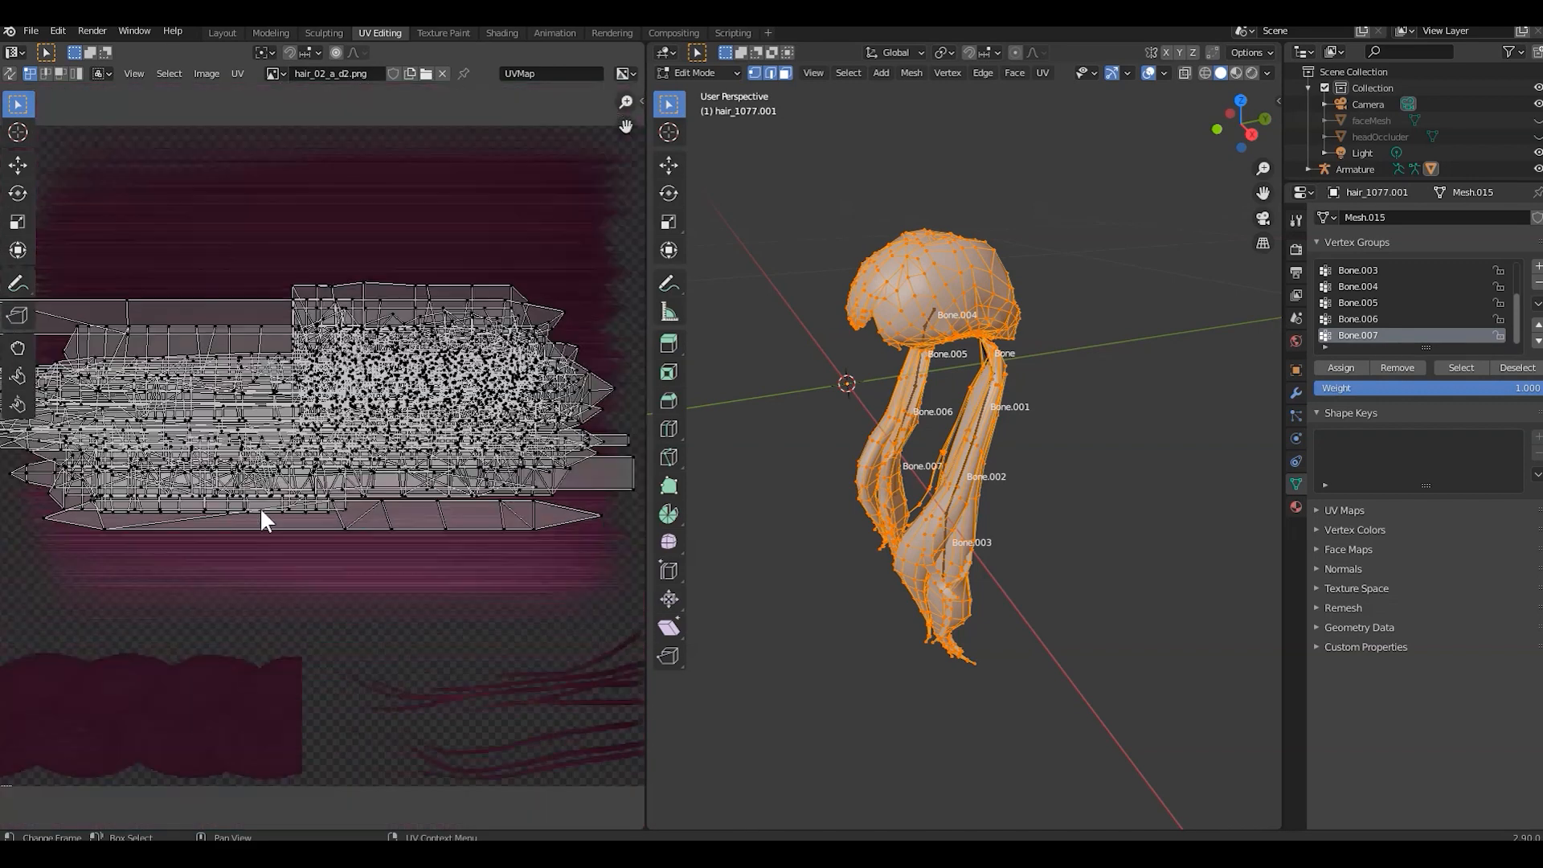
pyautogui.scroll(-1, 259, 508)
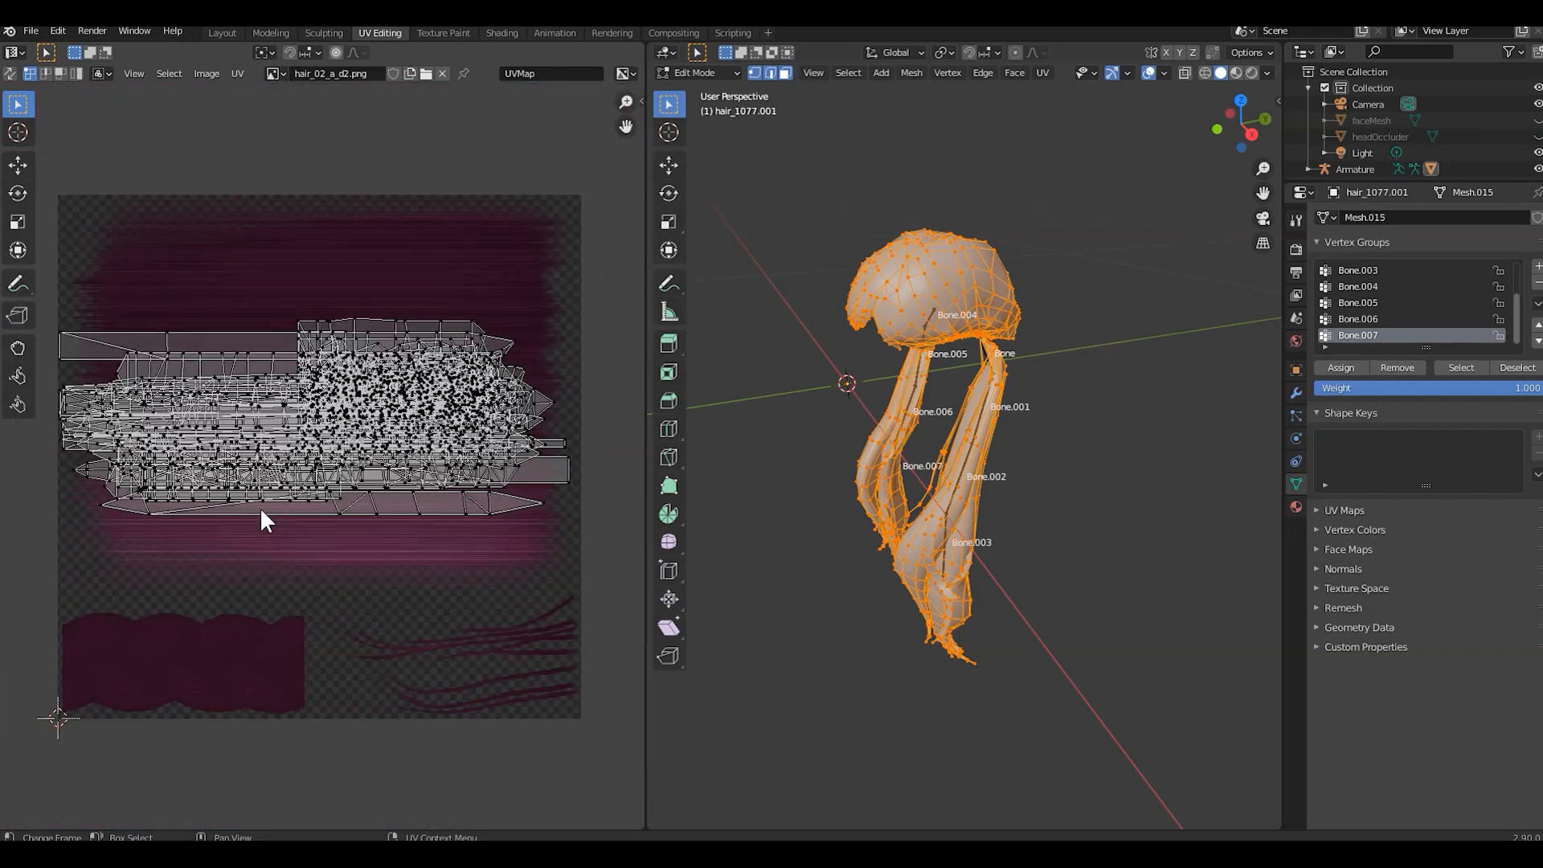
pyautogui.rightClick(944, 268)
pyautogui.press('u')
pyautogui.click(858, 207)
pyautogui.click(699, 73)
pyautogui.press('Tab')
pyautogui.press('Tab')
pyautogui.press('u')
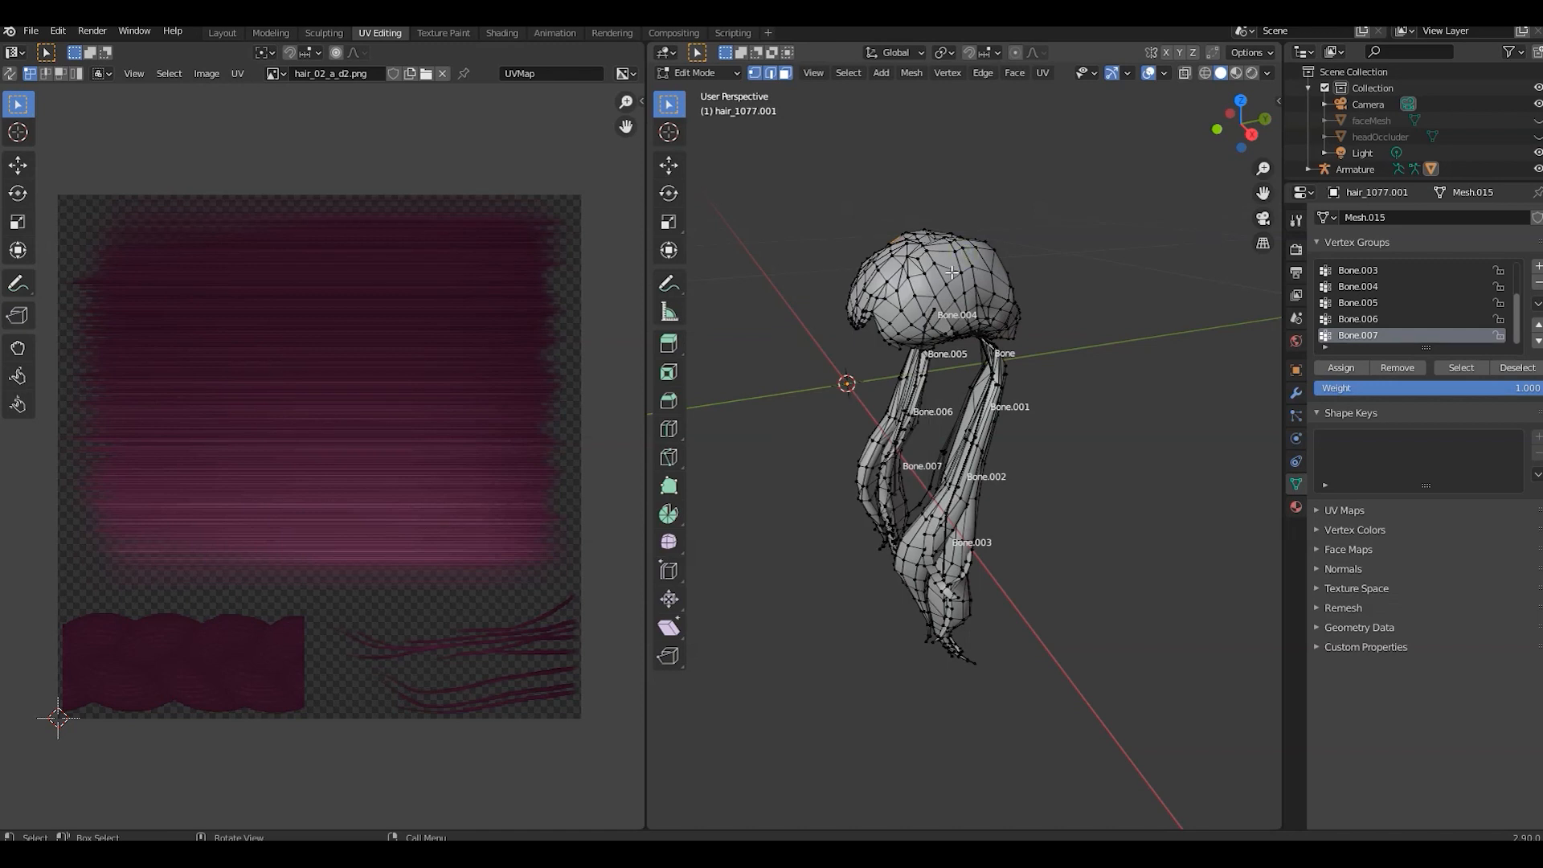
# Step: Unwrap the entire hair mesh with Smart UV Project, using an angle limit of 66, correct aspect and stretch to UV bounds
pyautogui.press('a')
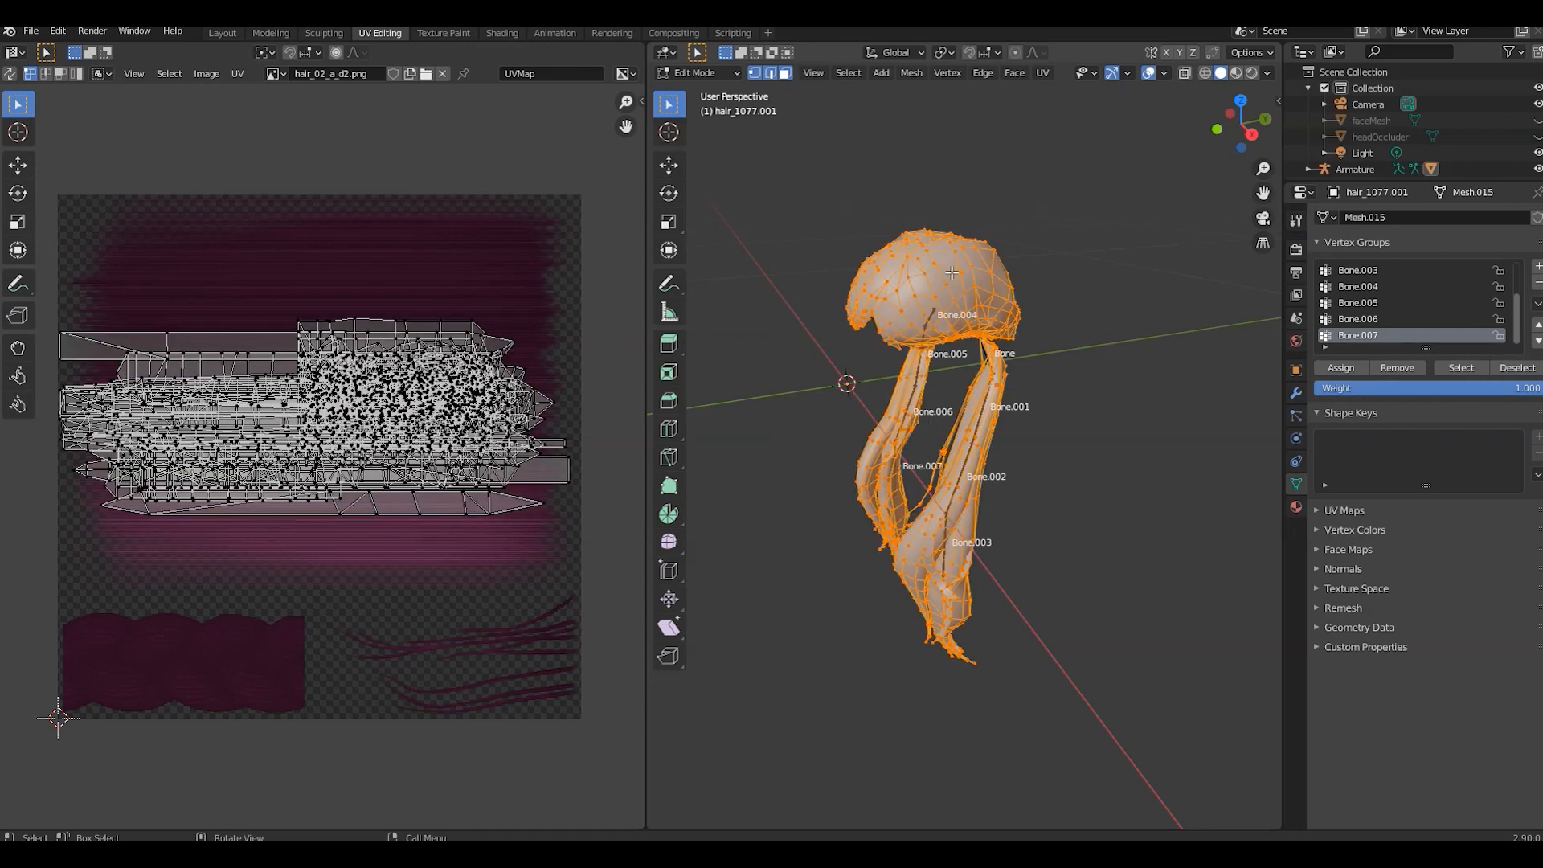
pyautogui.press('u')
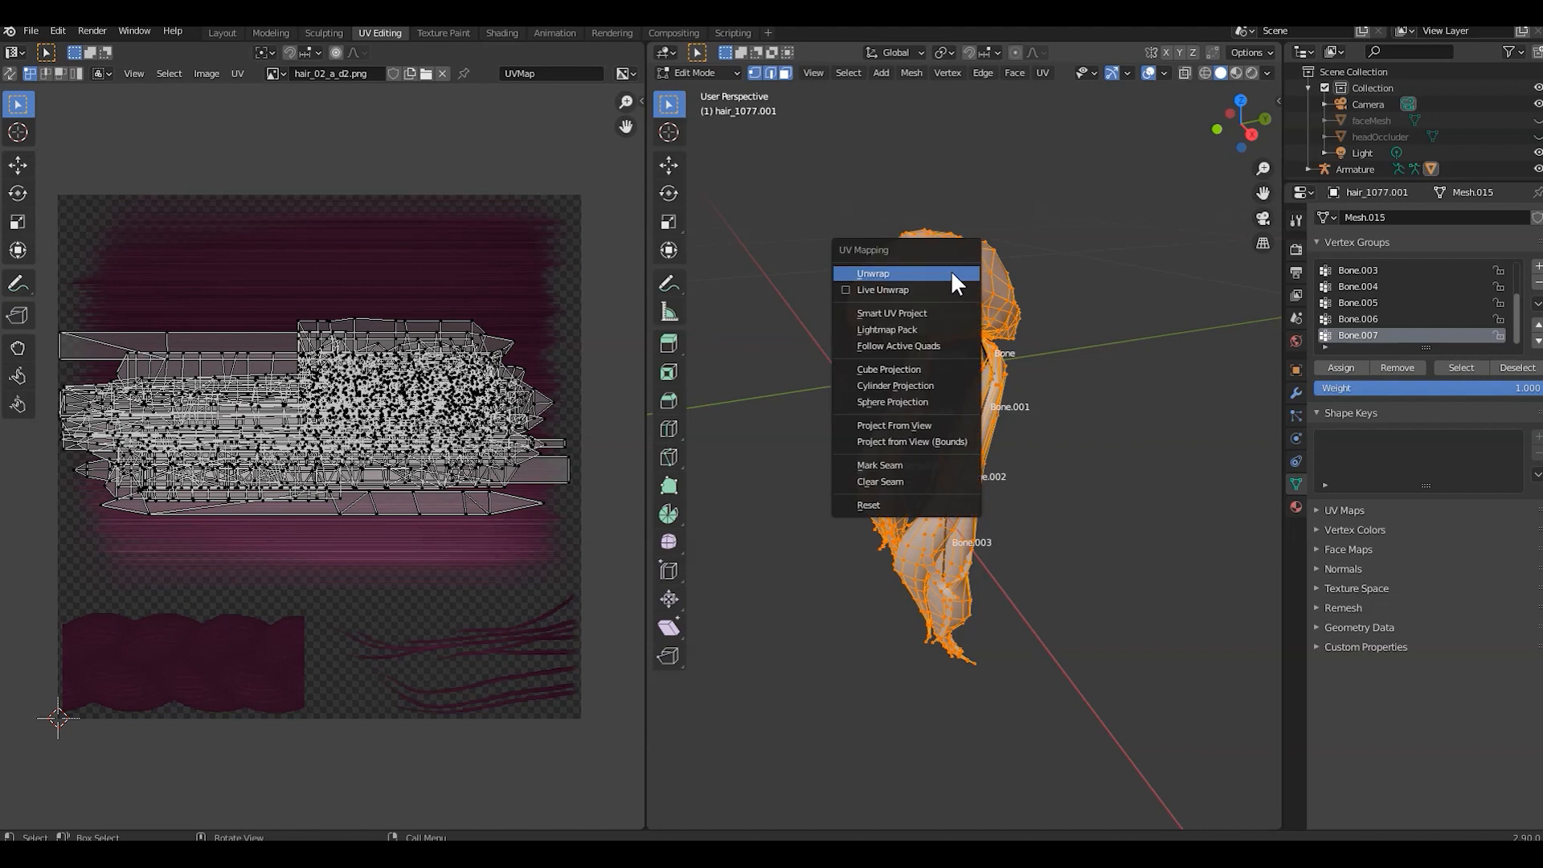
pyautogui.click(920, 313)
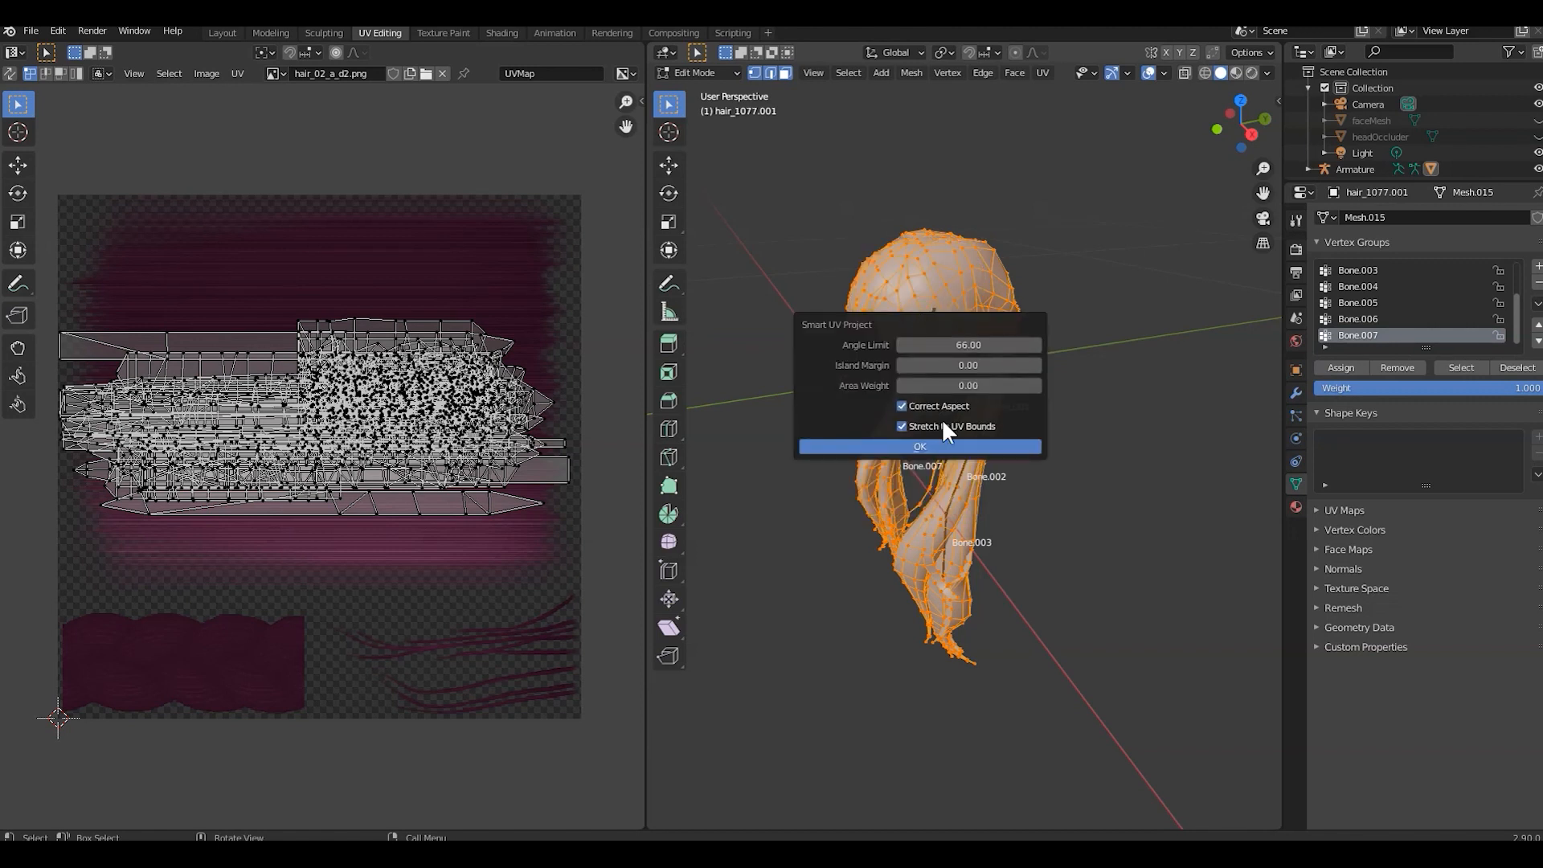
pyautogui.click(926, 443)
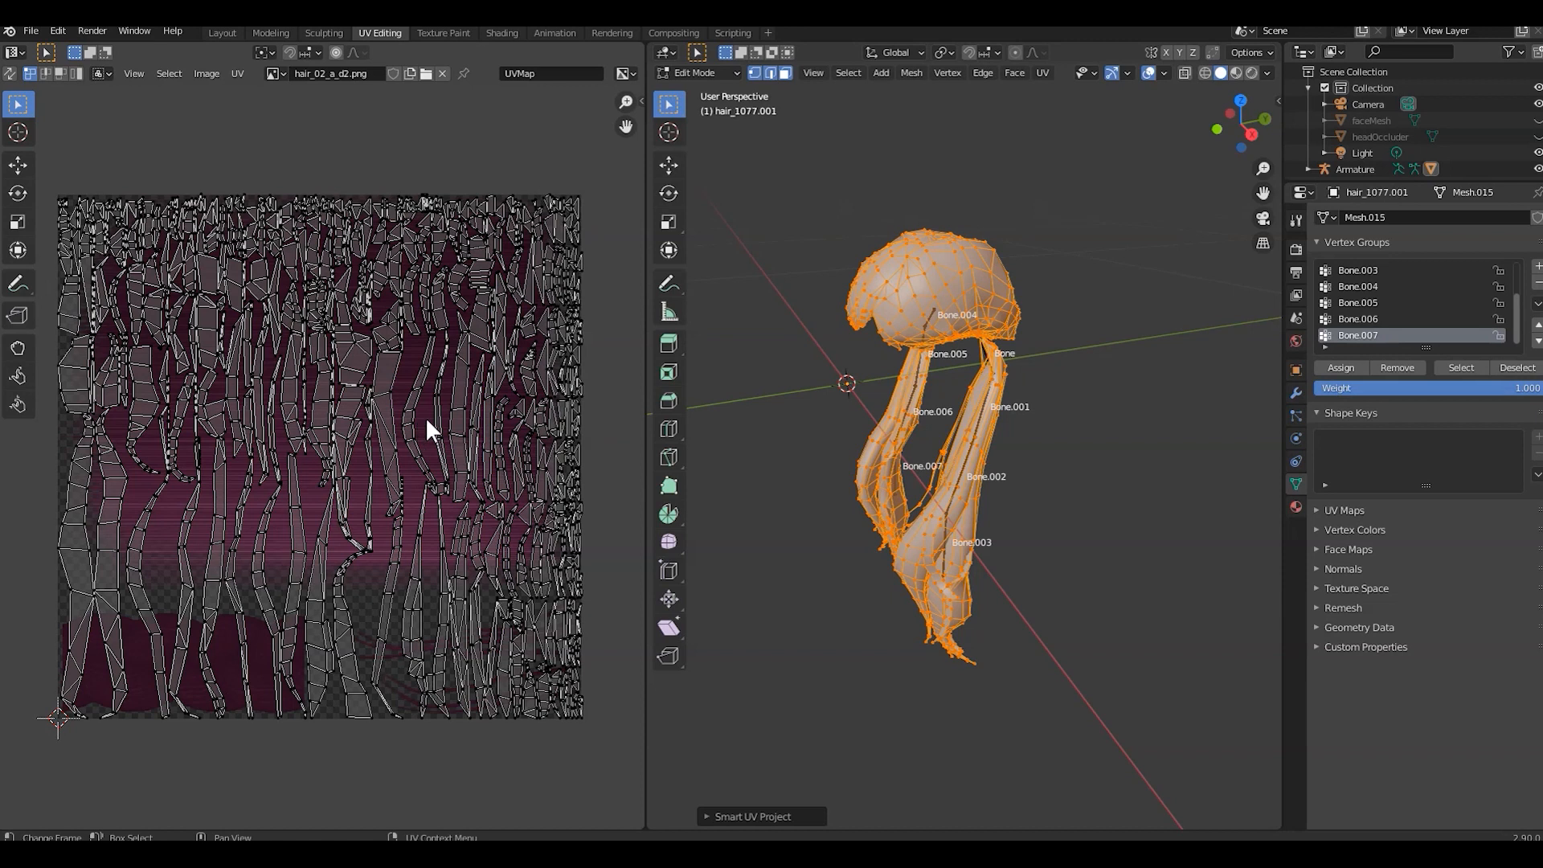
# Step: Unlink the hair_02_a_d2.png image from the UV editor
pyautogui.click(443, 74)
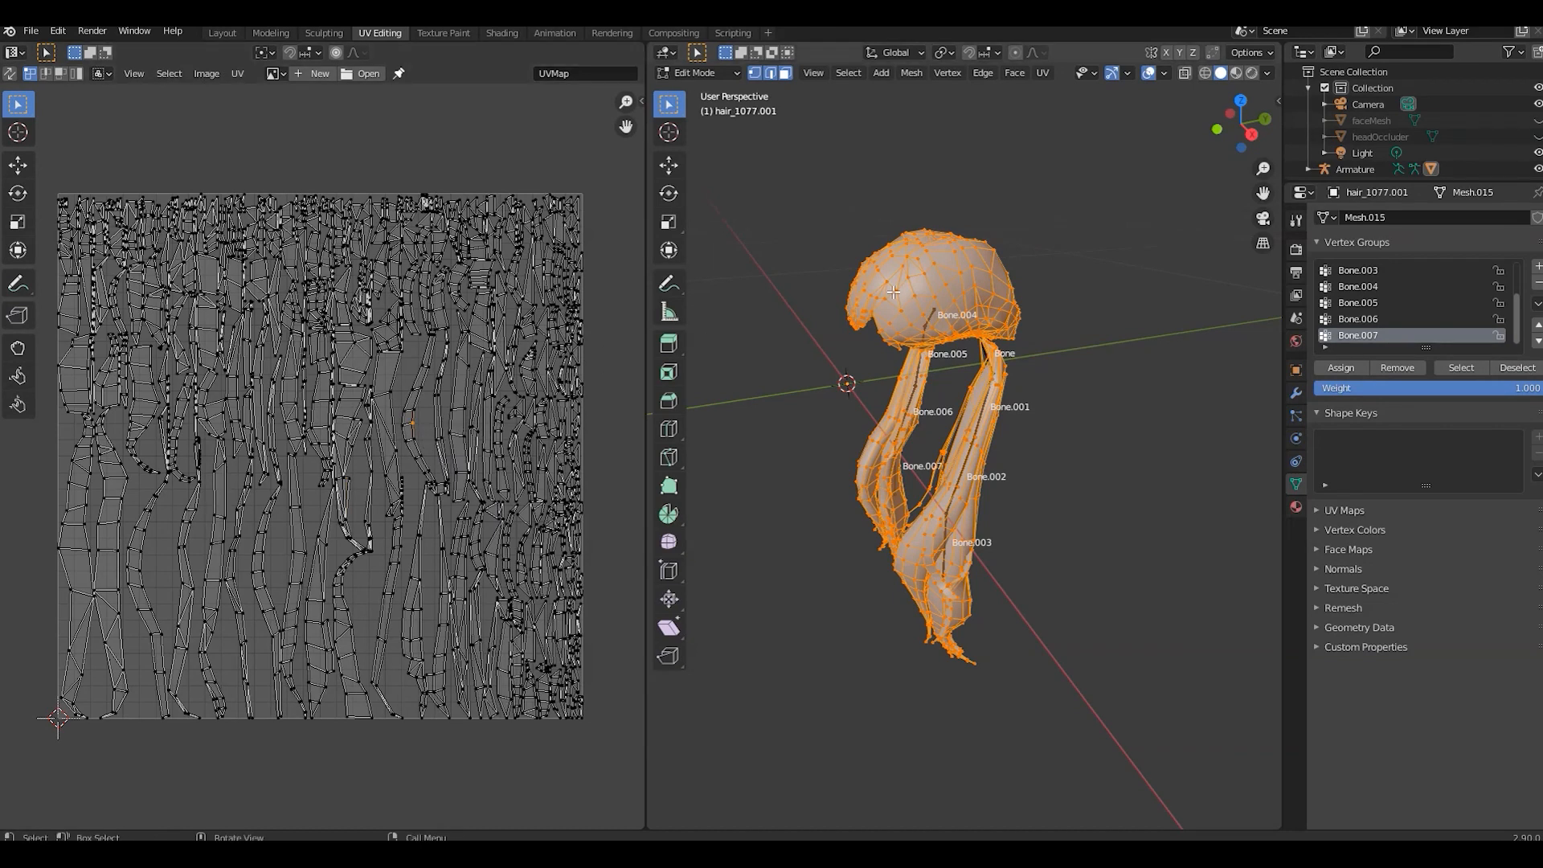
pyautogui.moveTo(937, 304); pyautogui.dragTo(991, 565, button='middle')
pyautogui.moveTo(936, 359)
pyautogui.mouseDown(button='middle')
pyautogui.moveTo(882, 212)
pyautogui.moveTo(927, 348)
pyautogui.mouseUp(button='middle')
pyautogui.keyDown('shift'); pyautogui.moveTo(994, 513); pyautogui.dragTo(856, 368, button='middle'); pyautogui.keyUp('shift')
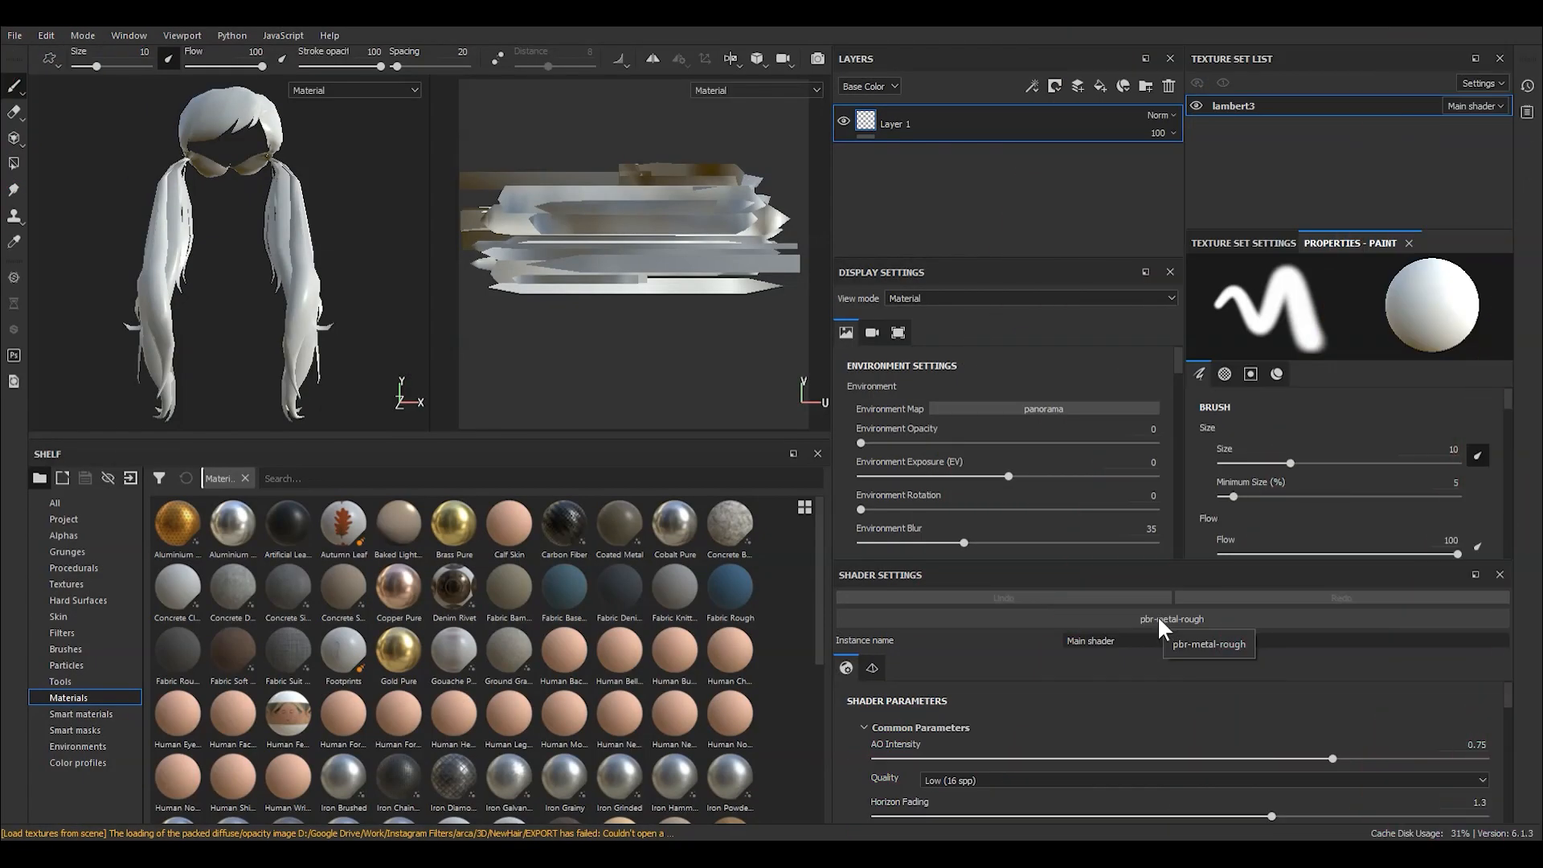
# Step: In Substance Painter, change the main shader to pbr-metal-rough-with-alpha-test and duplicate Layer 1
pyautogui.click(1159, 619)
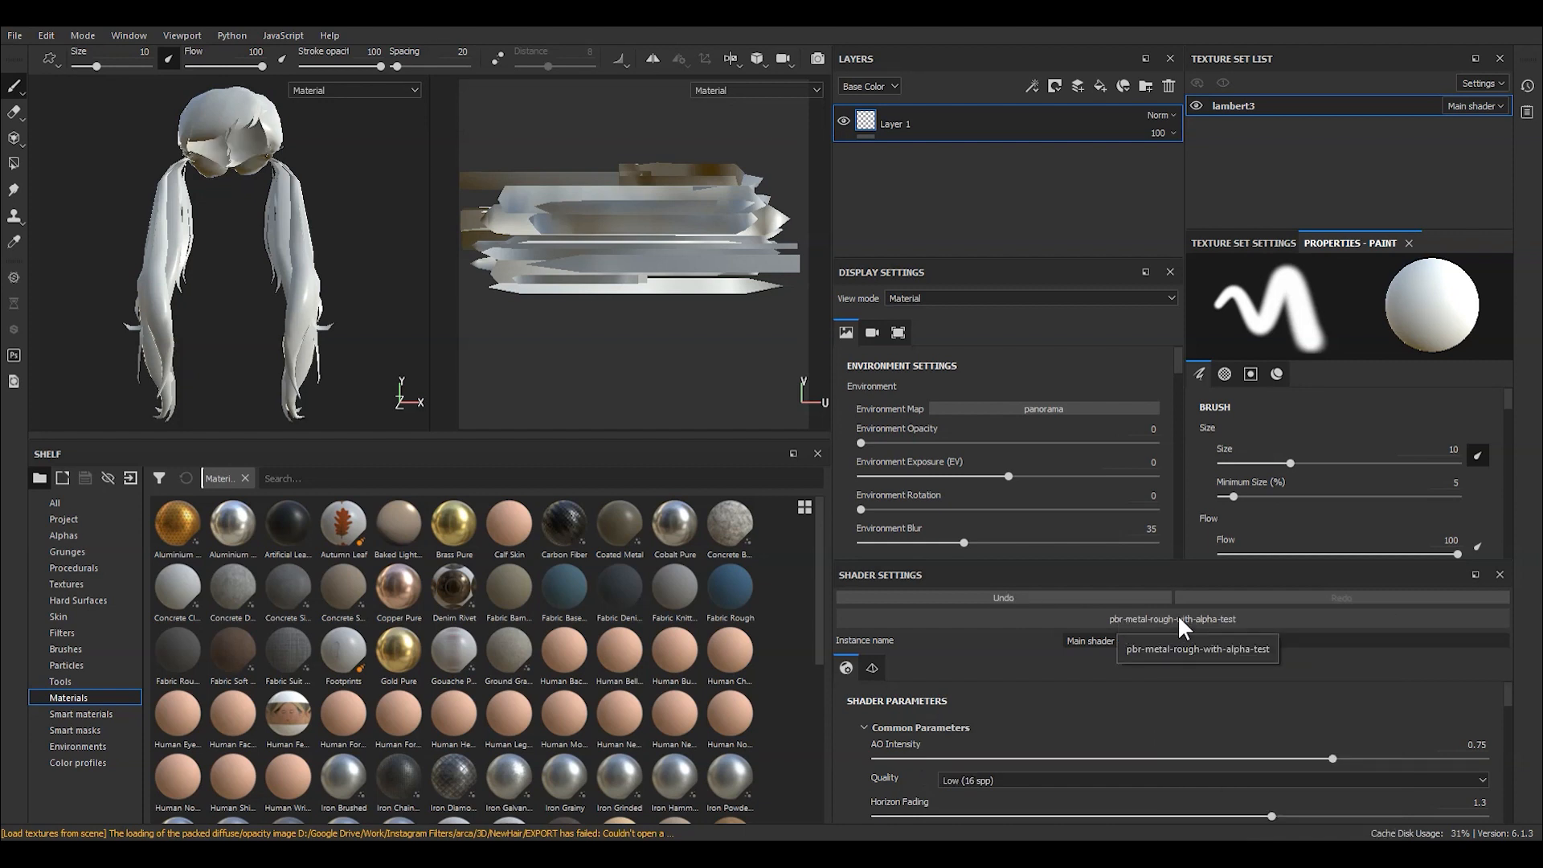
pyautogui.rightClick(918, 118)
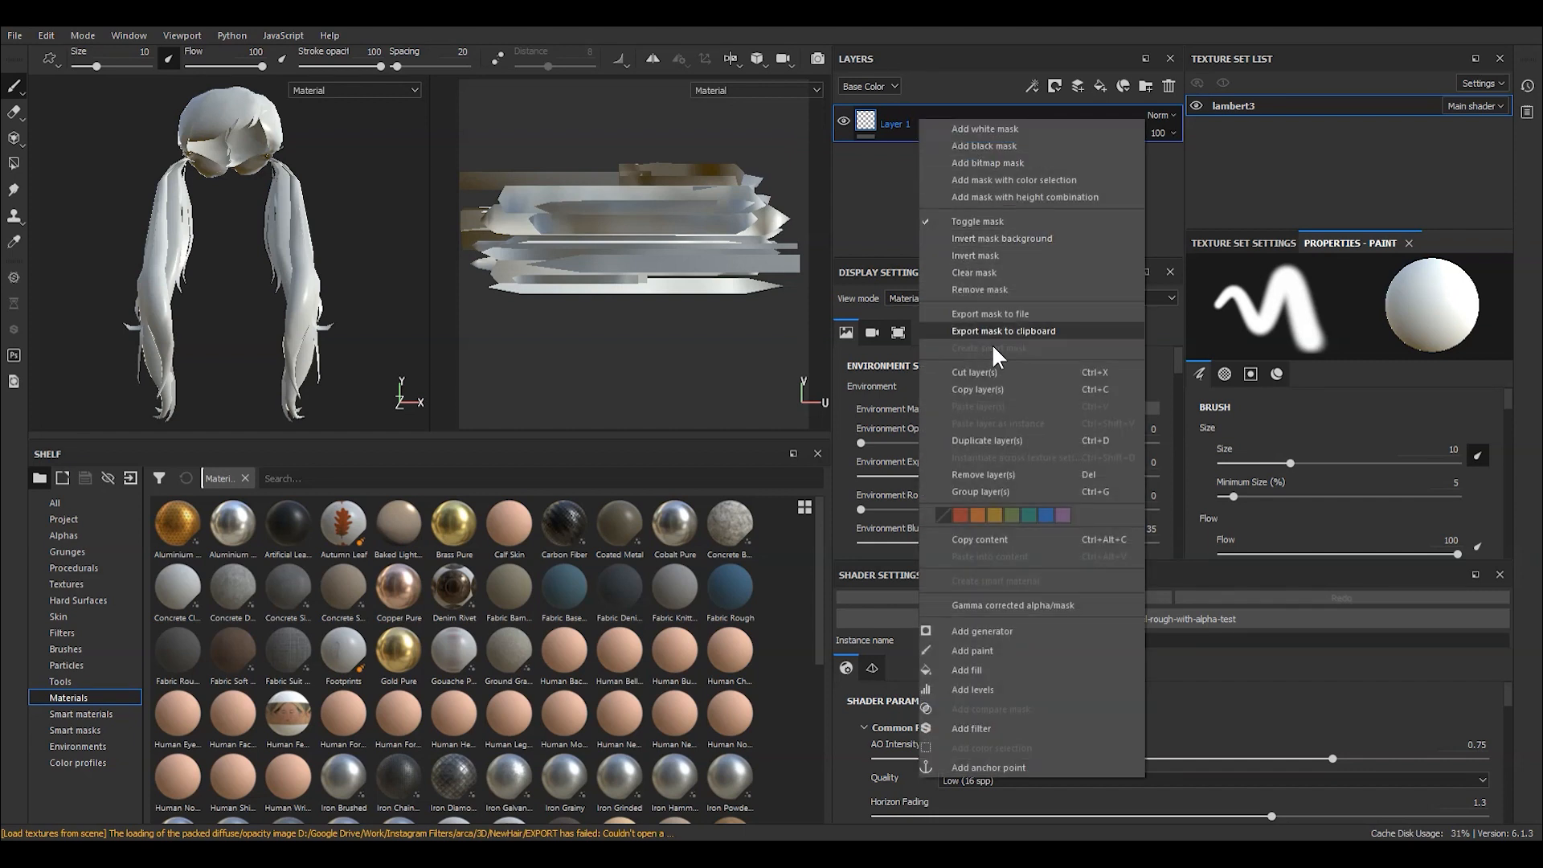
pyautogui.click(1003, 442)
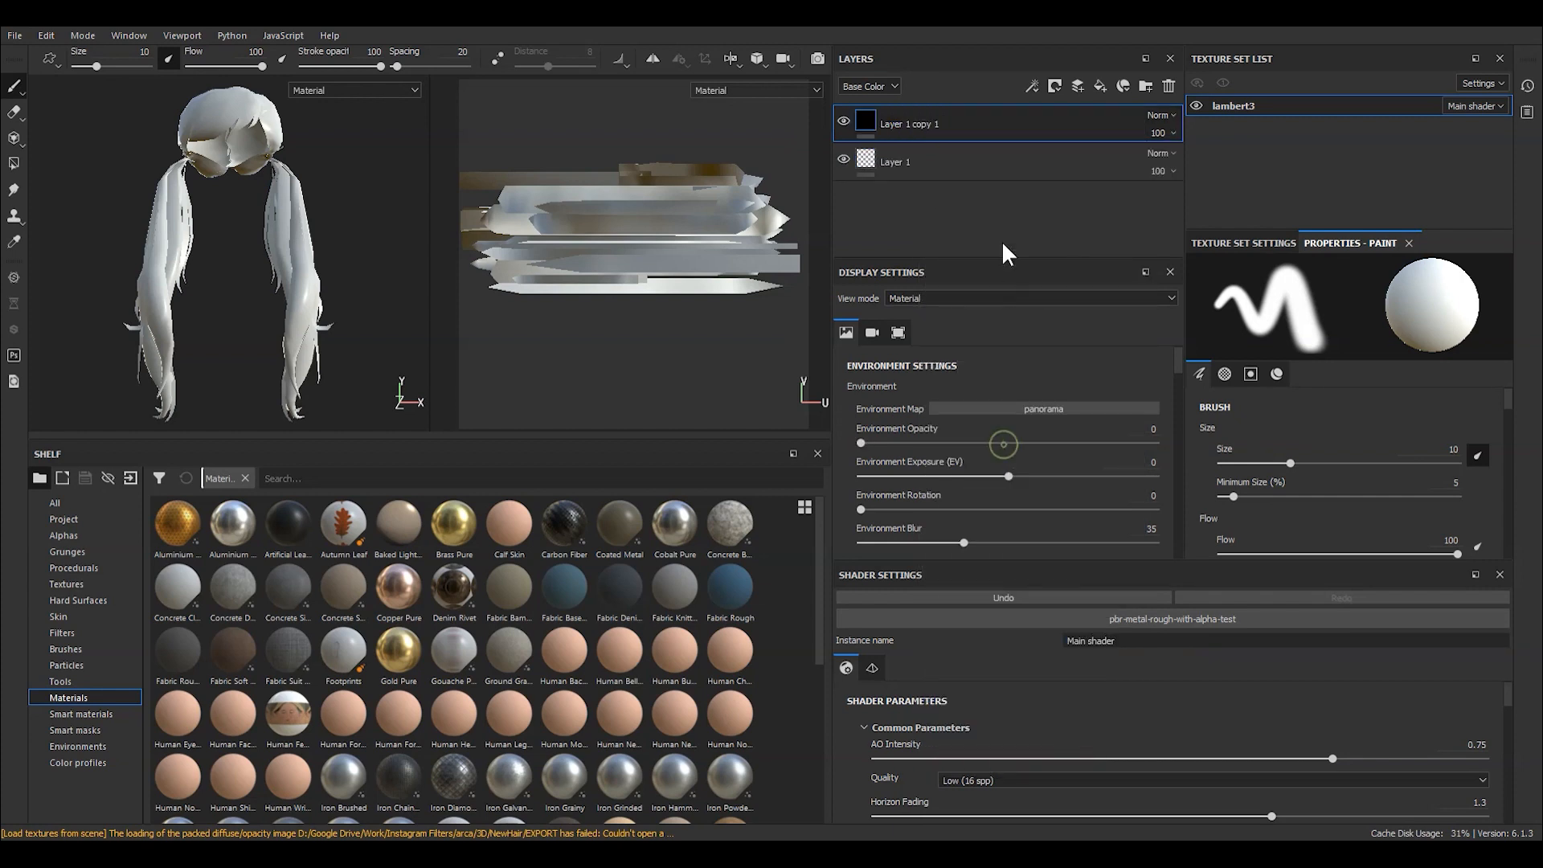
# Step: Add a fill effect to Layer 1 copy 1 and set its base color to black
pyautogui.rightClick(923, 128)
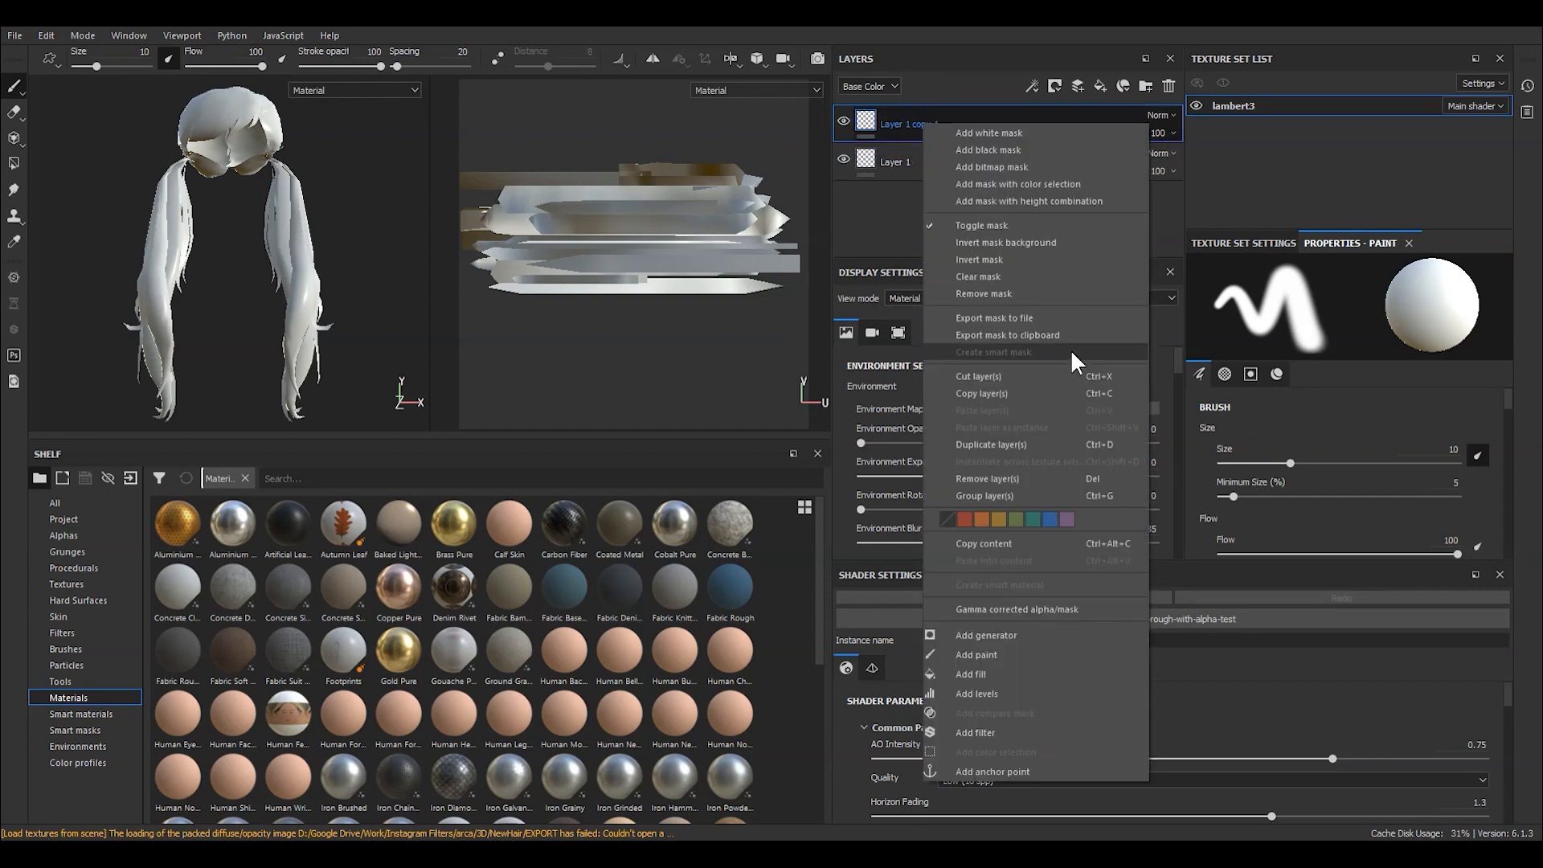
pyautogui.click(985, 674)
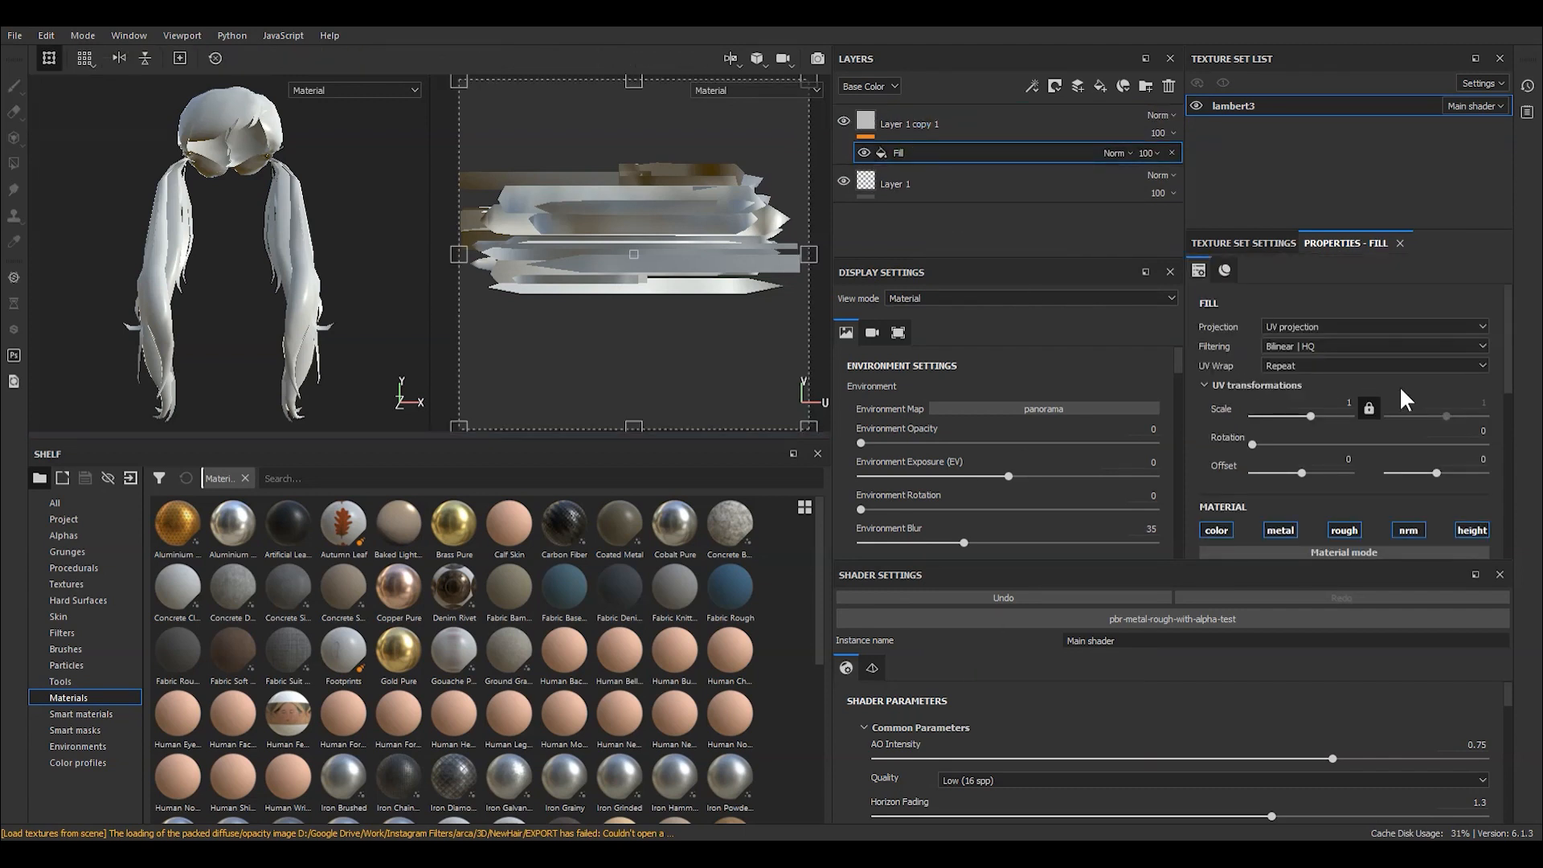
pyautogui.moveTo(1506, 298); pyautogui.dragTo(1527, 426)
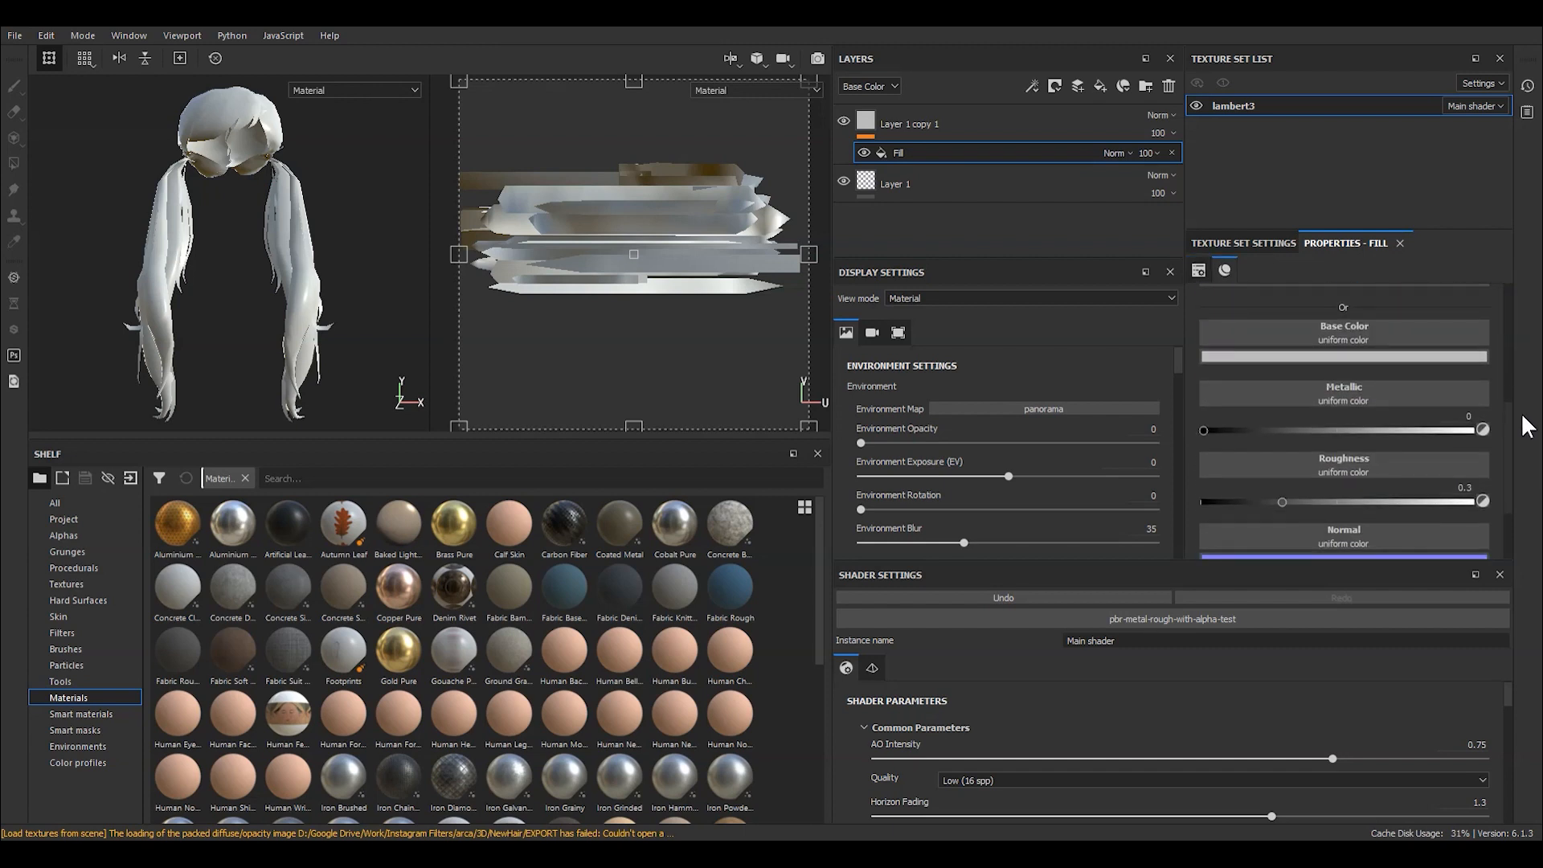
pyautogui.scroll(2, 1487, 434)
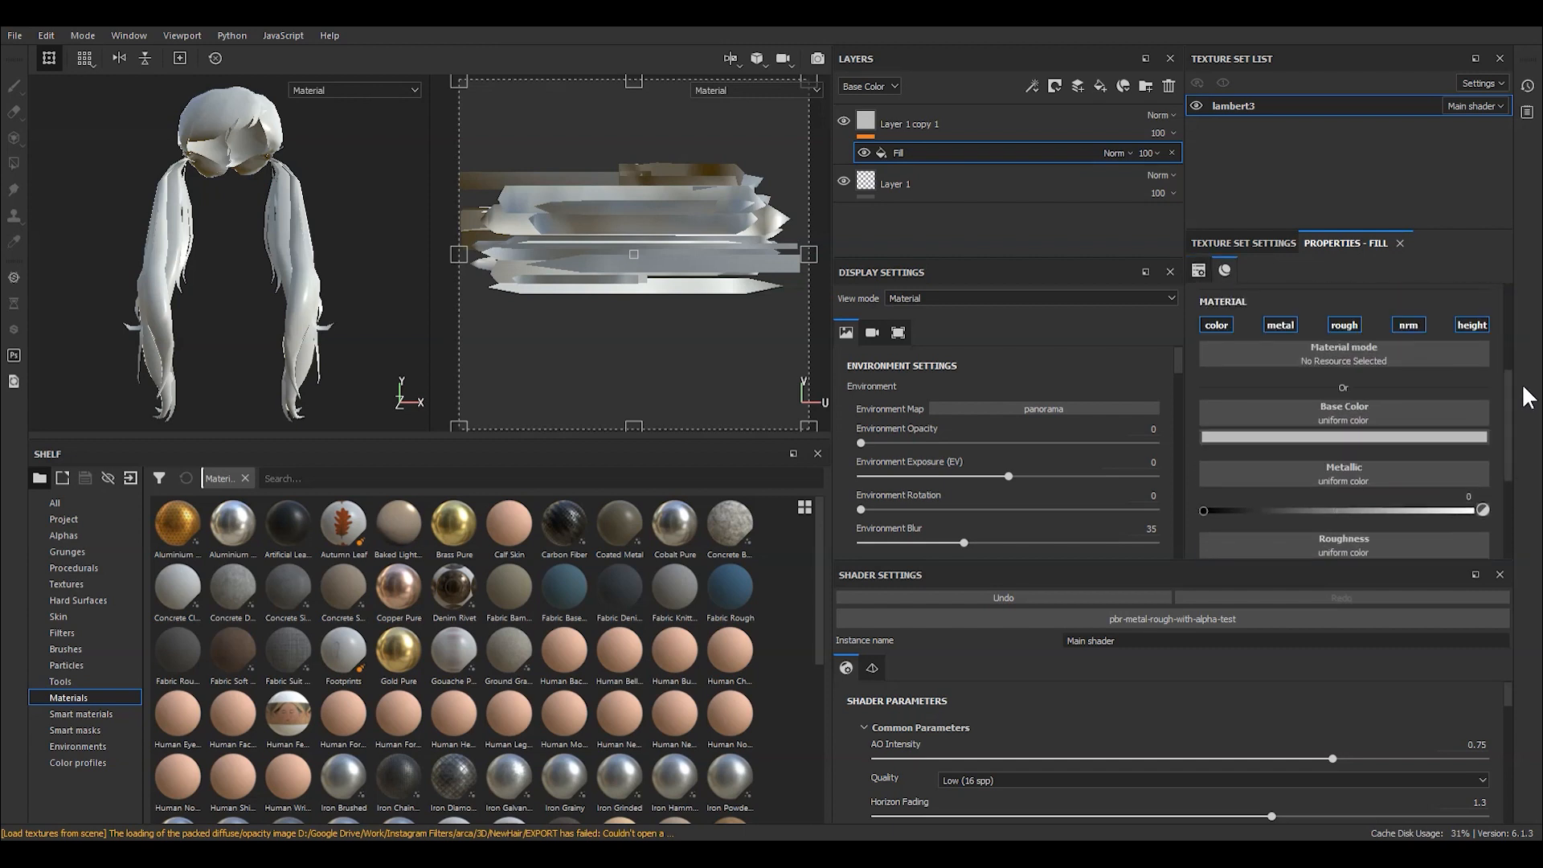
pyautogui.click(1329, 437)
pyautogui.moveTo(1519, 494); pyautogui.dragTo(1528, 626)
# Step: Duplicate Layer 1 copy 1 and give the new copy a black mask containing a fill effect
pyautogui.click(932, 122)
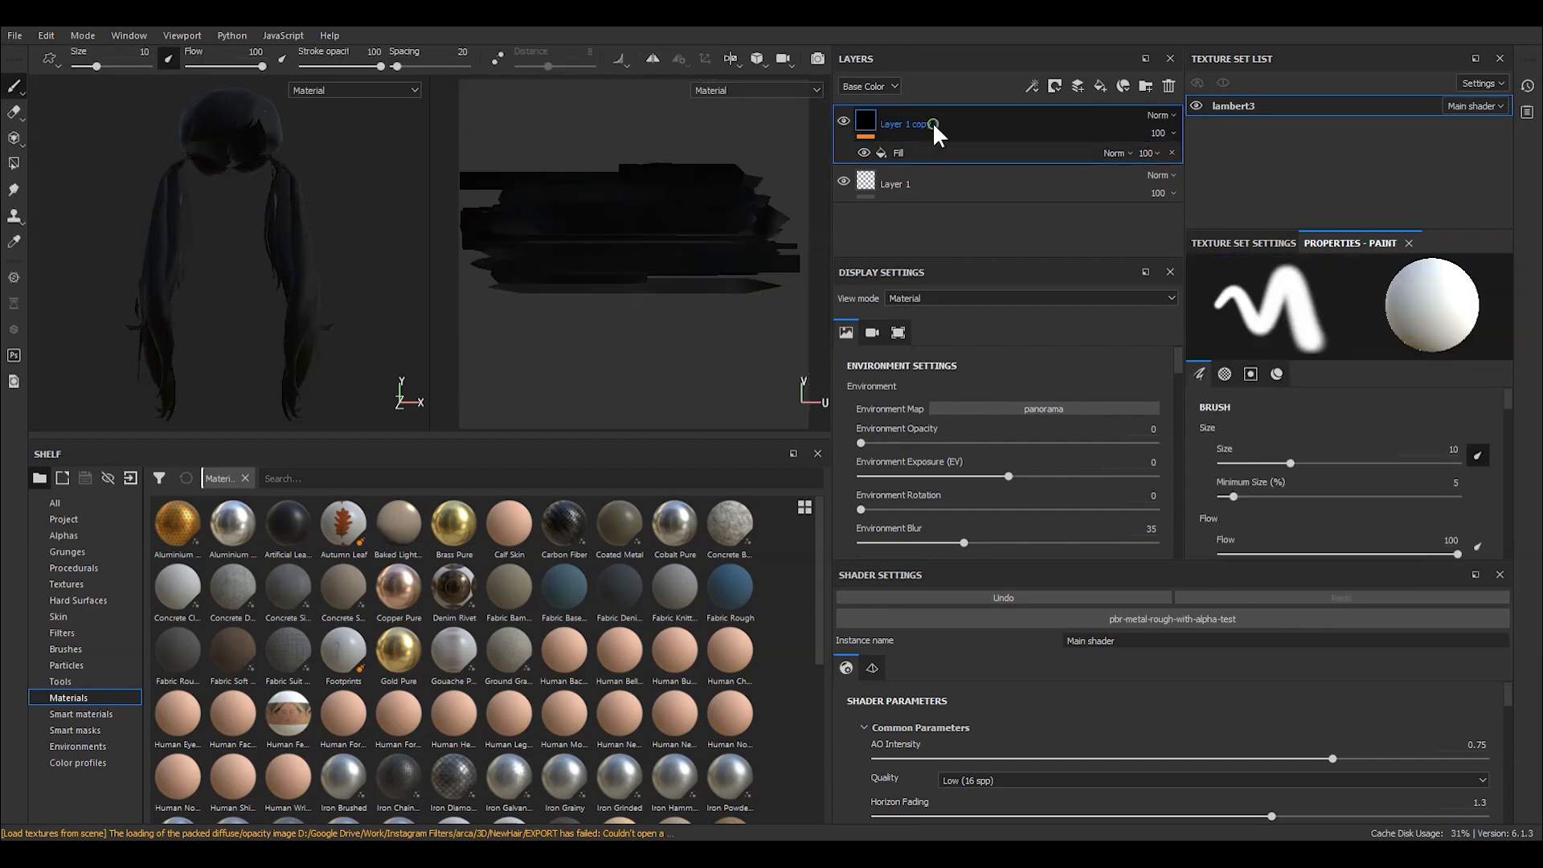
pyautogui.rightClick(932, 122)
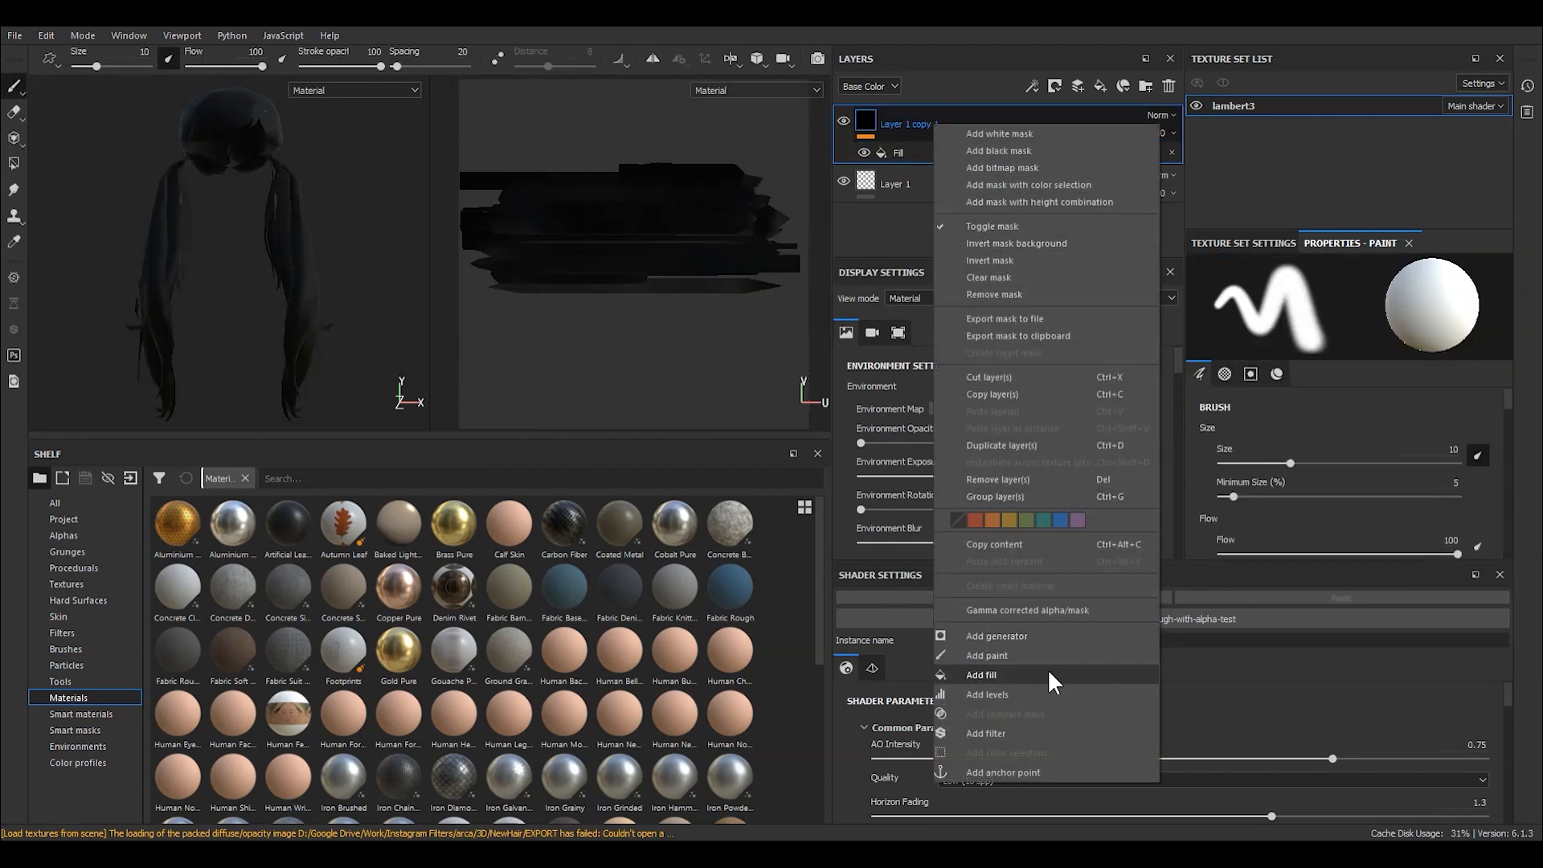
pyautogui.click(1011, 445)
pyautogui.rightClick(970, 124)
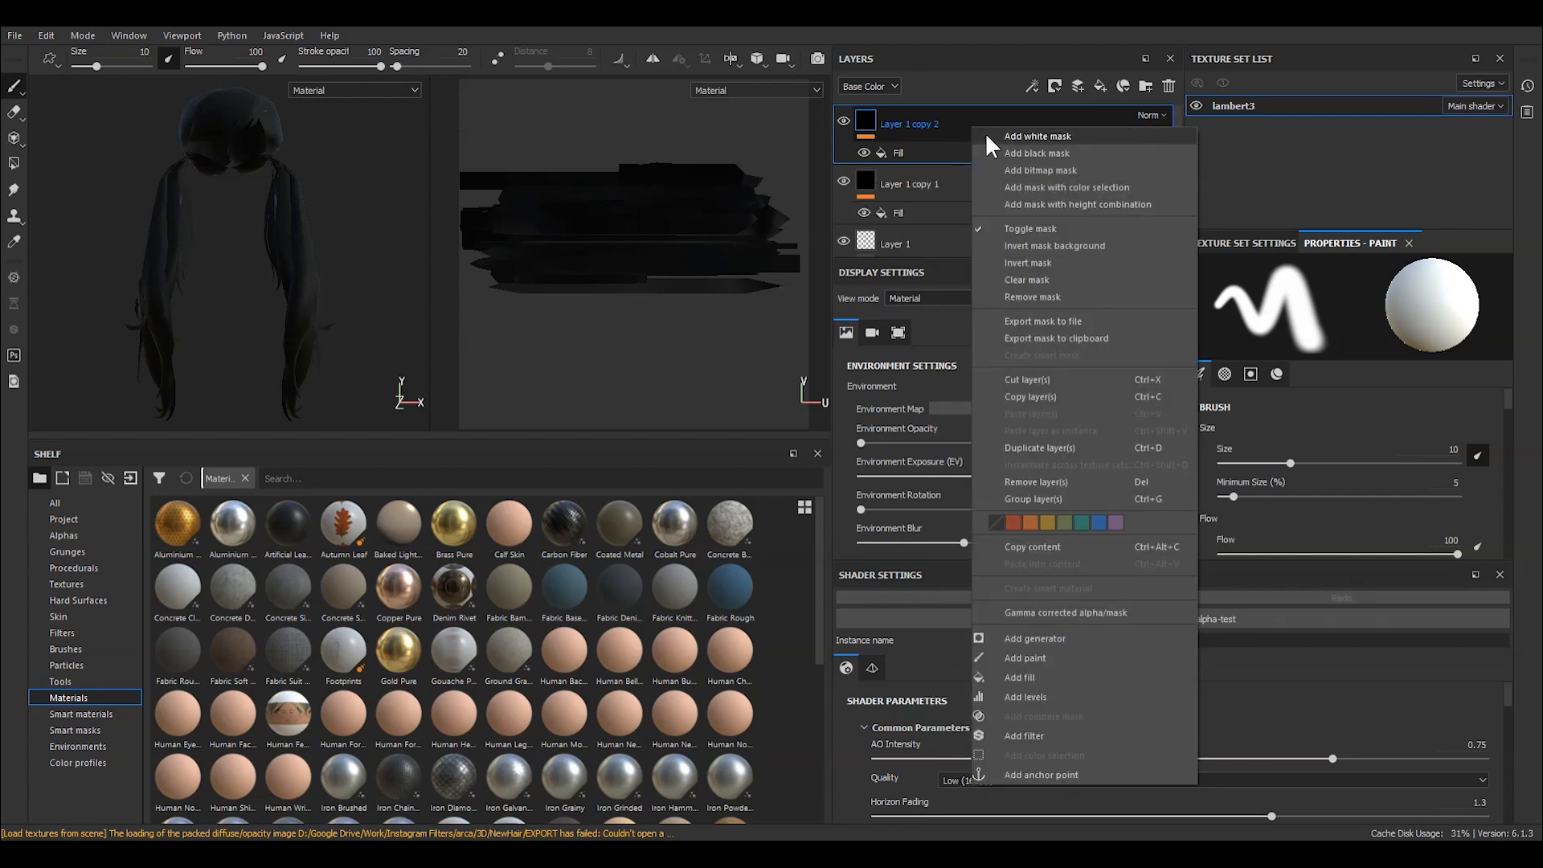
pyautogui.click(1005, 153)
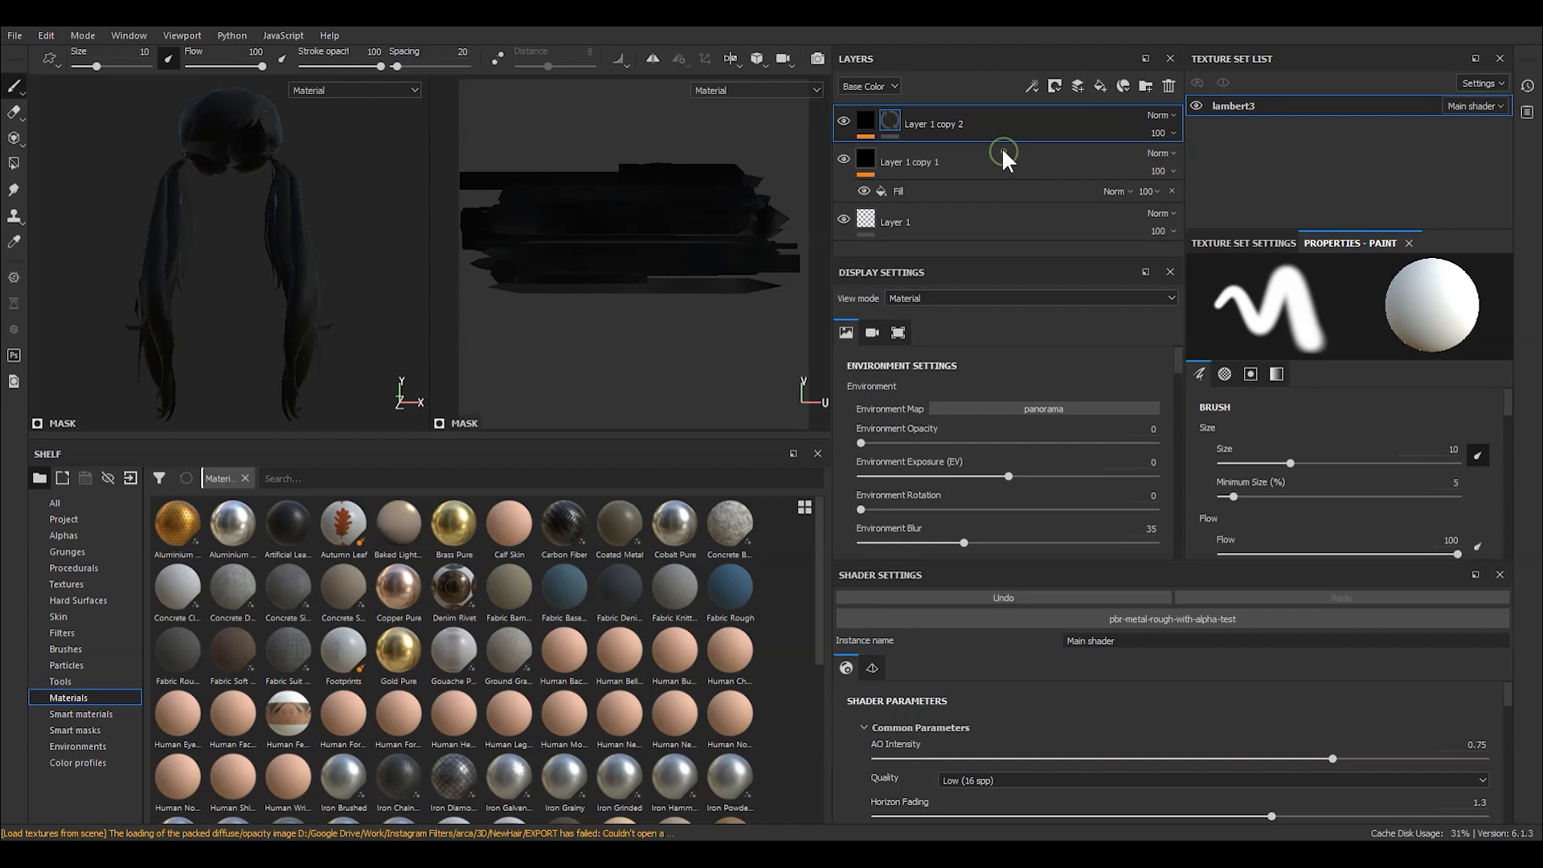
pyautogui.rightClick(967, 114)
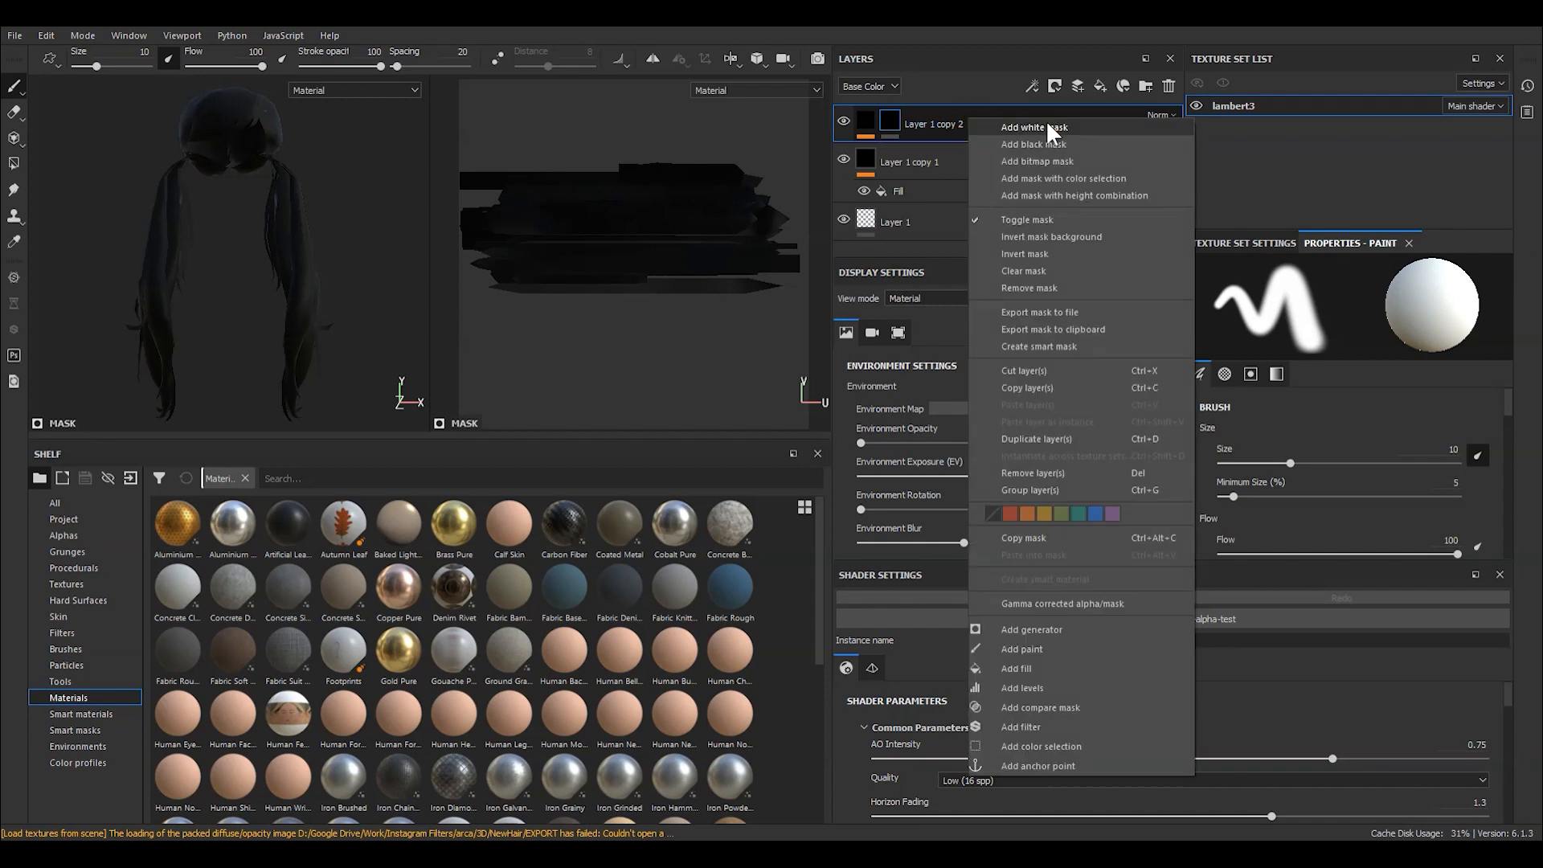
pyautogui.click(1037, 669)
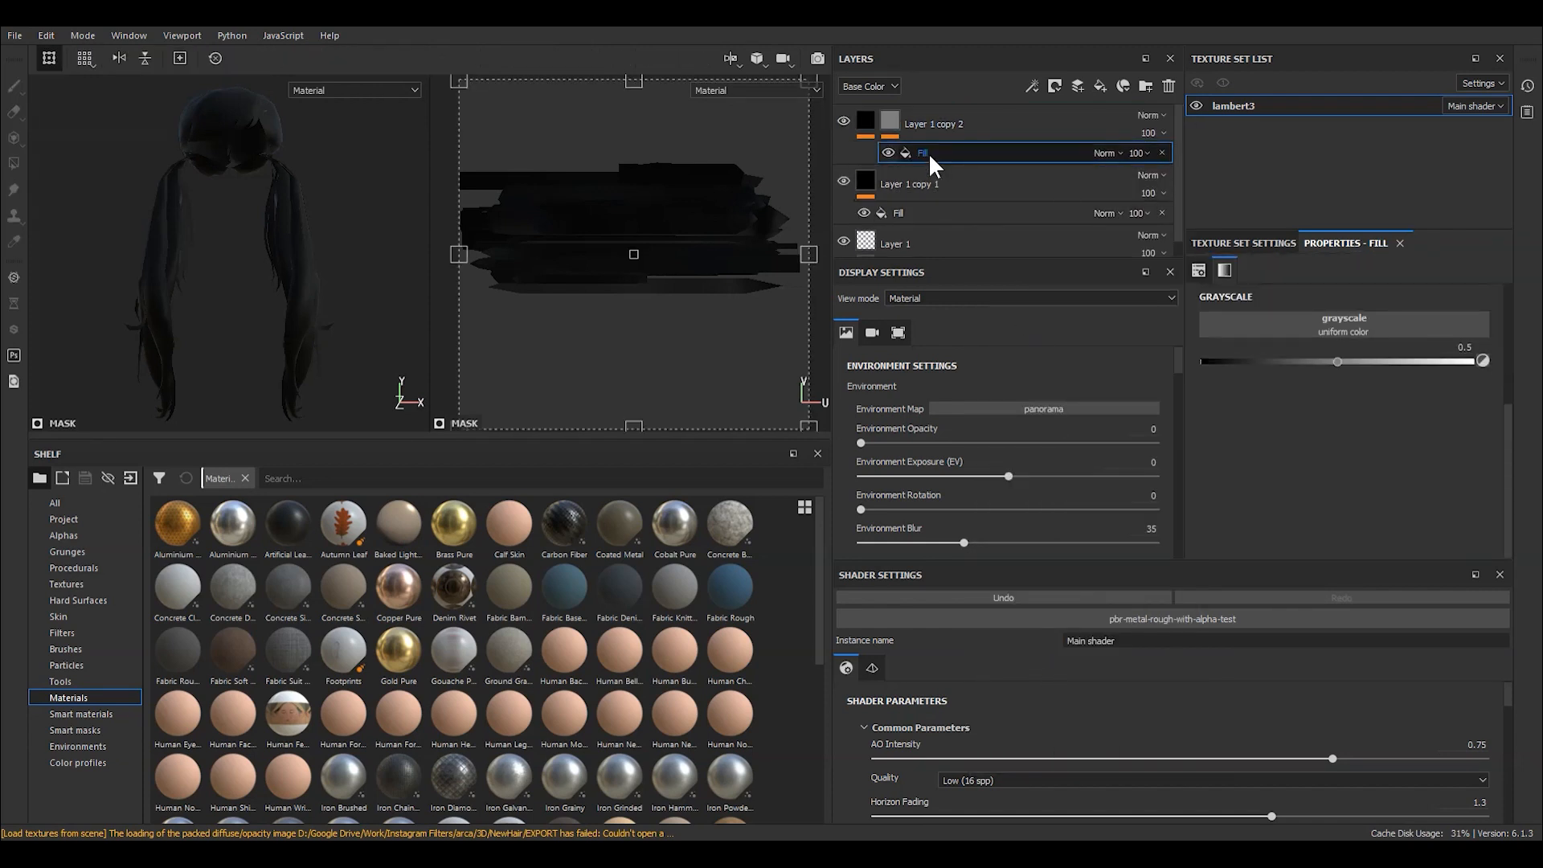
# Step: Search the procedural textures for fur and assign Fur 3 as the grayscale source of the top layer's mask fill
pyautogui.click(85, 571)
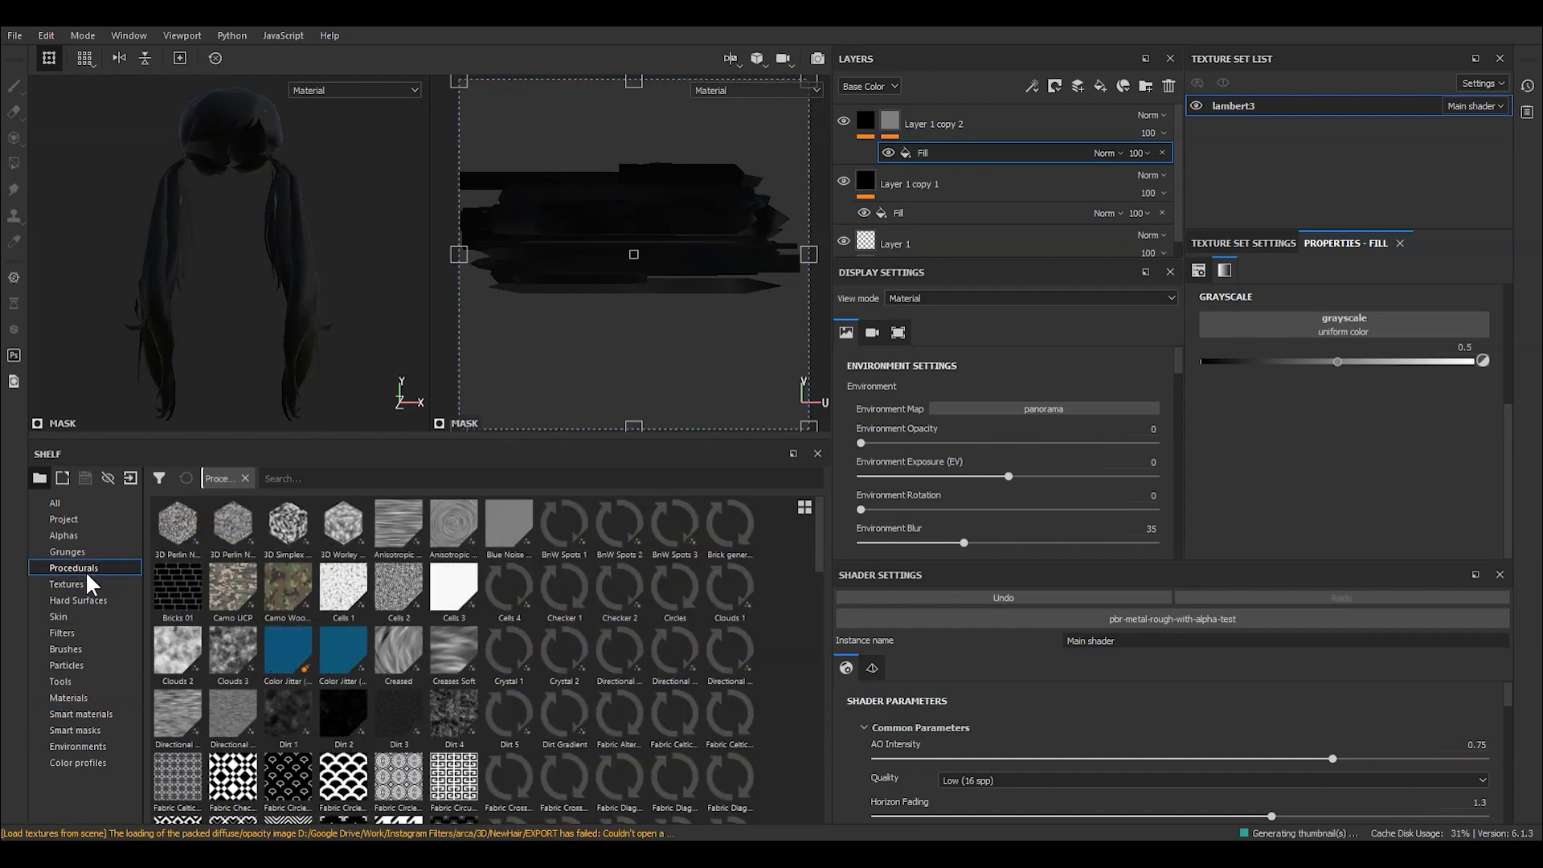
pyautogui.scroll(-3, 614, 619)
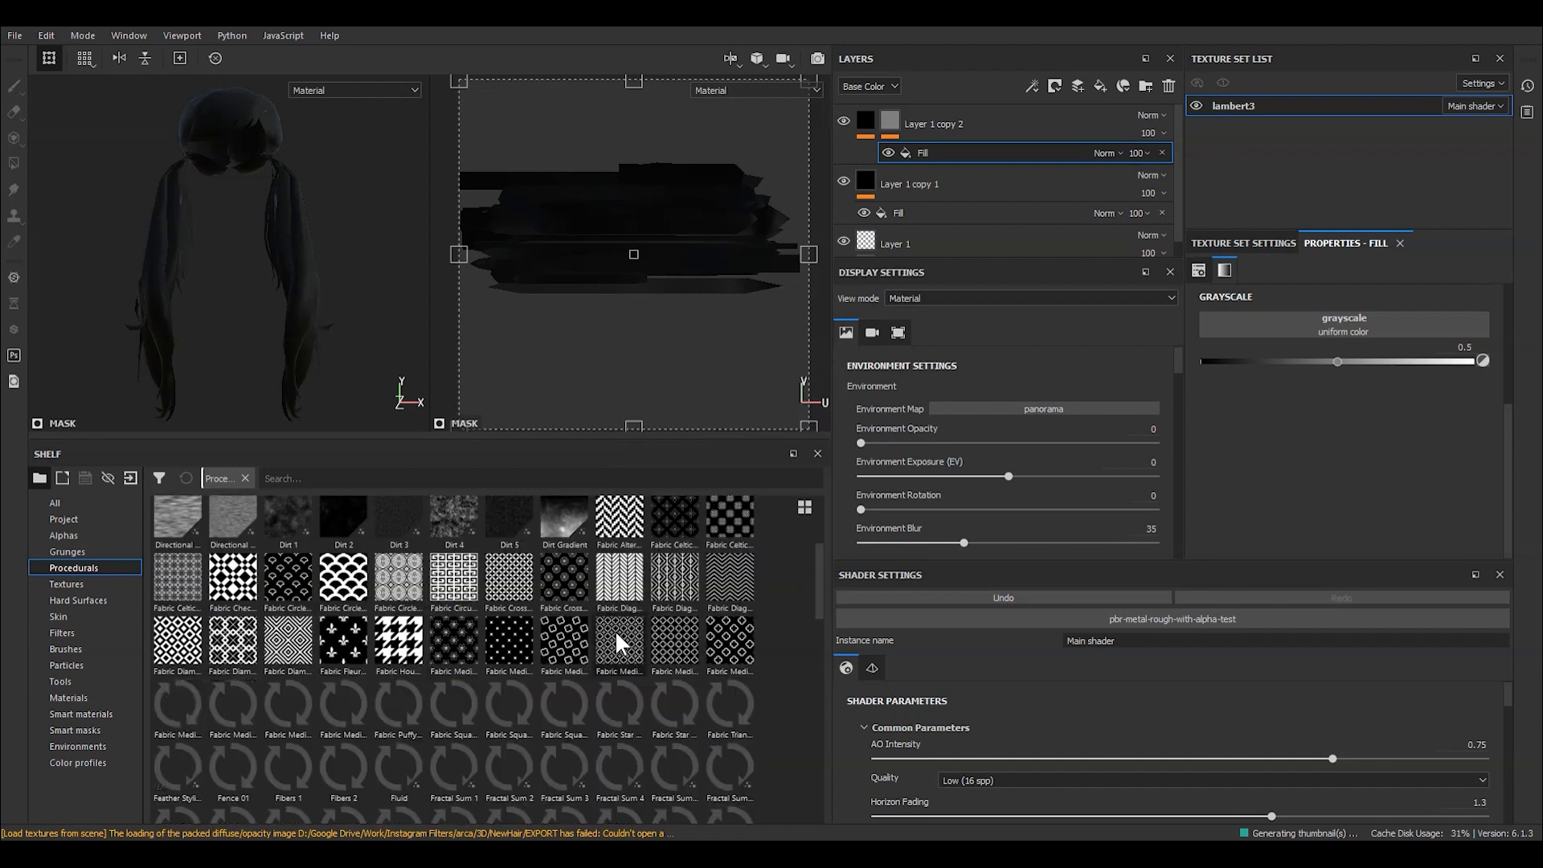
pyautogui.moveTo(611, 583)
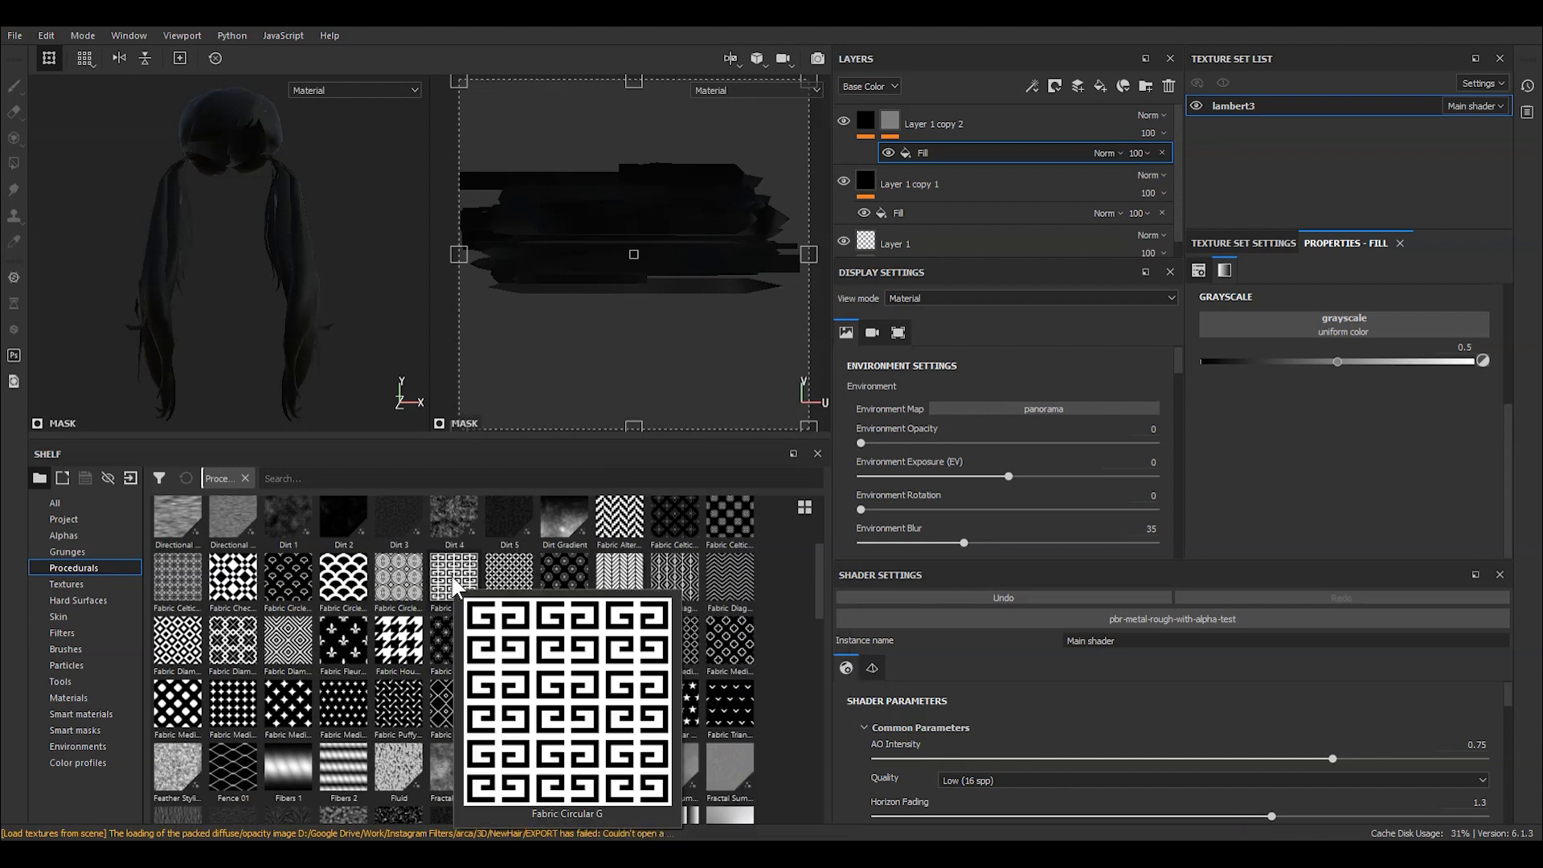
pyautogui.scroll(-3, 559, 571)
pyautogui.scroll(-6, 556, 611)
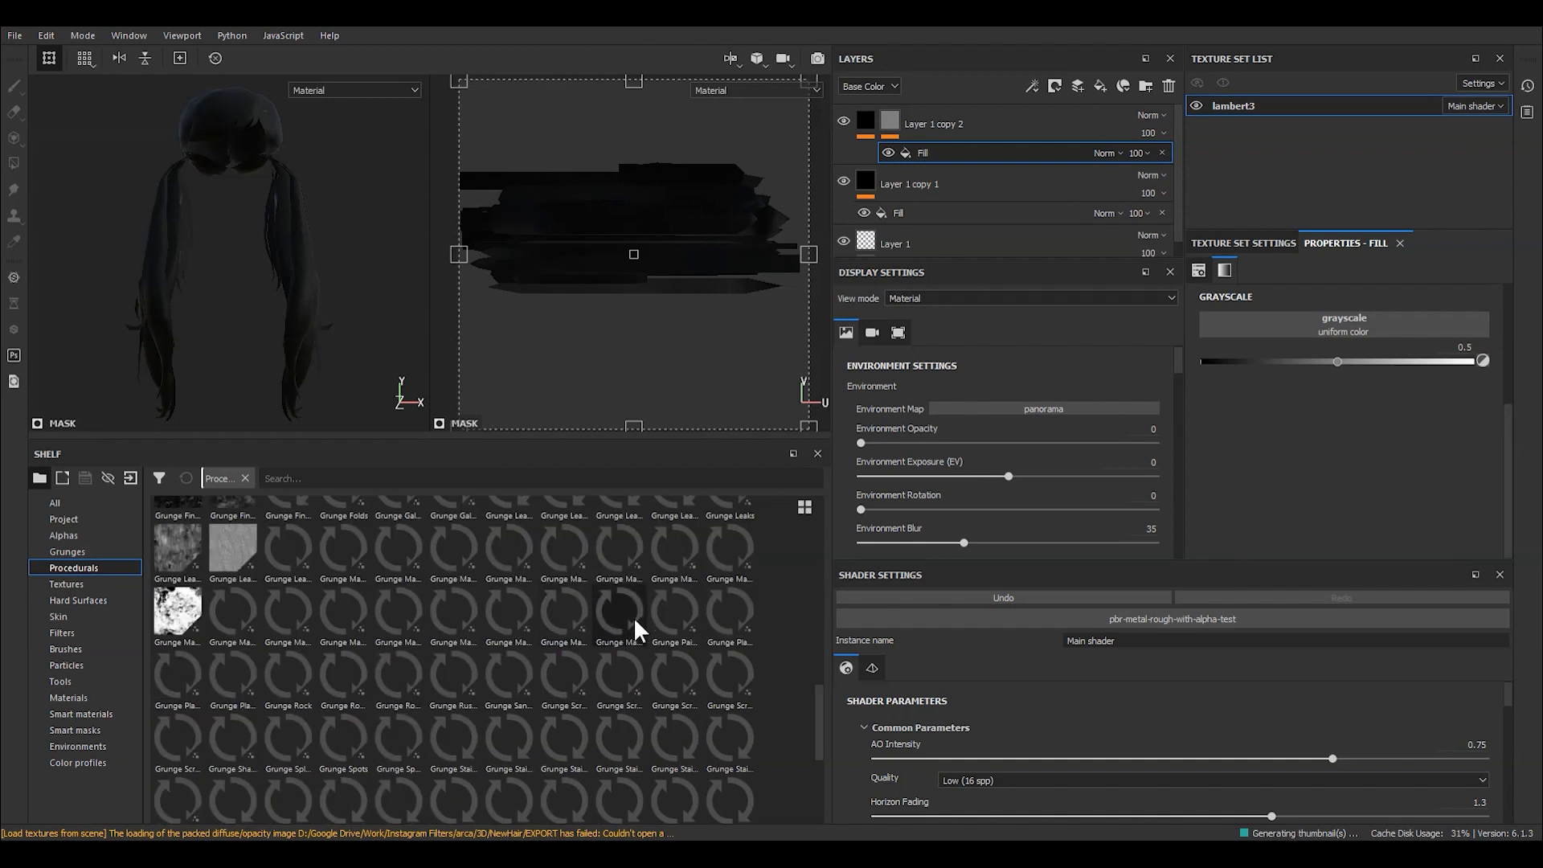
pyautogui.click(495, 479)
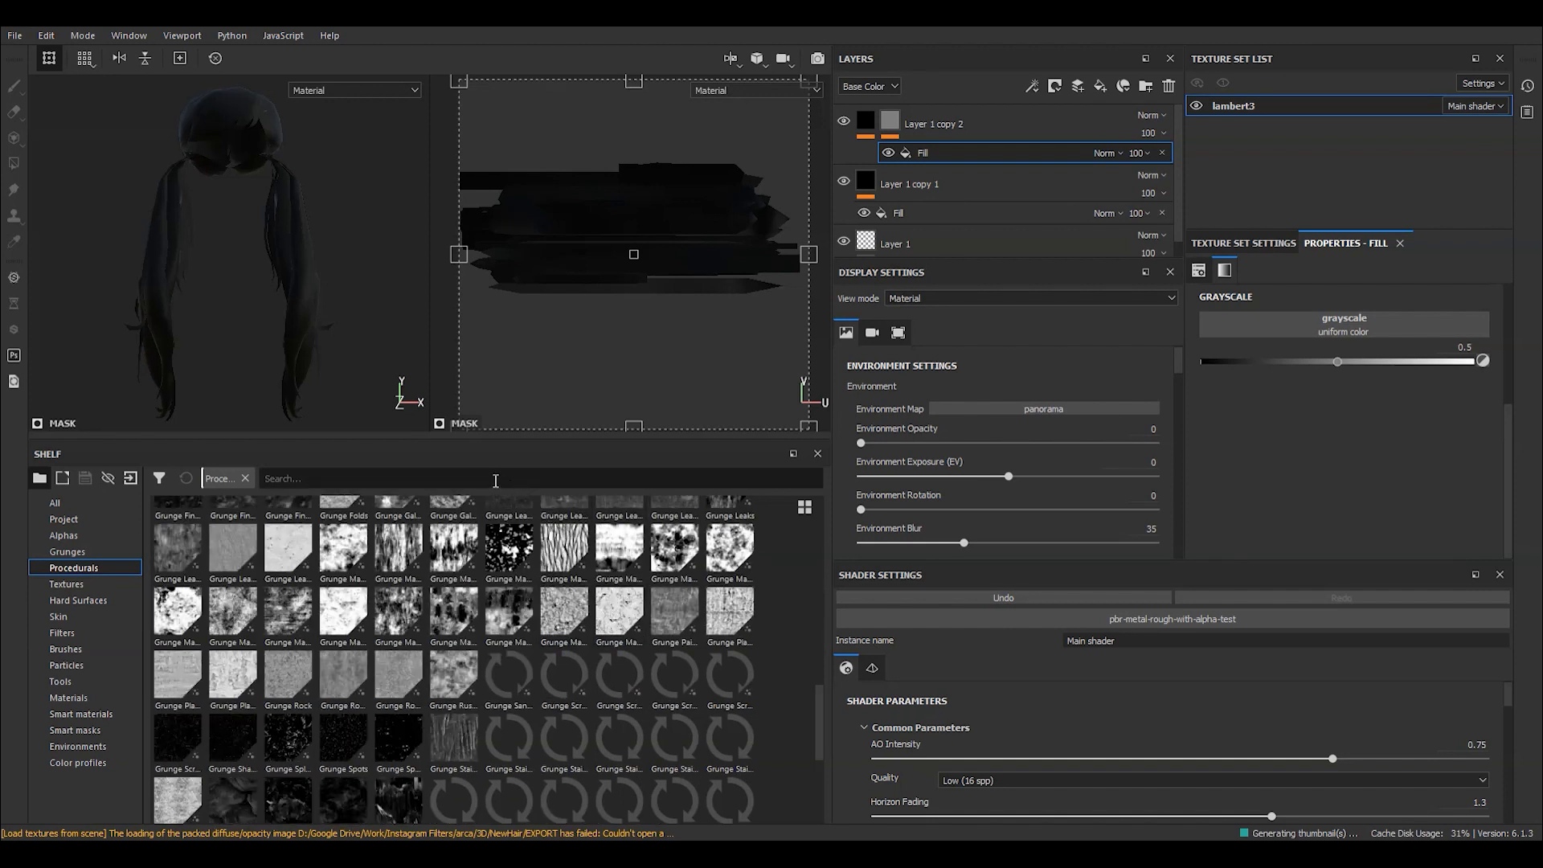
pyautogui.write('fur')
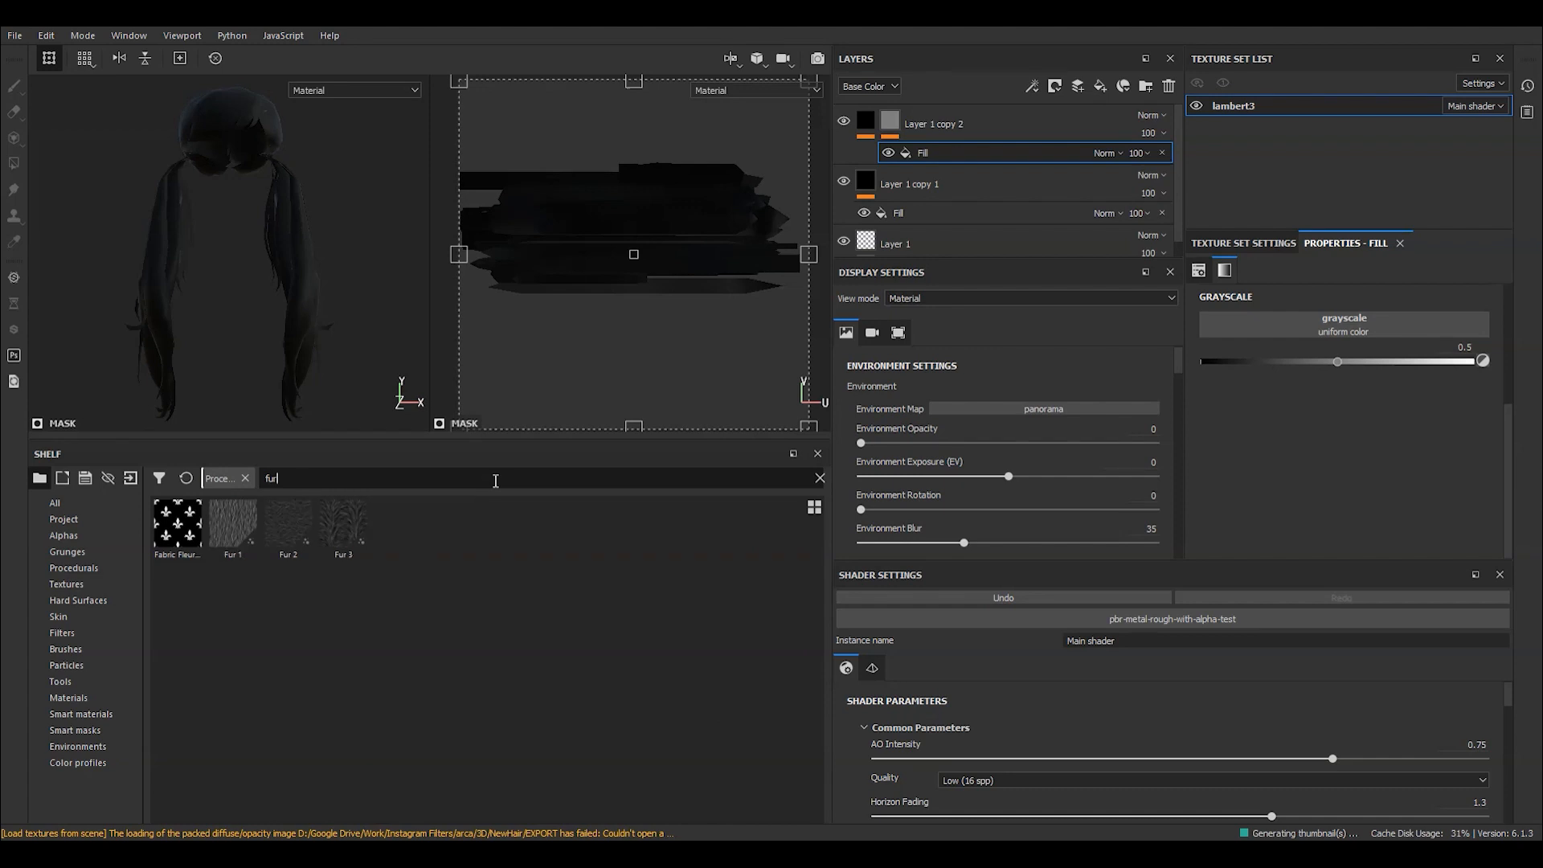
pyautogui.click(243, 542)
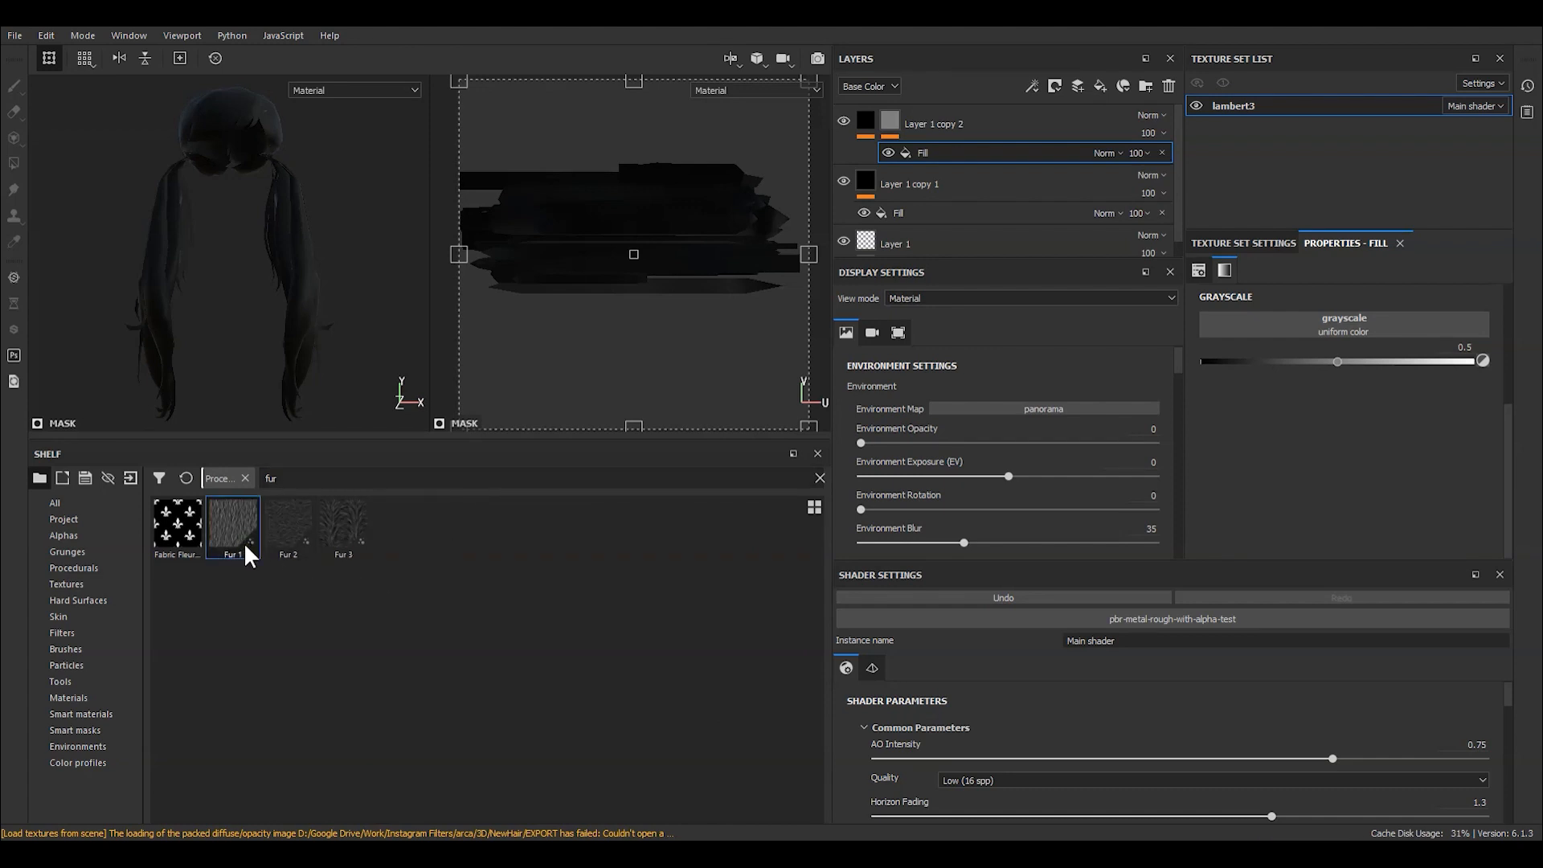
pyautogui.moveTo(293, 541)
pyautogui.moveTo(363, 533)
pyautogui.moveTo(360, 537); pyautogui.dragTo(1315, 320)
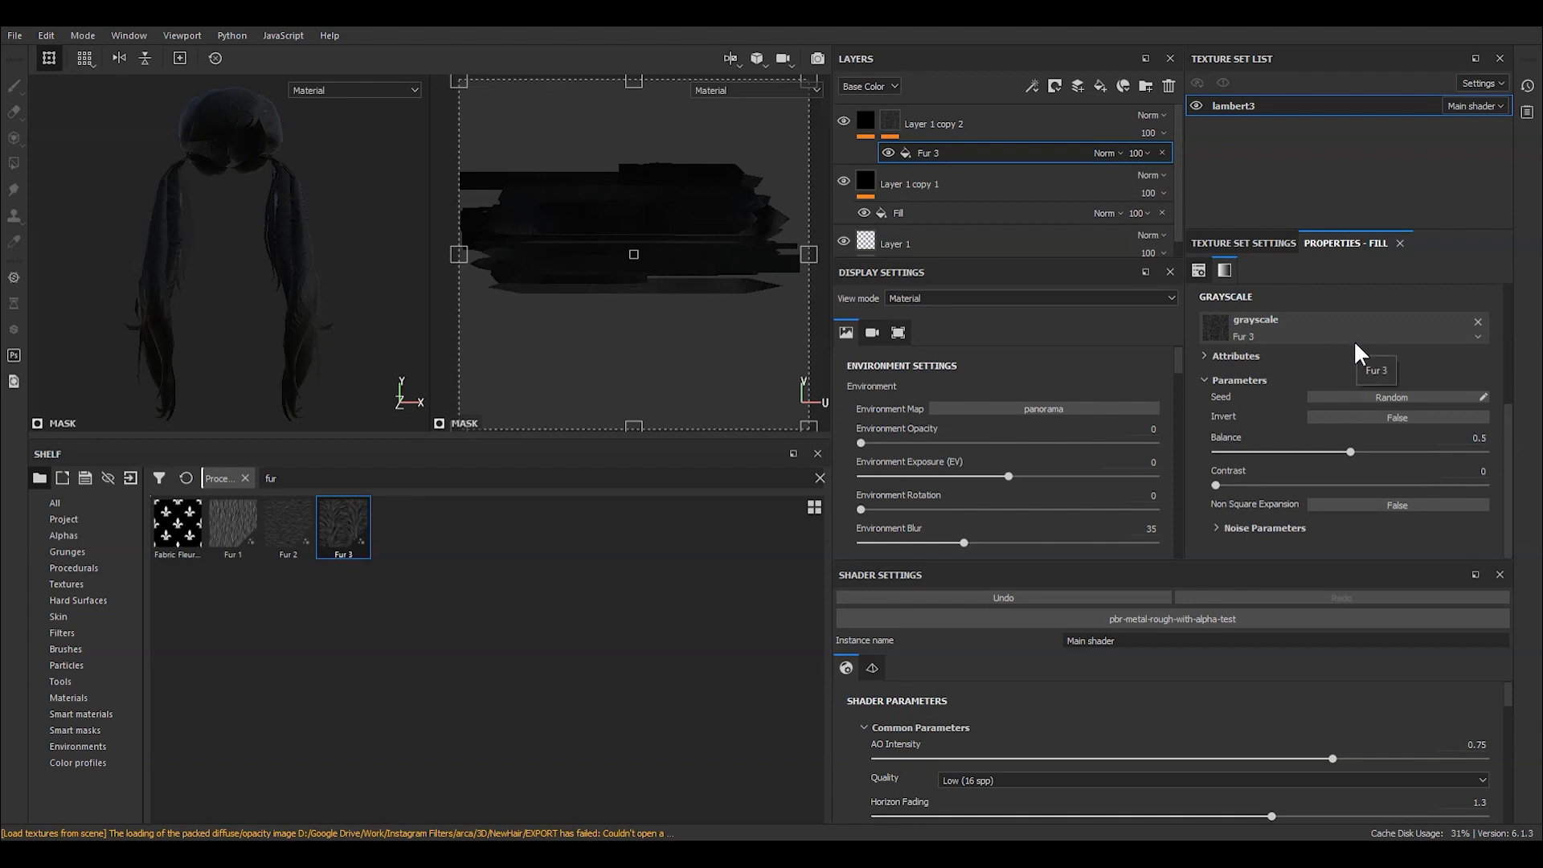
pyautogui.scroll(5, 263, 315)
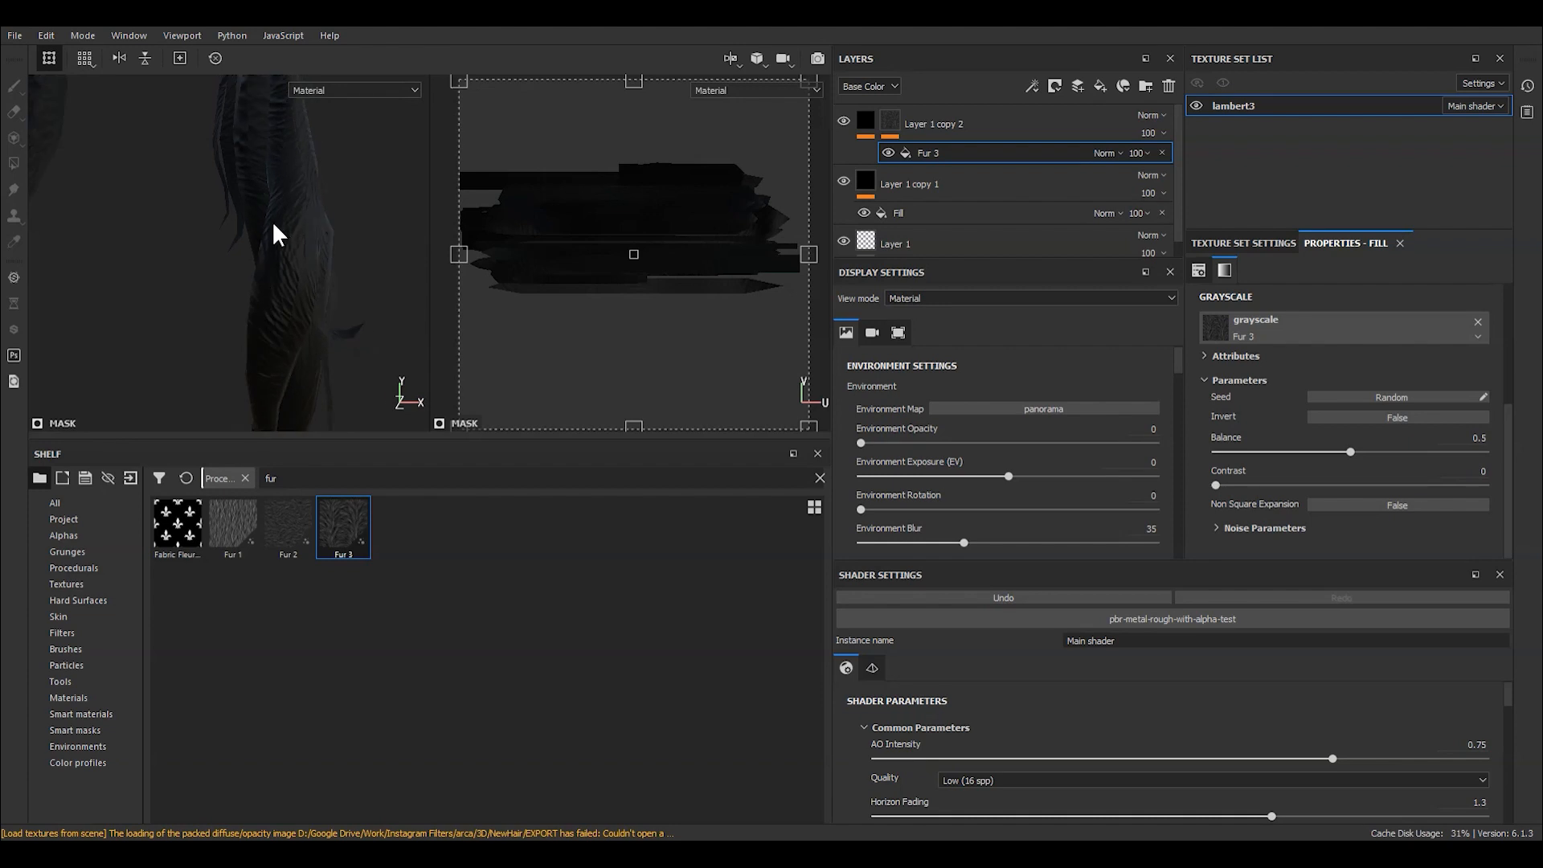
pyautogui.rightClick(303, 155)
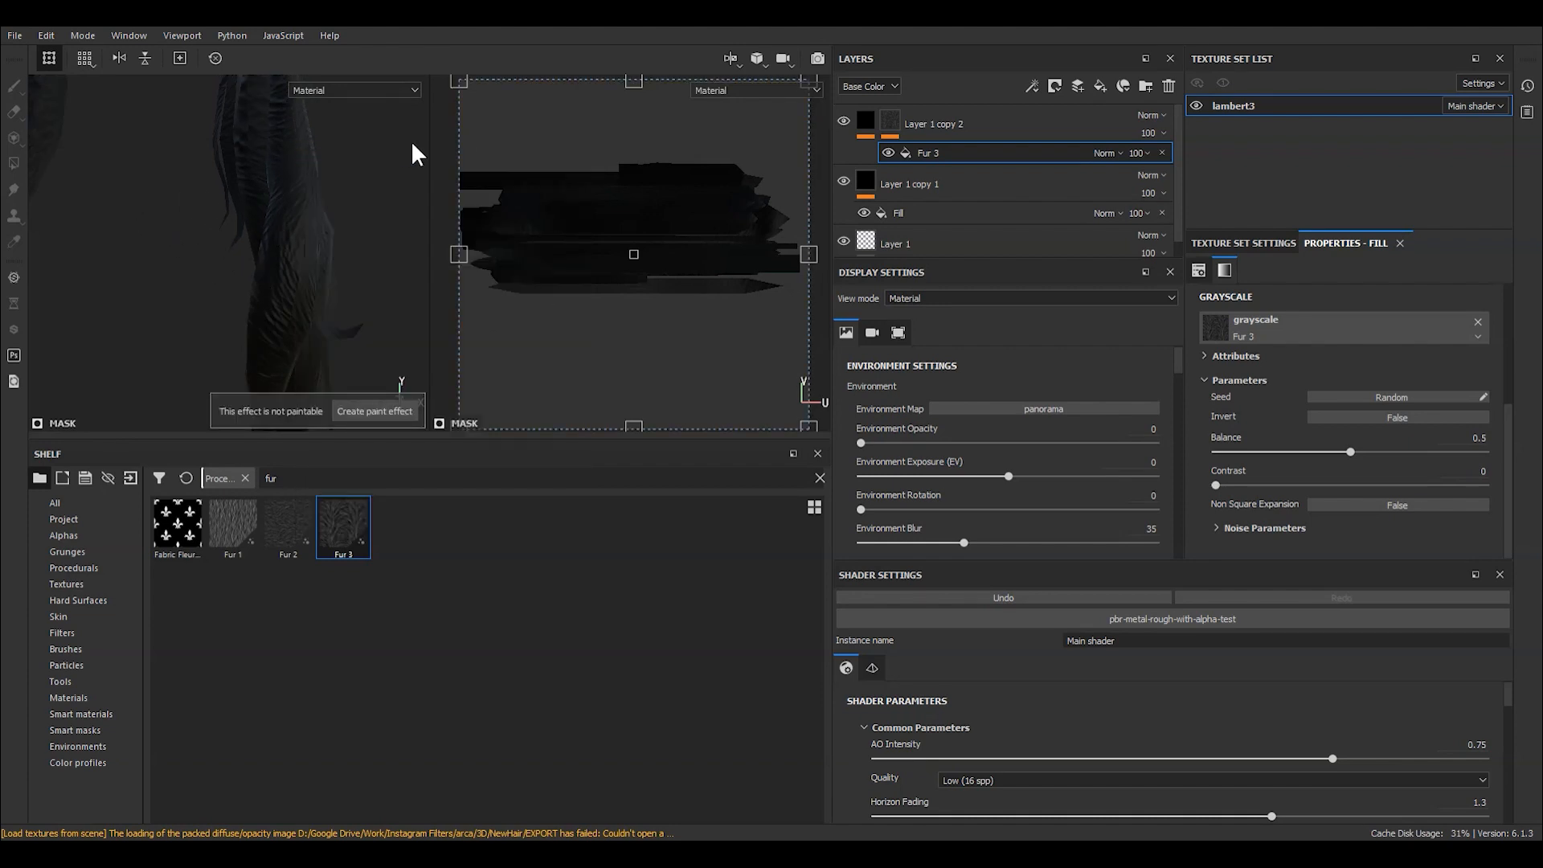
# Step: Set the base color of the content fill in Layer 1 copy 2 to mid-gray and the environment rotation to 257
pyautogui.moveTo(169, 176)
pyautogui.keyDown('alt'); pyautogui.mouseDown()
pyautogui.moveTo(223, 180)
pyautogui.moveTo(170, 172)
pyautogui.mouseUp(); pyautogui.keyUp('alt')
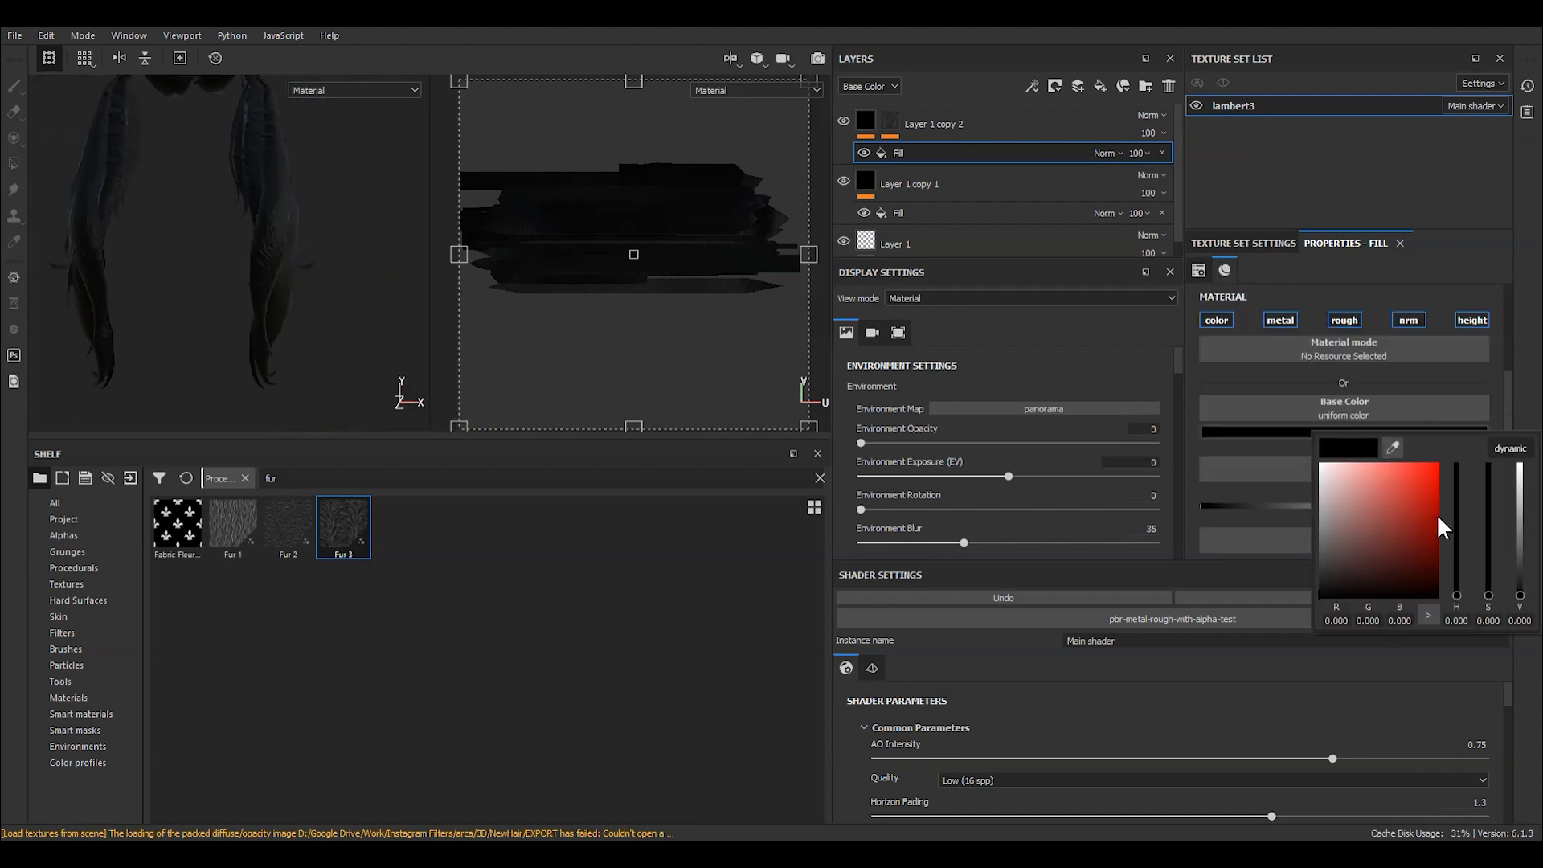
pyautogui.moveTo(1515, 577); pyautogui.dragTo(1529, 526)
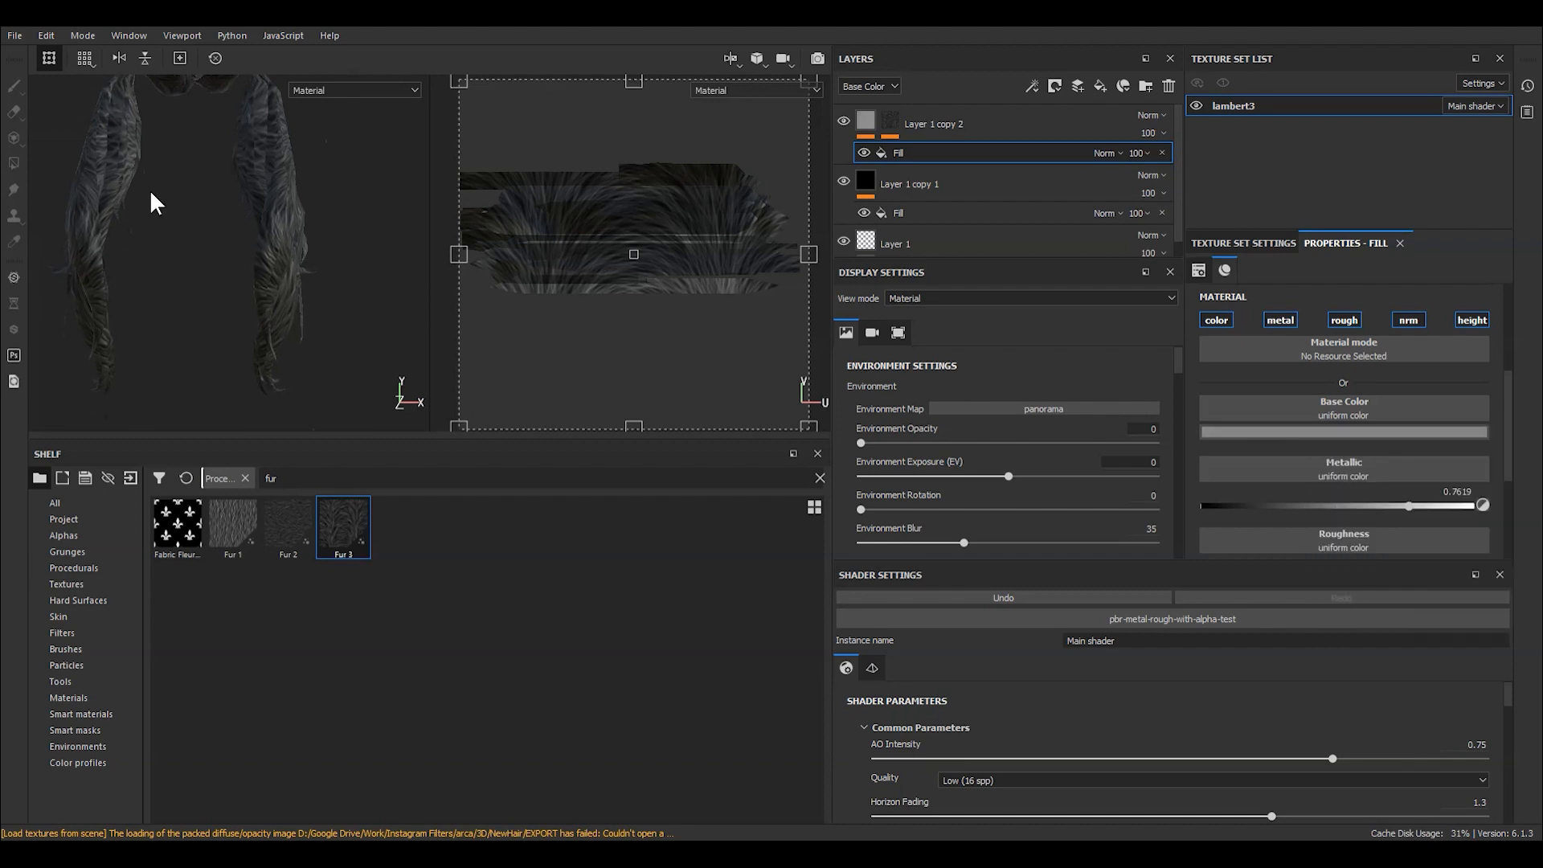
pyautogui.scroll(-5, 117, 132)
pyautogui.keyDown('alt'); pyautogui.moveTo(117, 130); pyautogui.dragTo(89, 87); pyautogui.keyUp('alt')
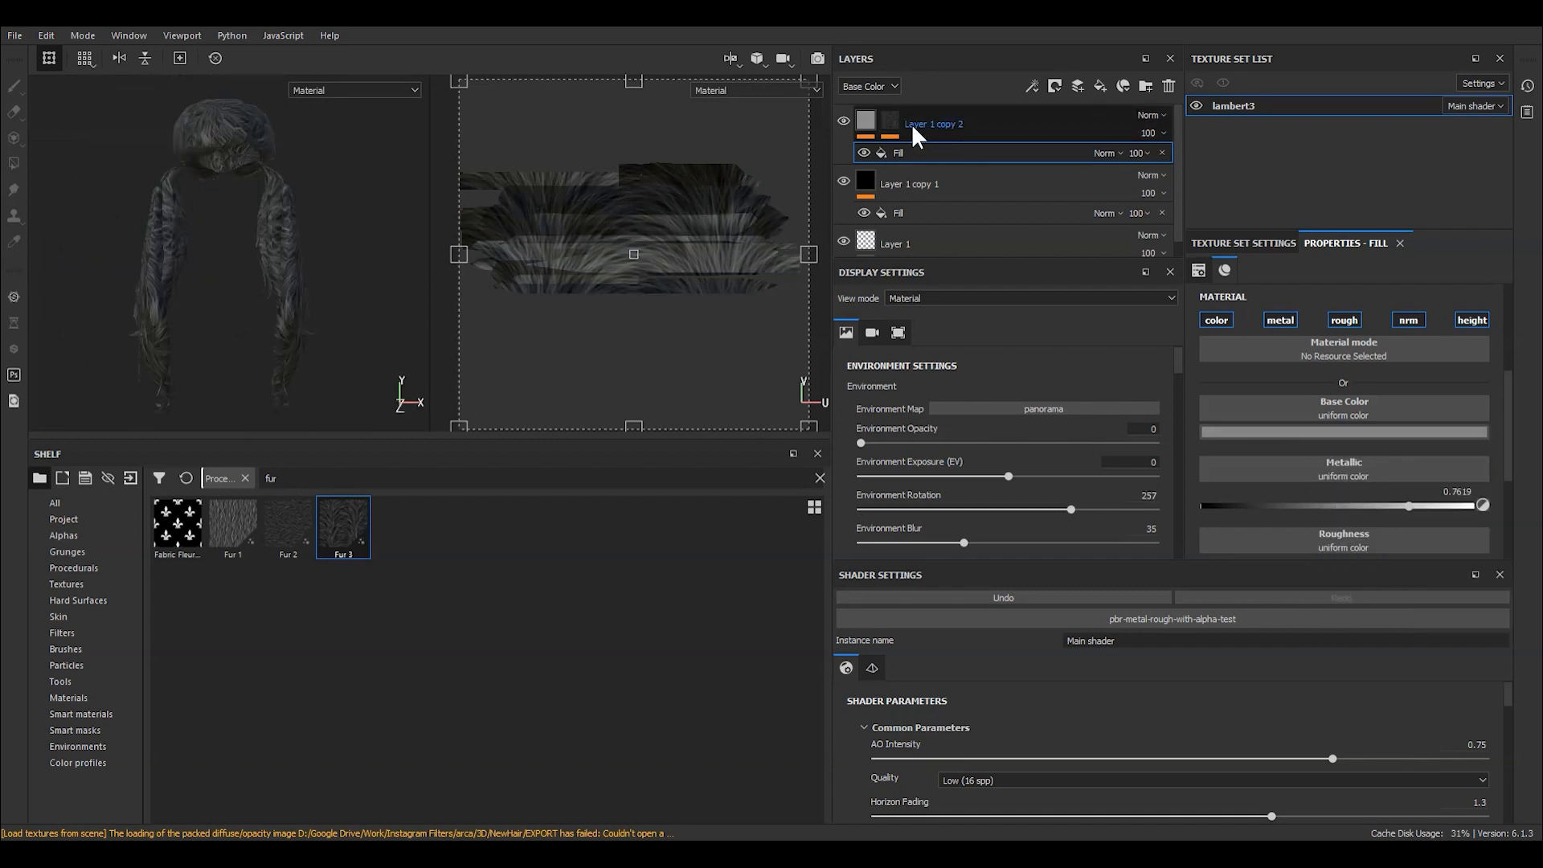
# Step: Select the Fur 3 fill in the mask of Layer 1 copy 2 and bring up its UV transformation settings
pyautogui.click(939, 127)
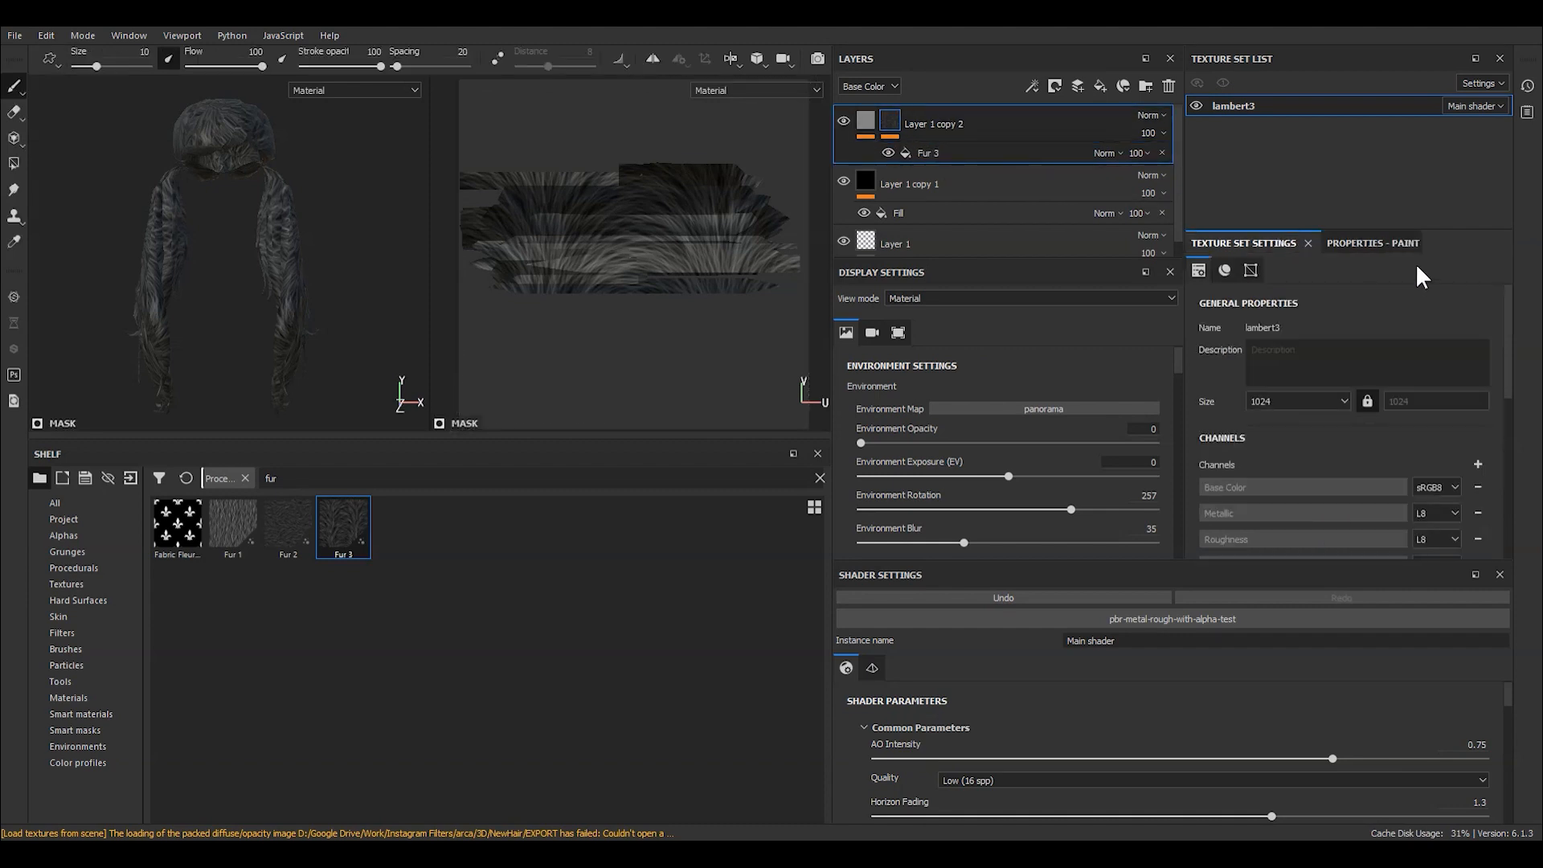
pyautogui.click(952, 151)
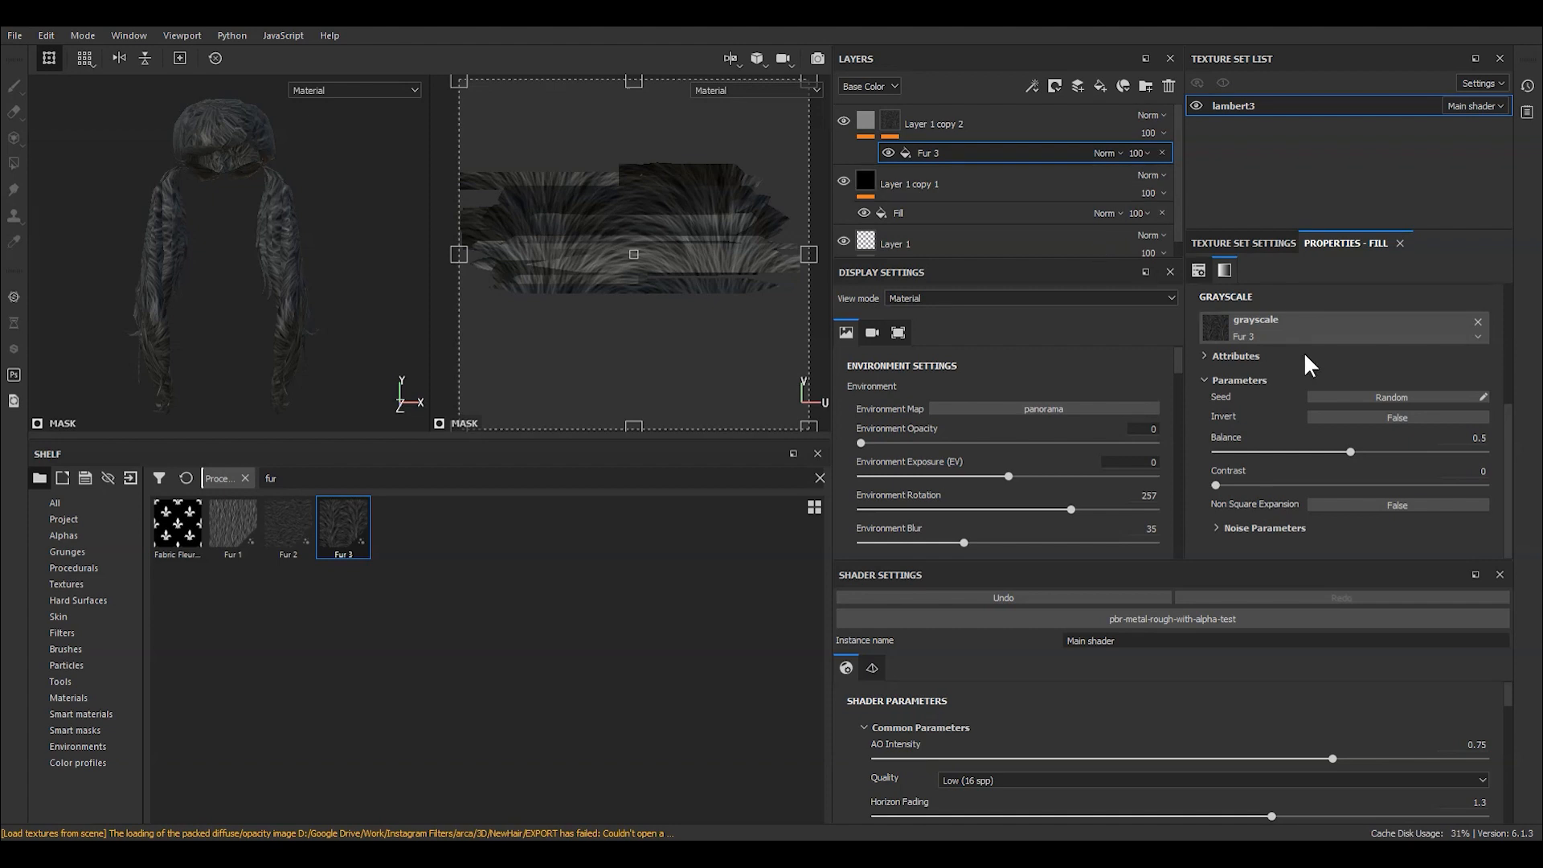
pyautogui.scroll(3, 1316, 367)
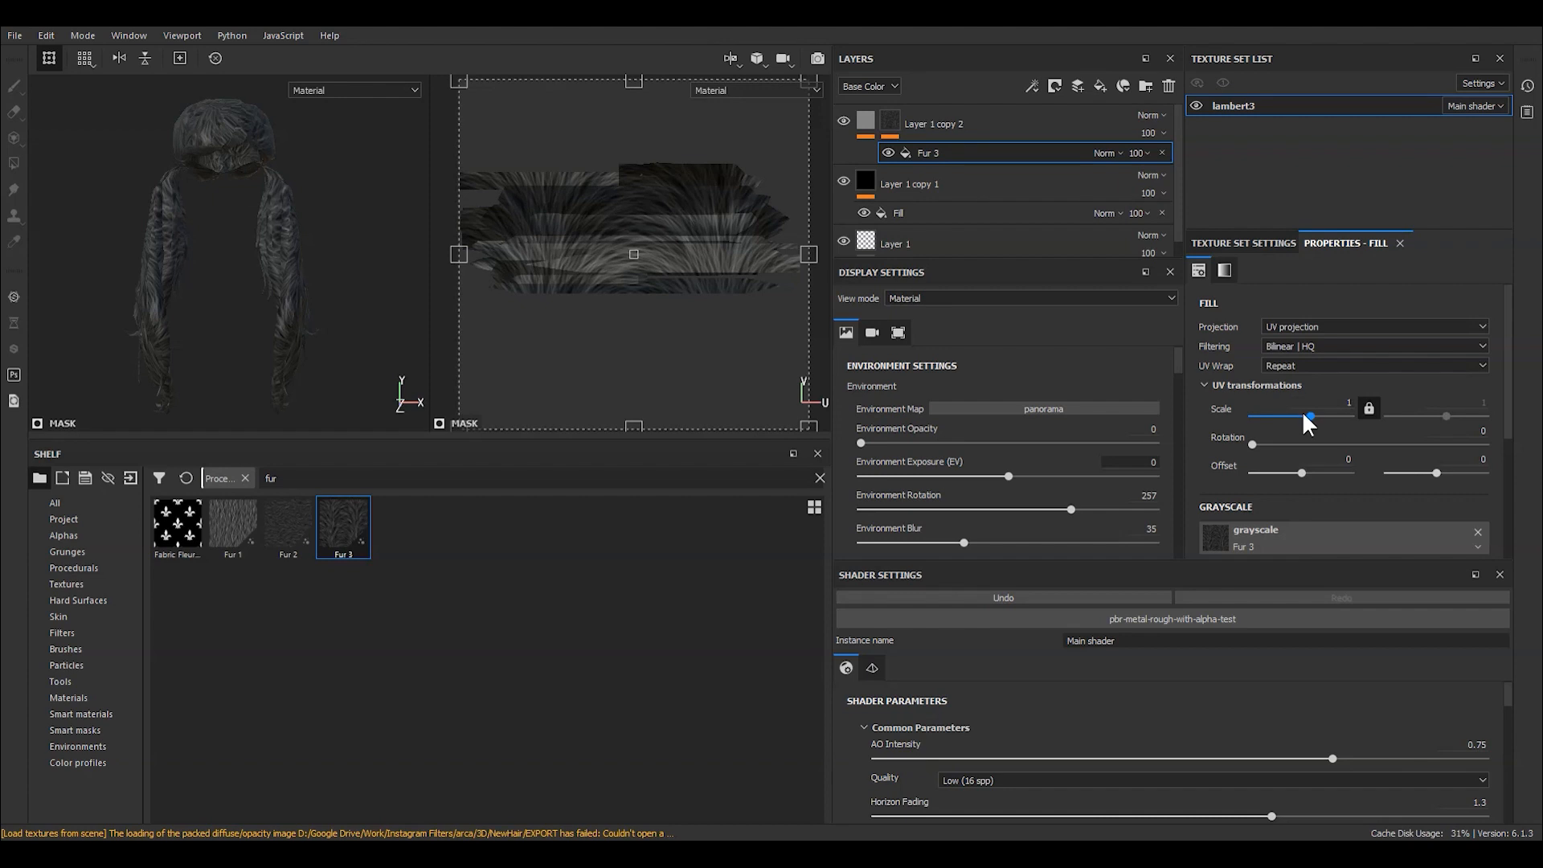
# Step: Try a uniform scale of 1.85, a rotation of 51.79 and an offset of 0.06 on the Fur 3 mask fill, and undo them
pyautogui.moveTo(1308, 412); pyautogui.dragTo(1300, 479)
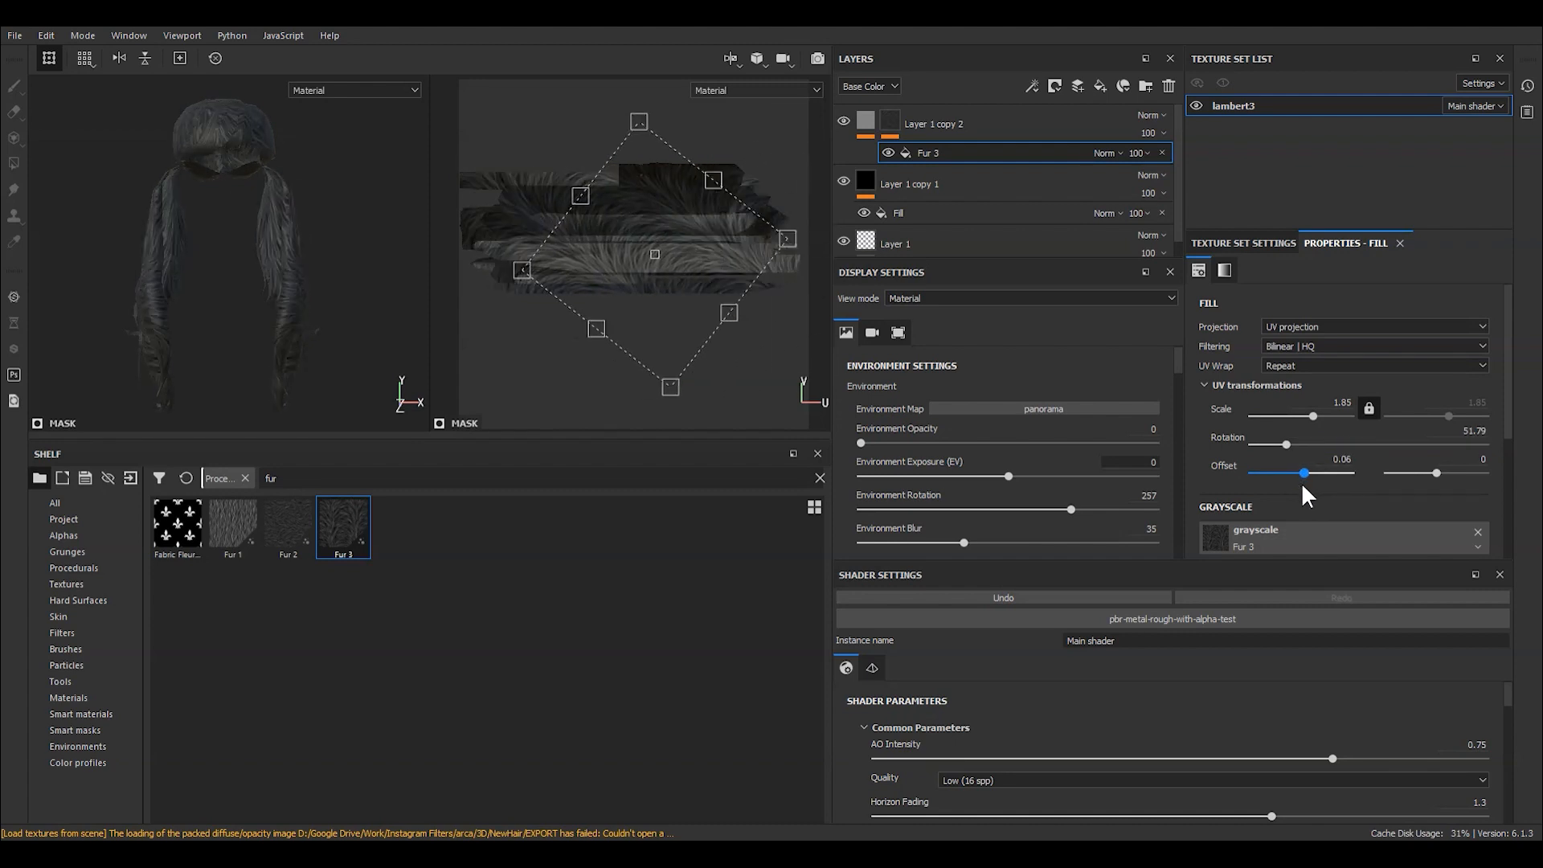
pyautogui.hotkey('ctrl', 'z')
pyautogui.hotkey('ctrl', 'z')
pyautogui.hotkey('ctrl', 'z')
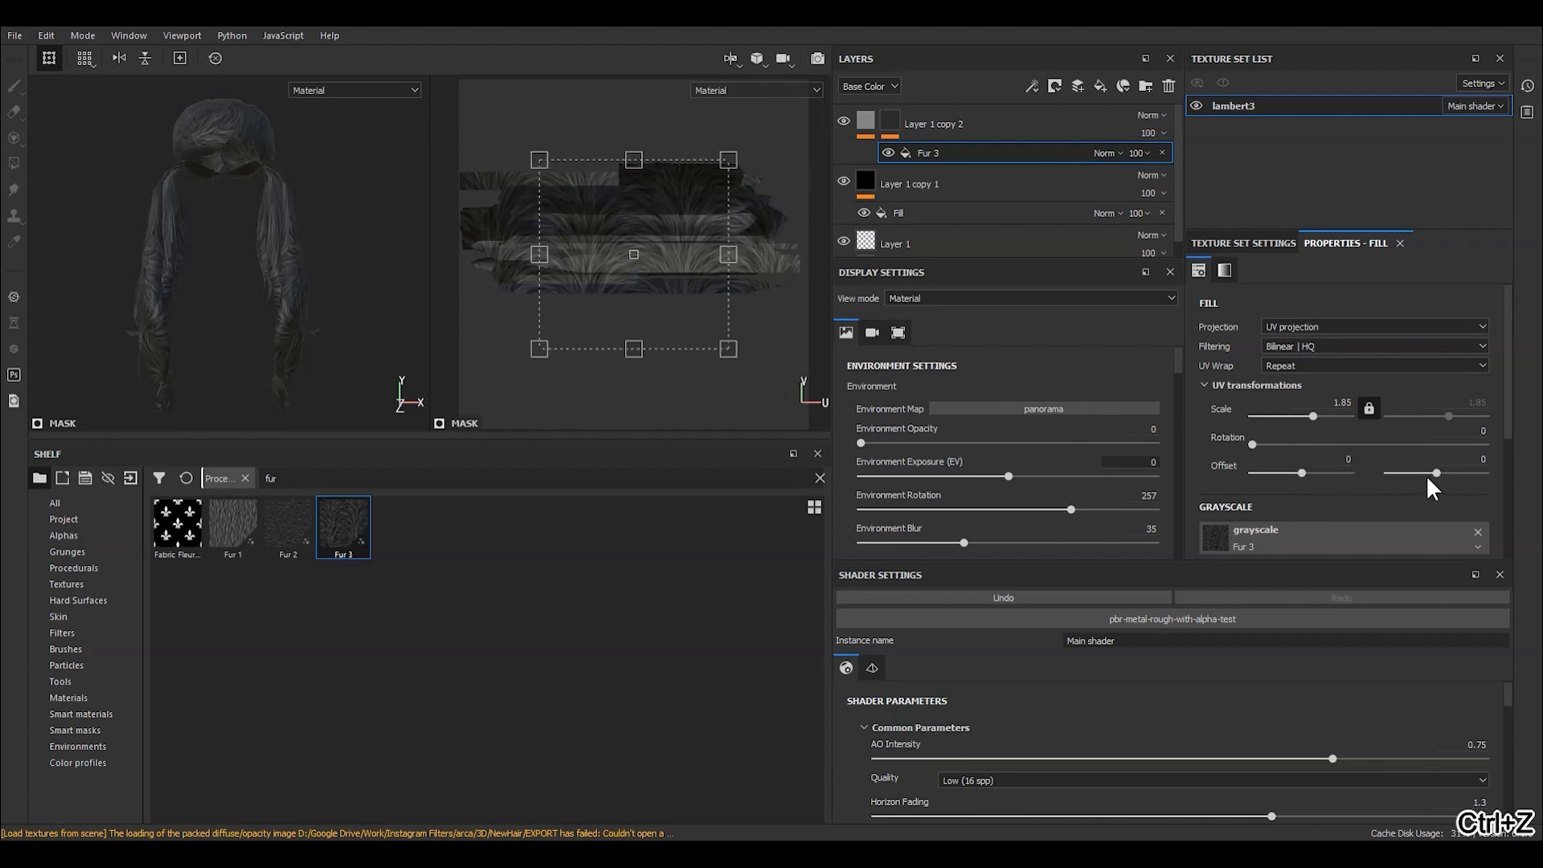
# Step: Unlink the Fur 3 mask fill's two scale values and set the horizontal scale to 0.26
pyautogui.click(1370, 409)
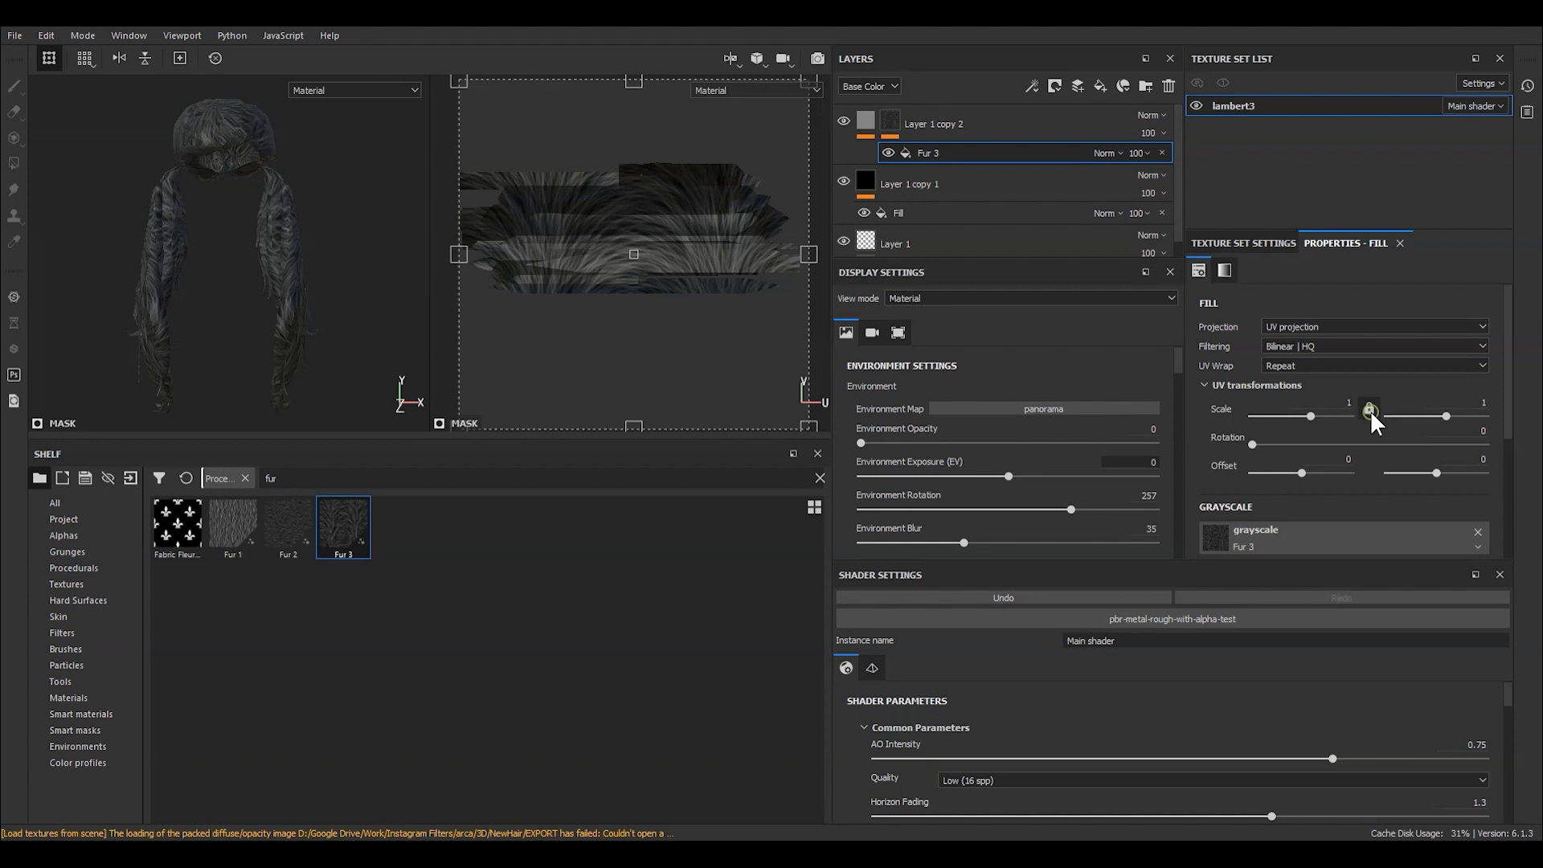
pyautogui.moveTo(1312, 417); pyautogui.dragTo(1305, 417)
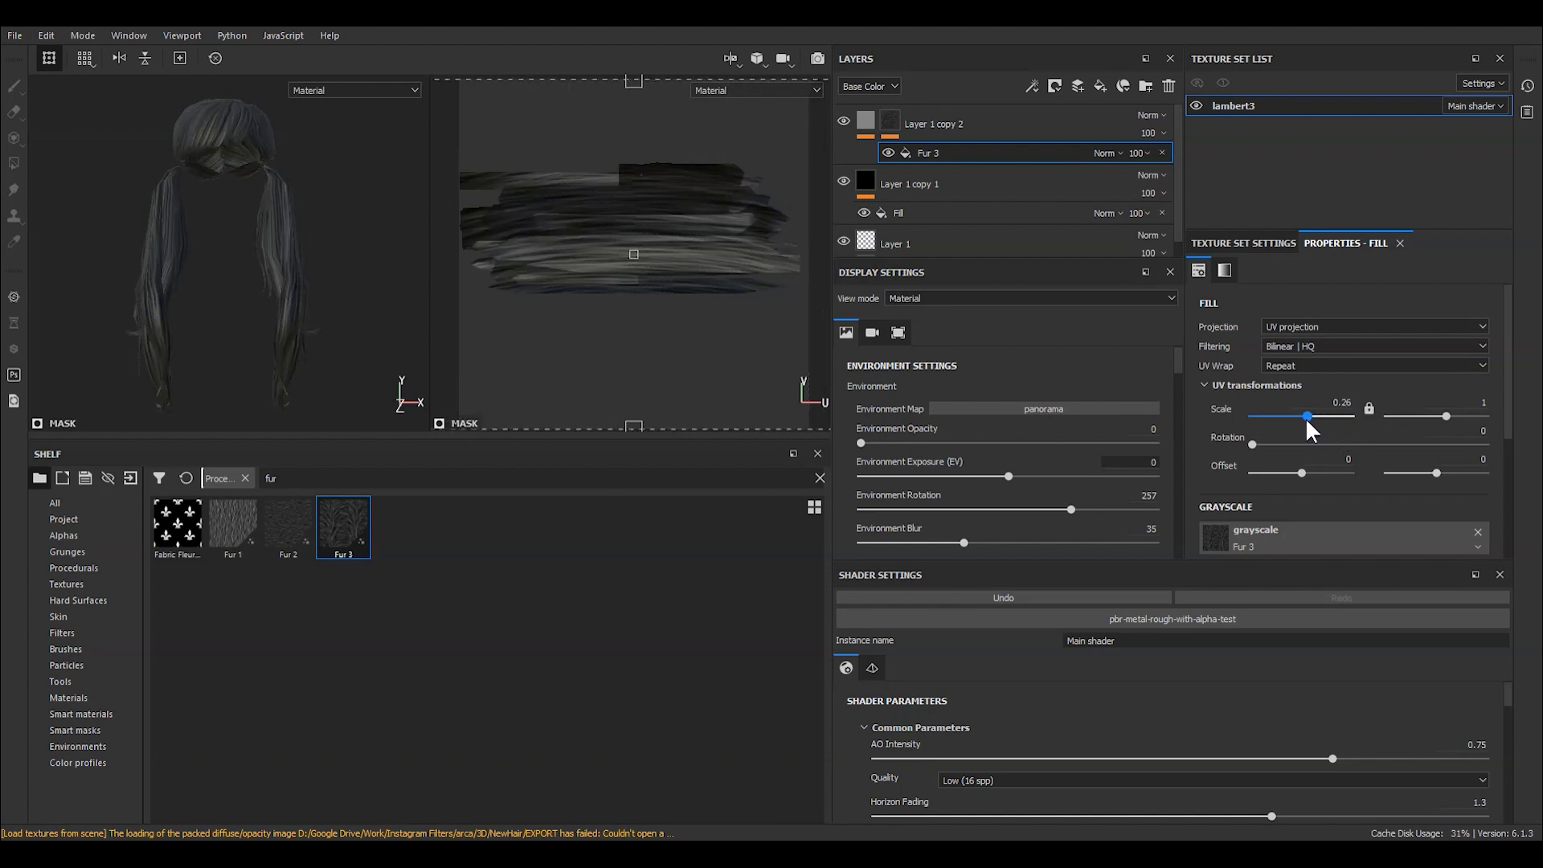
pyautogui.keyDown('alt'); pyautogui.moveTo(258, 210); pyautogui.dragTo(268, 215); pyautogui.keyUp('alt')
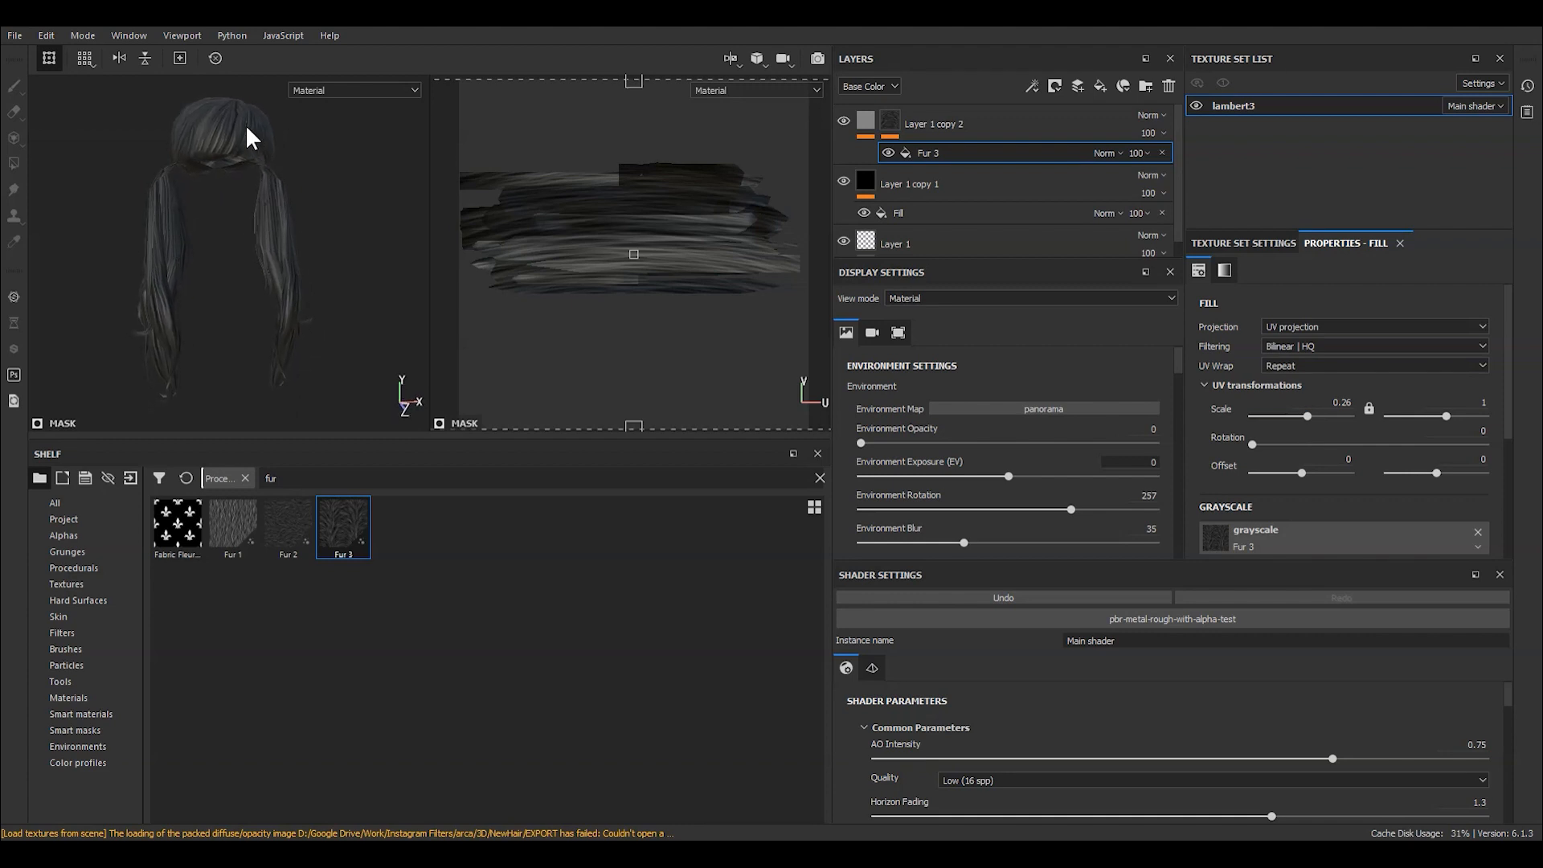
pyautogui.keyDown('alt'); pyautogui.moveTo(334, 290); pyautogui.dragTo(252, 272); pyautogui.keyUp('alt')
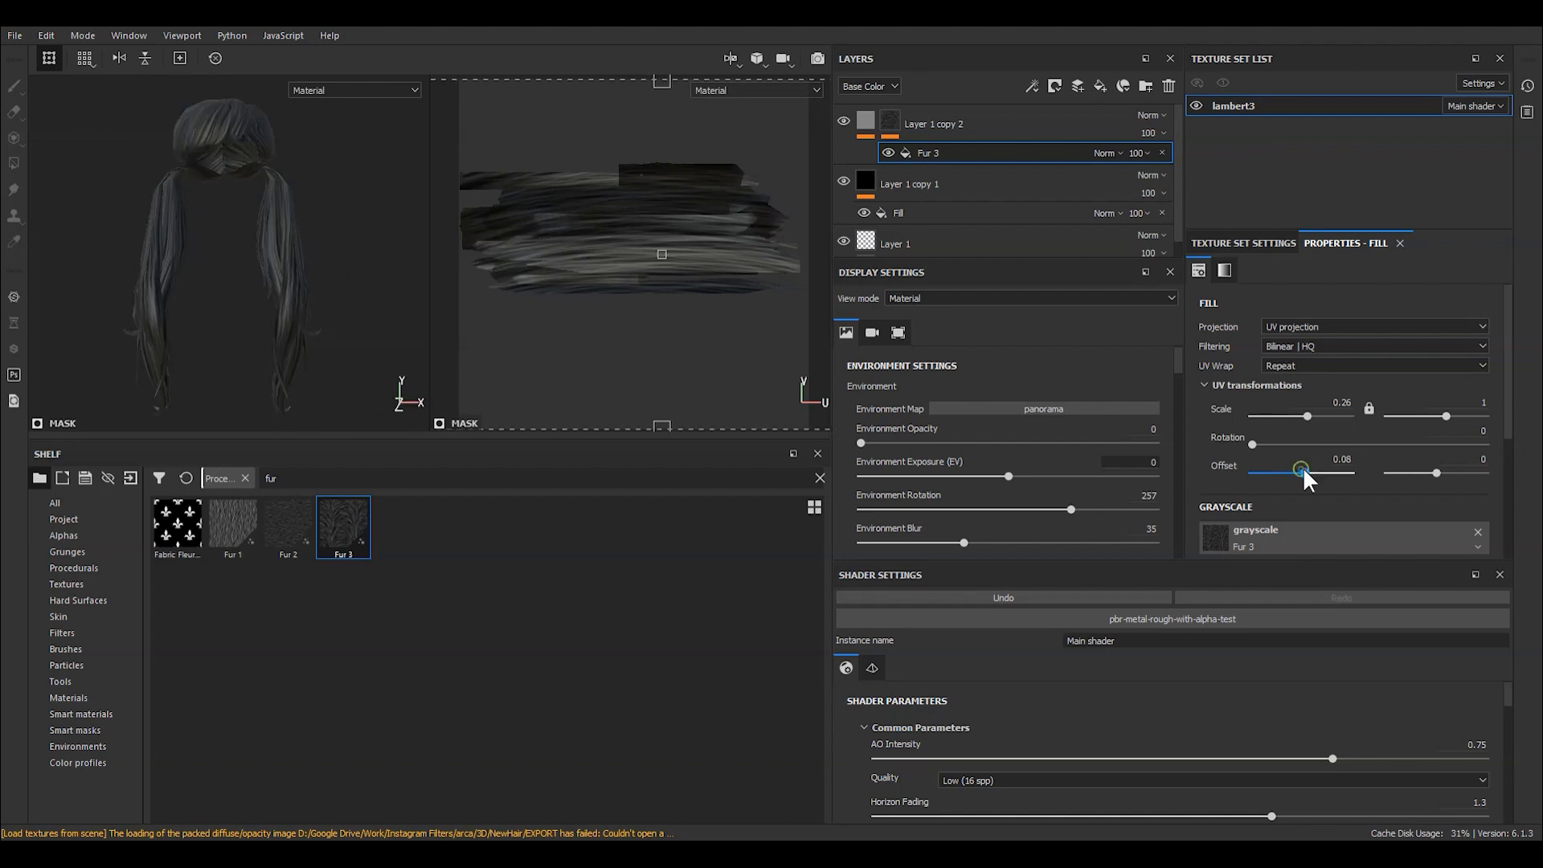
# Step: Stretch the Fur 3 mask fill into long strands with scale 0 and 18.57 and offset -0.14 and 0.4
pyautogui.moveTo(1305, 468); pyautogui.dragTo(1295, 488)
pyautogui.scroll(5, 206, 245)
pyautogui.keyDown('alt'); pyautogui.moveTo(350, 269); pyautogui.dragTo(379, 241); pyautogui.keyUp('alt')
pyautogui.scroll(-5, 314, 302)
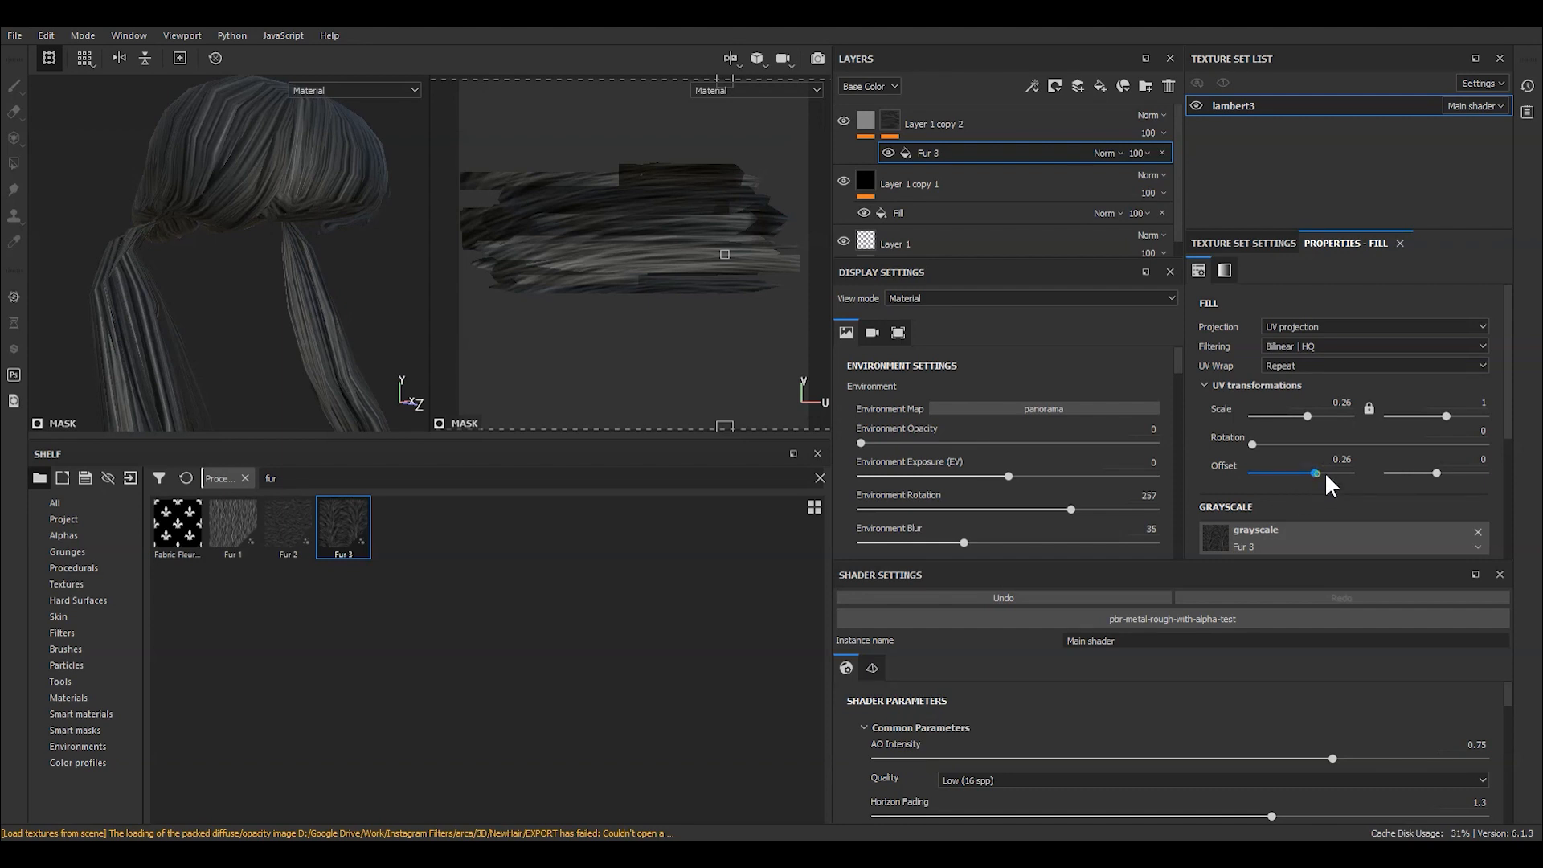
pyautogui.moveTo(1326, 476); pyautogui.dragTo(1290, 475)
pyautogui.moveTo(1434, 476); pyautogui.dragTo(1437, 475)
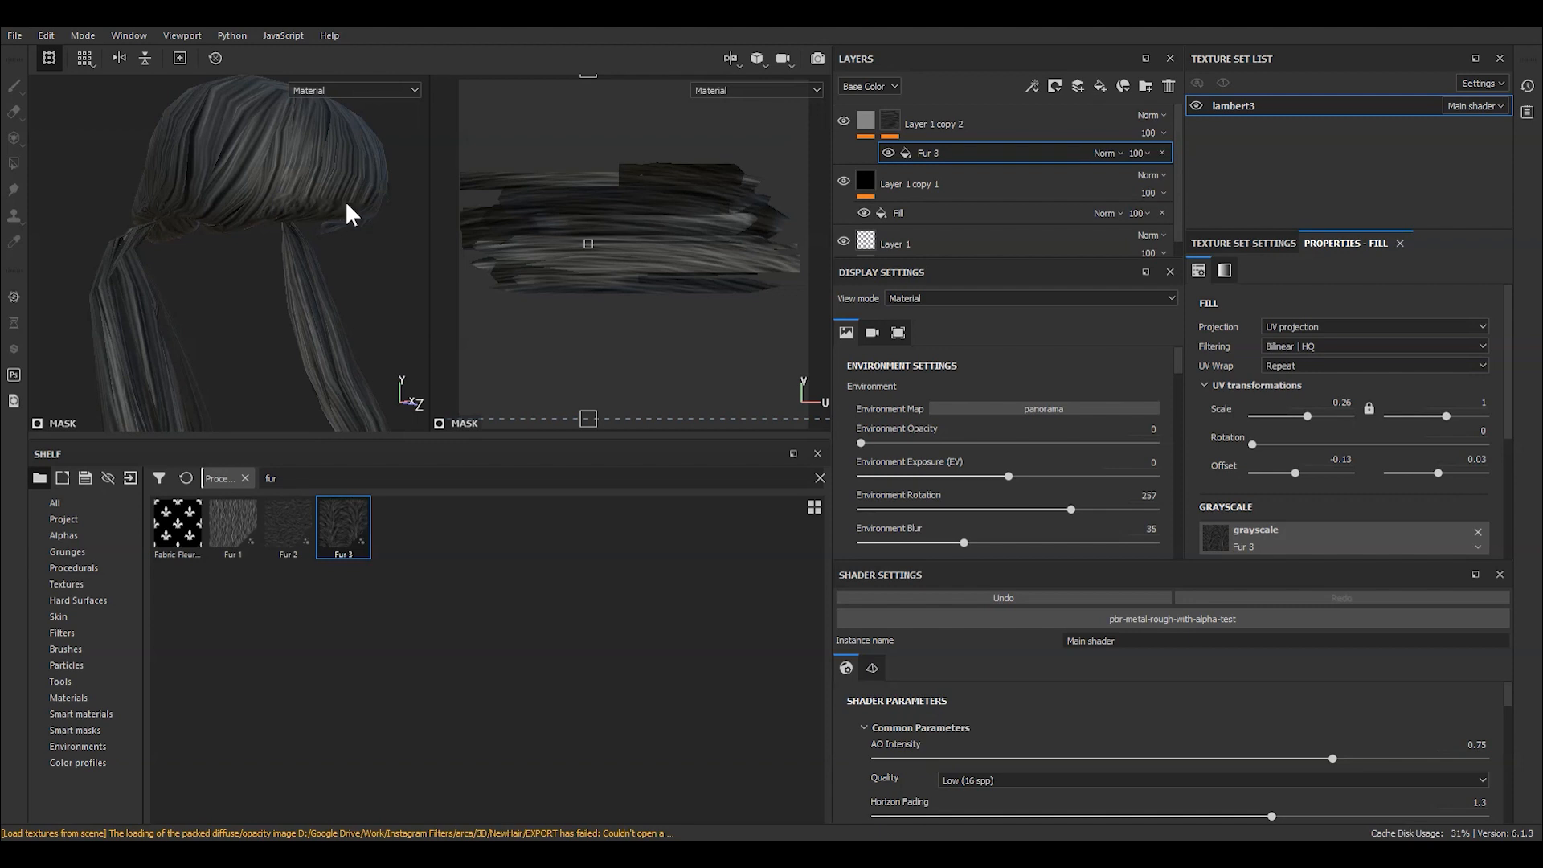
pyautogui.keyDown('alt'); pyautogui.moveTo(299, 213); pyautogui.dragTo(277, 299); pyautogui.keyUp('alt')
pyautogui.scroll(-4, 273, 292)
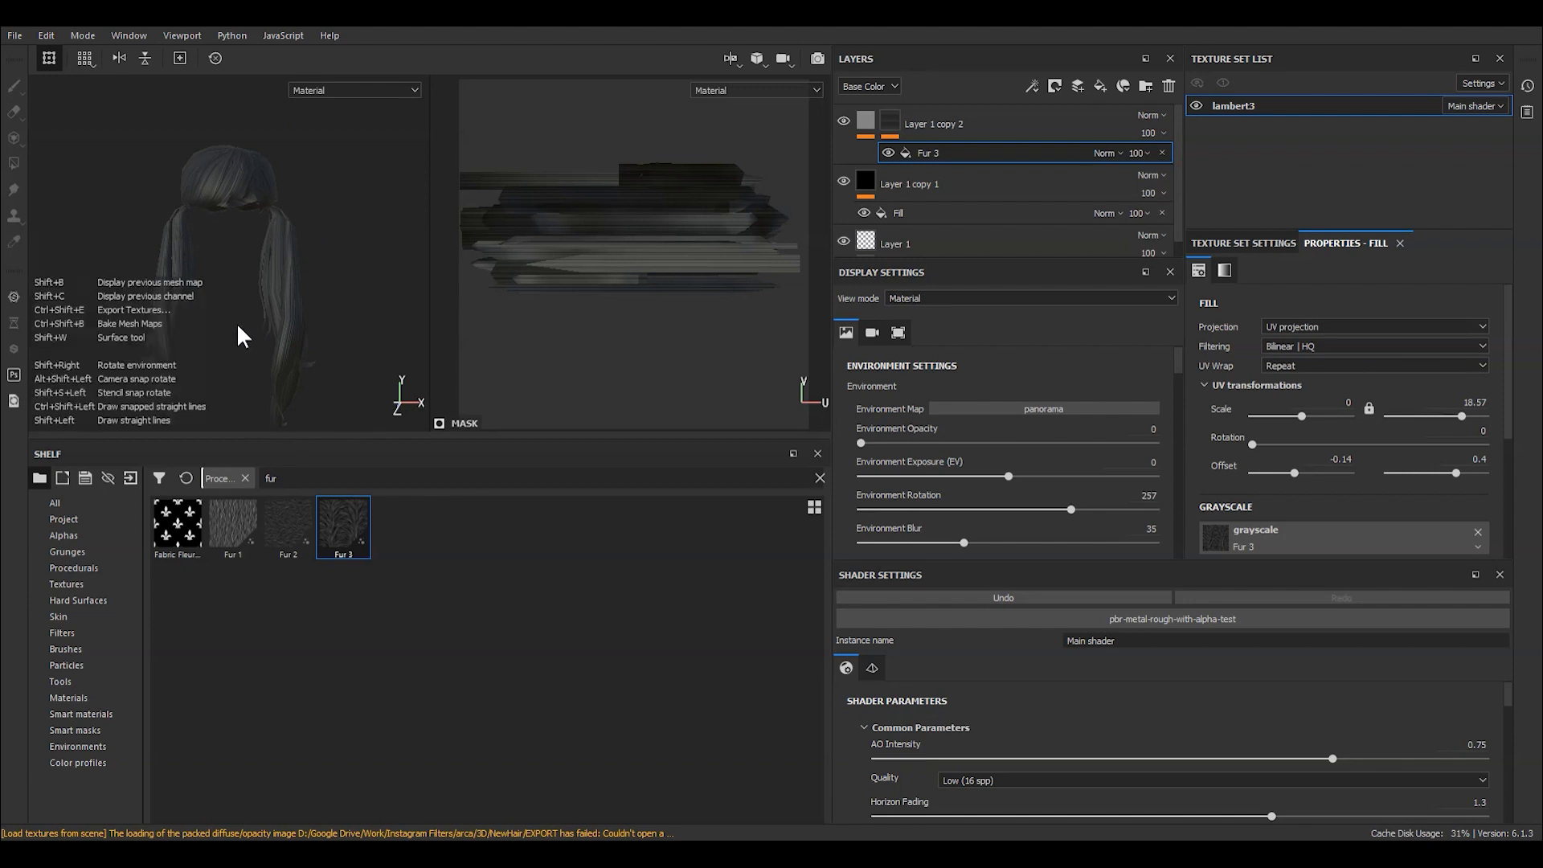
pyautogui.keyDown('alt'); pyautogui.moveTo(237, 322); pyautogui.dragTo(267, 299, button='middle'); pyautogui.keyUp('alt')
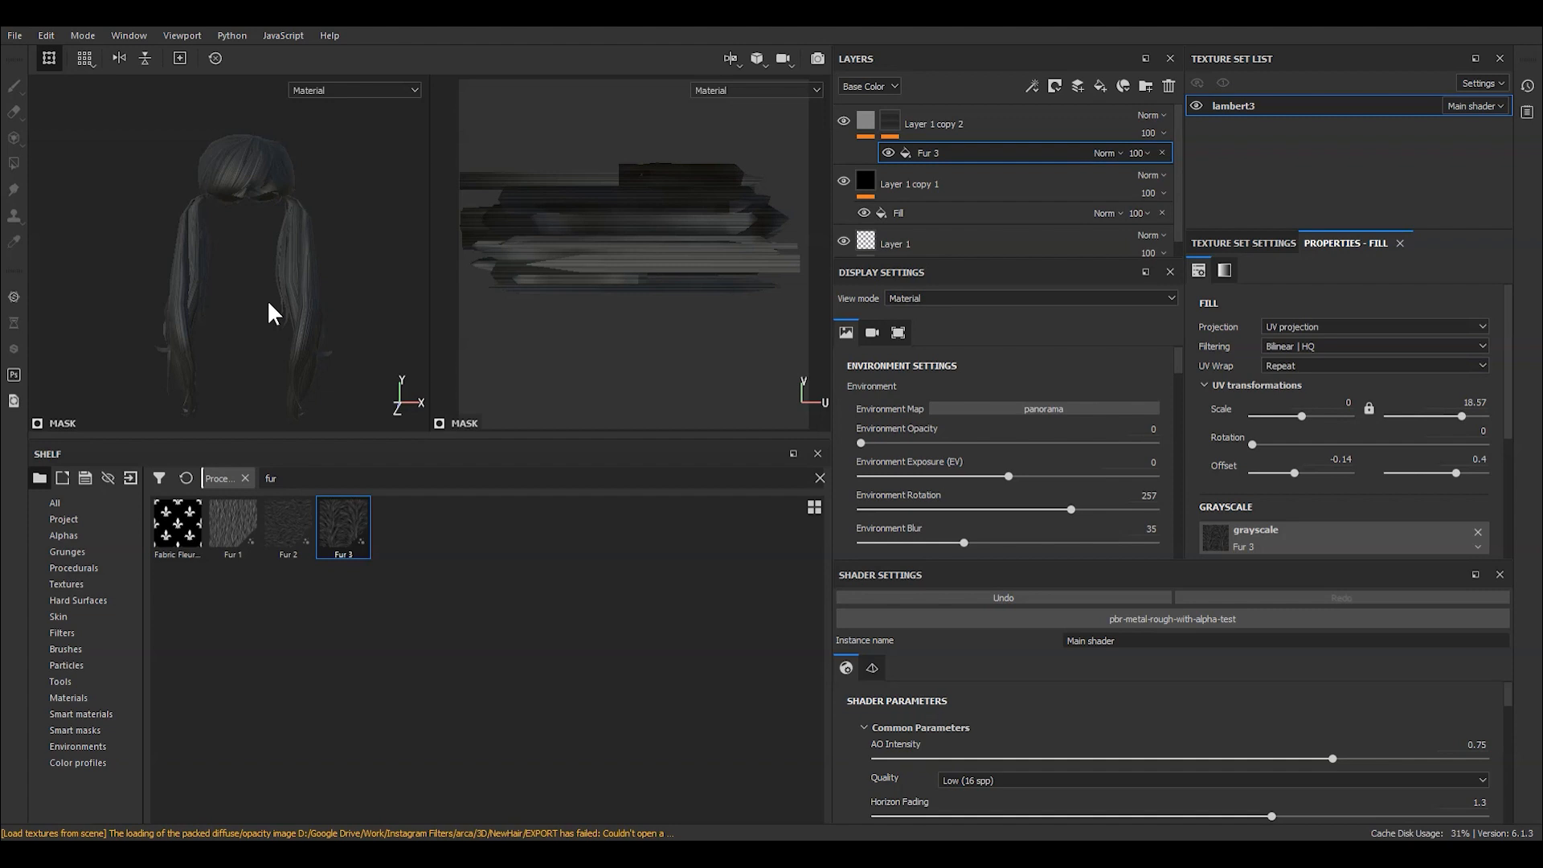
# Step: Set the environment exposure to -0.58 EV and the environment rotation to 337
pyautogui.moveTo(1003, 475)
pyautogui.mouseDown()
pyautogui.moveTo(1025, 475)
pyautogui.moveTo(995, 476)
pyautogui.moveTo(1000, 488)
pyautogui.mouseUp()
pyautogui.click(1075, 509)
pyautogui.moveTo(1071, 508); pyautogui.dragTo(992, 539)
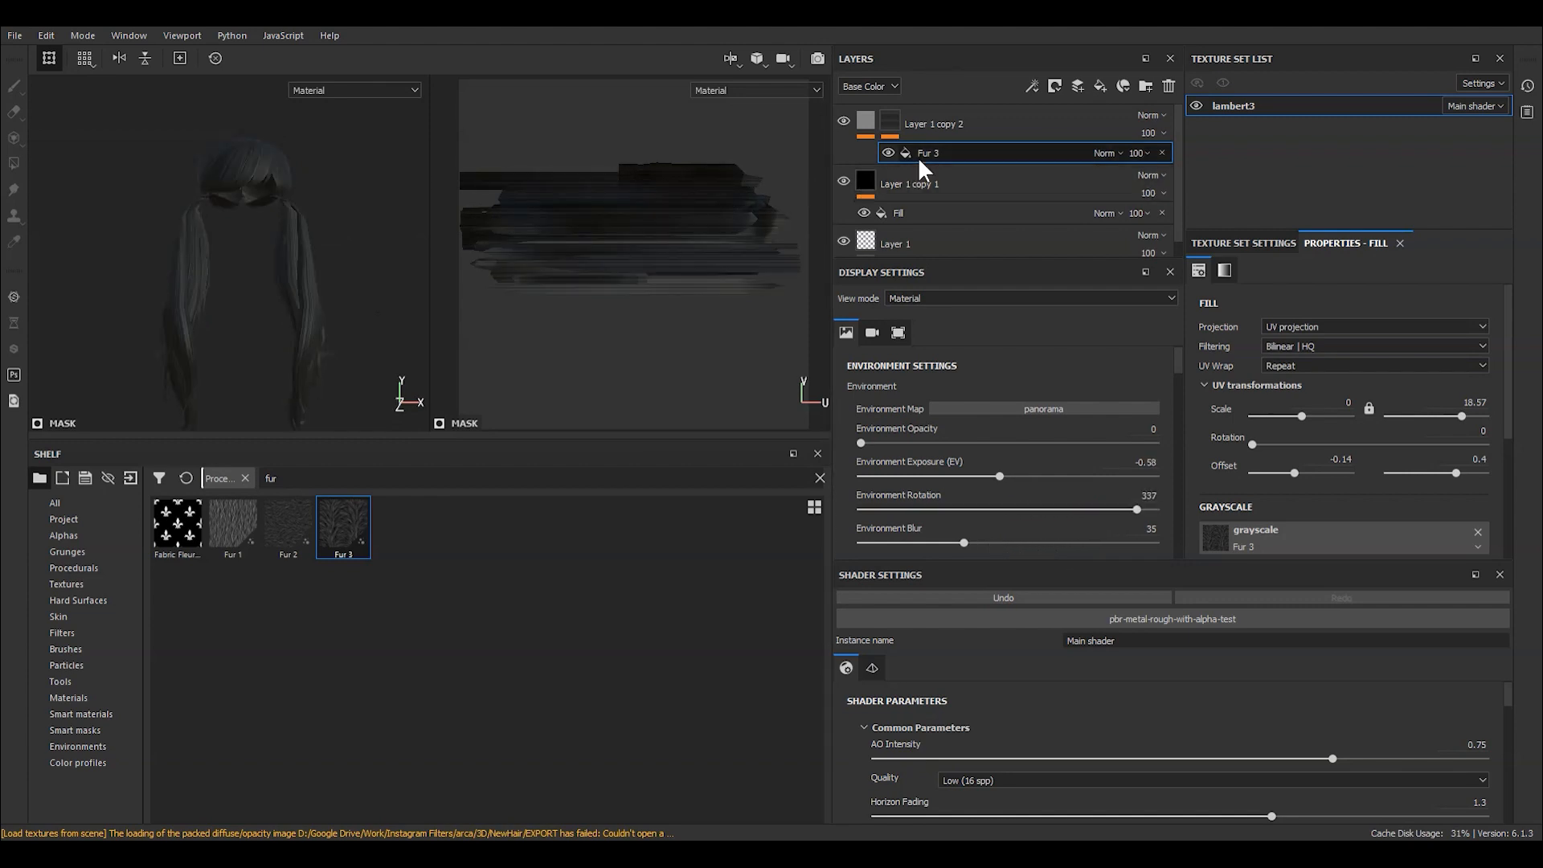
# Step: Duplicate Layer 1 copy 2, select the duplicate's content, and set the paint base color to gray with a value of 0.217
pyautogui.click(934, 130)
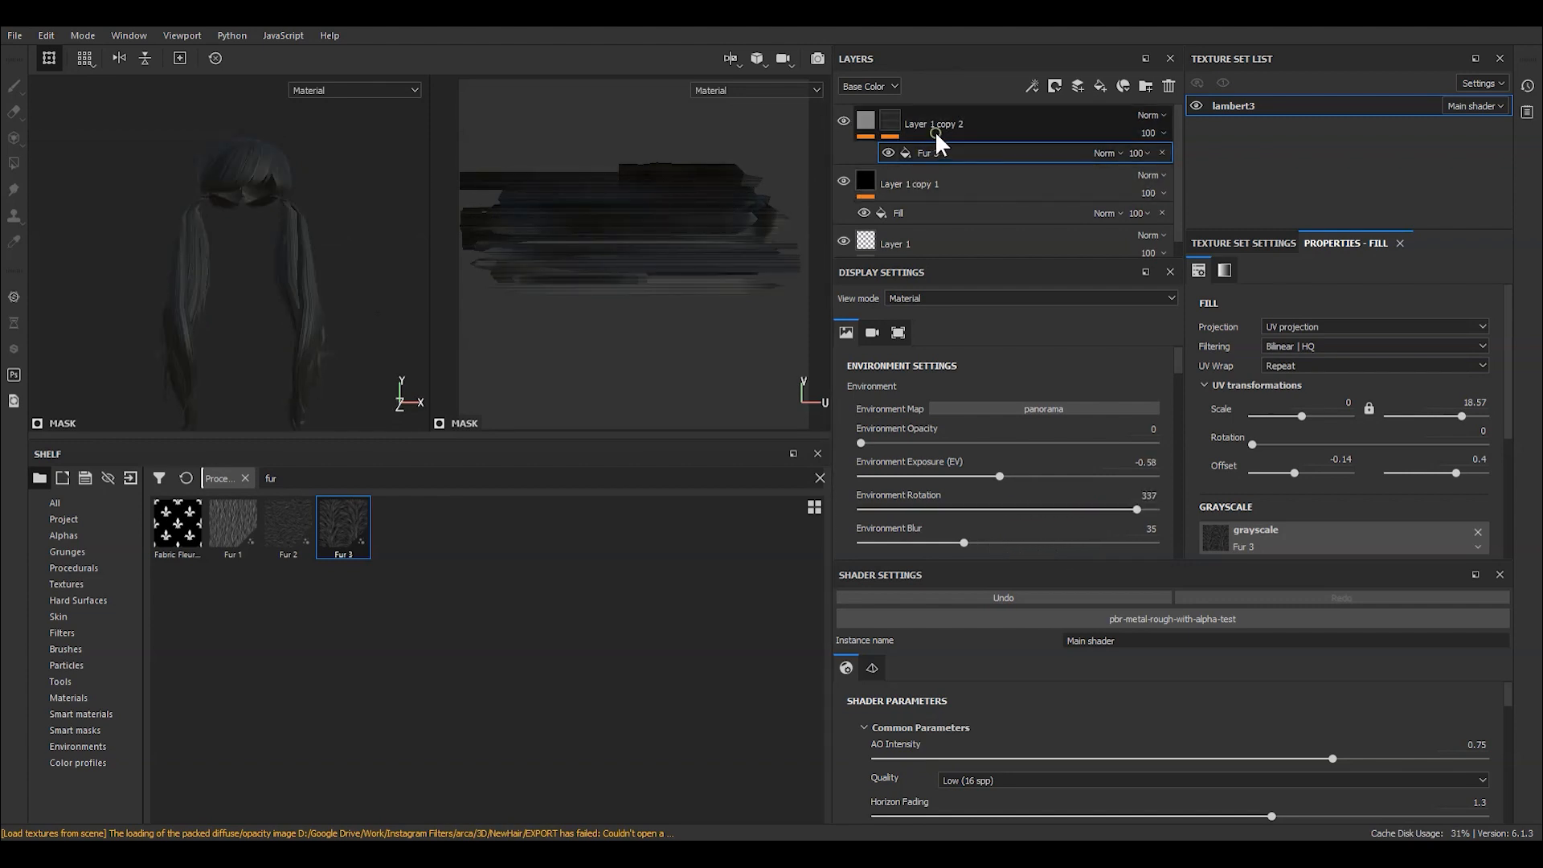
pyautogui.hotkey('ctrl', 'd')
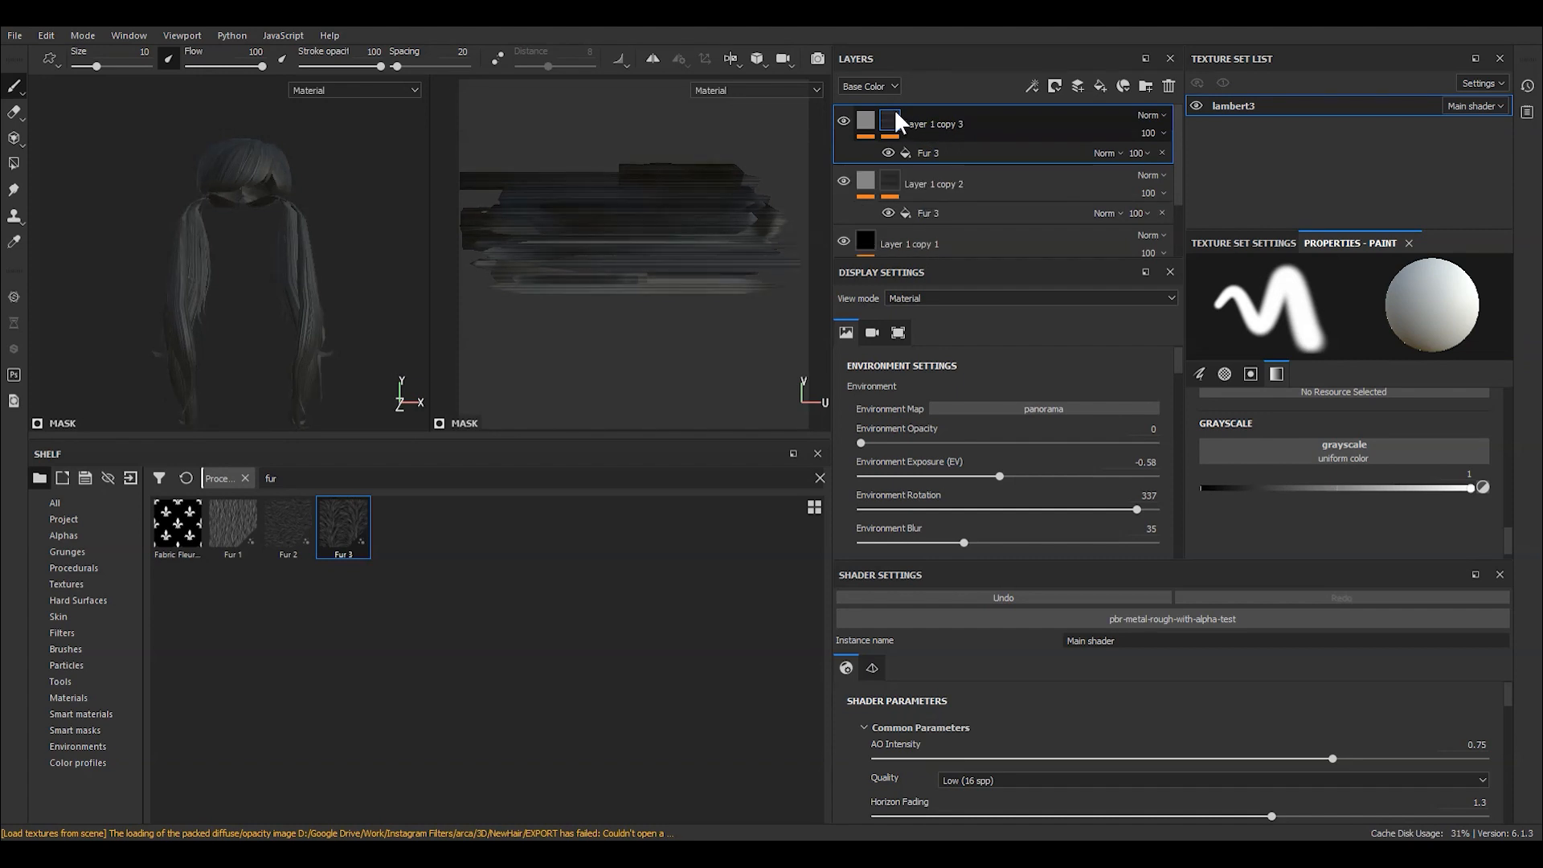
pyautogui.click(866, 121)
pyautogui.click(1349, 556)
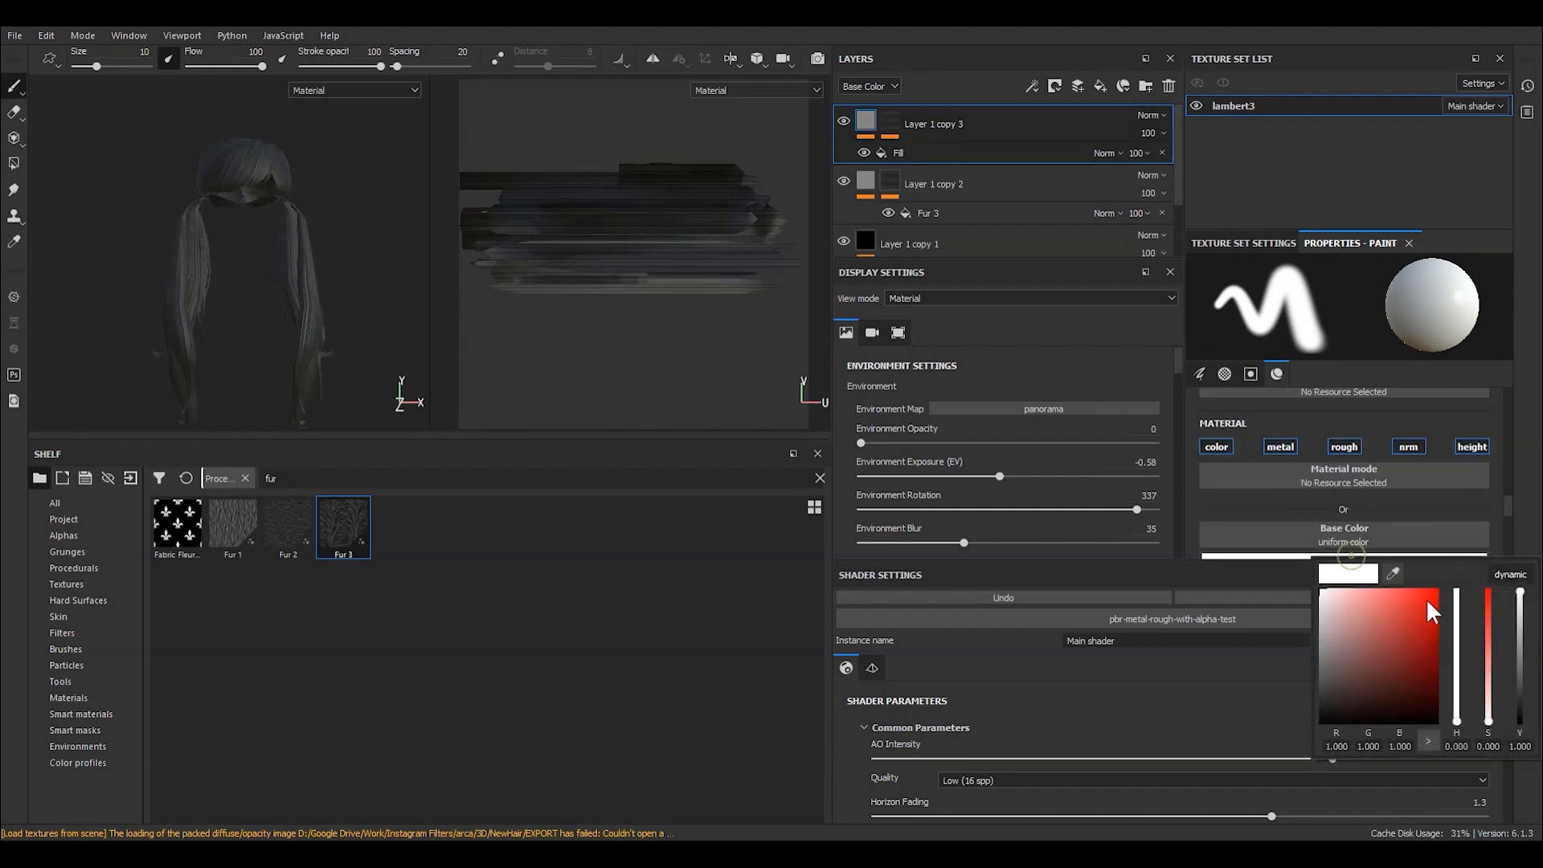
pyautogui.moveTo(1519, 592); pyautogui.dragTo(1532, 575)
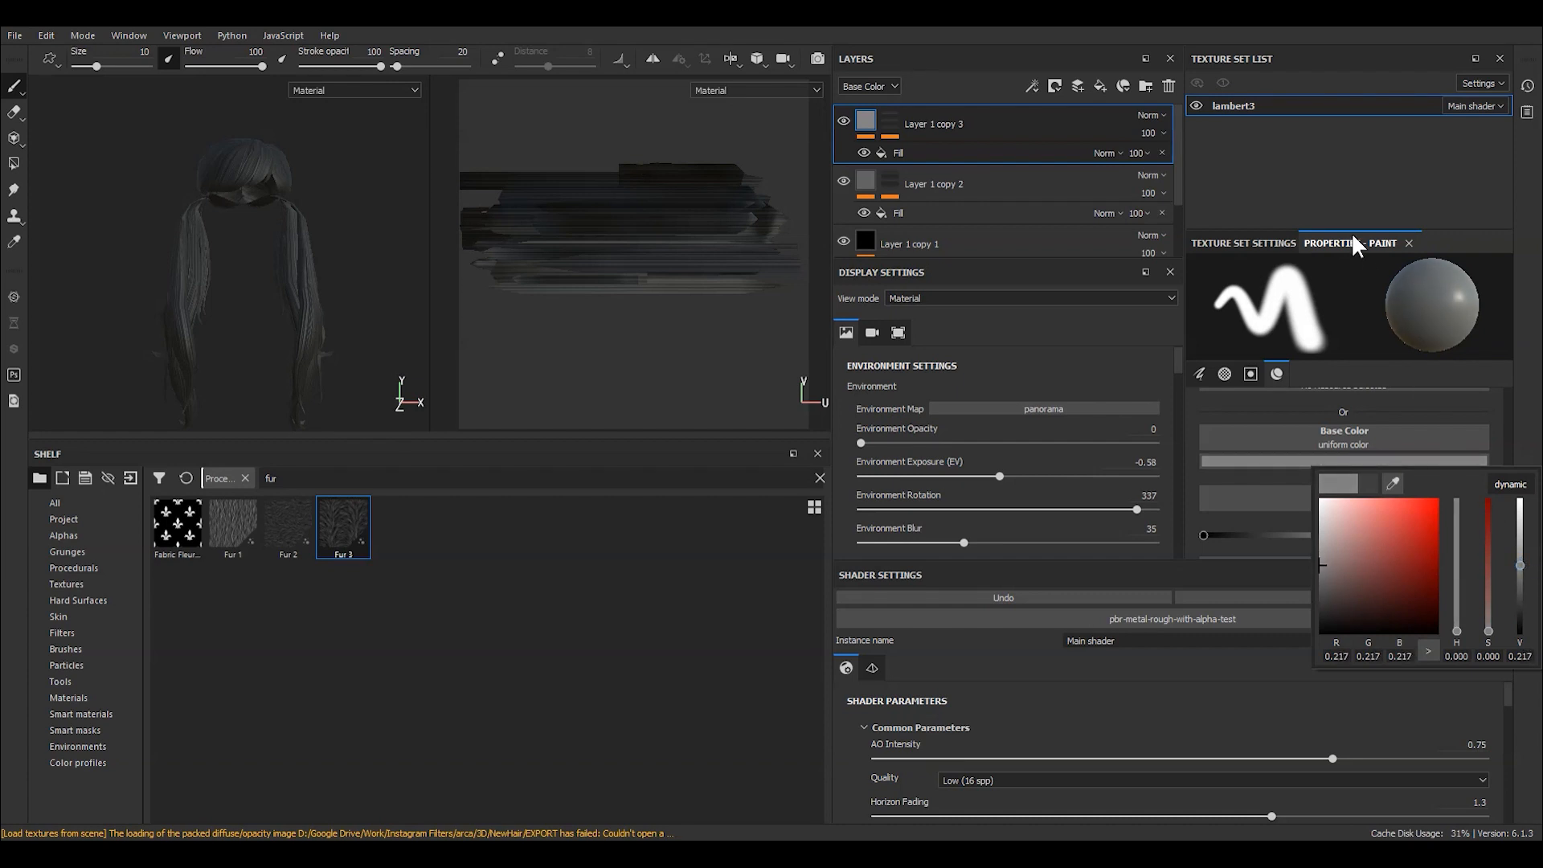
# Step: Add a levels effect to Layer 1 copy 3 and set its base color black point to 0.171 and midpoint to 0.897
pyautogui.rightClick(928, 127)
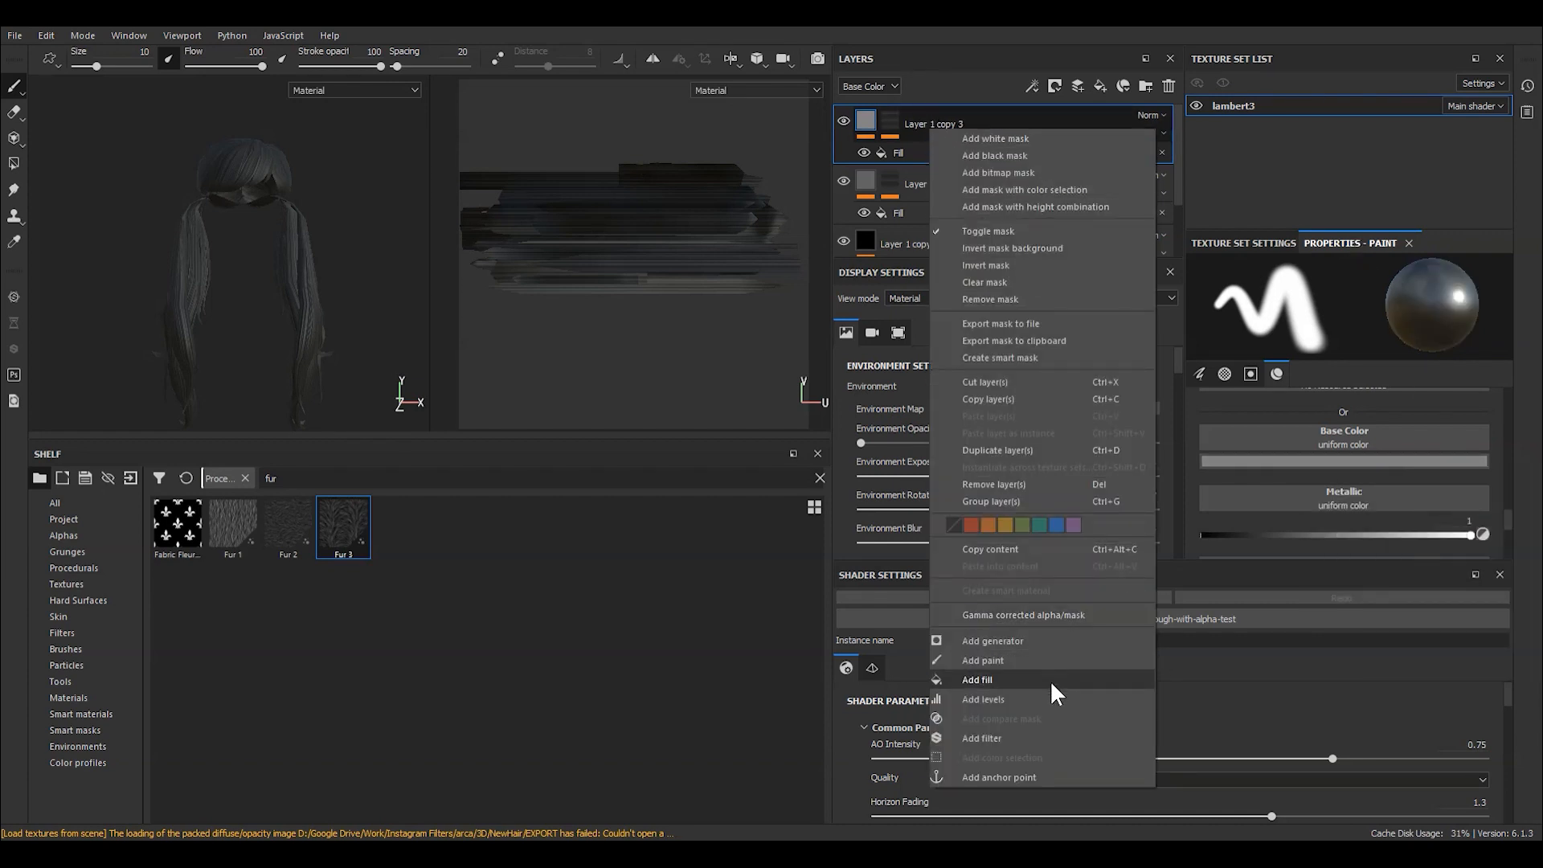
pyautogui.click(1028, 696)
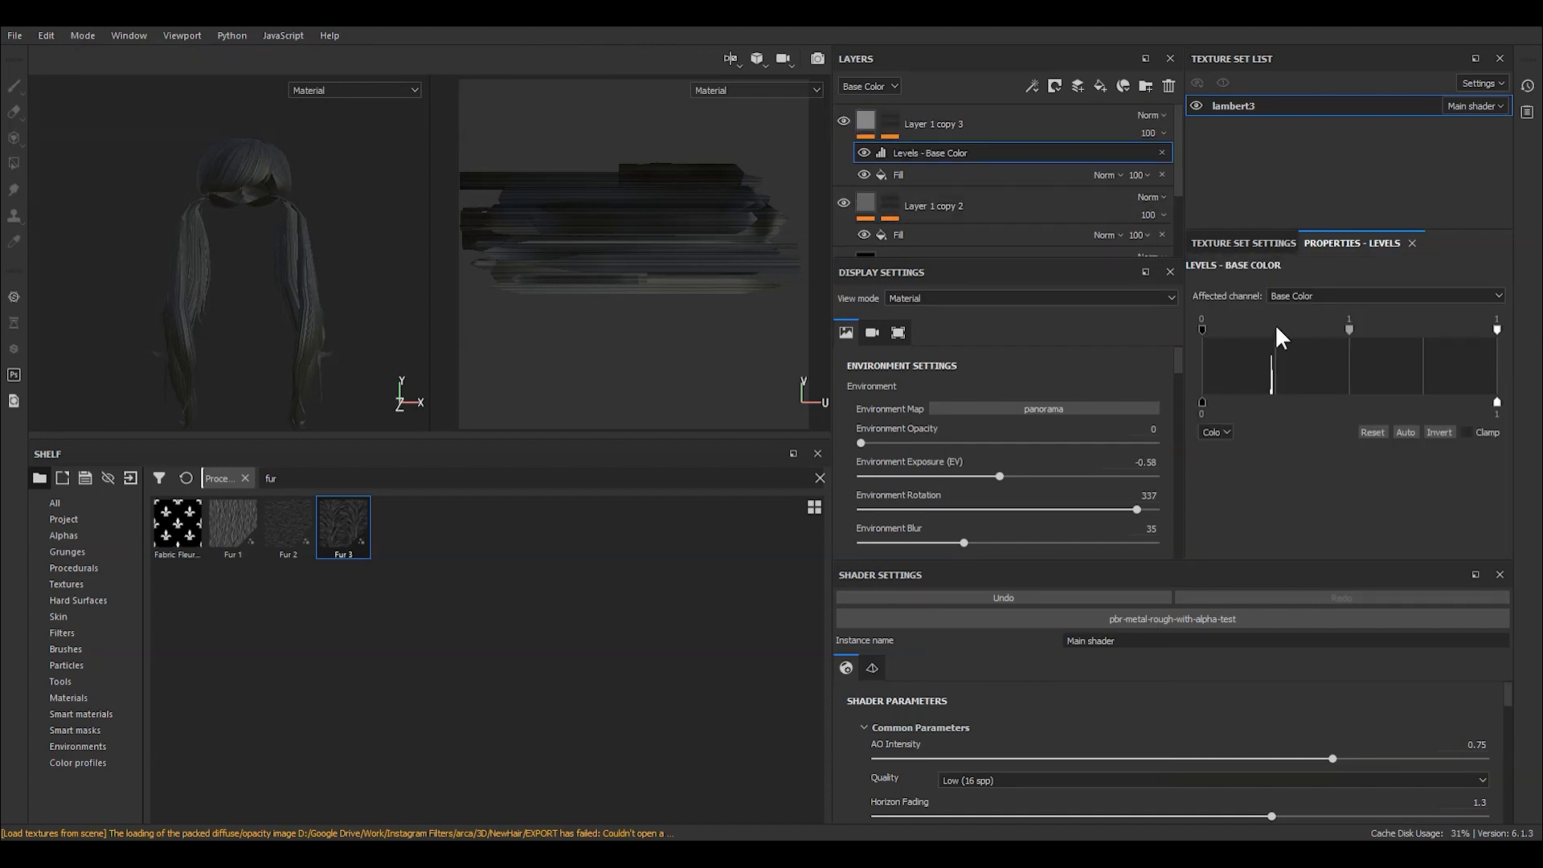
pyautogui.moveTo(1202, 330); pyautogui.dragTo(1252, 350)
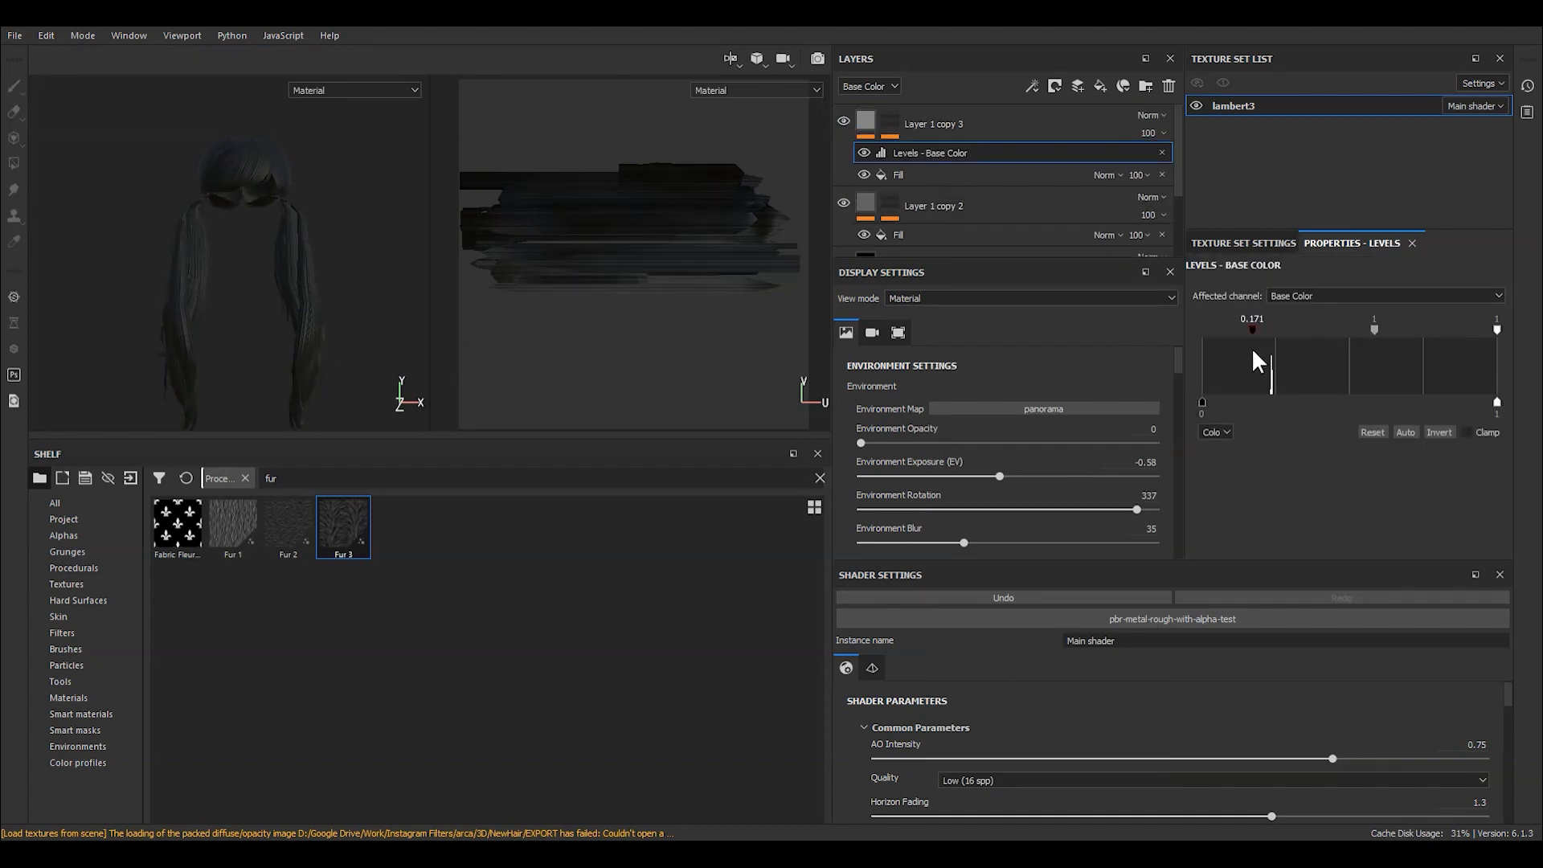
pyautogui.moveTo(1372, 329)
pyautogui.mouseDown()
pyautogui.moveTo(1437, 331)
pyautogui.moveTo(1347, 331)
pyautogui.mouseUp()
pyautogui.moveTo(1402, 357); pyautogui.dragTo(1360, 344)
# Step: Switch the levels effect to Lum and set the black point to 0.209, midpoint to 0.991 and white point to 0.848
pyautogui.click(1232, 430)
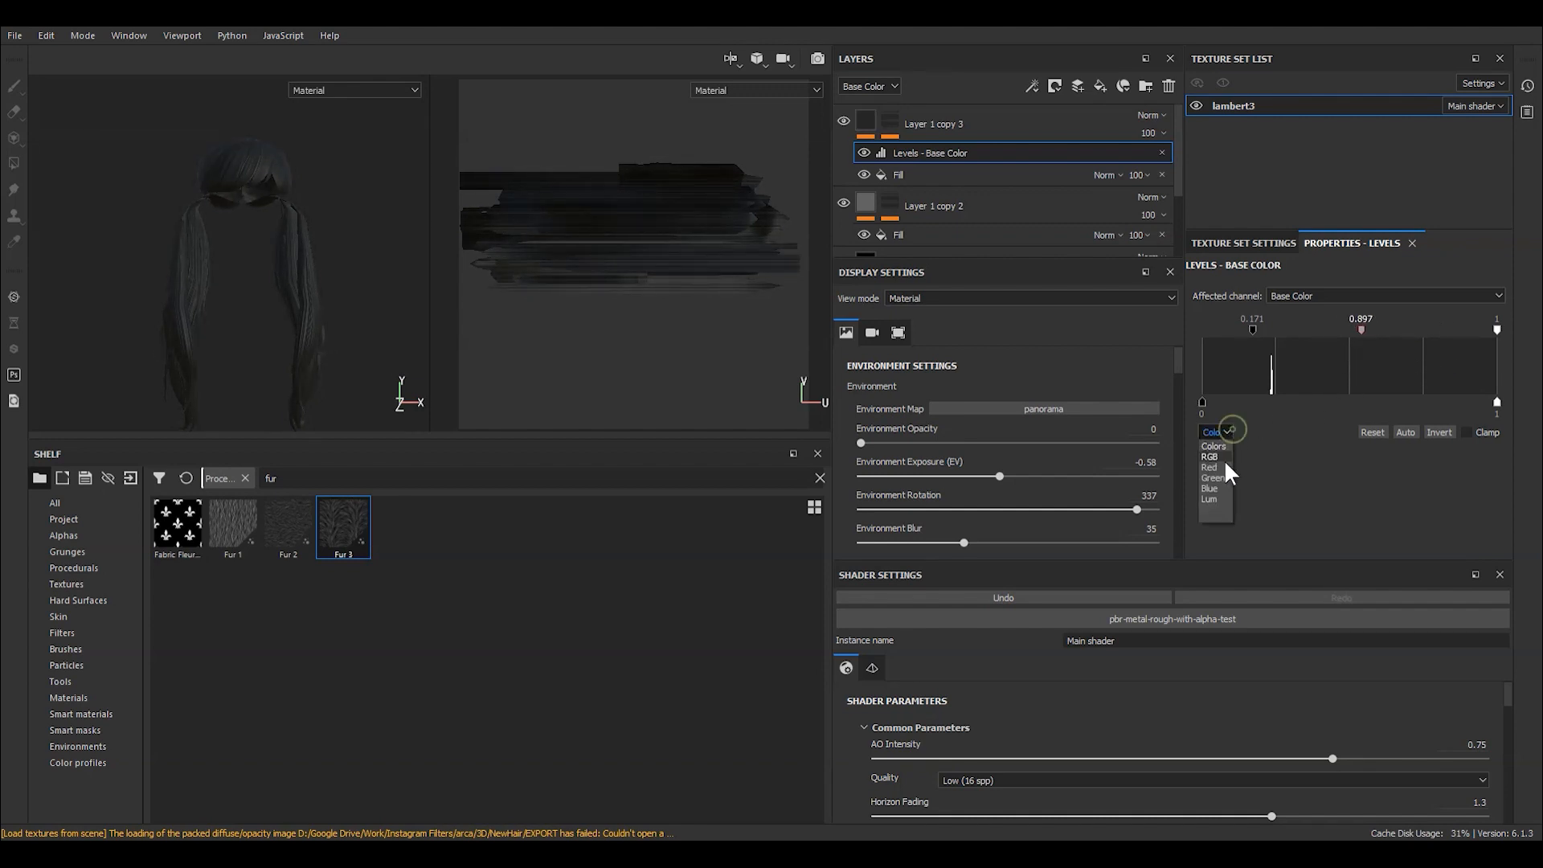
pyautogui.click(1222, 494)
pyautogui.moveTo(1251, 326)
pyautogui.mouseDown()
pyautogui.moveTo(1304, 325)
pyautogui.moveTo(1254, 348)
pyautogui.mouseUp()
pyautogui.moveTo(1372, 334)
pyautogui.mouseDown()
pyautogui.moveTo(1348, 341)
pyautogui.moveTo(1376, 350)
pyautogui.mouseUp()
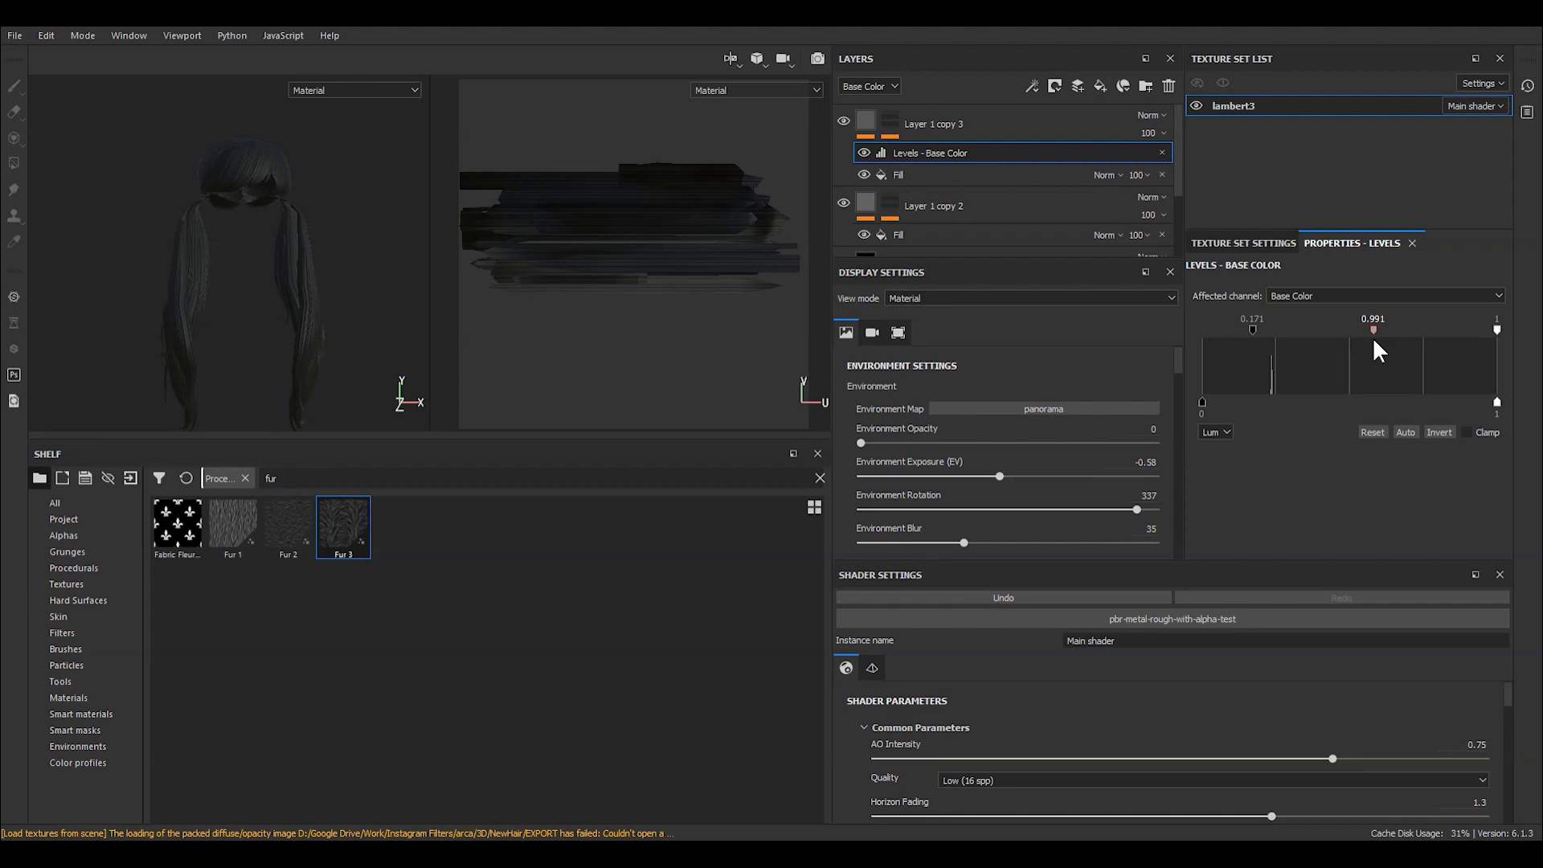
pyautogui.moveTo(1497, 328); pyautogui.dragTo(1451, 349)
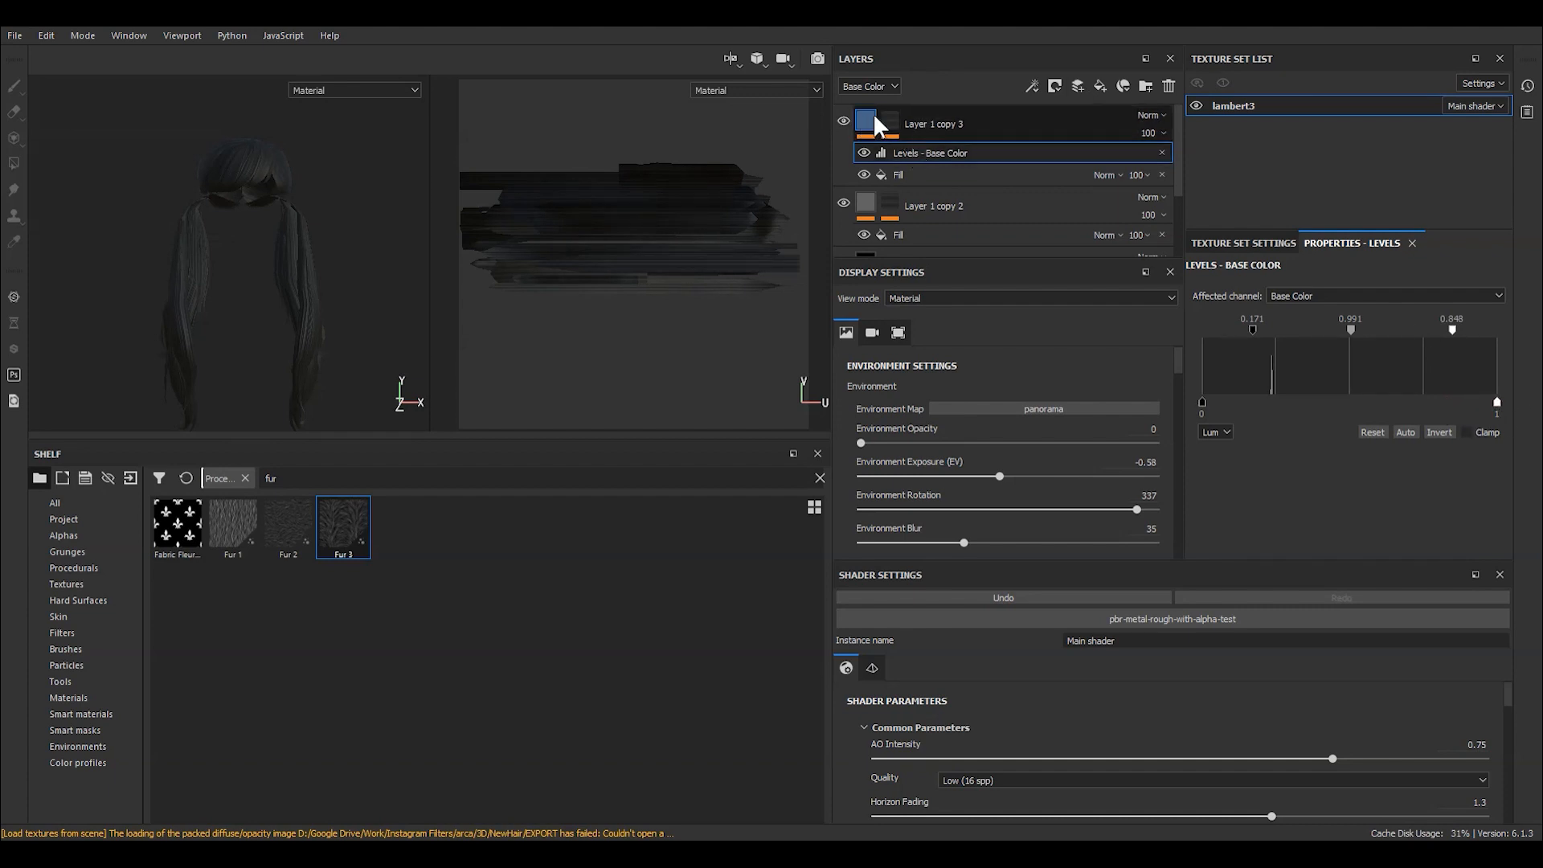
pyautogui.moveTo(1256, 328)
pyautogui.mouseDown()
pyautogui.moveTo(1223, 336)
pyautogui.moveTo(1261, 333)
pyautogui.mouseUp()
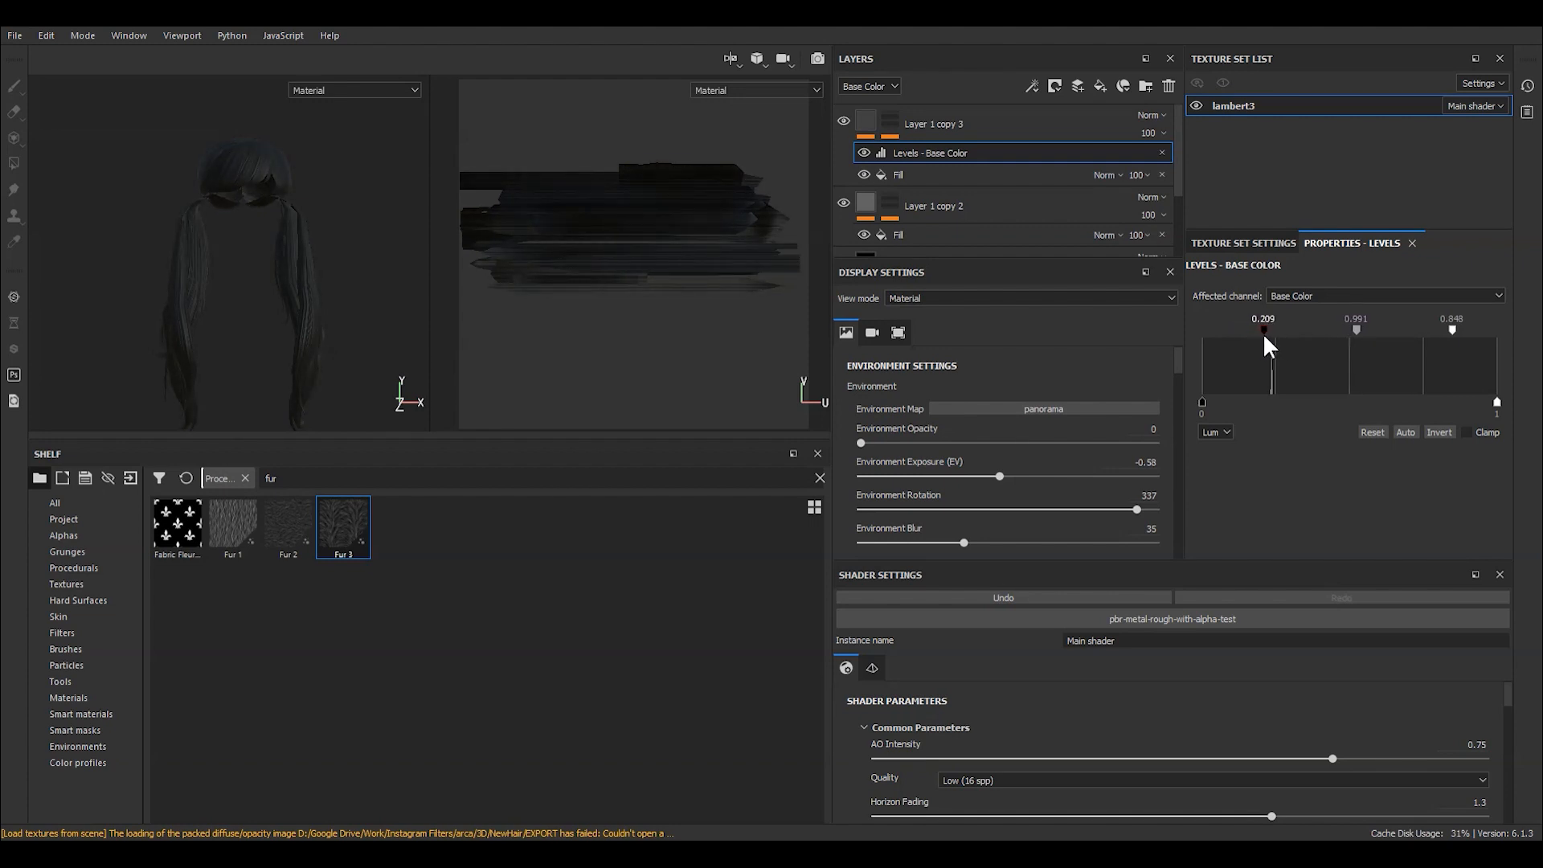
# Step: Check the hair strands in the 3D view and delete Layer 1 copy 3
pyautogui.moveTo(236, 271)
pyautogui.keyDown('alt'); pyautogui.mouseDown()
pyautogui.moveTo(350, 284)
pyautogui.moveTo(379, 248)
pyautogui.moveTo(255, 289)
pyautogui.moveTo(101, 262)
pyautogui.moveTo(215, 266)
pyautogui.mouseUp(); pyautogui.keyUp('alt')
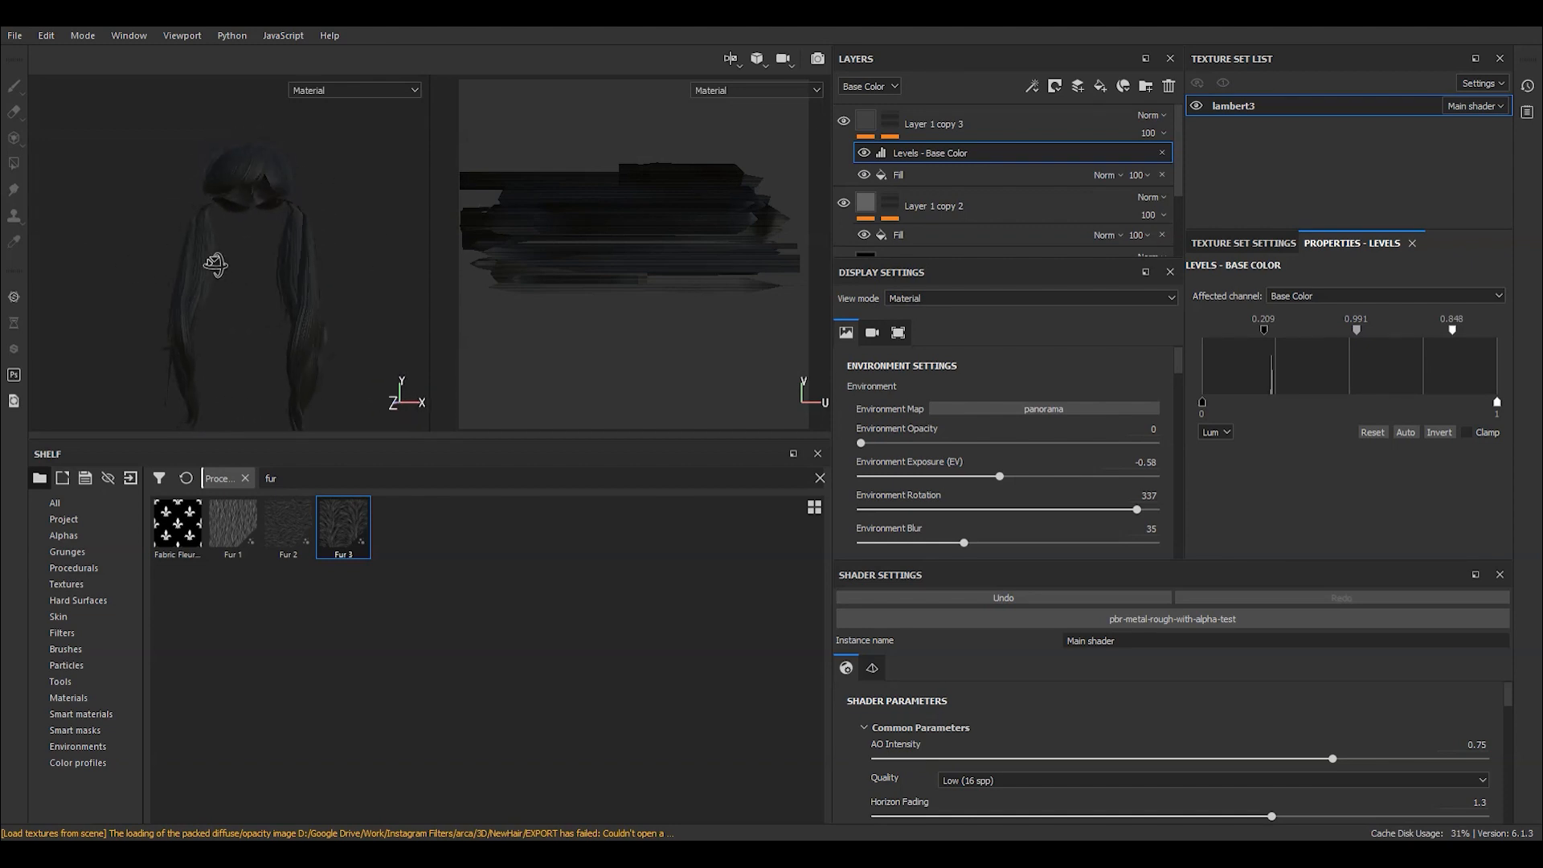
pyautogui.scroll(5, 244, 270)
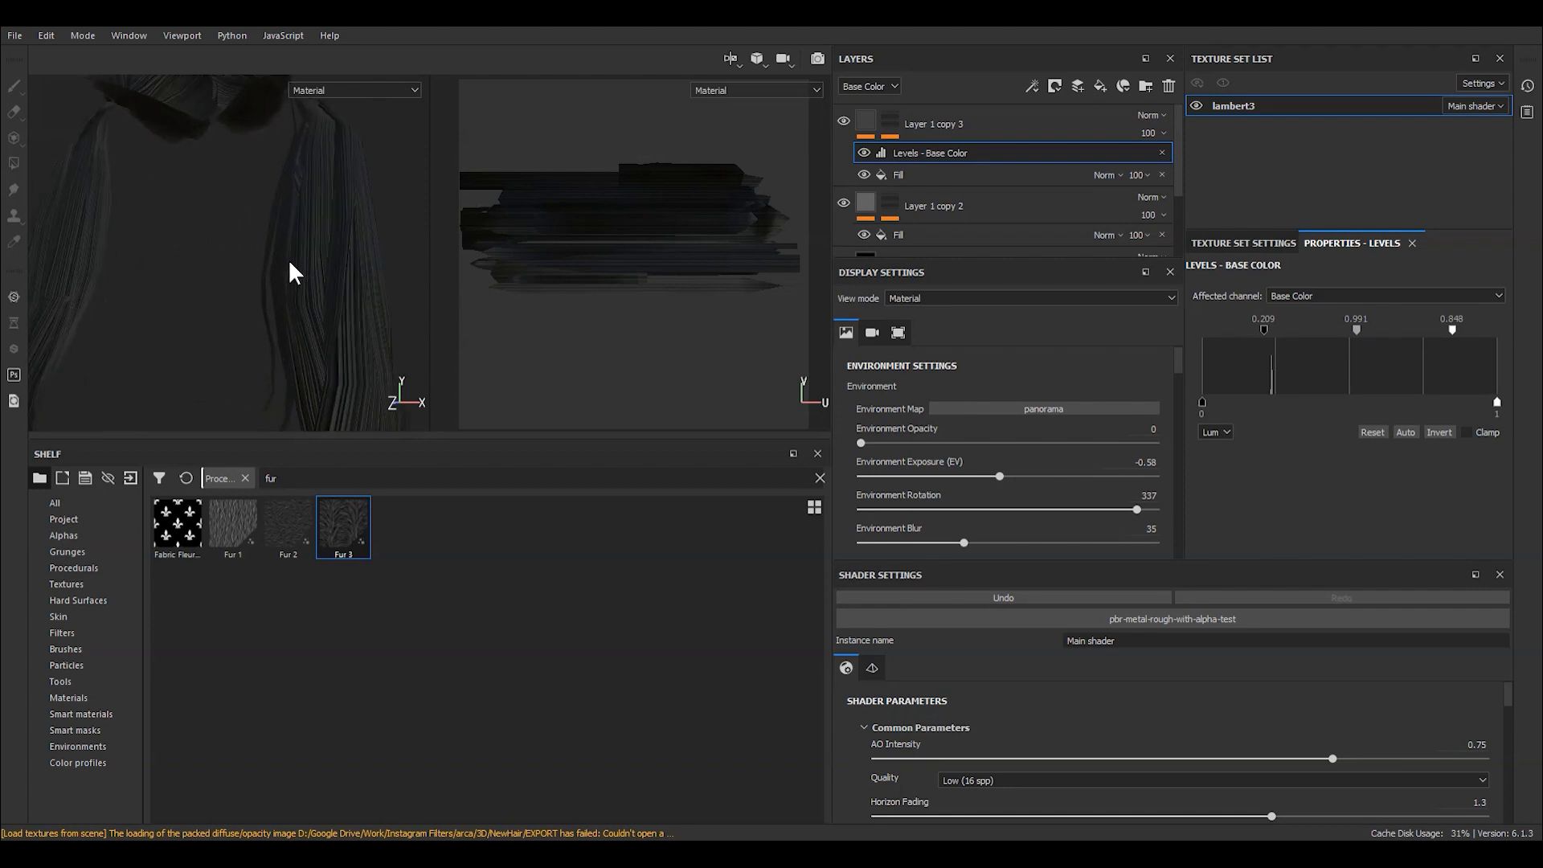
pyautogui.keyDown('alt'); pyautogui.scroll(4, 339, 288); pyautogui.keyUp('alt')
pyautogui.keyDown('alt'); pyautogui.moveTo(325, 291); pyautogui.dragTo(211, 251); pyautogui.keyUp('alt')
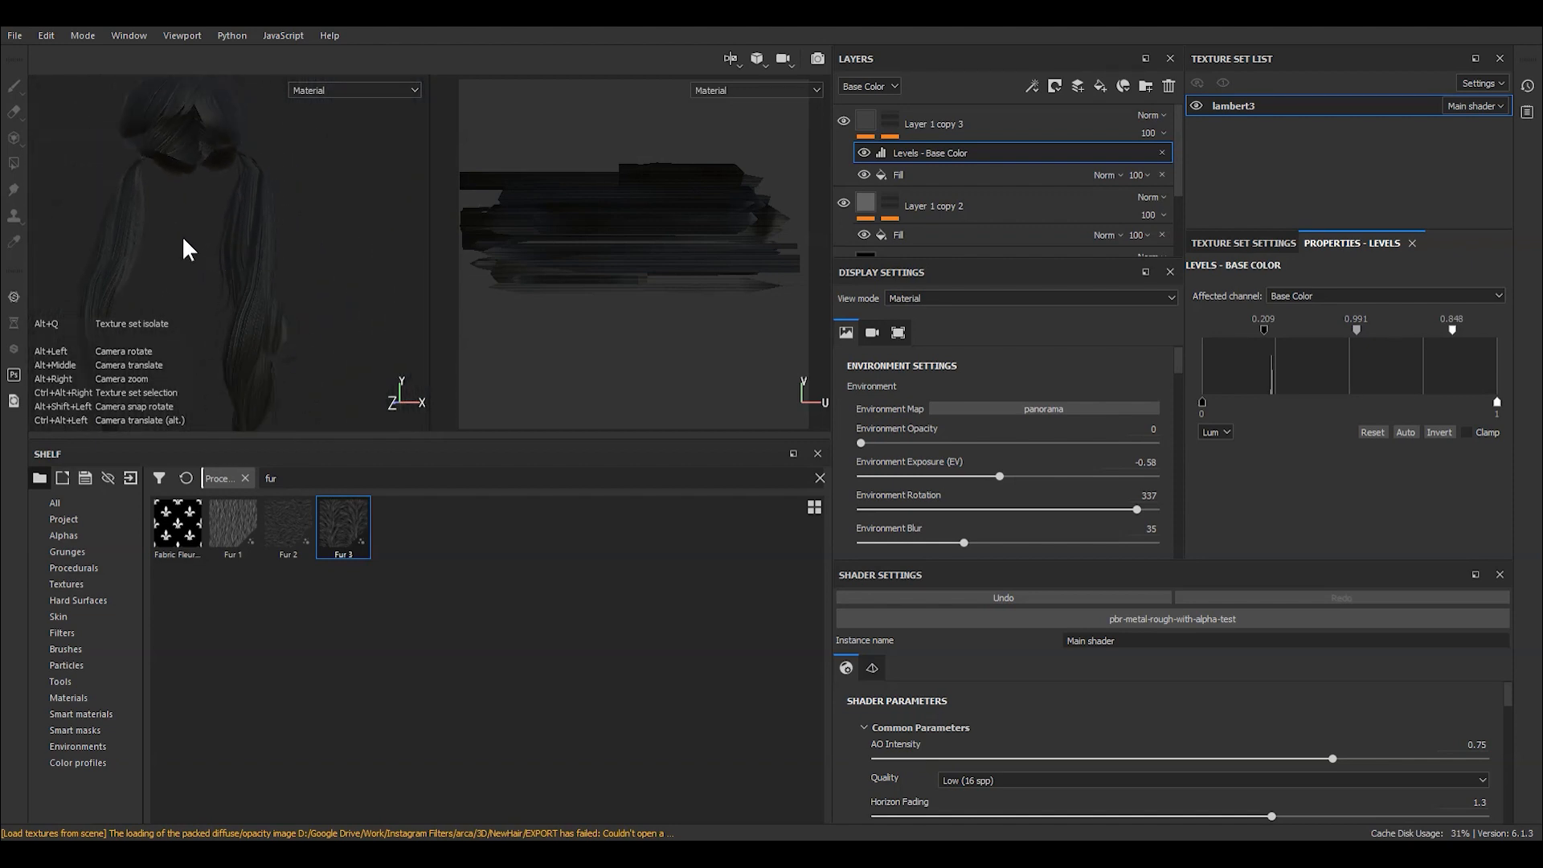
pyautogui.click(969, 123)
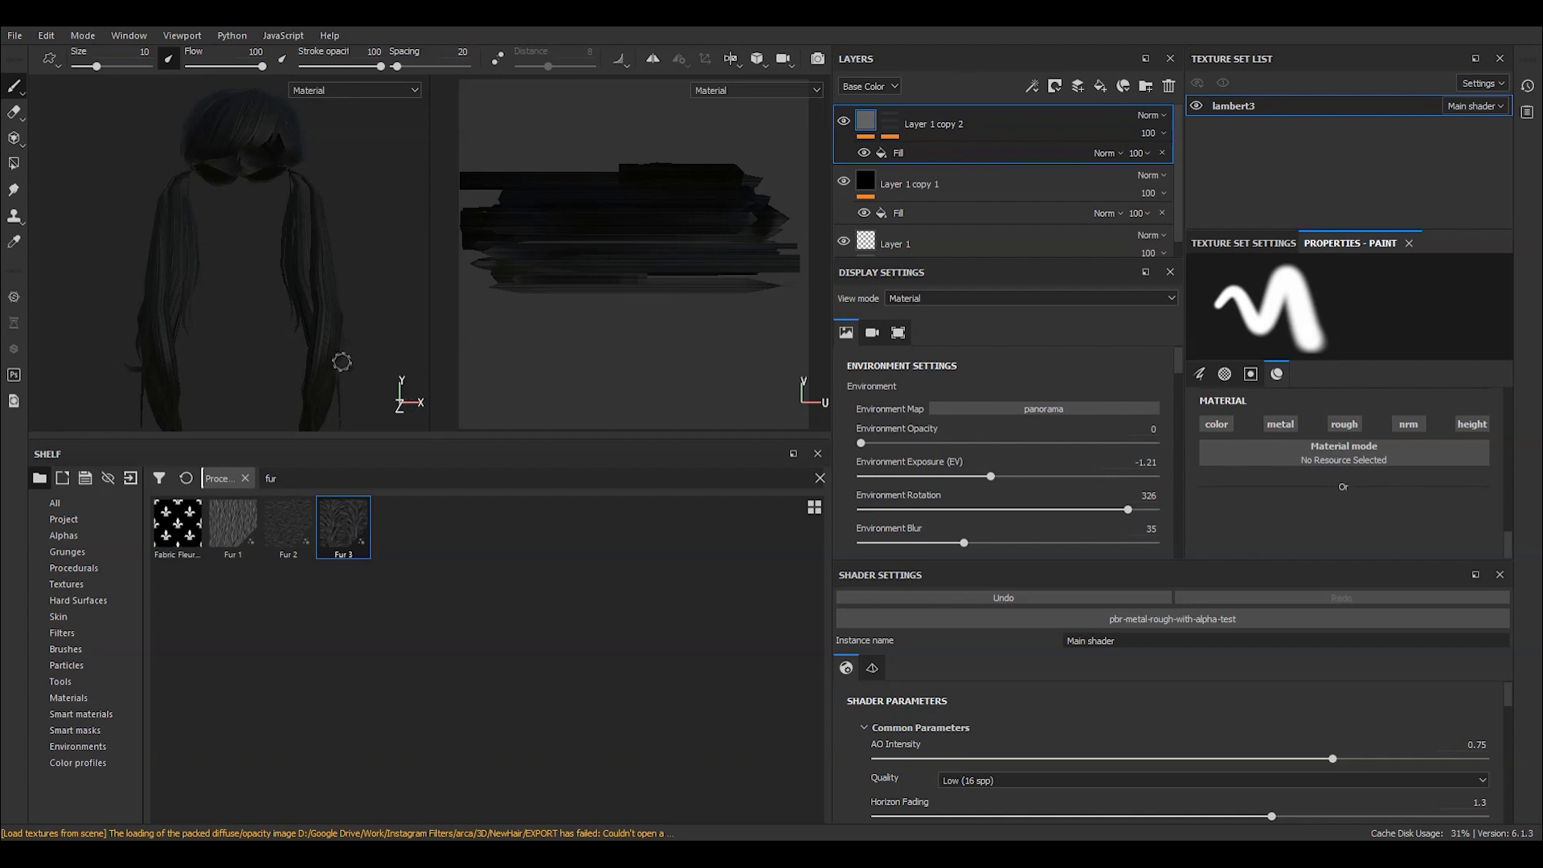
# Step: In the content fill of Layer 1 copy 2, set metallic to 0.7649 and roughness to 0.8244
pyautogui.click(932, 173)
pyautogui.click(906, 151)
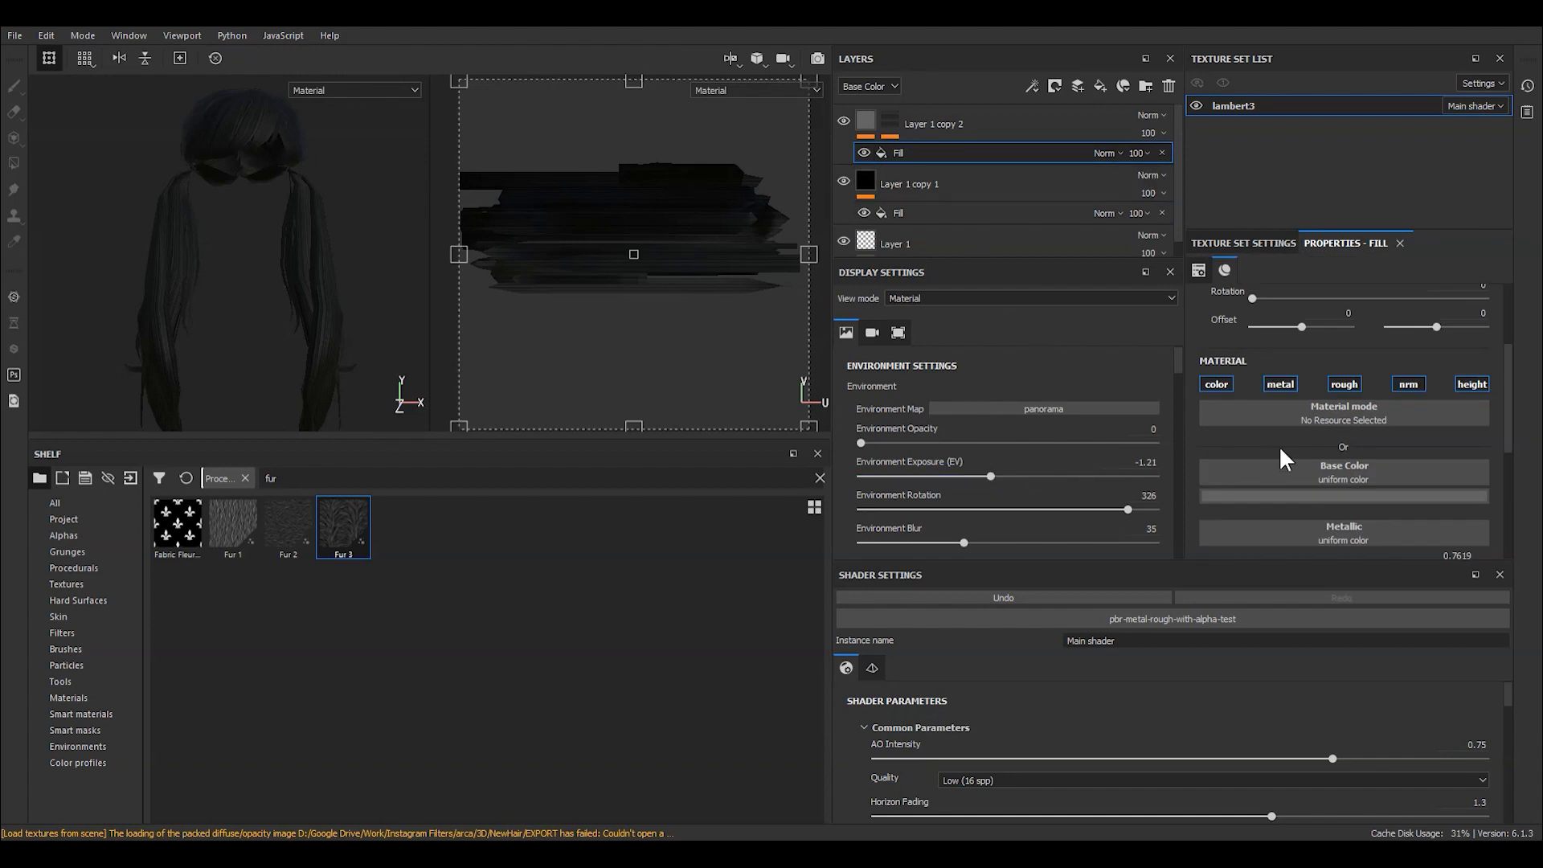
pyautogui.scroll(-3, 1280, 447)
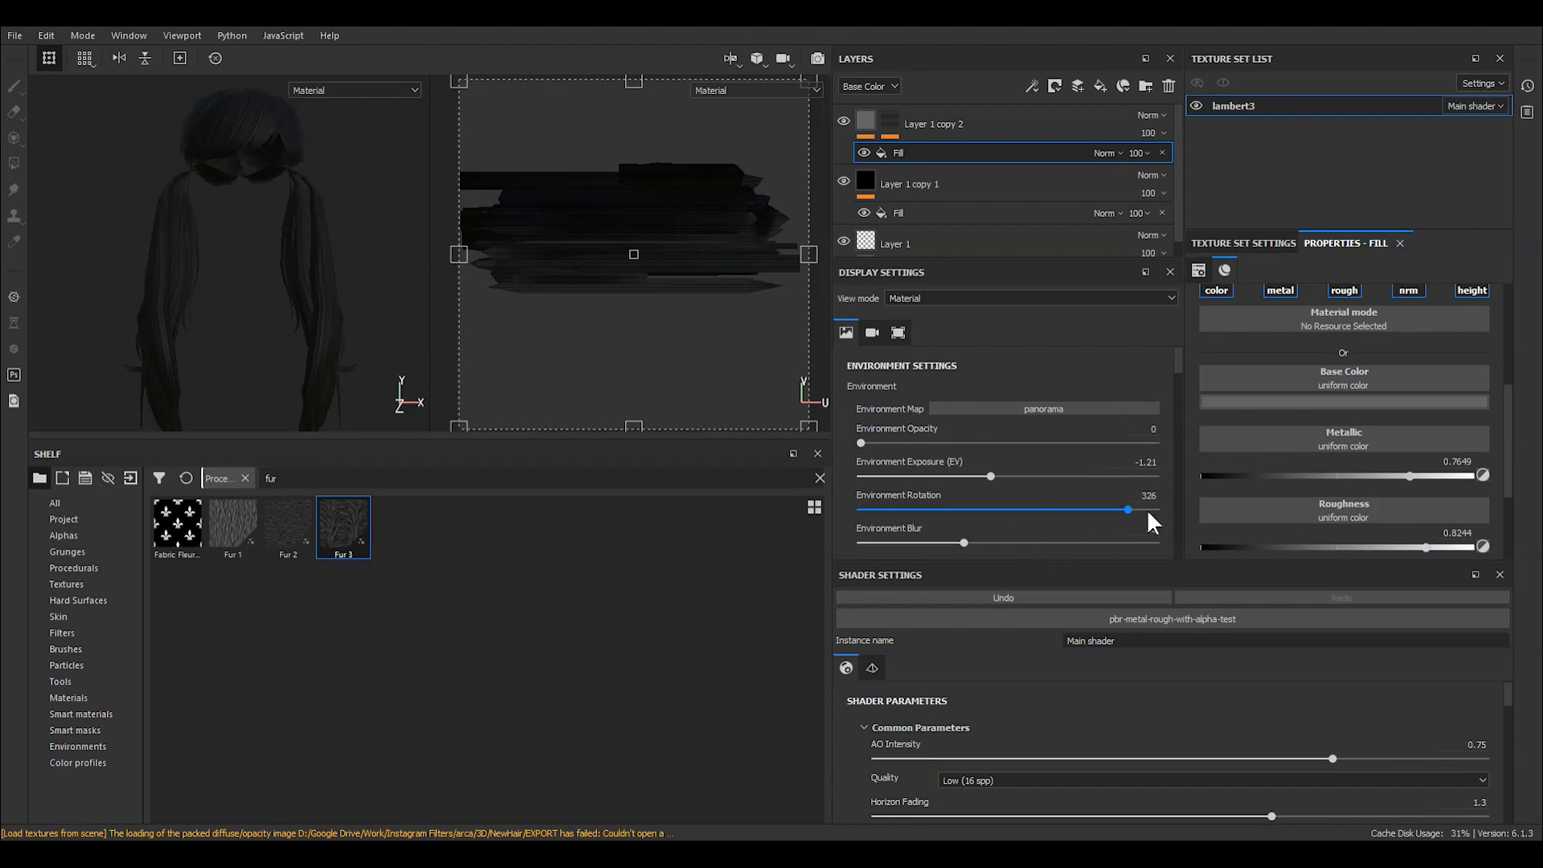
# Step: Set the environment rotation to 304 and the environment exposure to -0.75 EV
pyautogui.moveTo(1126, 517)
pyautogui.mouseDown()
pyautogui.moveTo(1051, 513)
pyautogui.moveTo(1110, 511)
pyautogui.mouseUp()
pyautogui.moveTo(991, 475)
pyautogui.mouseDown()
pyautogui.moveTo(1020, 476)
pyautogui.moveTo(988, 477)
pyautogui.moveTo(1000, 484)
pyautogui.mouseUp()
pyautogui.moveTo(999, 484); pyautogui.dragTo(997, 484)
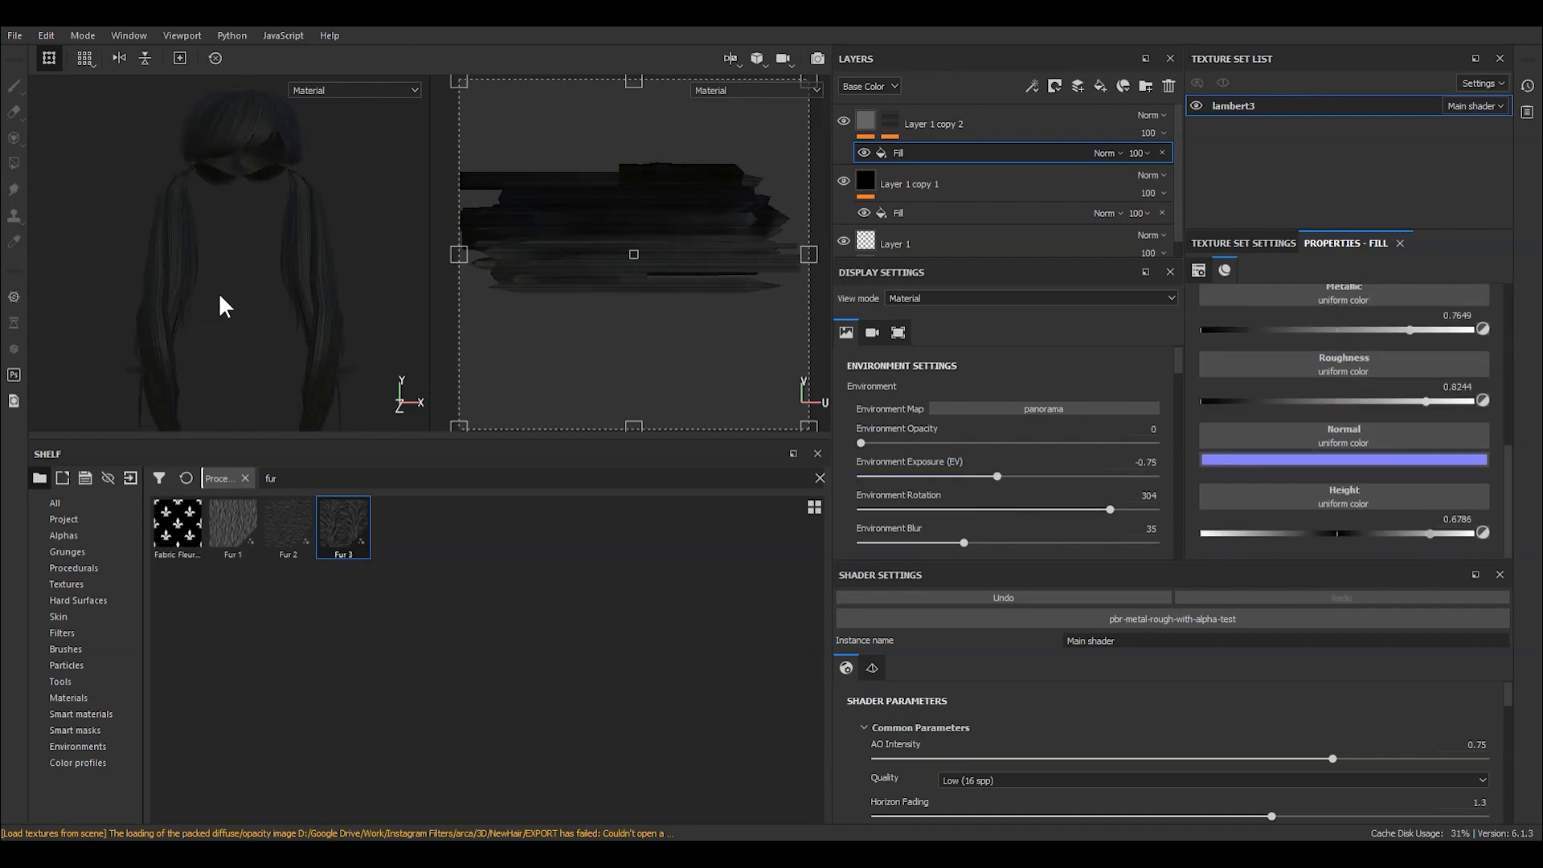
# Step: Set the height of Layer 1 copy 2's content fill to 0.5893 while checking the hair strands up close
pyautogui.scroll(5, 225, 293)
pyautogui.keyDown('alt'); pyautogui.moveTo(325, 301); pyautogui.dragTo(240, 310, button='middle'); pyautogui.keyUp('alt')
pyautogui.keyDown('alt'); pyautogui.moveTo(241, 320); pyautogui.dragTo(282, 312); pyautogui.keyUp('alt')
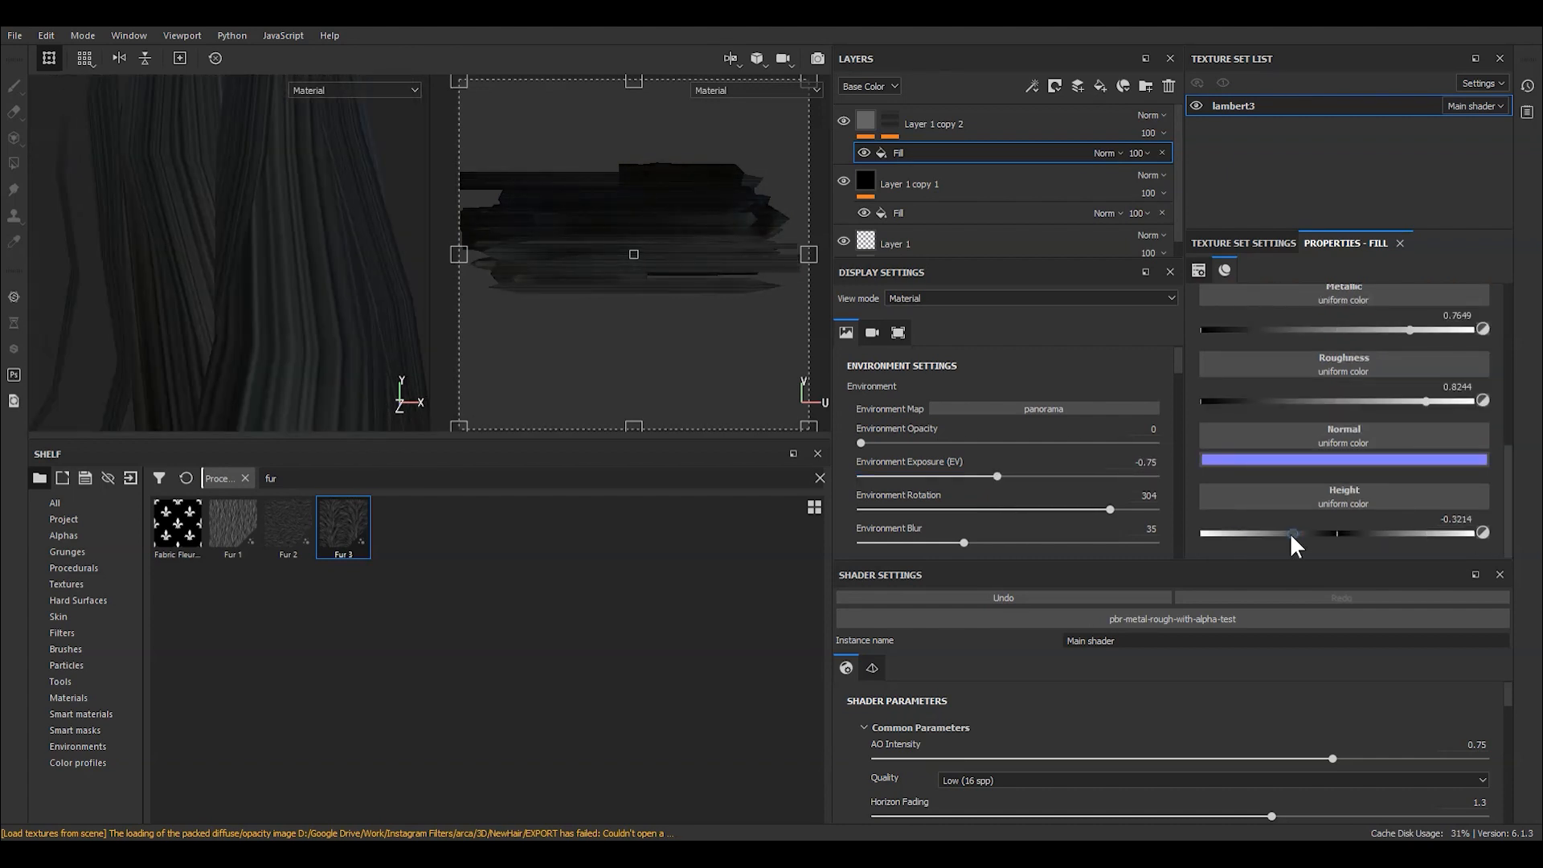
pyautogui.moveTo(1291, 534); pyautogui.dragTo(1425, 546)
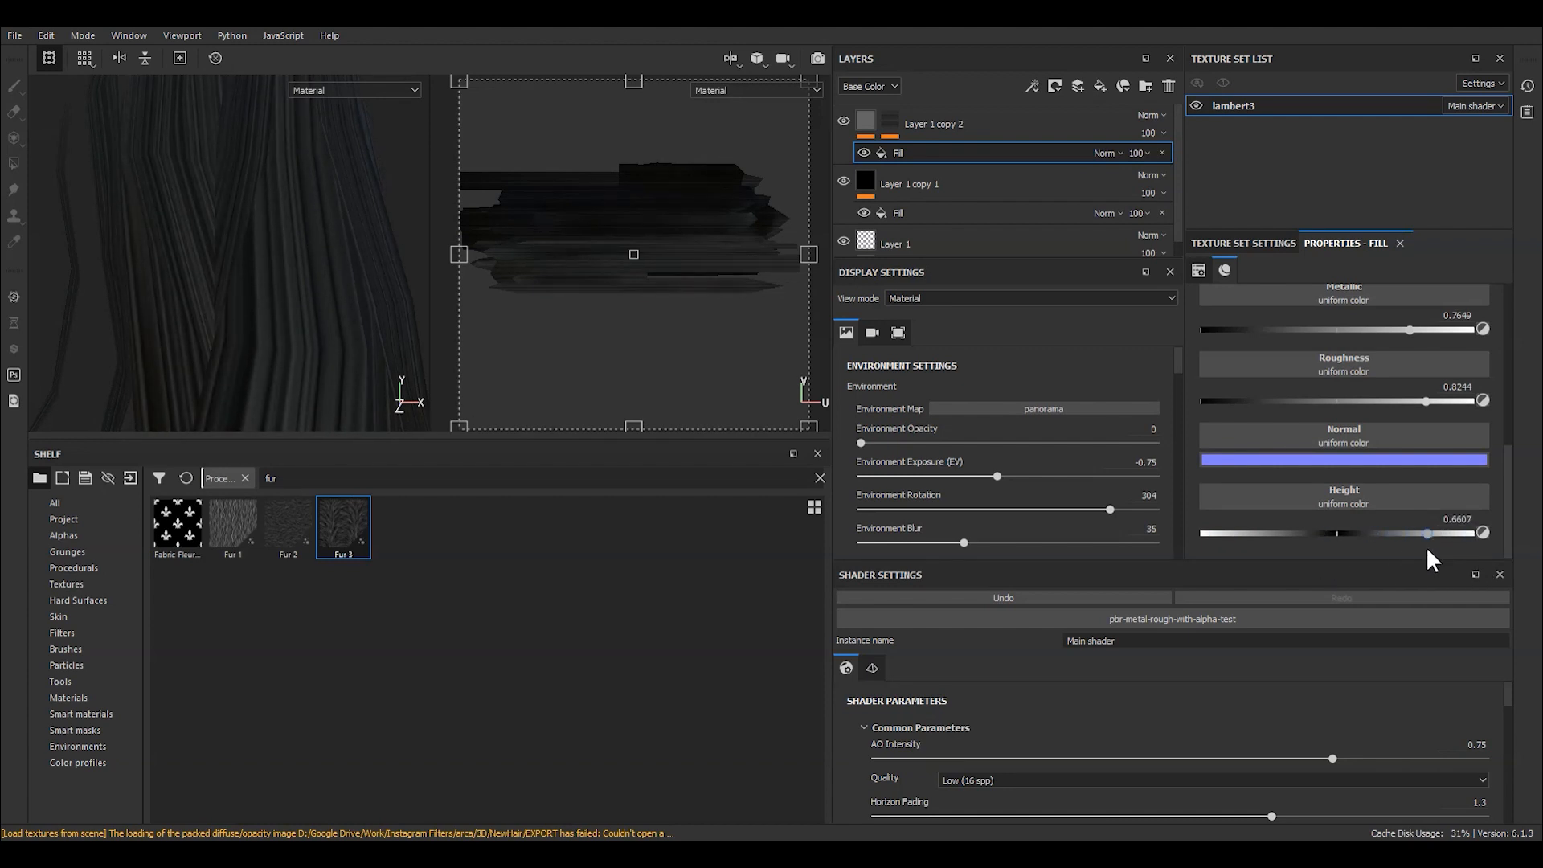
pyautogui.scroll(2, 230, 223)
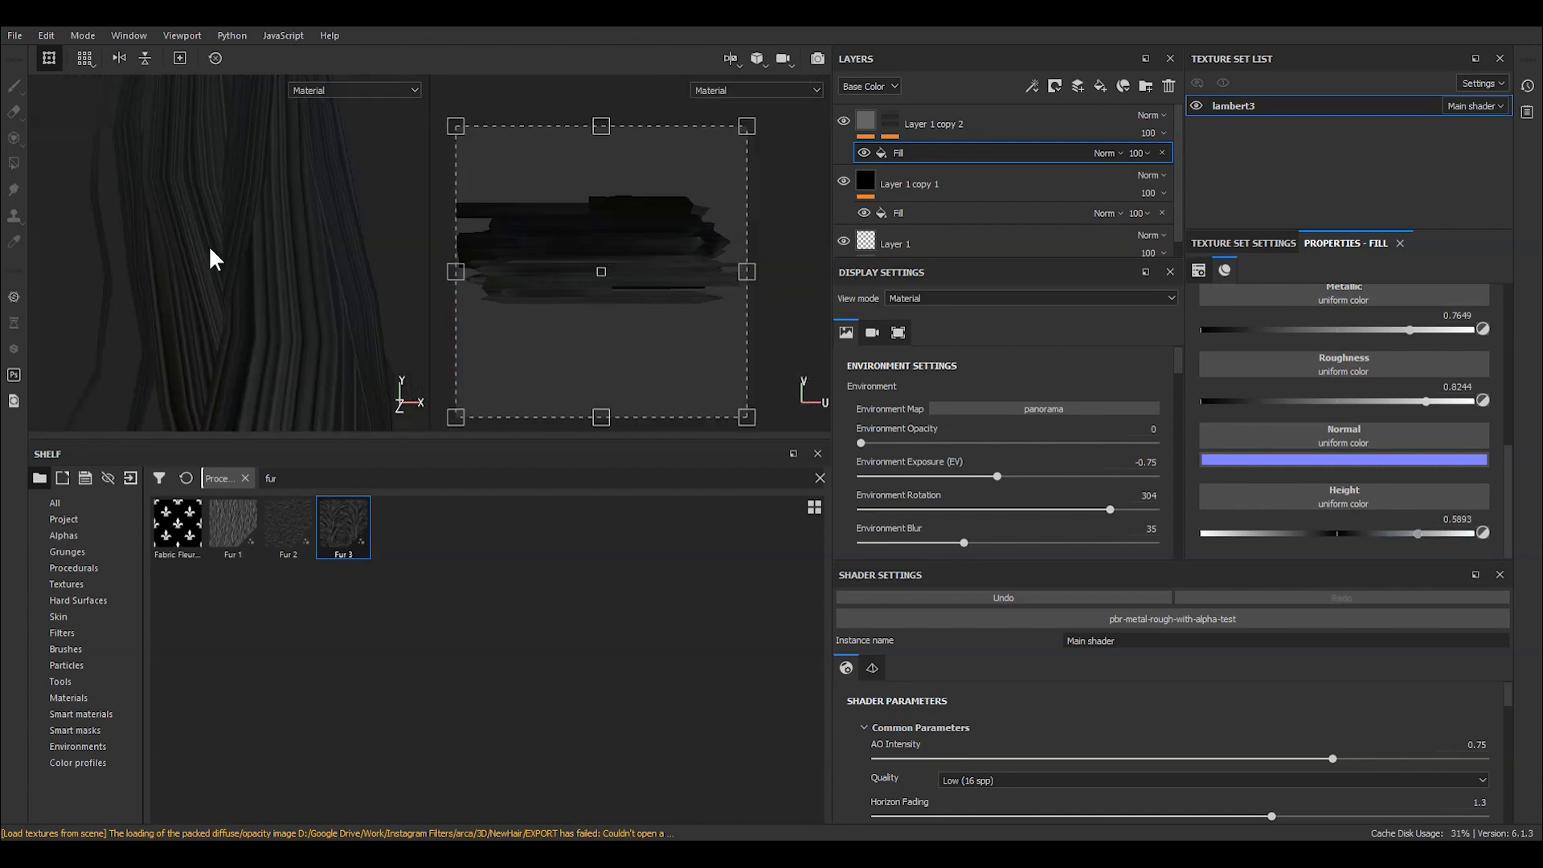
pyautogui.scroll(-3, 214, 247)
pyautogui.scroll(-5, 233, 254)
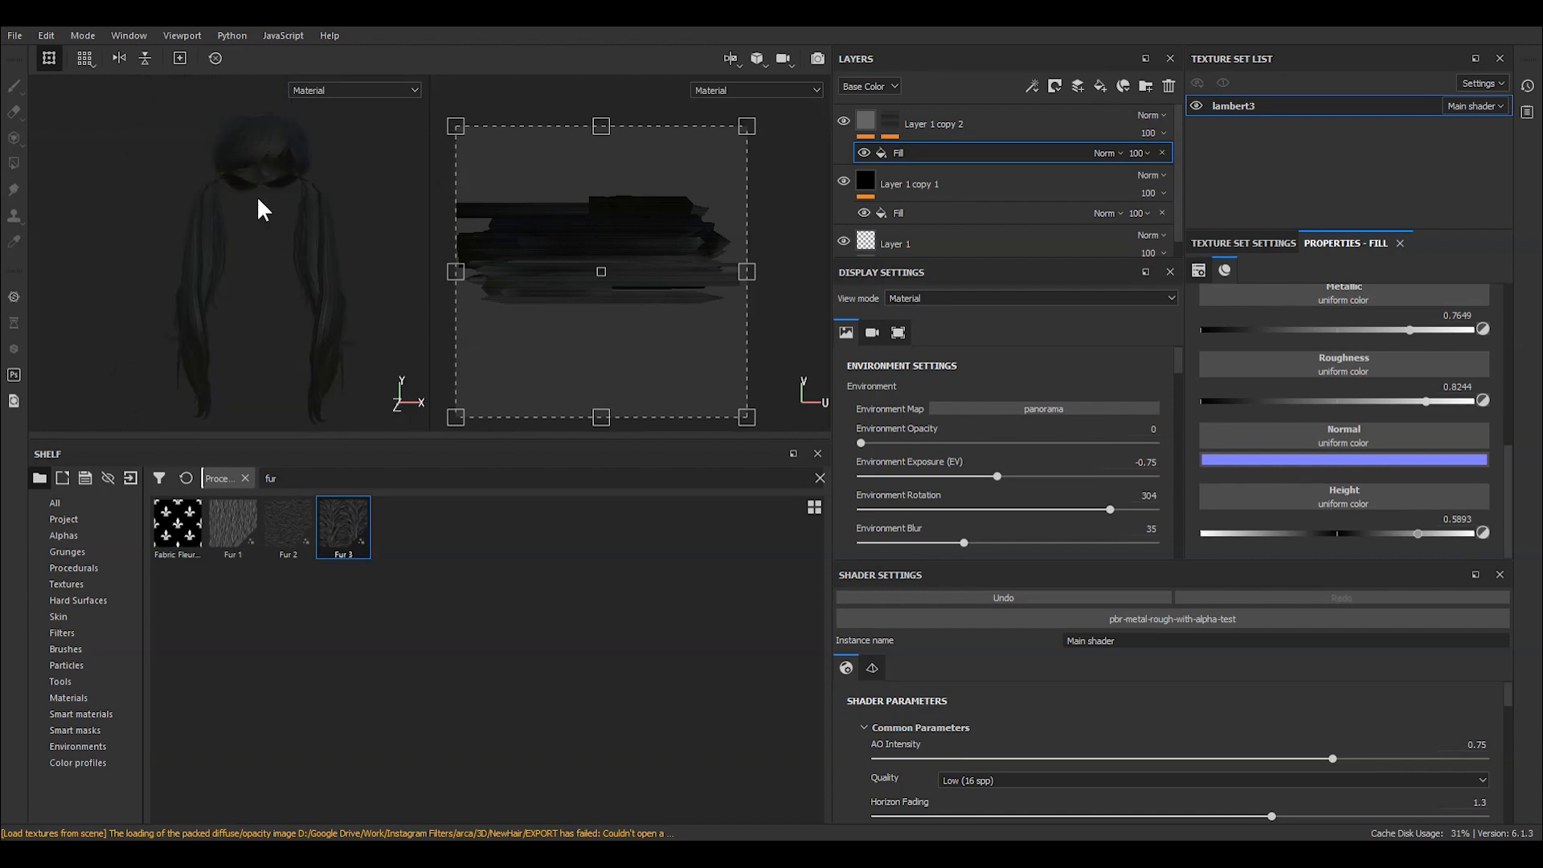
# Step: Export the textures with the USD PBR Metal Roughness template at a size of 1024
pyautogui.click(16, 37)
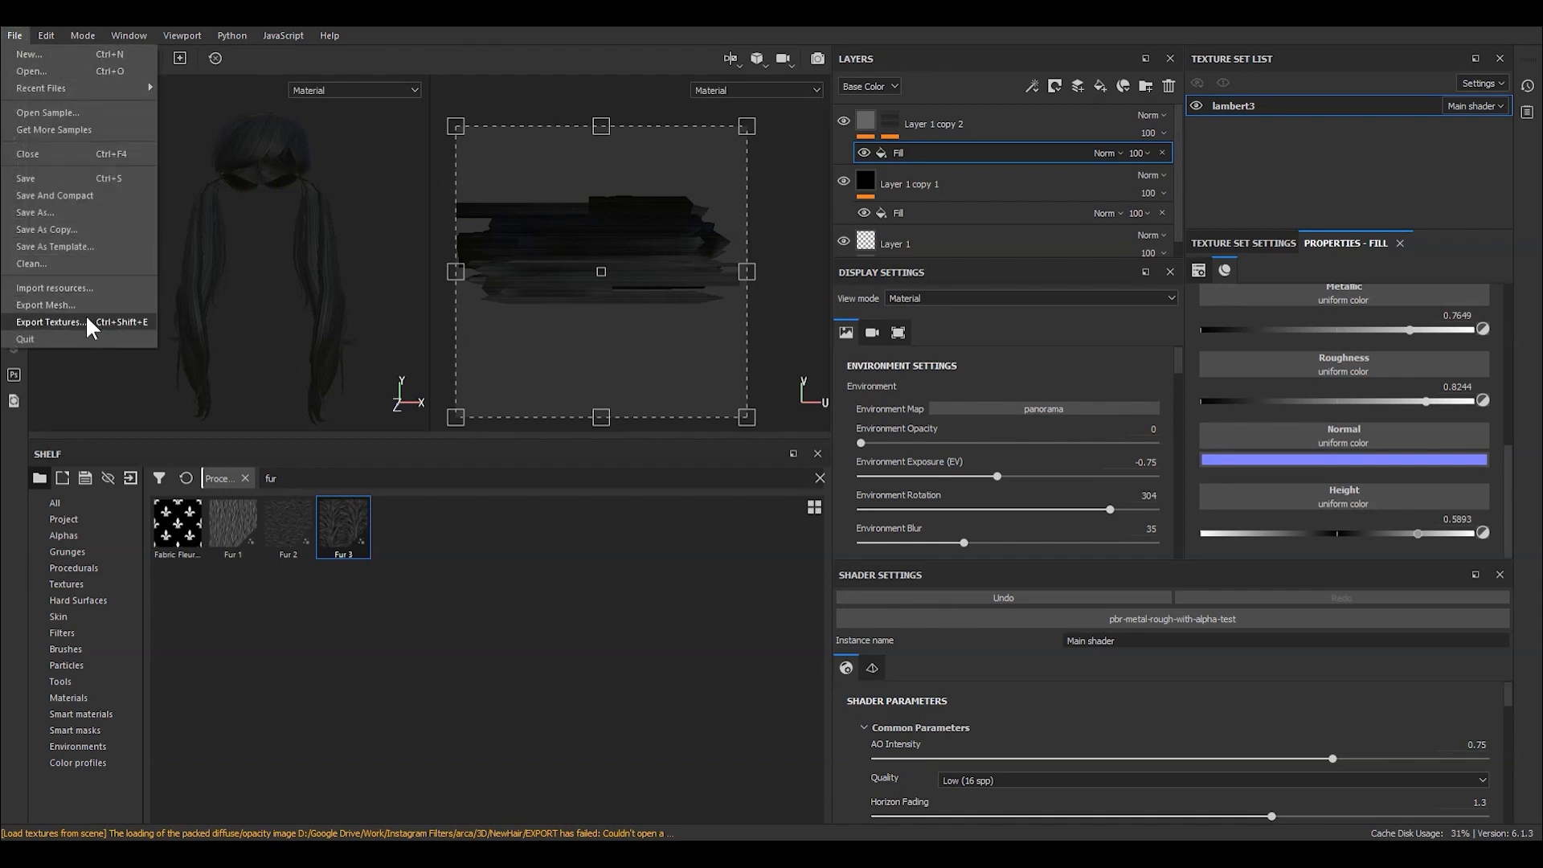
pyautogui.click(50, 322)
pyautogui.click(726, 248)
pyautogui.click(720, 270)
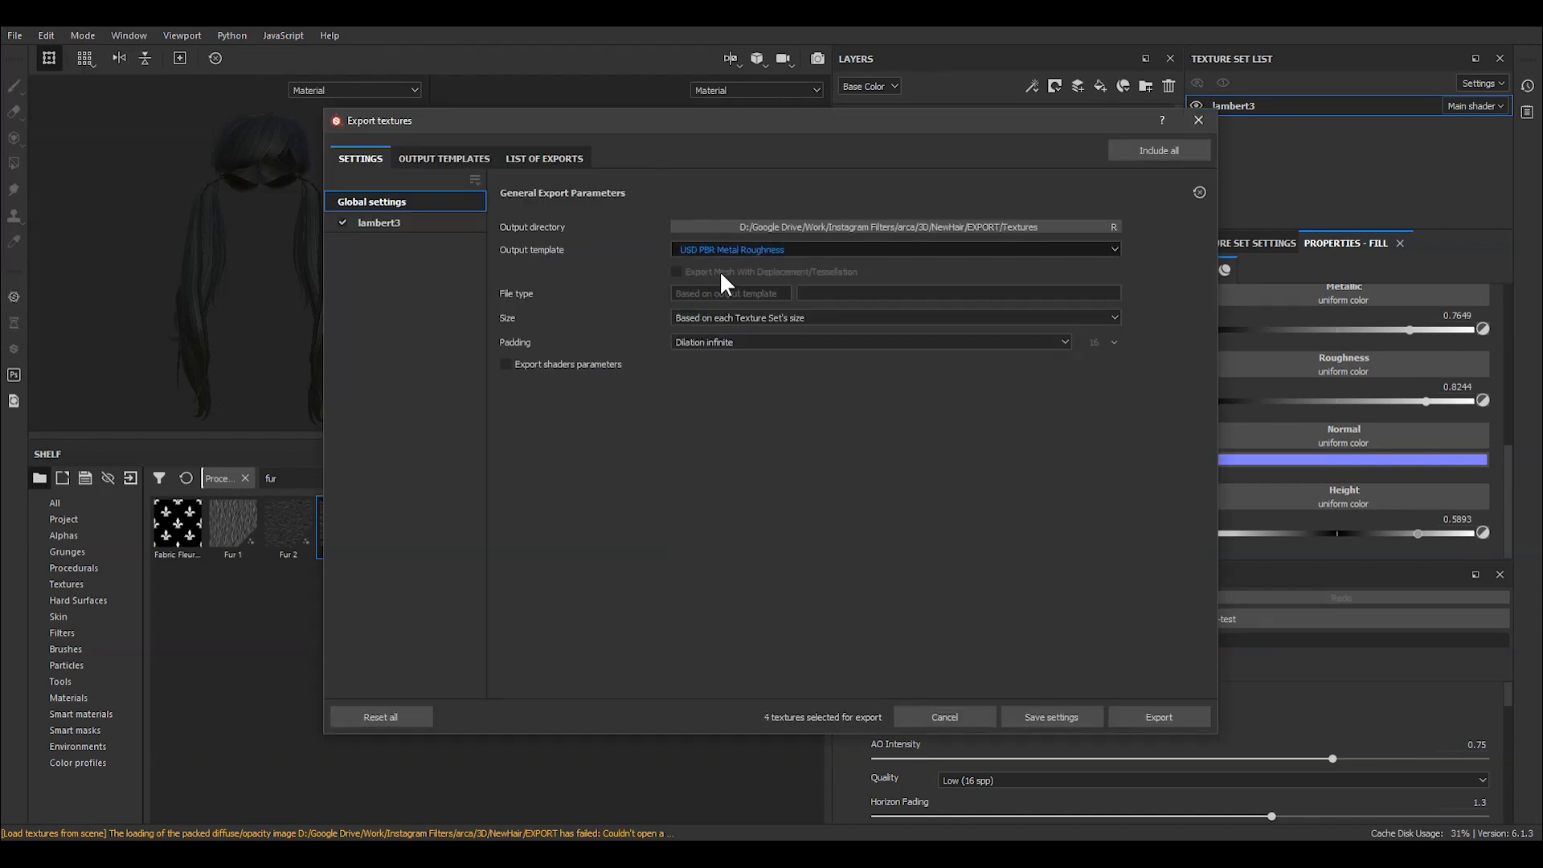
pyautogui.click(726, 317)
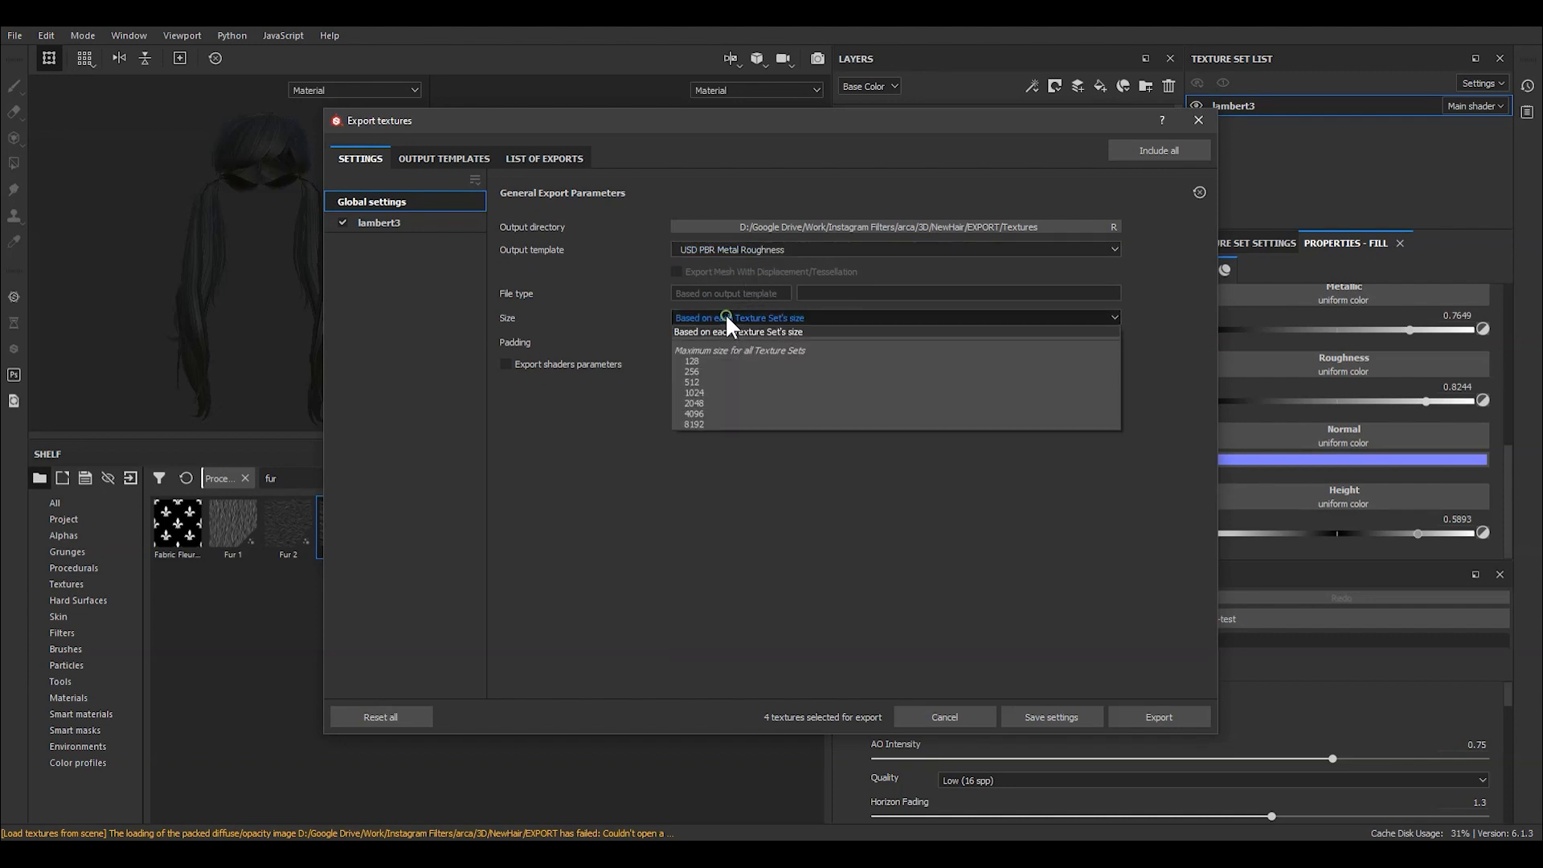
pyautogui.click(716, 393)
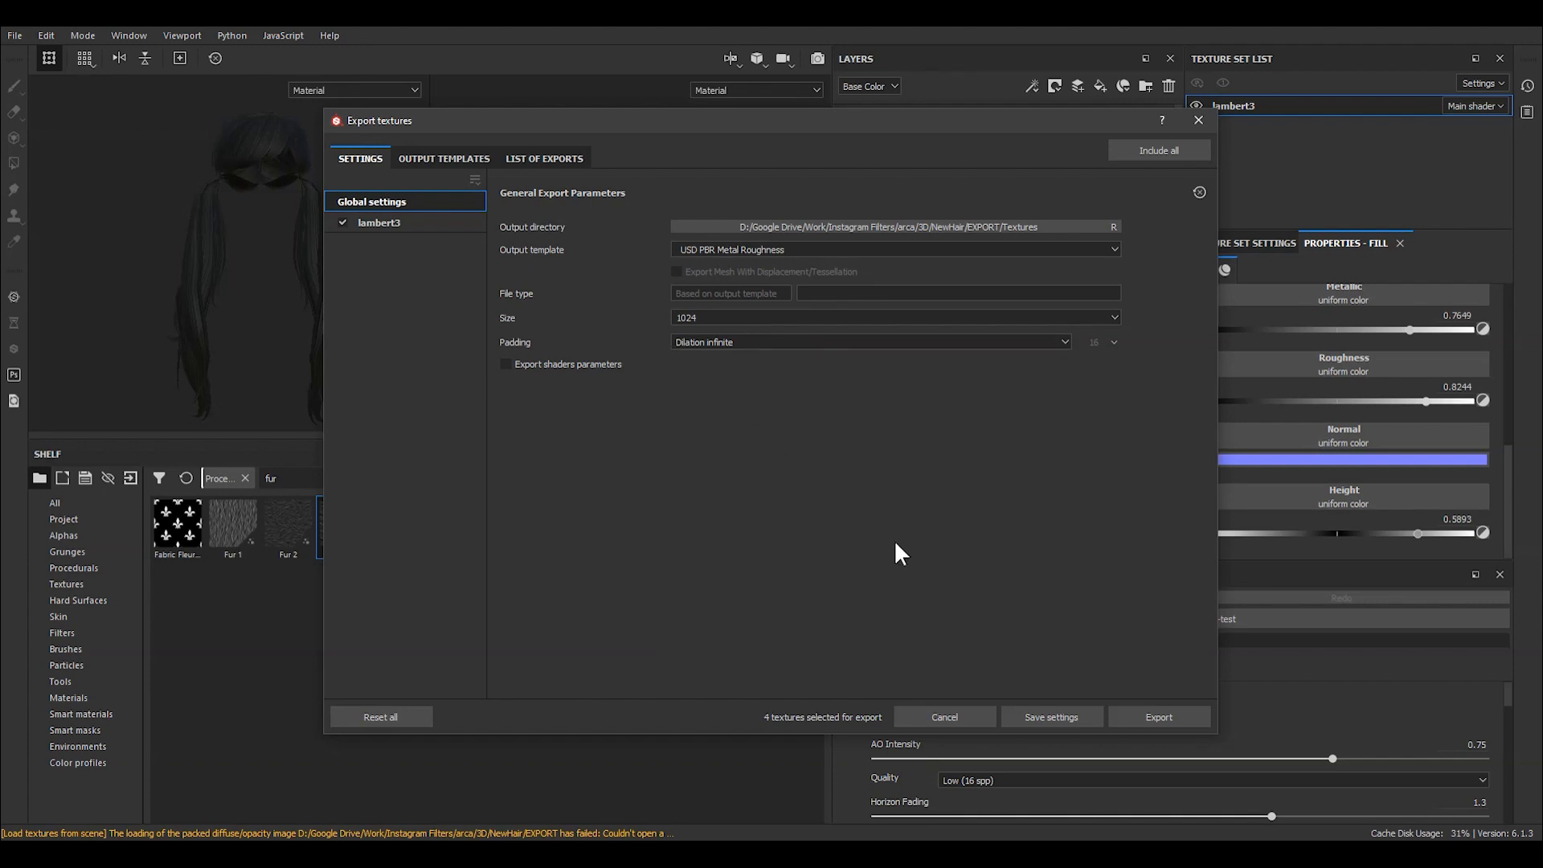
pyautogui.click(1141, 711)
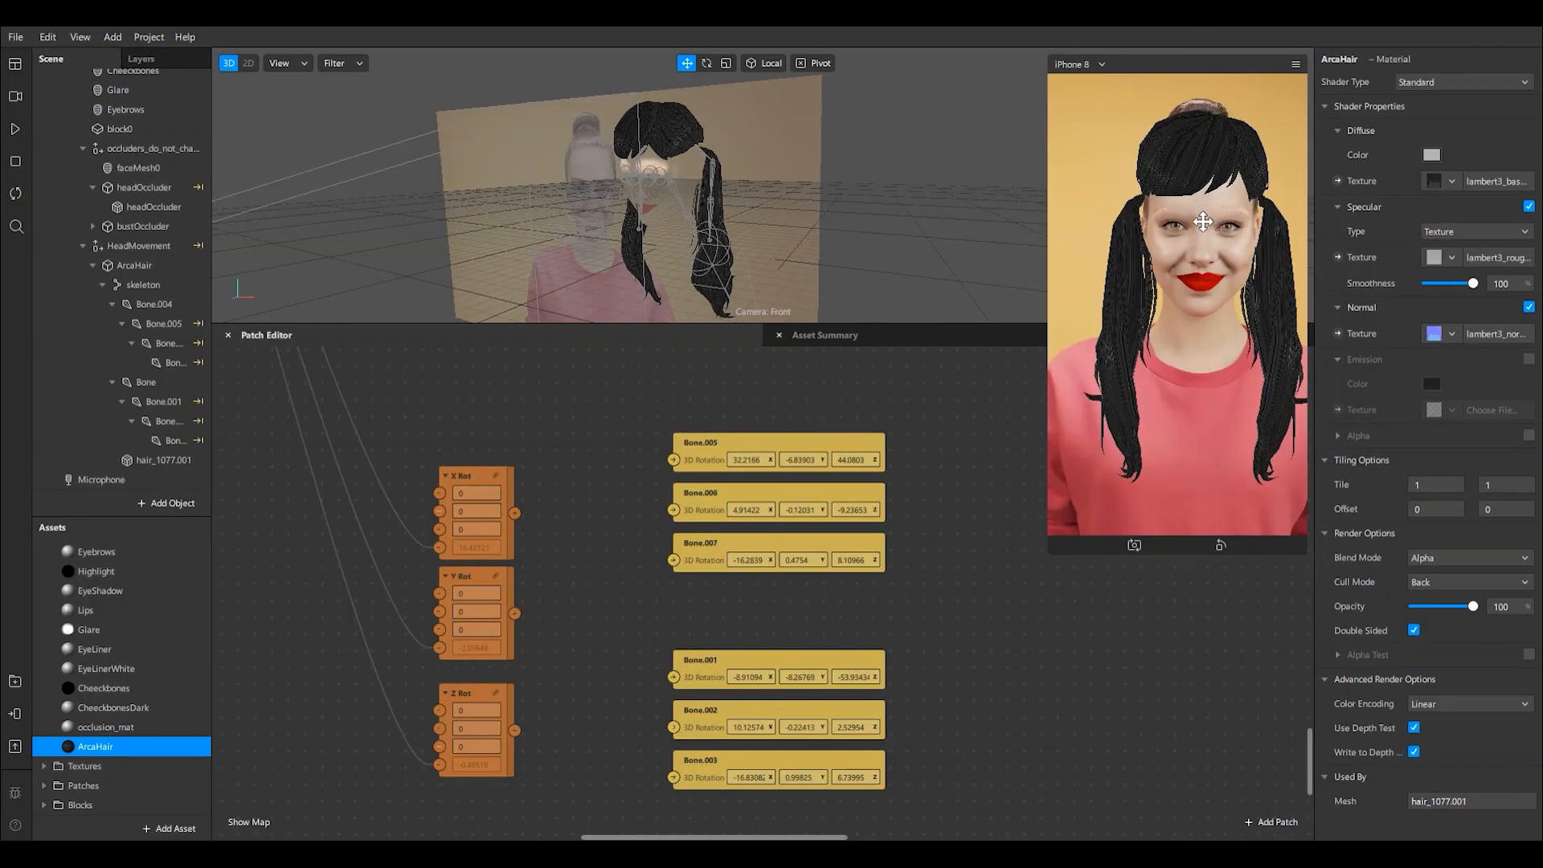
# Step: In Spark AR Studio, review the ArcaHair material's diffuse texture and colour, and try a specular smoothness of 0
pyautogui.click(1452, 181)
pyautogui.click(1271, 604)
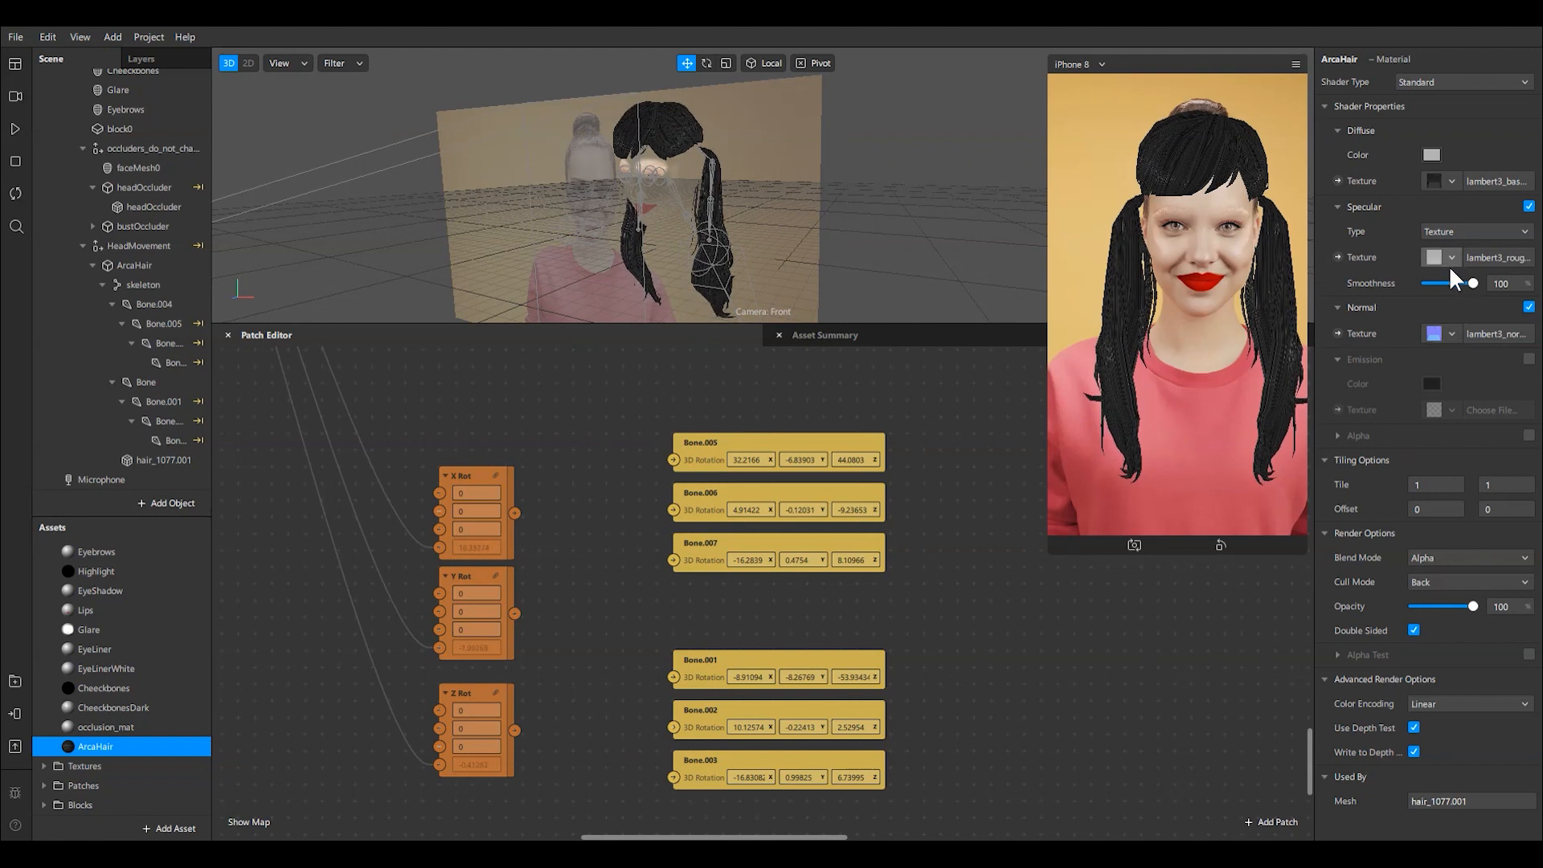
pyautogui.click(1463, 283)
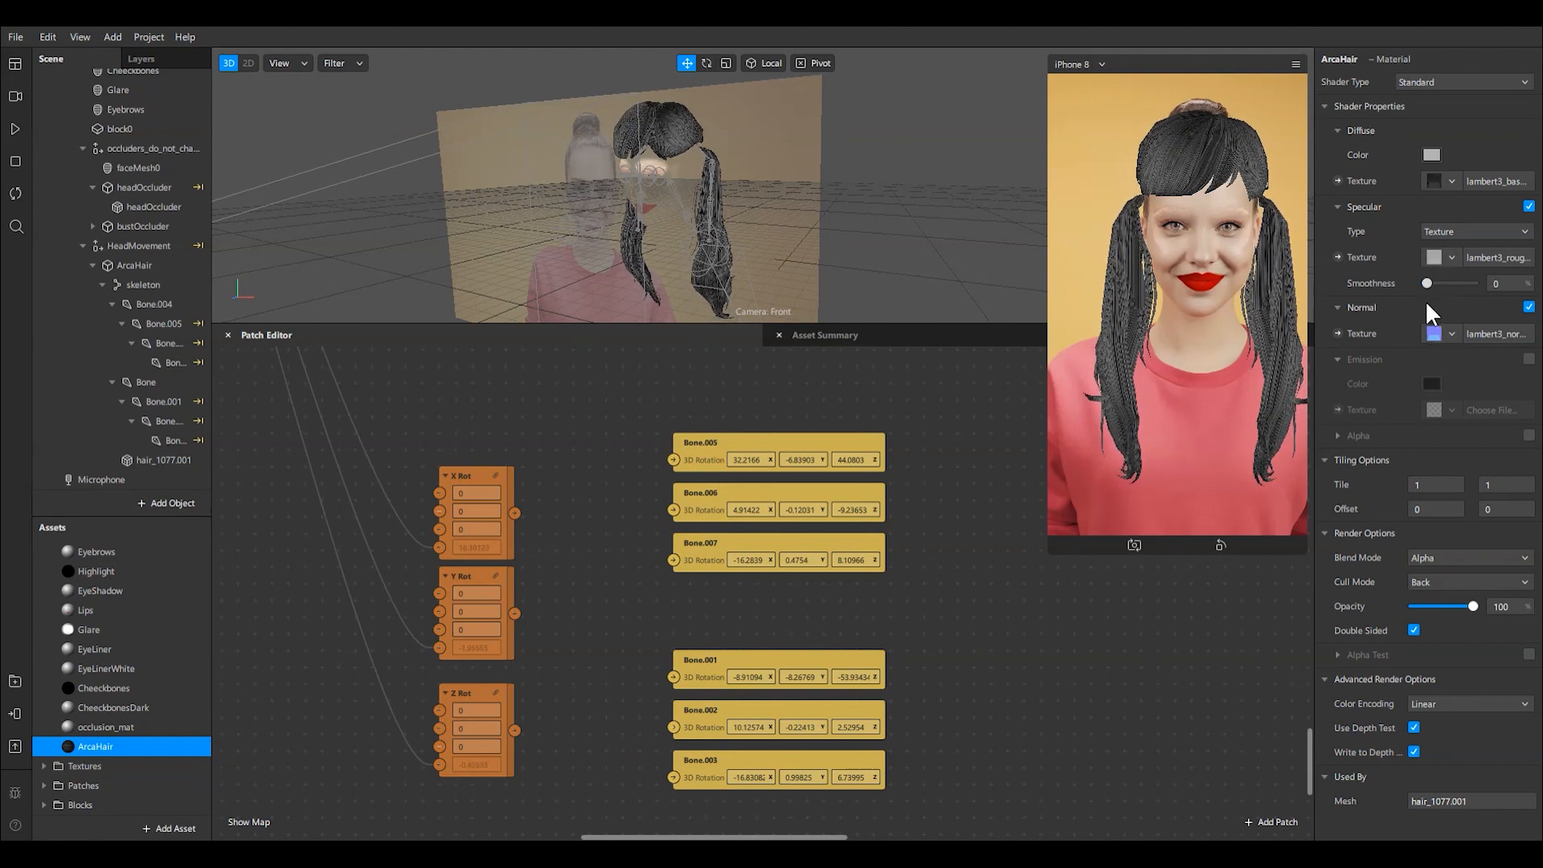
pyautogui.click(1476, 282)
pyautogui.click(1436, 158)
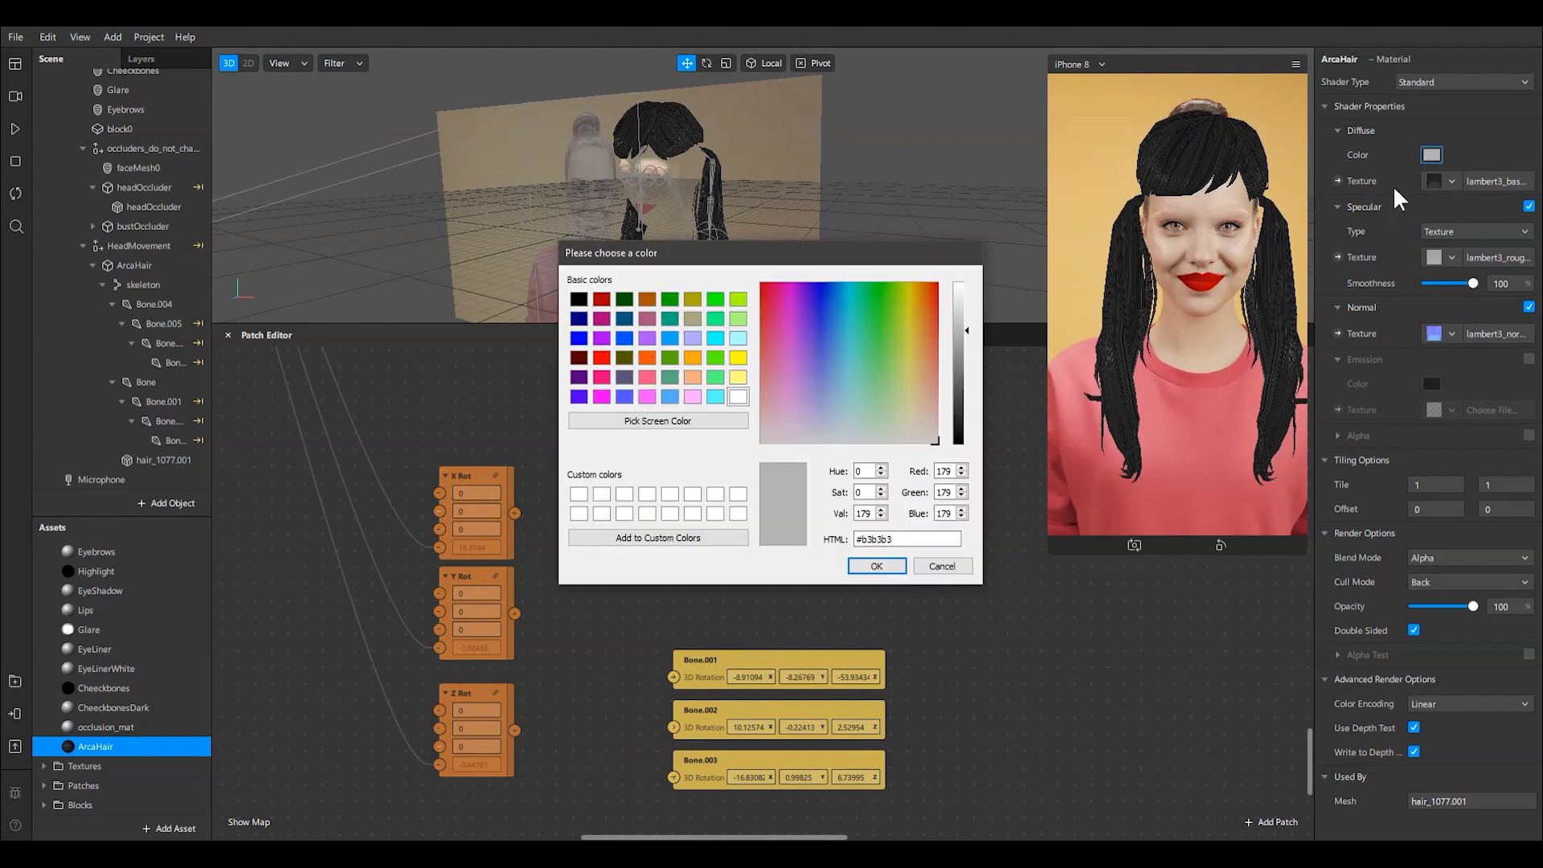
# Step: Try the Physically-Based shader on the ArcaHair material and adjust its metallic value
pyautogui.click(1463, 82)
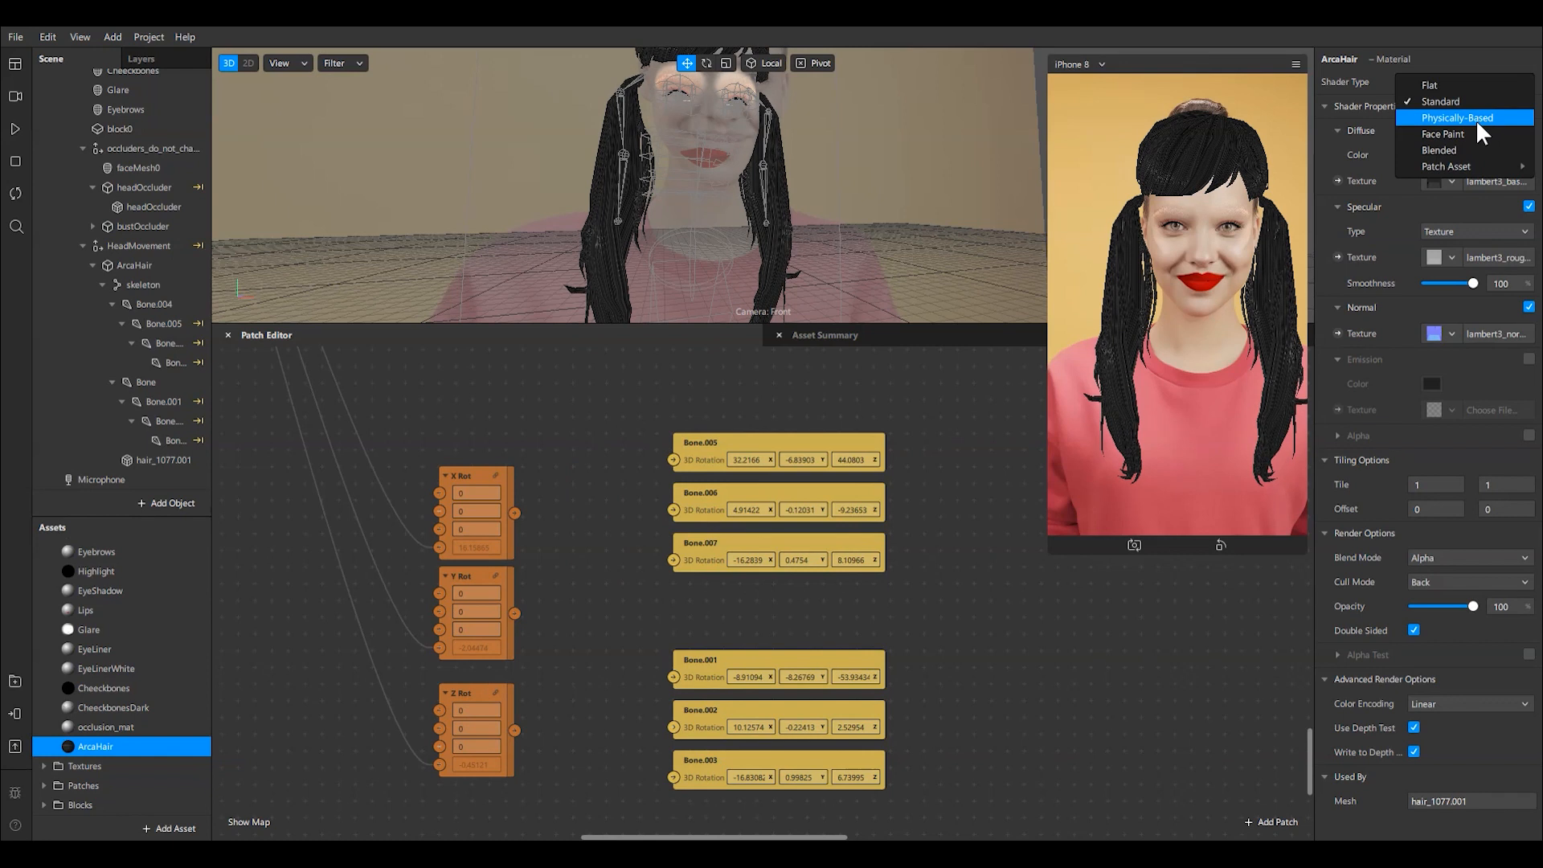
pyautogui.click(1471, 117)
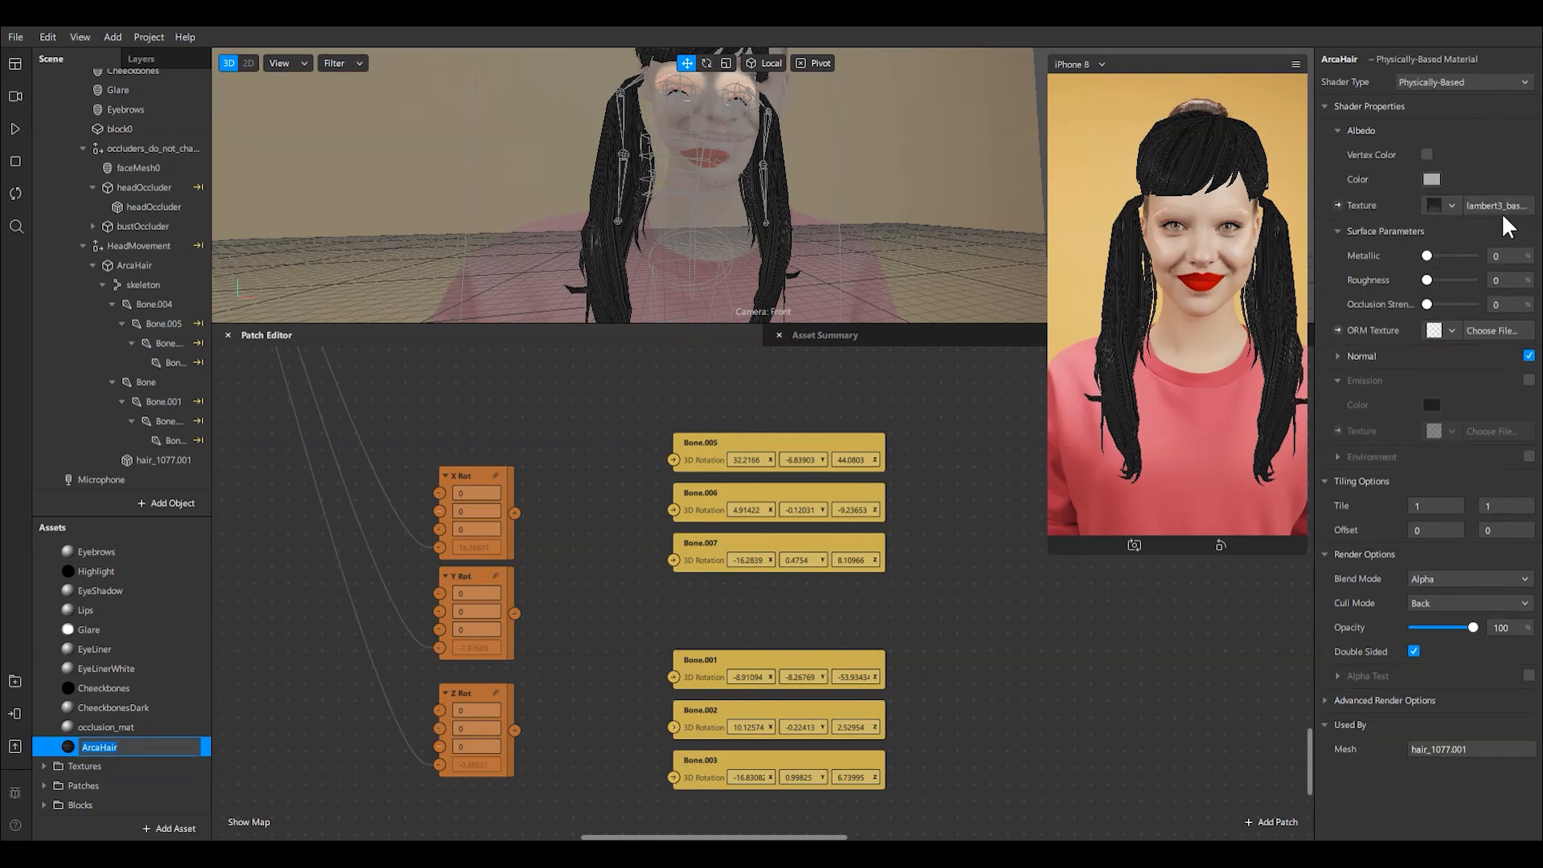
pyautogui.moveTo(1428, 255); pyautogui.dragTo(1442, 287)
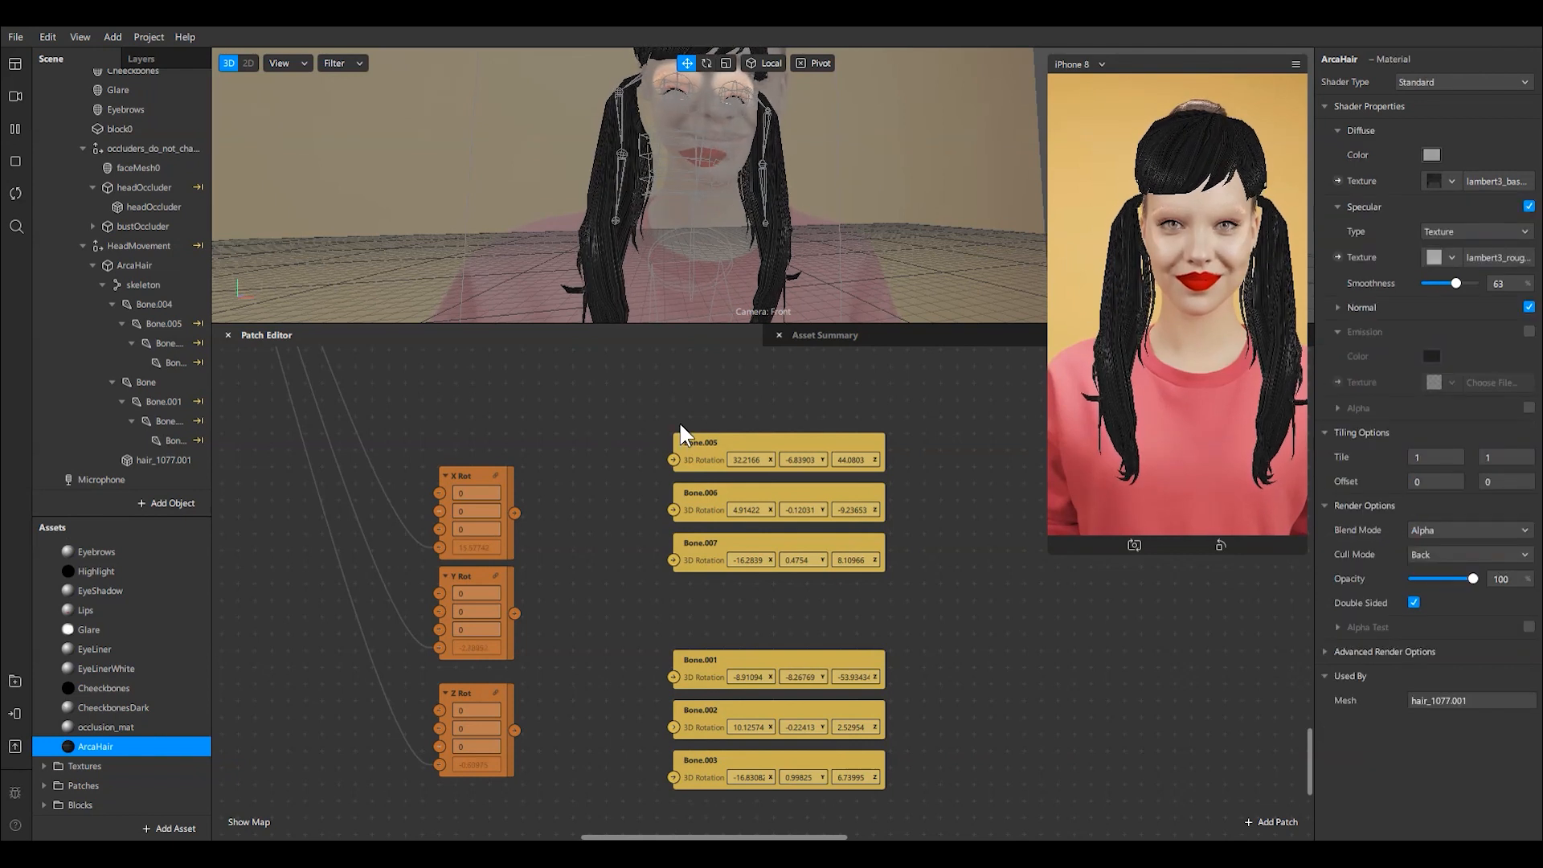
# Step: Inspect the occluders group, faceMesh0, bustOccluder, the HeadMovement null object and the ArcaHair model in the scene
pyautogui.click(133, 146)
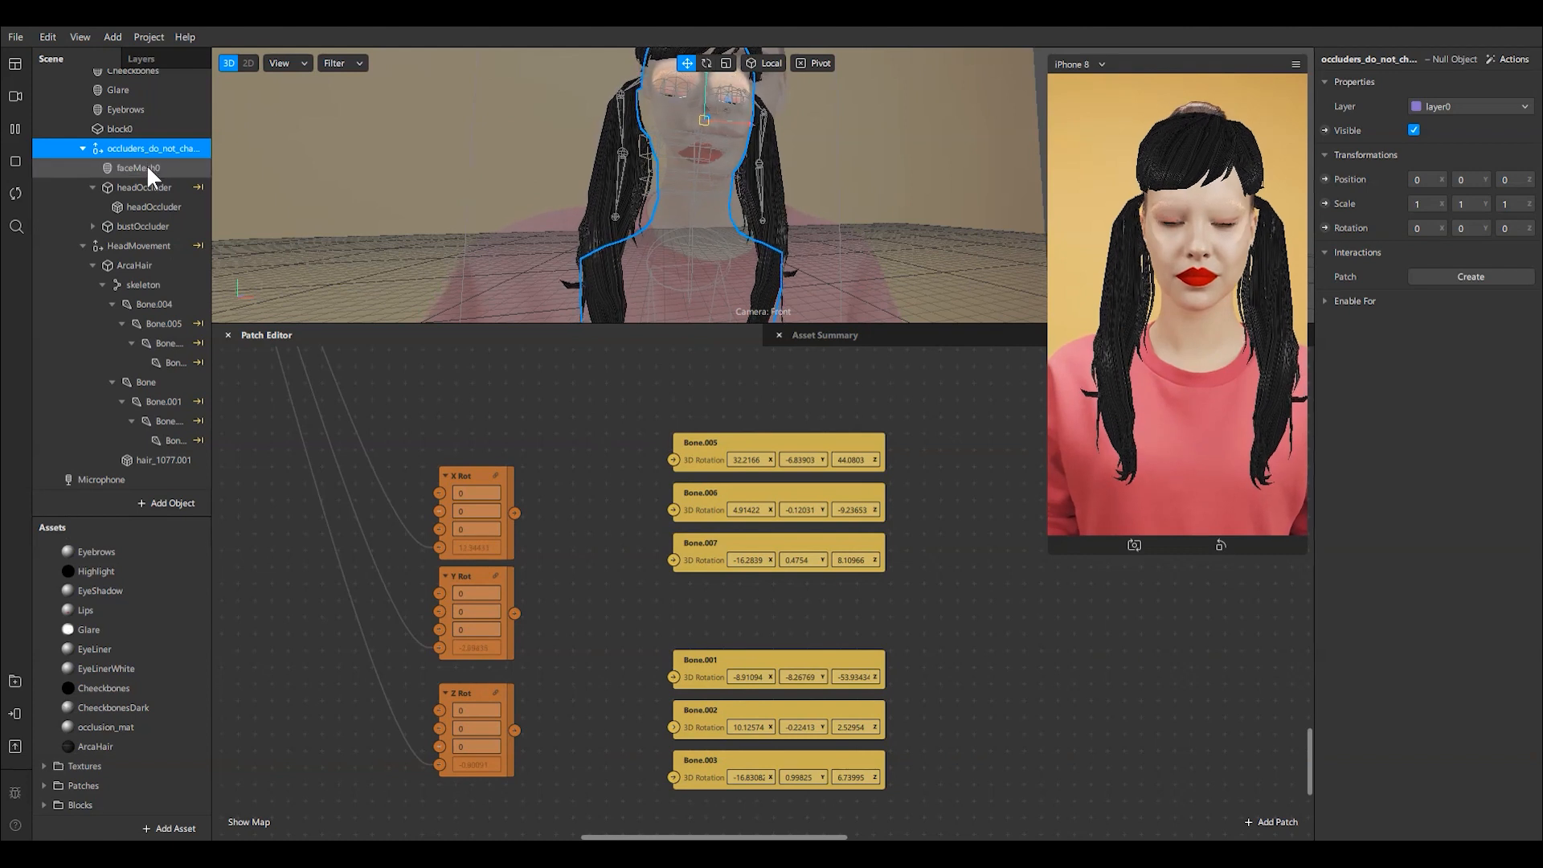
pyautogui.click(145, 167)
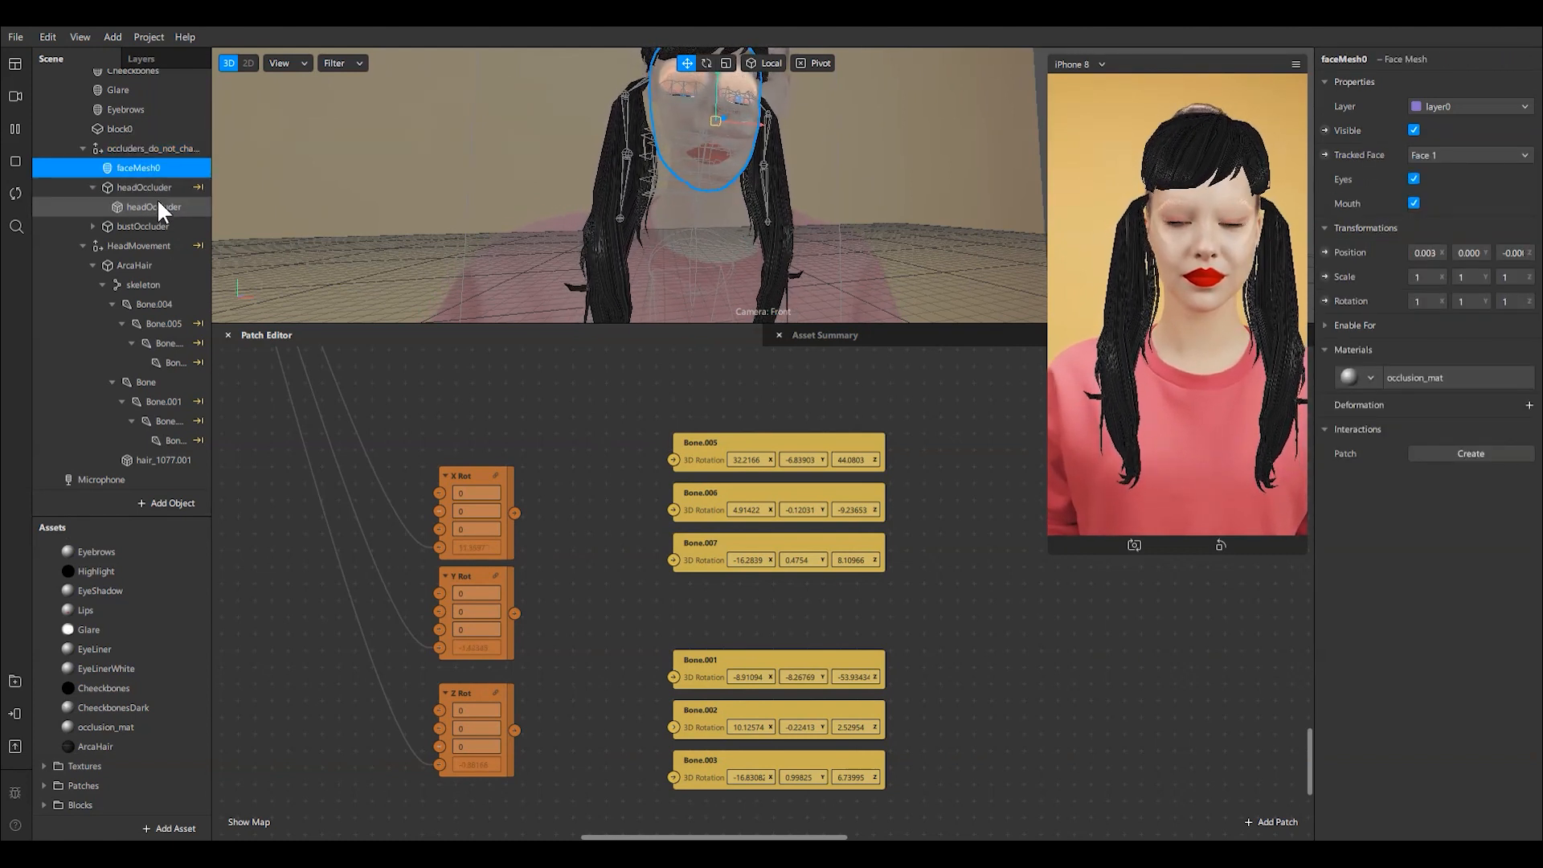
pyautogui.click(143, 226)
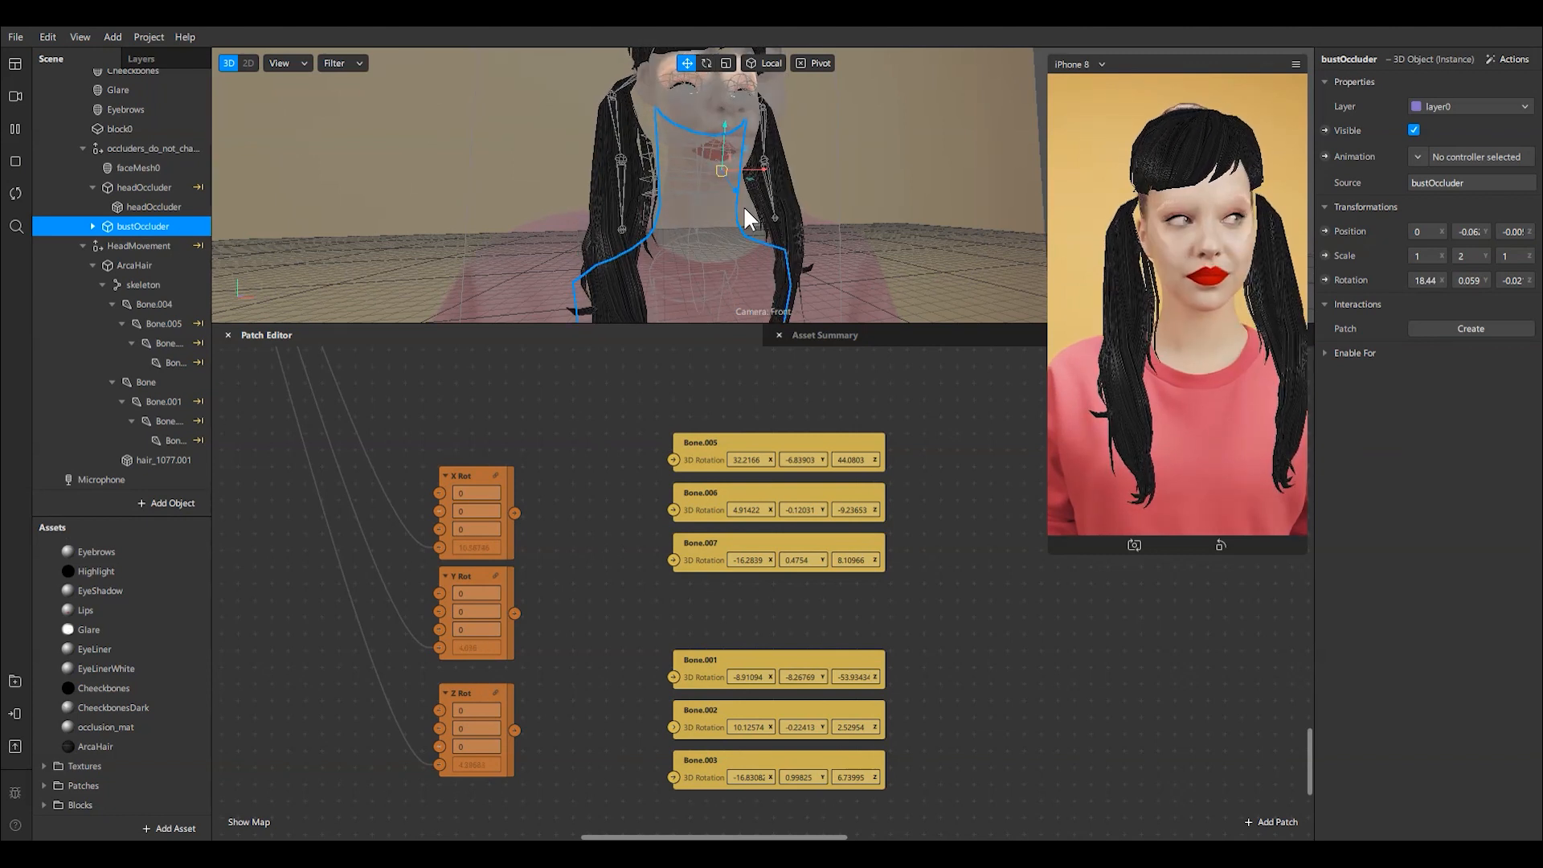
pyautogui.click(124, 245)
pyautogui.click(133, 265)
pyautogui.click(138, 248)
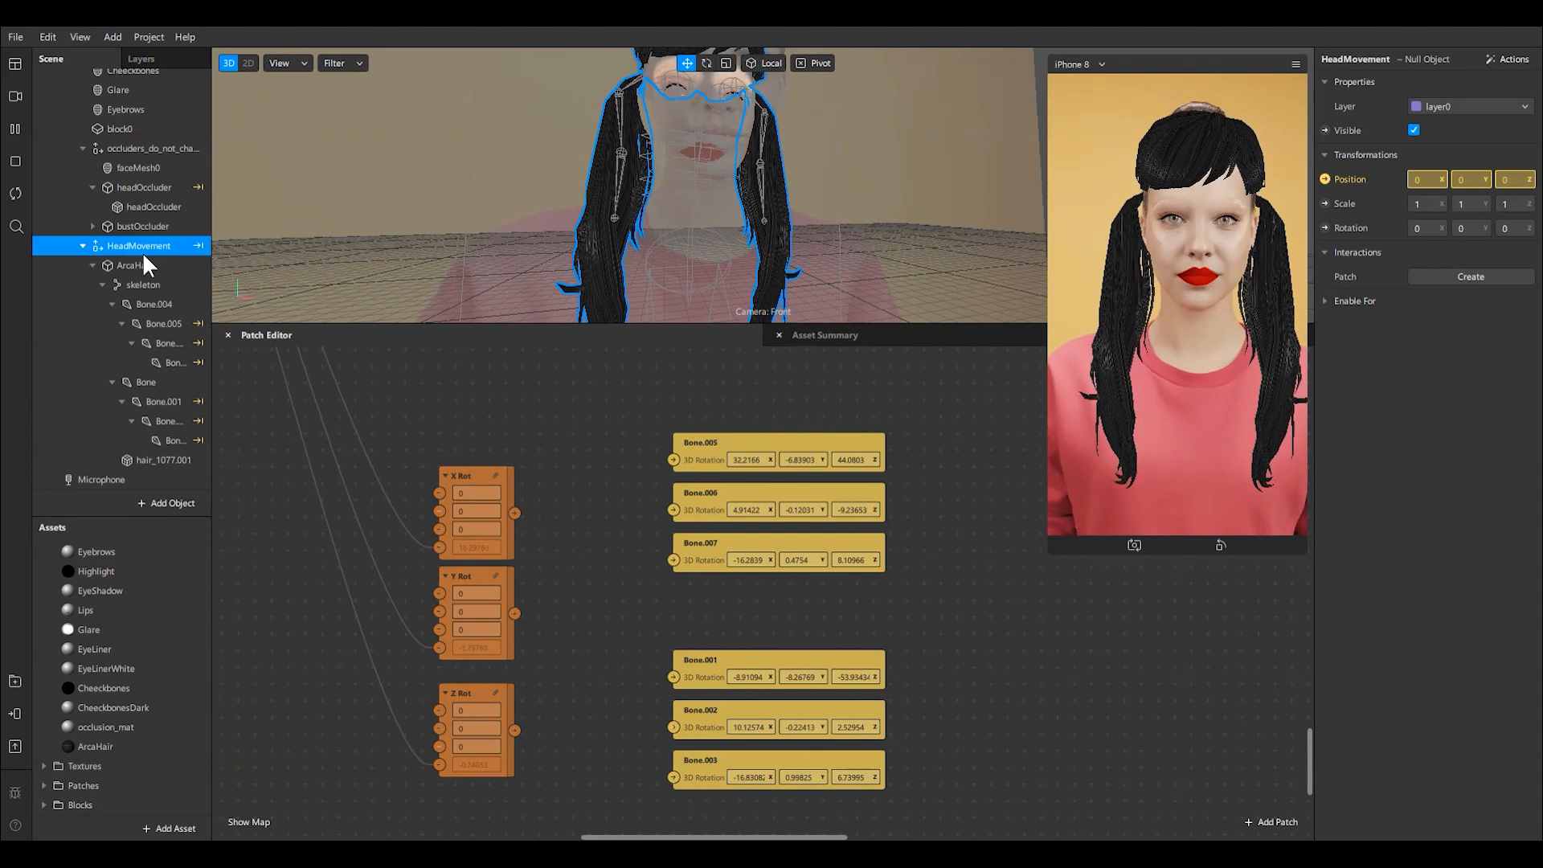
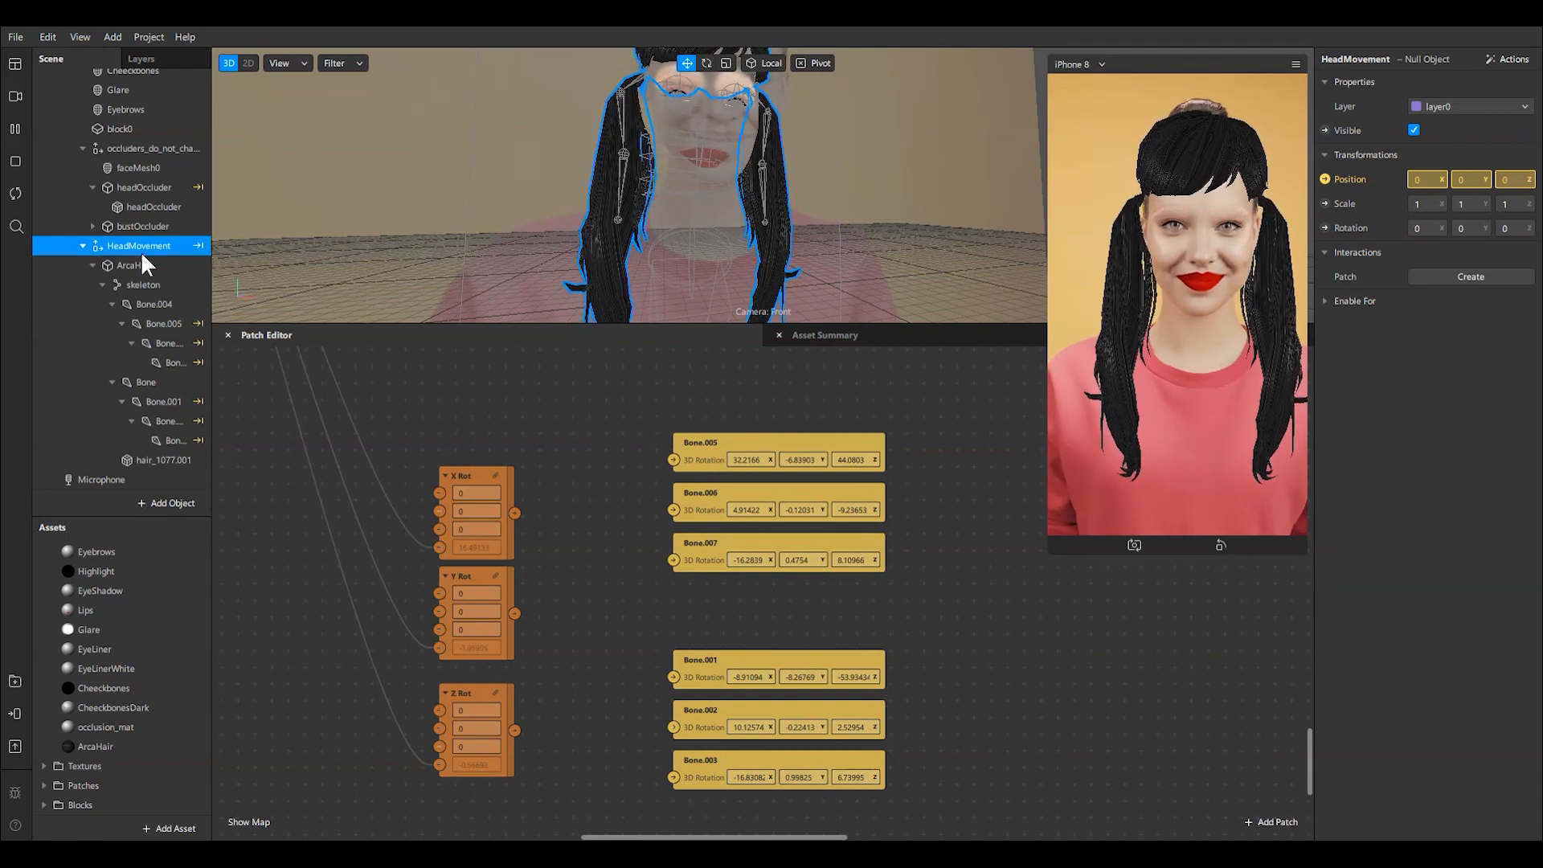
# Step: Wire the X, Y and Z Rot patches to the ponytail bones' 3D rotations, copying rotation patches for the remaining bones
pyautogui.moveTo(514, 512); pyautogui.dragTo(675, 460)
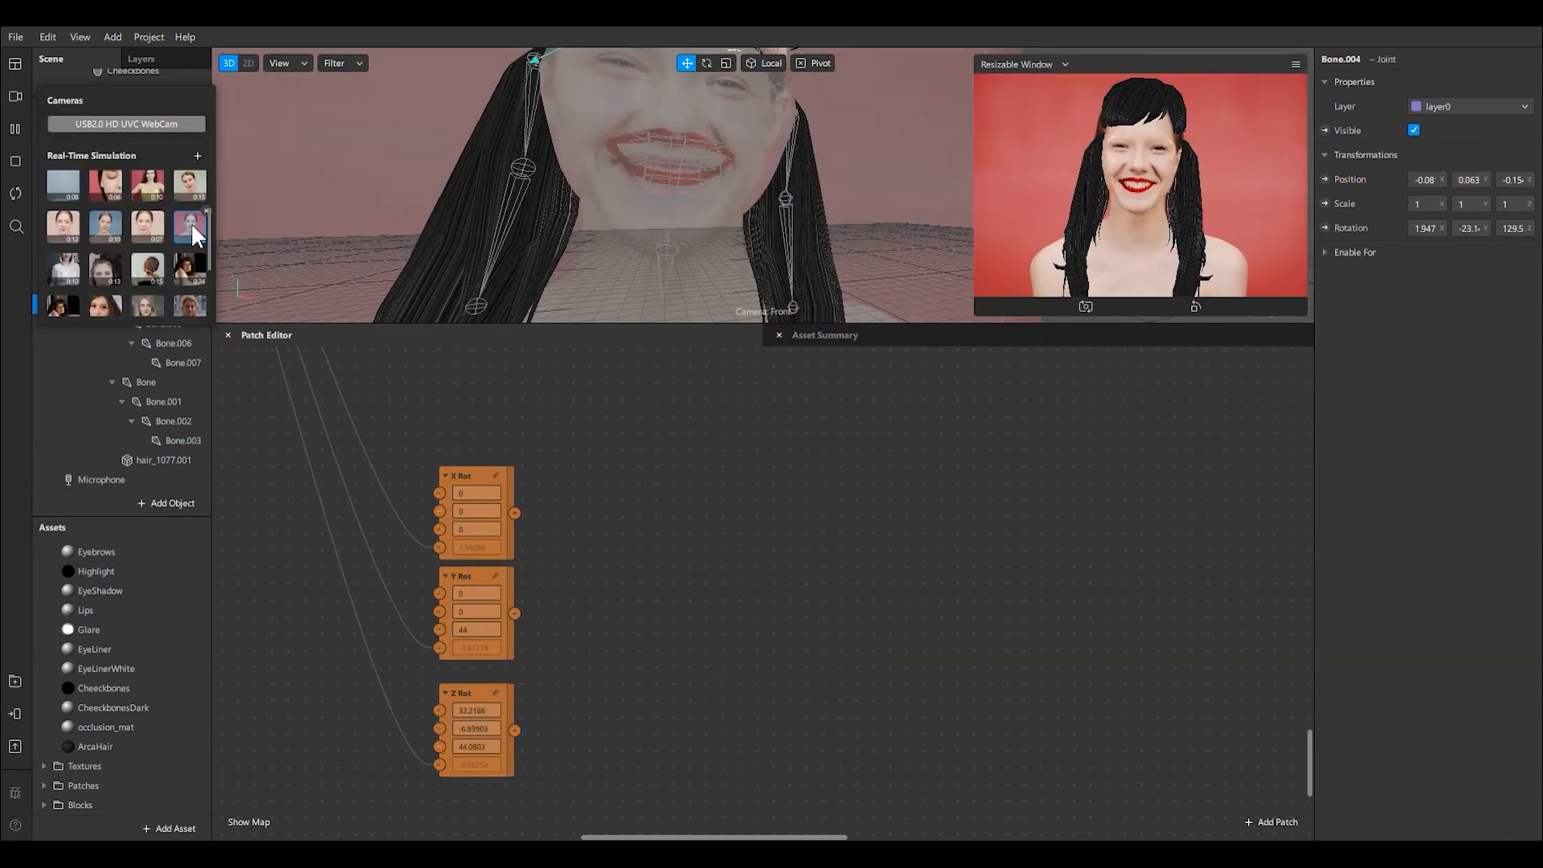
pyautogui.hotkey('ctrl', 'z')
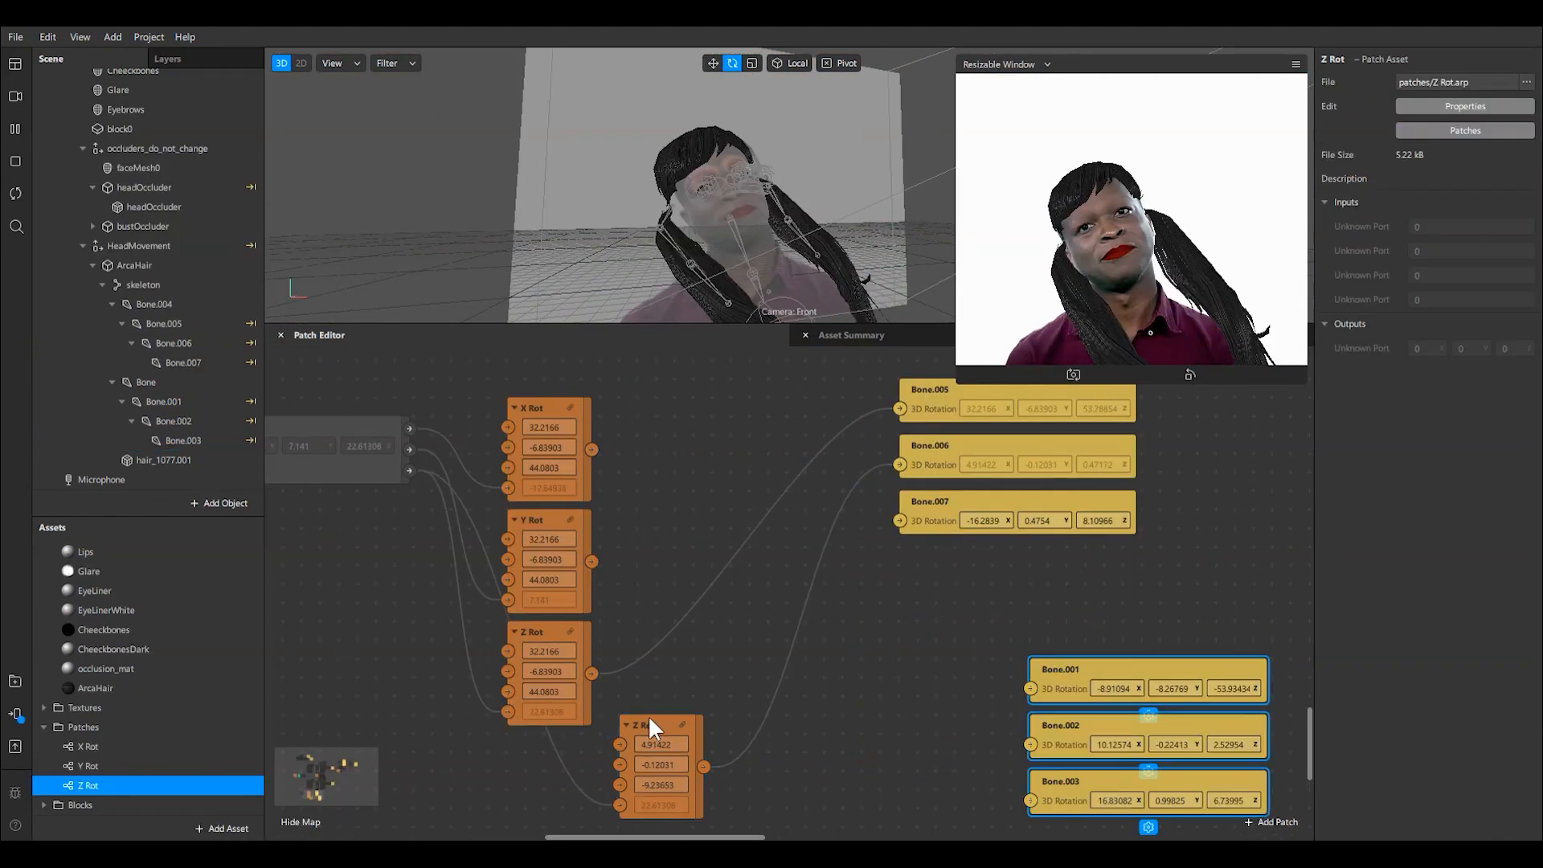
pyautogui.hotkey('ctrl', 'c')
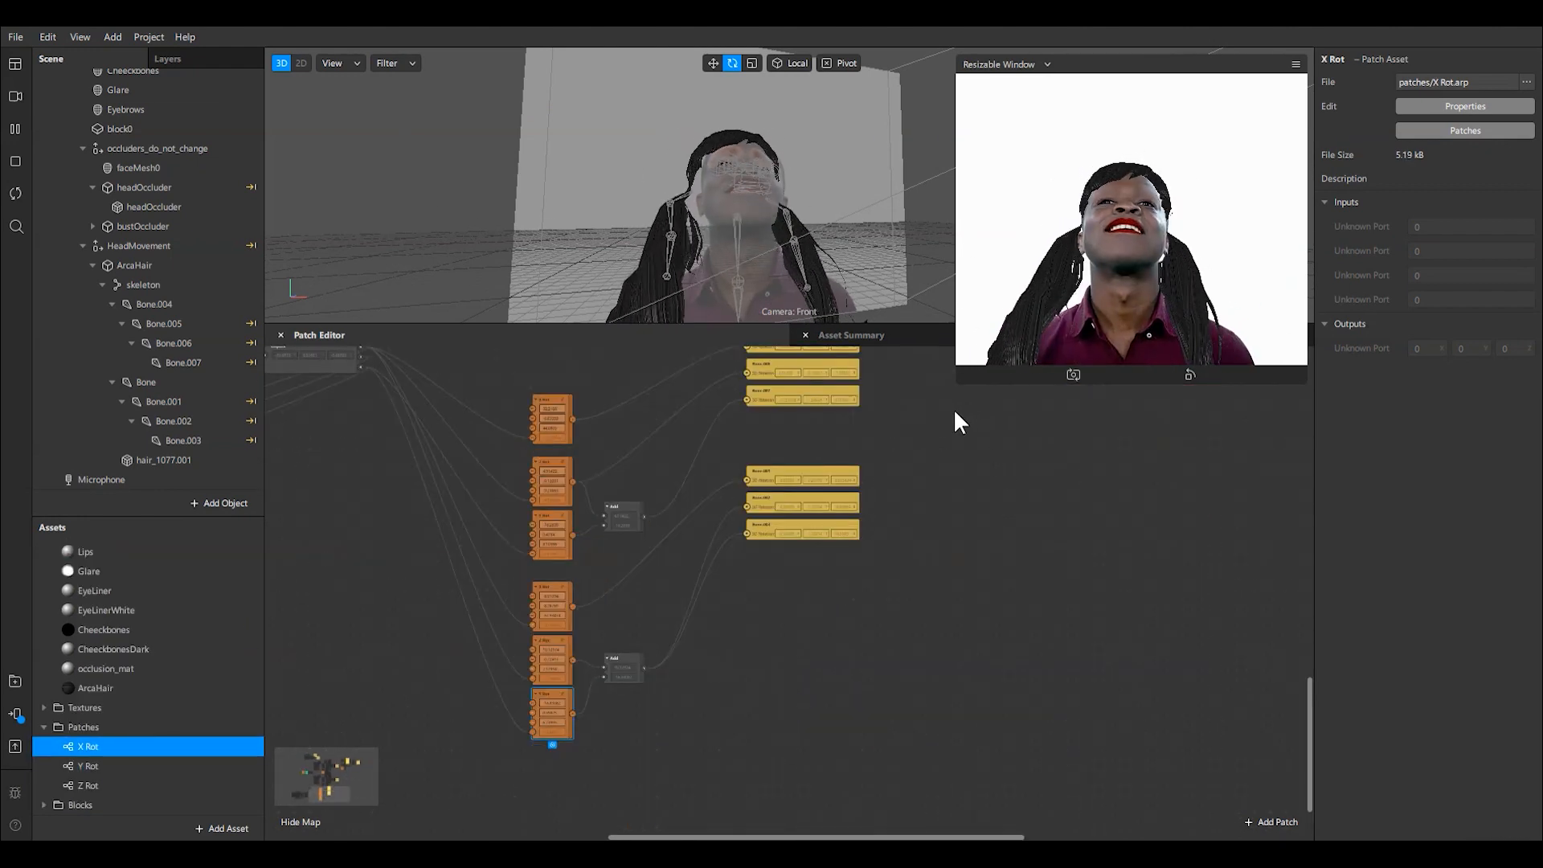
# Step: Enlarge the simulator preview window to check the moving ponytails on the face
pyautogui.moveTo(962, 379); pyautogui.dragTo(844, 684)
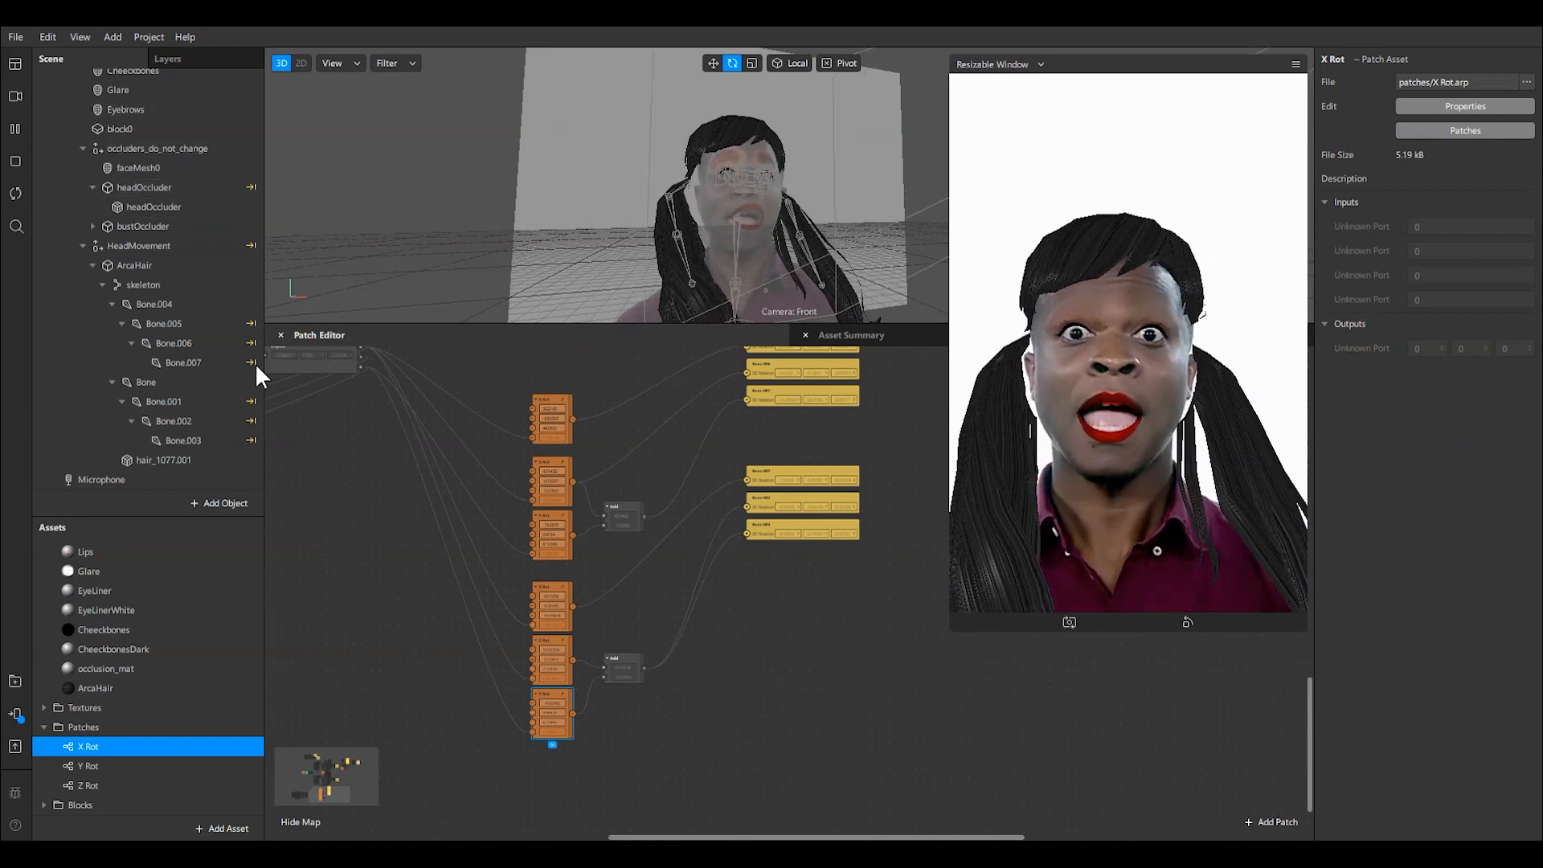
pyautogui.click(143, 258)
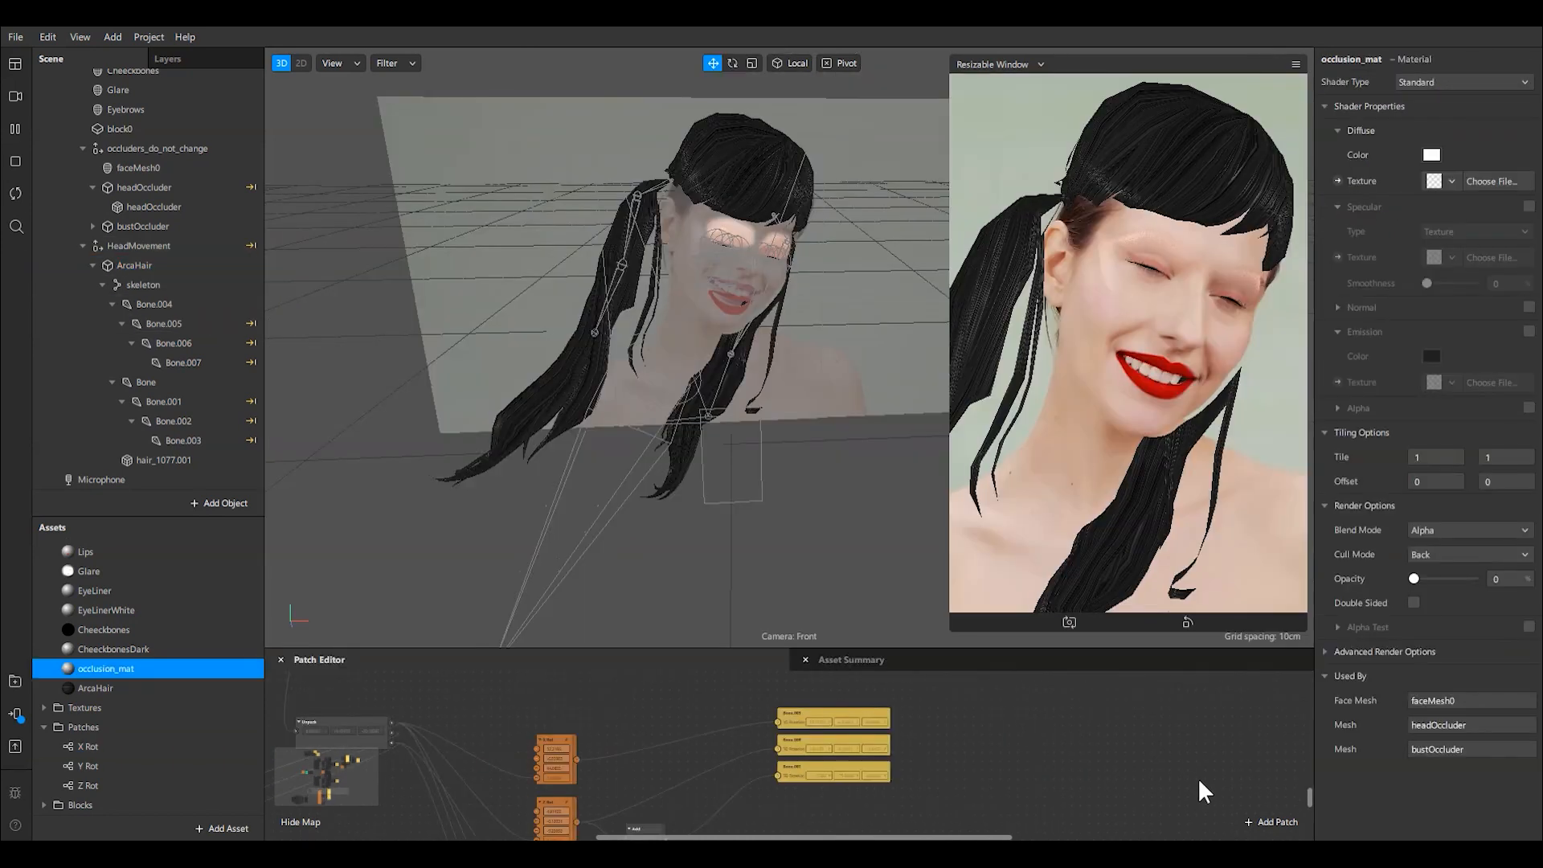